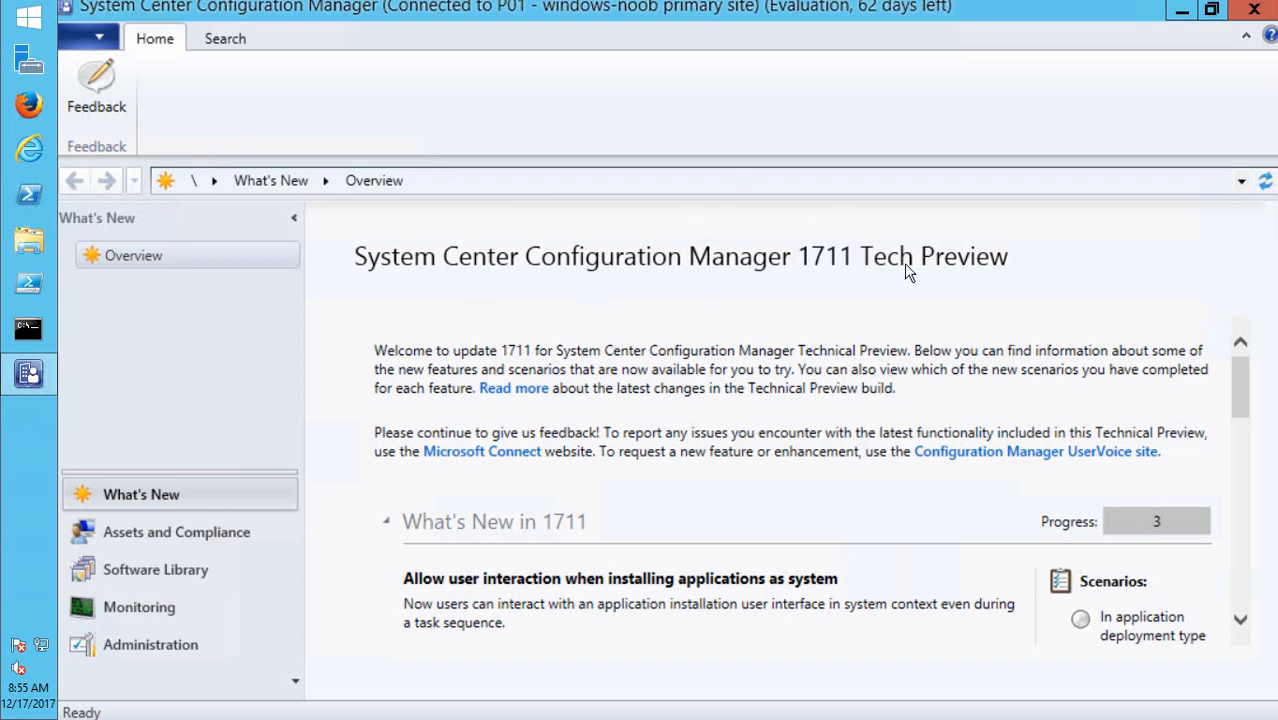
- Show Updates and Servicing in the Administration workspace and widen the Name and Date Released columns to fit their contents
{"action": "left_click", "coordinate": [150, 648]}
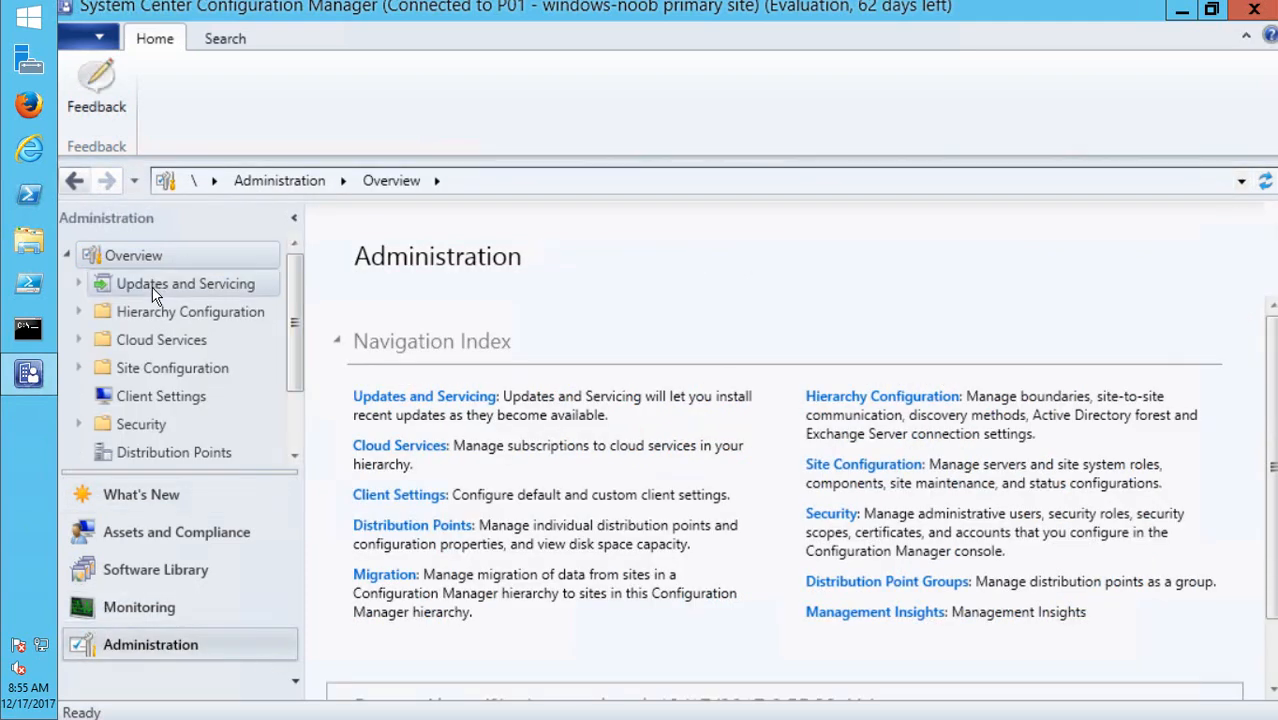
{"action": "left_click", "coordinate": [155, 285]}
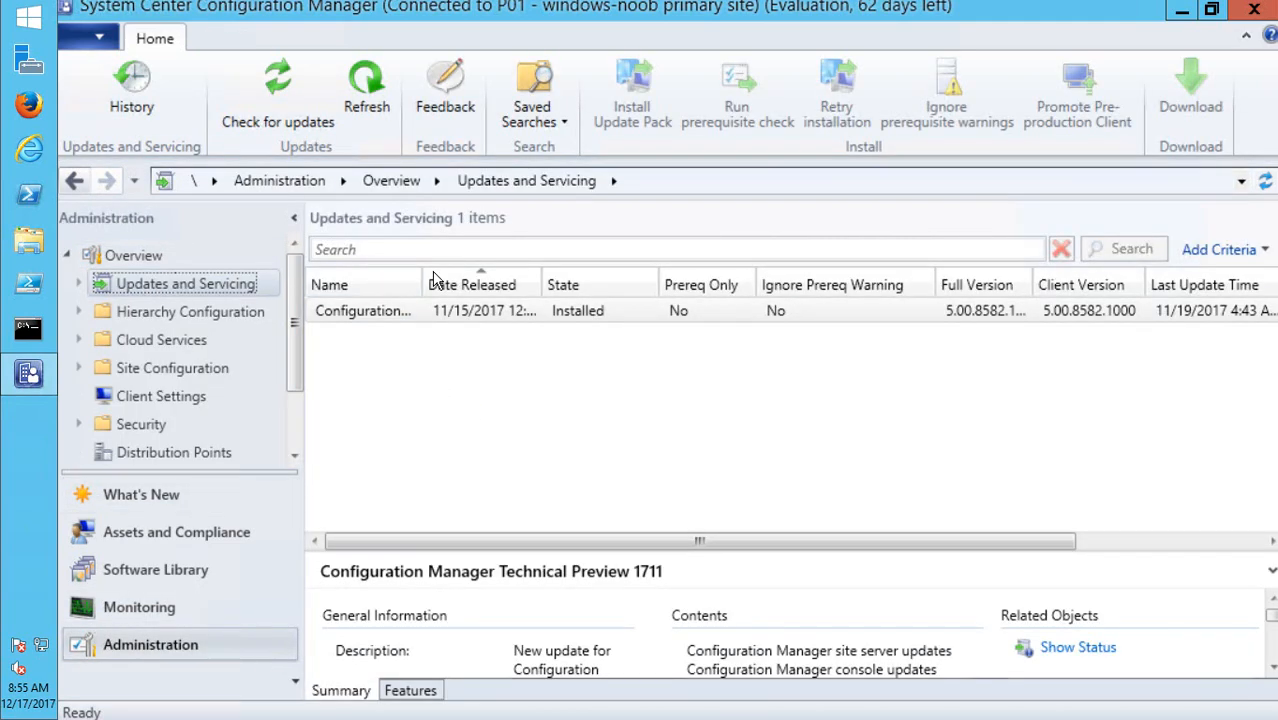
{"action": "left_click_drag", "start_coordinate": [423, 283], "coordinate": [632, 287]}
{"action": "left_click_drag", "start_coordinate": [753, 280], "coordinate": [794, 283]}
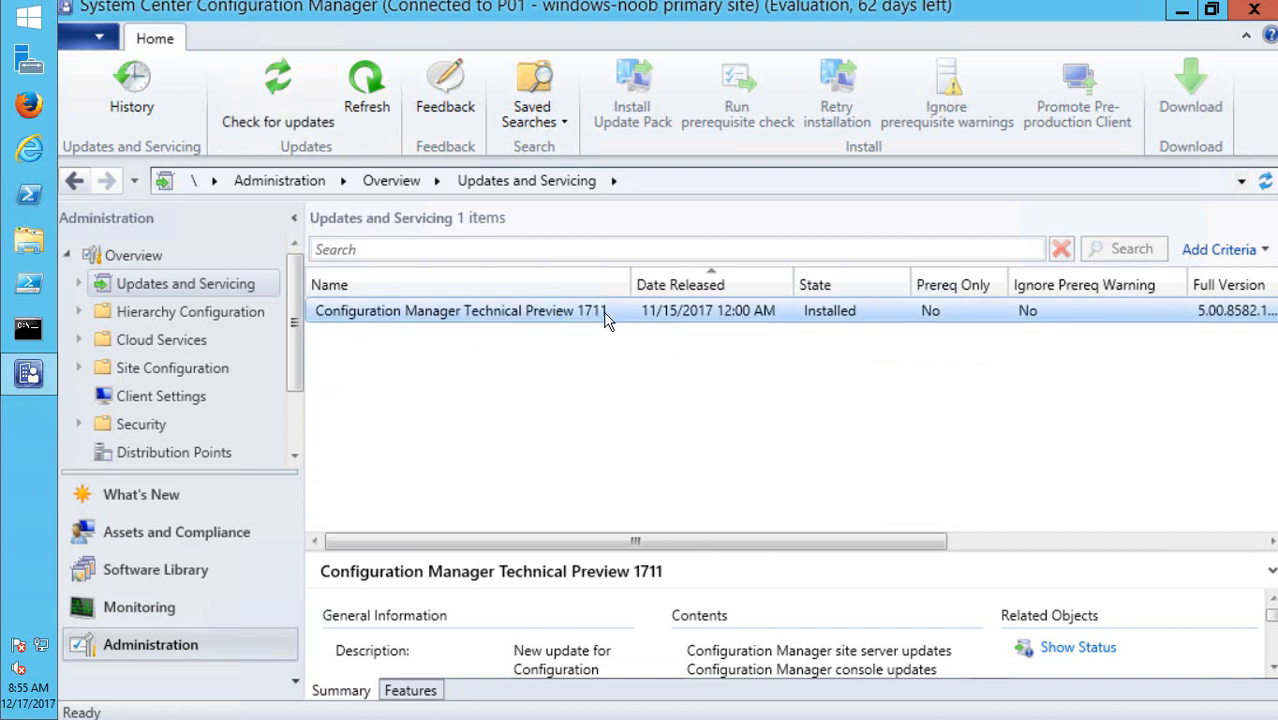
- Check for Configuration Manager updates and dismiss the information message after reading which log to view
{"action": "left_click", "coordinate": [278, 95]}
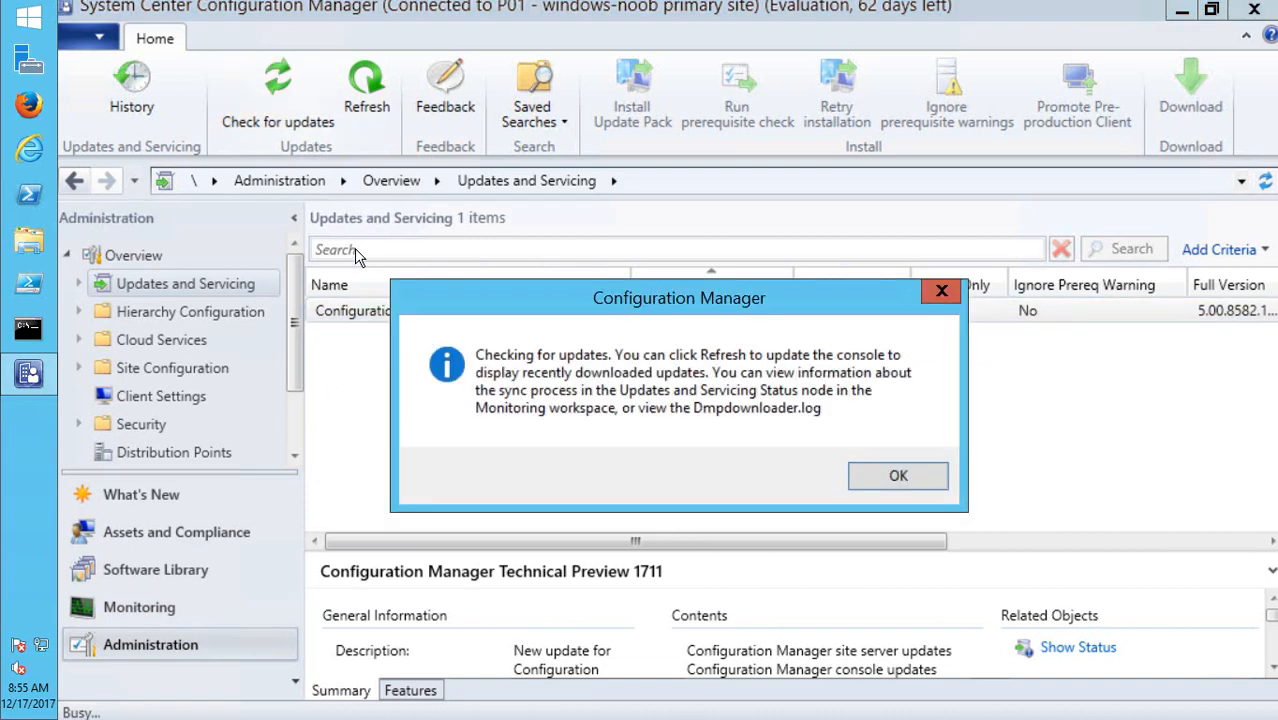
{"action": "left_click_drag", "start_coordinate": [714, 313], "coordinate": [578, 362]}
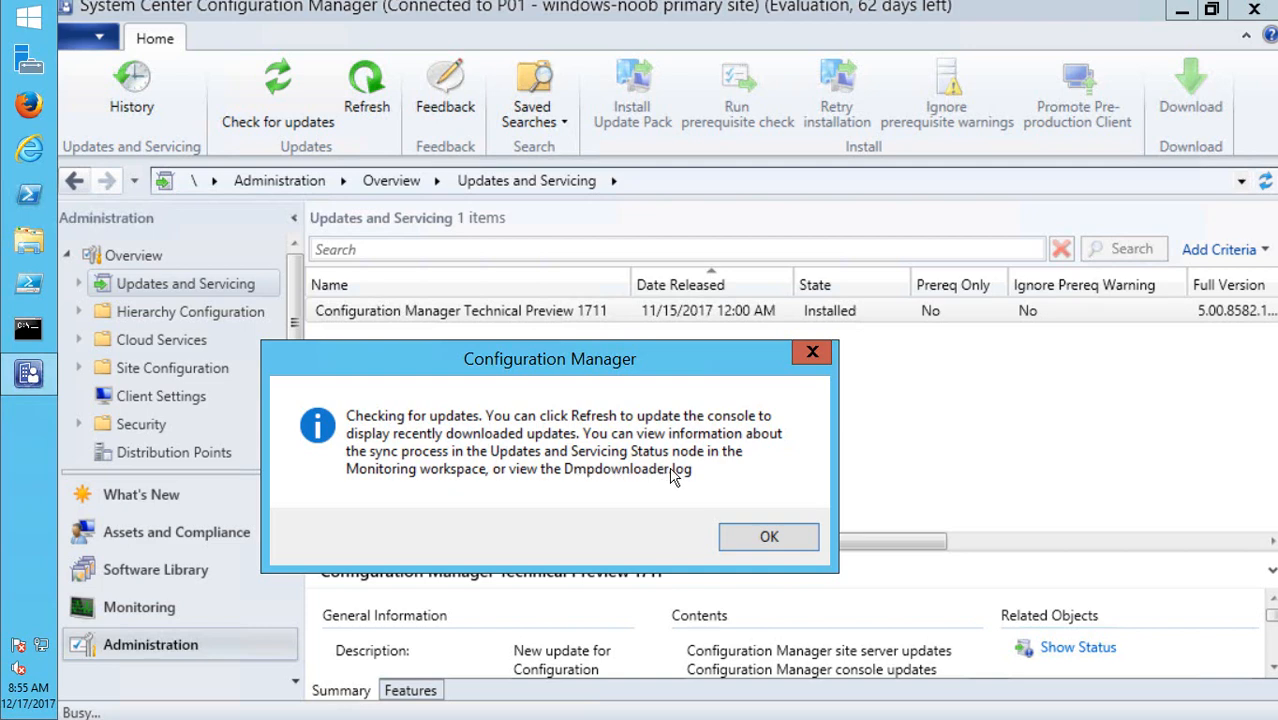
{"action": "left_click", "coordinate": [764, 537]}
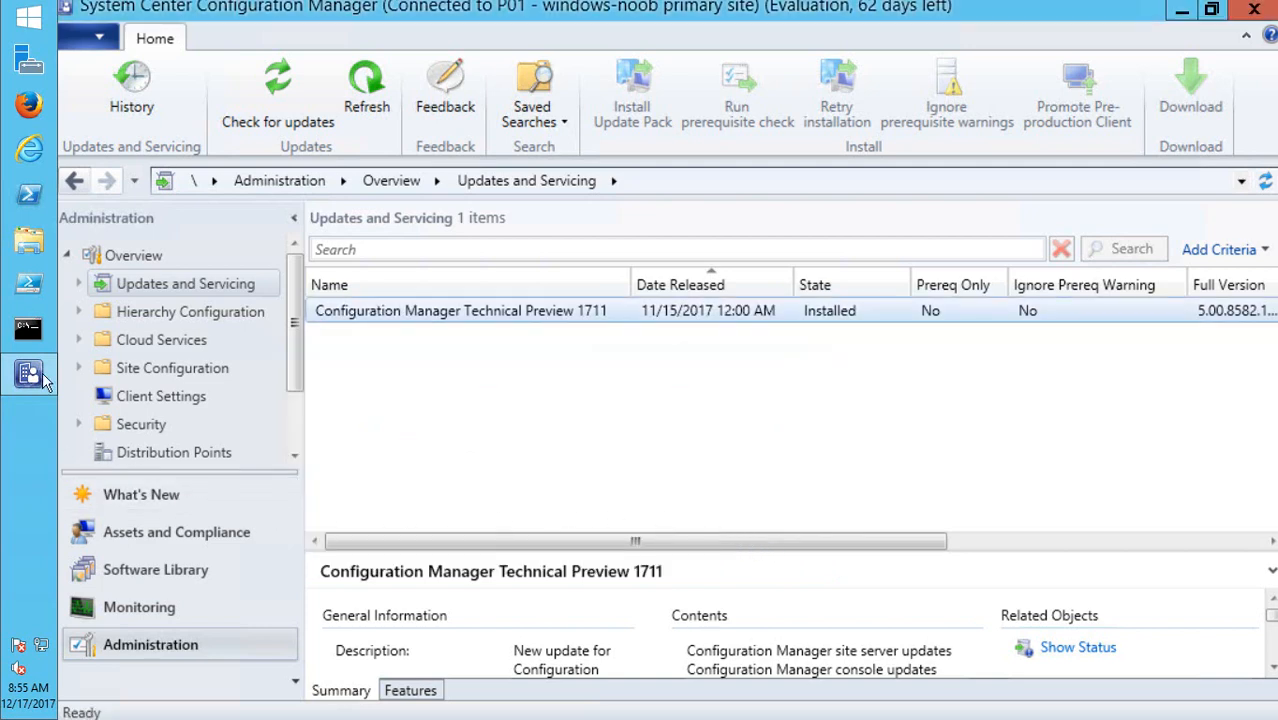
- Open Task Manager on the Ethernet performance graph, then shrink its window and place it beside the console's navigation pane
{"action": "right_click", "coordinate": [29, 495]}
{"action": "left_click", "coordinate": [100, 613]}
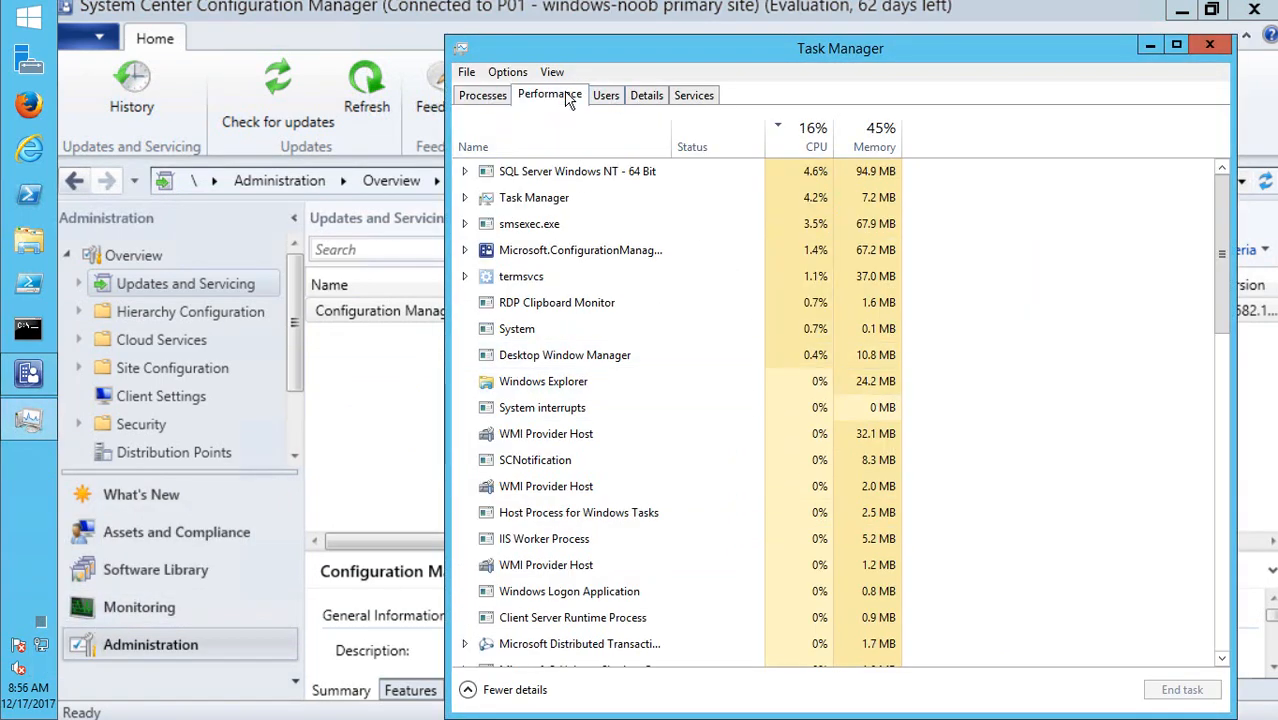
{"action": "left_click", "coordinate": [556, 95]}
{"action": "left_click", "coordinate": [551, 257]}
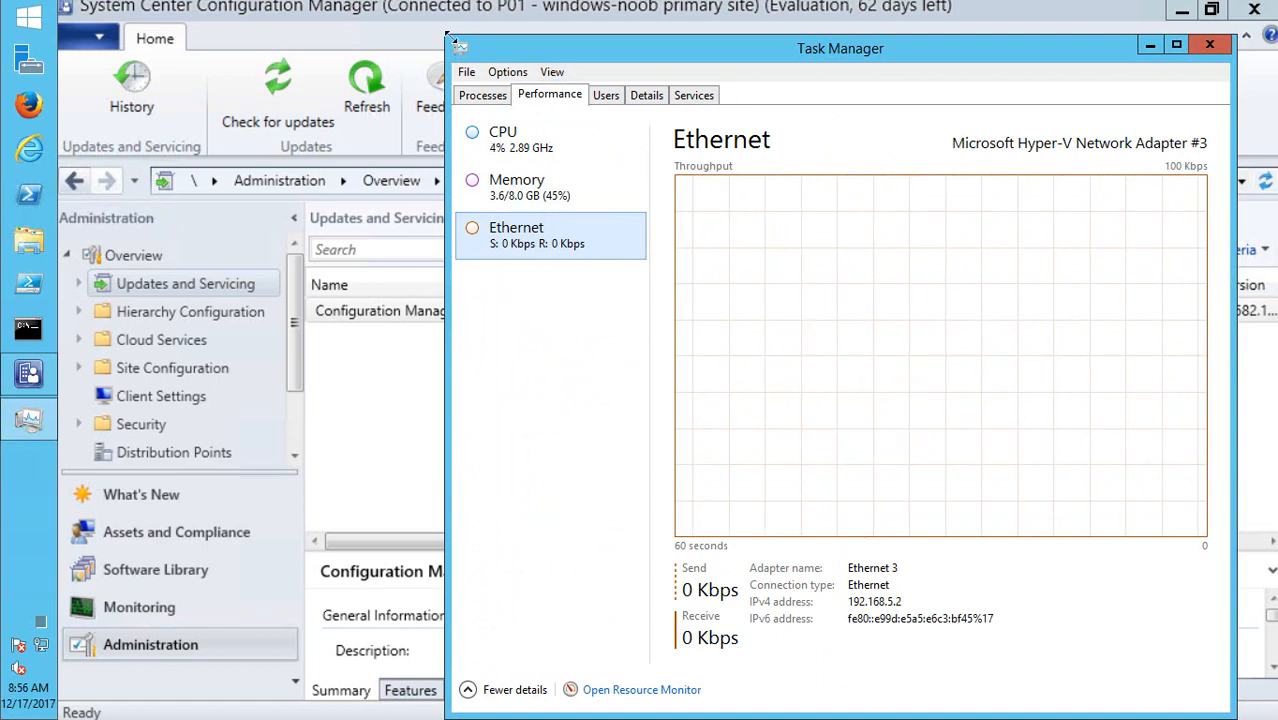
{"action": "left_click_drag", "start_coordinate": [450, 38], "coordinate": [483, 183]}
{"action": "left_click_drag", "start_coordinate": [767, 197], "coordinate": [815, 185]}
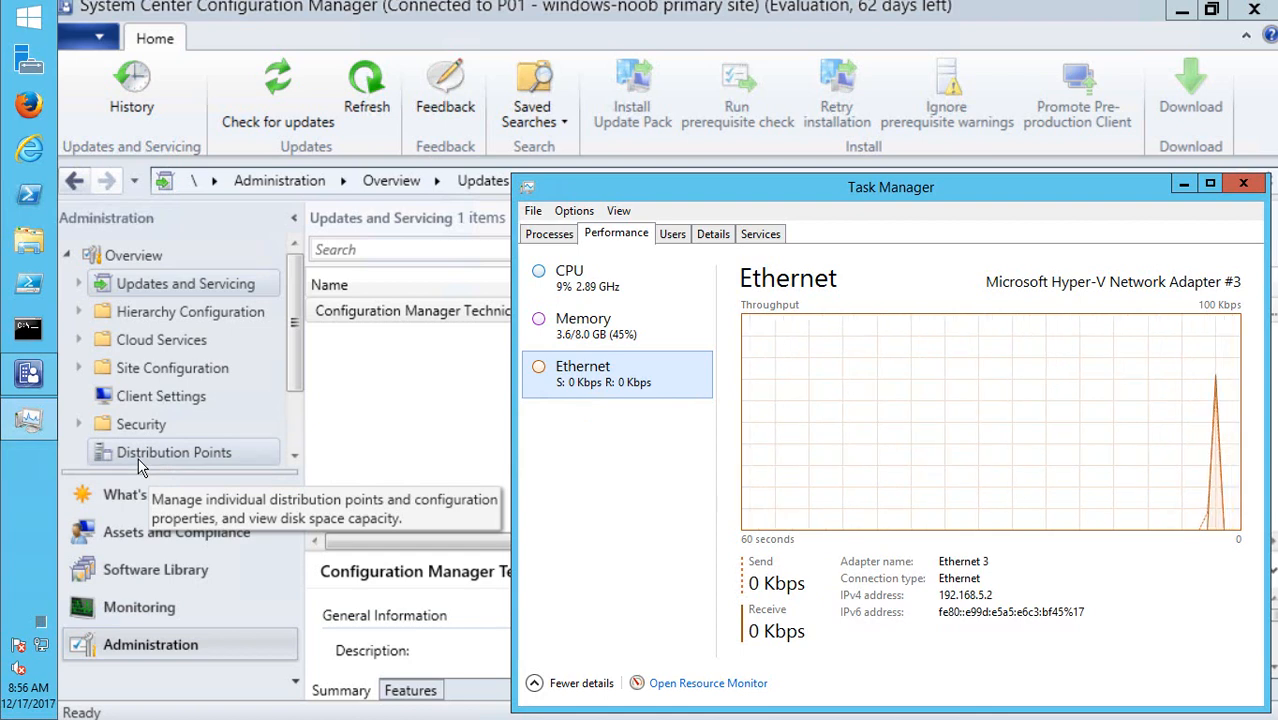
- Open dmpdownloader.log from the Program Files\Microsoft Configuration Manager\Logs folder on drive D
{"action": "left_click", "coordinate": [30, 240]}
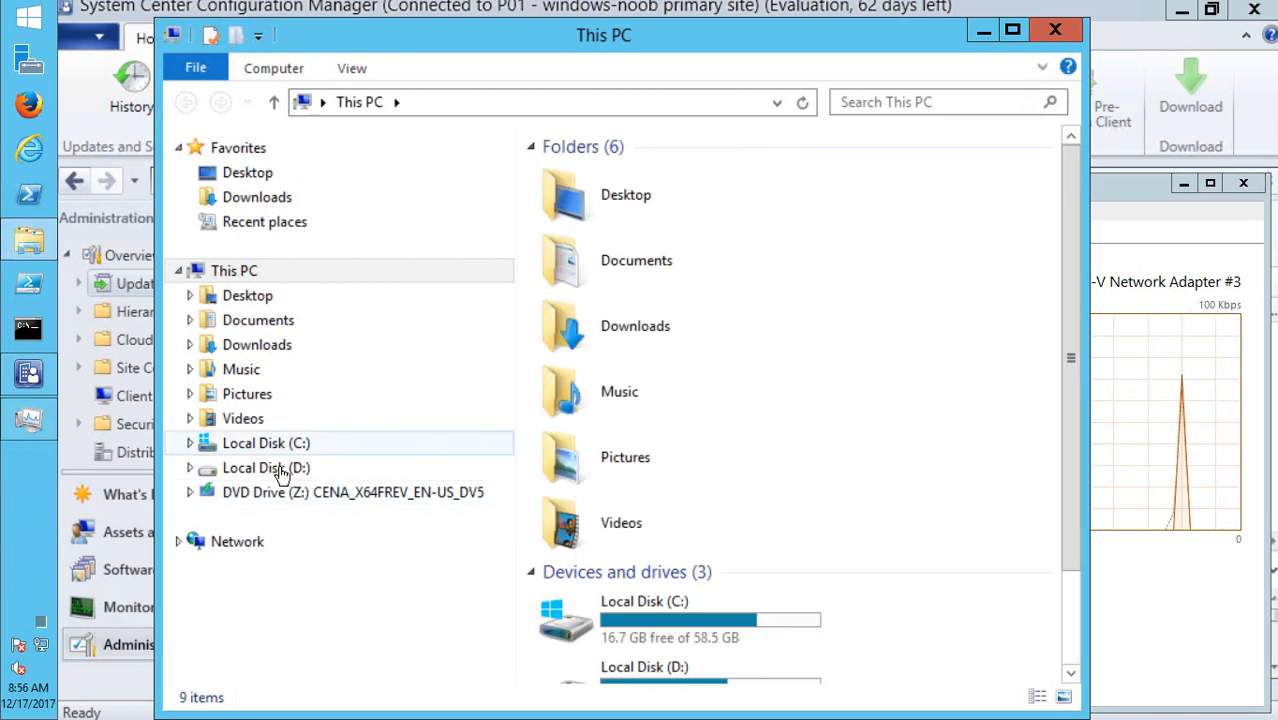
{"action": "left_click", "coordinate": [280, 470]}
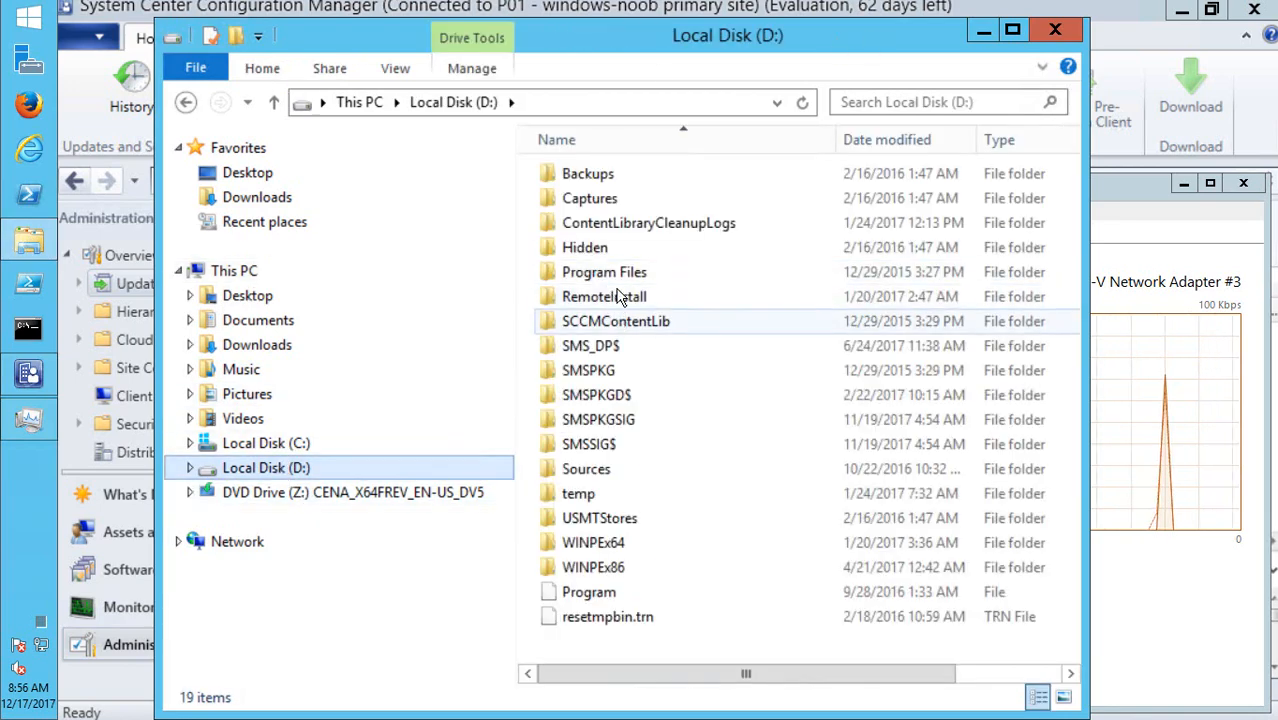
{"action": "double_click", "coordinate": [620, 272]}
{"action": "double_click", "coordinate": [650, 174]}
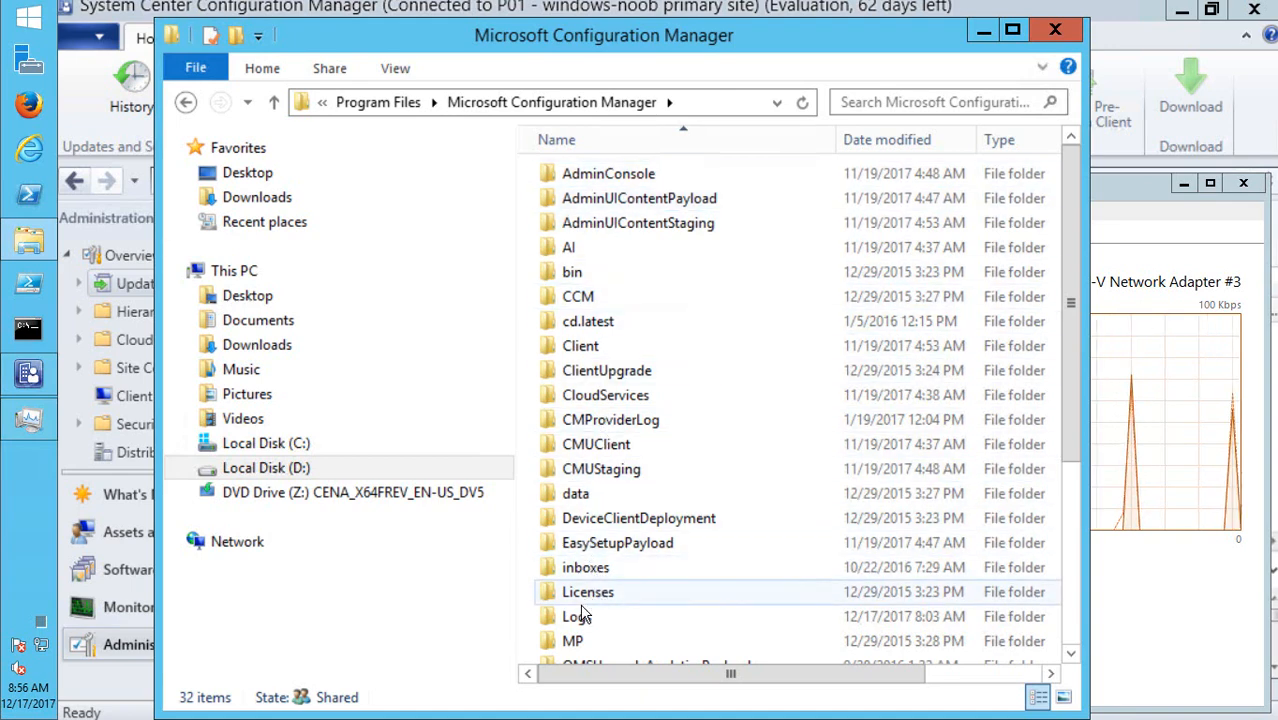
{"action": "double_click", "coordinate": [580, 616]}
{"action": "left_click", "coordinate": [605, 596]}
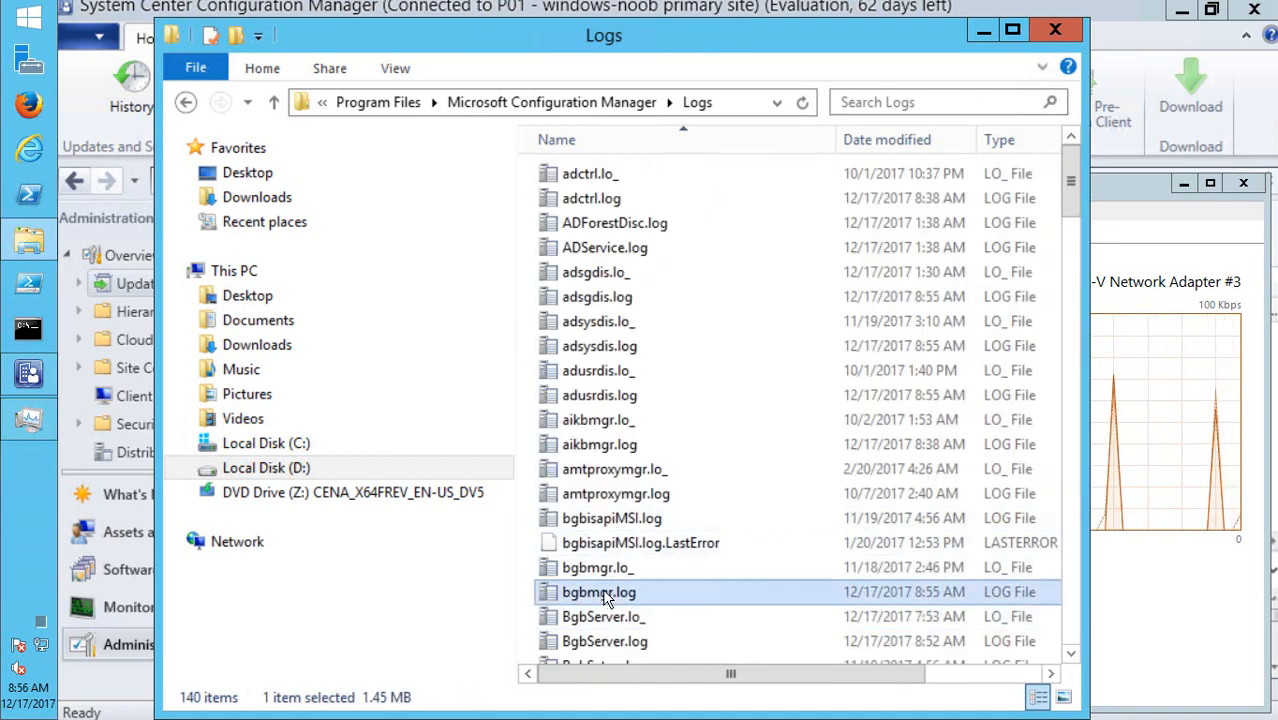
{"action": "key", "text": "d"}
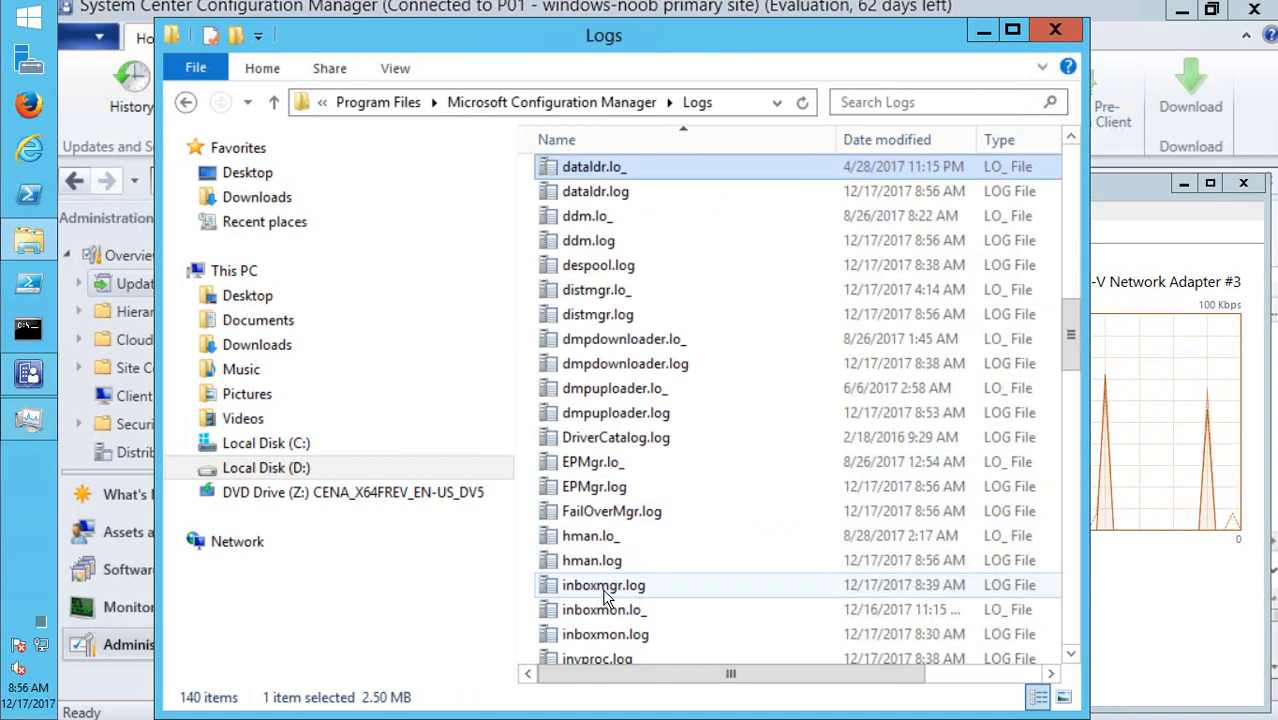
{"action": "double_click", "coordinate": [604, 366]}
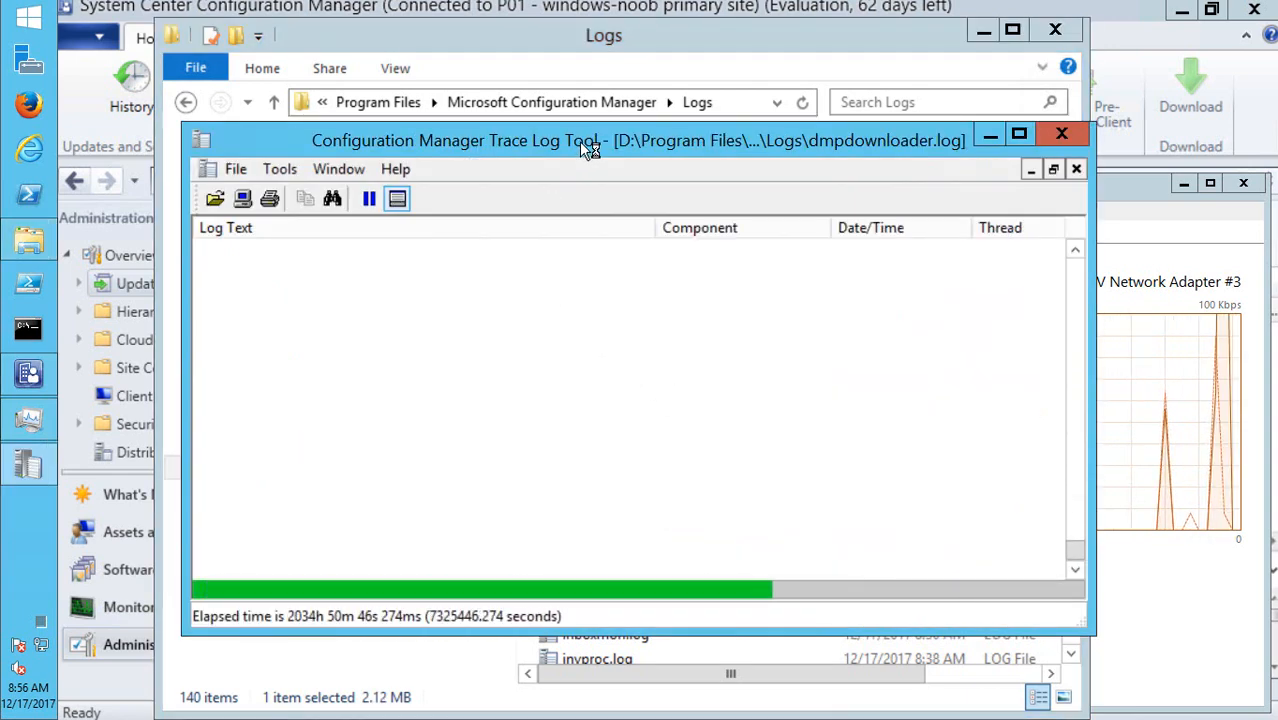
- Move and enlarge the Configuration Manager Trace Log Tool window and examine the latest entries about sync and content download
{"action": "mouse_move", "coordinate": [581, 141]}
{"action": "left_mouse_down"}
{"action": "mouse_move", "coordinate": [502, 84]}
{"action": "mouse_move", "coordinate": [463, 30]}
{"action": "left_mouse_up"}
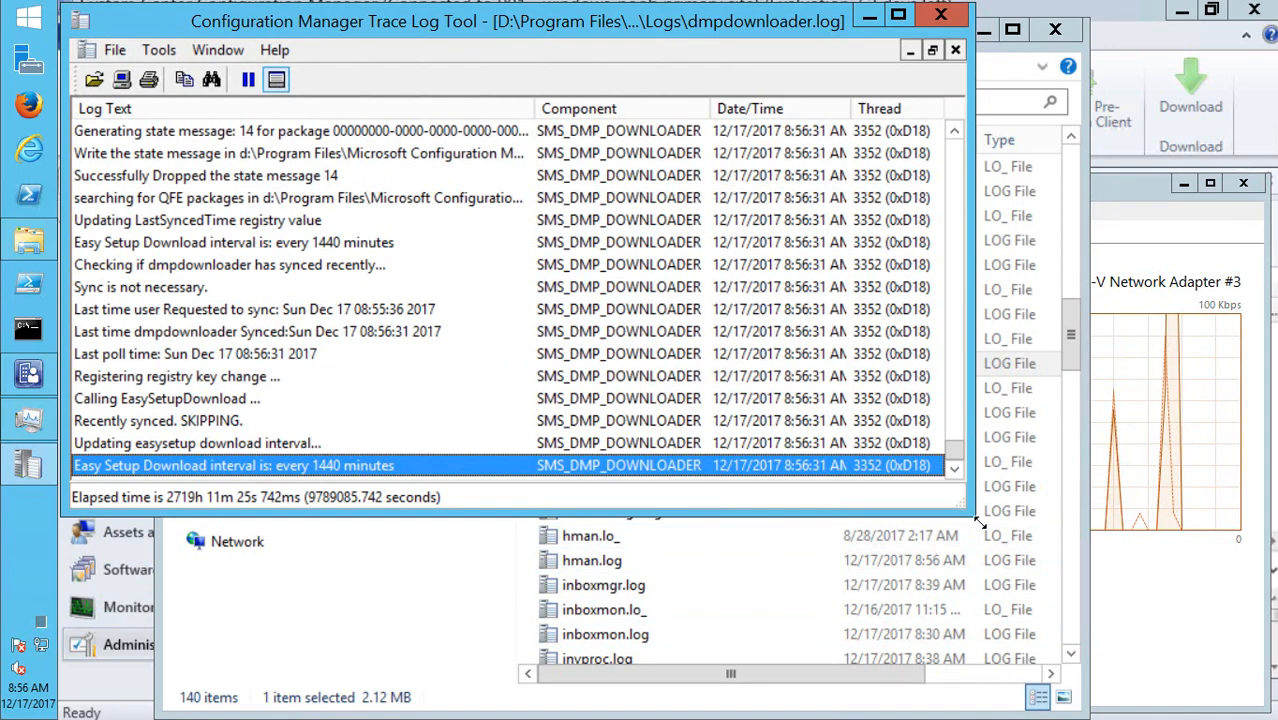
{"action": "mouse_move", "coordinate": [980, 522]}
{"action": "left_mouse_down"}
{"action": "mouse_move", "coordinate": [1030, 589]}
{"action": "mouse_move", "coordinate": [1070, 690]}
{"action": "mouse_move", "coordinate": [1098, 712]}
{"action": "left_mouse_up"}
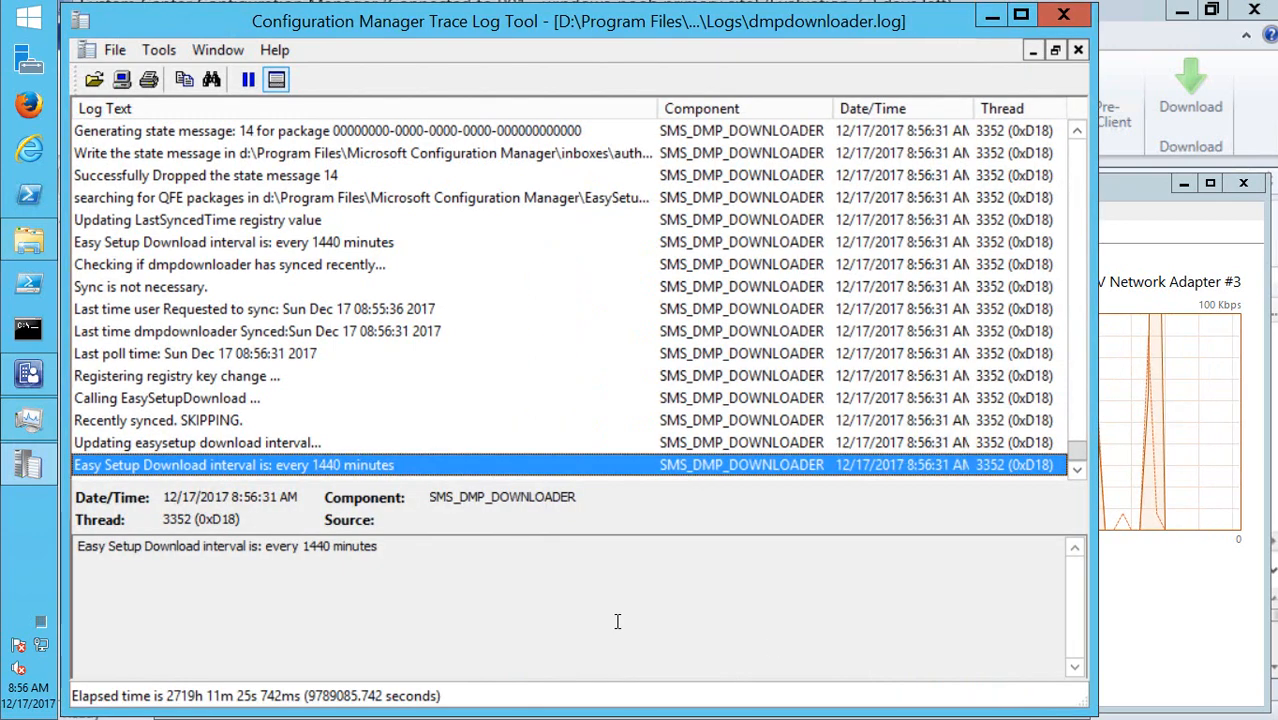
{"action": "left_click", "coordinate": [146, 444]}
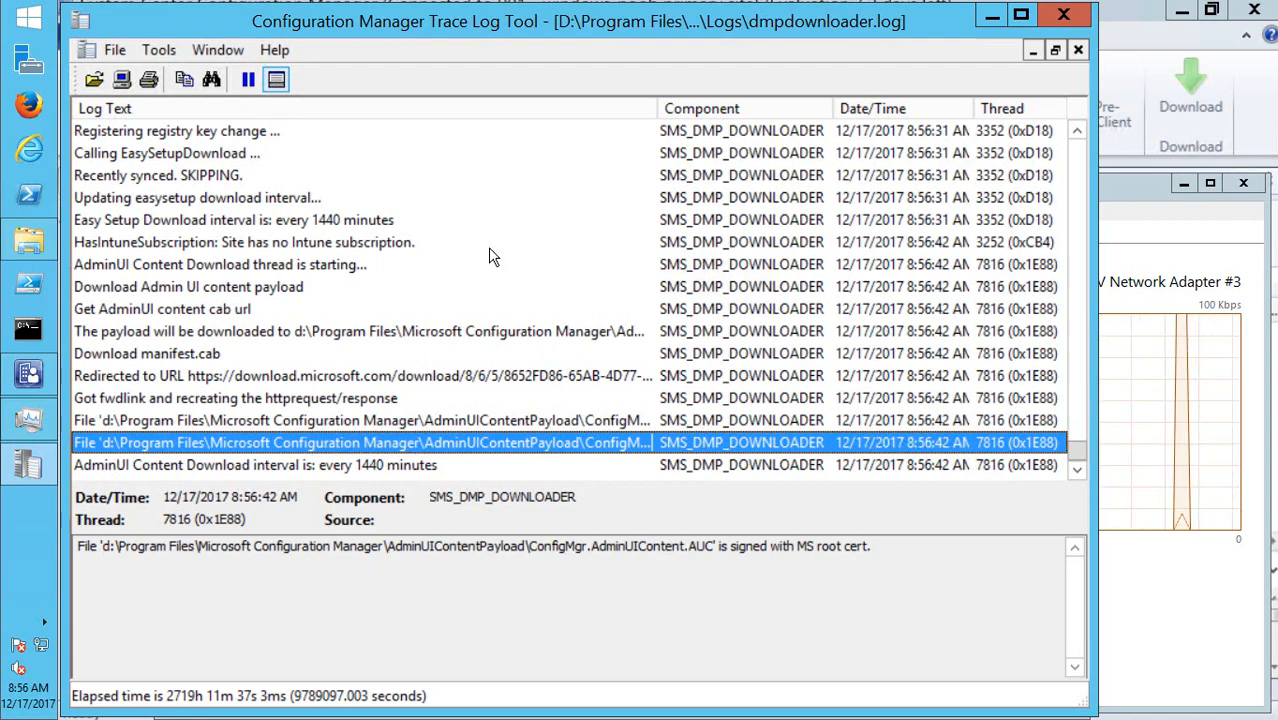
{"action": "left_click", "coordinate": [813, 181]}
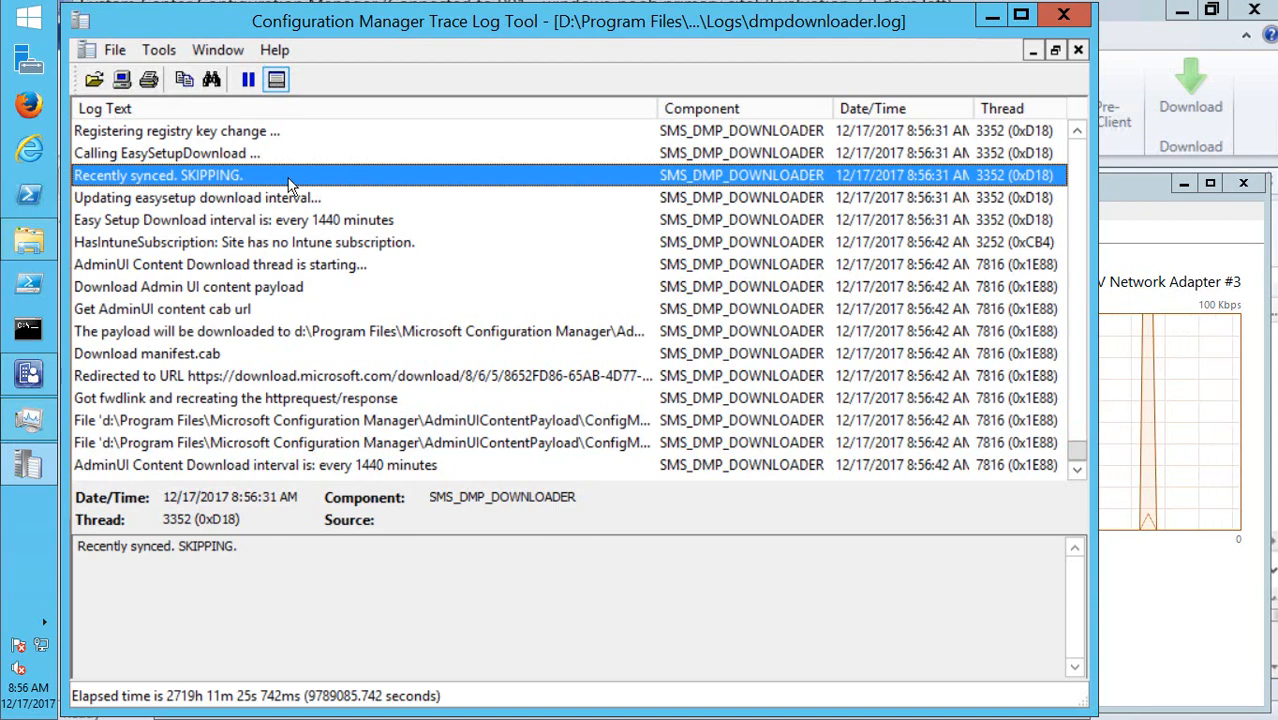
- Return to the Configuration Manager console, run the update check again and dismiss its message
{"action": "left_click", "coordinate": [28, 373]}
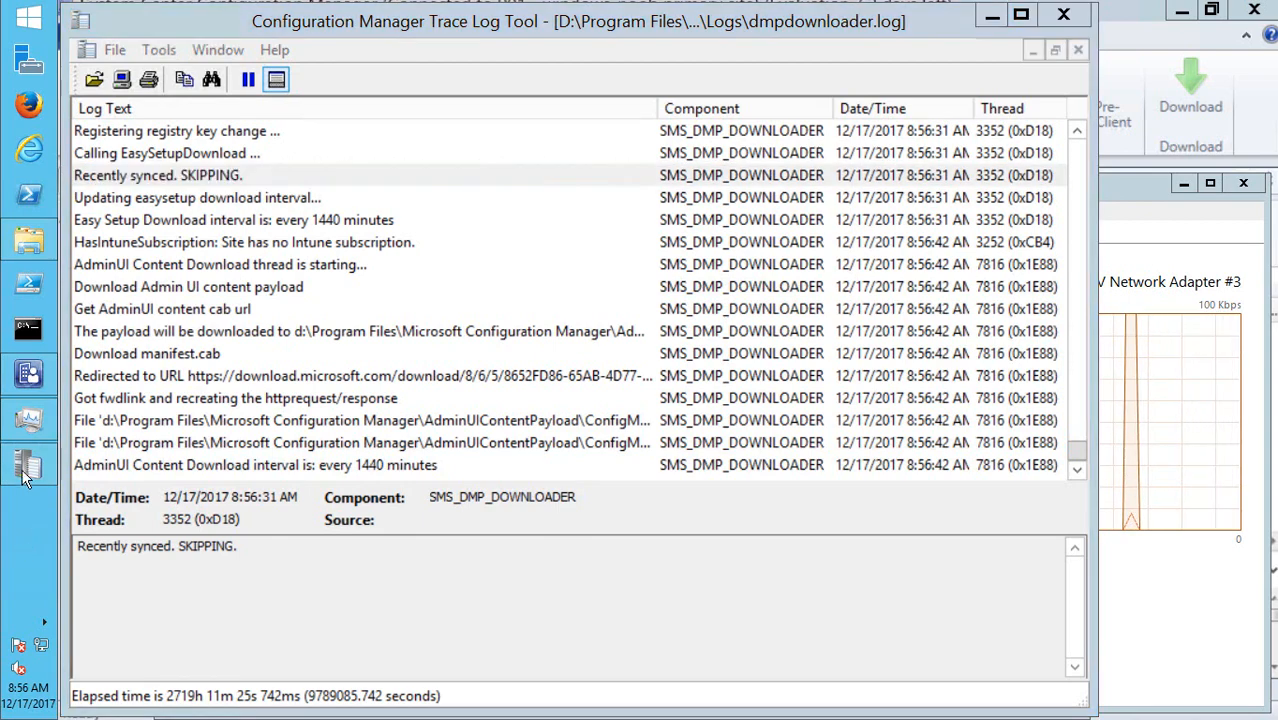
{"action": "left_click", "coordinate": [278, 90]}
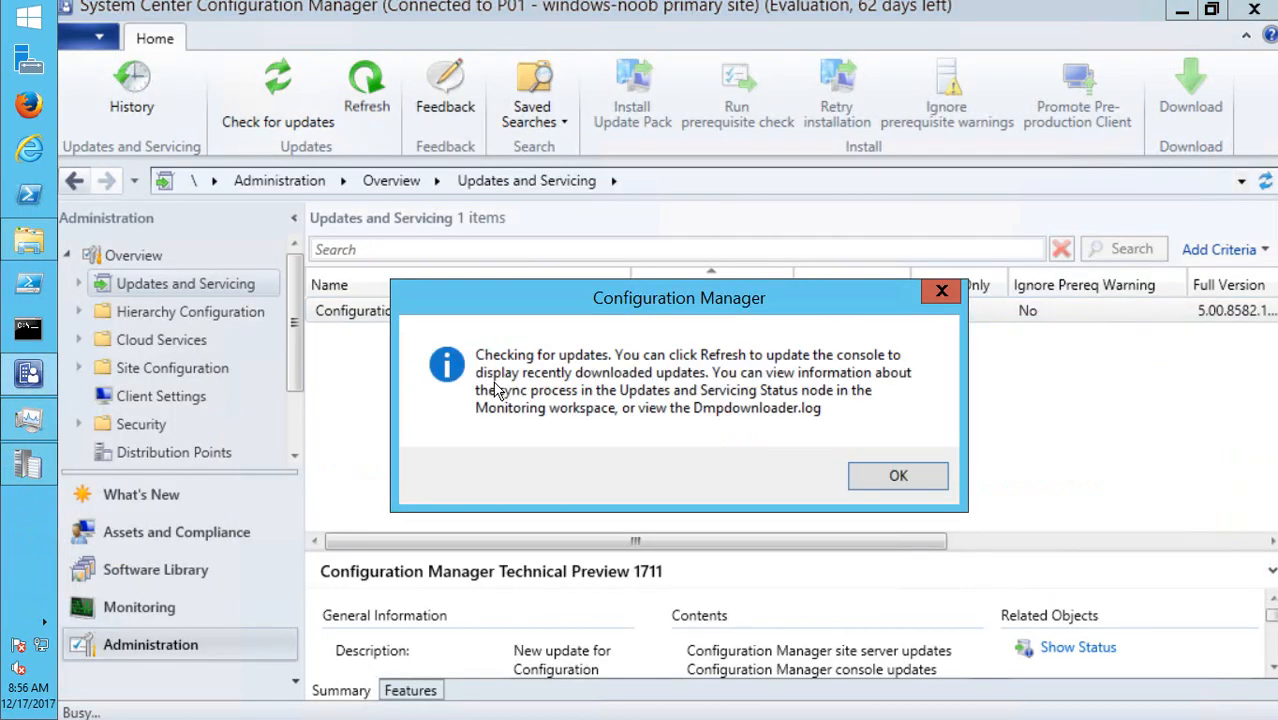
{"action": "left_click", "coordinate": [893, 479]}
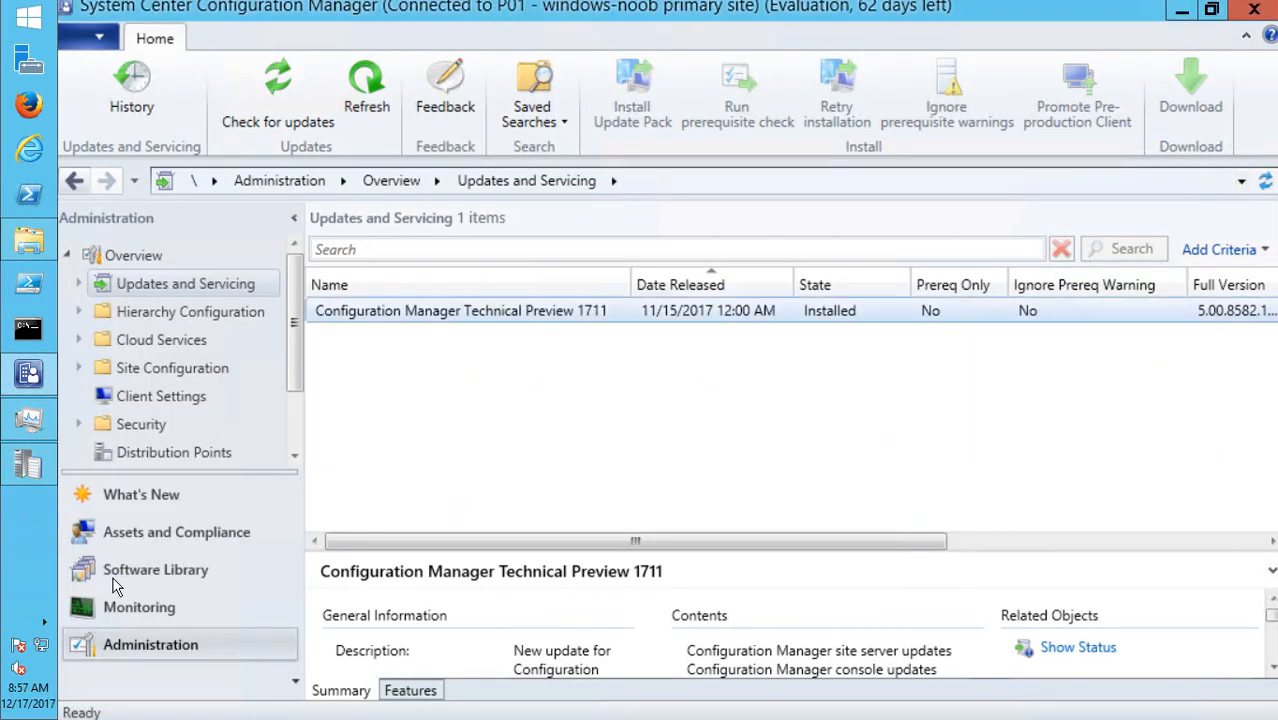
- Switch back to dmpdownloader.log and follow the newest entries to see whether an update package download starts
{"action": "left_click", "coordinate": [28, 465]}
{"action": "left_click", "coordinate": [192, 447]}
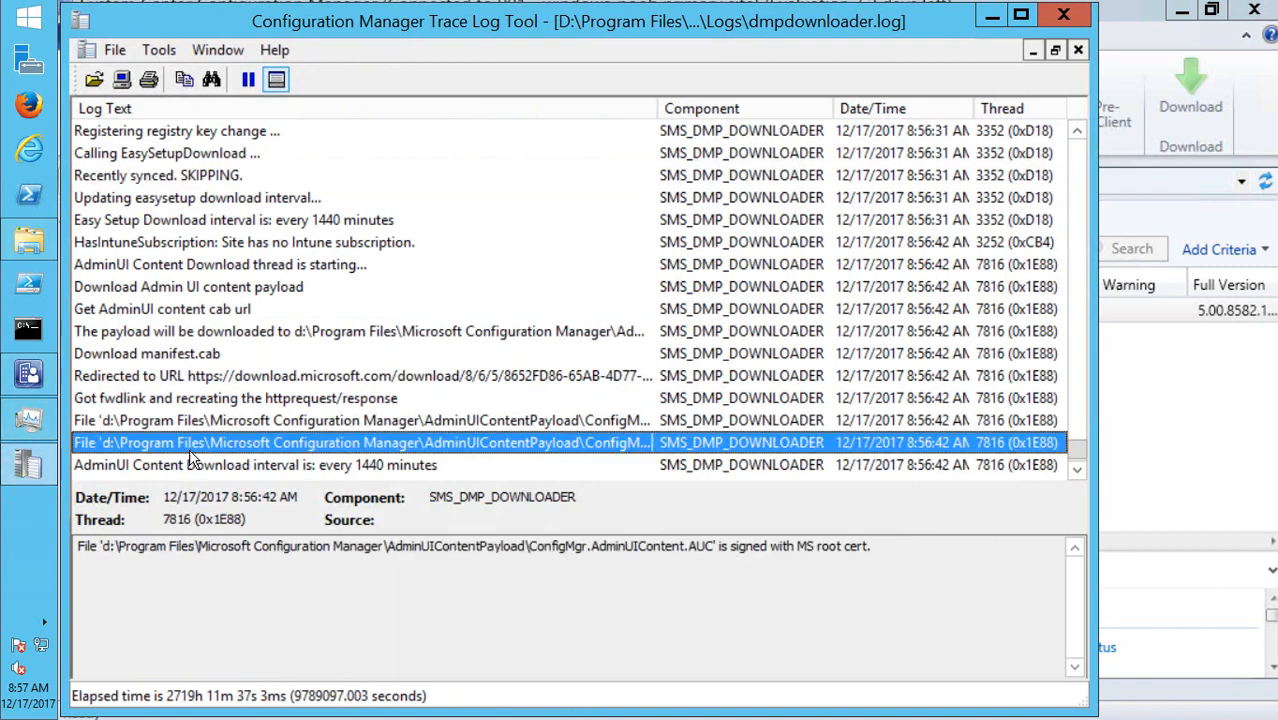
{"action": "left_click", "coordinate": [203, 446]}
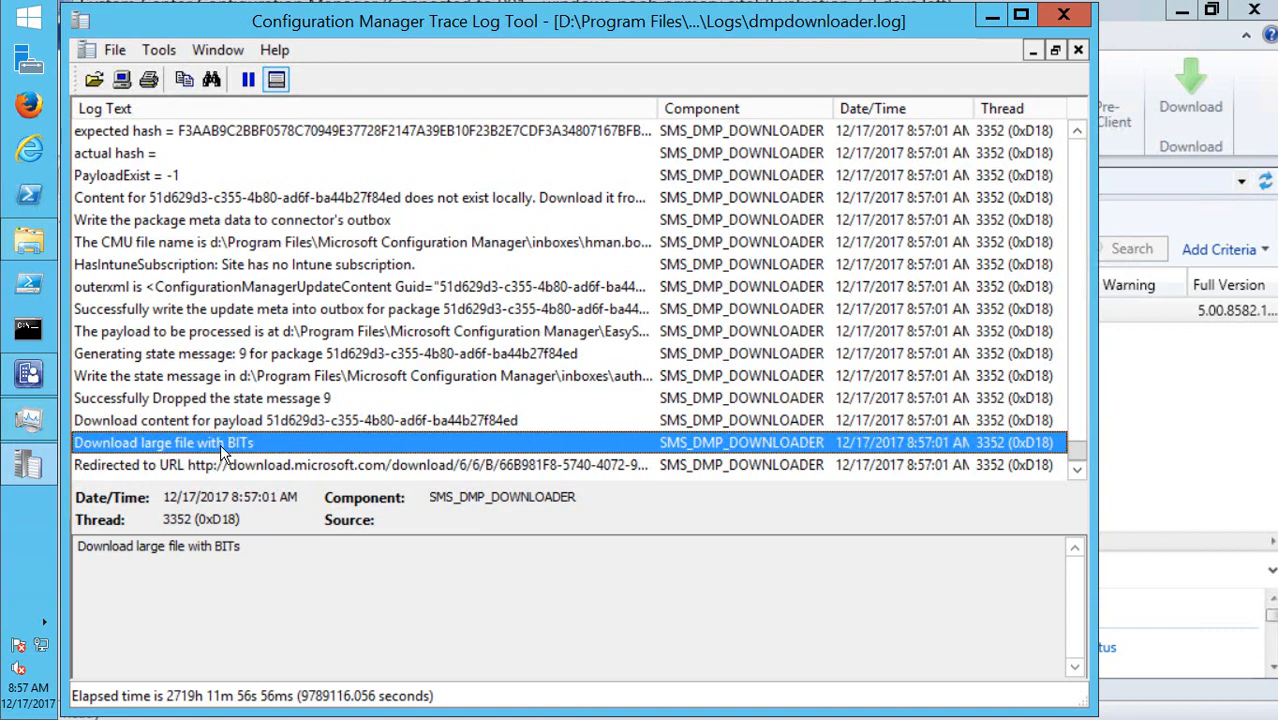
- Check the Ethernet throughput in Task Manager, then compare the console's update list with the log's "Download large file with BITs" entry
{"action": "left_click", "coordinate": [28, 418]}
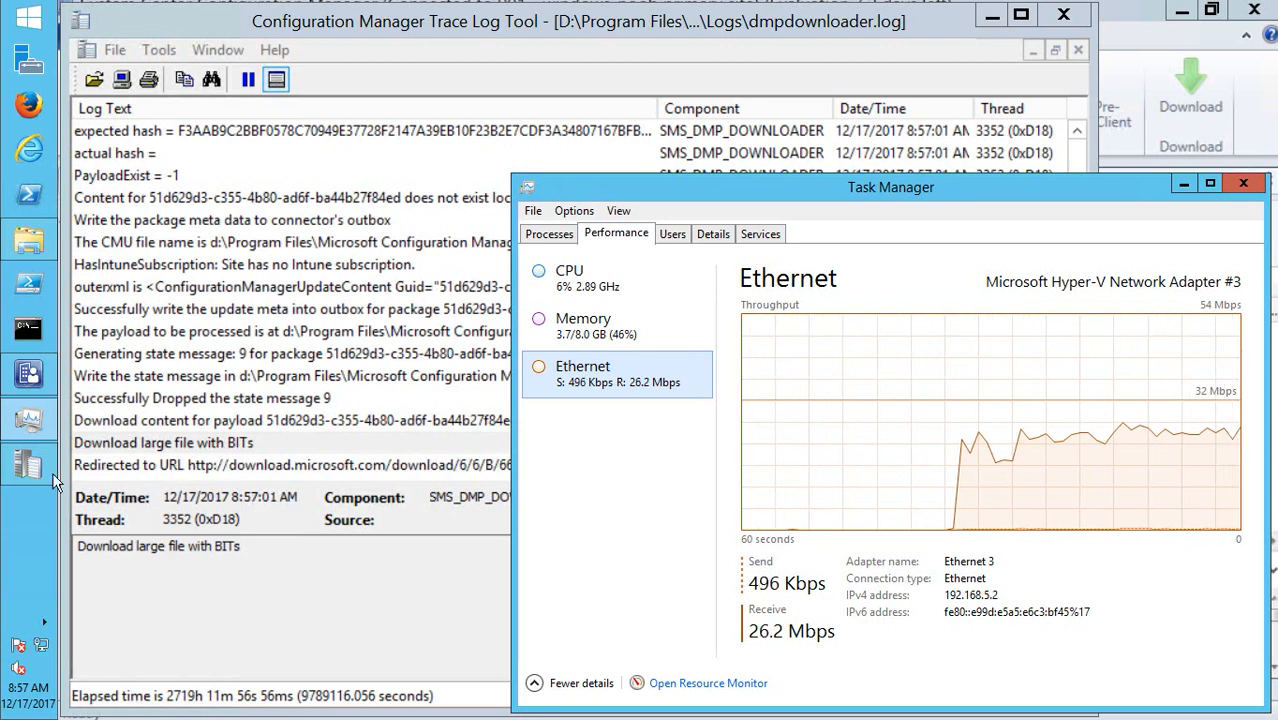
{"action": "left_click", "coordinate": [28, 376]}
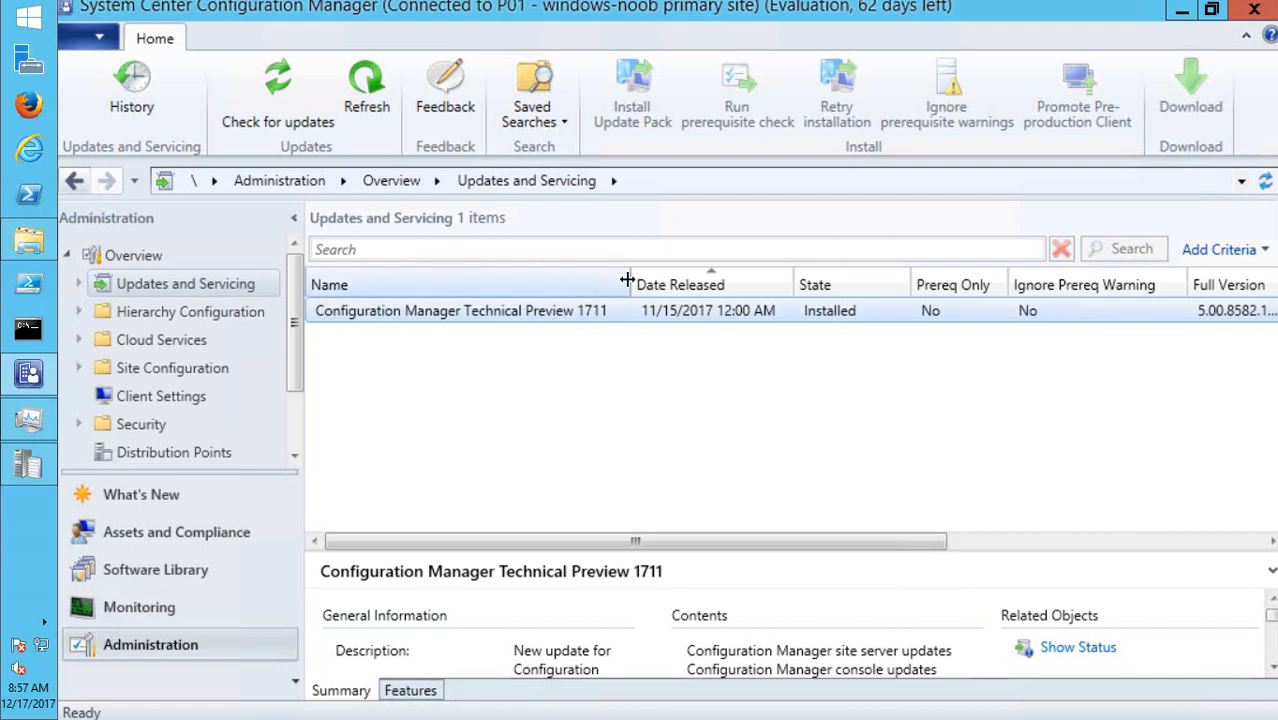
{"action": "left_click", "coordinate": [185, 455]}
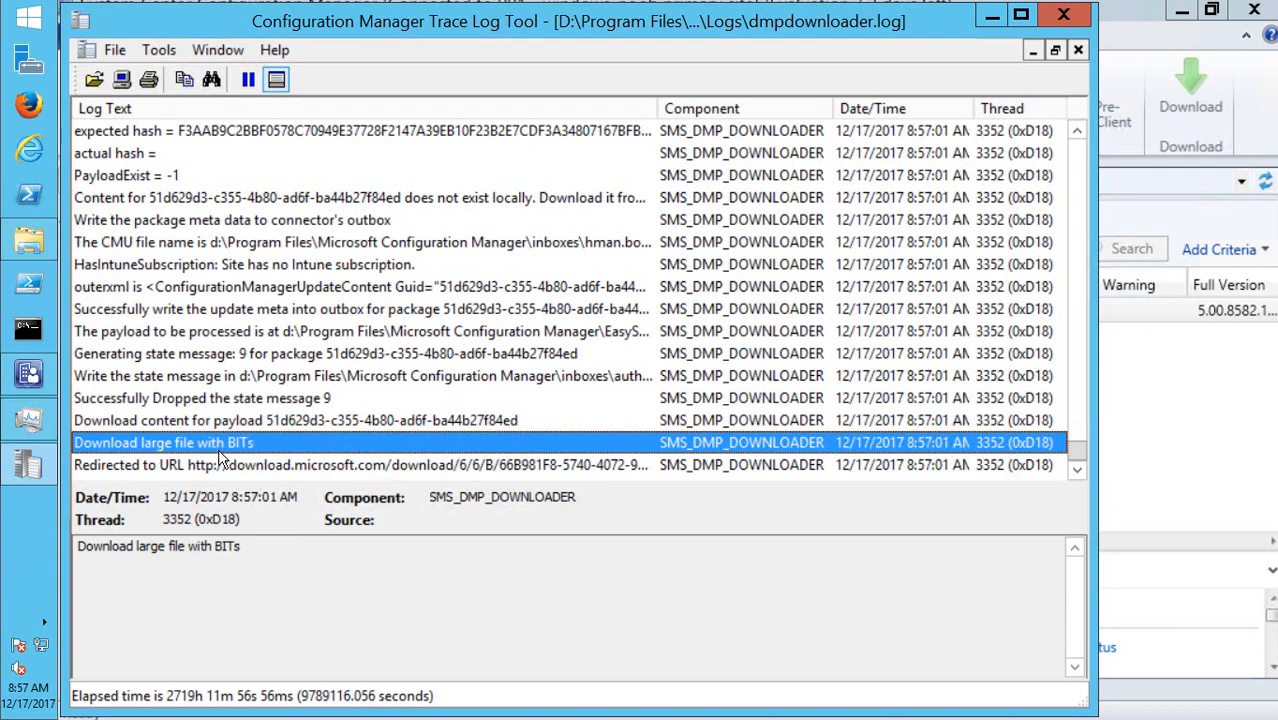
- Refresh the console's update list, select Configuration Manager Technical Preview 1712 and narrow the Ignore Prereq Warning column
{"action": "left_click", "coordinate": [35, 470]}
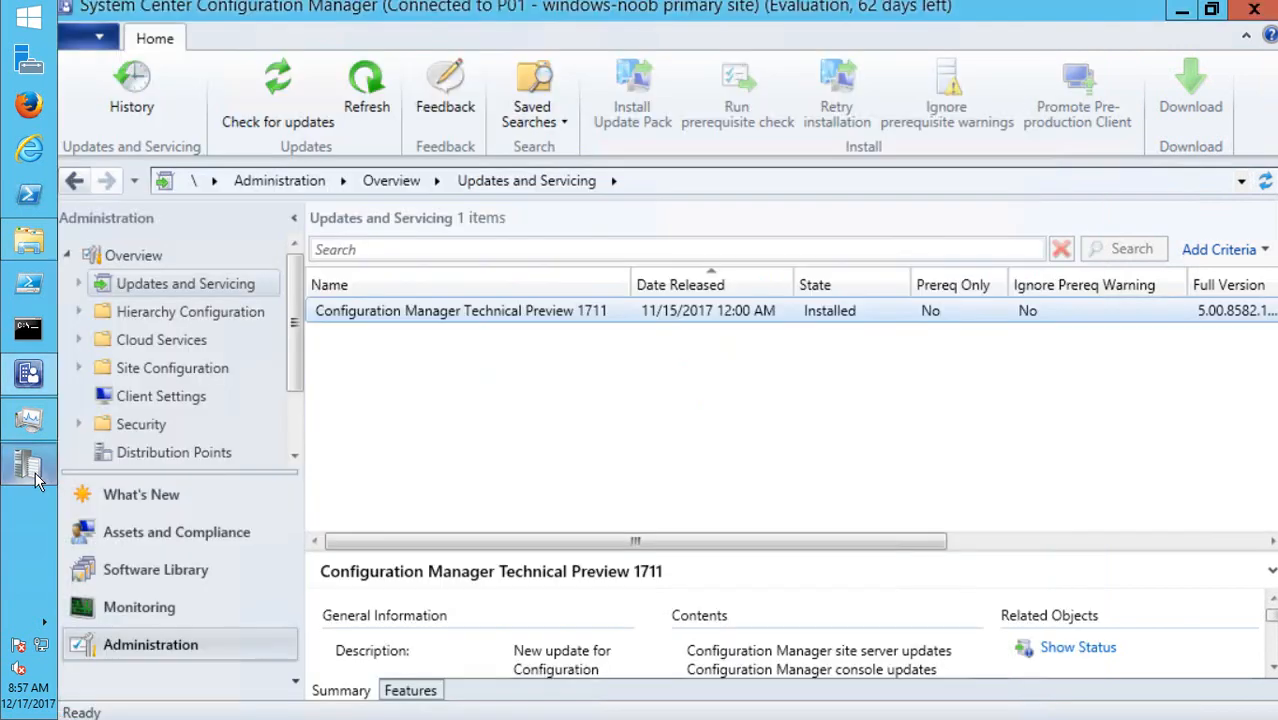
{"action": "left_click", "coordinate": [362, 90]}
{"action": "left_click", "coordinate": [820, 337]}
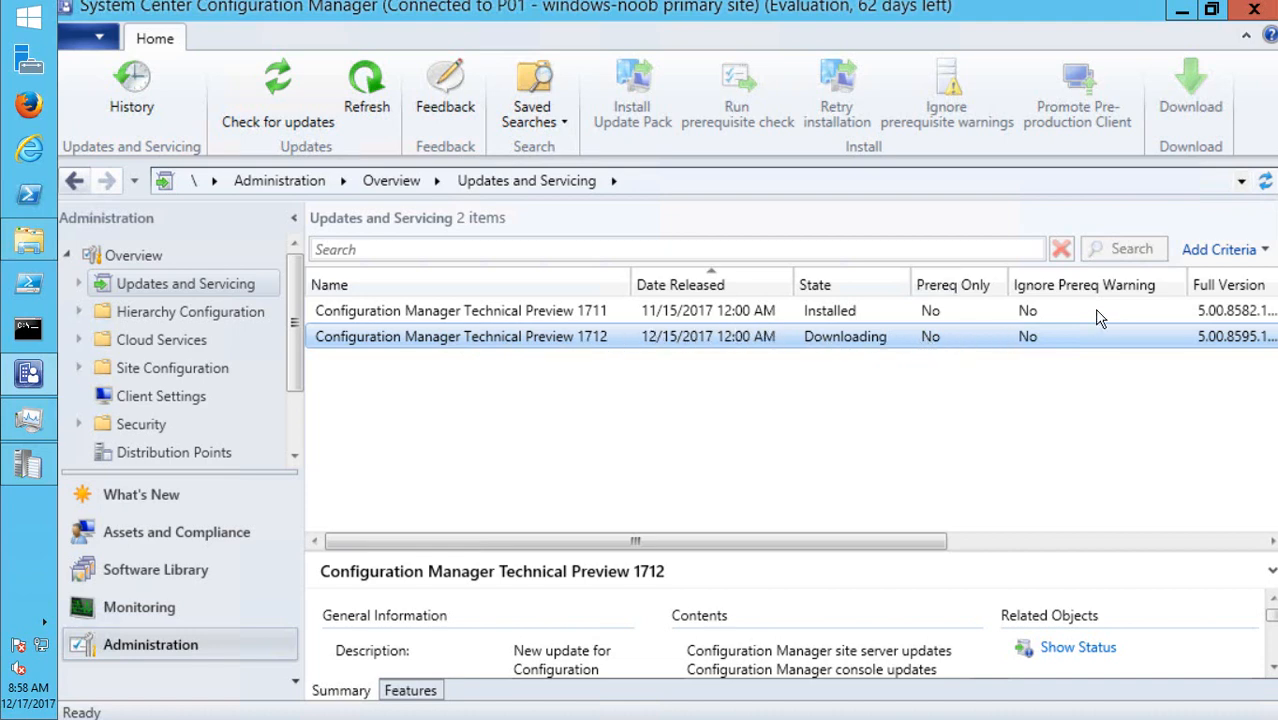
{"action": "left_click_drag", "start_coordinate": [1185, 278], "coordinate": [1163, 267]}
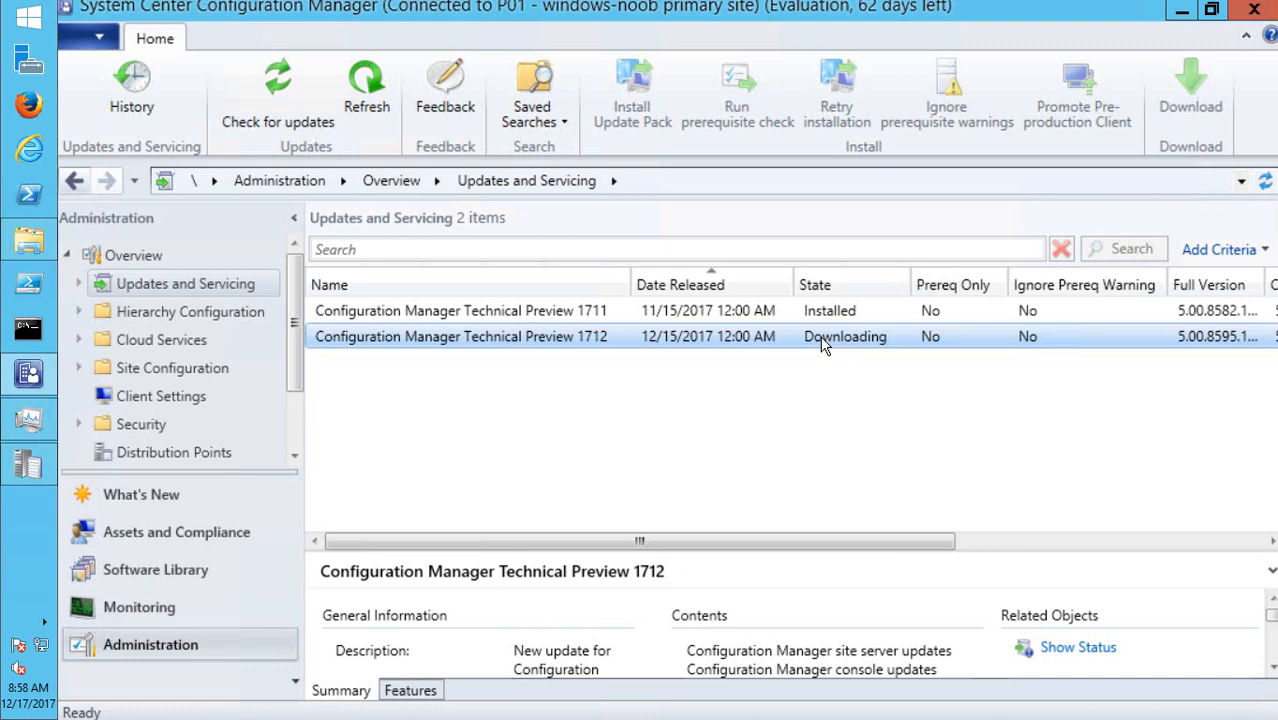
- Show the status of Technical Preview 1712 in Monitoring and open its detailed Update Pack Installation Status
{"action": "left_click", "coordinate": [1079, 650]}
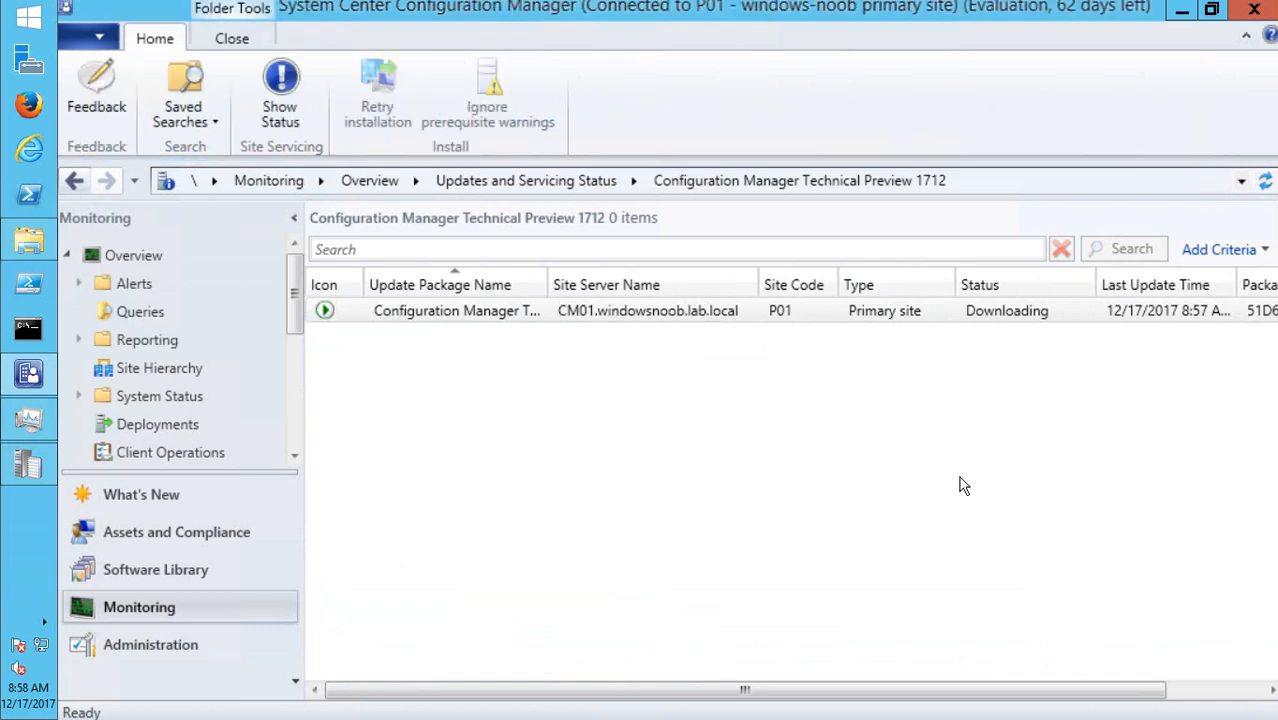
{"action": "right_click", "coordinate": [937, 318]}
{"action": "left_click", "coordinate": [972, 338]}
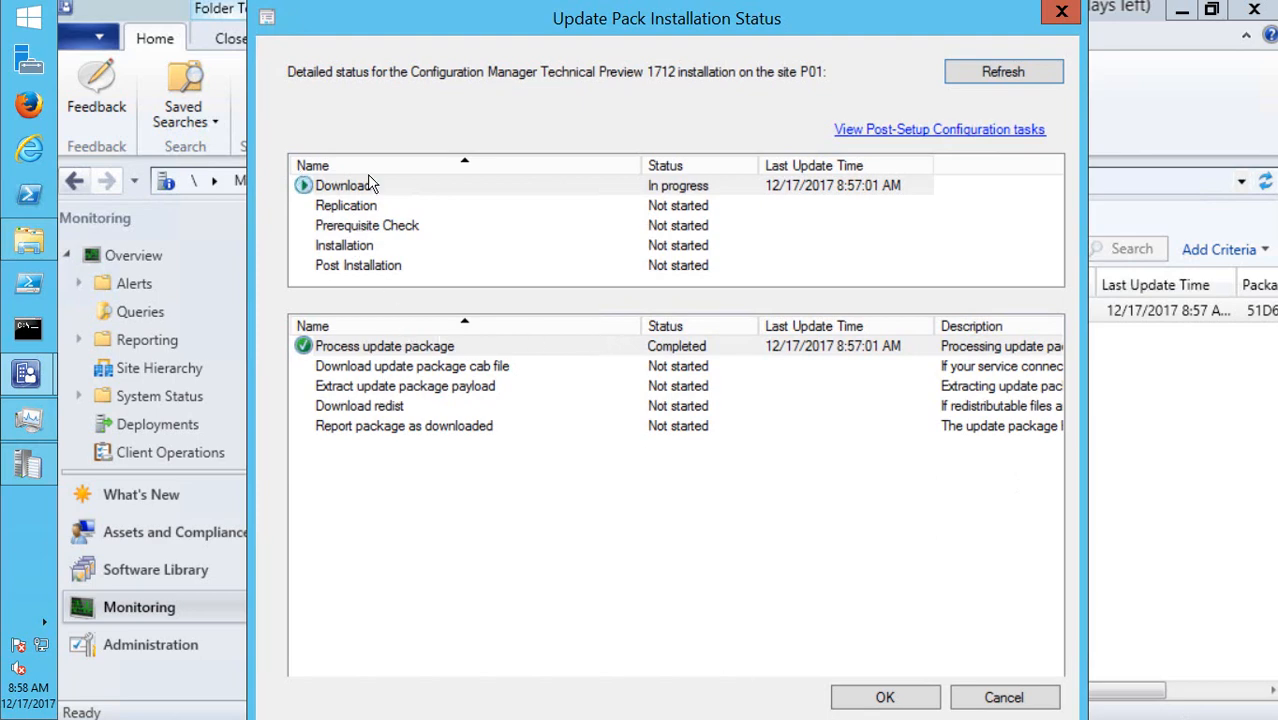
- Review the tasks under Download, Replication, Prerequisite Check, Installation and Post Installation, then return to the Download phase
{"action": "left_click", "coordinate": [456, 188]}
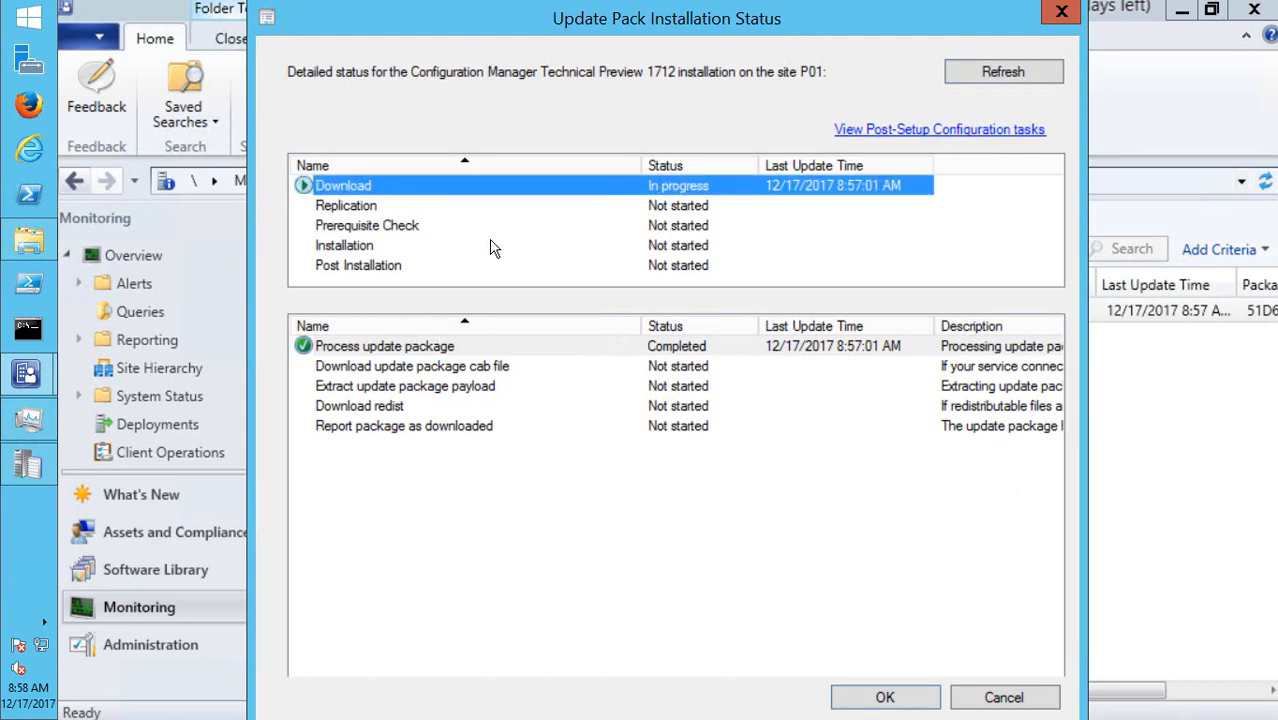
{"action": "left_click", "coordinate": [389, 205]}
{"action": "left_click", "coordinate": [416, 227]}
{"action": "left_click", "coordinate": [414, 246]}
{"action": "left_click", "coordinate": [410, 266]}
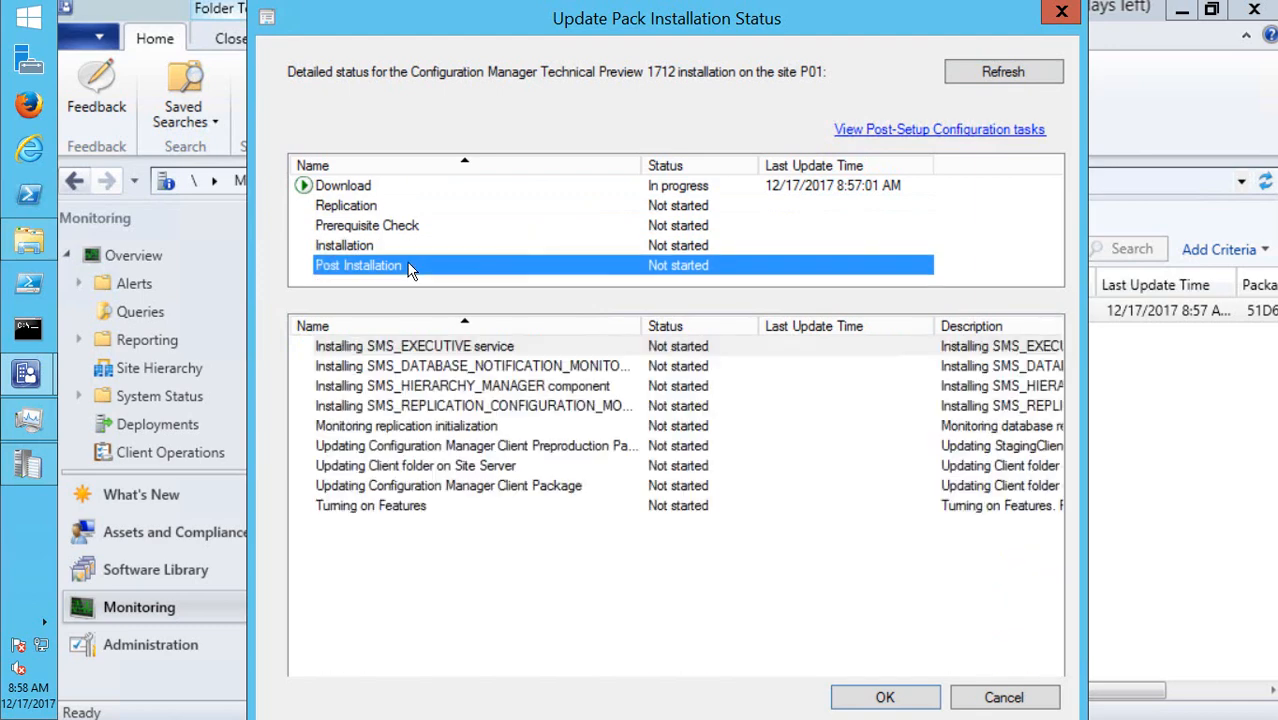
{"action": "left_click", "coordinate": [405, 190]}
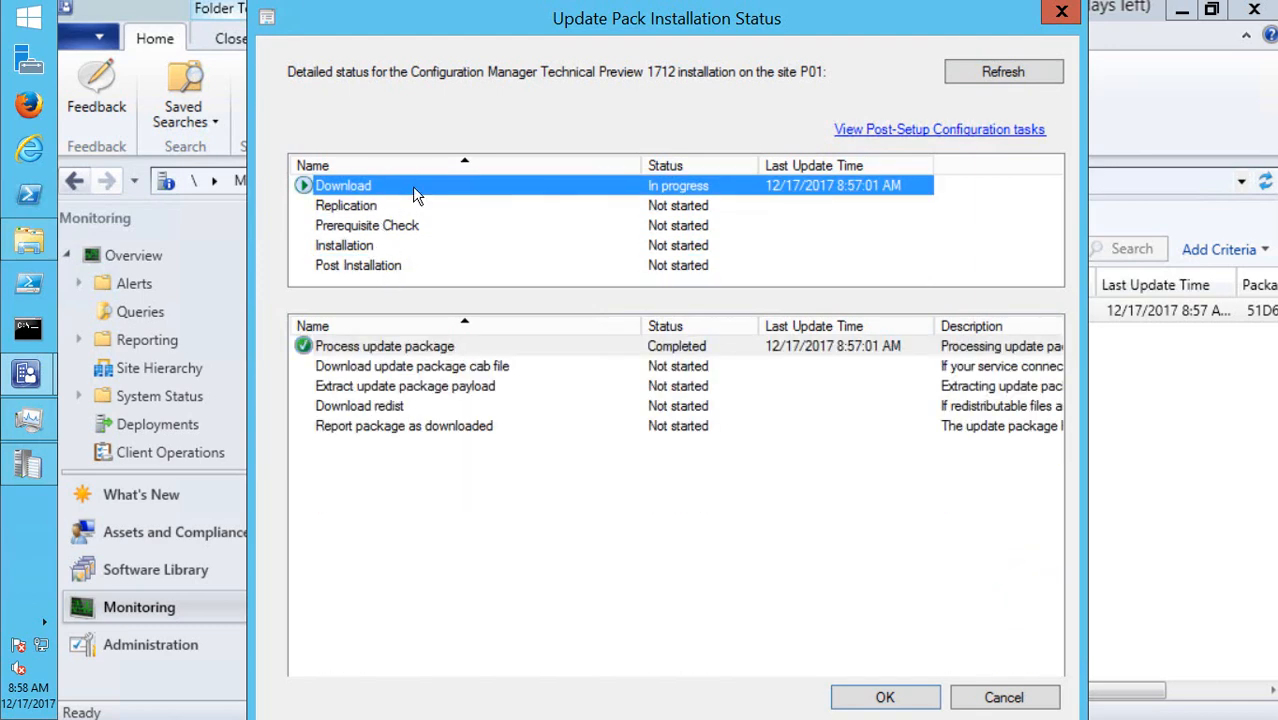
- Select the Process update package task, refresh the detailed installation status and close the status window
{"action": "left_click", "coordinate": [398, 347]}
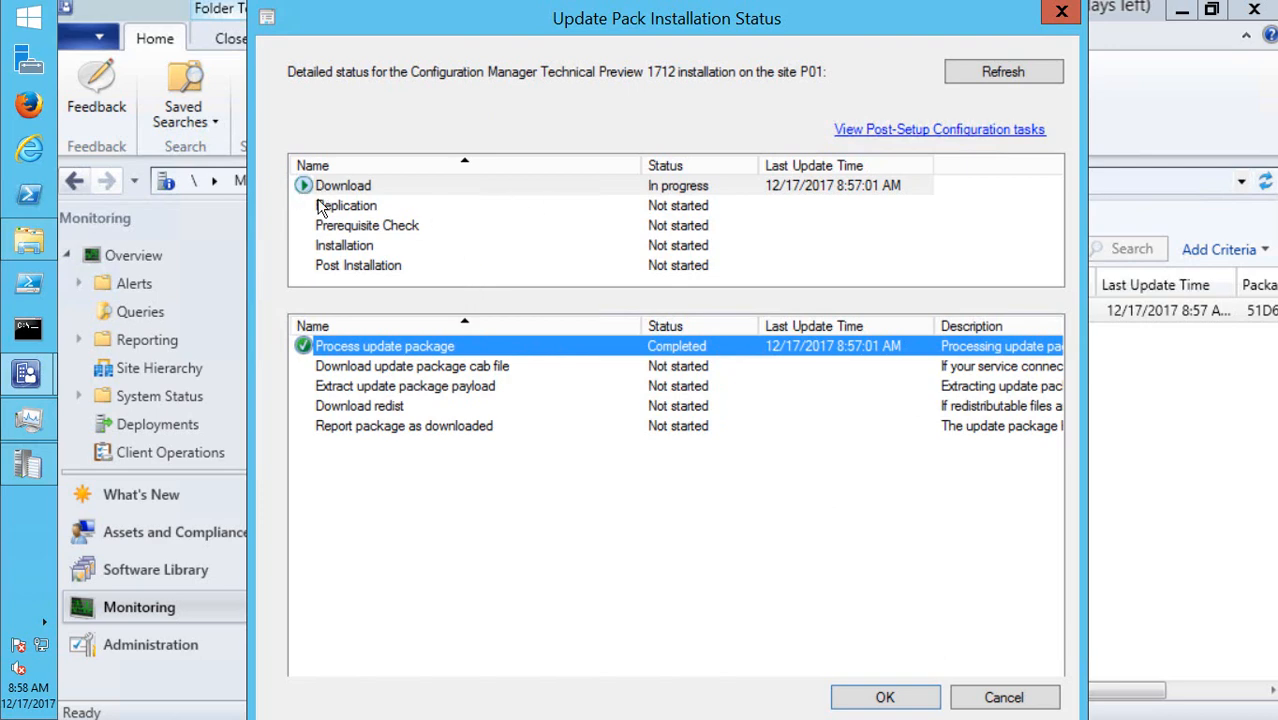
{"action": "left_click", "coordinate": [994, 70]}
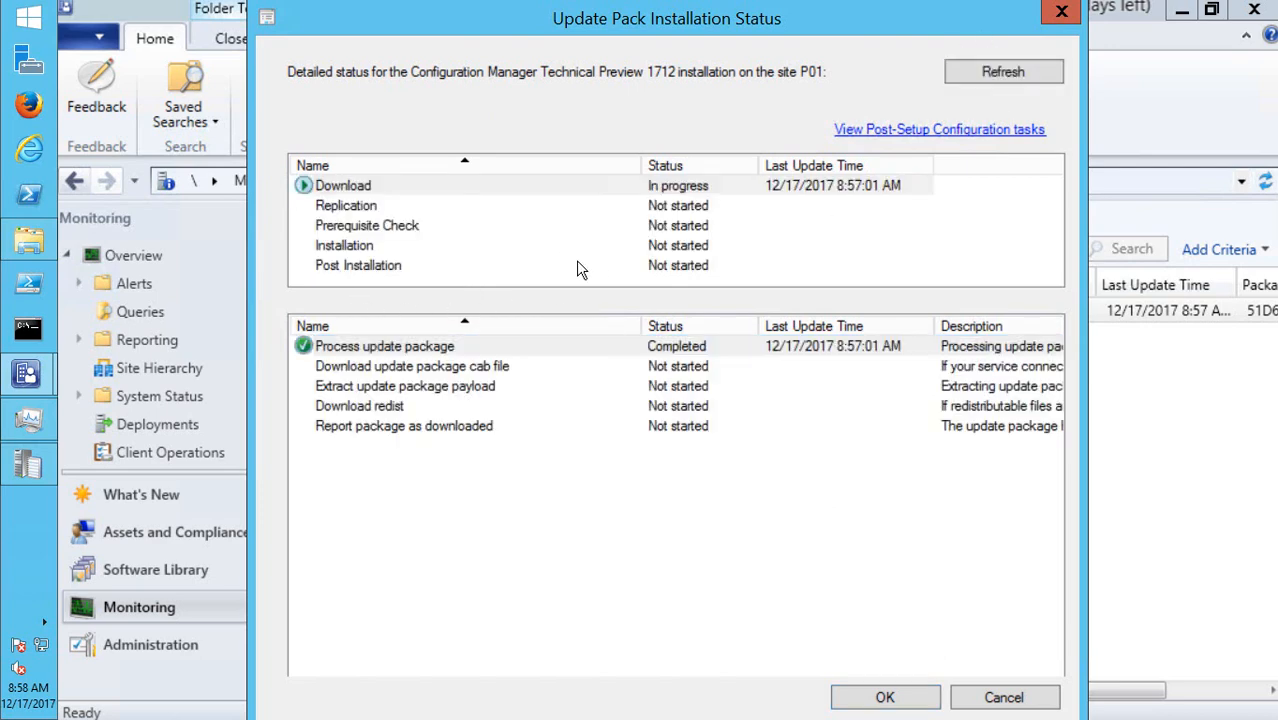
{"action": "left_click", "coordinate": [1004, 698]}
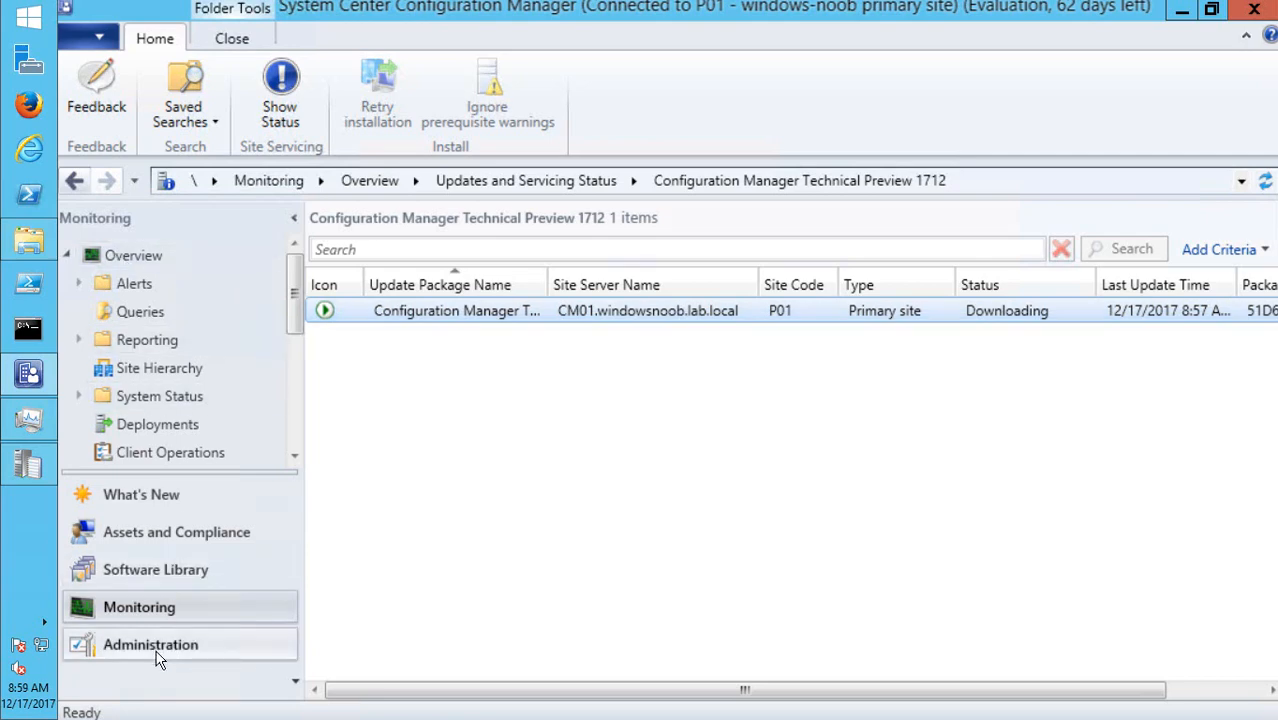
- Check Technical Preview 1712 in Administration's update list, then inspect the "Redirected to URL" entry in dmpdownloader.log
{"action": "left_click", "coordinate": [120, 645]}
{"action": "left_click", "coordinate": [842, 337]}
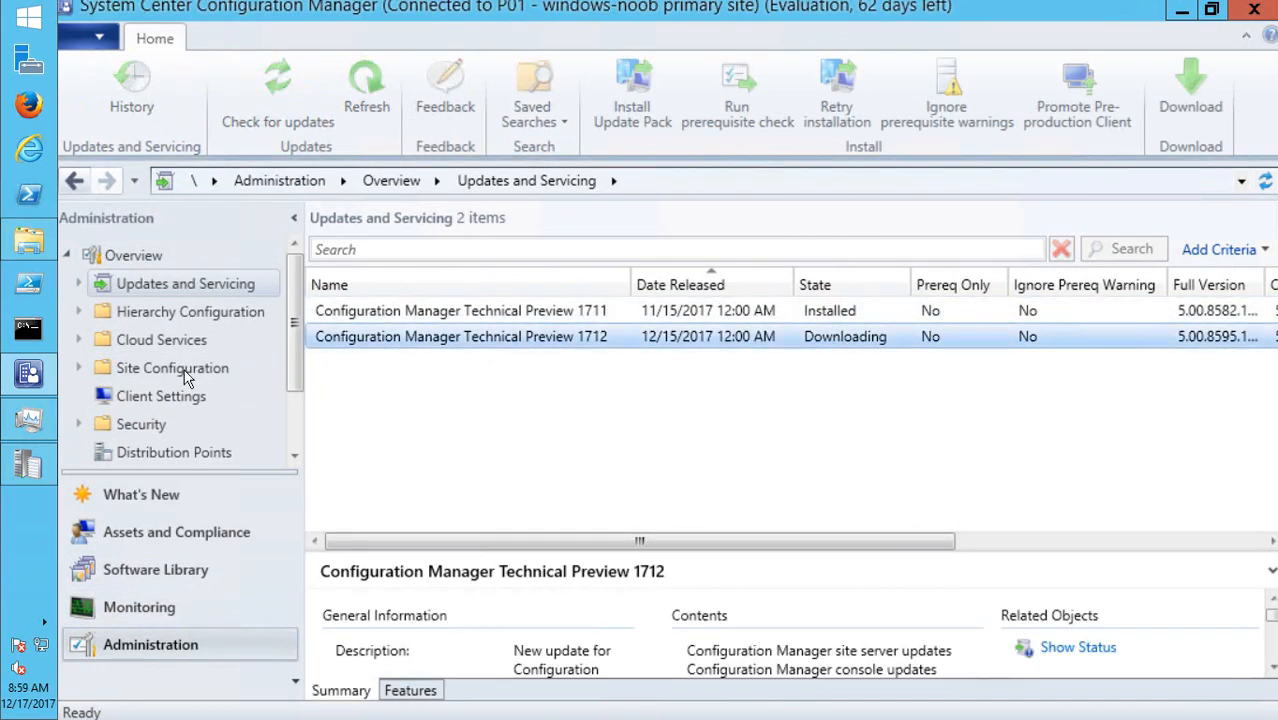
{"action": "left_click", "coordinate": [28, 468]}
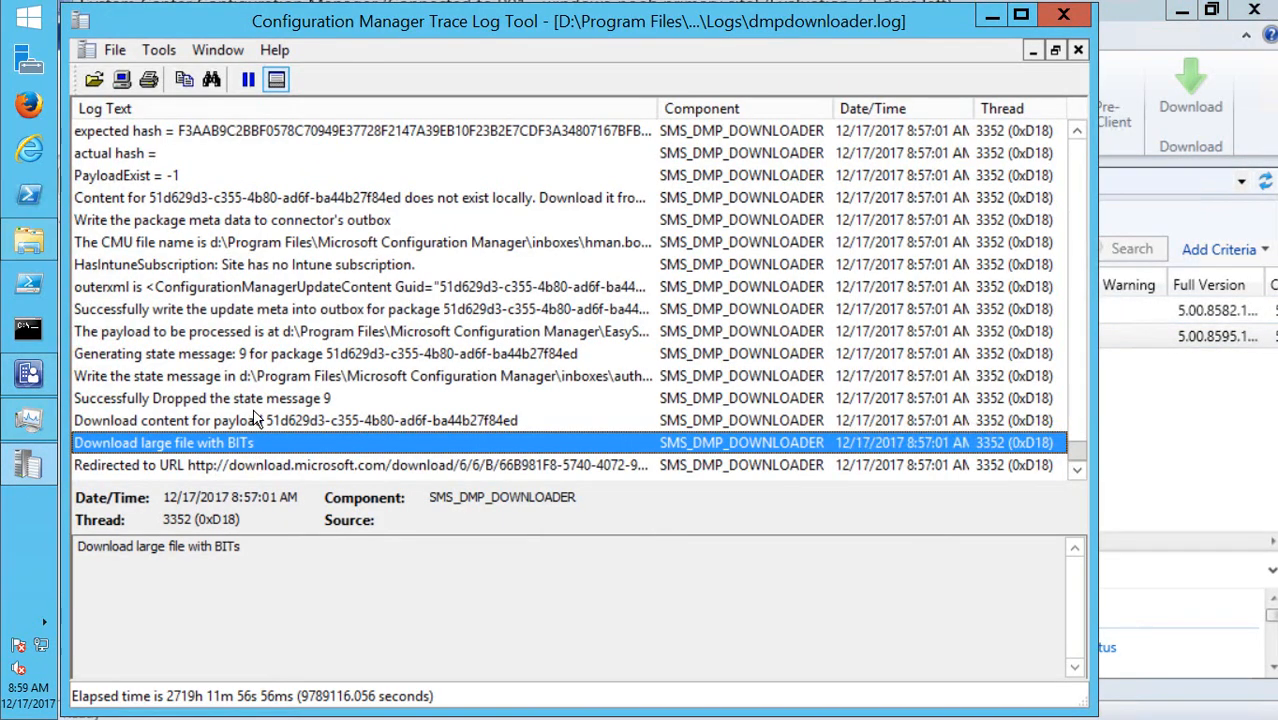
{"action": "left_click", "coordinate": [199, 466]}
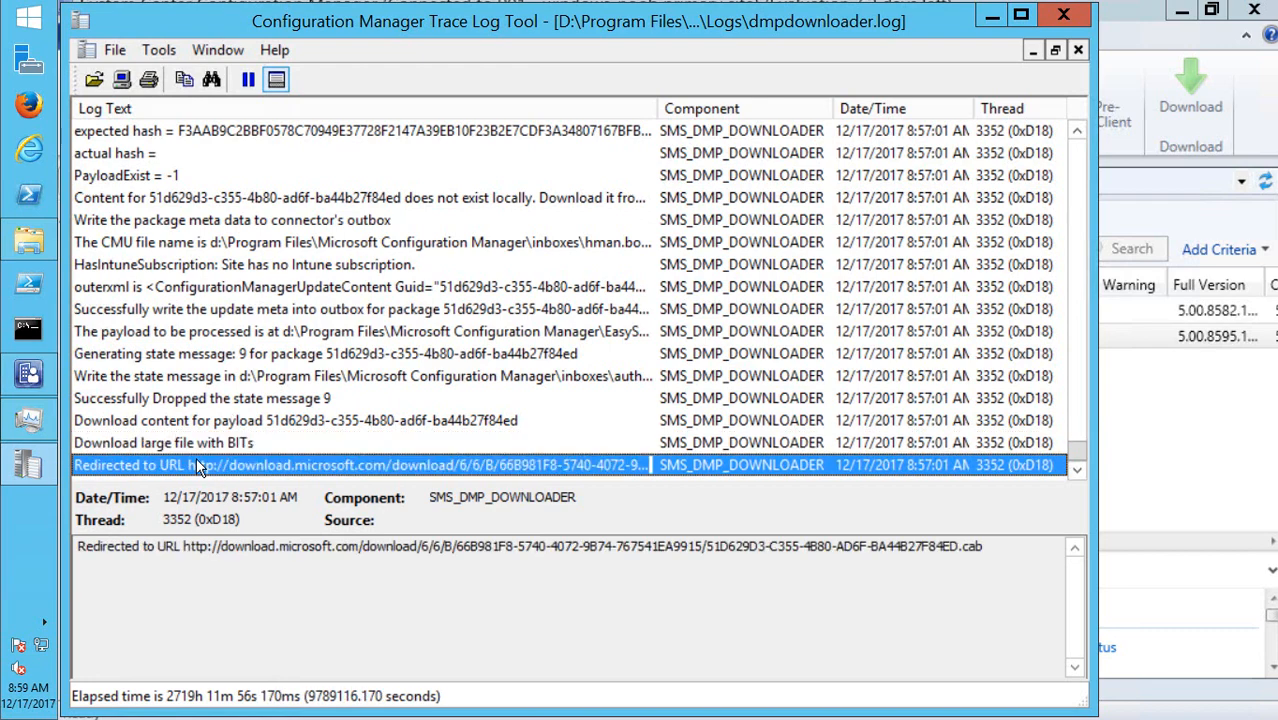
- Go up to the Microsoft Configuration Manager folder in File Explorer and inspect the EasySetupPayload folder's properties
{"action": "left_click", "coordinate": [28, 240]}
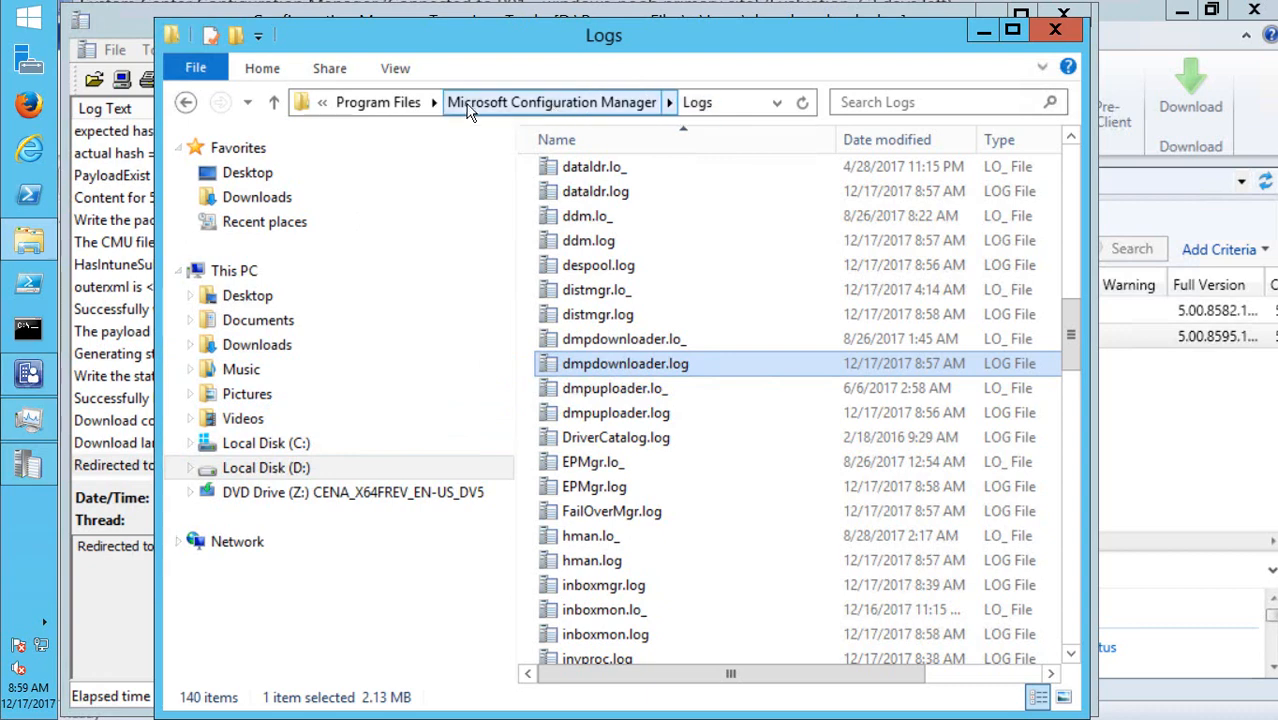
{"action": "left_click", "coordinate": [528, 104]}
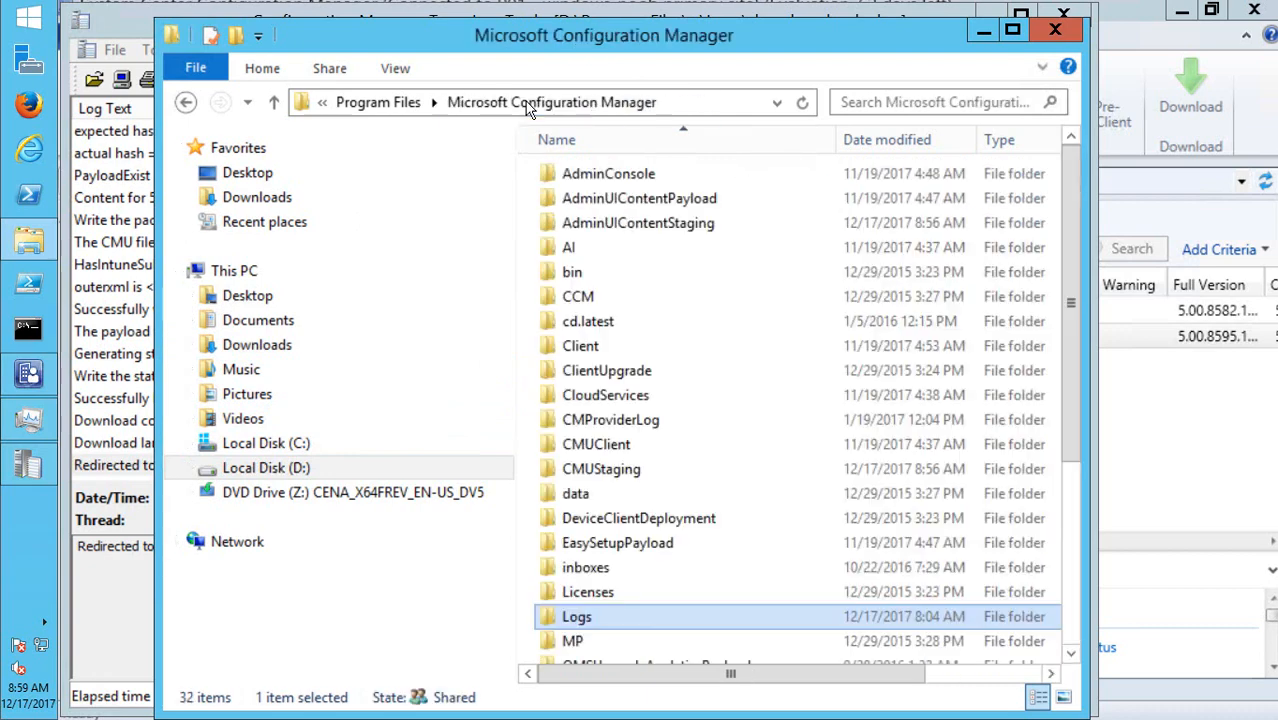
{"action": "left_click", "coordinate": [590, 556]}
{"action": "right_click", "coordinate": [612, 550]}
{"action": "left_click", "coordinate": [645, 525]}
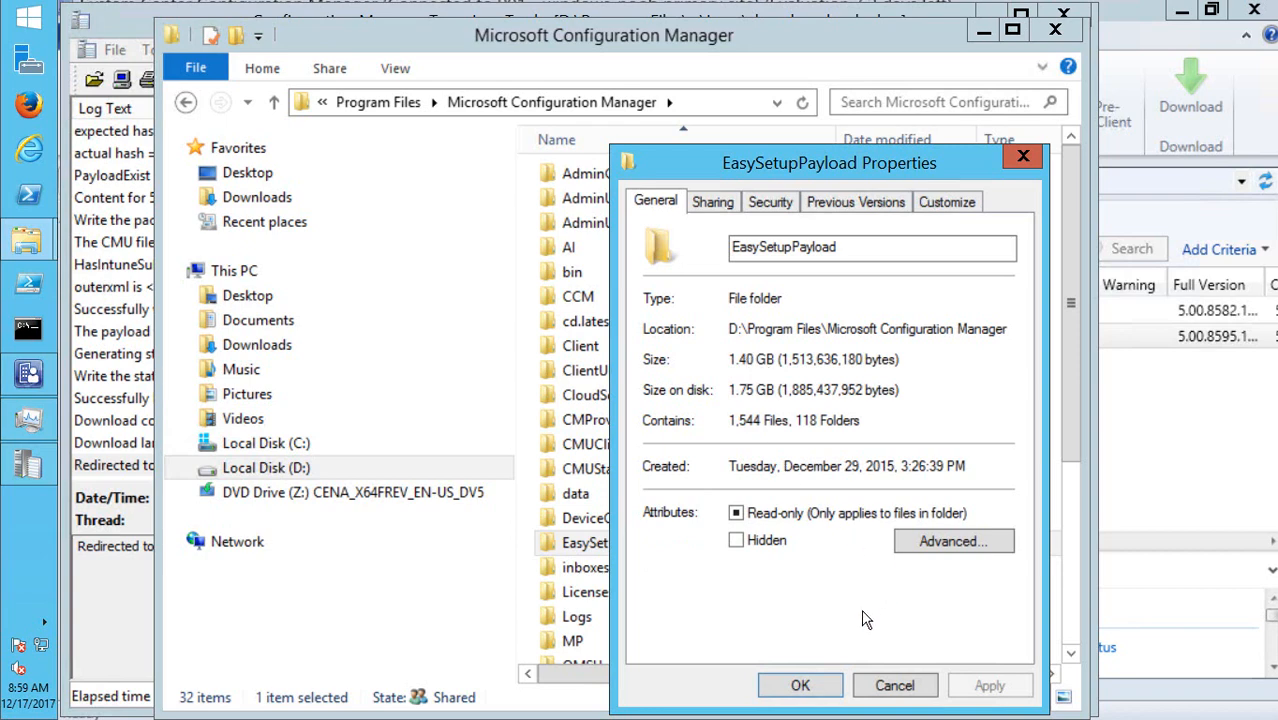
{"action": "left_click", "coordinate": [913, 685]}
- Open the EasySetupPayload folder and examine the be529a43-9c90-4d7d-afa5-360005dd7bc0 and 51d629d3-c355-4b80-ad6f-ba44b27f84ed subfolders
{"action": "double_click", "coordinate": [594, 552]}
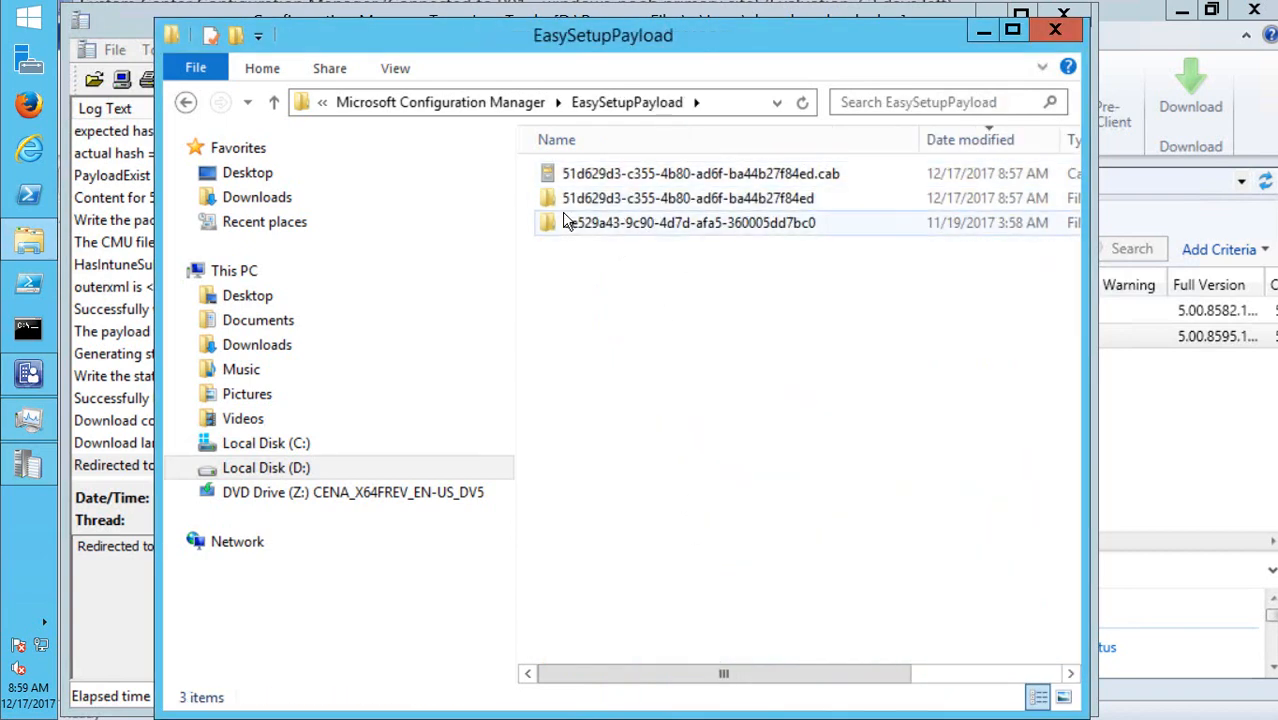
{"action": "left_click", "coordinate": [573, 228]}
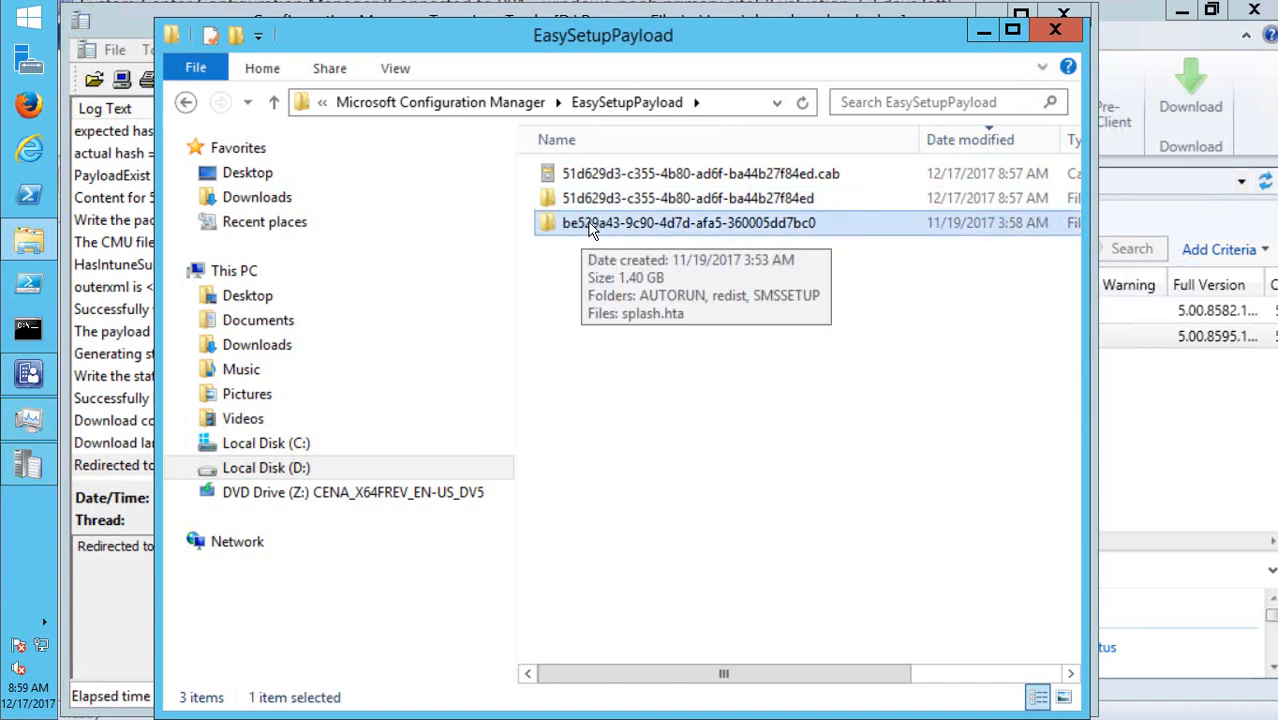
{"action": "left_click", "coordinate": [720, 198]}
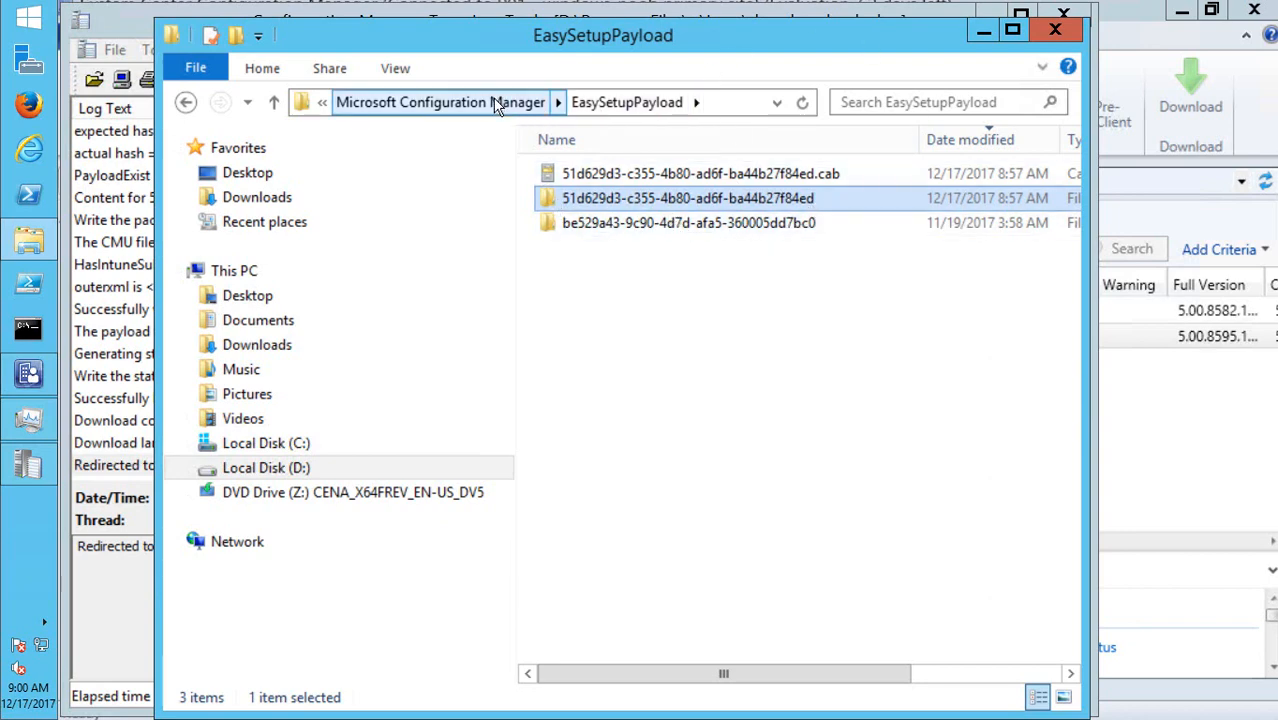
- Check the "Redirected to URL" entry in dmpdownloader.log against the Ethernet throughput in Task Manager
{"action": "left_click", "coordinate": [28, 465]}
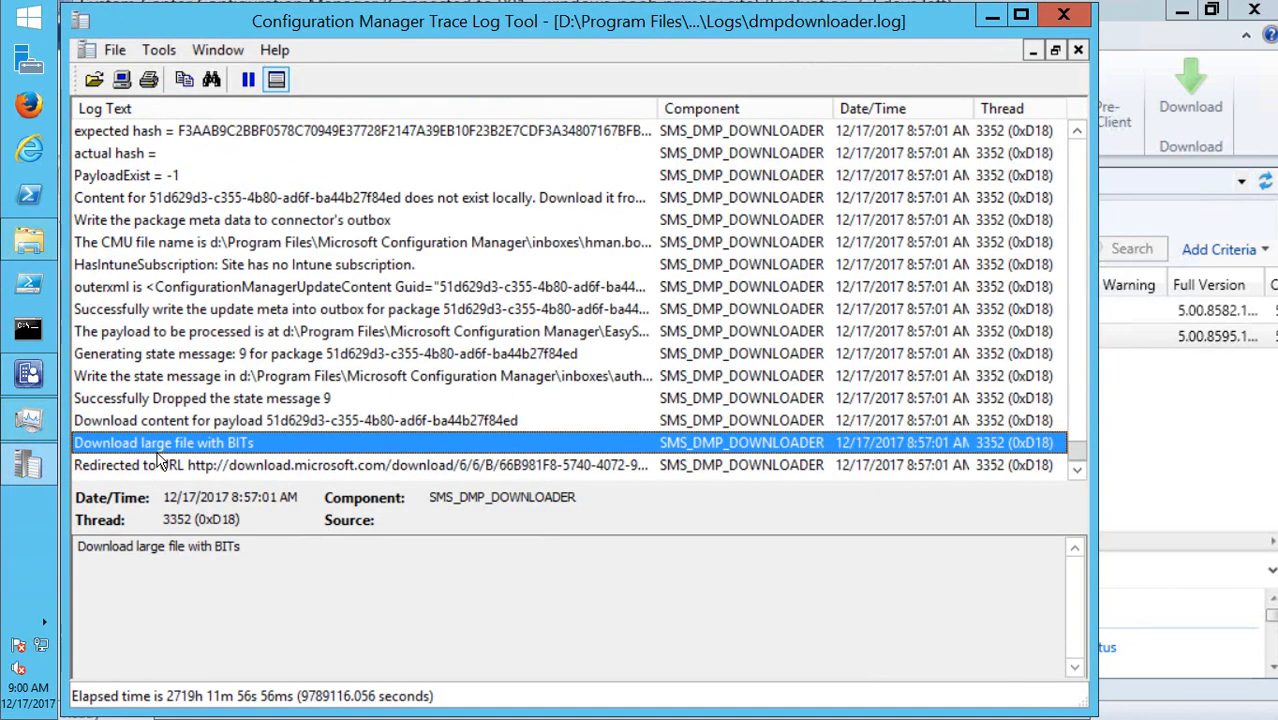
{"action": "left_click", "coordinate": [232, 470]}
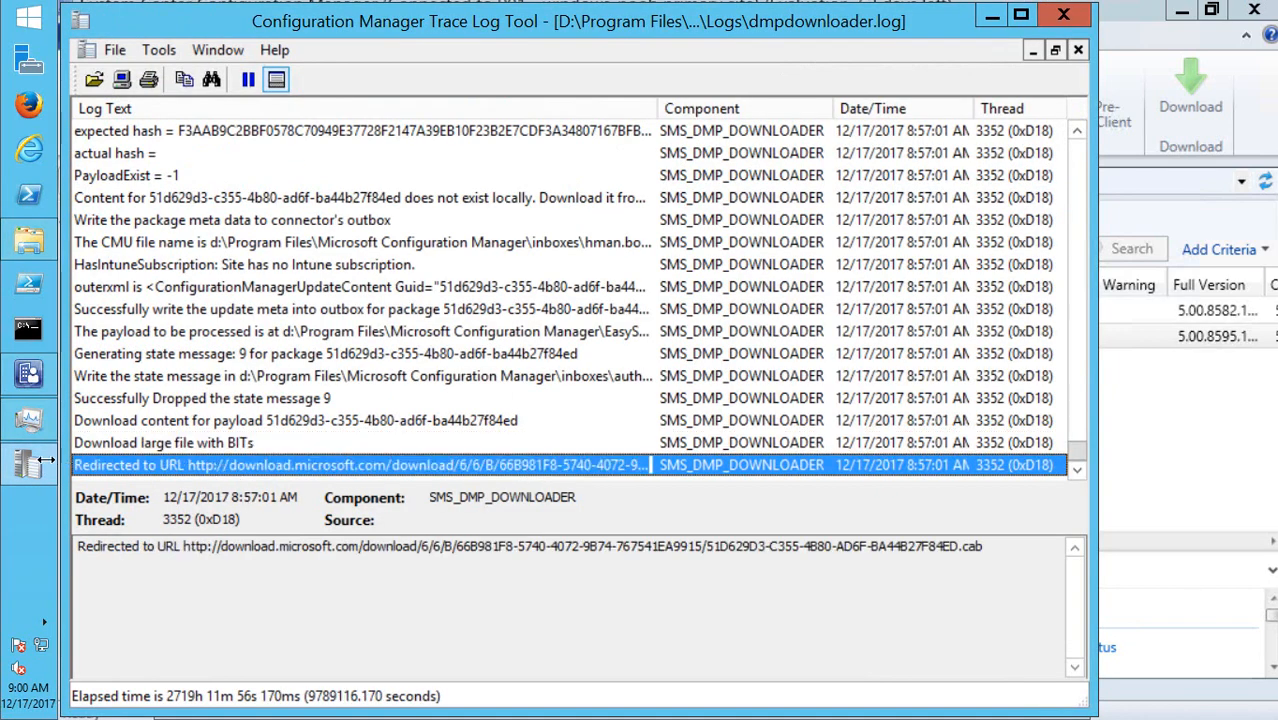
{"action": "left_click", "coordinate": [30, 418]}
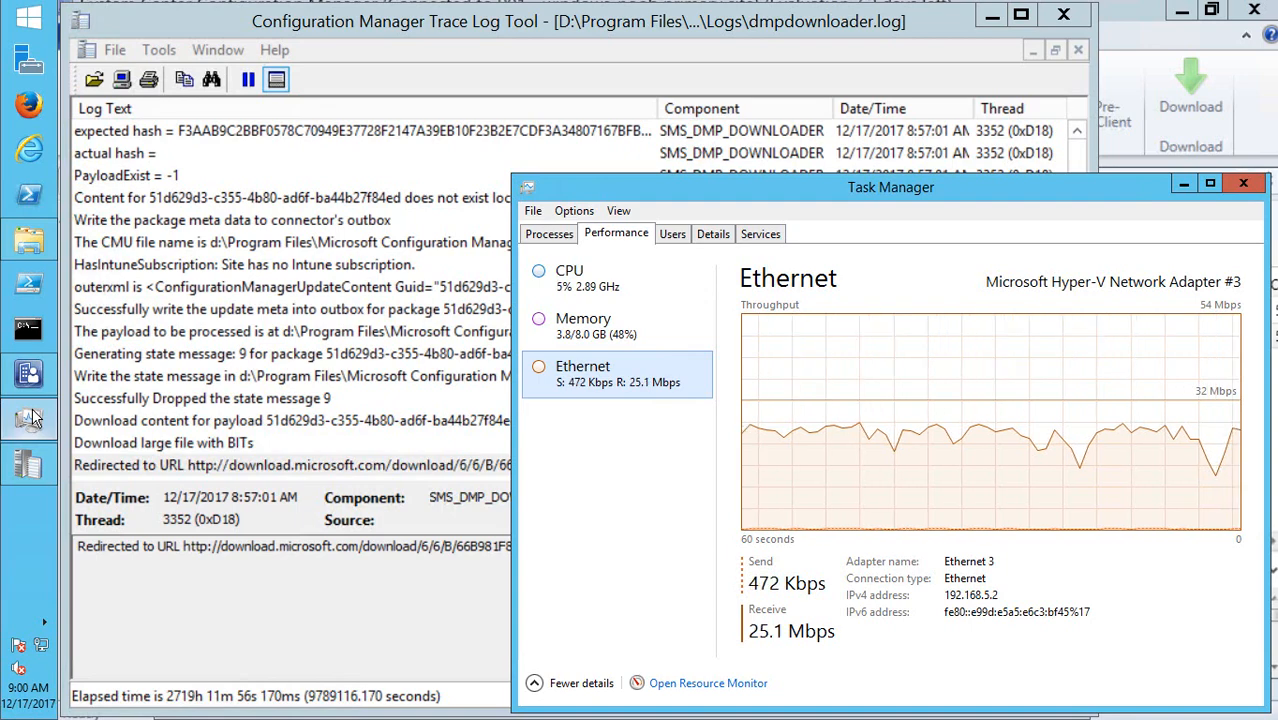
- Maximize the dmpdownloader.log window and highlight the cab extension in the "Redirected to URL" entry's details
{"action": "left_click", "coordinate": [159, 442]}
{"action": "double_click", "coordinate": [366, 16]}
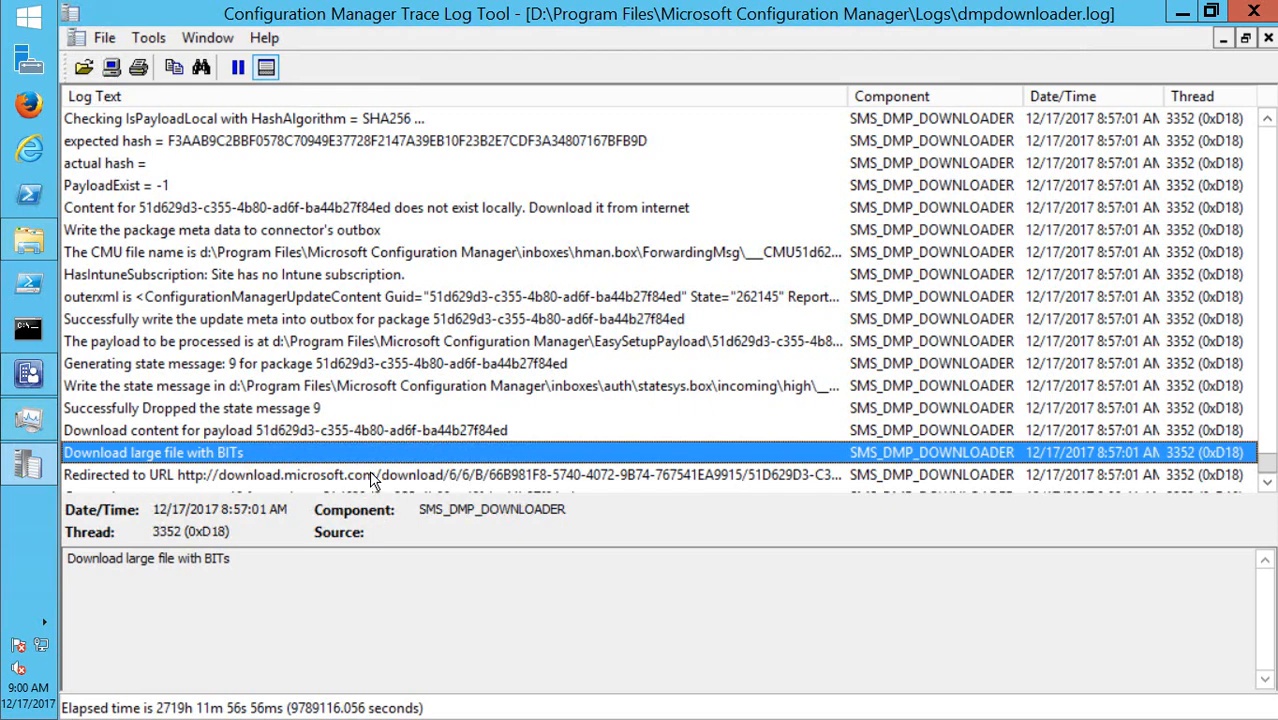
{"action": "left_click", "coordinate": [372, 475]}
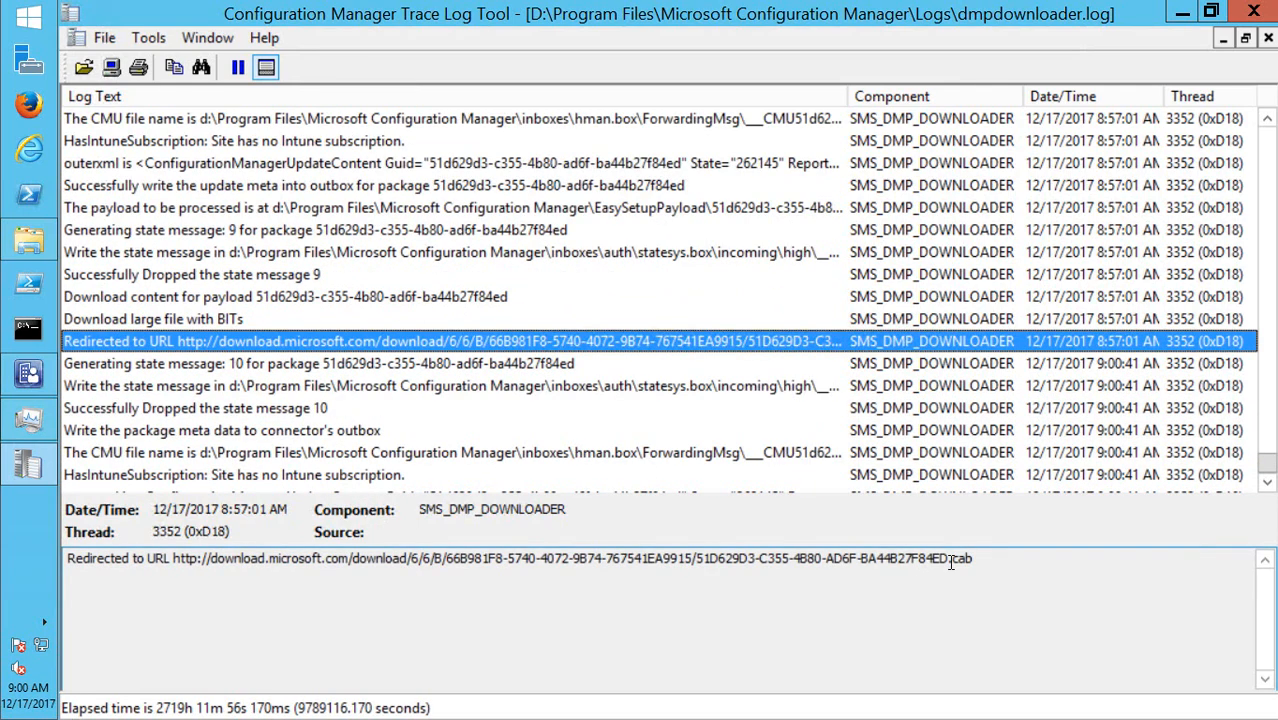
{"action": "left_click_drag", "start_coordinate": [952, 561], "coordinate": [983, 587]}
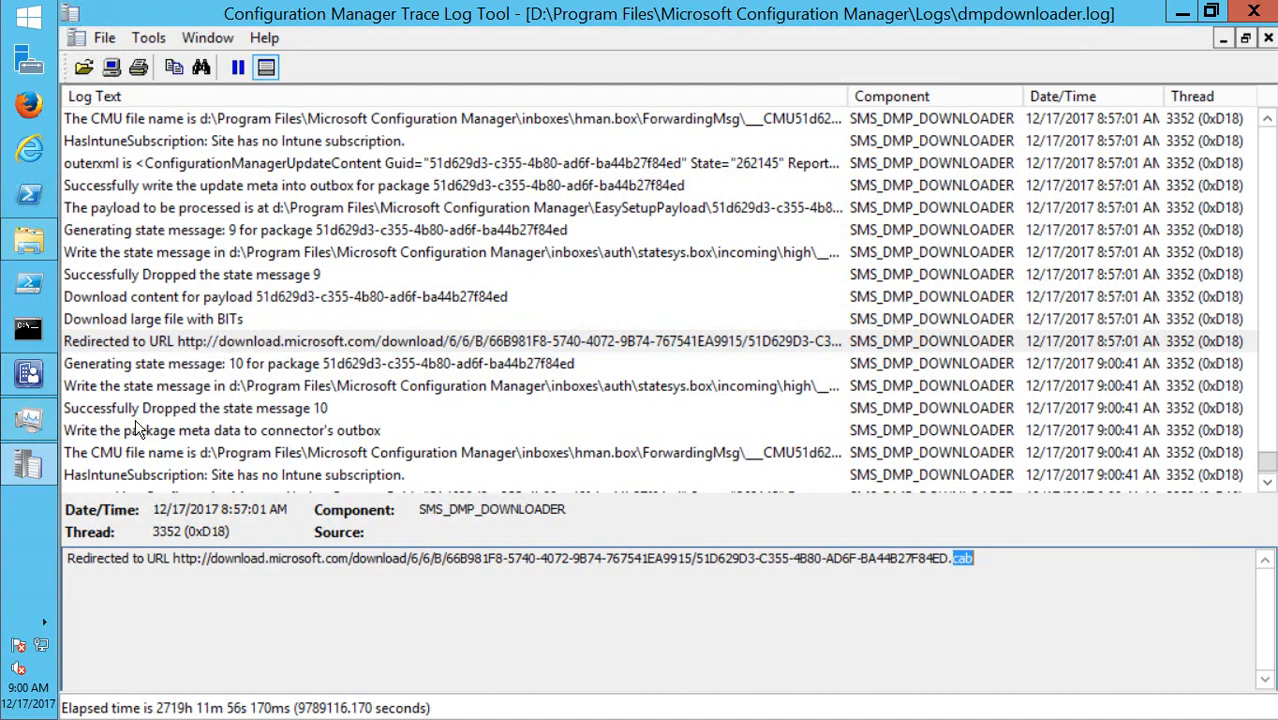
- Select the log's "Download redist for update" entry, then refresh the console's update list
{"action": "left_click", "coordinate": [124, 468]}
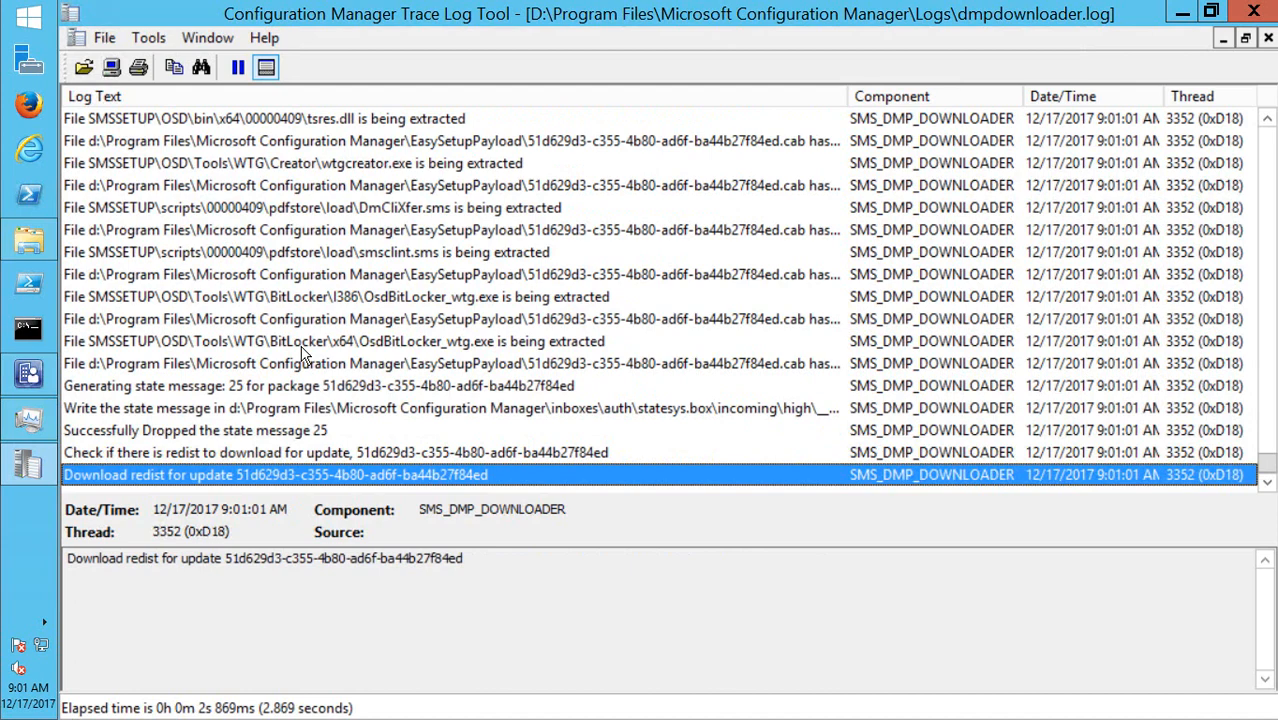
{"action": "left_click", "coordinate": [44, 364]}
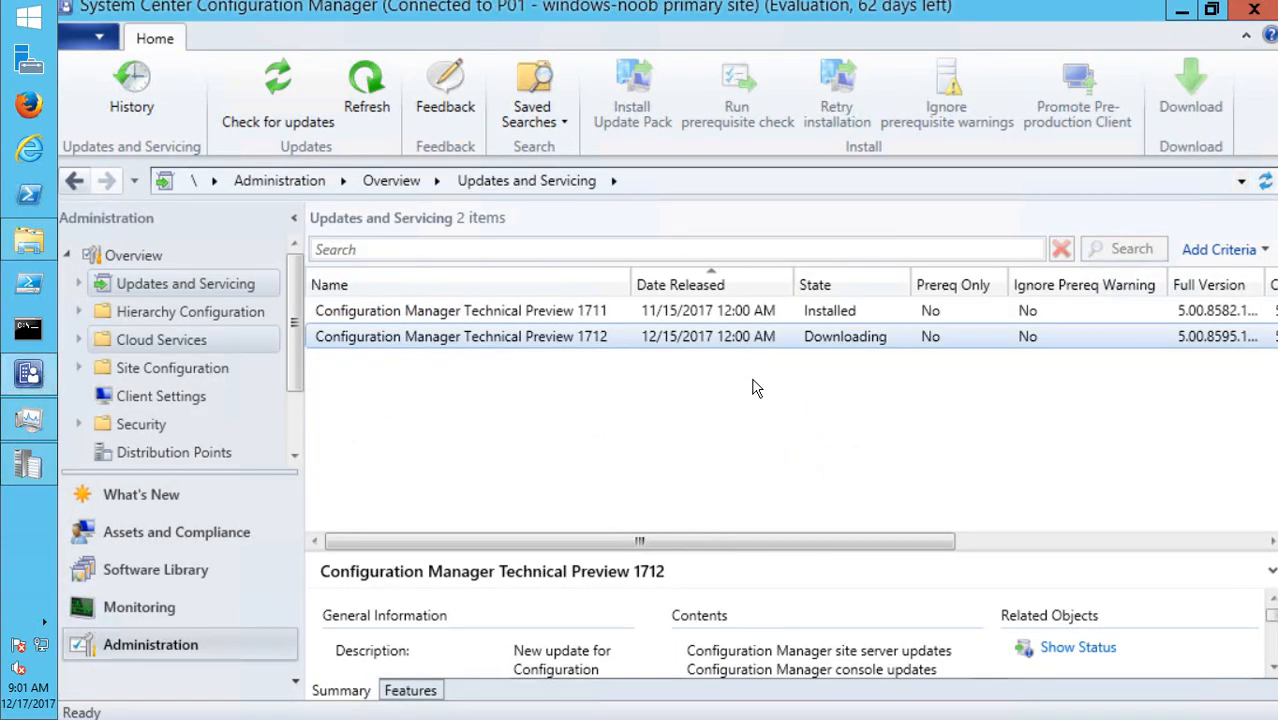
{"action": "left_click", "coordinate": [388, 108]}
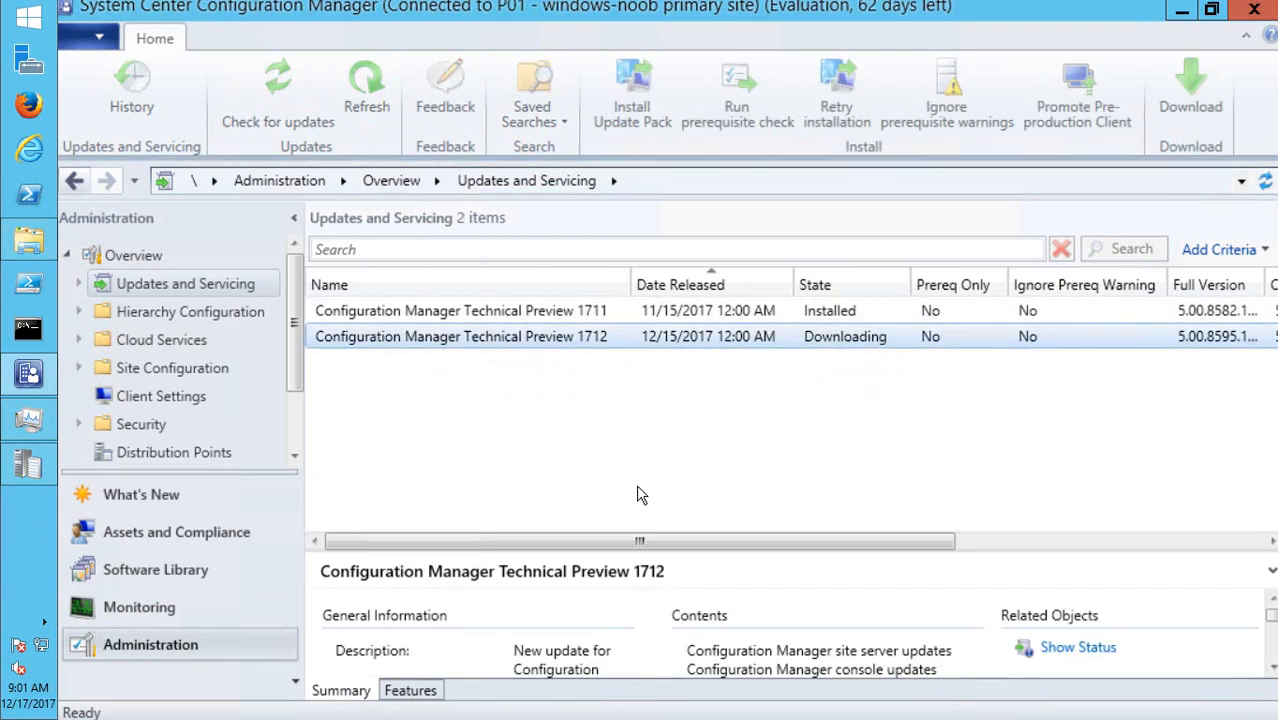
- Review the dmpdownloader.log entries about generating, writing and dropping state message 25 and checking for a redist to download
{"action": "left_click", "coordinate": [30, 465]}
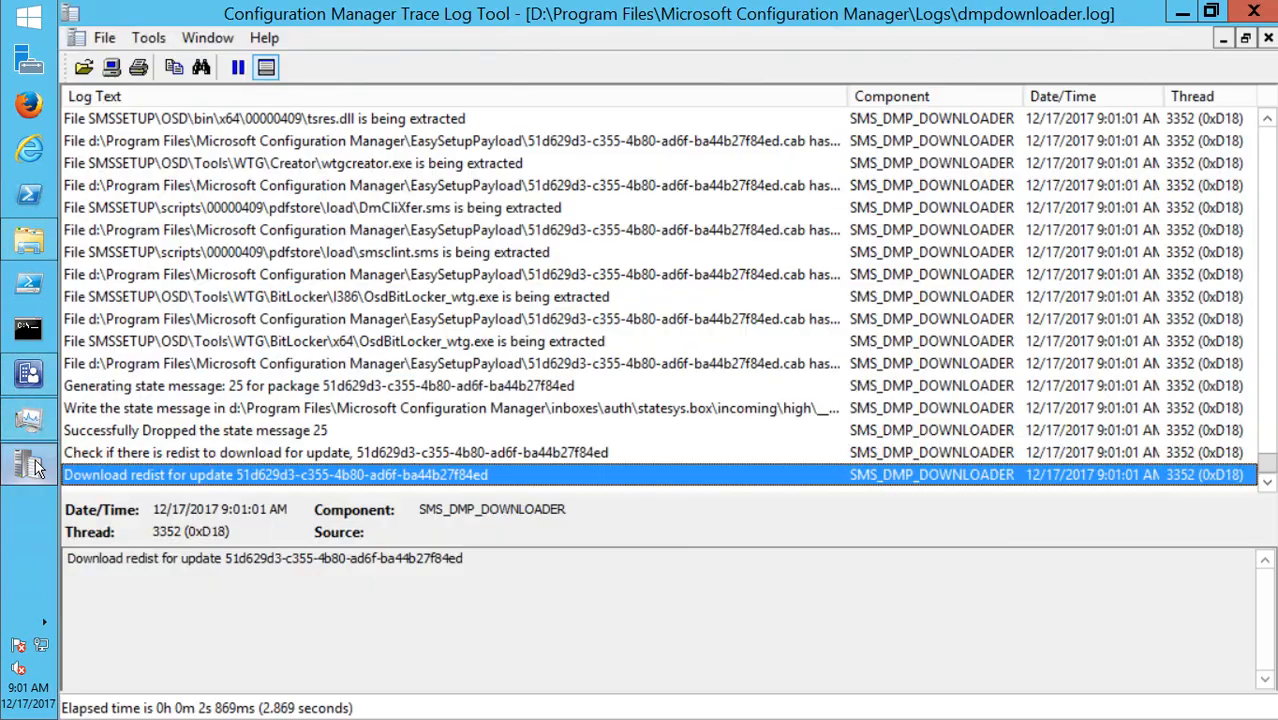
{"action": "left_click", "coordinate": [228, 454]}
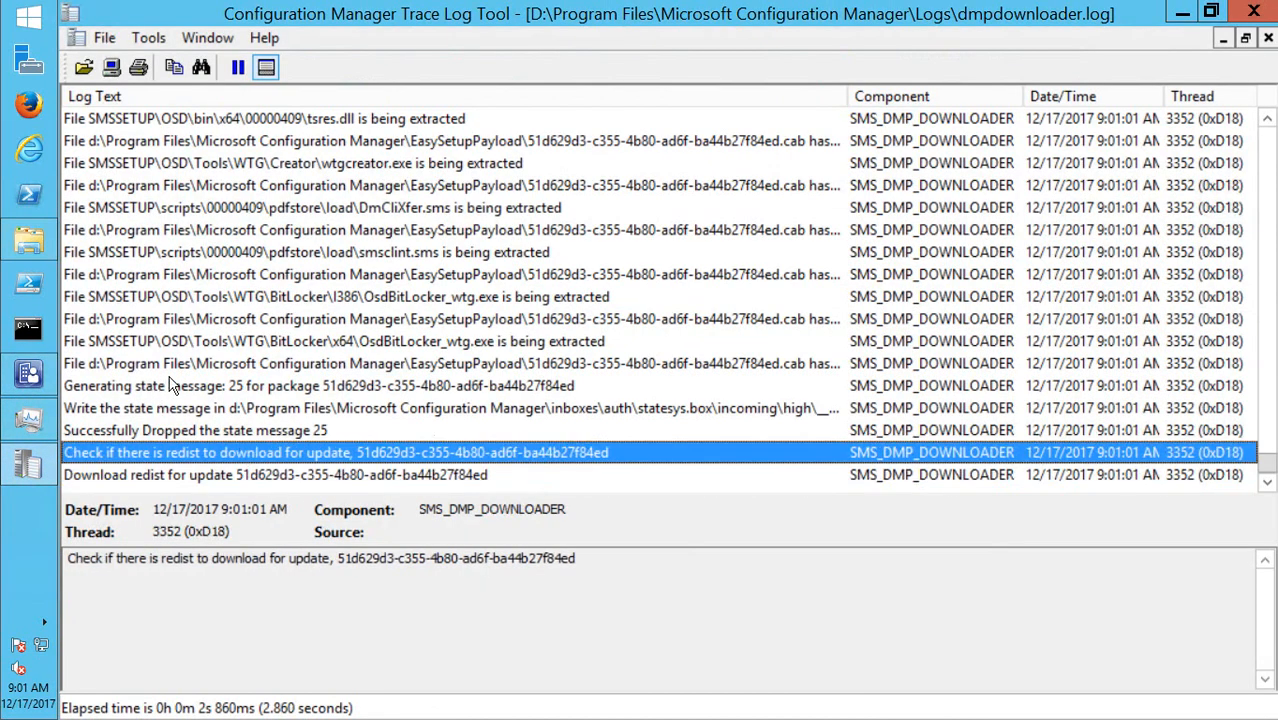
{"action": "left_click", "coordinate": [218, 390]}
{"action": "left_click", "coordinate": [220, 410]}
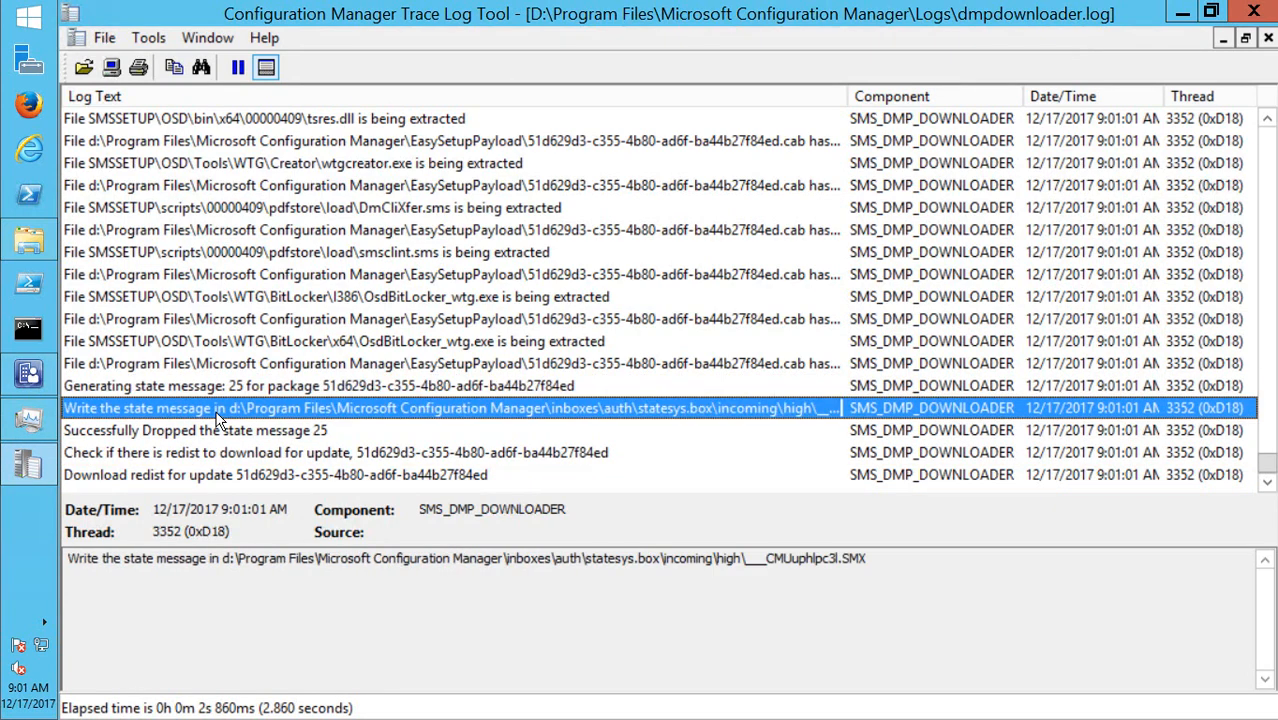
{"action": "left_click", "coordinate": [214, 437]}
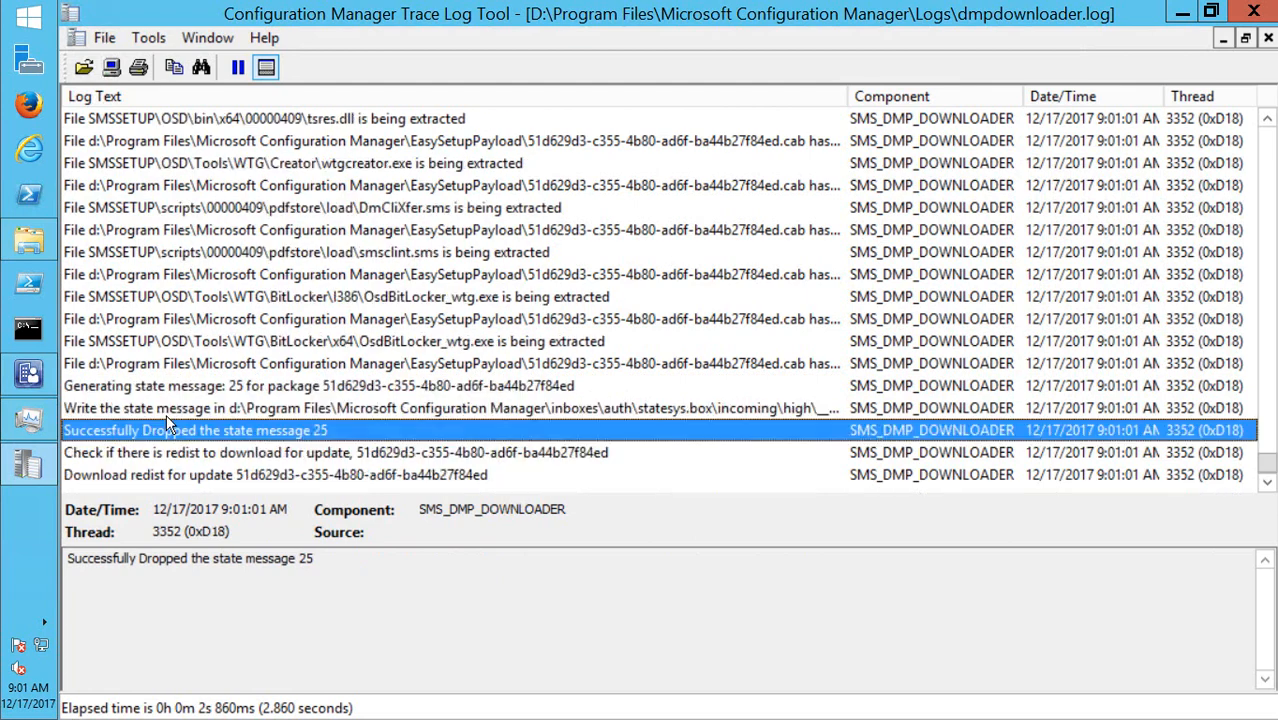
{"action": "left_click", "coordinate": [266, 454]}
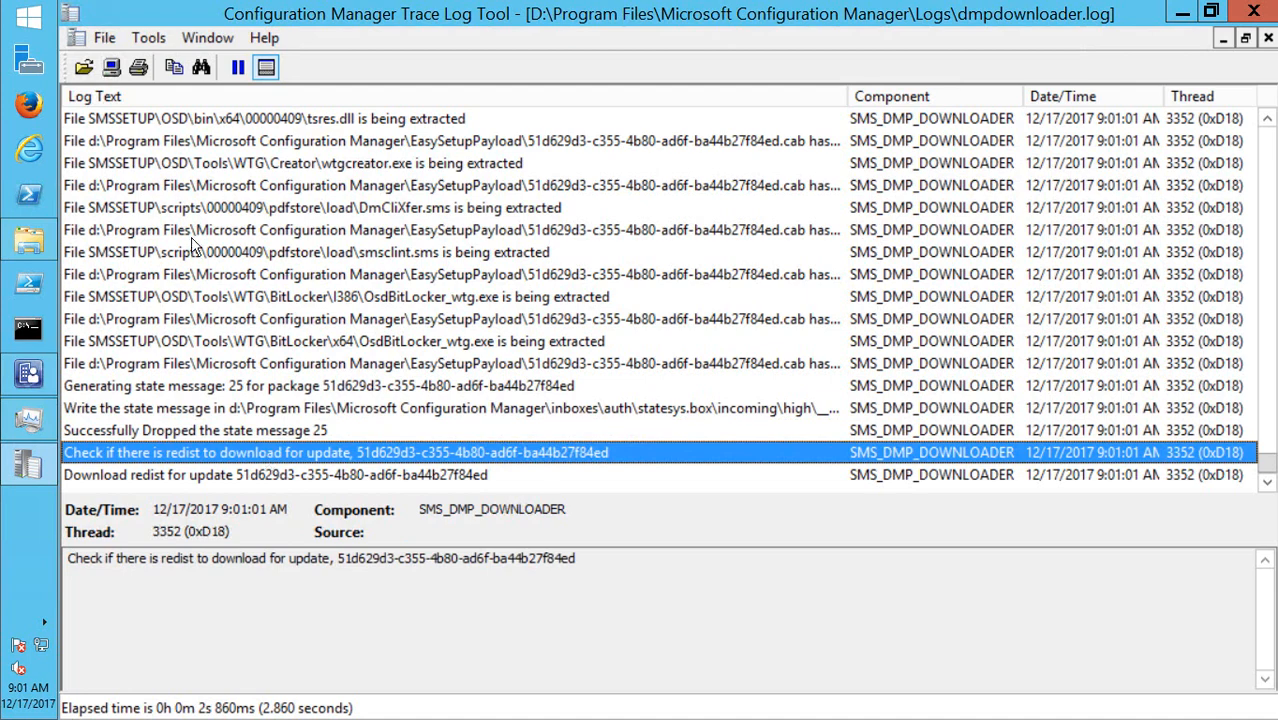
{"action": "left_click", "coordinate": [281, 430]}
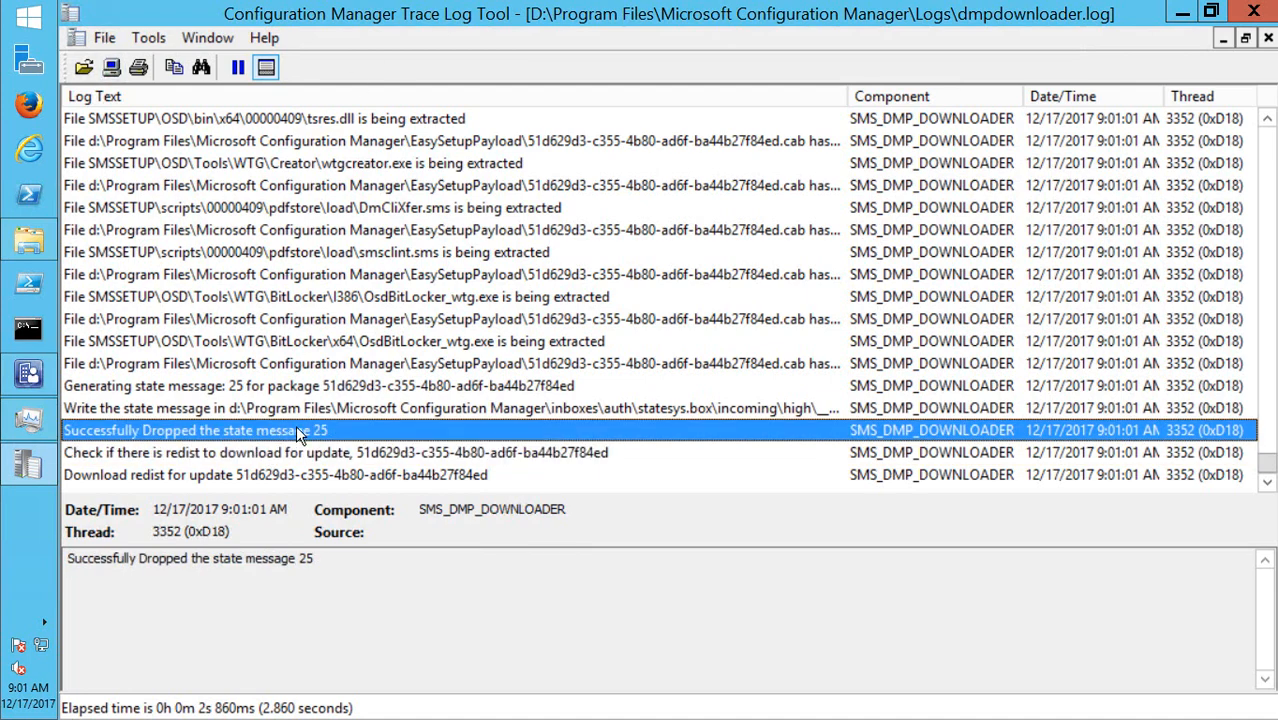
- Refresh the console's update list again and return to the log's "Check if there is redist to download for update" entry
{"action": "left_click", "coordinate": [30, 375]}
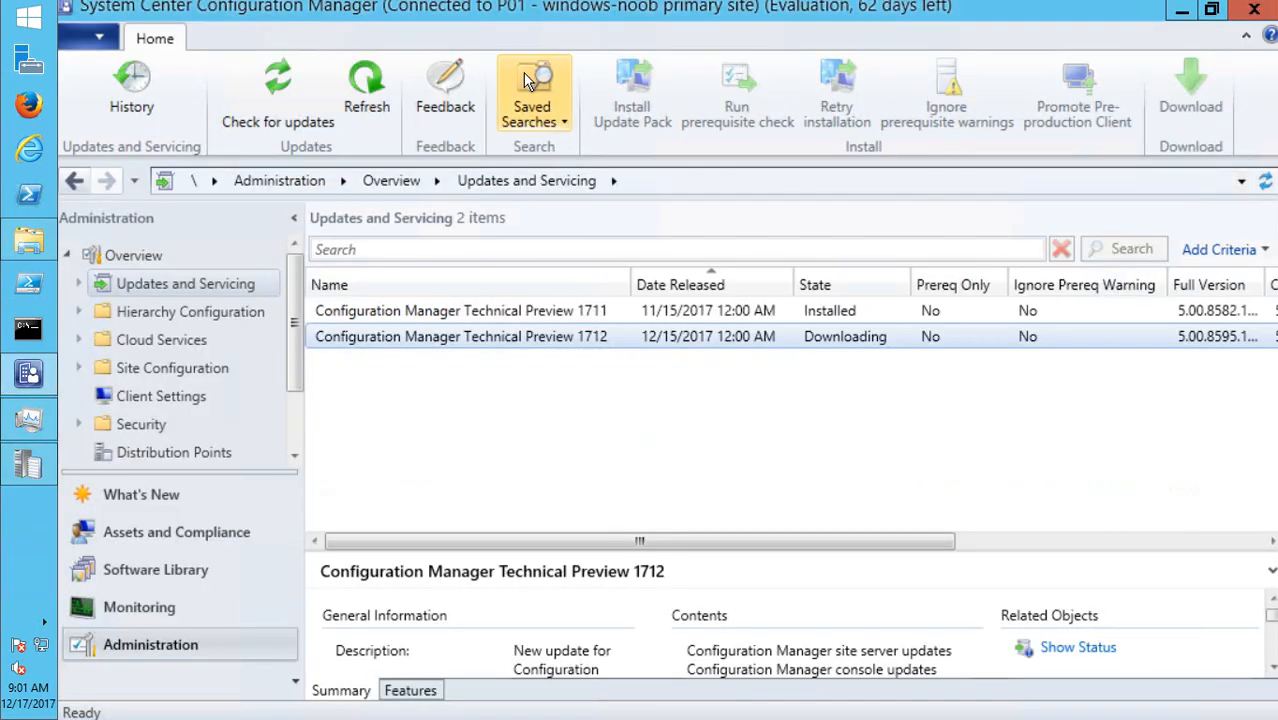
{"action": "left_click", "coordinate": [362, 88]}
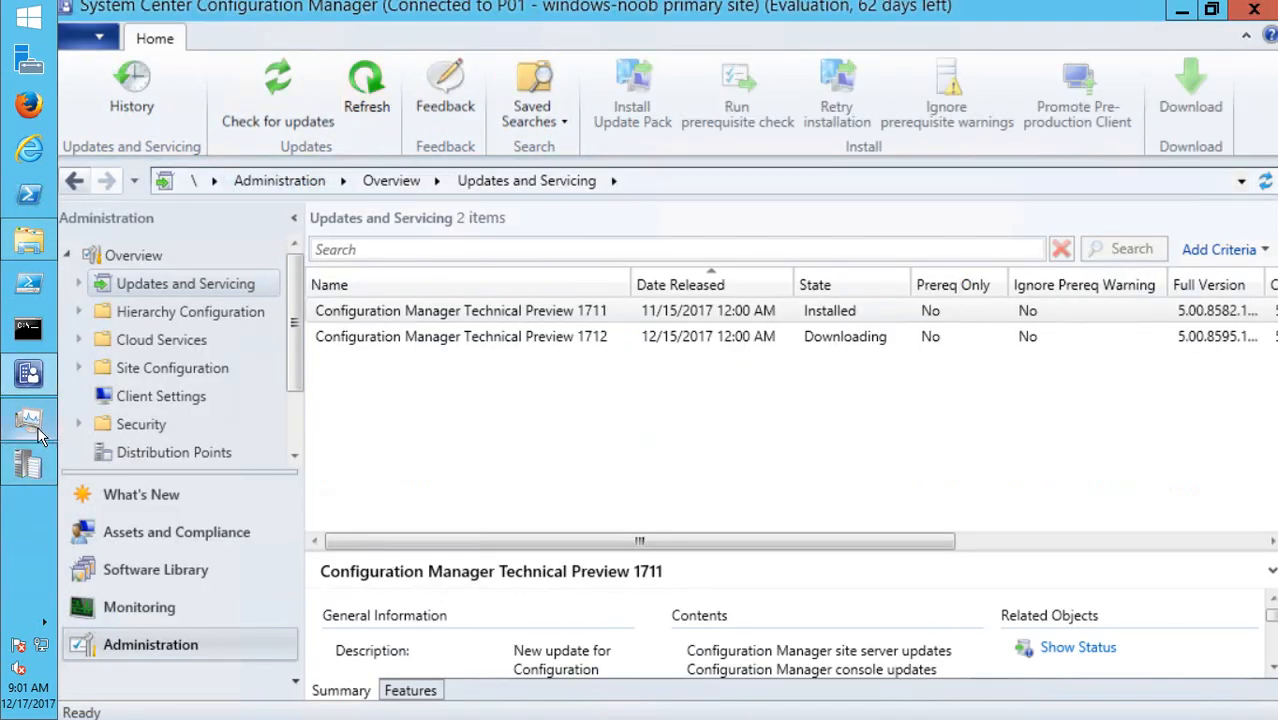
{"action": "left_click", "coordinate": [30, 460]}
{"action": "left_click", "coordinate": [262, 452]}
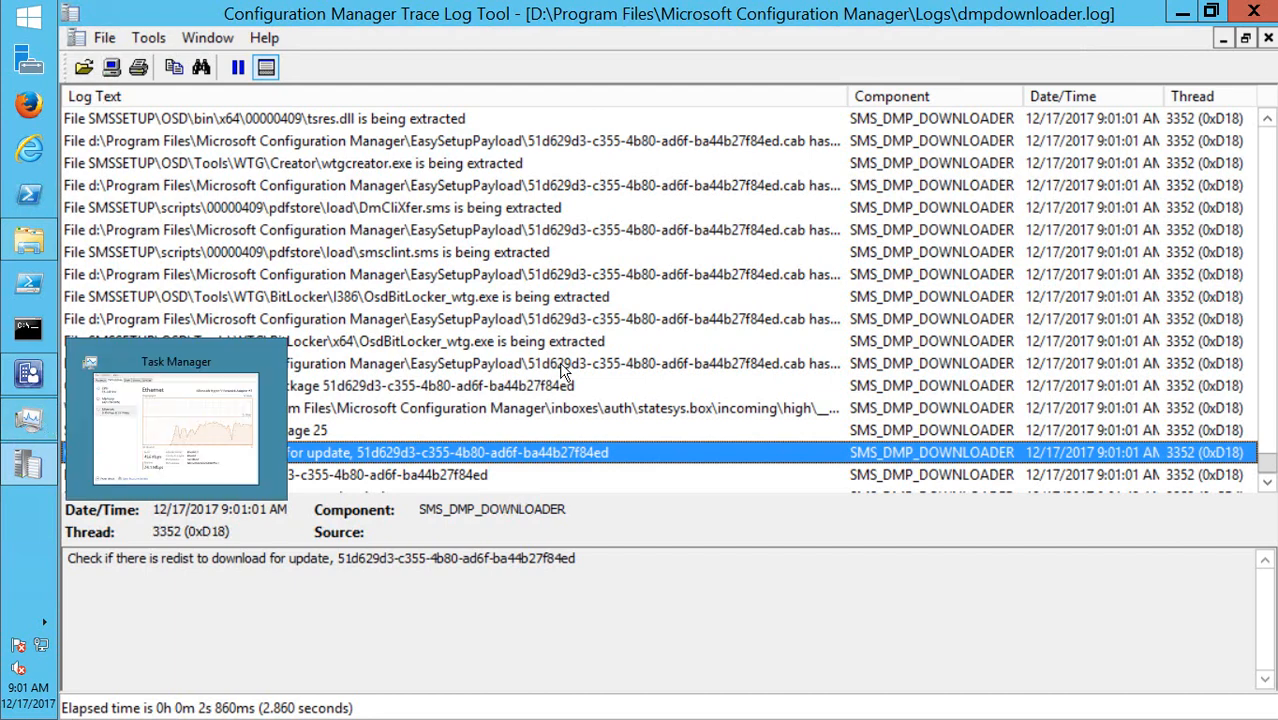
- Compare Task Manager's Ethernet throughput with the log's redist check entry, moving the Task Manager window higher to uncover newer log lines
{"action": "left_click", "coordinate": [10, 430]}
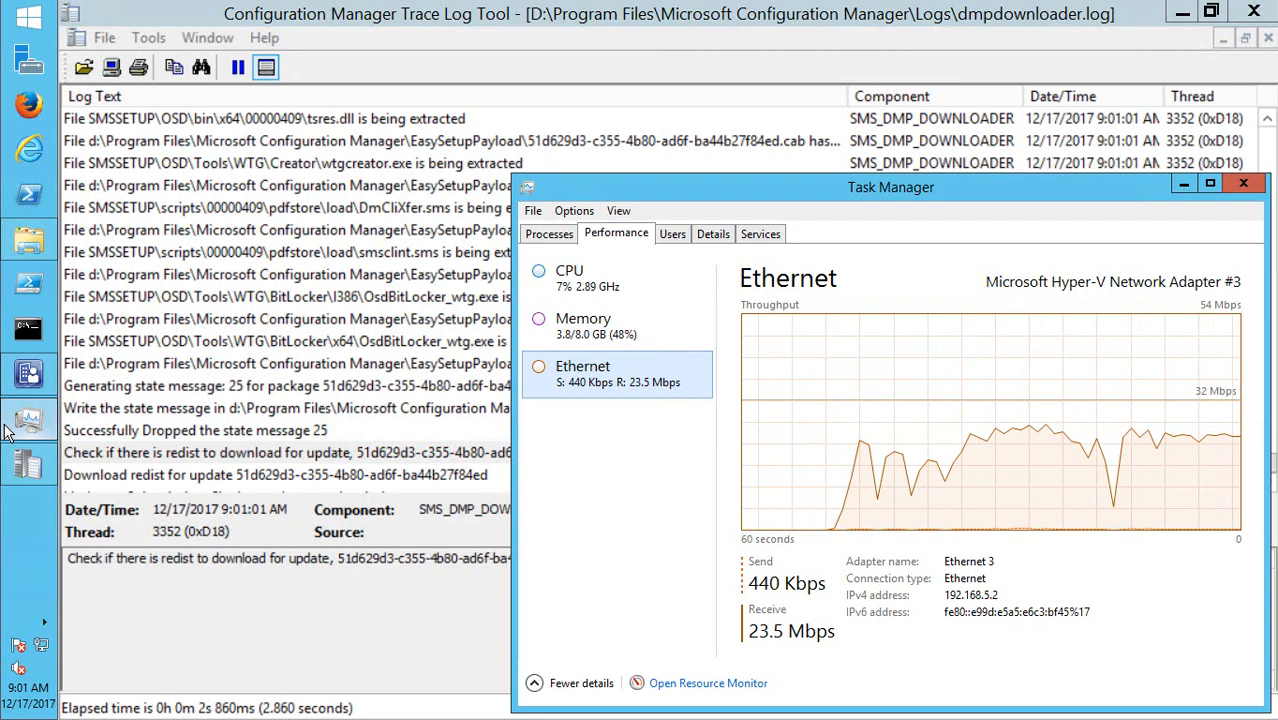
{"action": "left_click", "coordinate": [241, 452]}
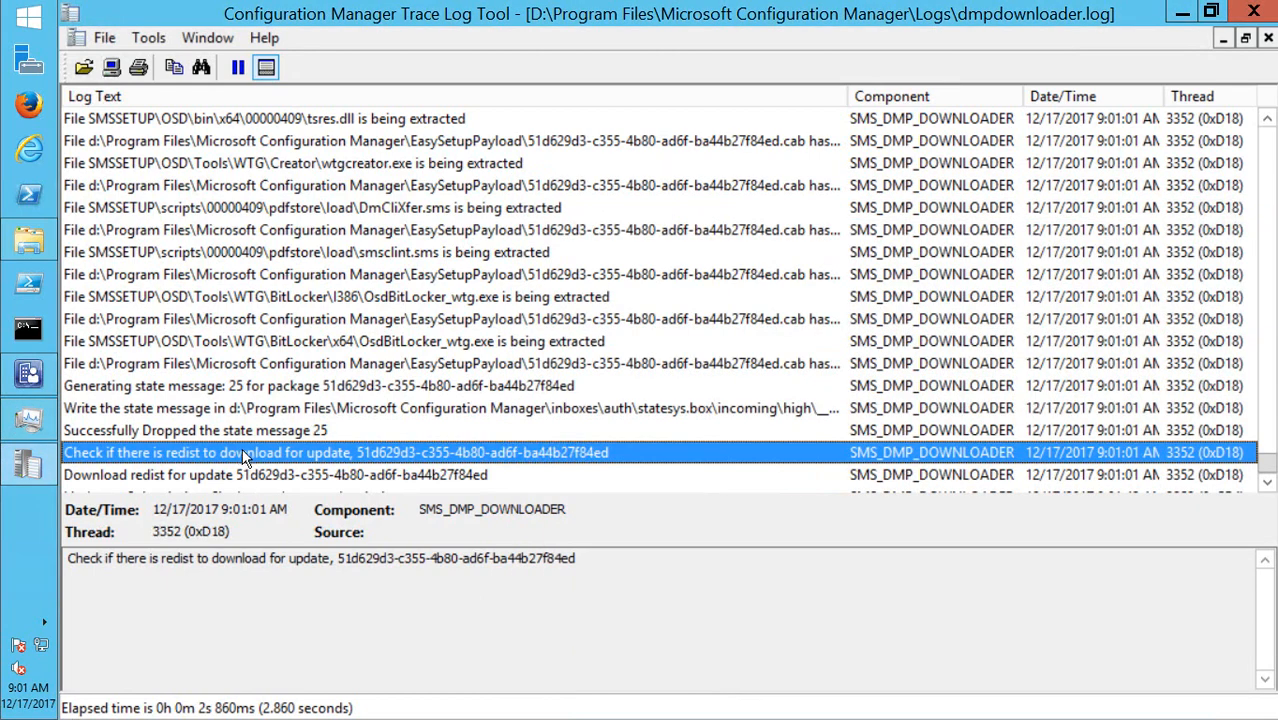
{"action": "left_click", "coordinate": [28, 418]}
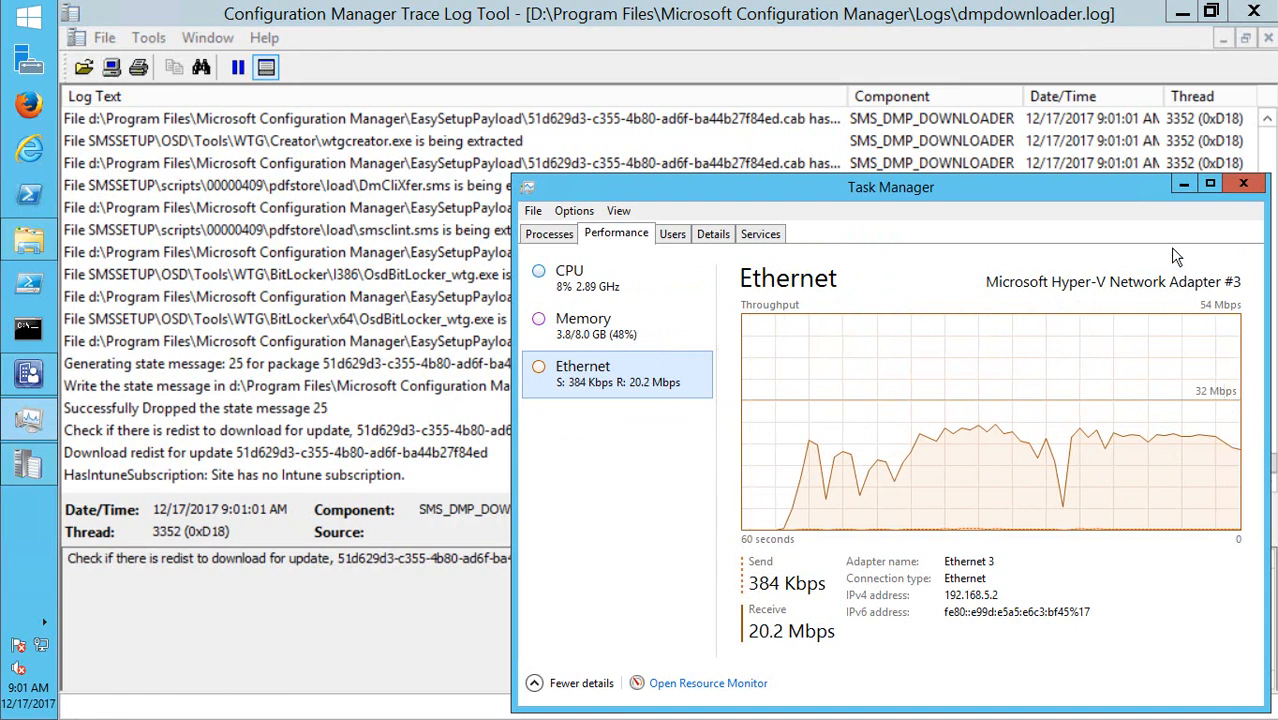
{"action": "left_click_drag", "start_coordinate": [1126, 187], "coordinate": [1121, 91]}
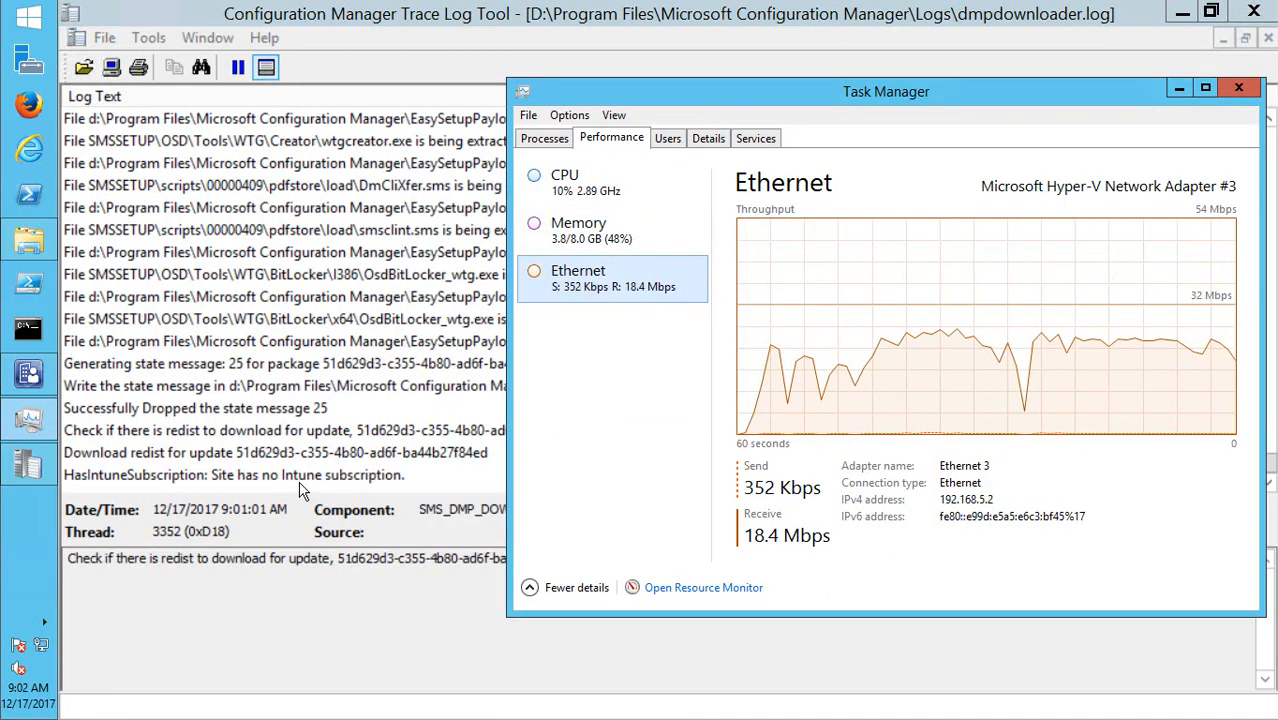
{"action": "left_click", "coordinate": [234, 432]}
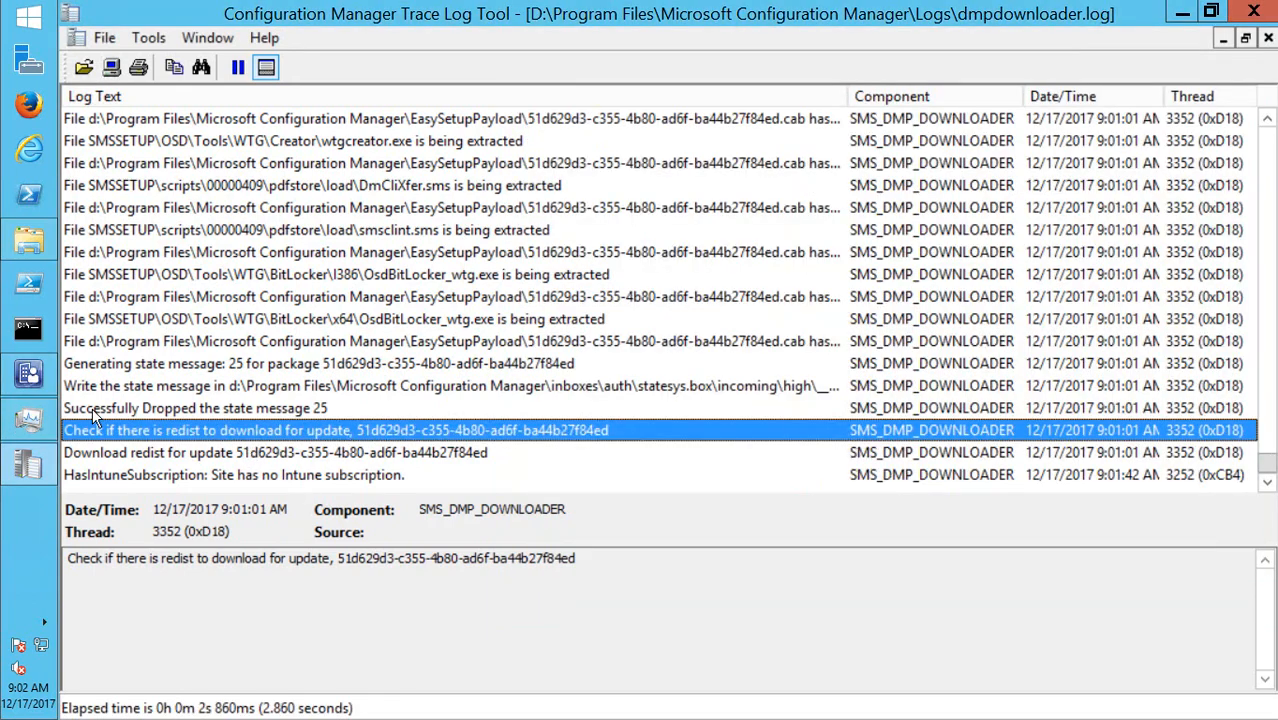
- Examine the newest dmpdownloader.log entries down to HasIntuneSubscription, then view the Ethernet throughput in Task Manager
{"action": "scroll", "coordinate": [244, 370], "scroll_direction": "up", "scroll_amount": 10}
{"action": "scroll", "coordinate": [246, 408], "scroll_direction": "down", "scroll_amount": 10}
{"action": "left_click", "coordinate": [194, 454]}
{"action": "left_click", "coordinate": [188, 472]}
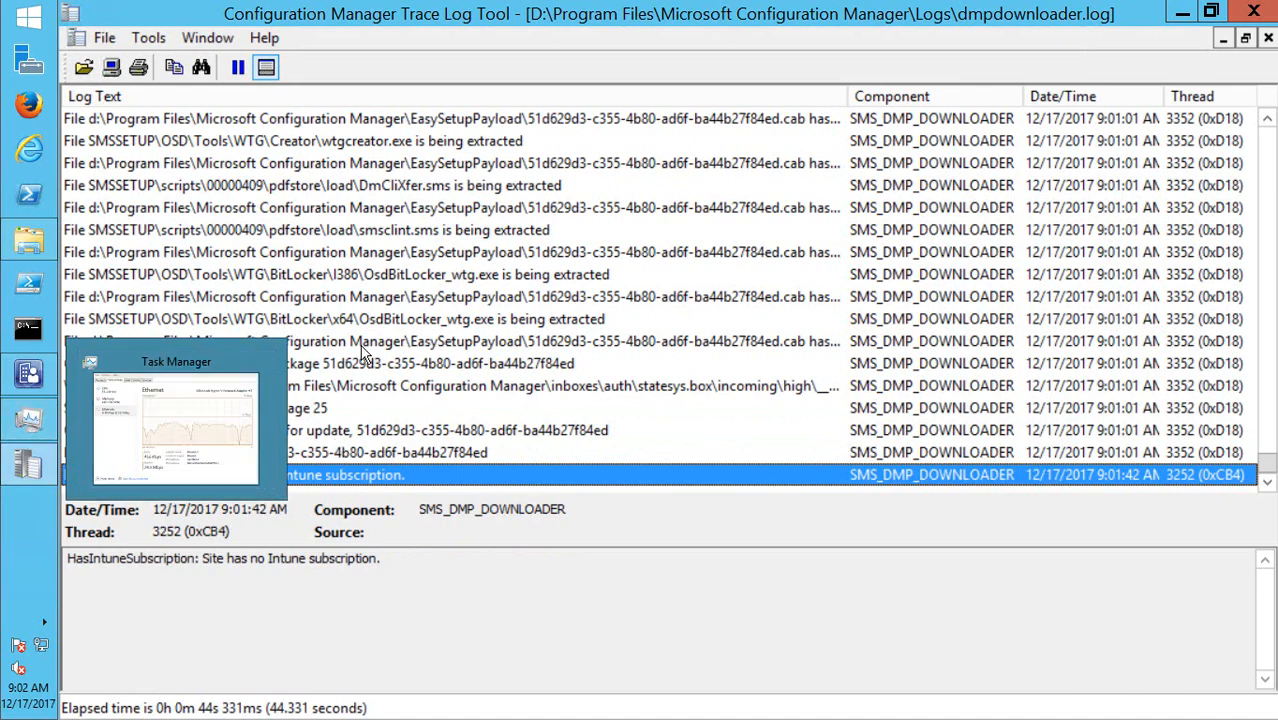
{"action": "left_click", "coordinate": [32, 423]}
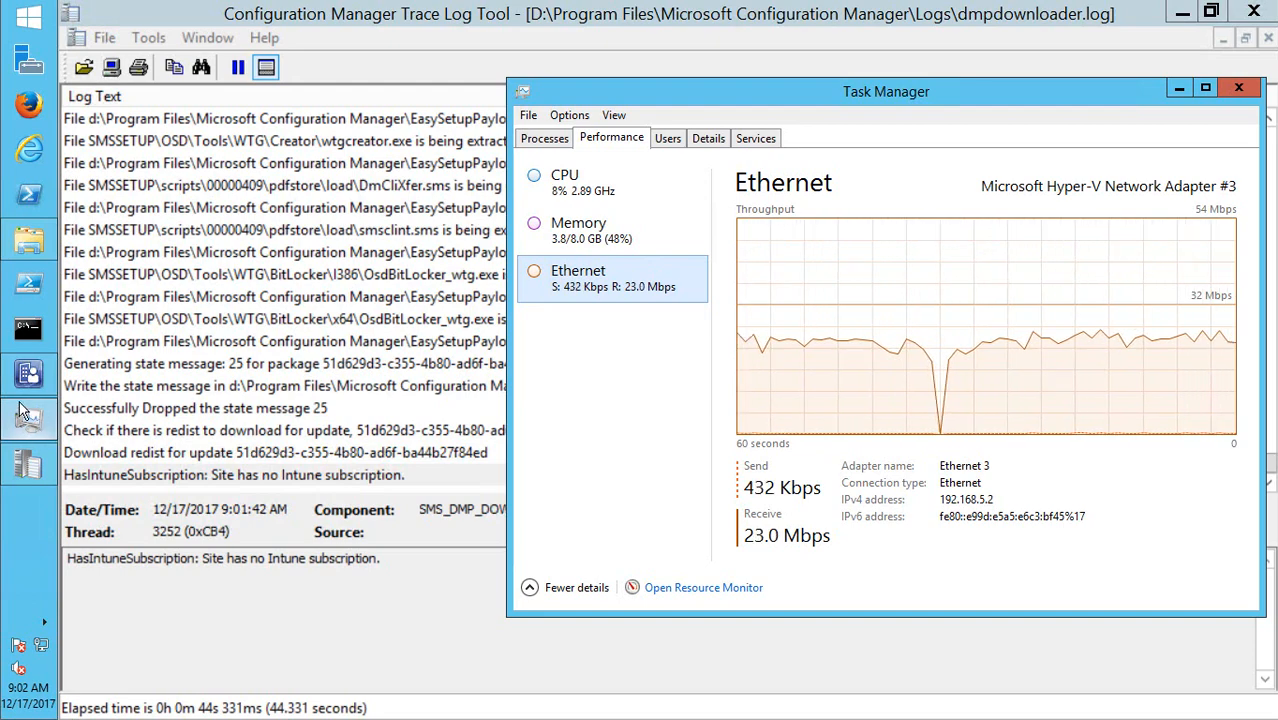
- Return to dmpdownloader.log, look through its latest entries and select "Download redist for update"
{"action": "left_click", "coordinate": [170, 386]}
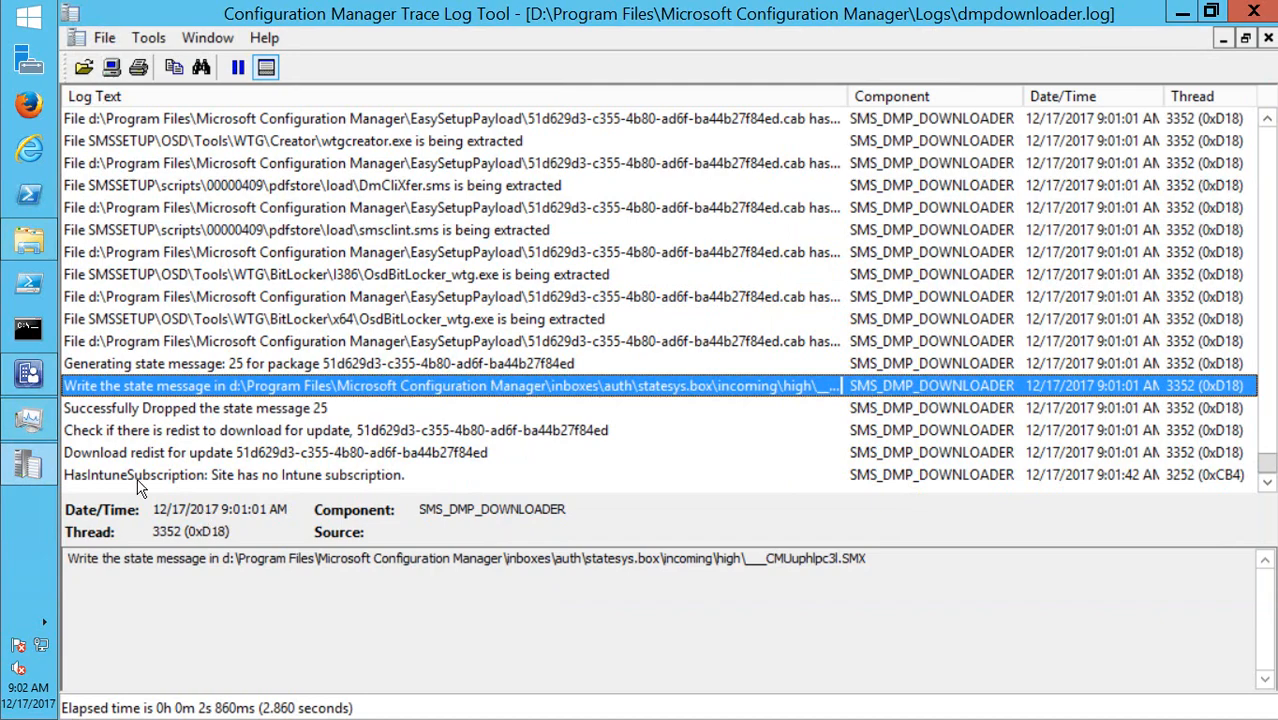
{"action": "scroll", "coordinate": [131, 476], "scroll_direction": "up", "scroll_amount": 10}
{"action": "scroll", "coordinate": [124, 474], "scroll_direction": "down", "scroll_amount": 10}
{"action": "left_click", "coordinate": [212, 453]}
{"action": "left_click", "coordinate": [87, 475]}
{"action": "key", "text": "Up"}
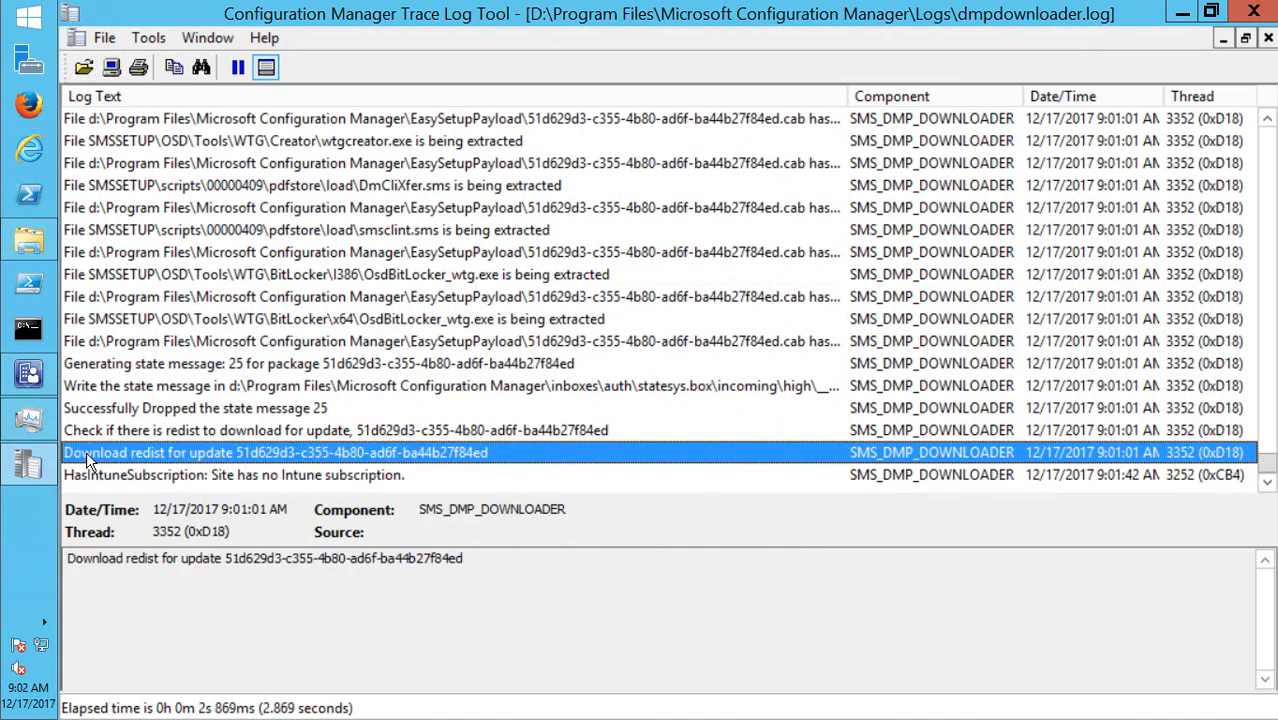
- Switch to the Configuration Manager console, select Technical Preview 1712 and refresh the update list
{"action": "left_click", "coordinate": [28, 373]}
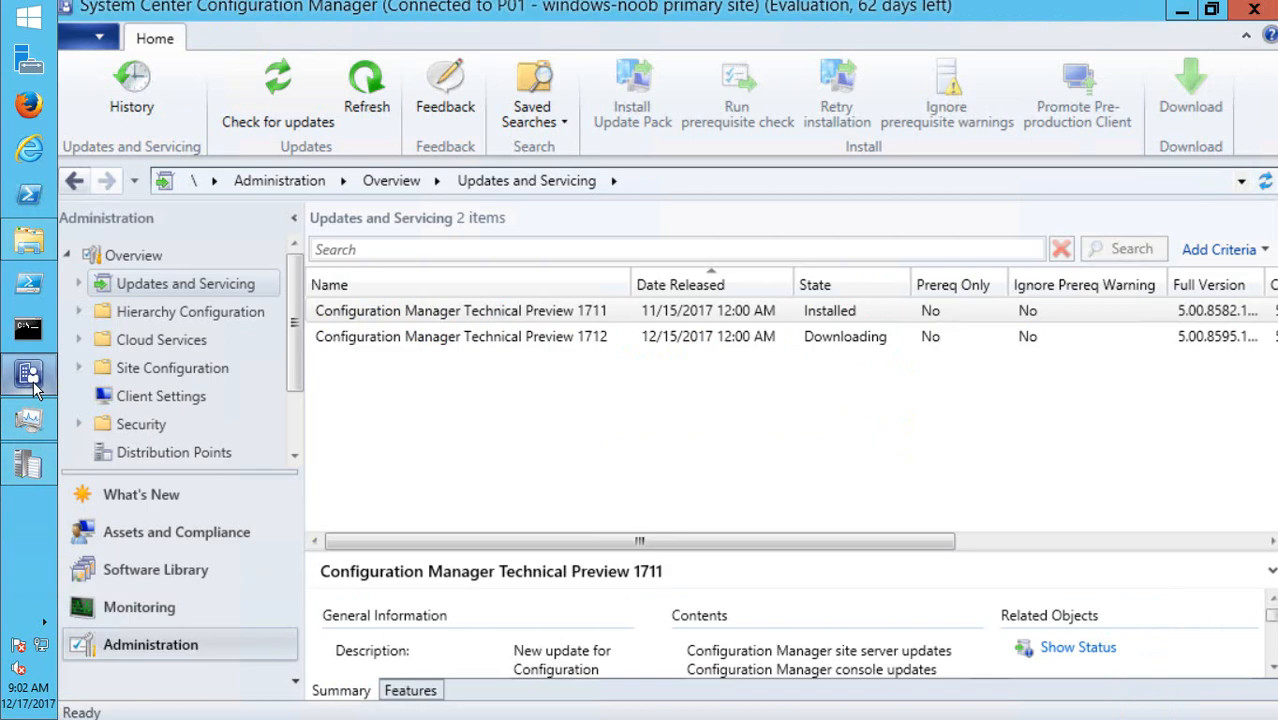
{"action": "left_click", "coordinate": [686, 337]}
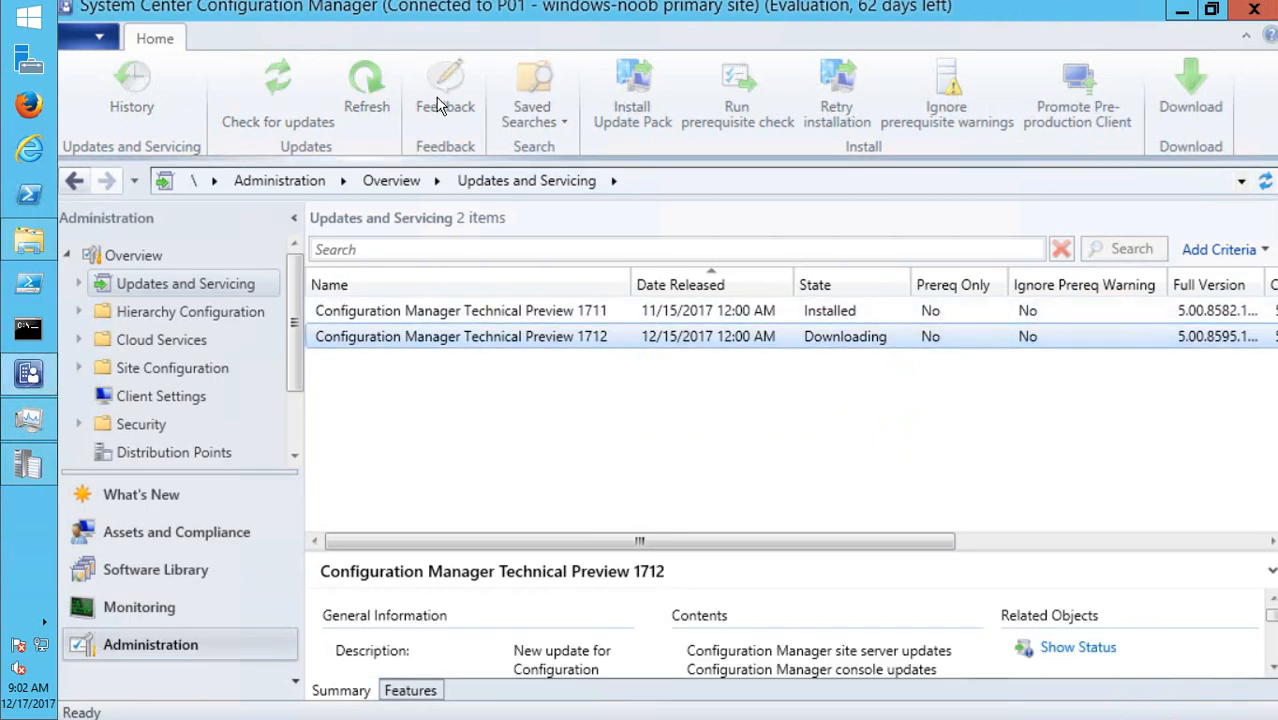
{"action": "left_click", "coordinate": [368, 85]}
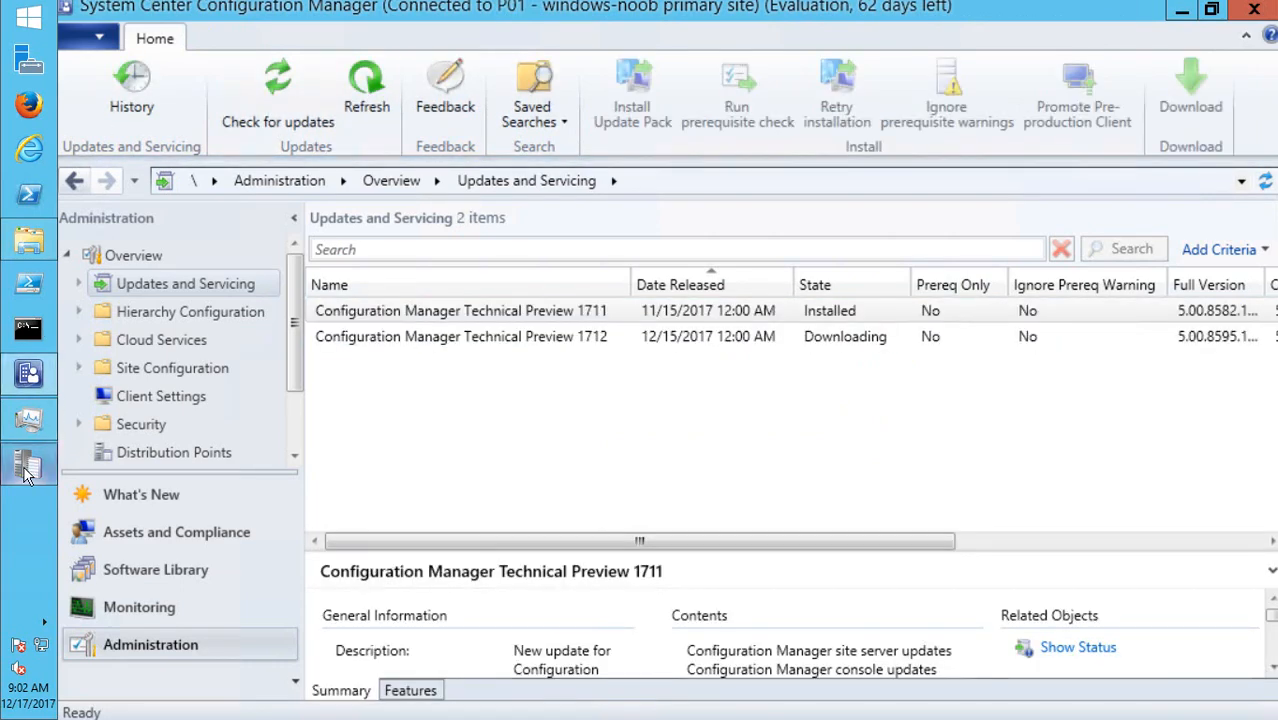
- Return to the trace log and examine the redist check and "Download redist for update" entries
{"action": "left_click", "coordinate": [28, 463]}
{"action": "left_click", "coordinate": [230, 430]}
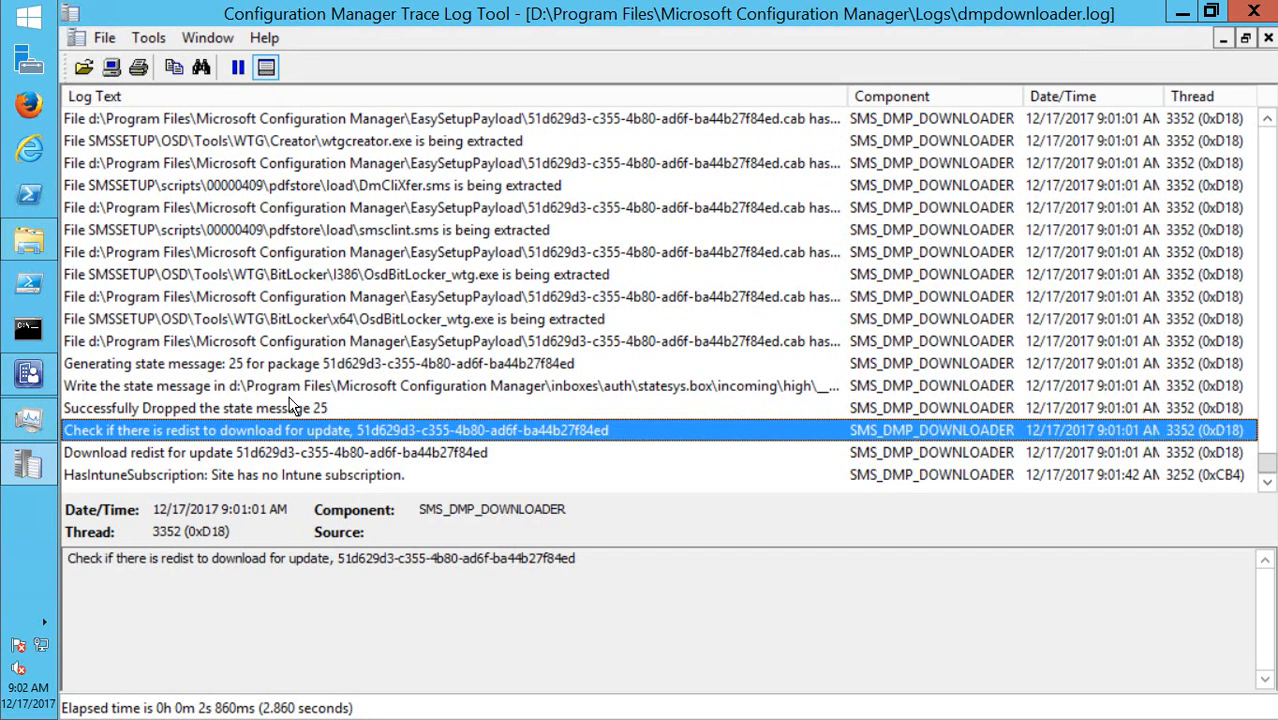
{"action": "left_click", "coordinate": [310, 454]}
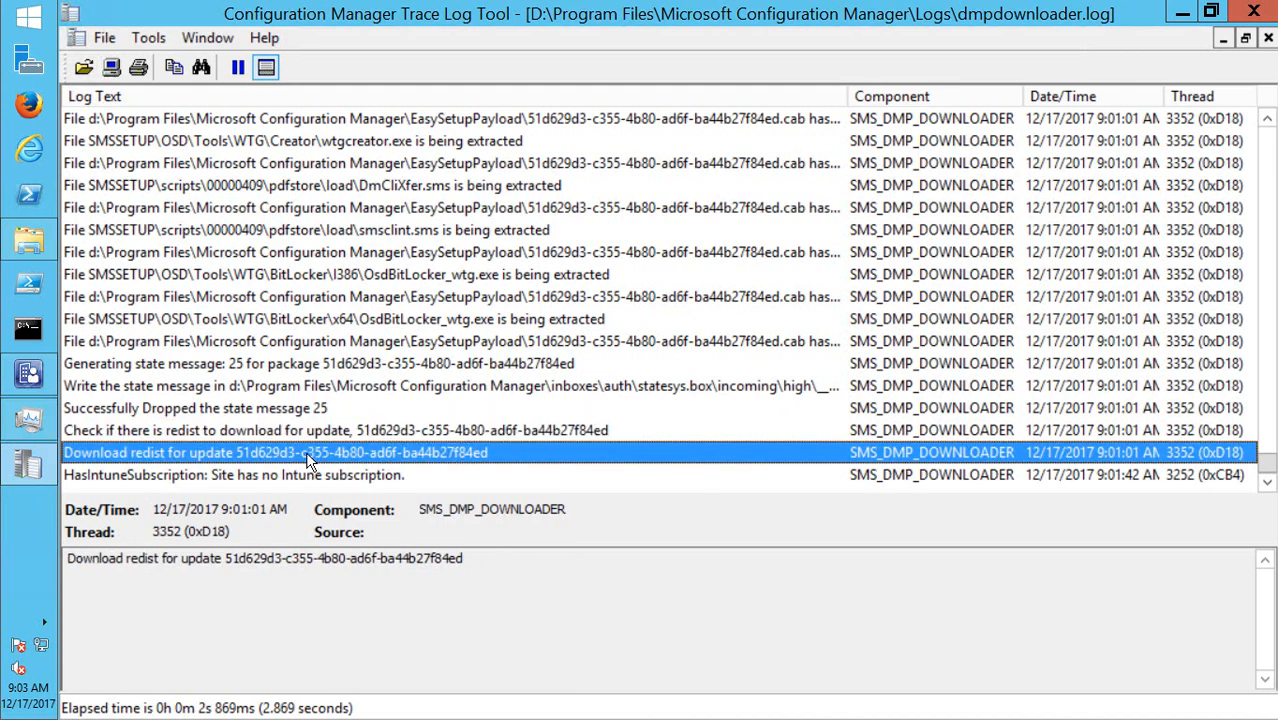
- Select Technical Preview 1712 in the Configuration Manager console and check the Ethernet throughput in Task Manager
{"action": "left_click", "coordinate": [30, 470]}
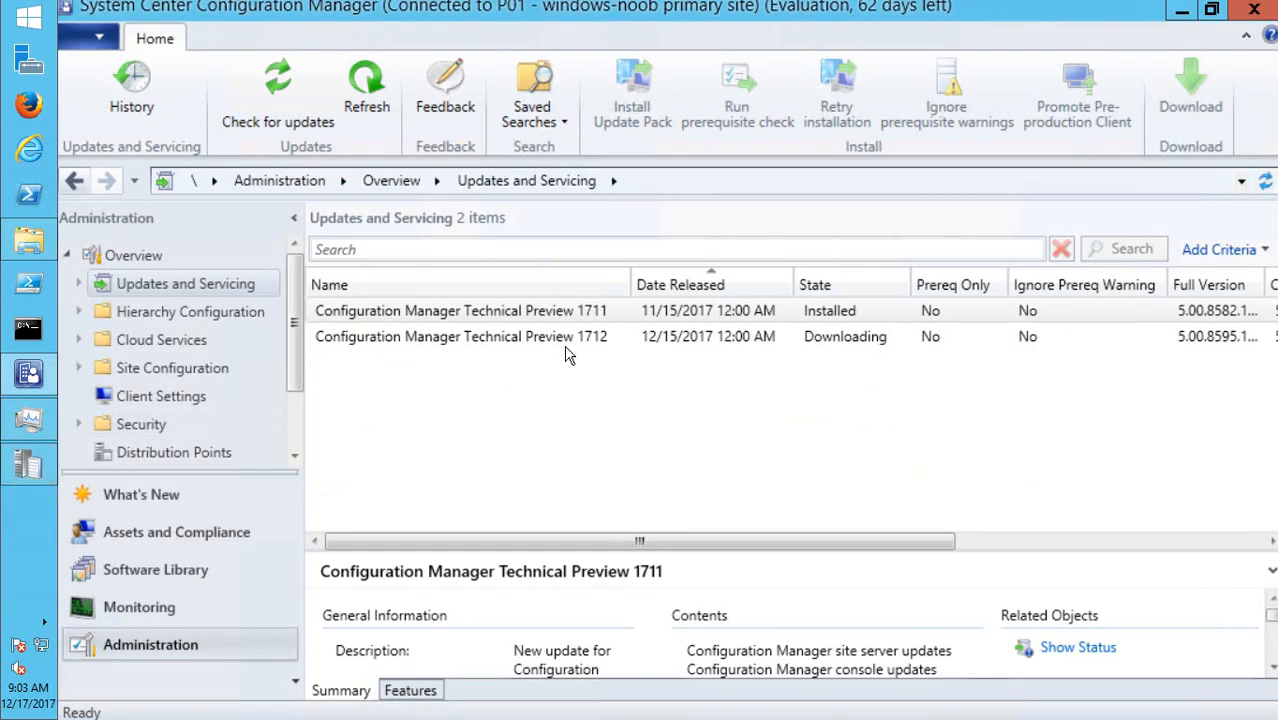
{"action": "left_click", "coordinate": [600, 336]}
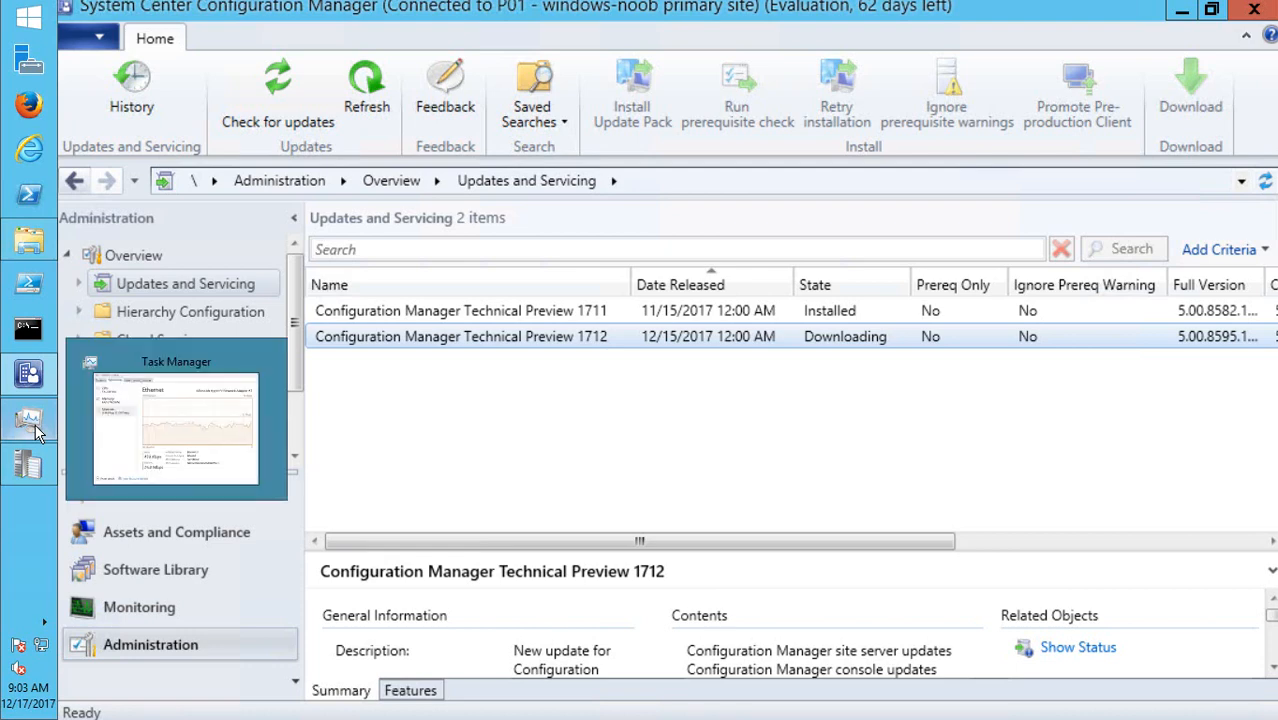
{"action": "left_click", "coordinate": [30, 422]}
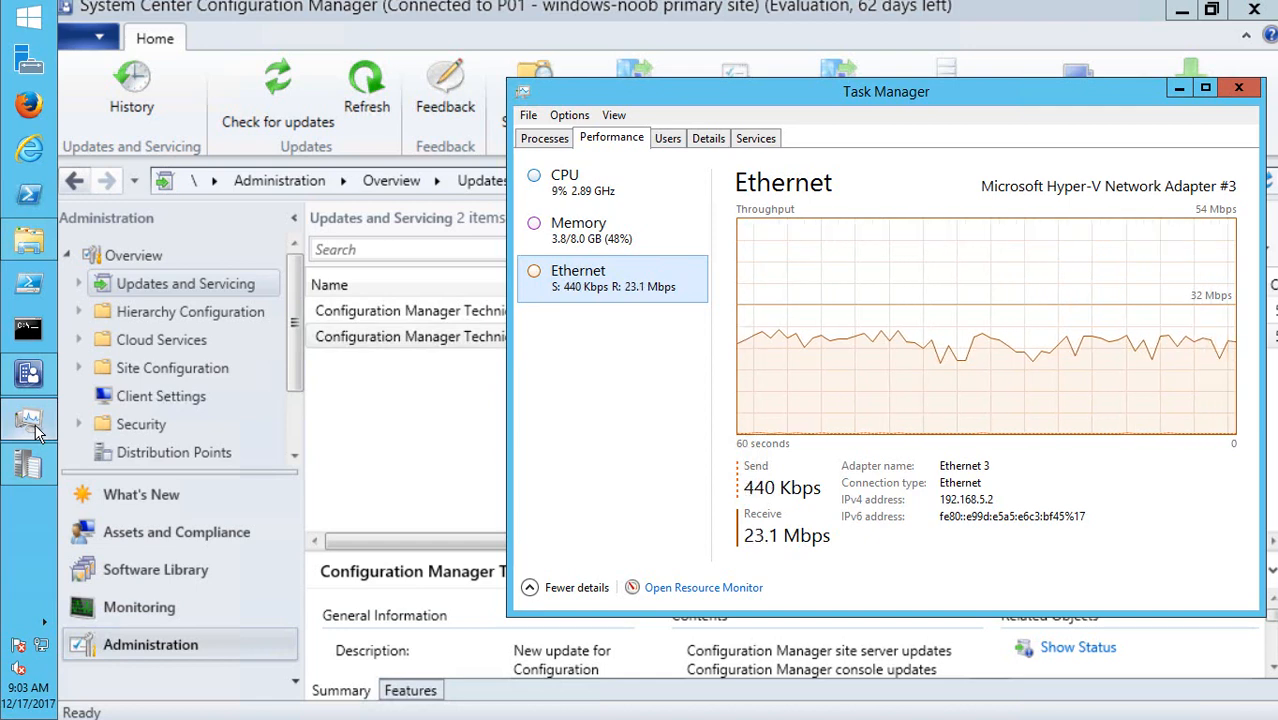
- Reread the log's redist download and HasIntuneSubscription entries, then compare them with Task Manager's Ethernet throughput
{"action": "left_click", "coordinate": [38, 467]}
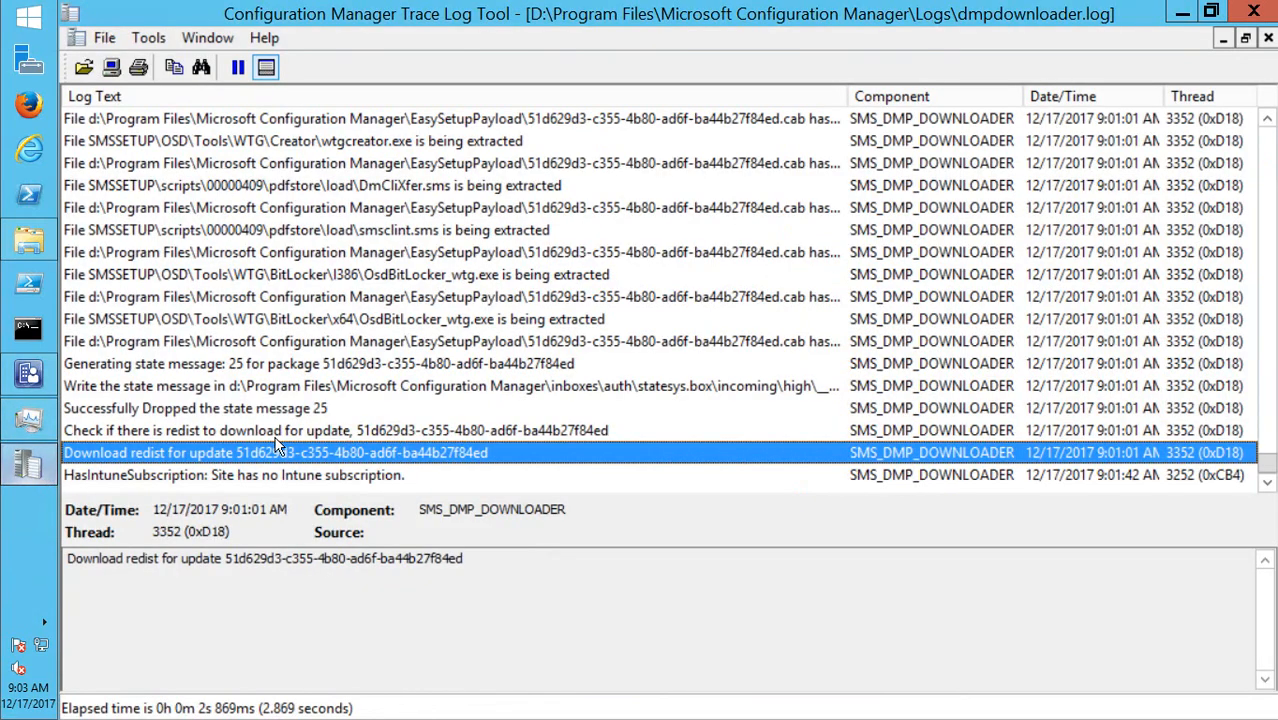
{"action": "left_click", "coordinate": [278, 440]}
{"action": "left_click", "coordinate": [344, 453]}
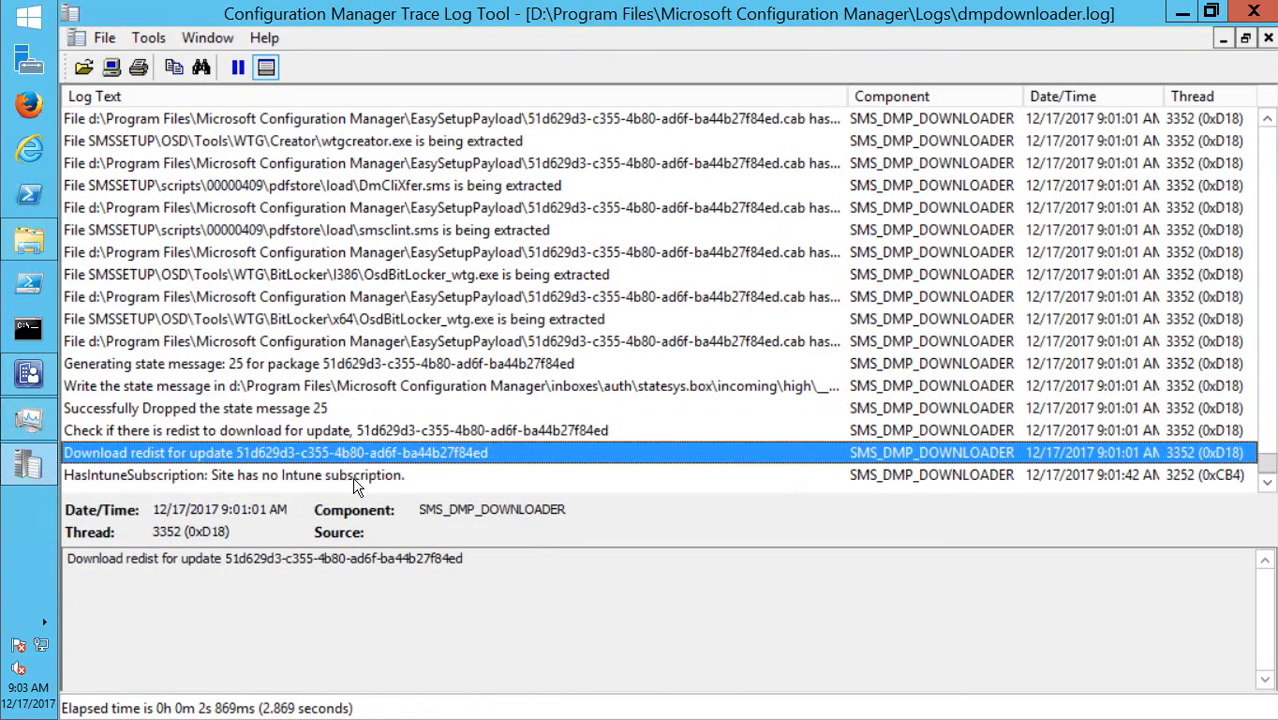
{"action": "left_click", "coordinate": [354, 477]}
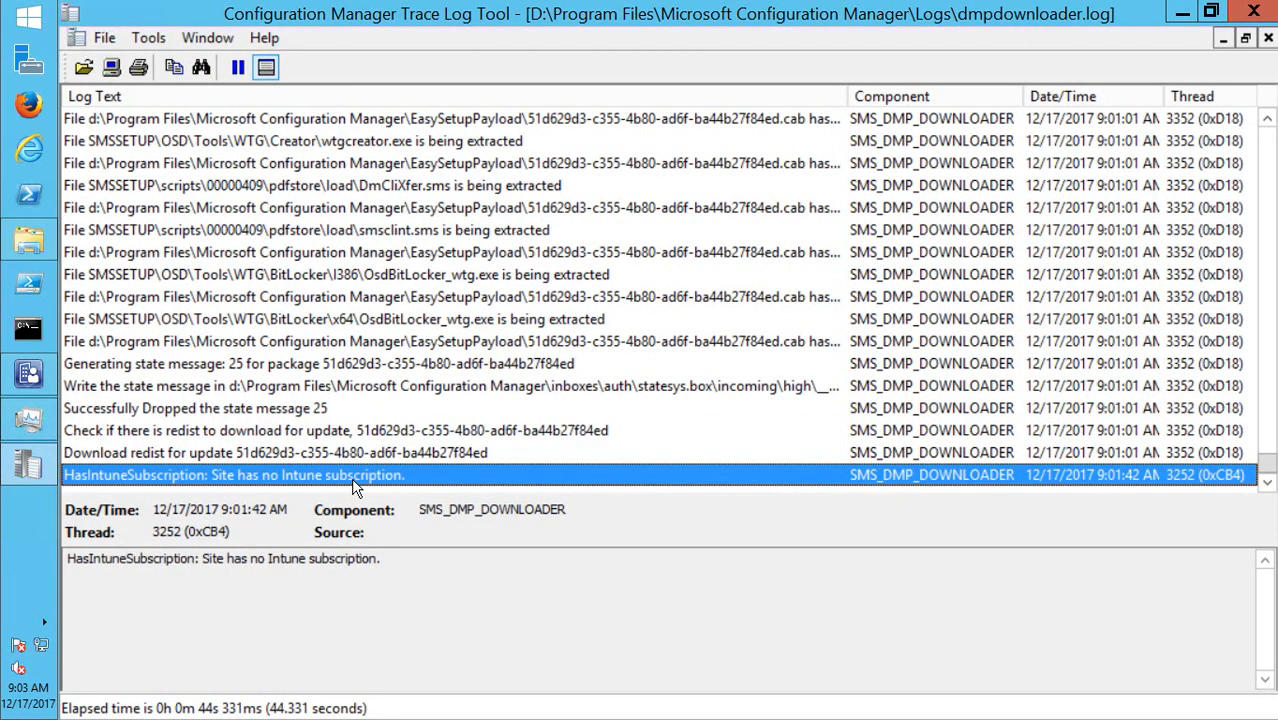
{"action": "left_click", "coordinate": [30, 427]}
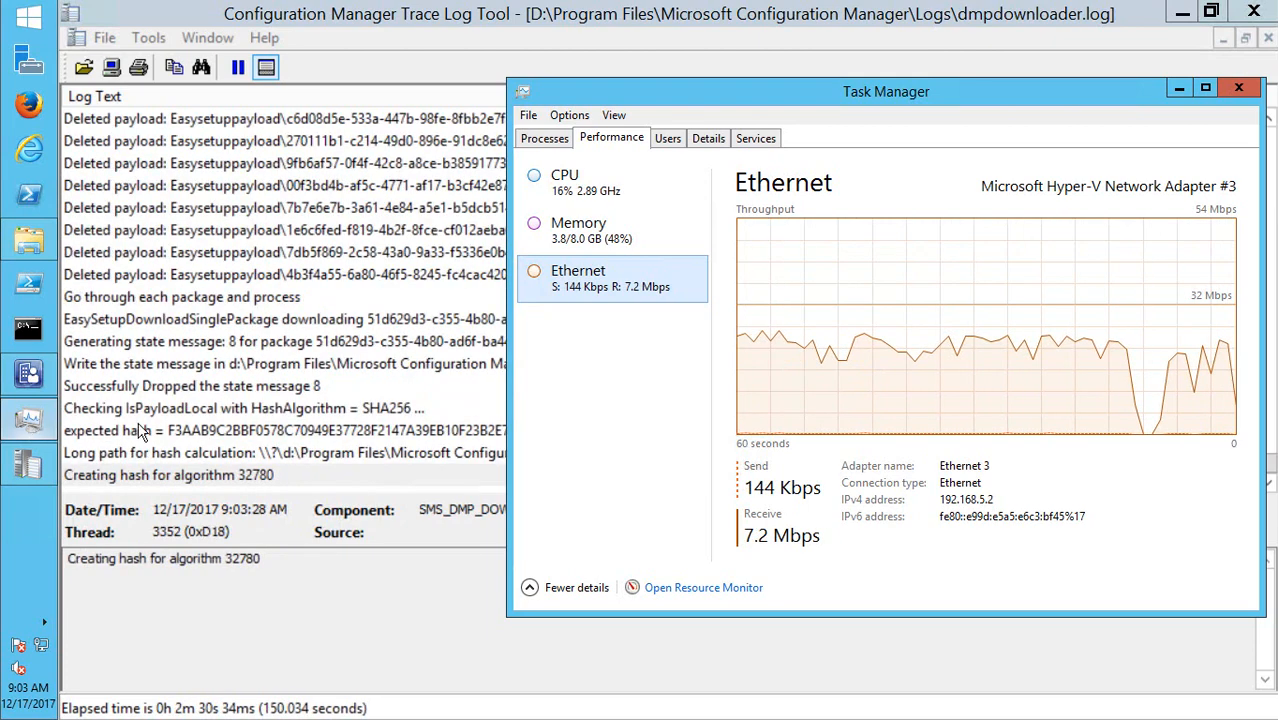
- Examine the new dmpdownloader.log entries on state messages 12 and 13, deleted payloads and the SHA256 payload hash check
{"action": "left_click", "coordinate": [192, 452]}
{"action": "left_click", "coordinate": [258, 410]}
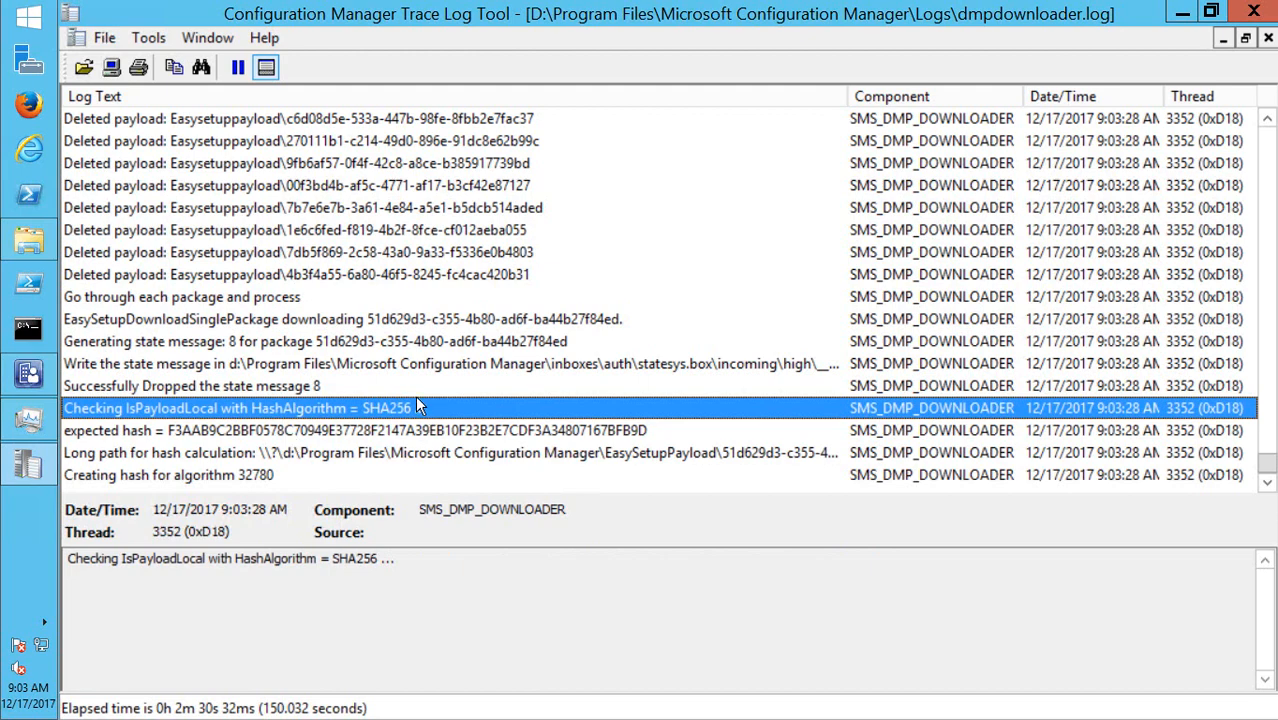
{"action": "scroll", "coordinate": [412, 395], "scroll_direction": "up", "scroll_amount": 10}
{"action": "scroll", "coordinate": [406, 395], "scroll_direction": "down", "scroll_amount": 10}
{"action": "scroll", "coordinate": [420, 400], "scroll_direction": "up", "scroll_amount": 6}
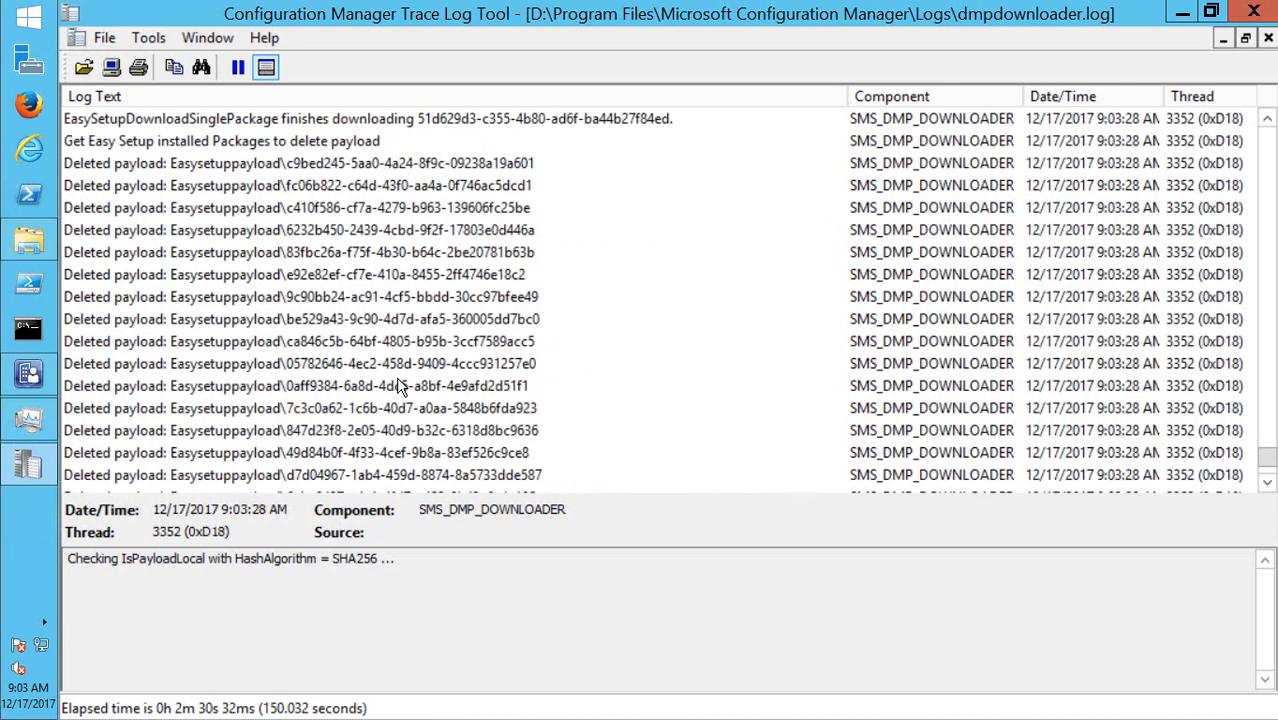
{"action": "scroll", "coordinate": [396, 380], "scroll_direction": "up", "scroll_amount": 10}
{"action": "scroll", "coordinate": [369, 365], "scroll_direction": "down", "scroll_amount": 4}
{"action": "scroll", "coordinate": [333, 366], "scroll_direction": "down", "scroll_amount": 1}
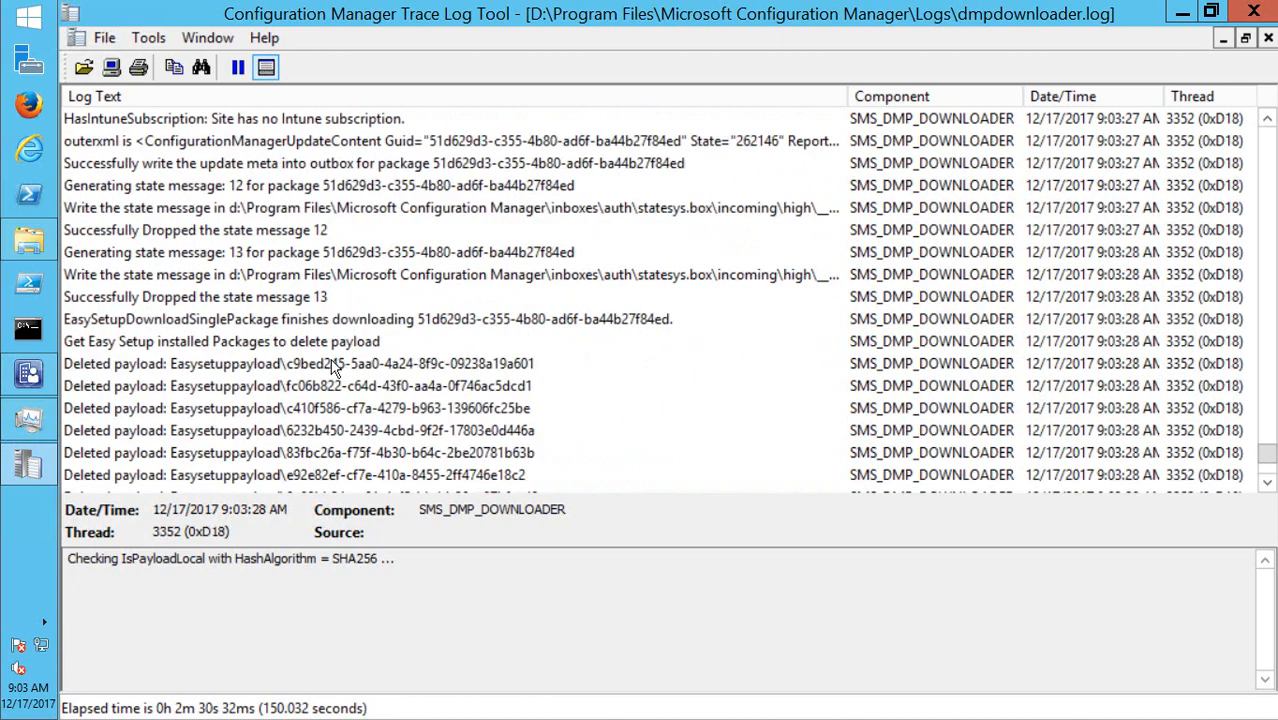
{"action": "scroll", "coordinate": [333, 368], "scroll_direction": "down", "scroll_amount": 3}
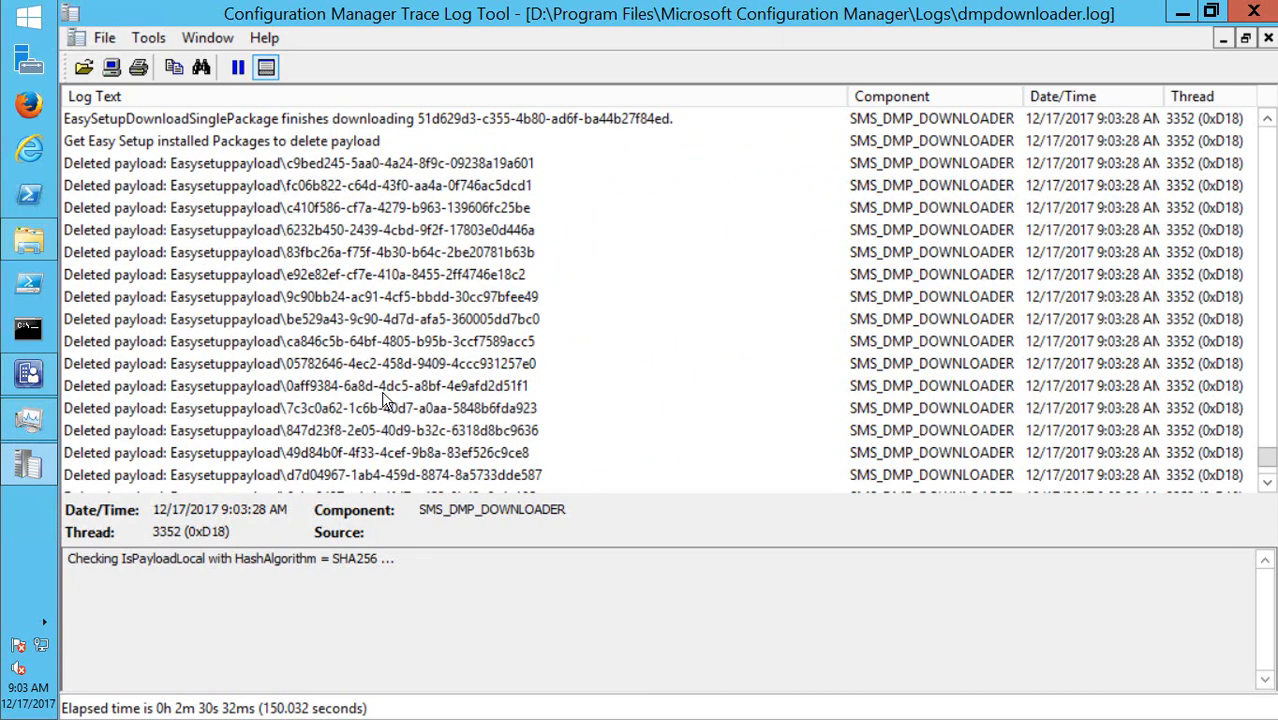
{"action": "scroll", "coordinate": [333, 371], "scroll_direction": "down", "scroll_amount": 7}
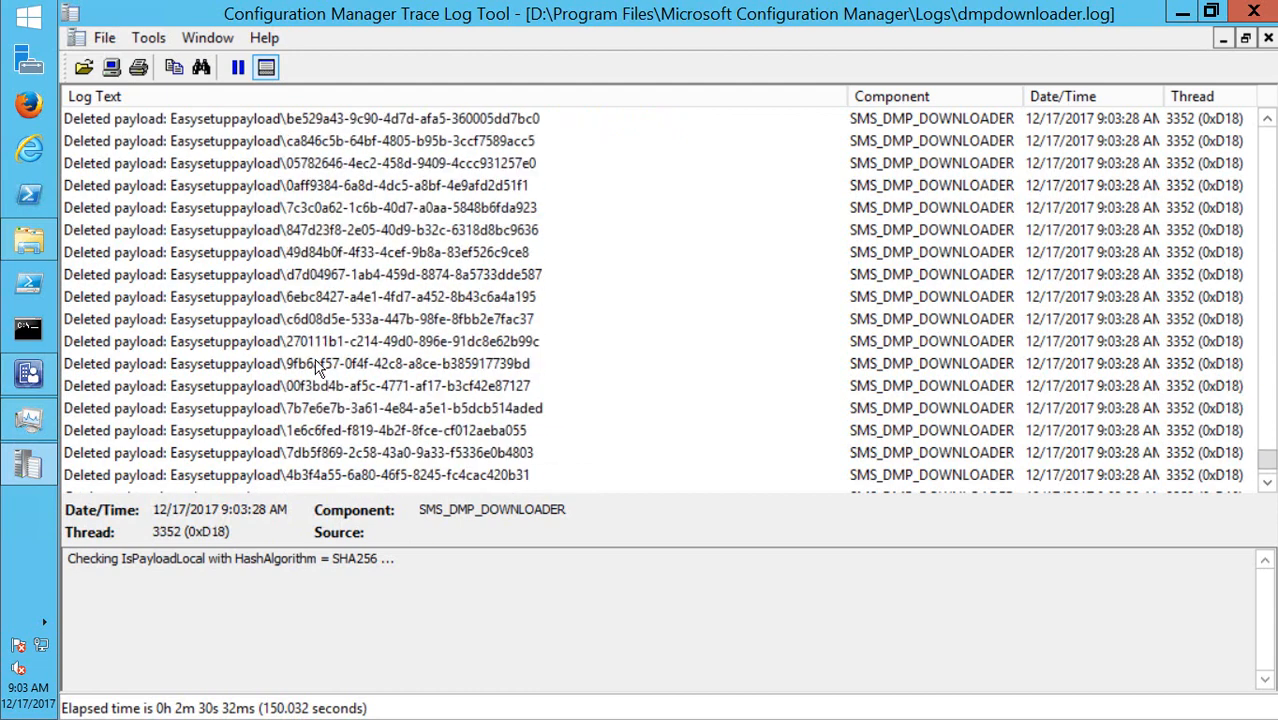
{"action": "scroll", "coordinate": [333, 370], "scroll_direction": "down", "scroll_amount": 3}
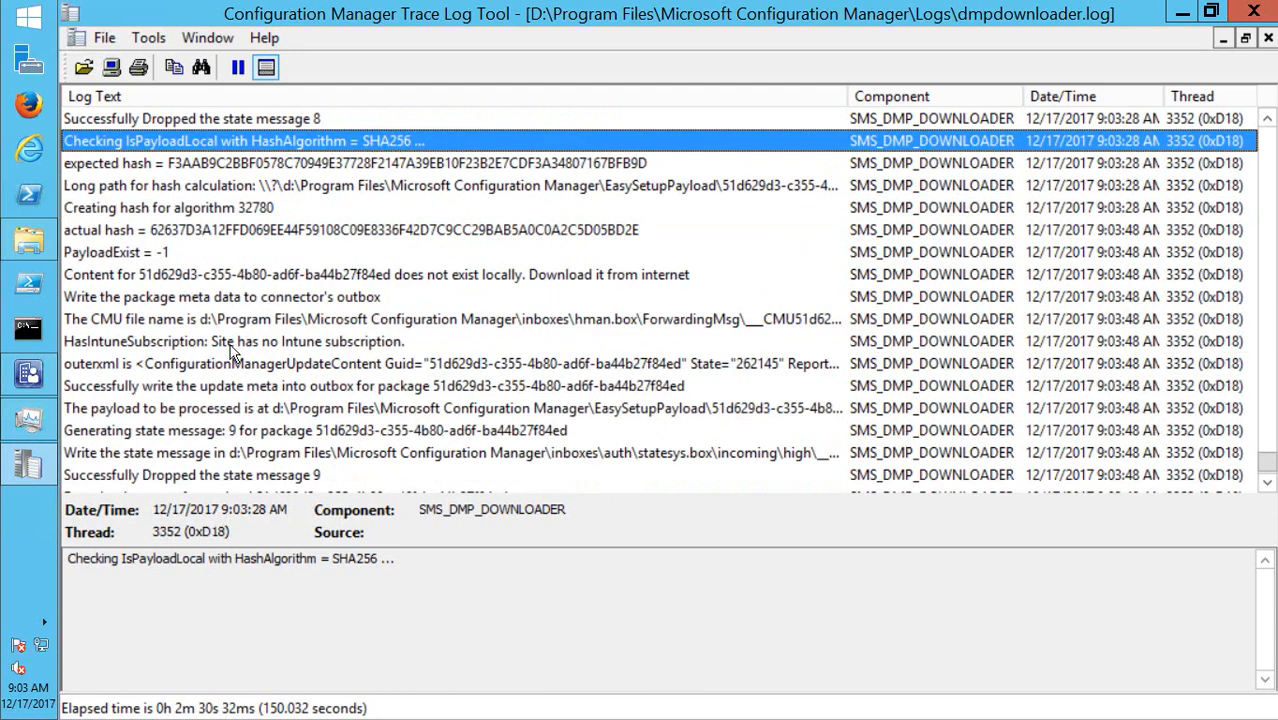
- Examine the log's CMU file name, BITS download and redirected URL entries, then check Task Manager's Ethernet throughput and return to the console
{"action": "left_click", "coordinate": [232, 319]}
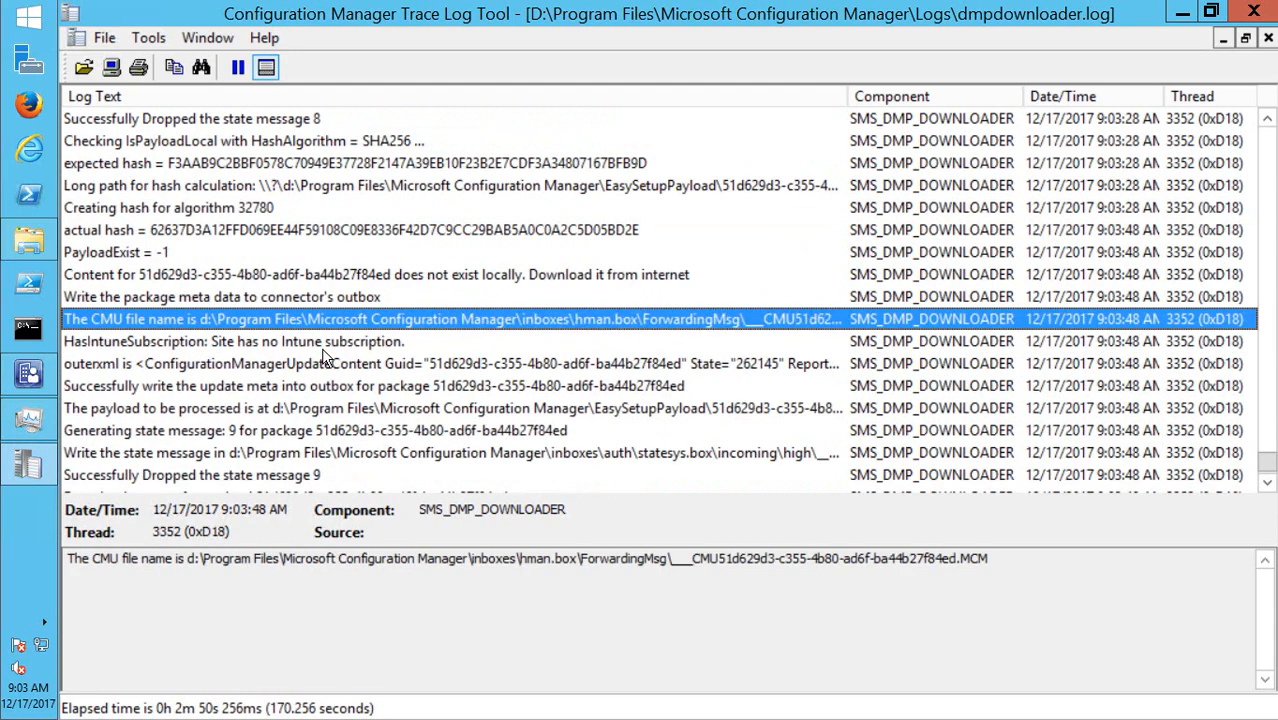
{"action": "scroll", "coordinate": [335, 368], "scroll_direction": "down", "scroll_amount": 1}
{"action": "left_click", "coordinate": [195, 472]}
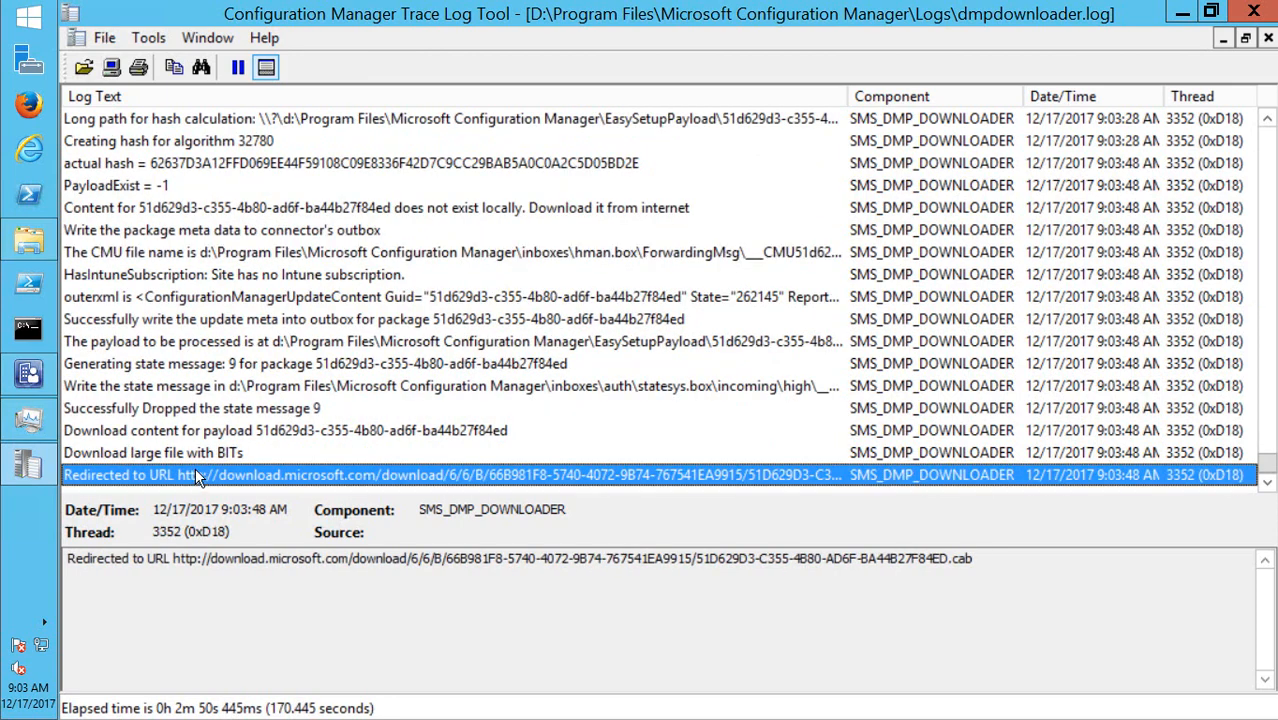
{"action": "left_click", "coordinate": [232, 432]}
{"action": "left_click", "coordinate": [181, 453]}
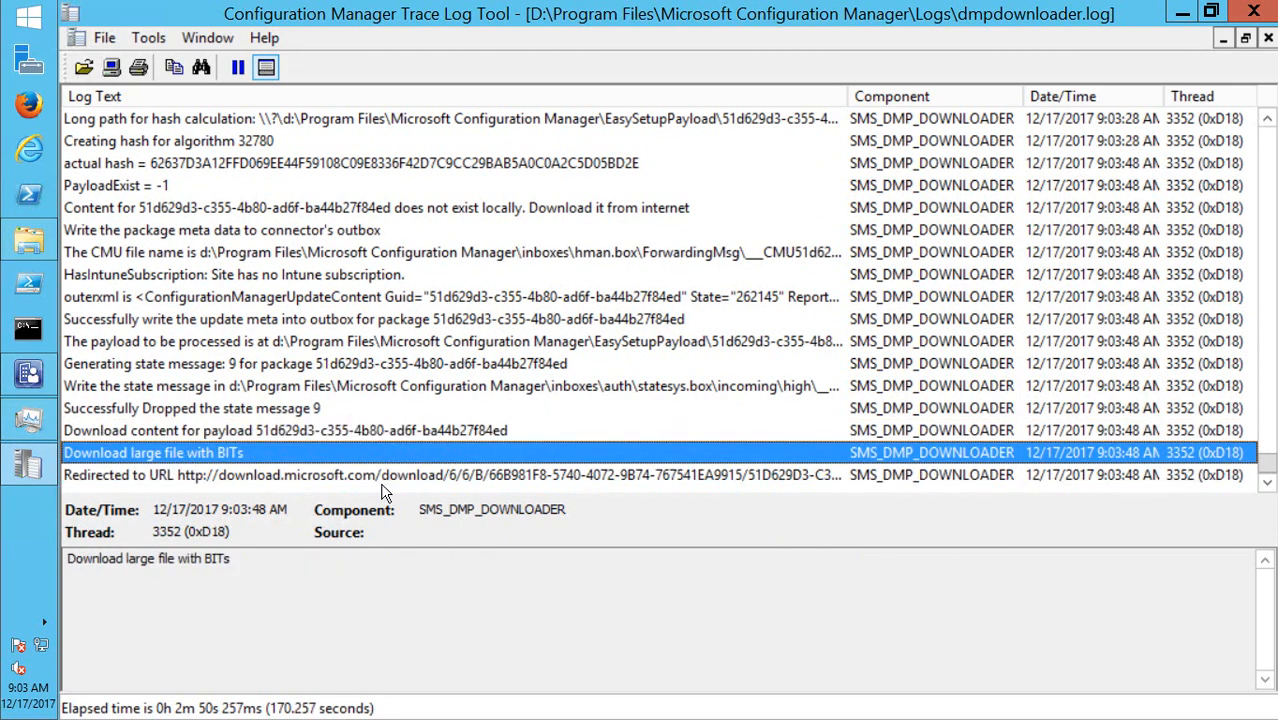
{"action": "left_click", "coordinate": [505, 477]}
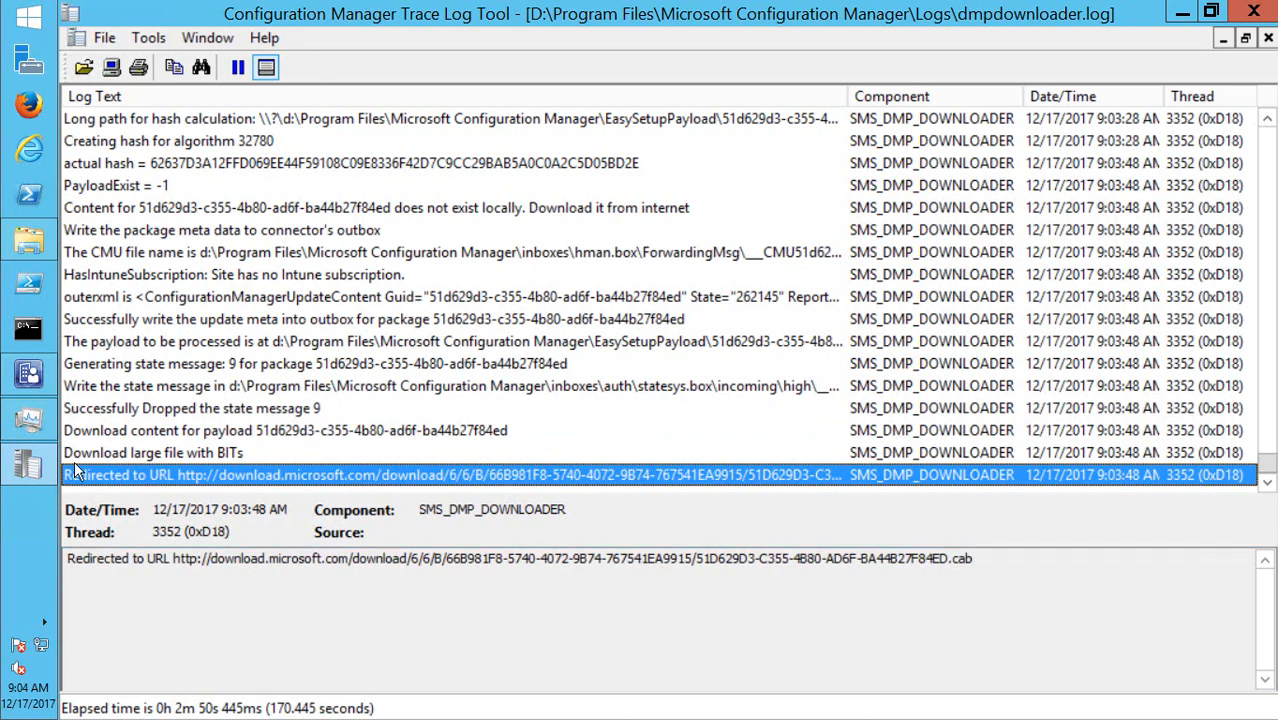
{"action": "left_click", "coordinate": [28, 465]}
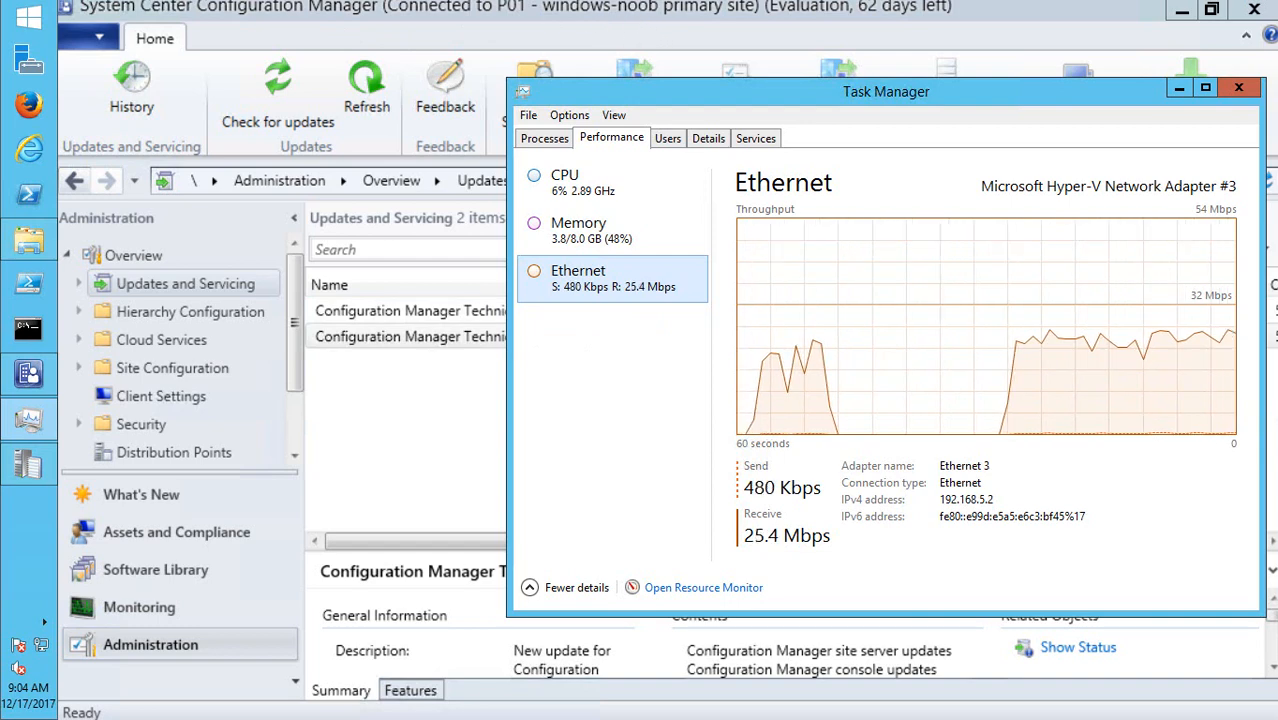
{"action": "left_click", "coordinate": [413, 20]}
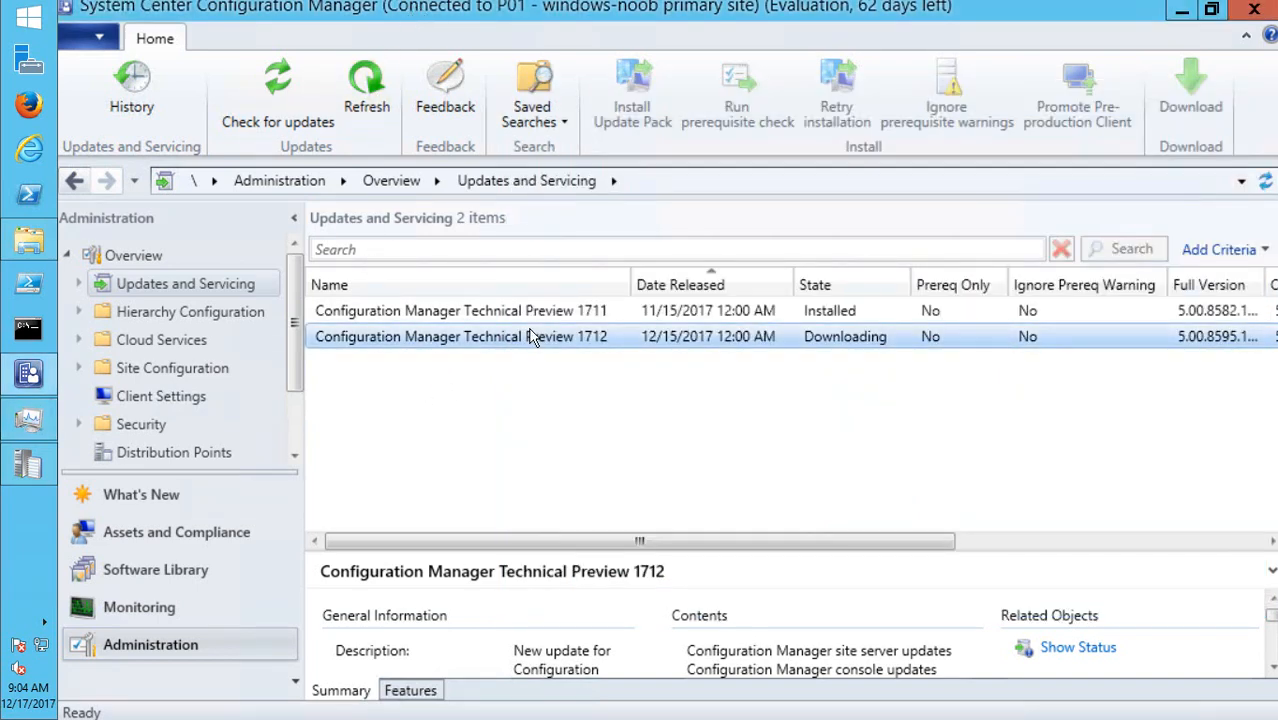
- Open the History of Updates and Servicing and widen the State and Name columns to show full update names
{"action": "left_click", "coordinate": [143, 104]}
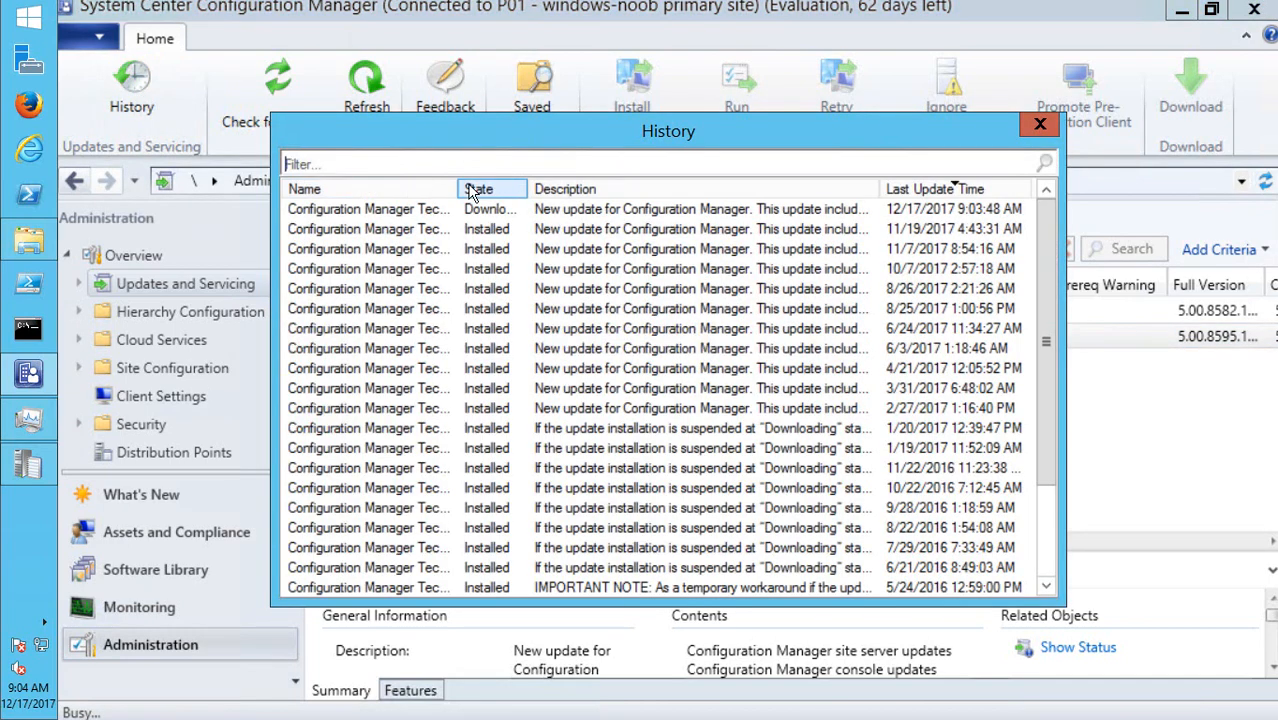
{"action": "left_click_drag", "start_coordinate": [462, 190], "coordinate": [628, 189]}
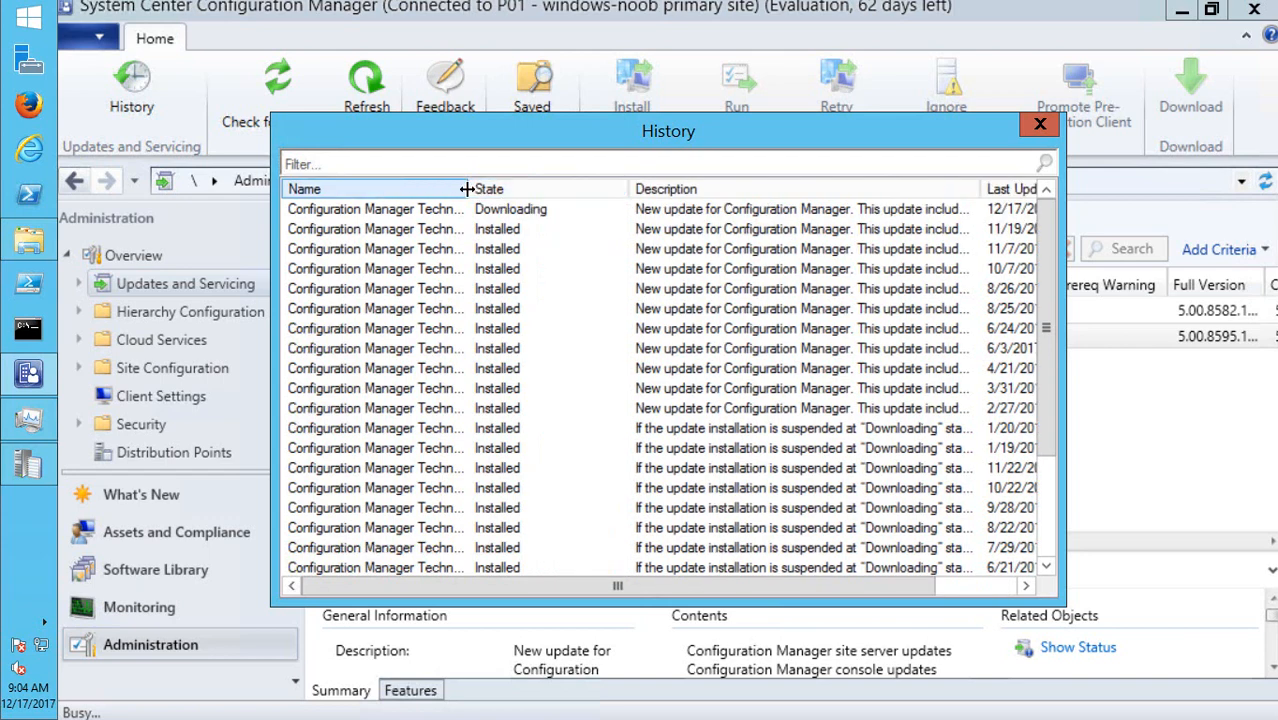
{"action": "left_click_drag", "start_coordinate": [466, 189], "coordinate": [576, 187]}
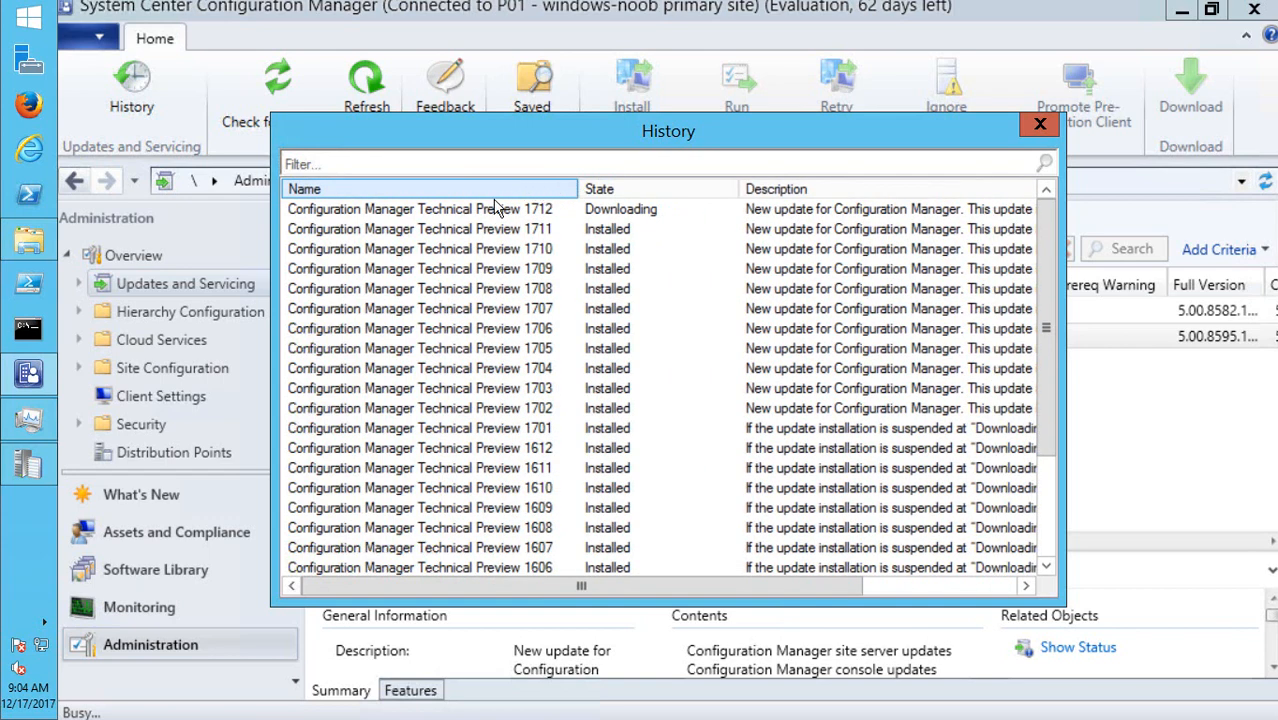
- Look through the update history from Technical Preview 1712 down to 1512, checking each version's state
{"action": "left_click", "coordinate": [495, 209]}
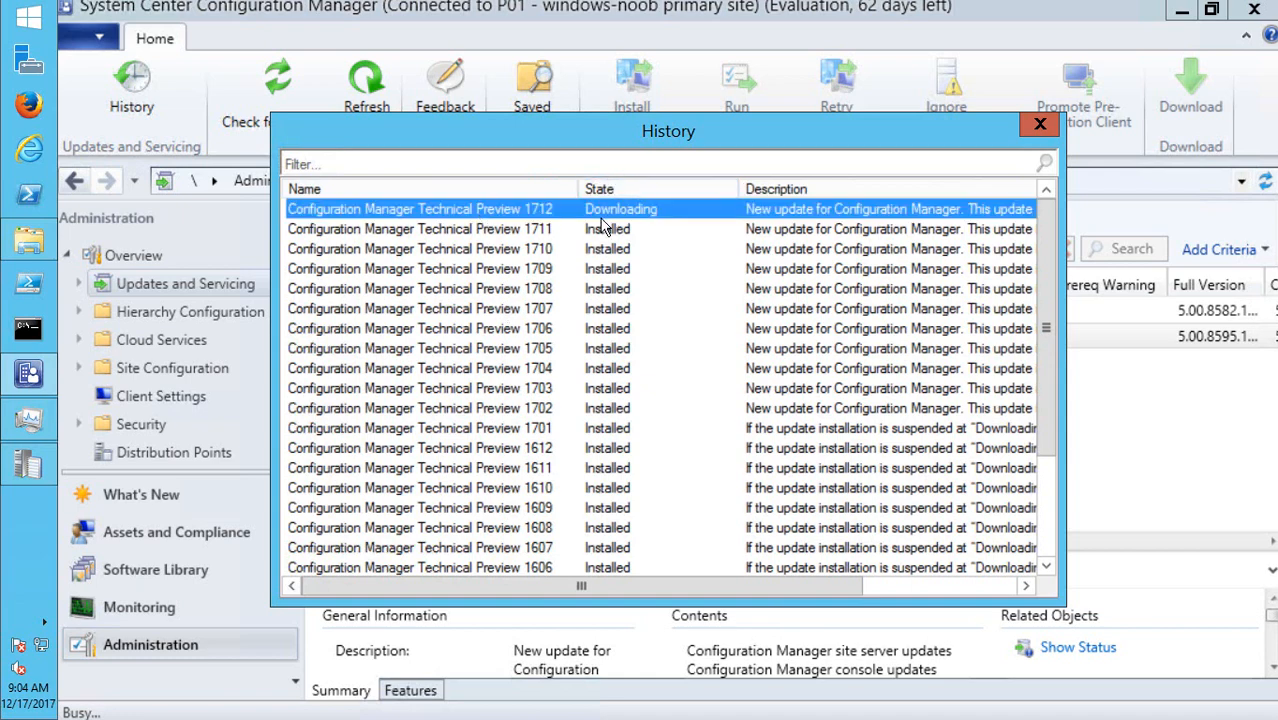
{"action": "scroll", "coordinate": [500, 350], "scroll_direction": "down", "scroll_amount": 3}
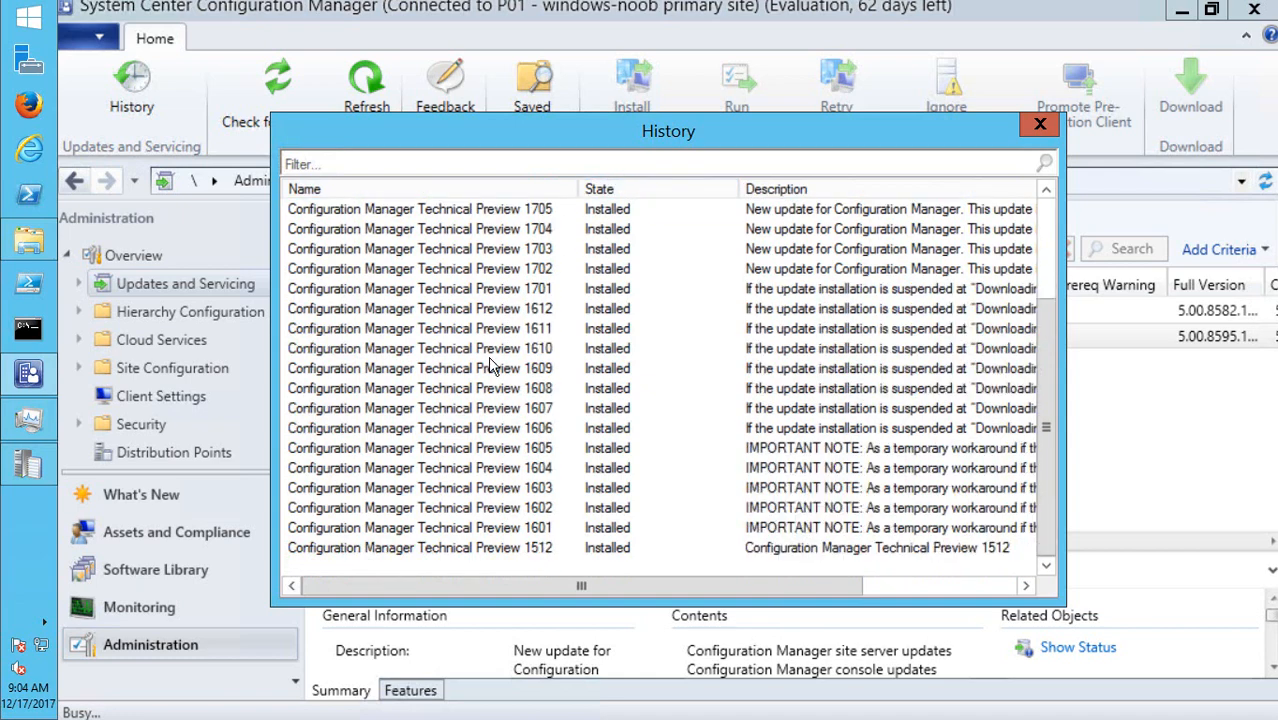
{"action": "left_click", "coordinate": [396, 552]}
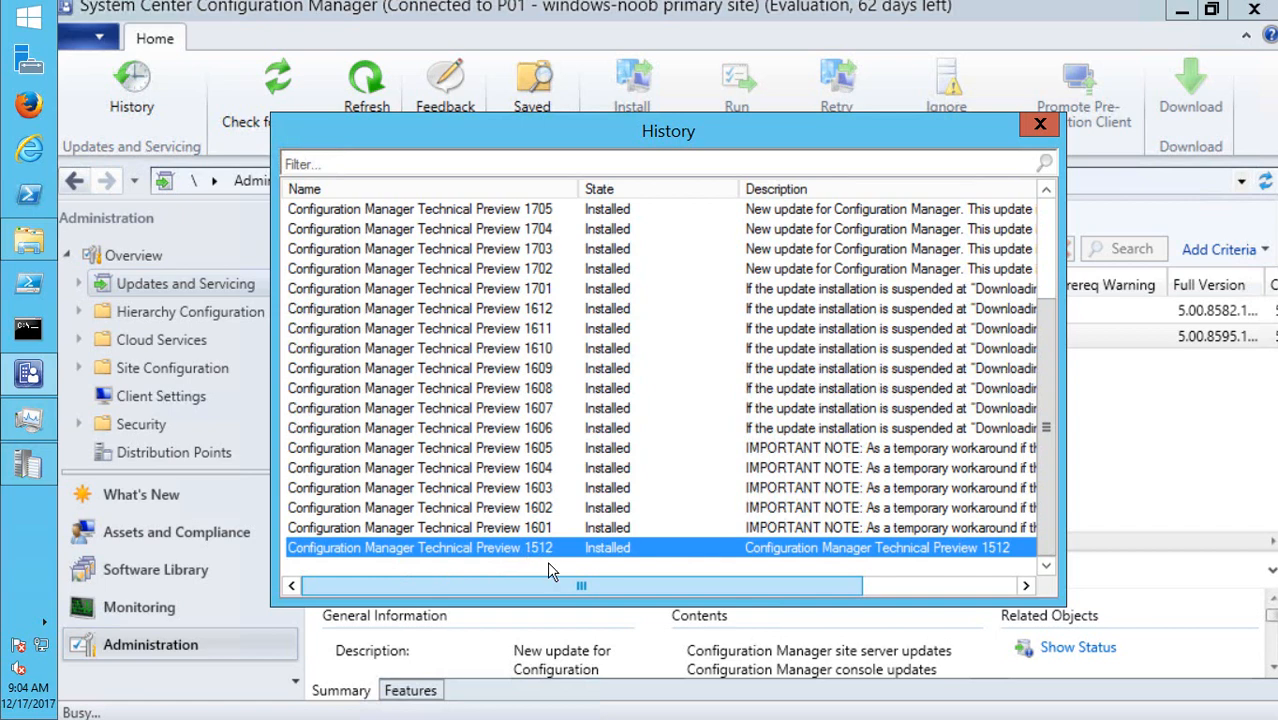
{"action": "scroll", "coordinate": [545, 542], "scroll_direction": "up", "scroll_amount": 3}
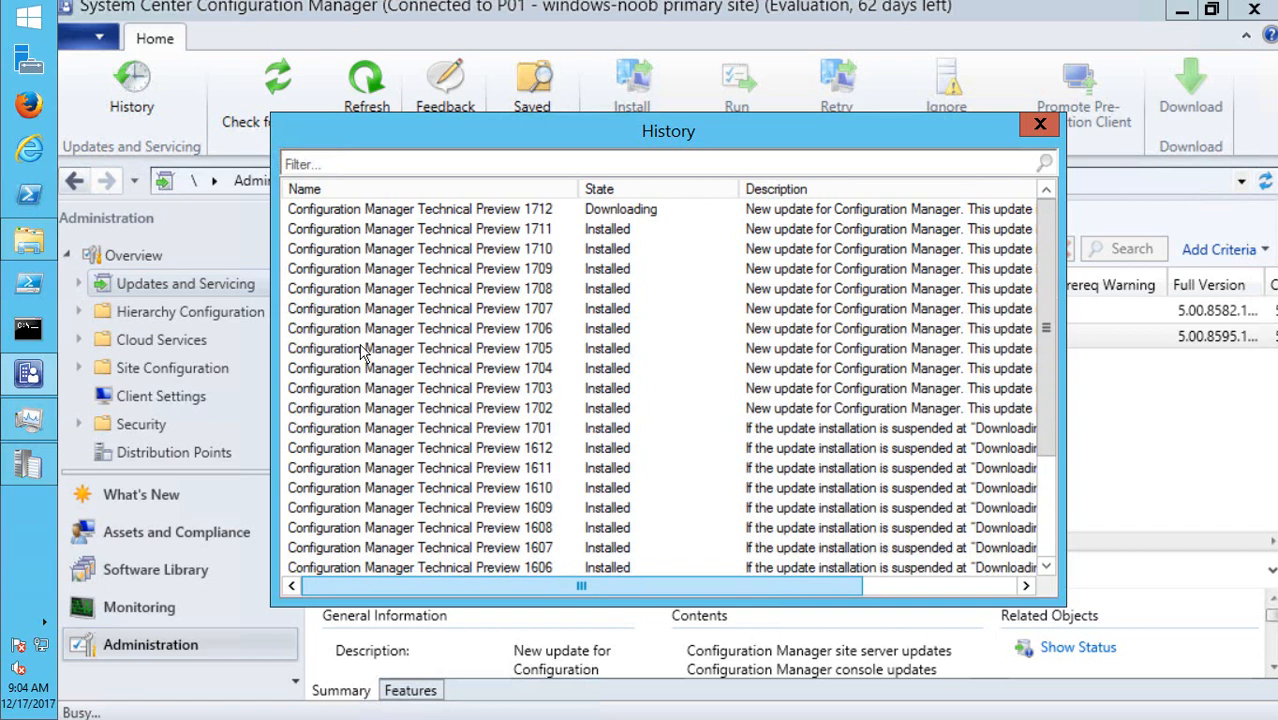
- Close the update history and examine the BITS download and redirected URL entries in dmpdownloader.log
{"action": "left_click", "coordinate": [1036, 131]}
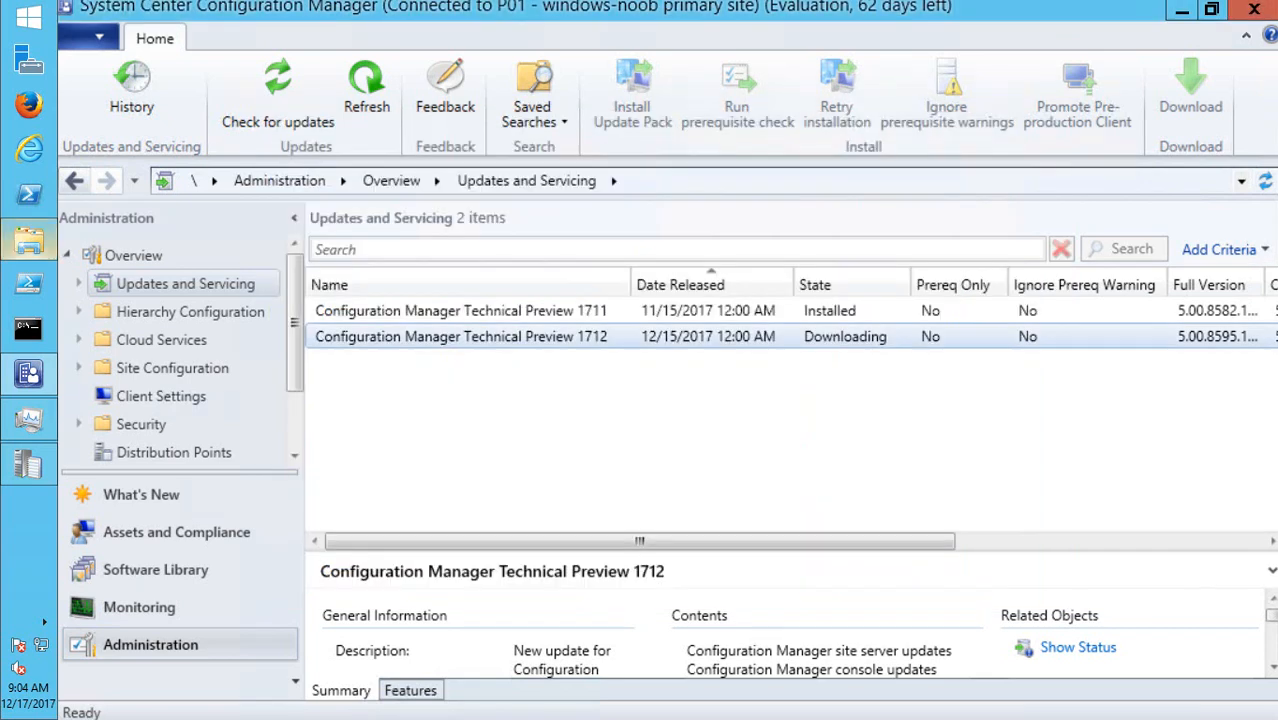
{"action": "left_click", "coordinate": [31, 466]}
{"action": "left_click", "coordinate": [155, 453]}
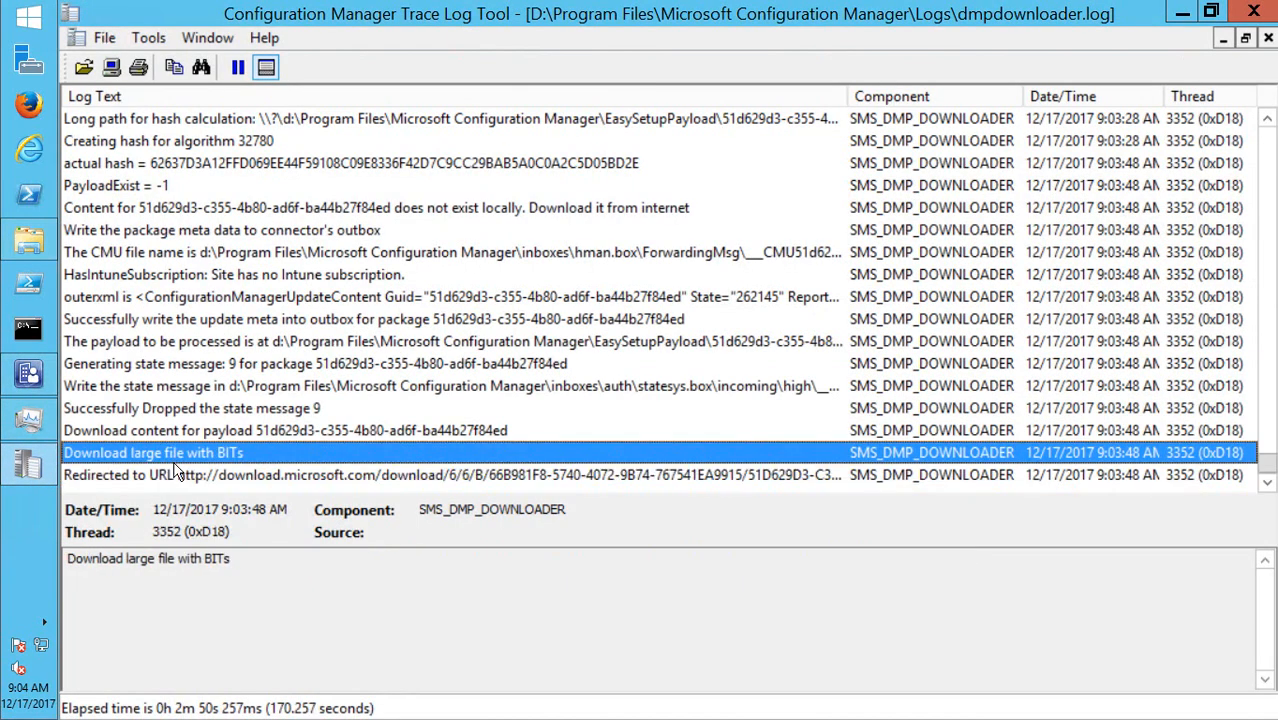
{"action": "left_click", "coordinate": [161, 482]}
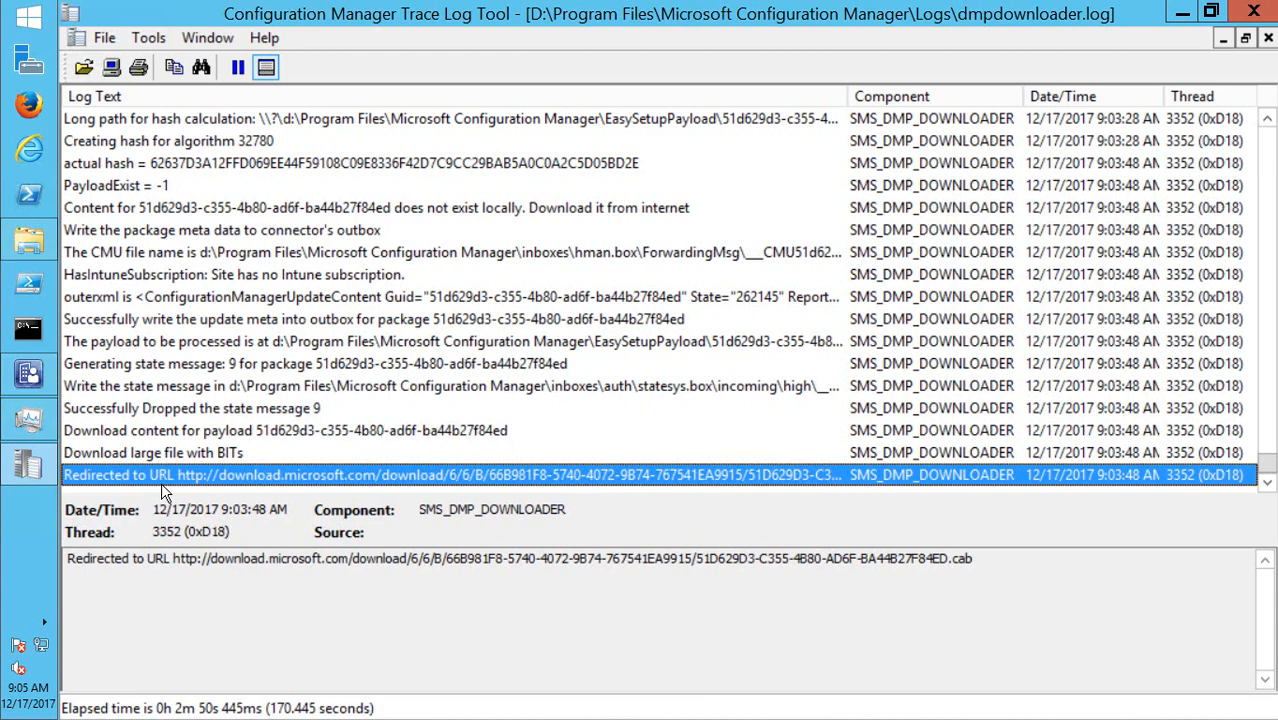
- Return to the Configuration Manager console, refresh Updates and Servicing, and check the state of Technical Preview 1712
{"action": "left_click", "coordinate": [30, 375]}
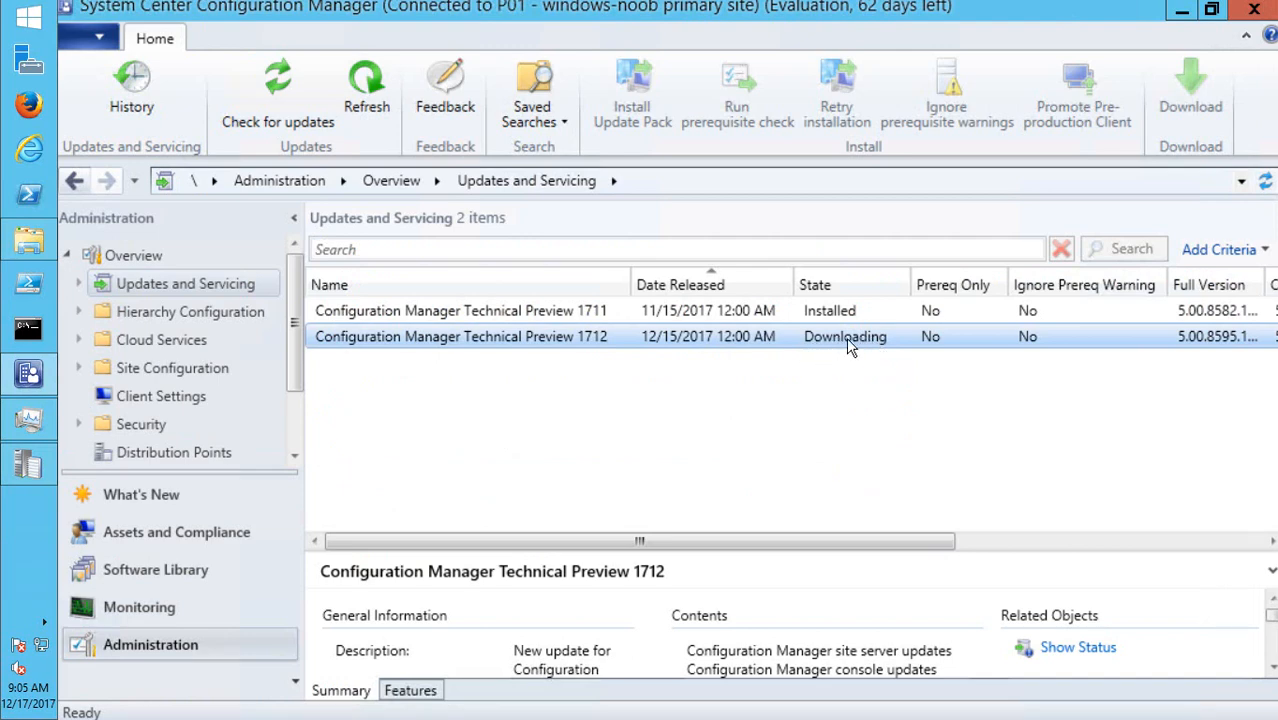
{"action": "left_click", "coordinate": [366, 85]}
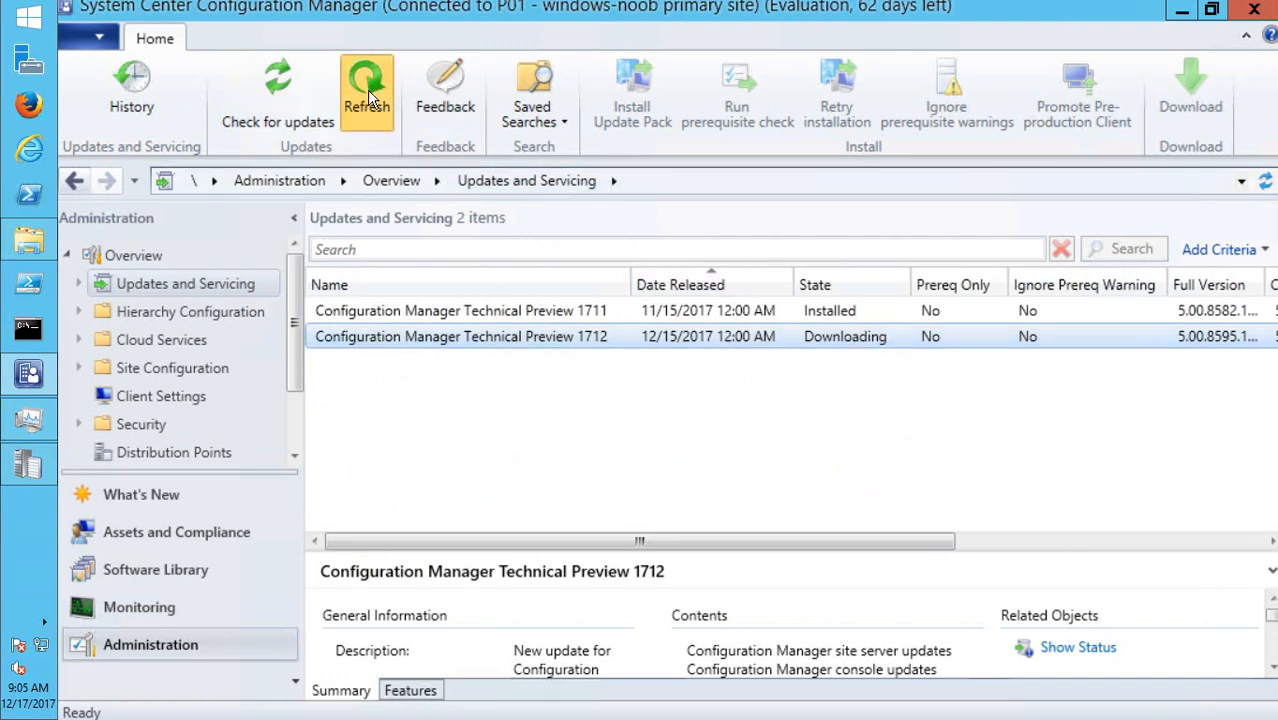
{"action": "left_click", "coordinate": [790, 340]}
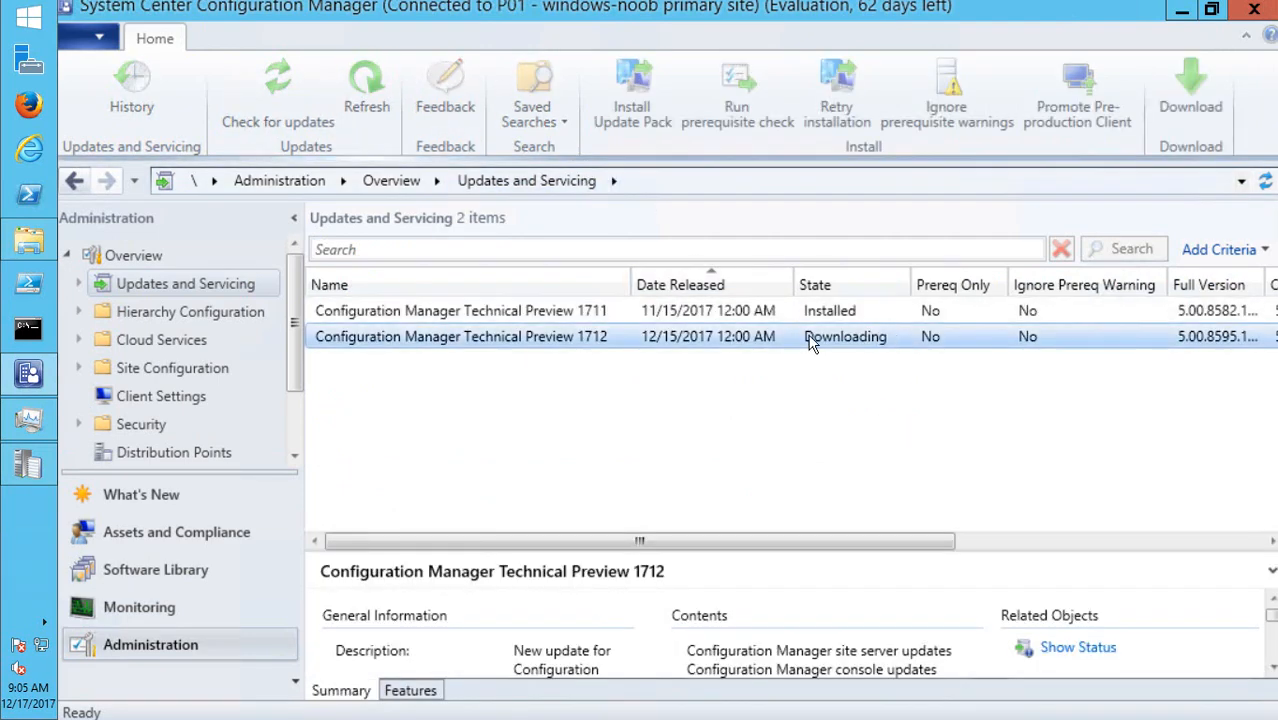
- Recheck the BITS download entry in dmpdownloader.log, then inspect Ethernet throughput in a temporarily widened Task Manager and return to the console
{"action": "left_click", "coordinate": [28, 468]}
{"action": "left_click", "coordinate": [175, 453]}
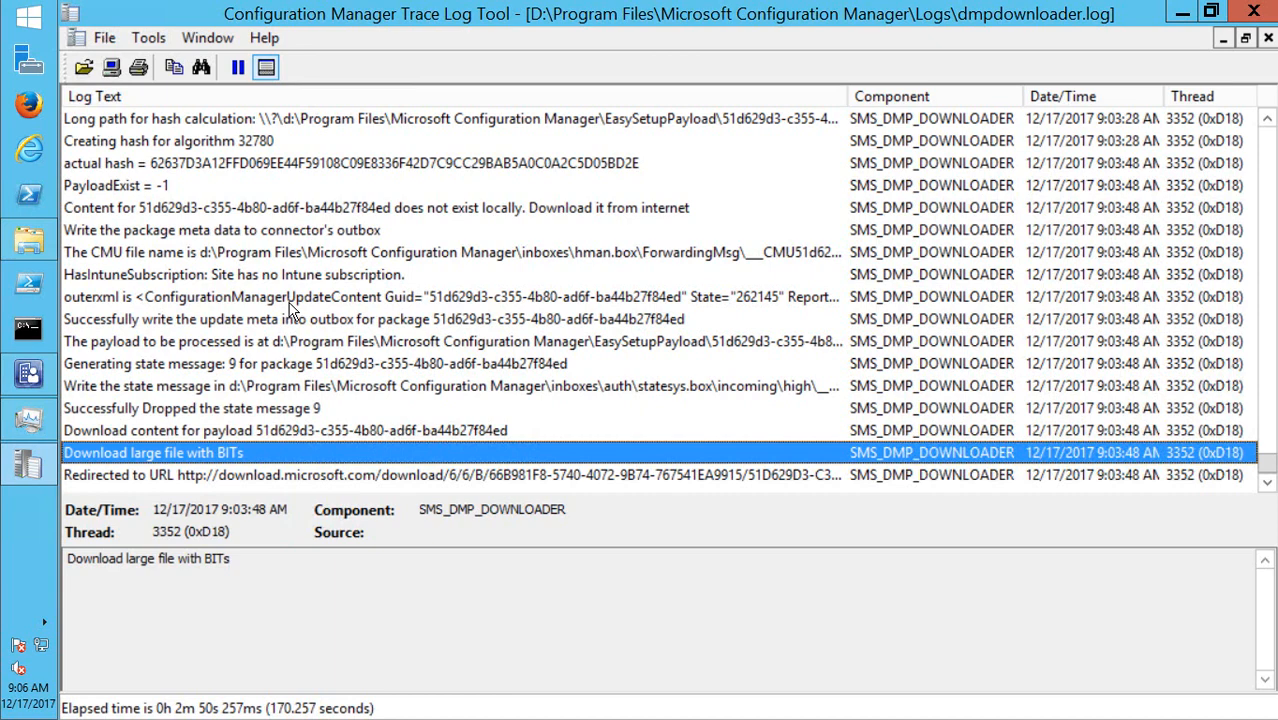
{"action": "left_click", "coordinate": [33, 472]}
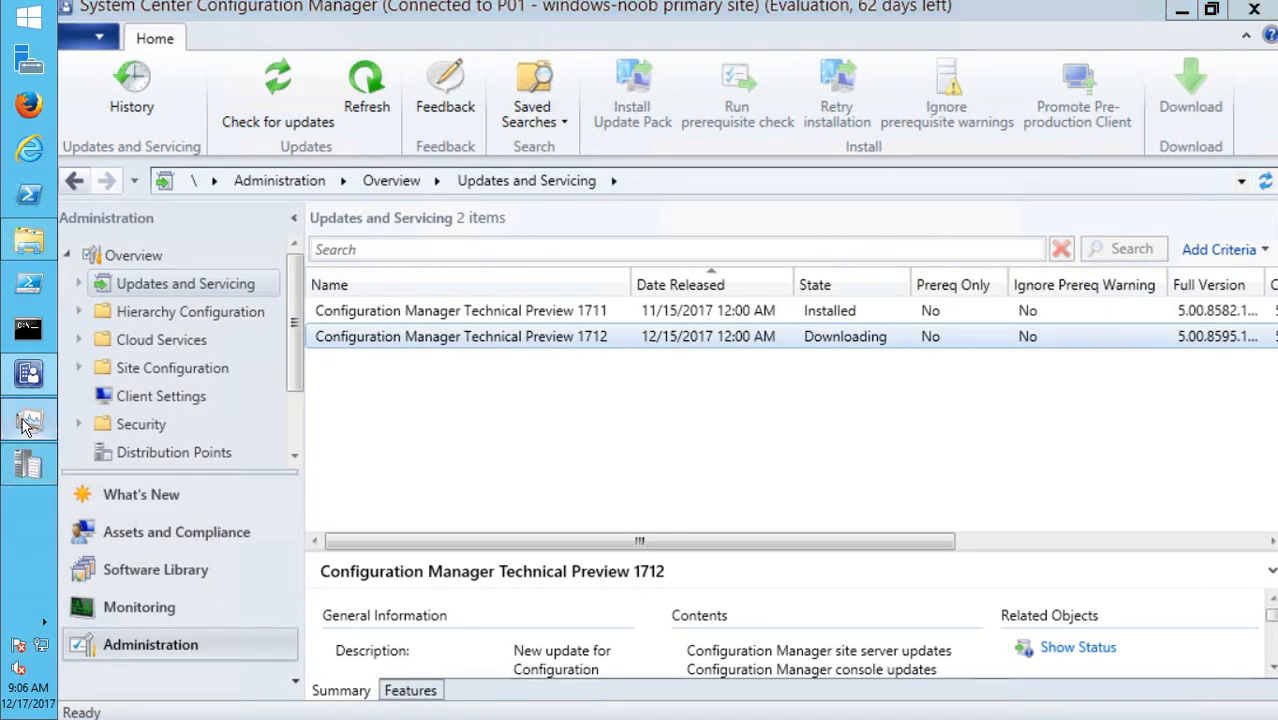
{"action": "left_click", "coordinate": [27, 424]}
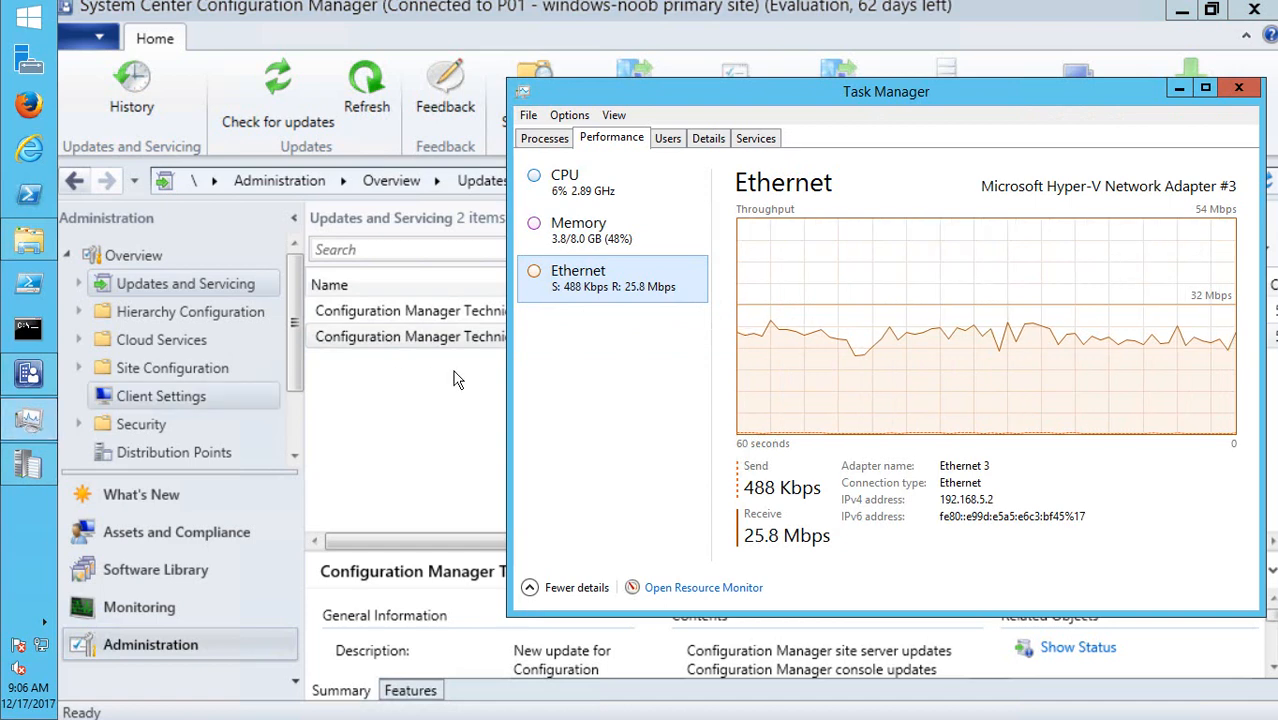
{"action": "left_click_drag", "start_coordinate": [496, 385], "coordinate": [65, 380]}
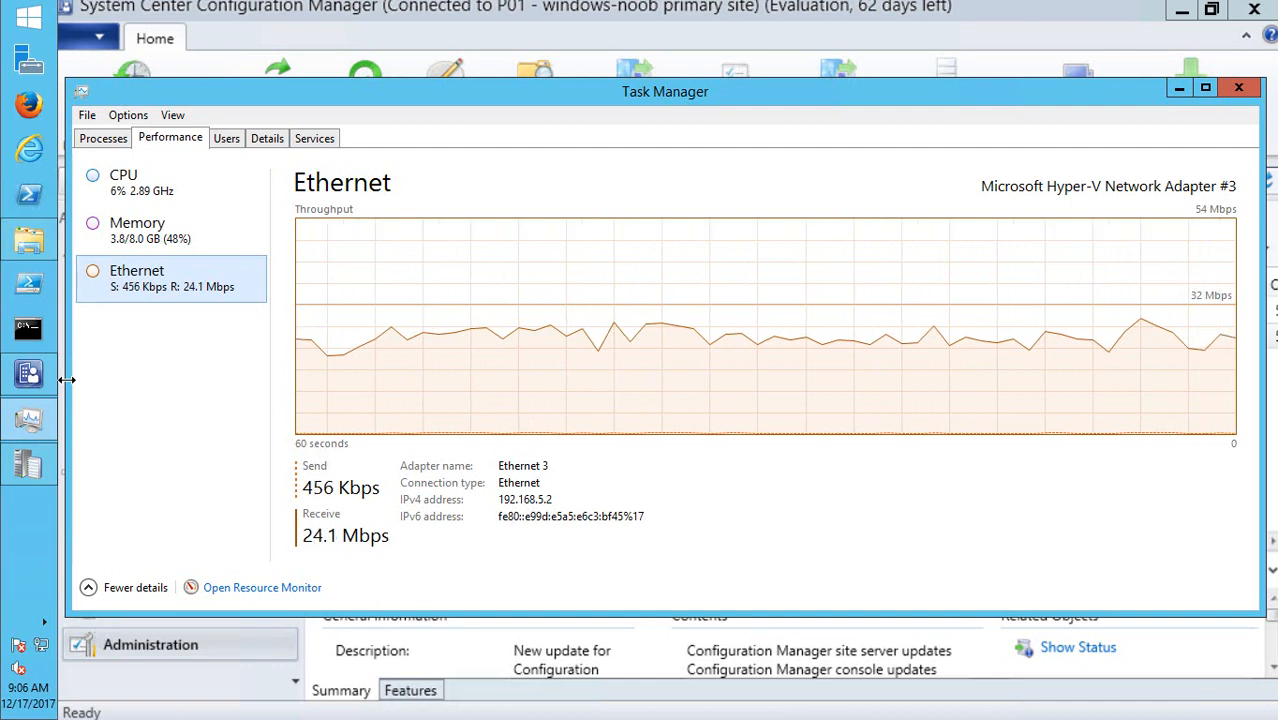
{"action": "left_click_drag", "start_coordinate": [66, 379], "coordinate": [463, 402]}
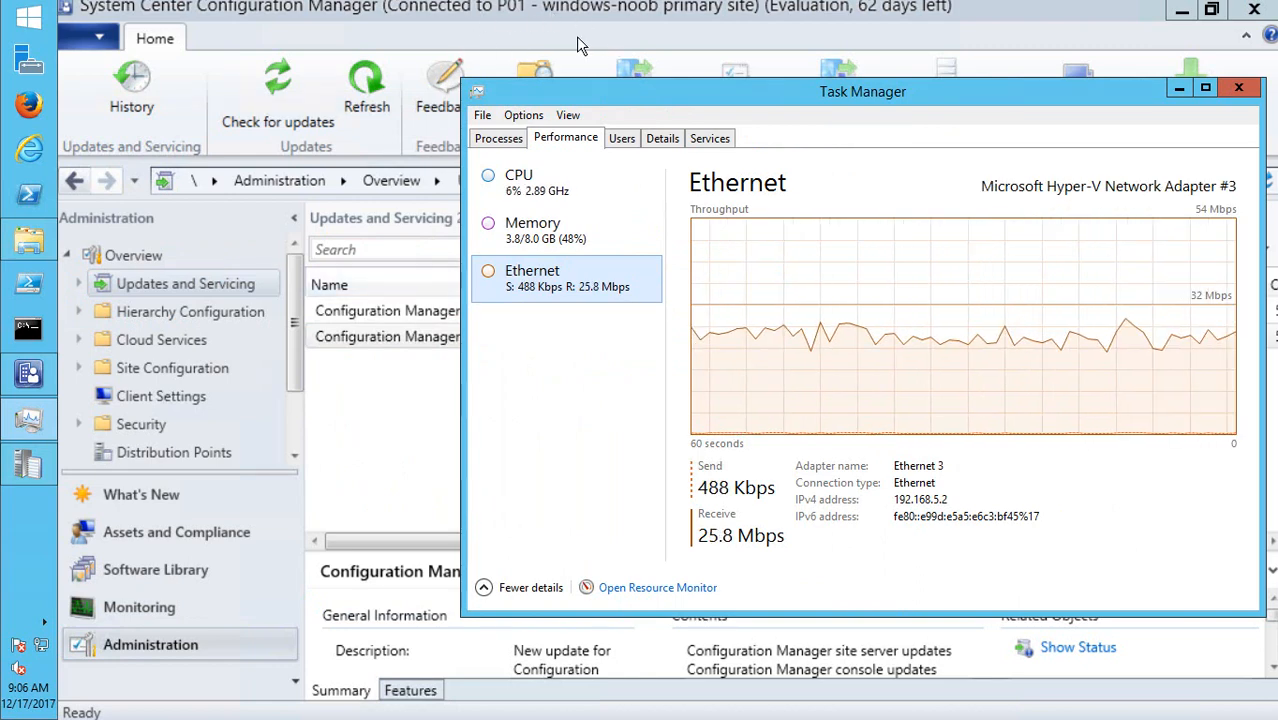
{"action": "left_click", "coordinate": [485, 22]}
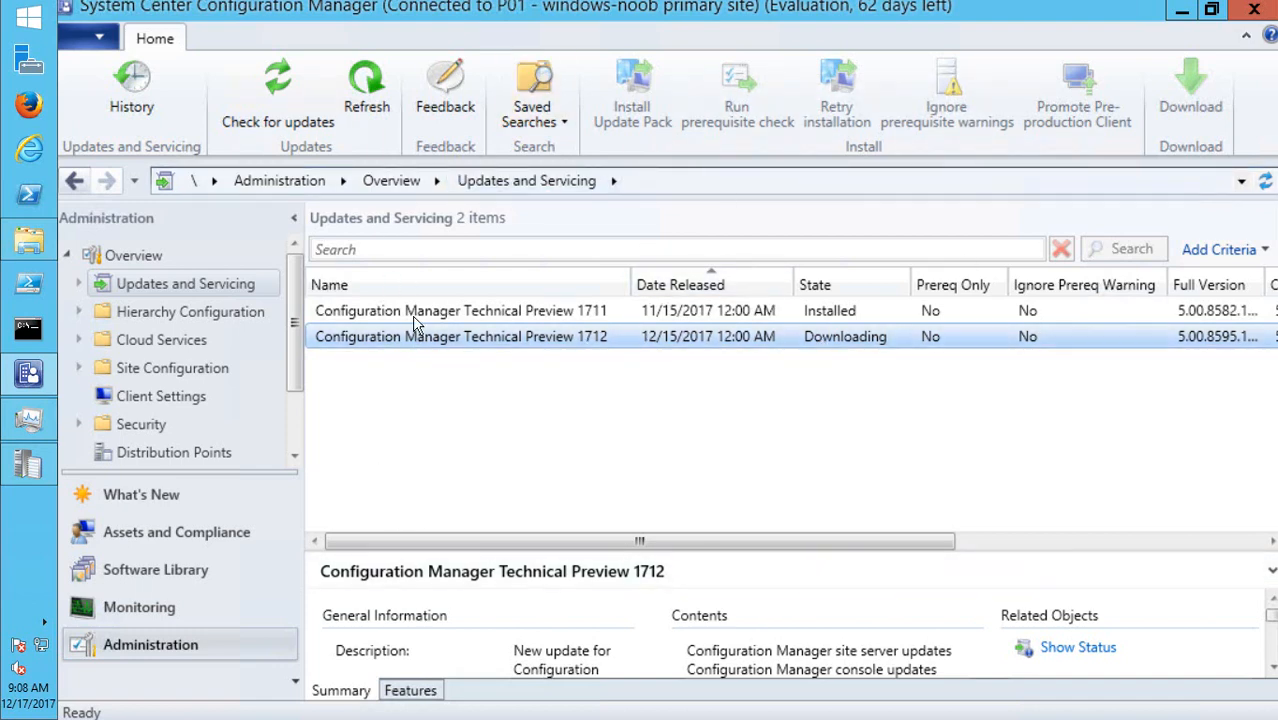
- Look through the file extraction entries in dmpdownloader.log down to the newest entries on the Easy Setup download interval
{"action": "left_click", "coordinate": [14, 476]}
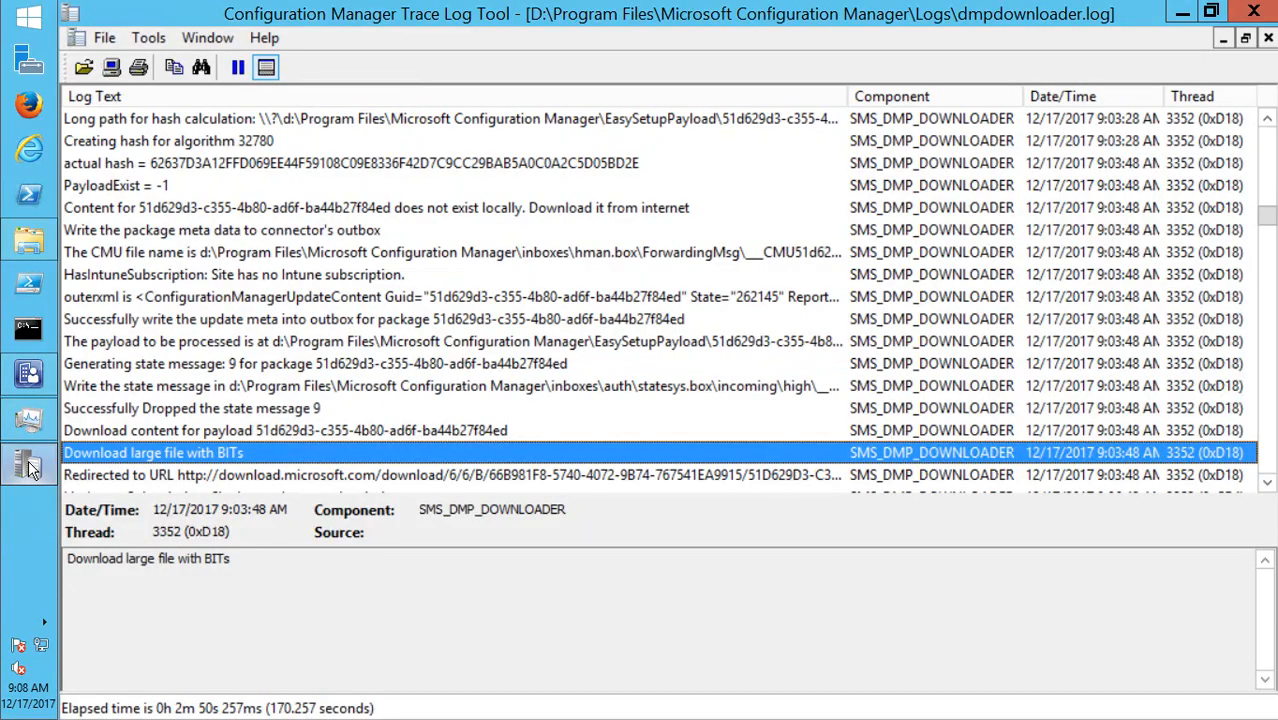
{"action": "scroll", "coordinate": [285, 422], "scroll_direction": "down", "scroll_amount": 15}
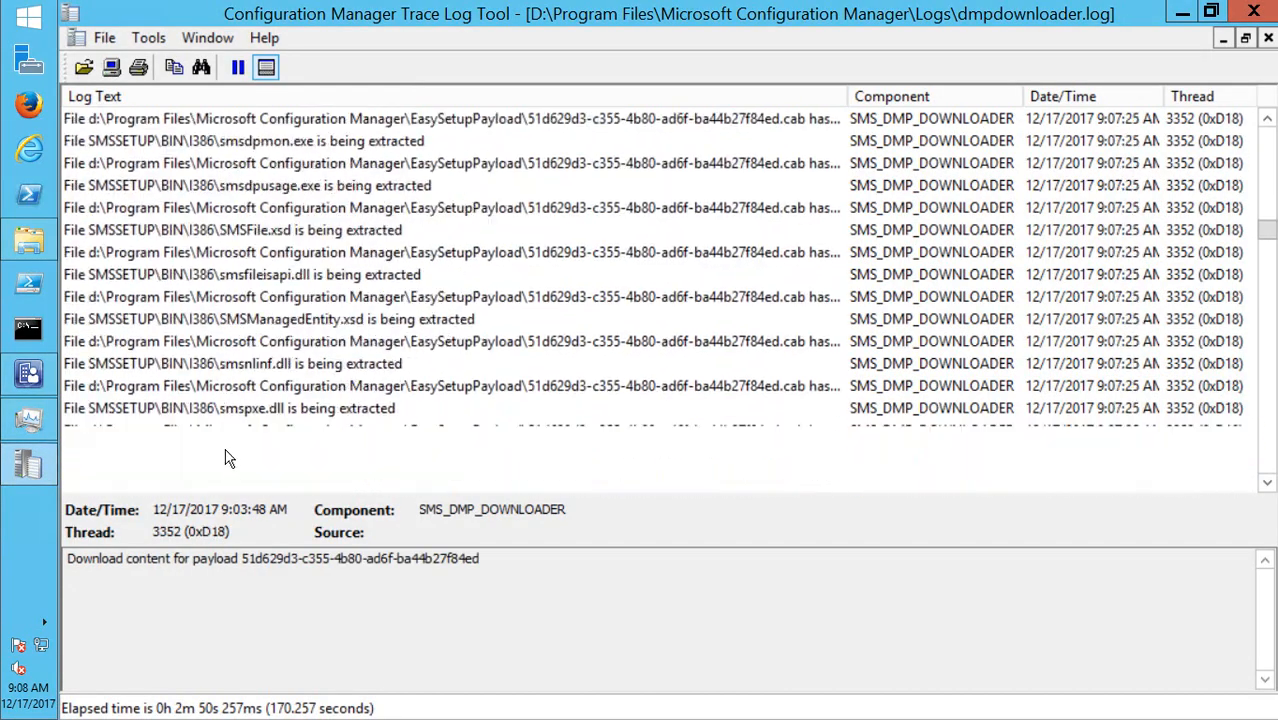
{"action": "scroll", "coordinate": [228, 435], "scroll_direction": "down", "scroll_amount": 15}
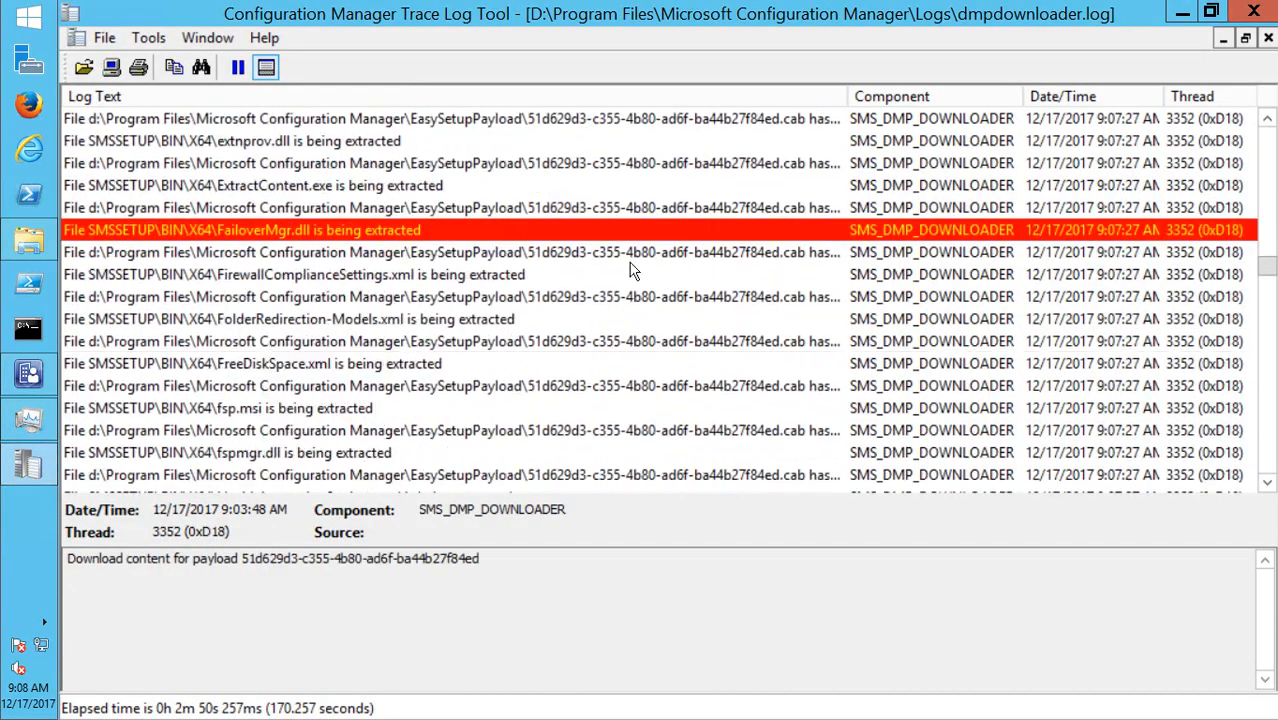
{"action": "left_click_drag", "start_coordinate": [1267, 270], "coordinate": [1267, 462]}
{"action": "left_click", "coordinate": [105, 455]}
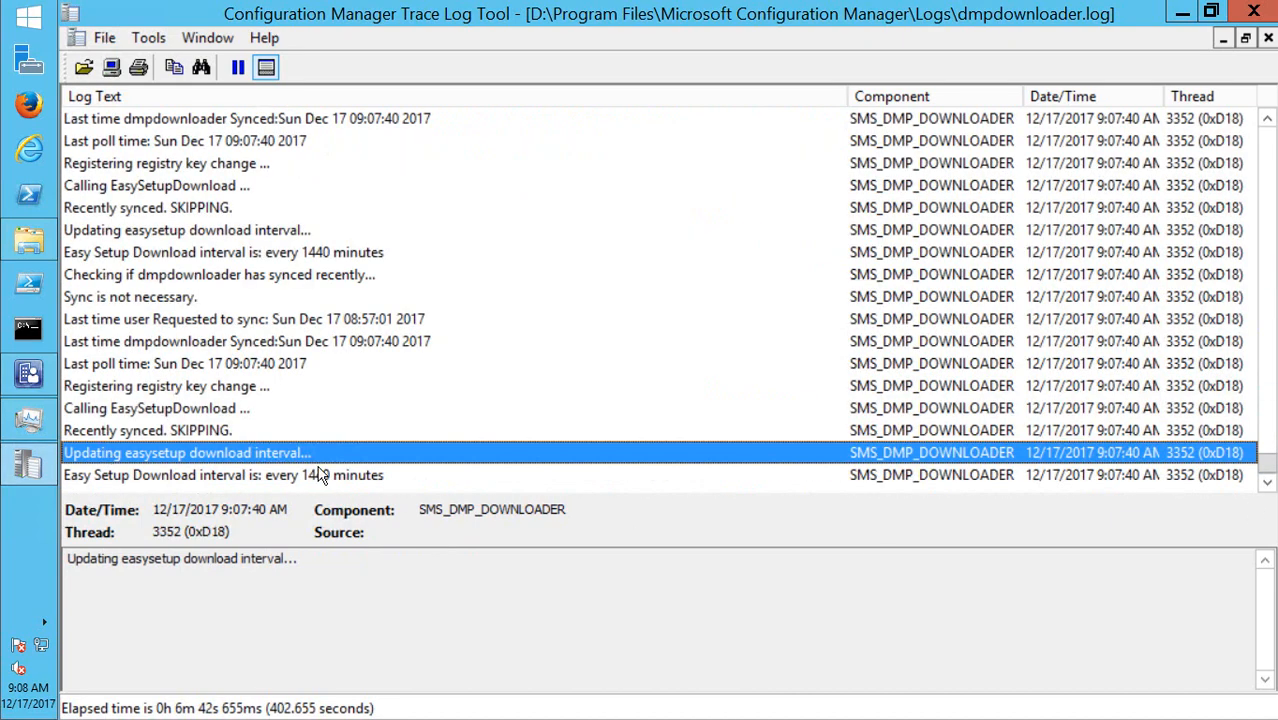
- Refresh Updates and Servicing in the console and start Install Update Pack for Configuration Manager Technical Preview 1712
{"action": "left_click", "coordinate": [36, 375]}
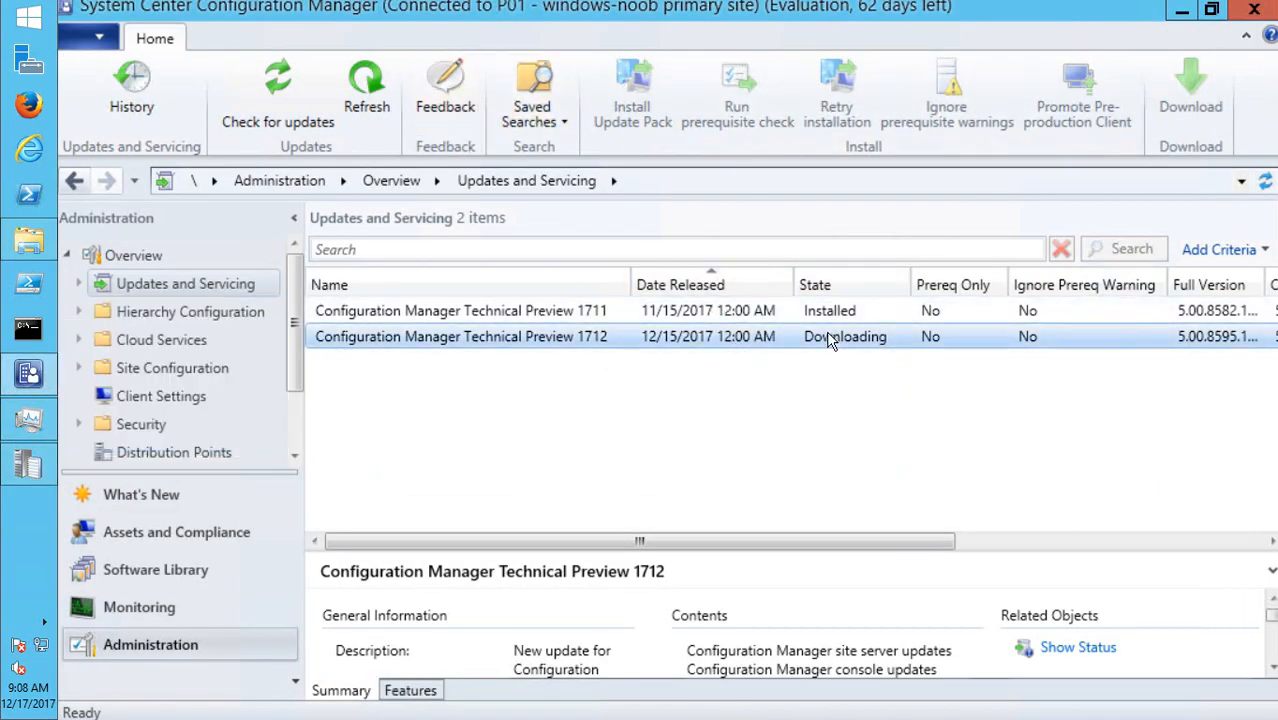
{"action": "left_click", "coordinate": [353, 83]}
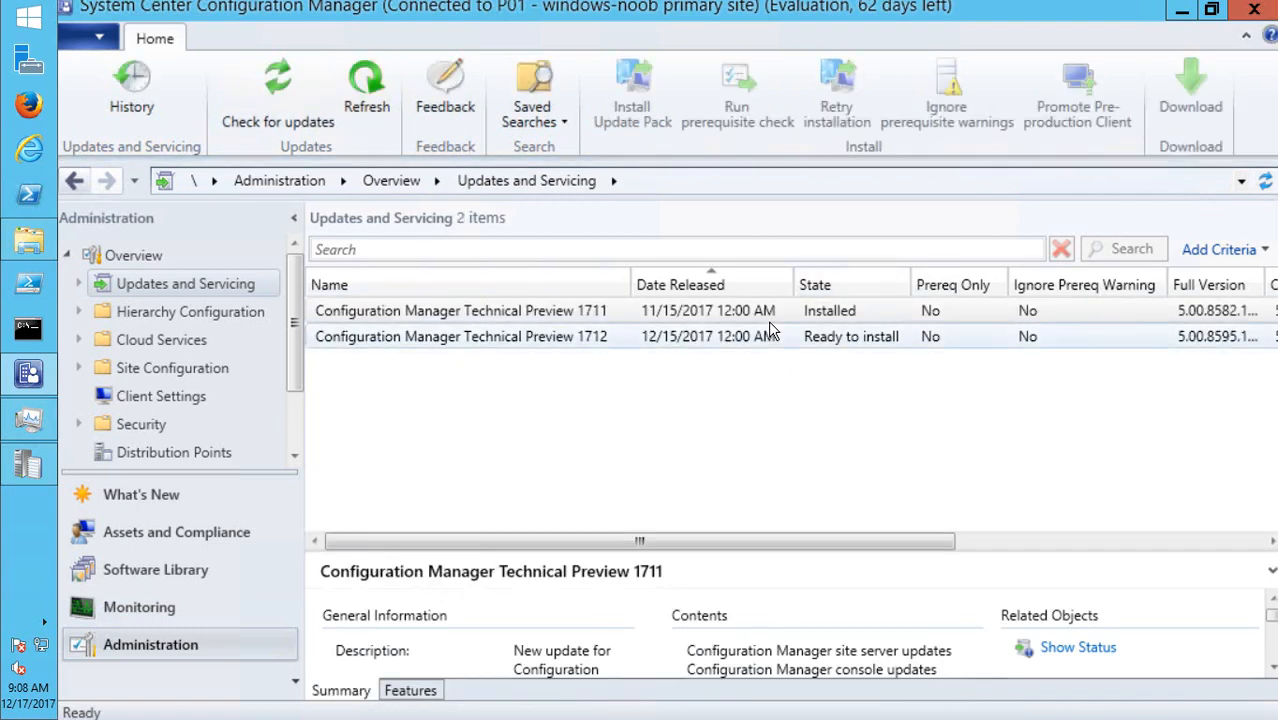
{"action": "right_click", "coordinate": [873, 344]}
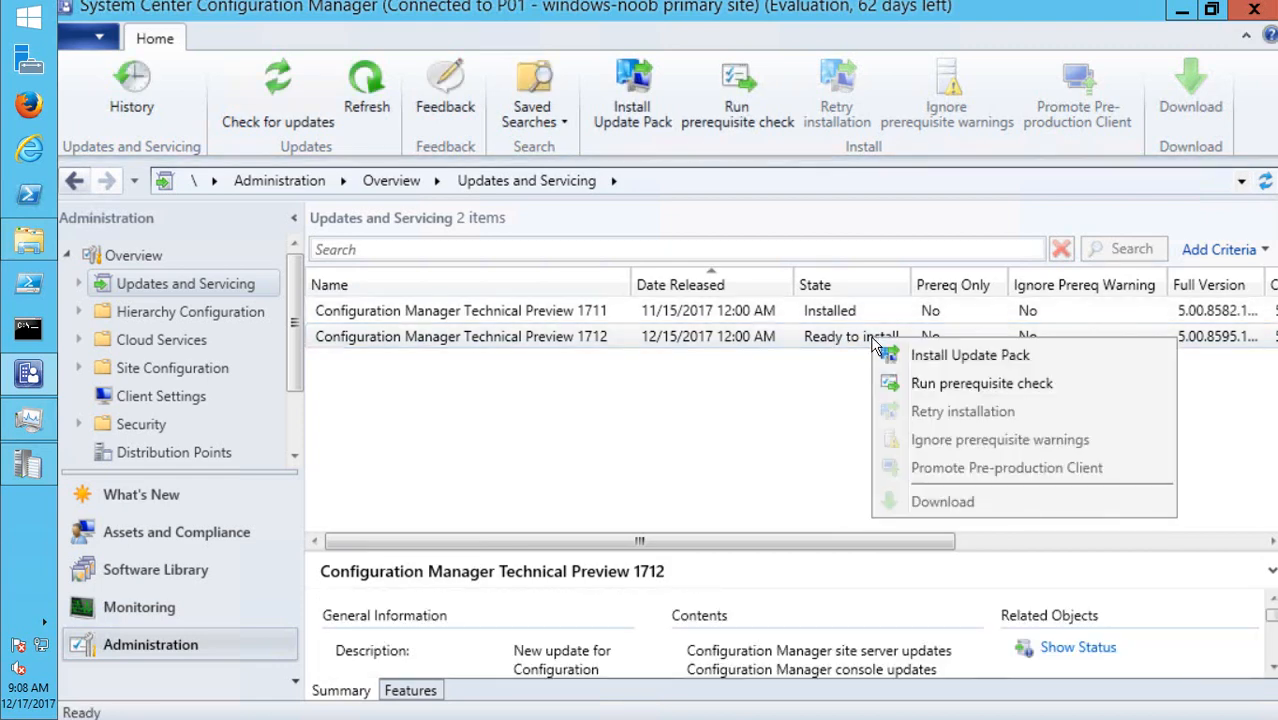
{"action": "left_click", "coordinate": [1036, 358]}
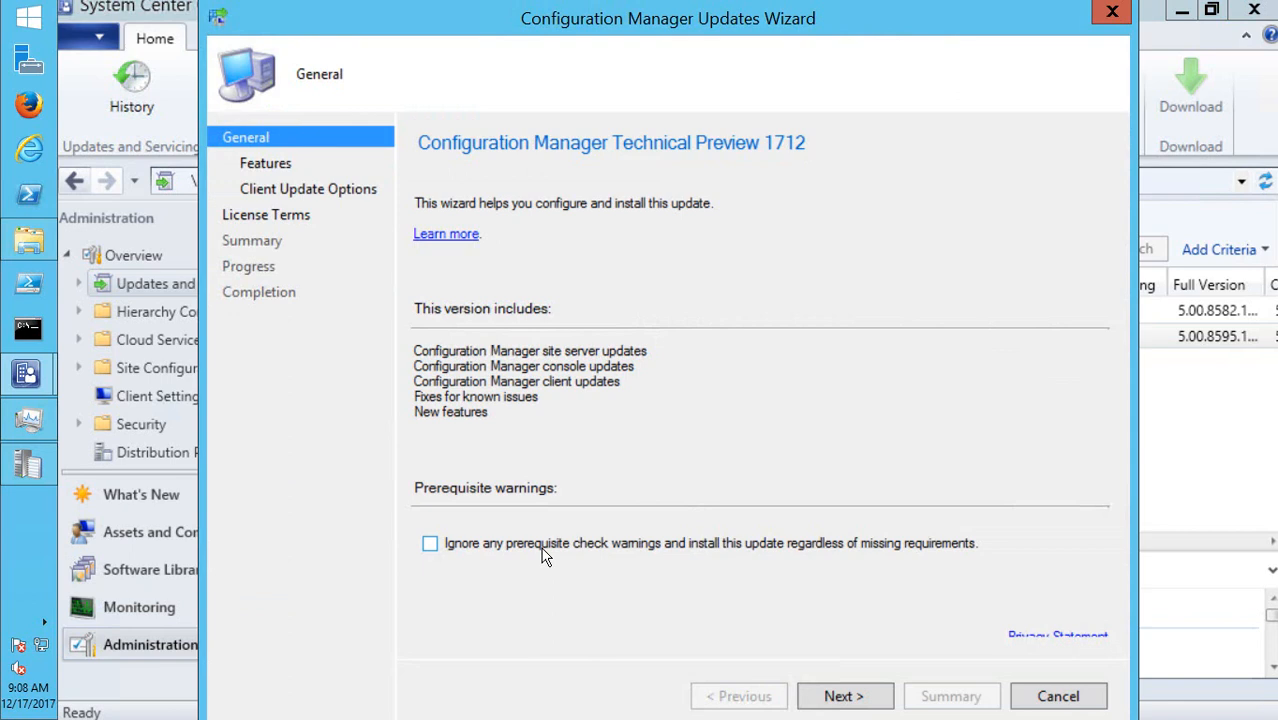
- Leave the option to ignore prerequisite check warnings off, review the included features, and proceed to the client update settings
{"action": "left_click", "coordinate": [541, 548]}
{"action": "left_click", "coordinate": [430, 546]}
{"action": "left_click", "coordinate": [860, 702]}
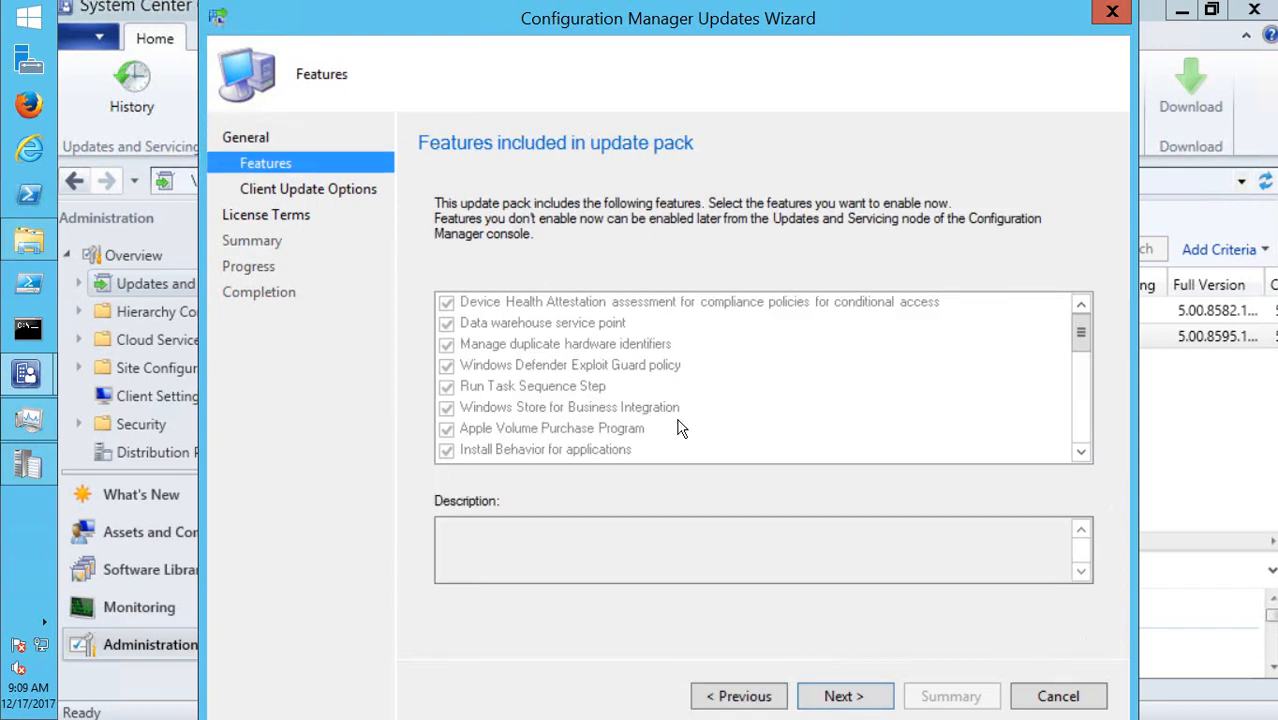
{"action": "left_click_drag", "start_coordinate": [1078, 324], "coordinate": [1093, 284]}
{"action": "left_click", "coordinate": [858, 700]}
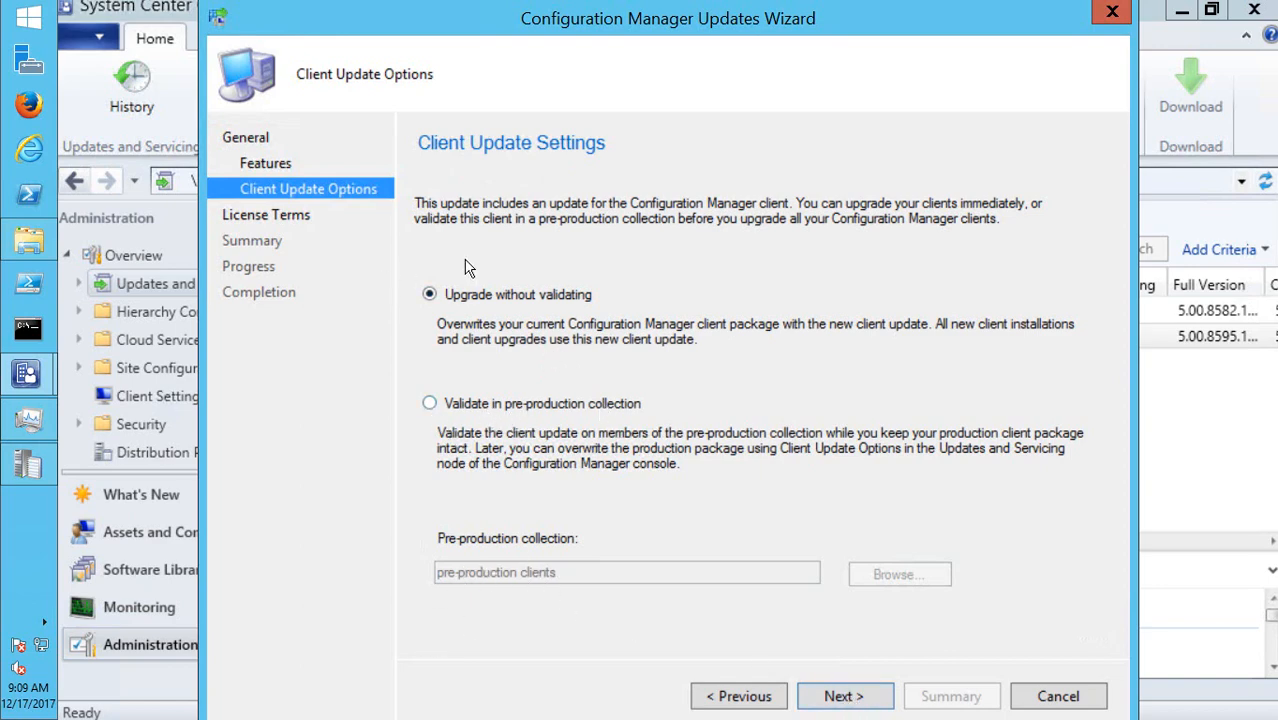
- Keep Upgrade without validating for the client update and accept the License Terms and Privacy Statement
{"action": "left_click", "coordinate": [853, 695]}
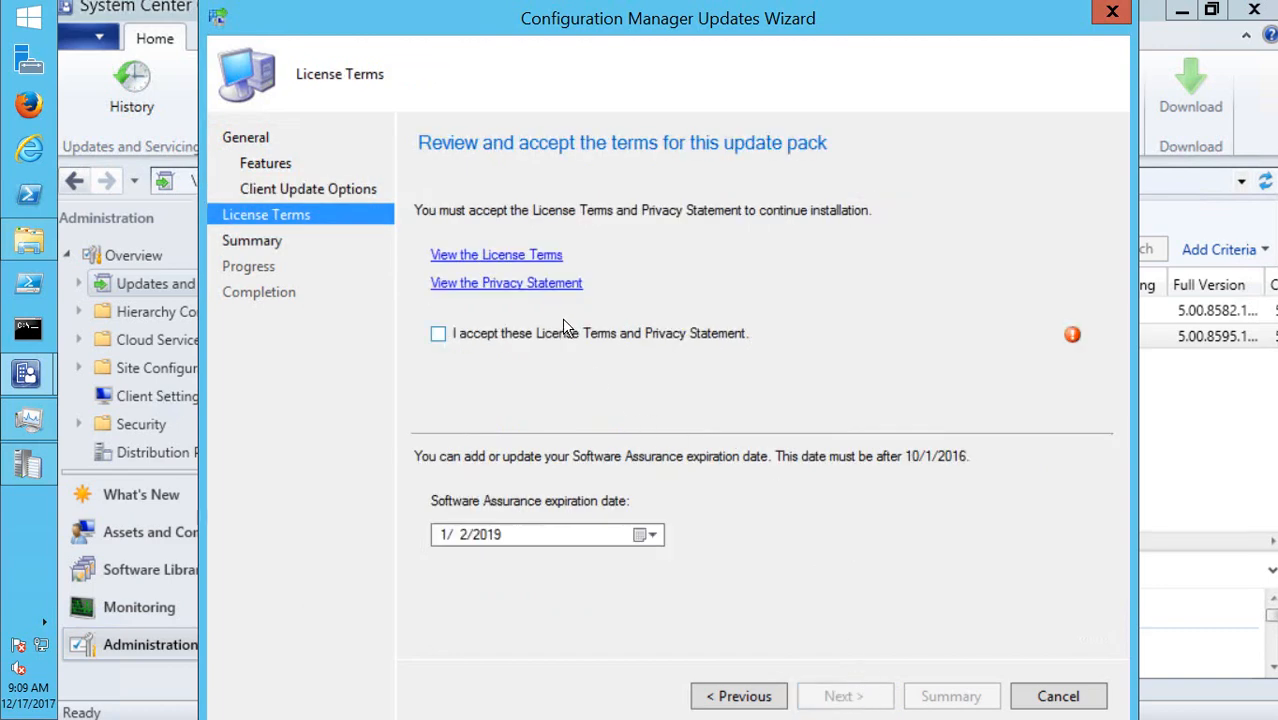
{"action": "left_click", "coordinate": [440, 334]}
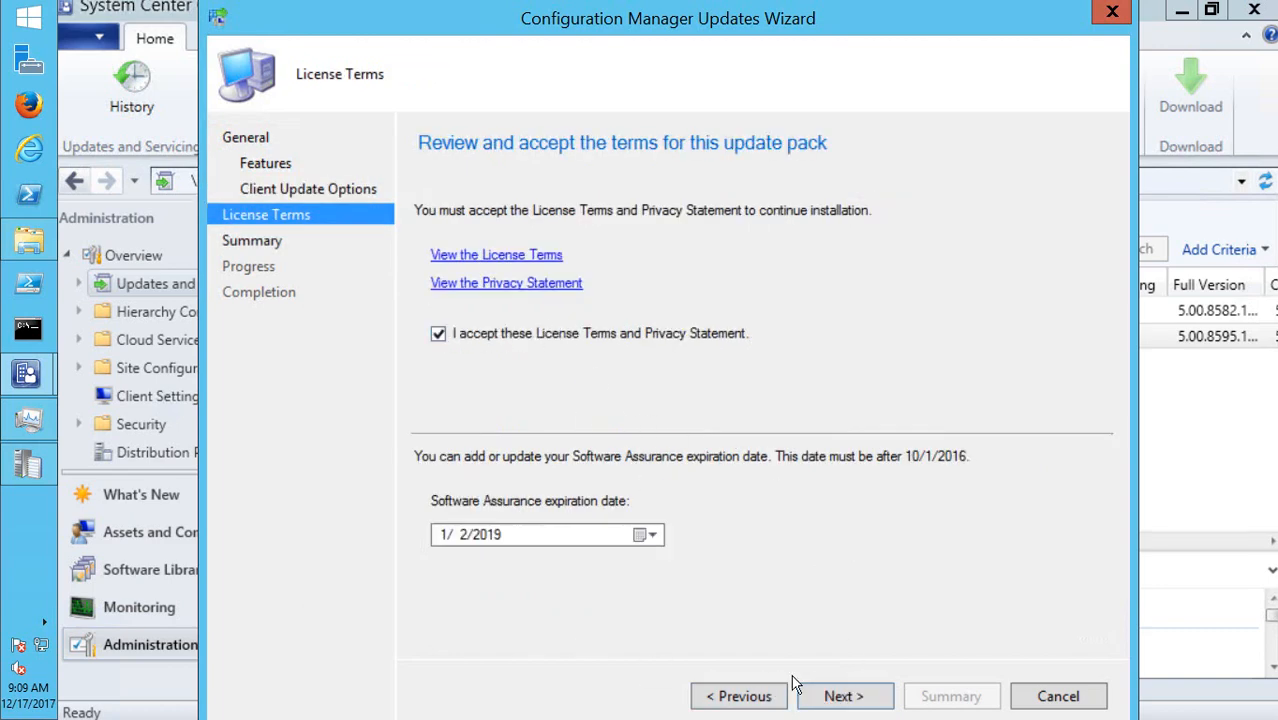
{"action": "left_click", "coordinate": [852, 700]}
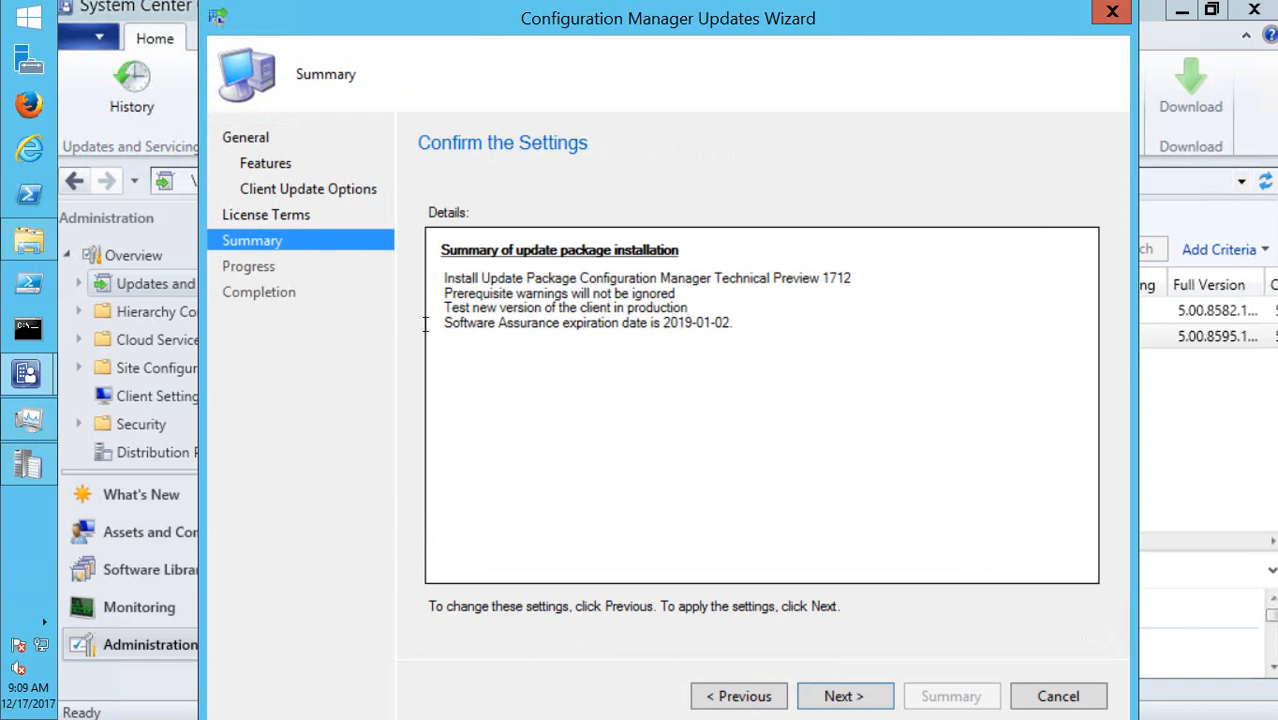
- Review the installation summary, apply the settings to begin installing Technical Preview 1712, and close the completed wizard
{"action": "left_click_drag", "start_coordinate": [412, 317], "coordinate": [412, 290]}
{"action": "left_click", "coordinate": [847, 696]}
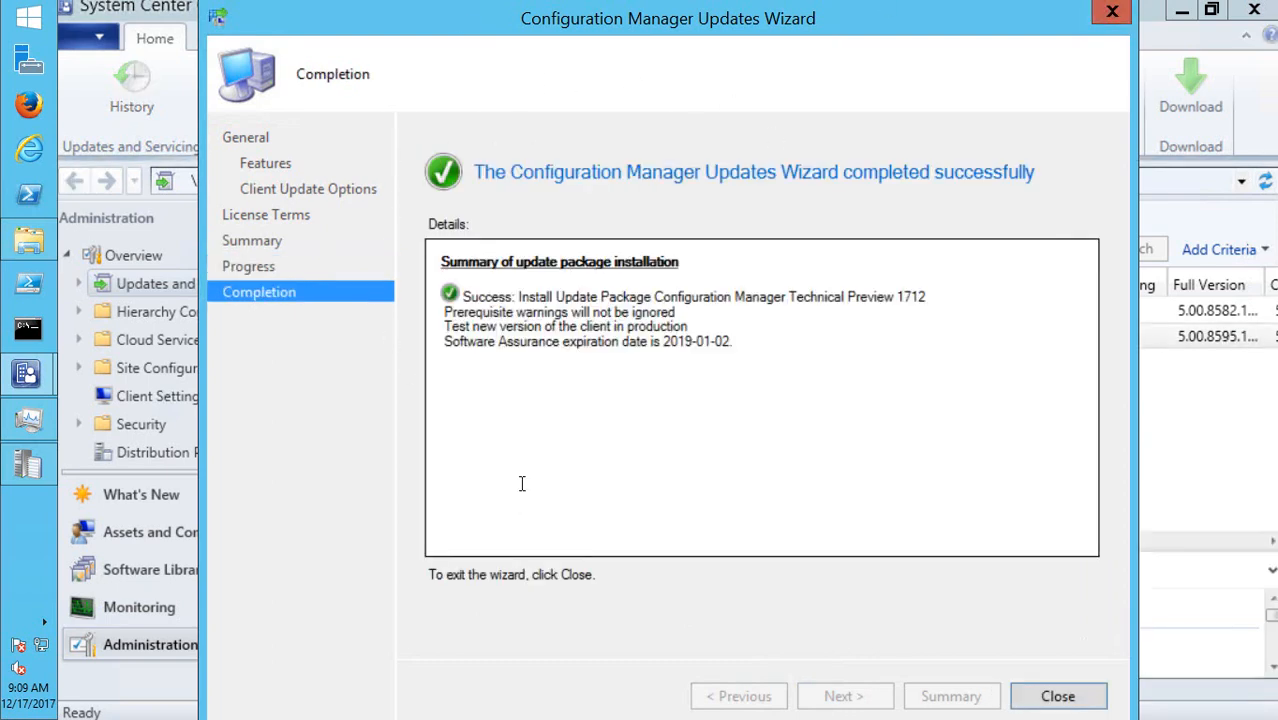
{"action": "left_click", "coordinate": [1030, 690]}
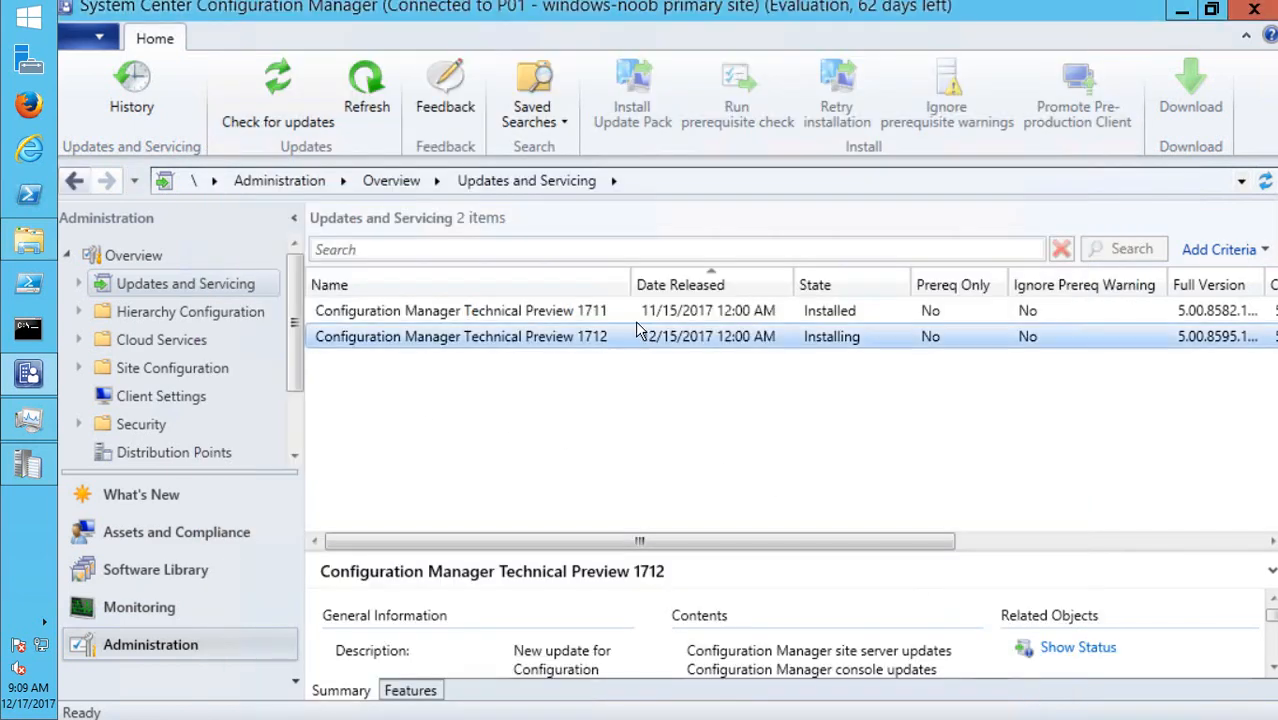
- Check the 1712 update's state, then open CMUpdate.log in the Trace Log Tool and examine its latest entries
{"action": "left_click", "coordinate": [880, 335]}
{"action": "left_click", "coordinate": [28, 465]}
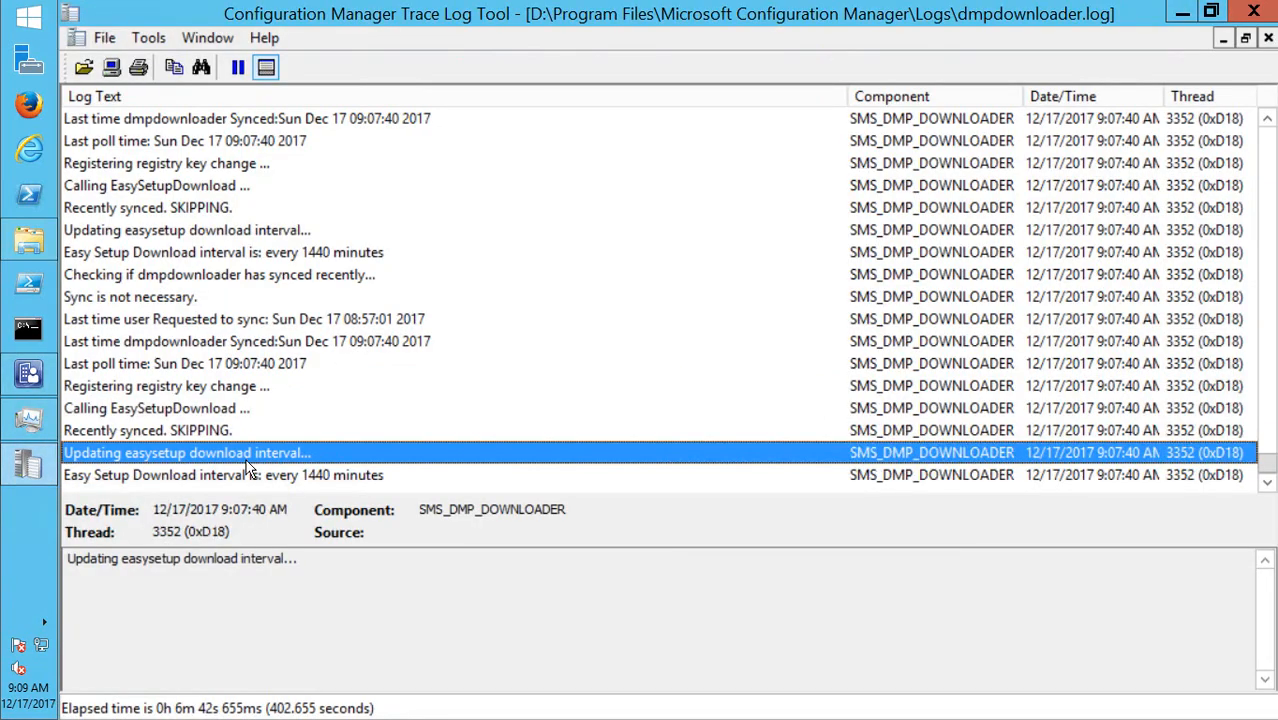
{"action": "left_click", "coordinate": [104, 38]}
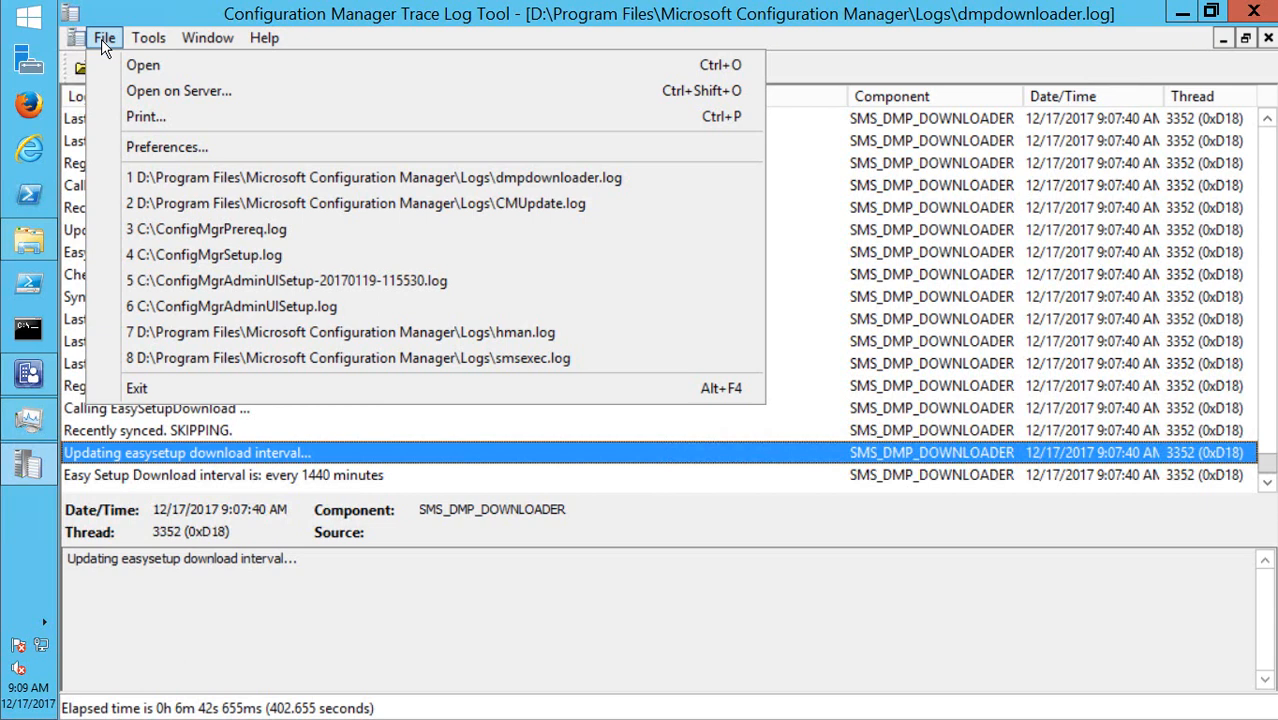
{"action": "left_click", "coordinate": [499, 203]}
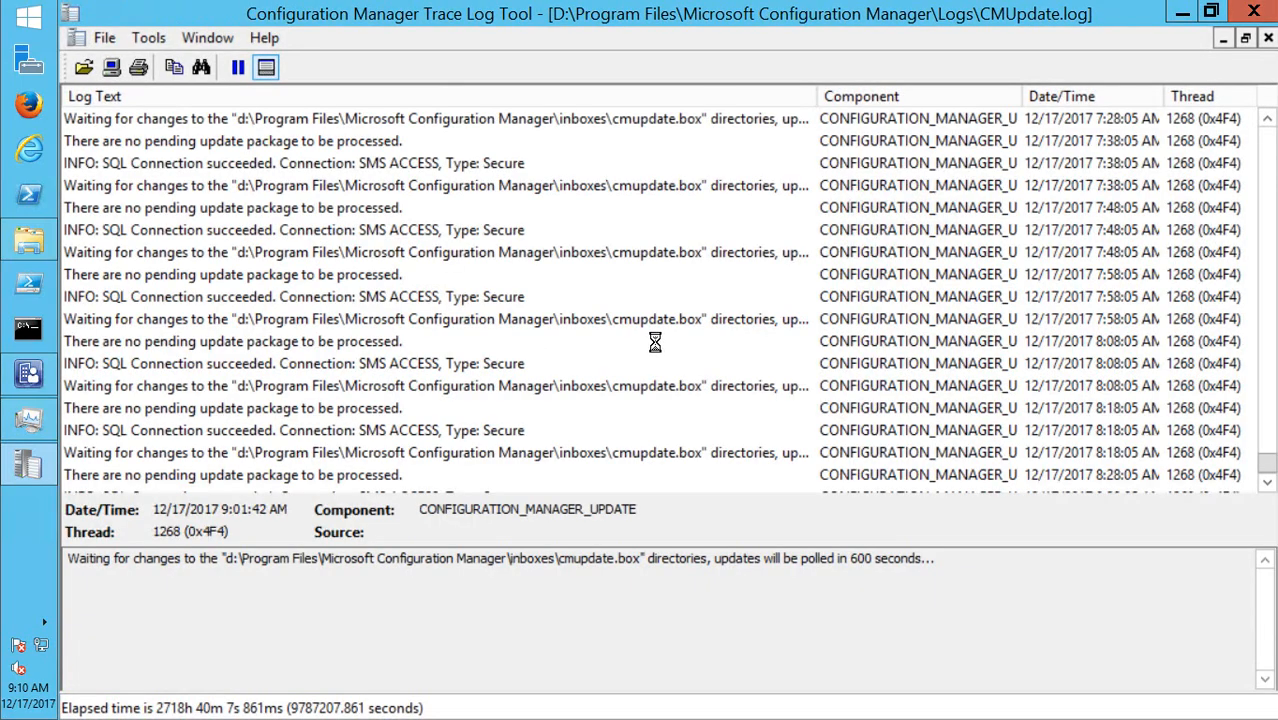
{"action": "left_click", "coordinate": [470, 385]}
{"action": "scroll", "coordinate": [451, 405], "scroll_direction": "down", "scroll_amount": 3}
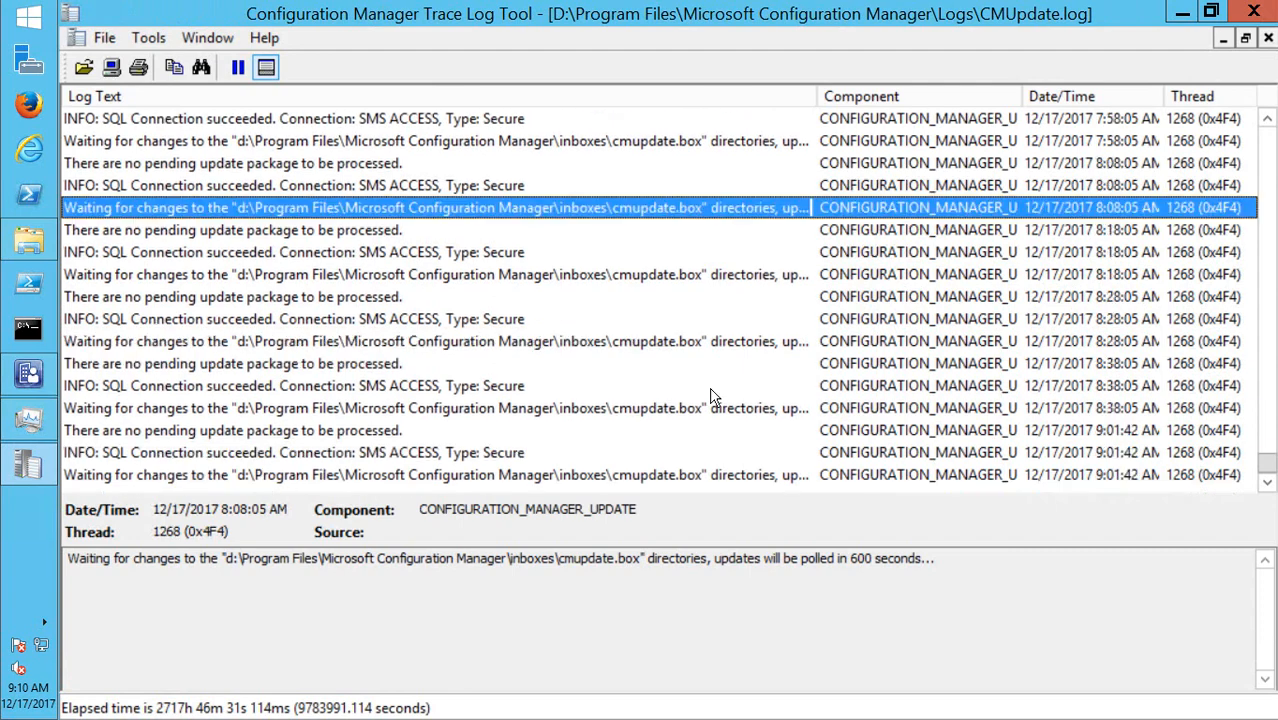
{"action": "left_click", "coordinate": [133, 453]}
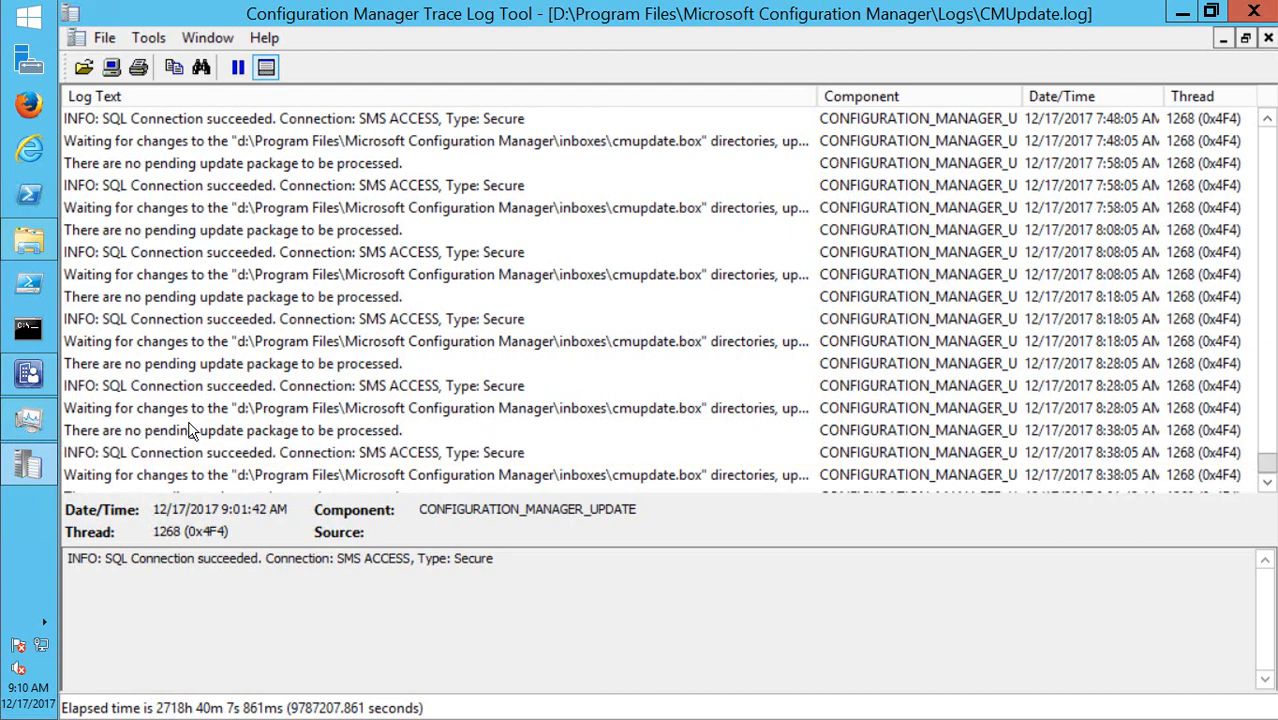
- Open ConfigMgrPrereq.log from the root of Local Disk (C:) to view the prerequisite check entries
{"action": "left_click", "coordinate": [29, 240]}
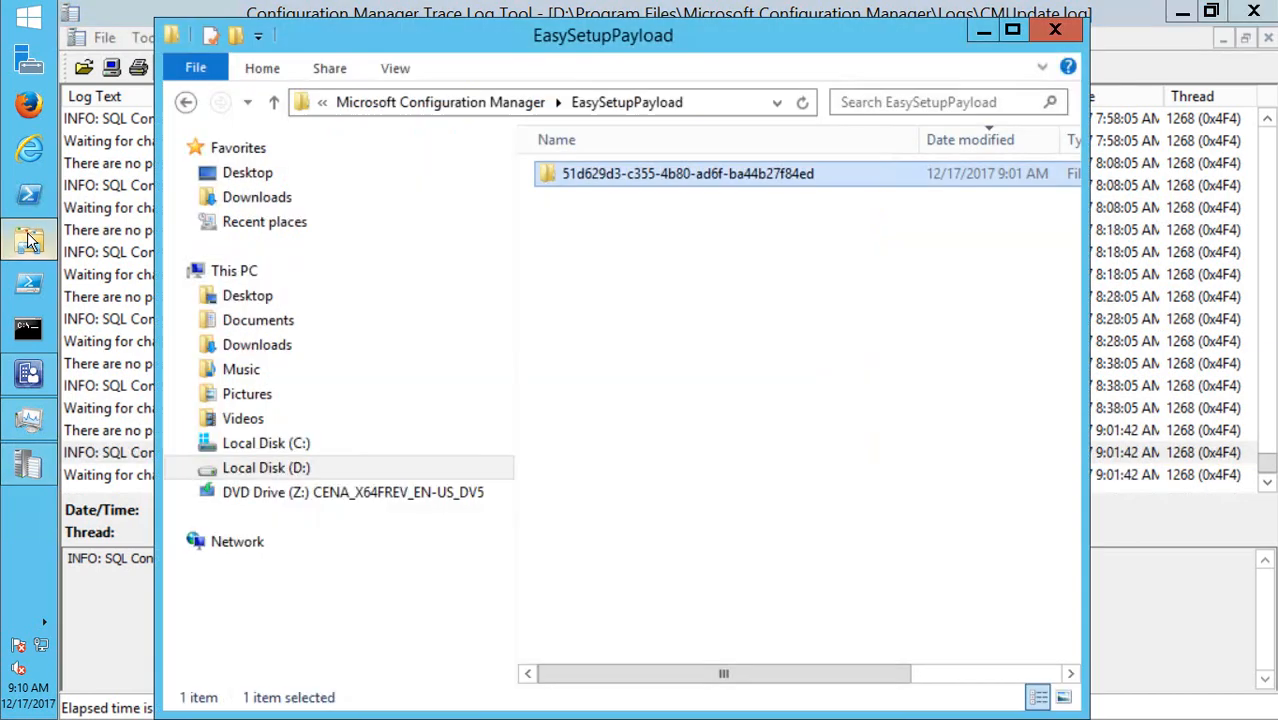
{"action": "left_click", "coordinate": [250, 450]}
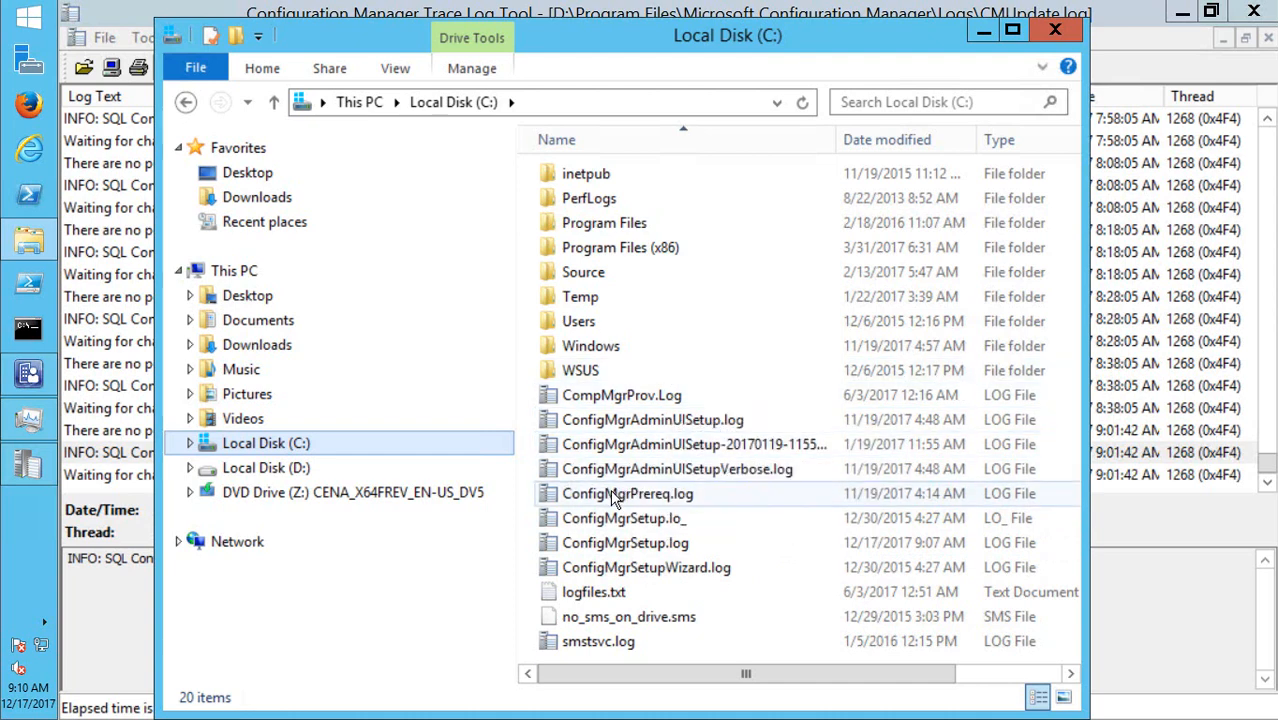
{"action": "double_click", "coordinate": [648, 494]}
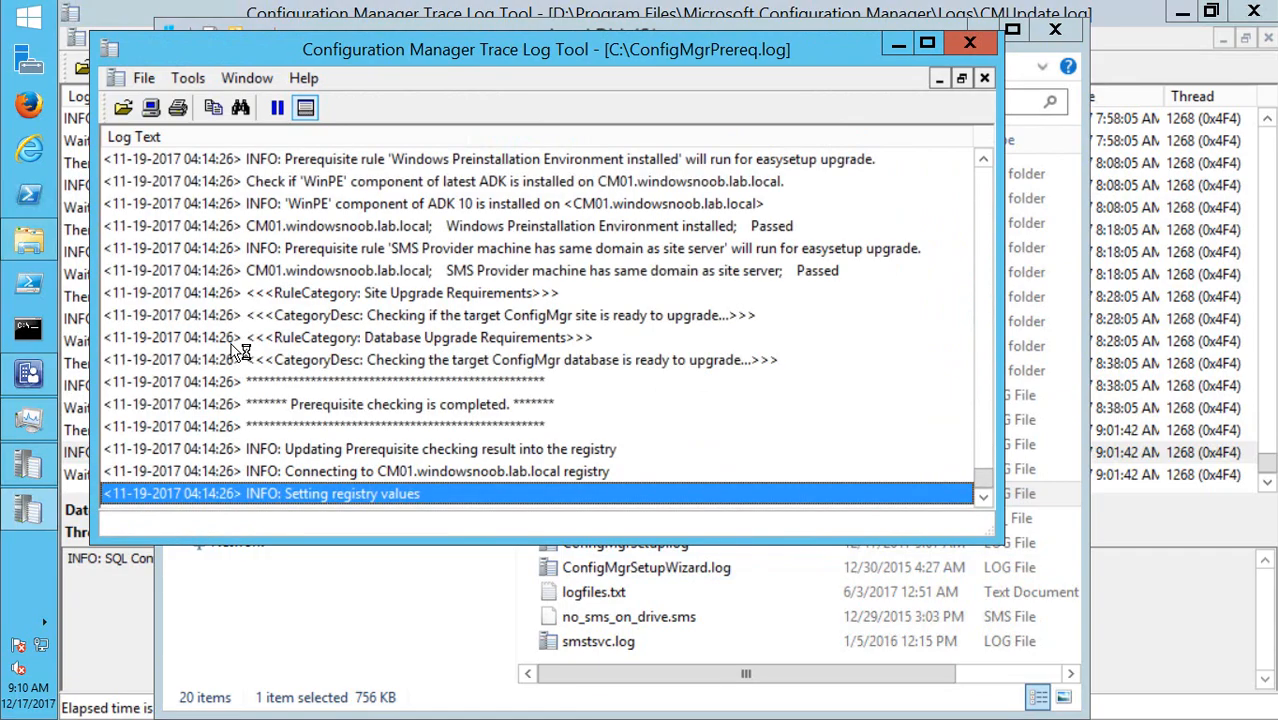
- Examine the prerequisite entries in ConfigMgrPrereq.log, including the highlighted Windows Failover Cluster lines and the last entry
{"action": "left_click", "coordinate": [362, 400]}
{"action": "scroll", "coordinate": [330, 447], "scroll_direction": "up", "scroll_amount": 5}
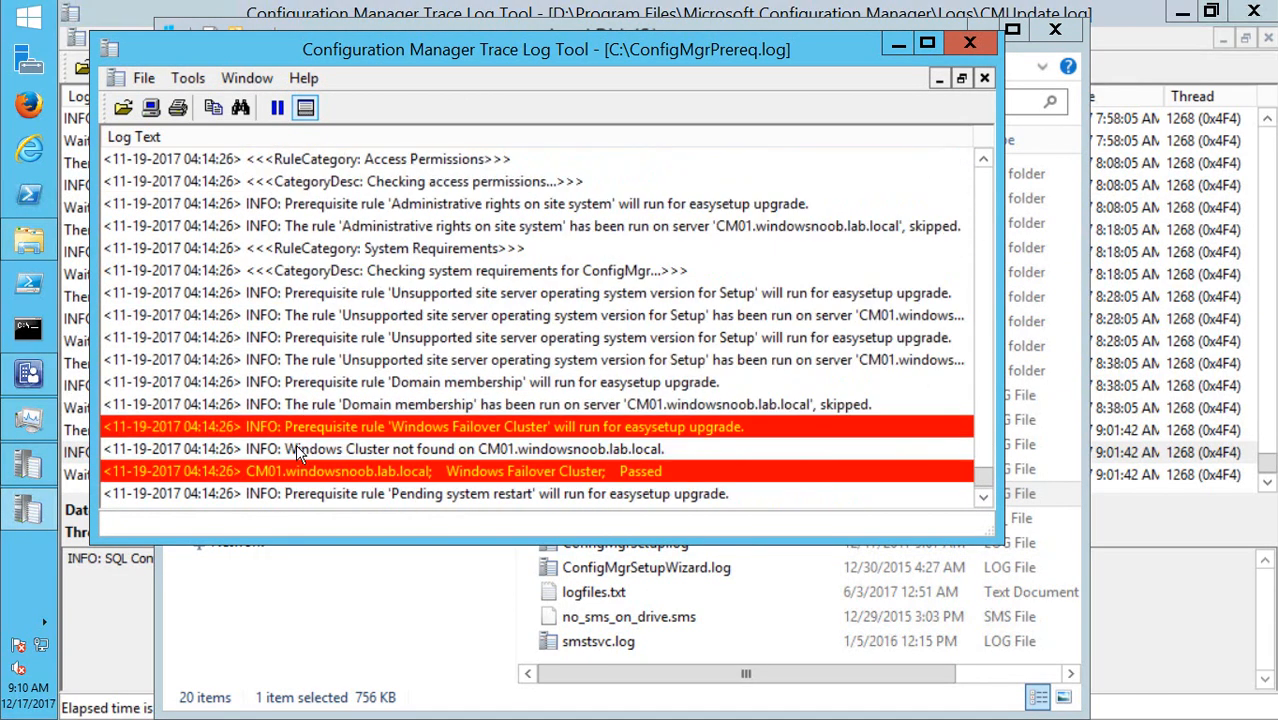
{"action": "scroll", "coordinate": [270, 440], "scroll_direction": "down", "scroll_amount": 4}
{"action": "scroll", "coordinate": [220, 430], "scroll_direction": "up", "scroll_amount": 2}
{"action": "scroll", "coordinate": [212, 428], "scroll_direction": "up", "scroll_amount": 3}
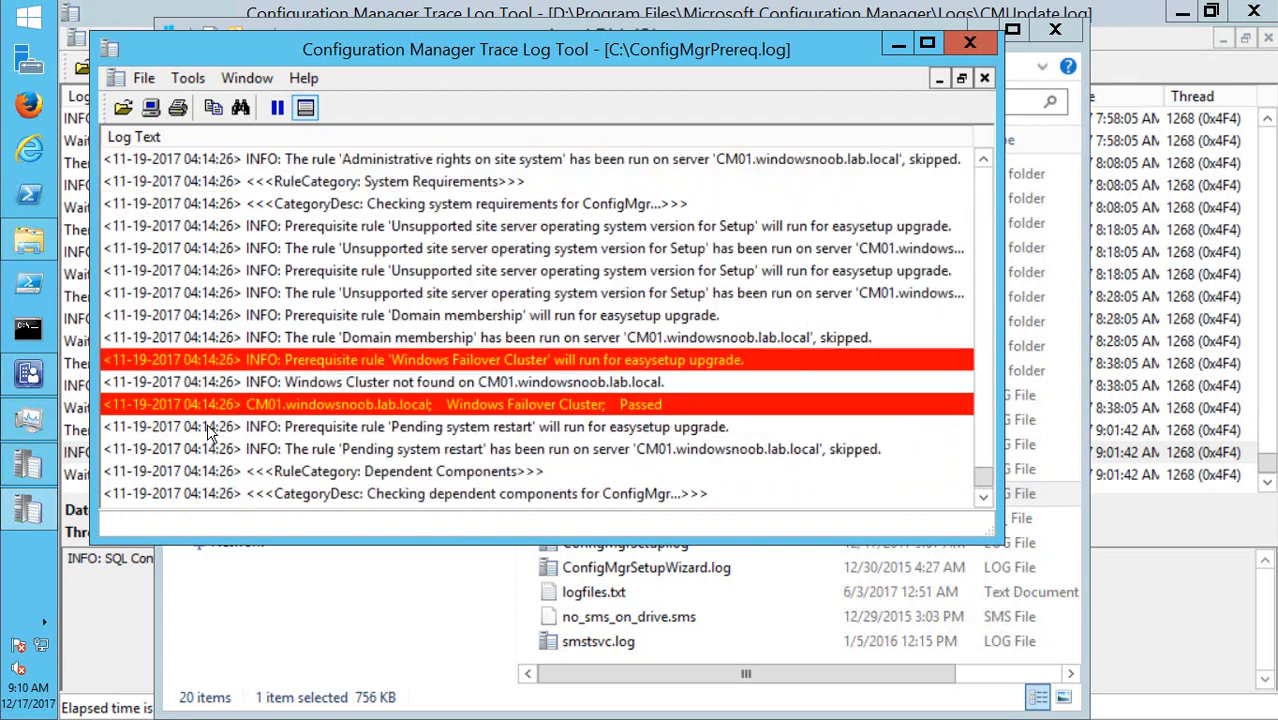
{"action": "left_click", "coordinate": [435, 340]}
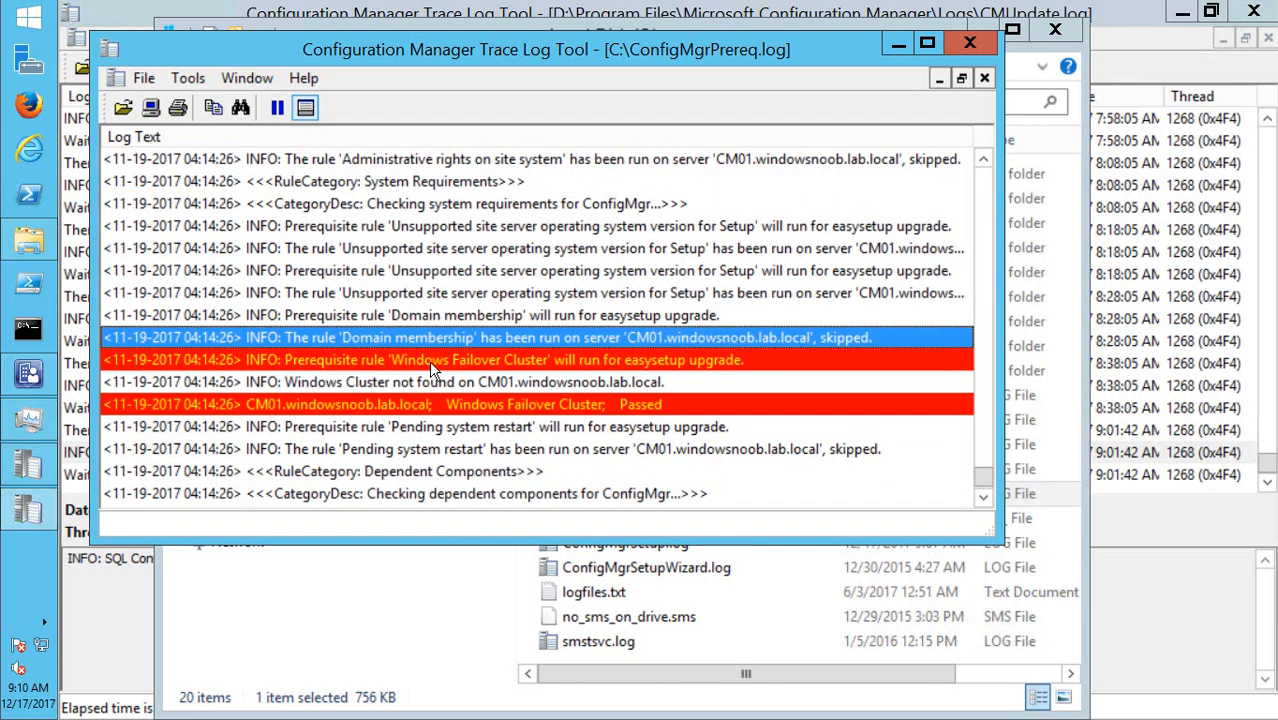
{"action": "left_click", "coordinate": [400, 361]}
{"action": "left_click", "coordinate": [358, 404]}
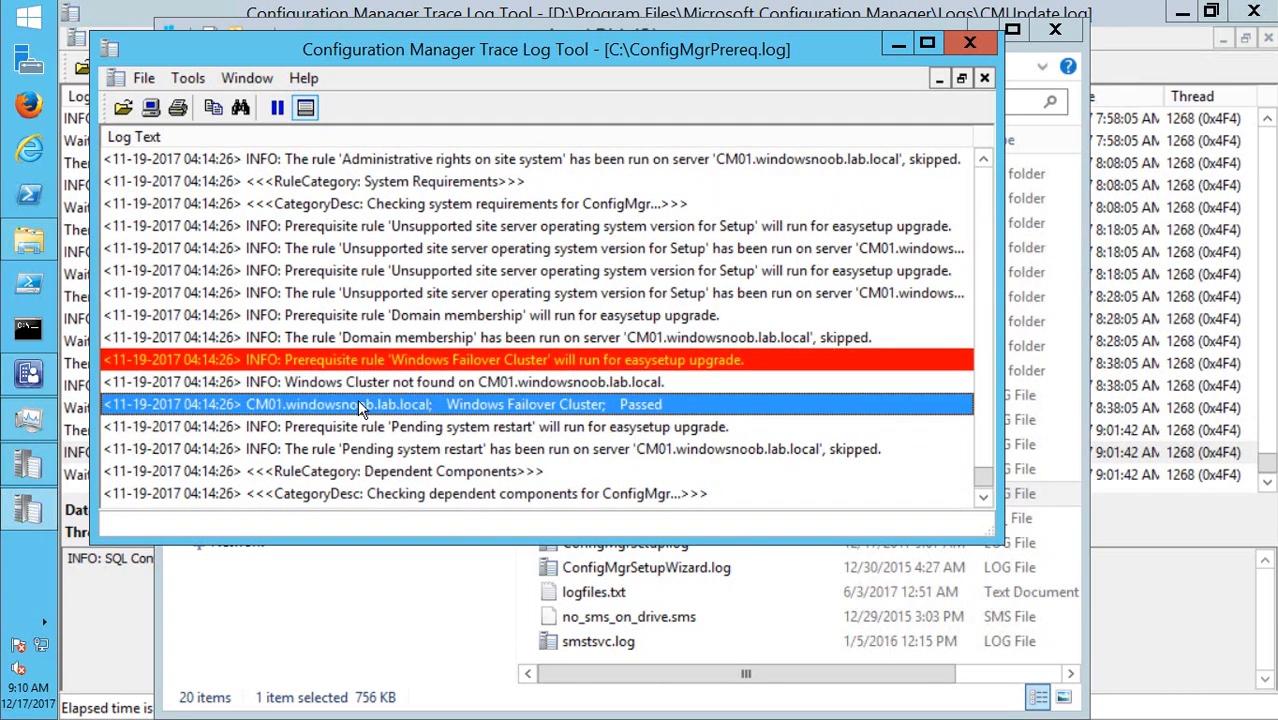
{"action": "scroll", "coordinate": [258, 460], "scroll_direction": "down", "scroll_amount": 5}
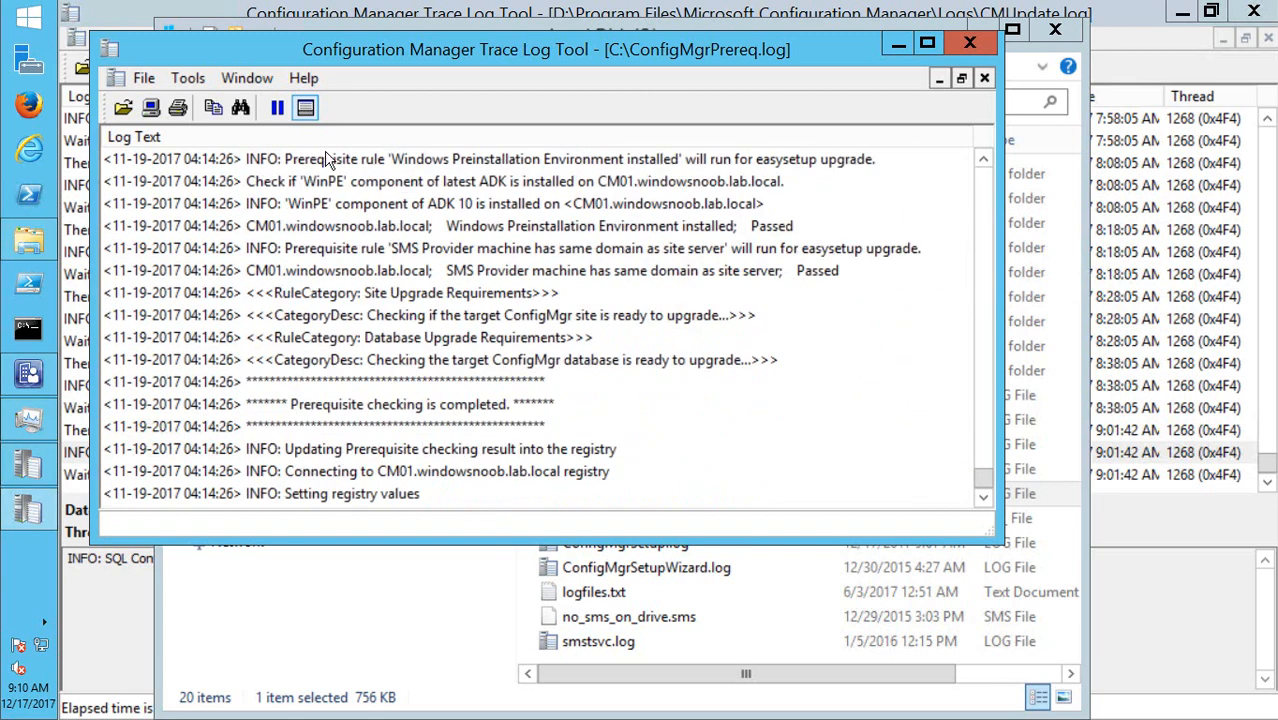
{"action": "left_click", "coordinate": [203, 493]}
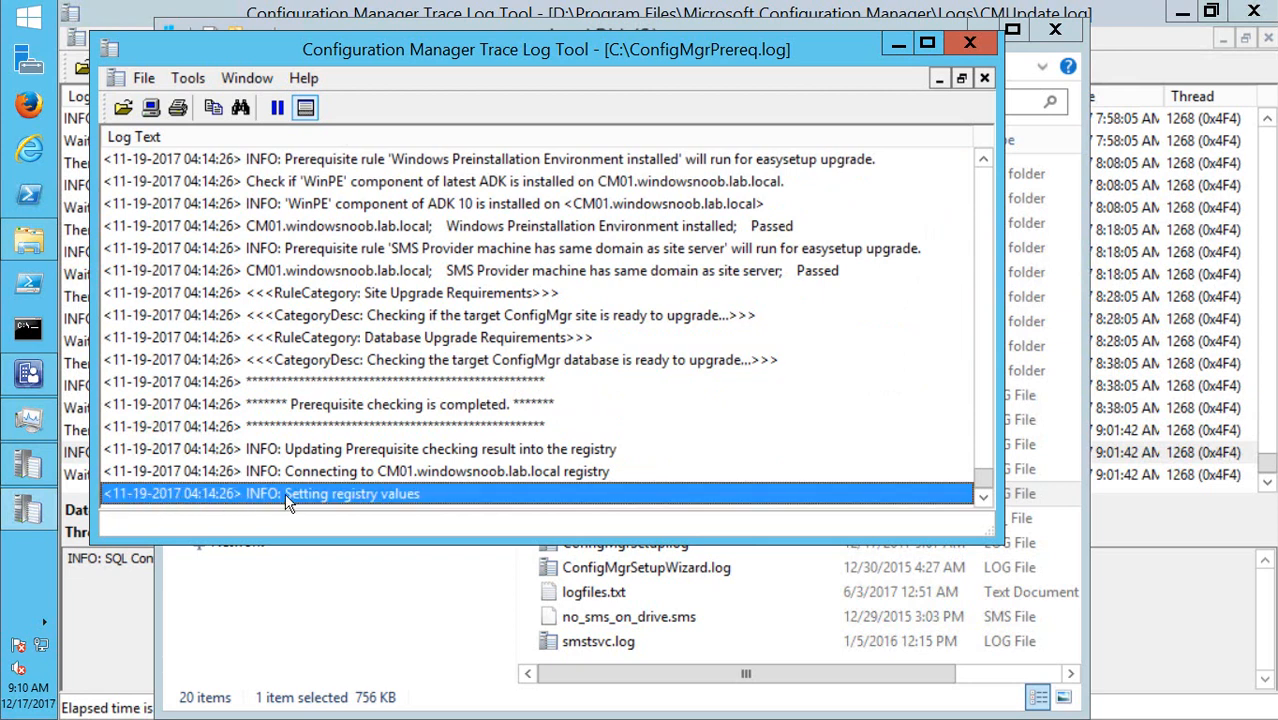
- Open ConfigMgrSetup.log from Local Disk (C:), then check the last entry in CMUpdate.log
{"action": "left_click", "coordinate": [900, 41]}
{"action": "double_click", "coordinate": [632, 543]}
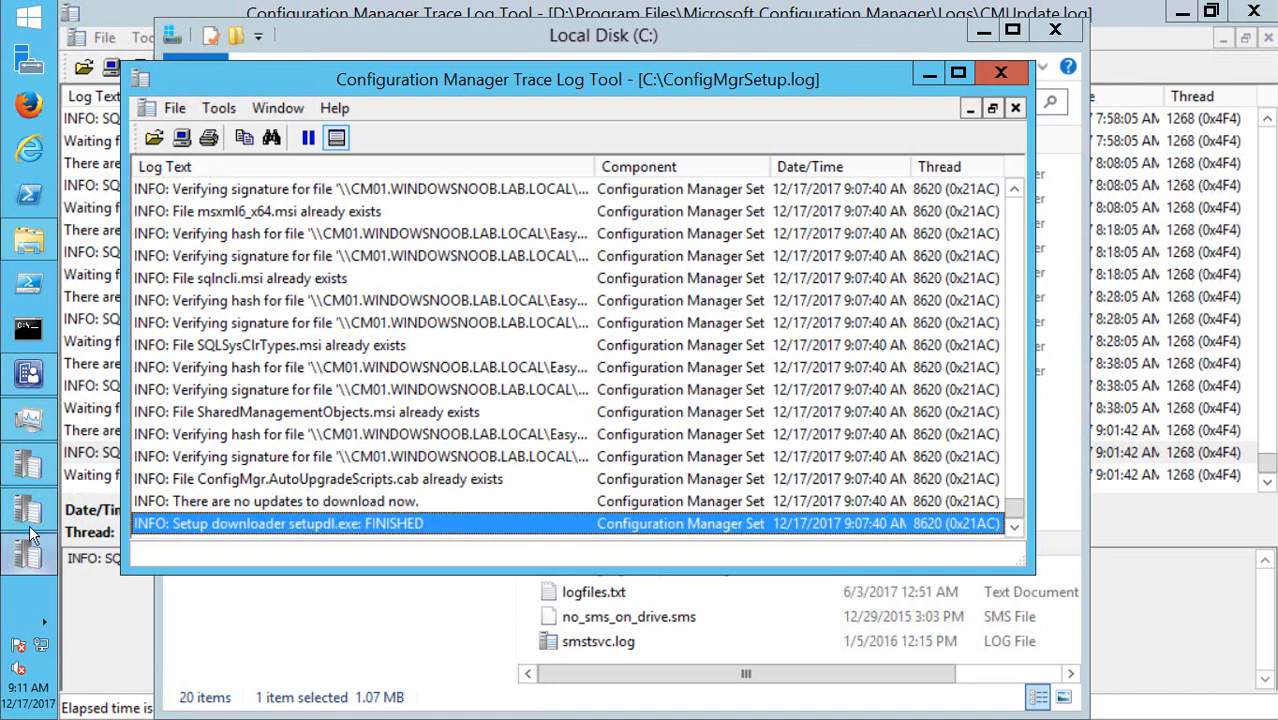
{"action": "left_click", "coordinate": [24, 463]}
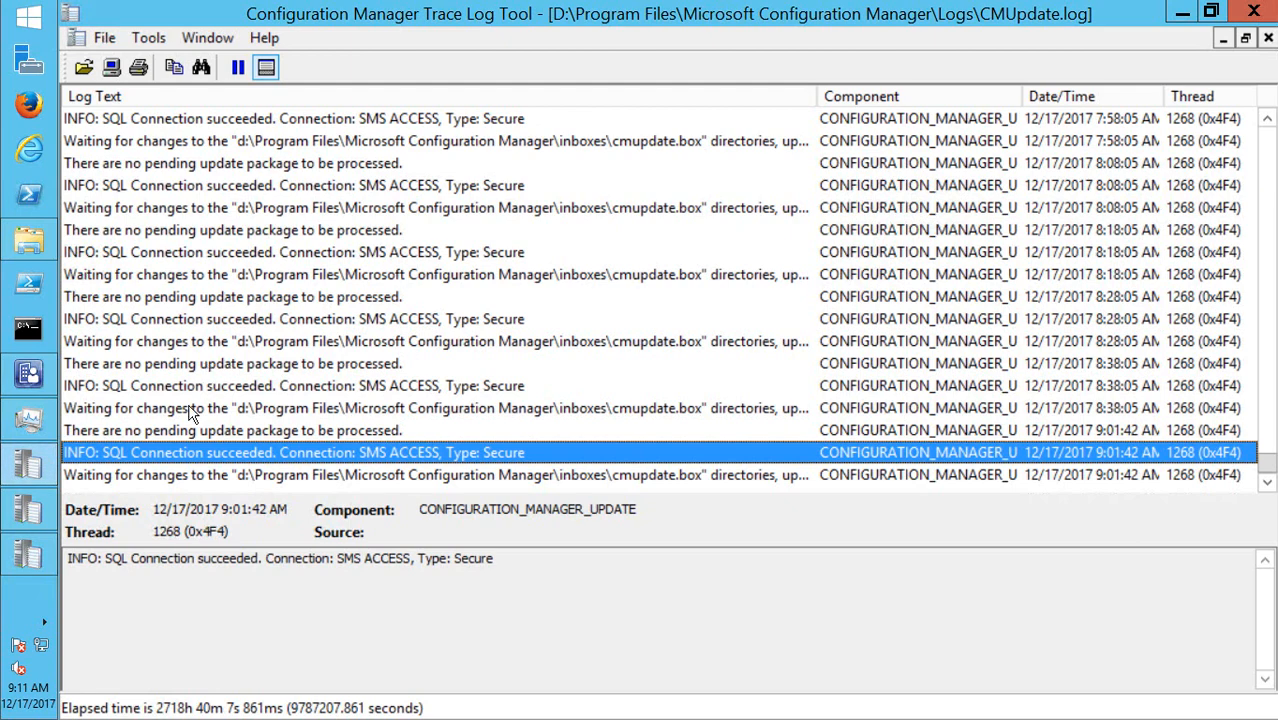
{"action": "left_click", "coordinate": [137, 481]}
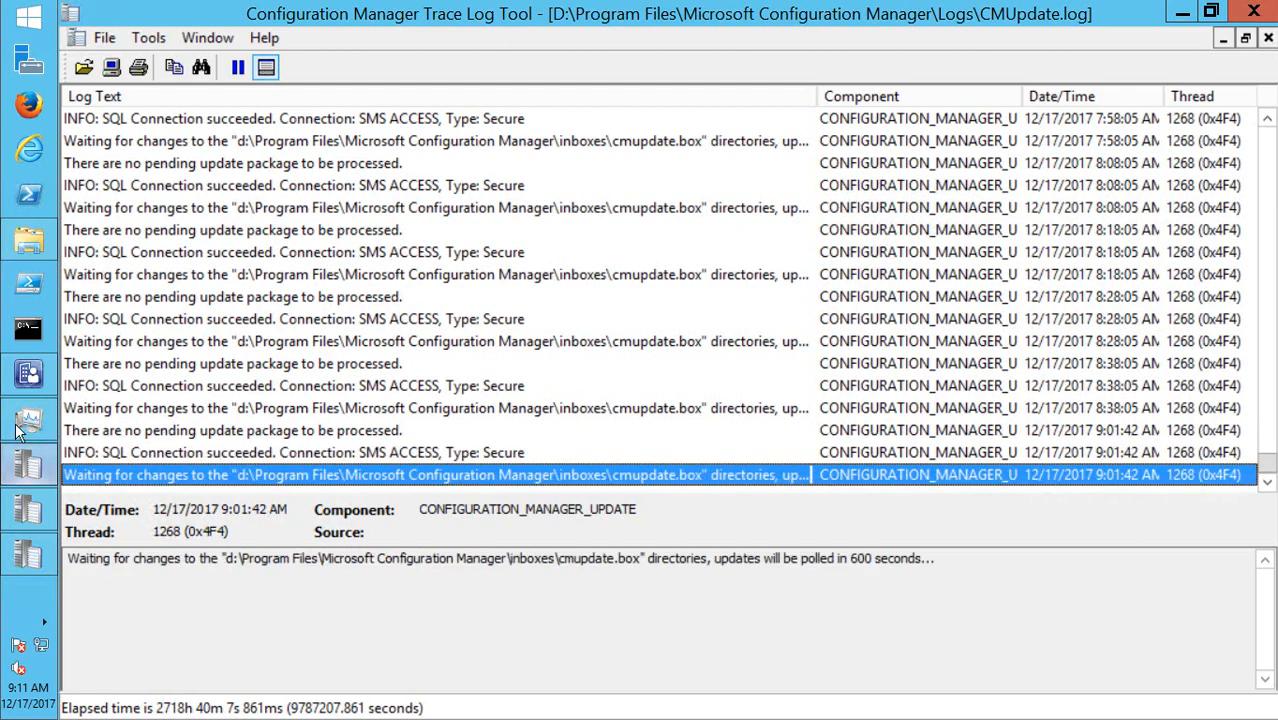
- Switch to the Configuration Manager console and open the detailed installation status of the Technical Preview 1712 update for site P01
{"action": "left_click", "coordinate": [28, 374]}
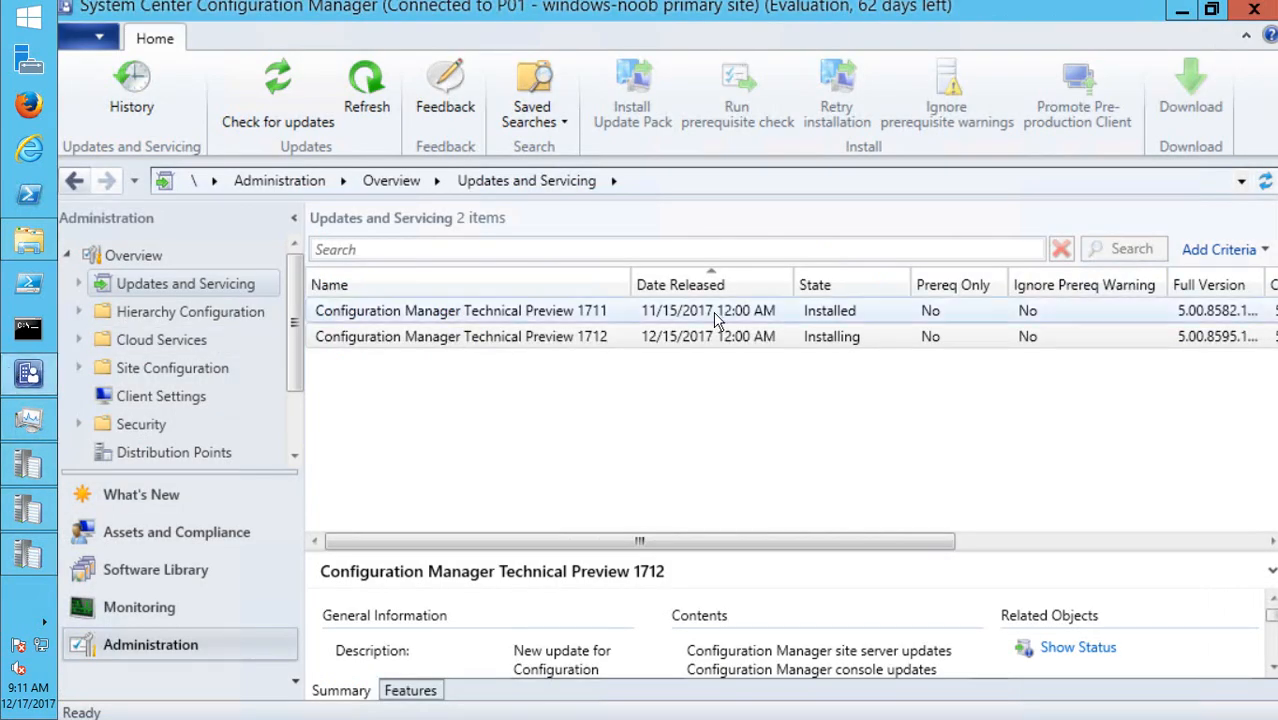
{"action": "left_click", "coordinate": [1085, 651]}
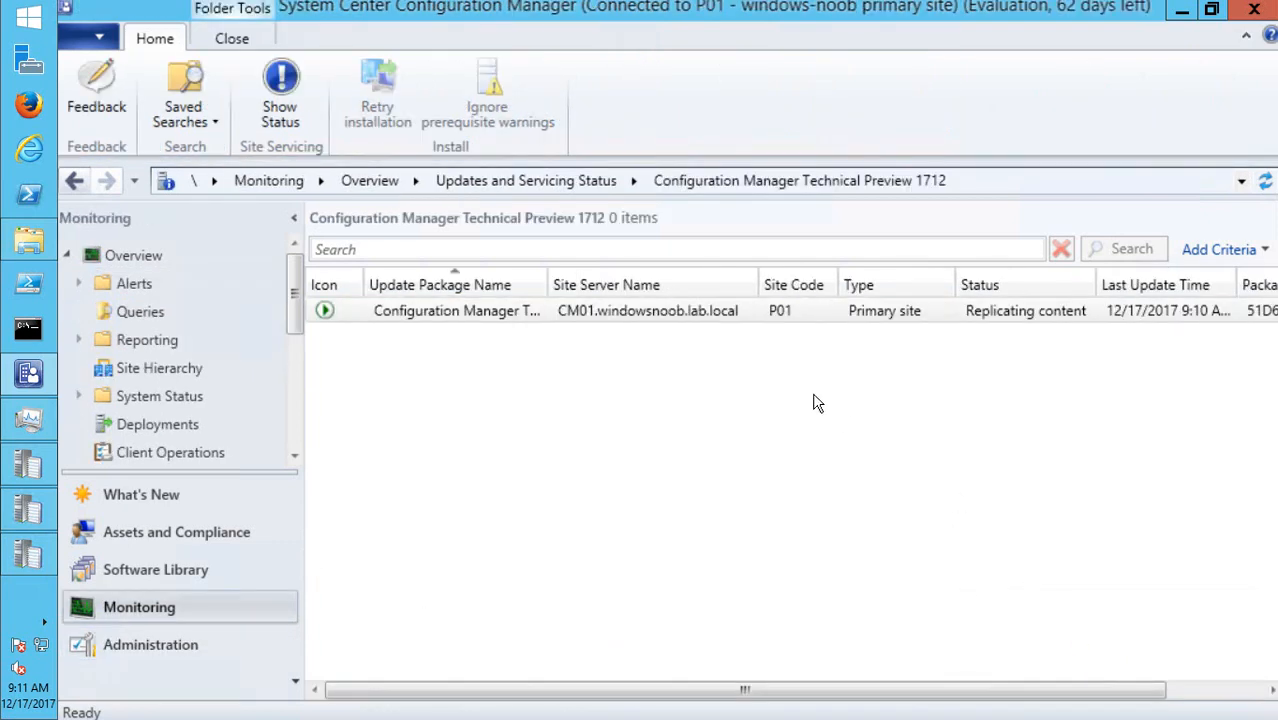
{"action": "right_click", "coordinate": [853, 311]}
{"action": "left_click", "coordinate": [900, 324]}
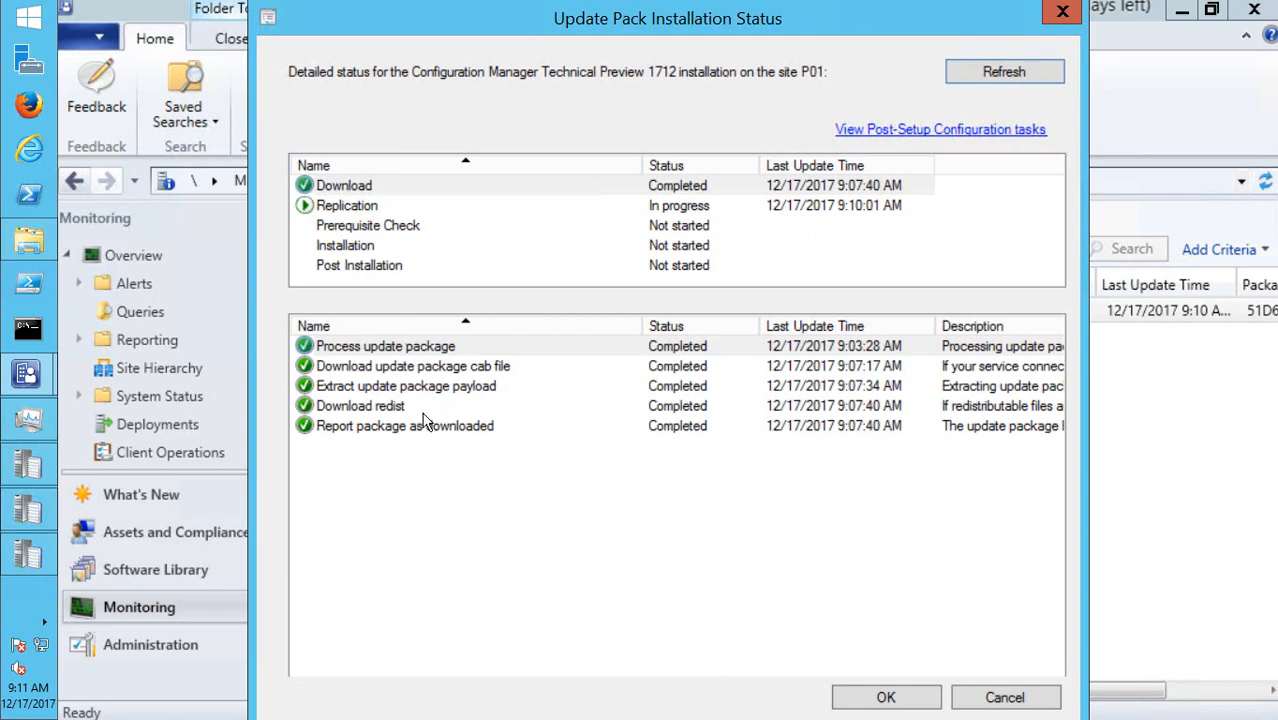
- Examine the Replication stage's tasks, including Update content library, and refresh the installation status
{"action": "left_click", "coordinate": [416, 203]}
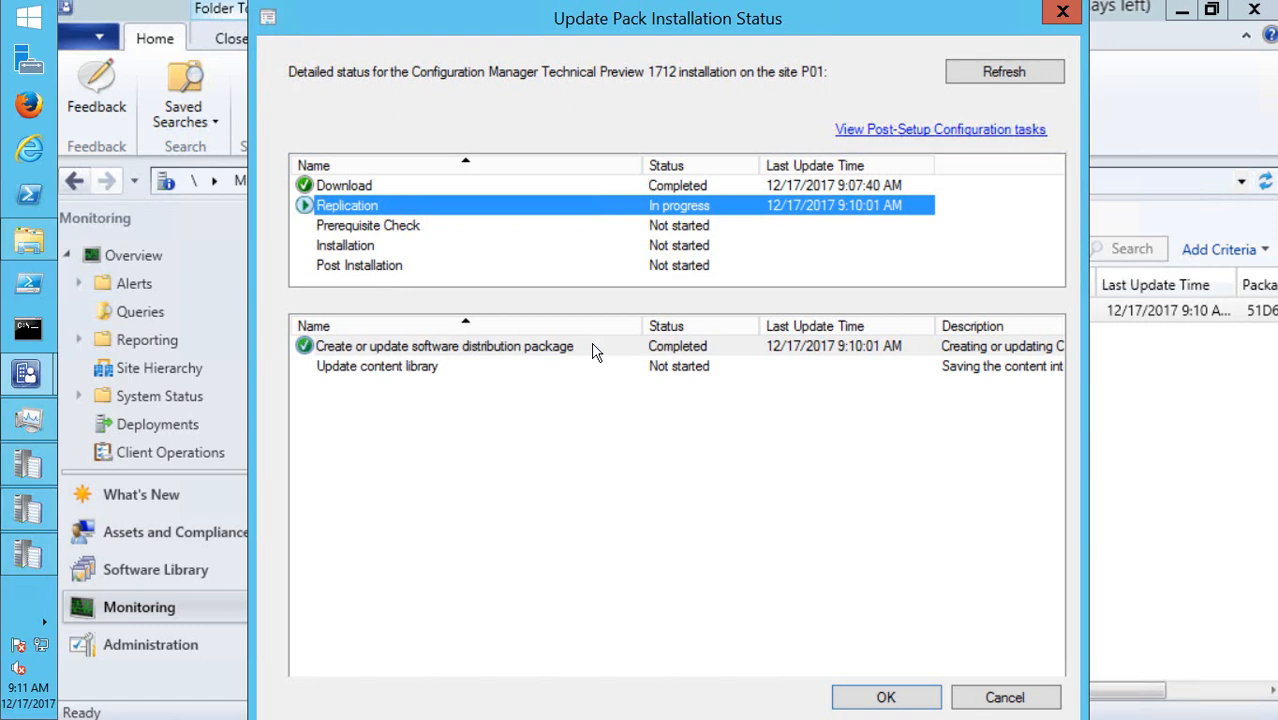
{"action": "left_click", "coordinate": [422, 368]}
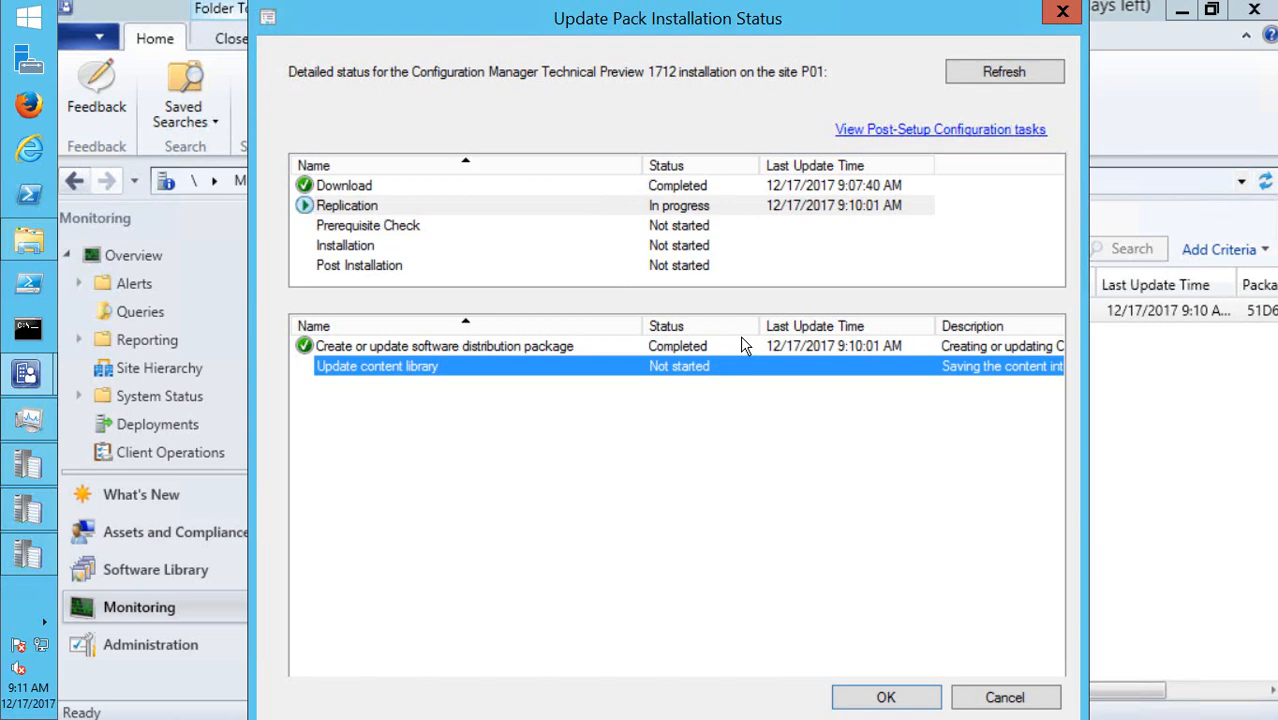
{"action": "left_click", "coordinate": [998, 74]}
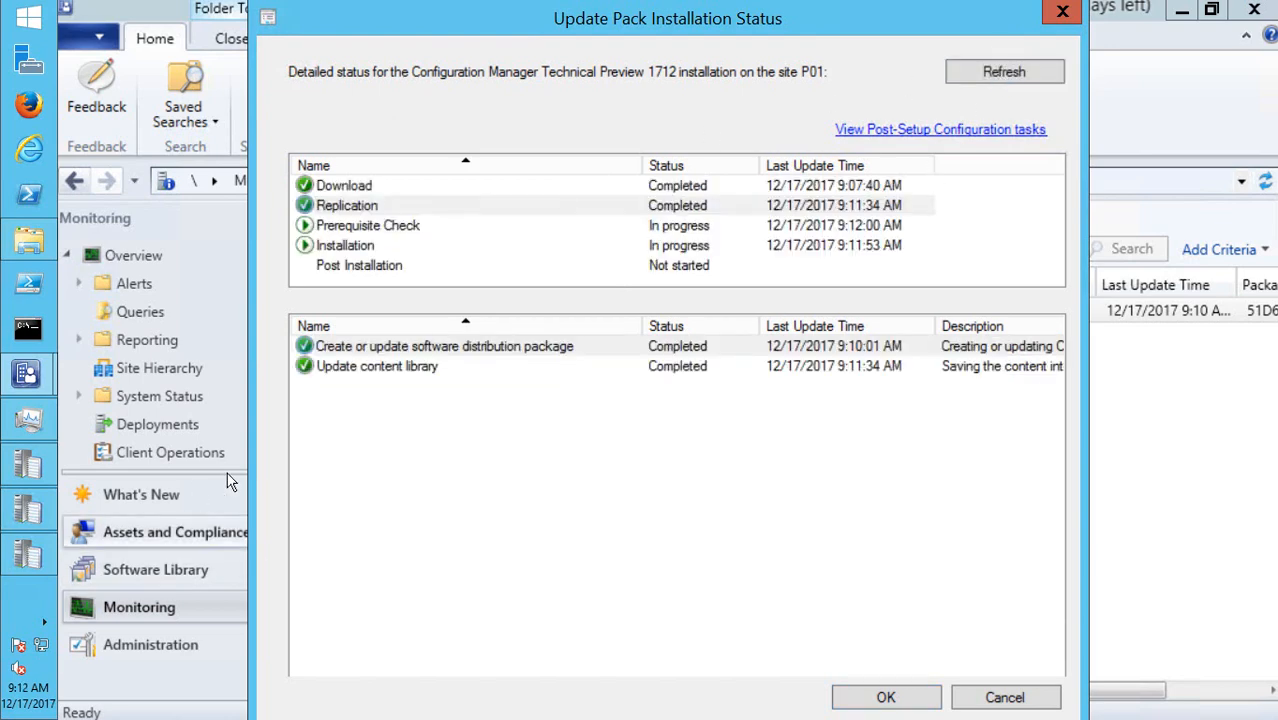
{"action": "left_click", "coordinate": [597, 367]}
- Examine the list of individual checks under the Prerequisite Check stage
{"action": "left_click", "coordinate": [412, 238]}
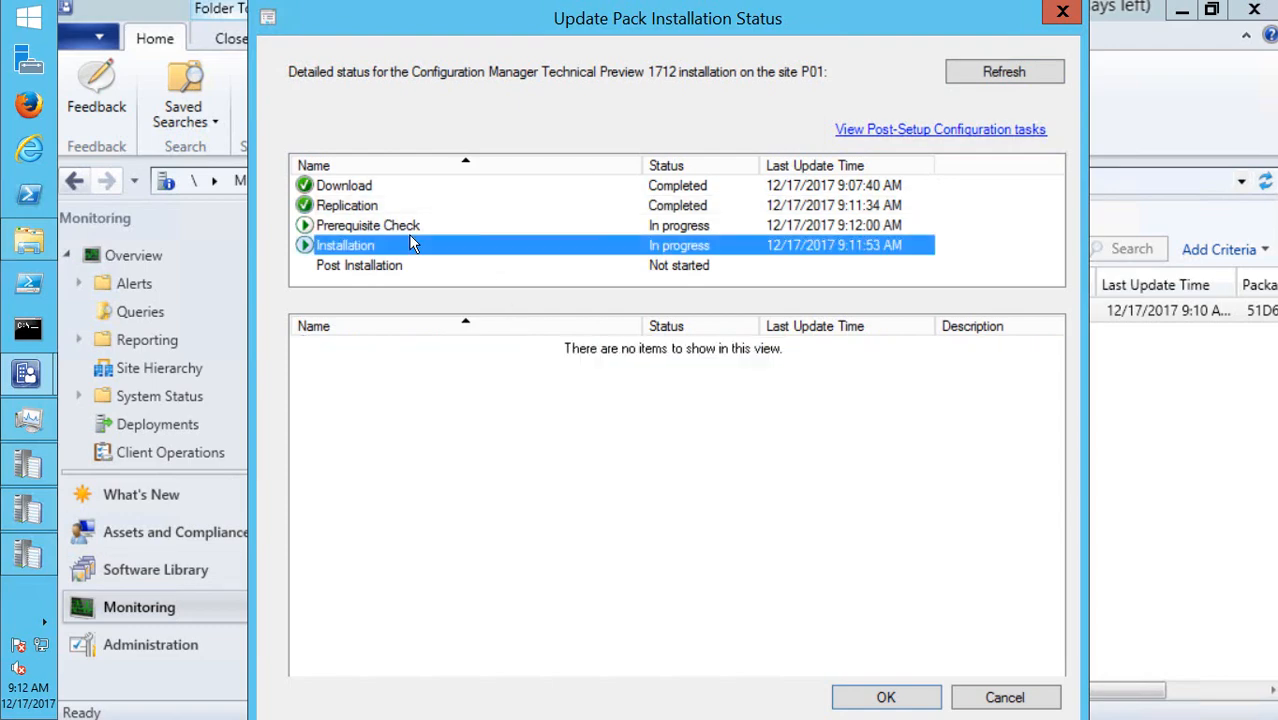
{"action": "left_click", "coordinate": [409, 229]}
{"action": "left_click", "coordinate": [558, 494]}
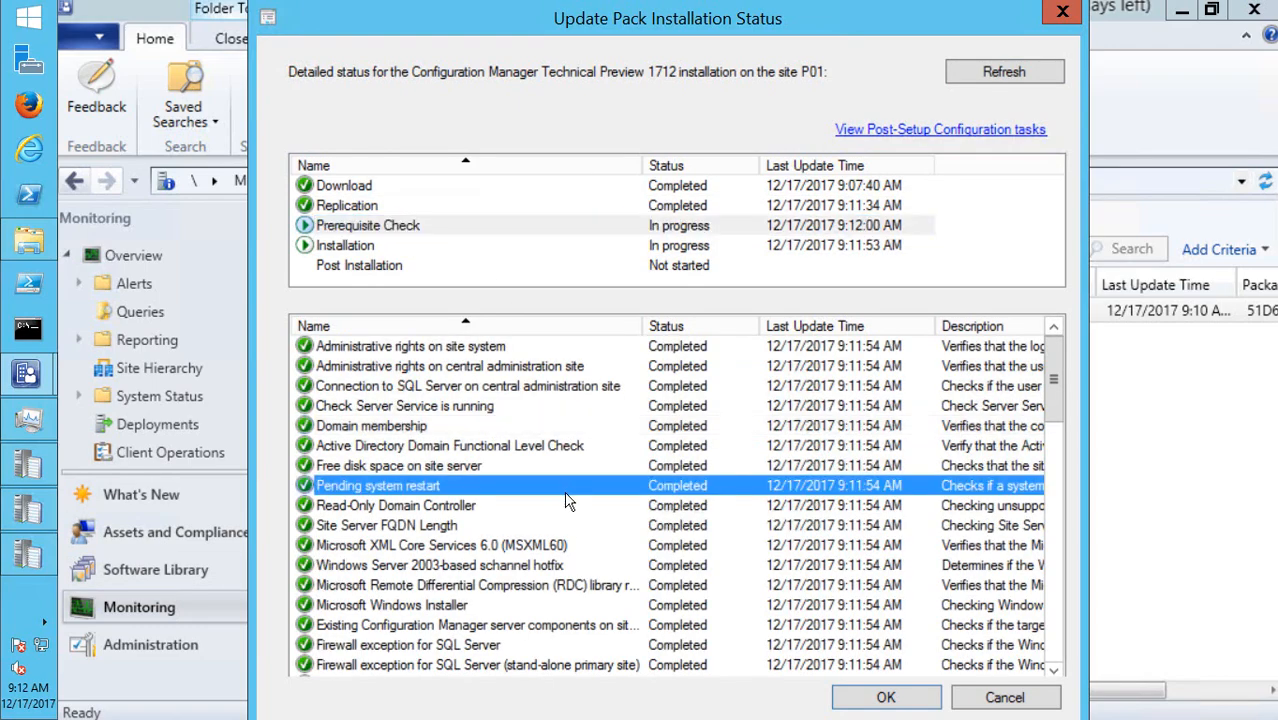
{"action": "scroll", "coordinate": [558, 500], "scroll_direction": "down", "scroll_amount": 6}
{"action": "scroll", "coordinate": [500, 640], "scroll_direction": "up", "scroll_amount": 6}
{"action": "scroll", "coordinate": [498, 620], "scroll_direction": "down", "scroll_amount": 10}
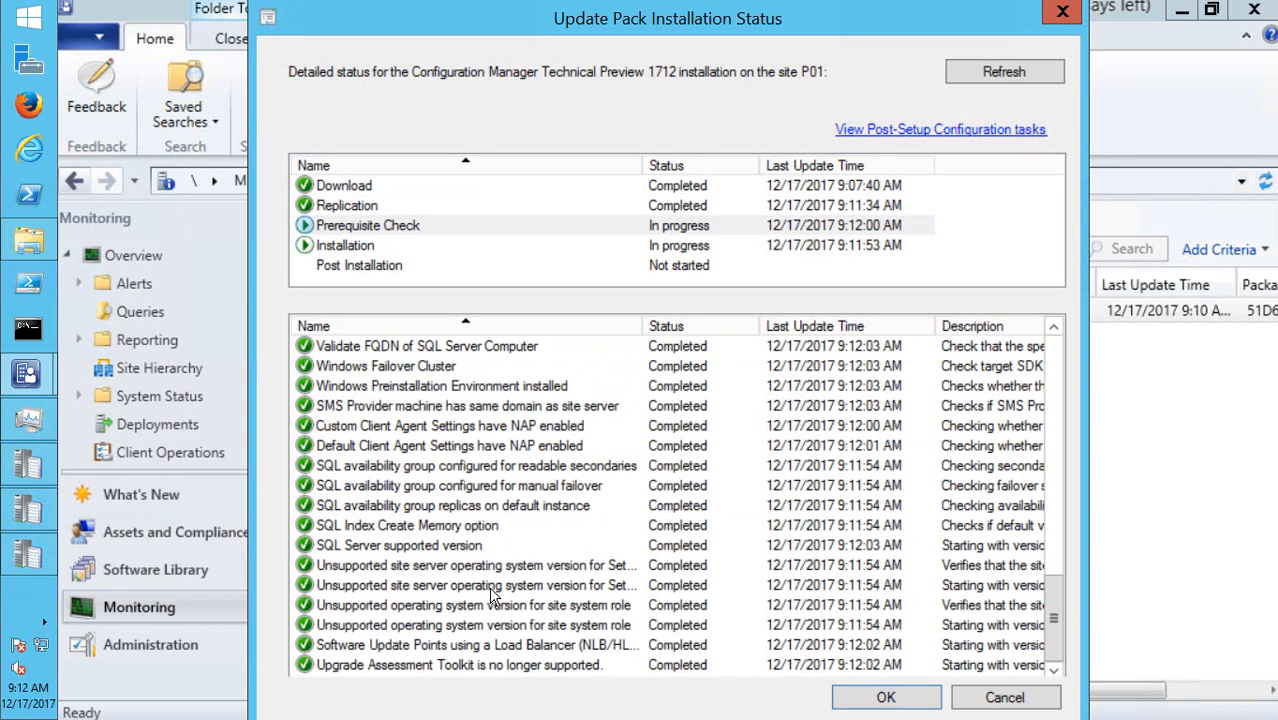
{"action": "scroll", "coordinate": [490, 595], "scroll_direction": "up", "scroll_amount": 8}
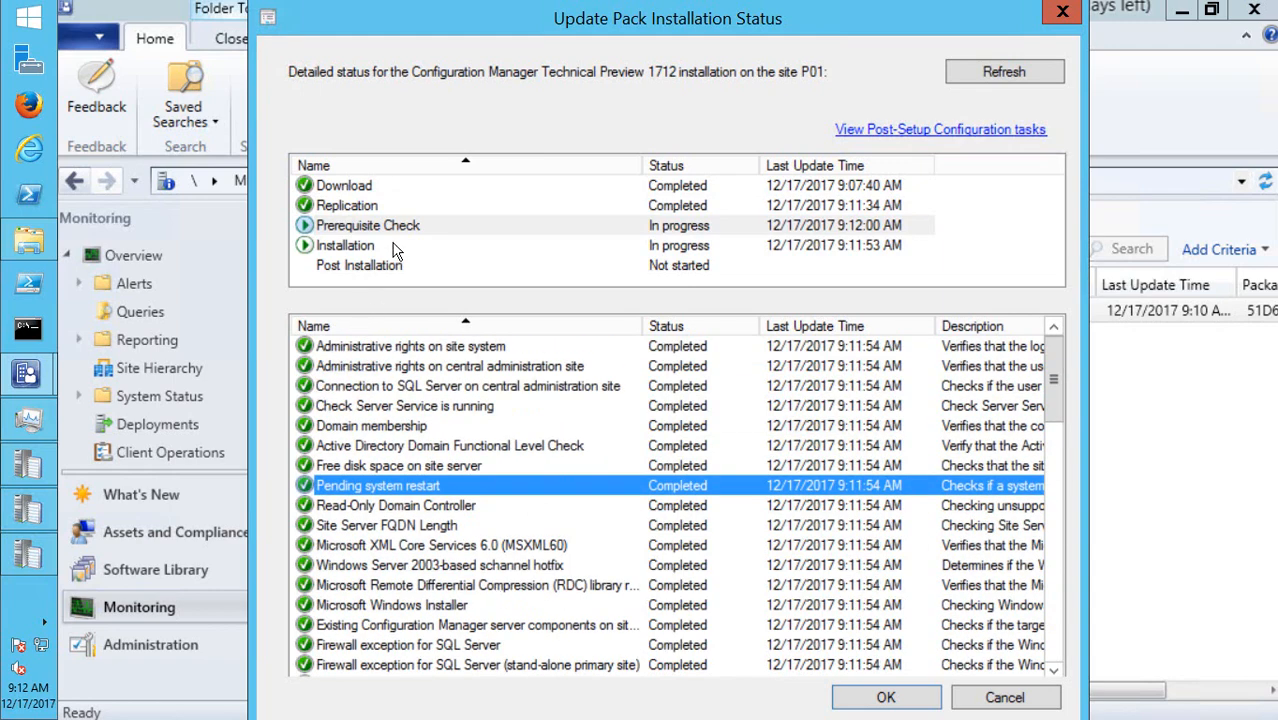
- Examine the Installation stage's tasks, including Extract Update package, and refresh the status
{"action": "left_click", "coordinate": [395, 250]}
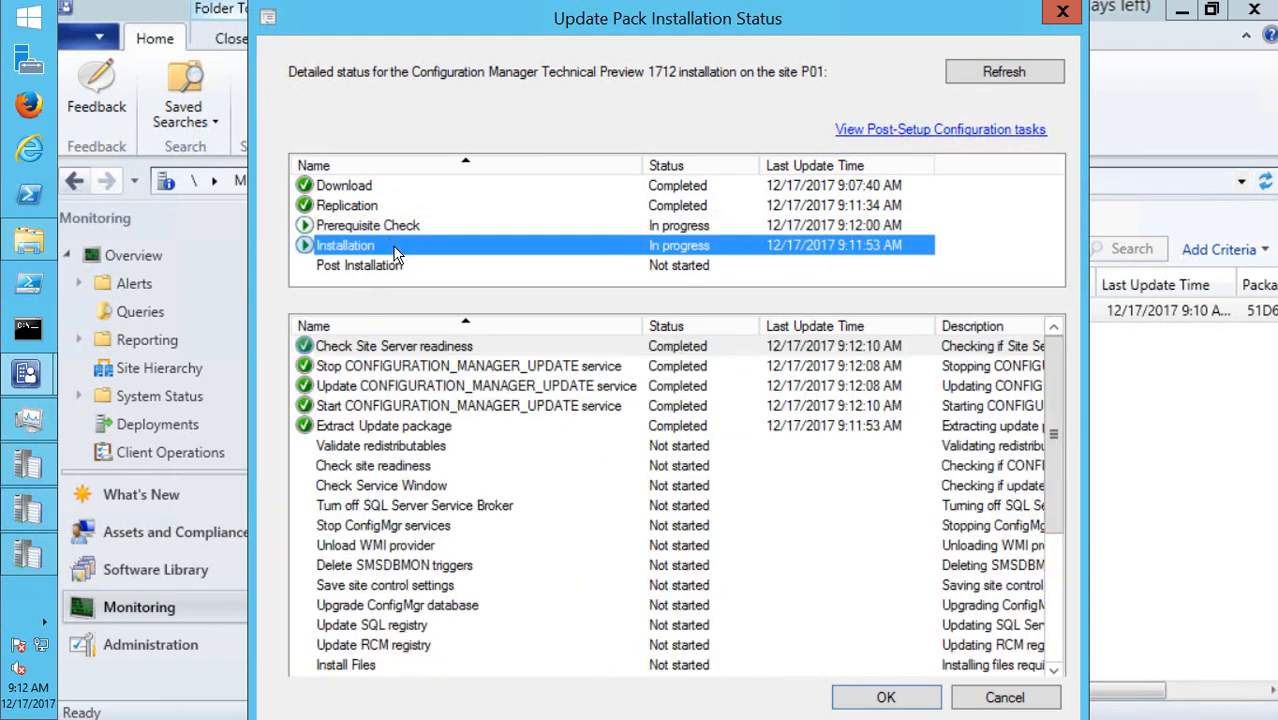
{"action": "left_click", "coordinate": [416, 426]}
{"action": "left_click", "coordinate": [1030, 75]}
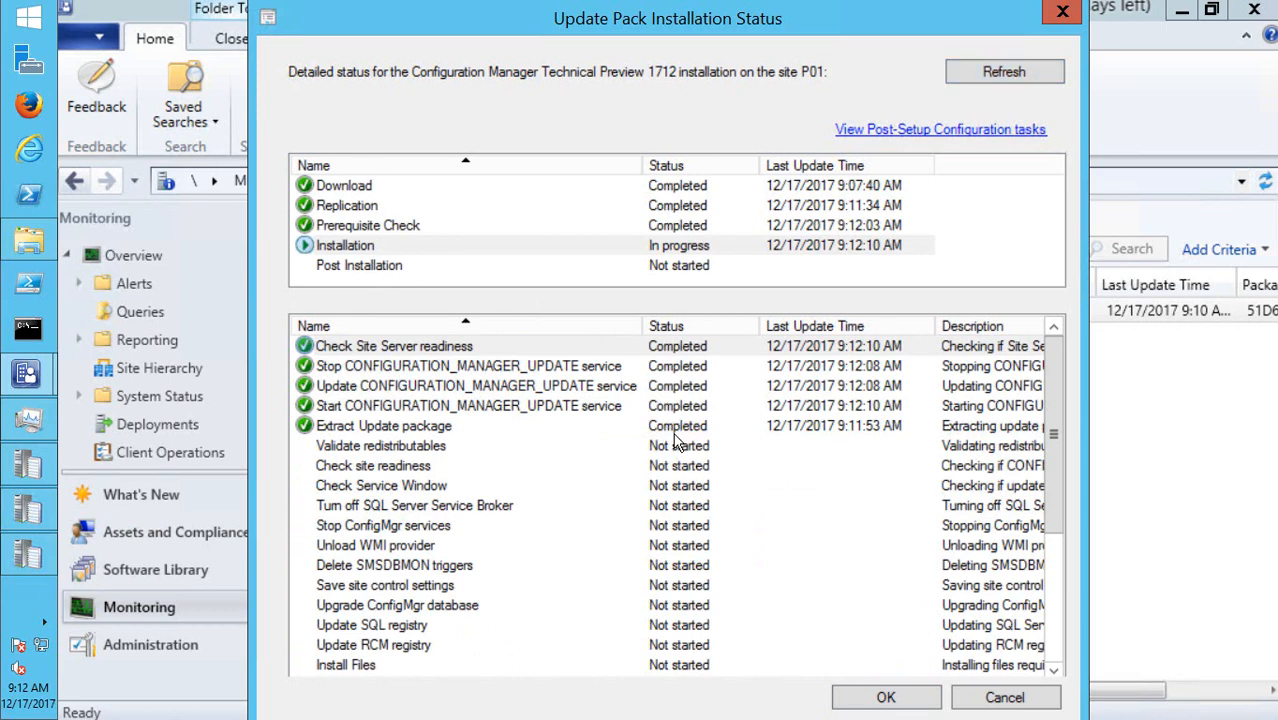
{"action": "left_click", "coordinate": [590, 426]}
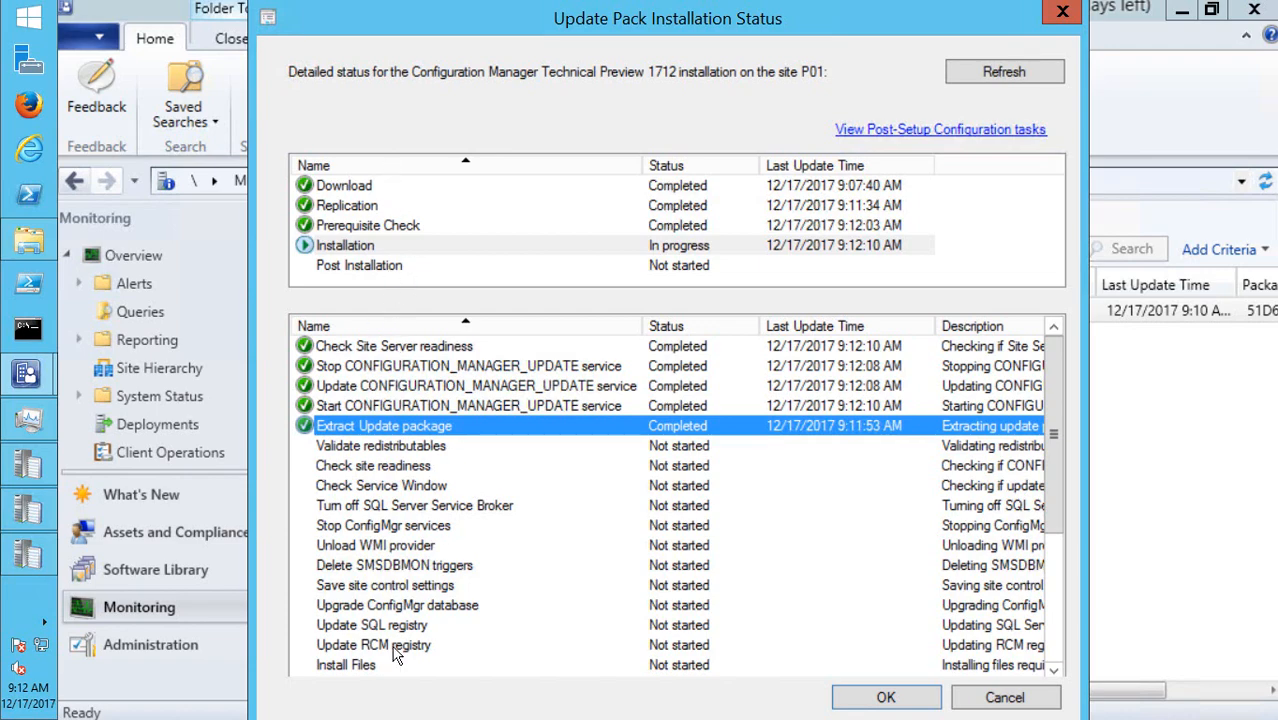
- Switch to CMUpdate.log in the Trace Log Tool and examine the earlier and latest update installation entries
{"action": "left_click", "coordinate": [25, 462]}
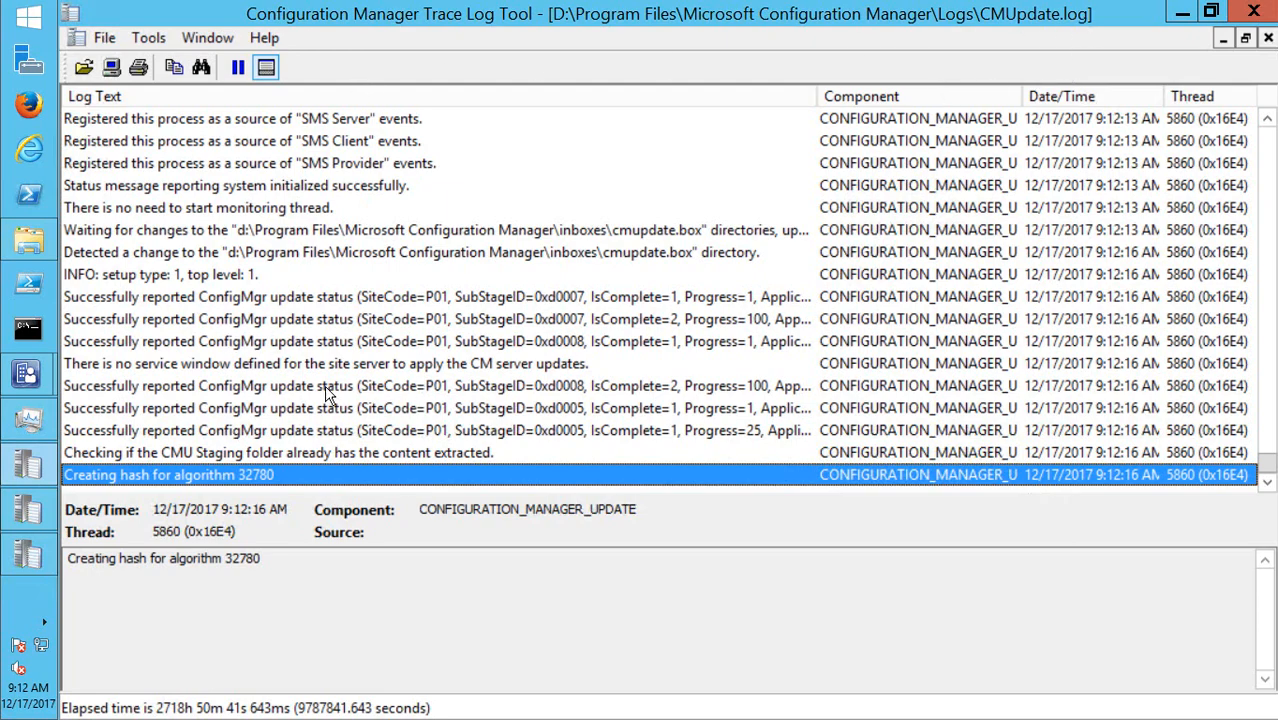
{"action": "scroll", "coordinate": [412, 340], "scroll_direction": "up", "scroll_amount": 10}
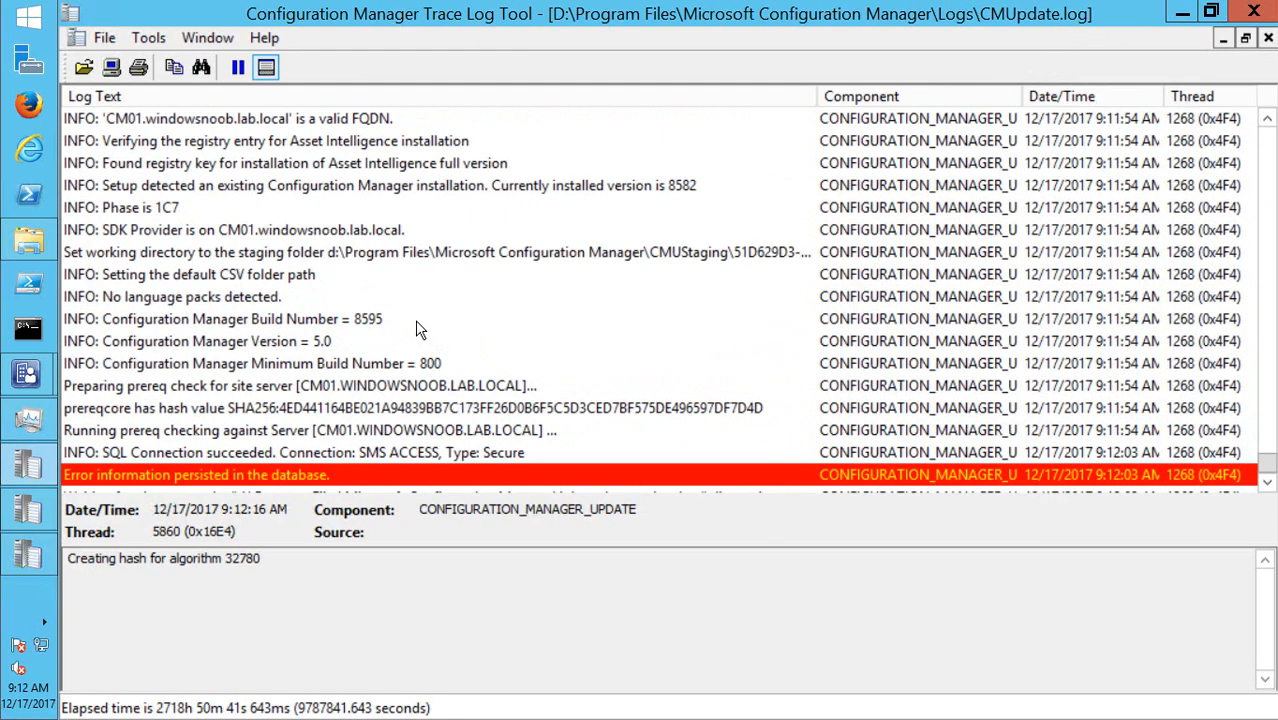
{"action": "scroll", "coordinate": [418, 330], "scroll_direction": "down", "scroll_amount": 6}
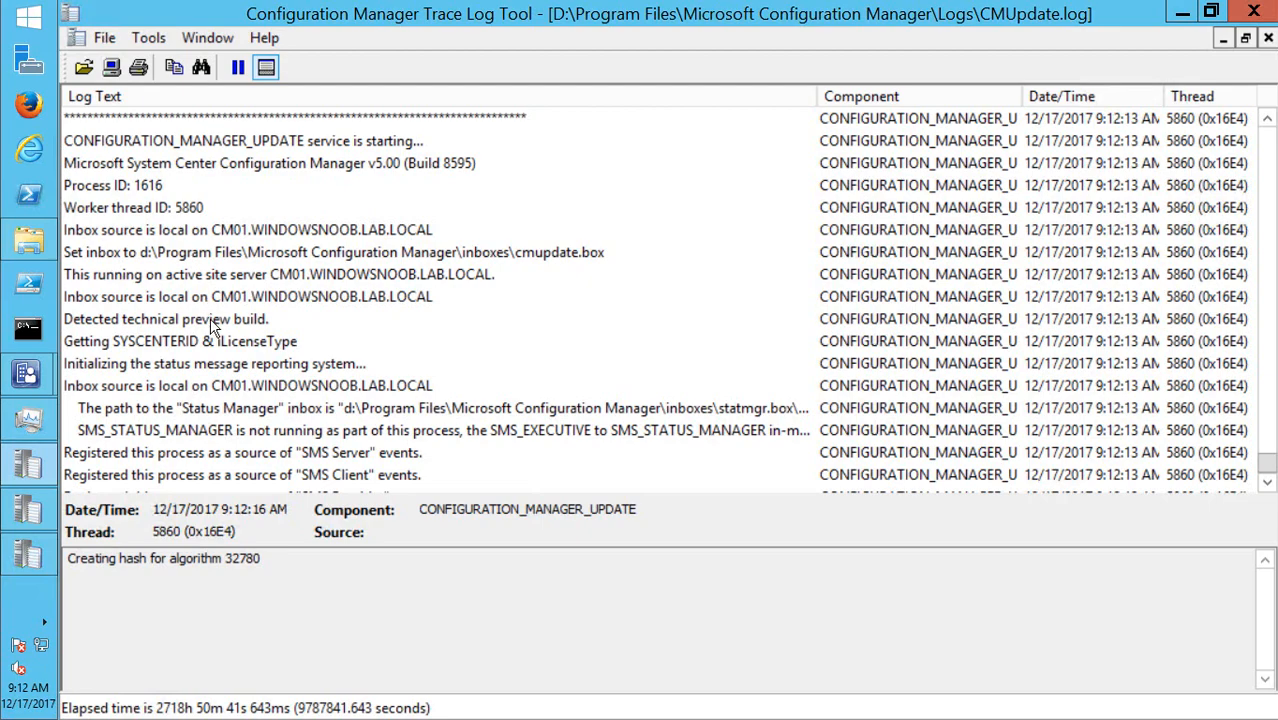
{"action": "left_click", "coordinate": [235, 296]}
{"action": "scroll", "coordinate": [370, 345], "scroll_direction": "down", "scroll_amount": 5}
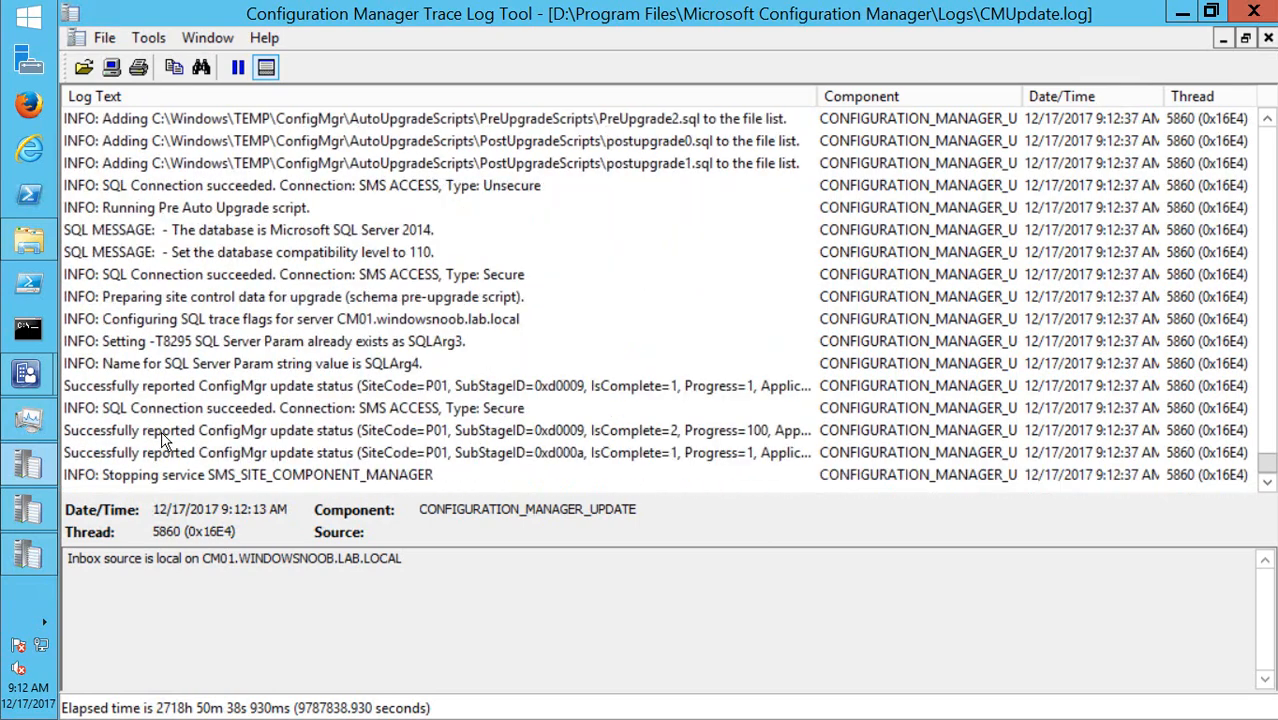
{"action": "left_click", "coordinate": [178, 455]}
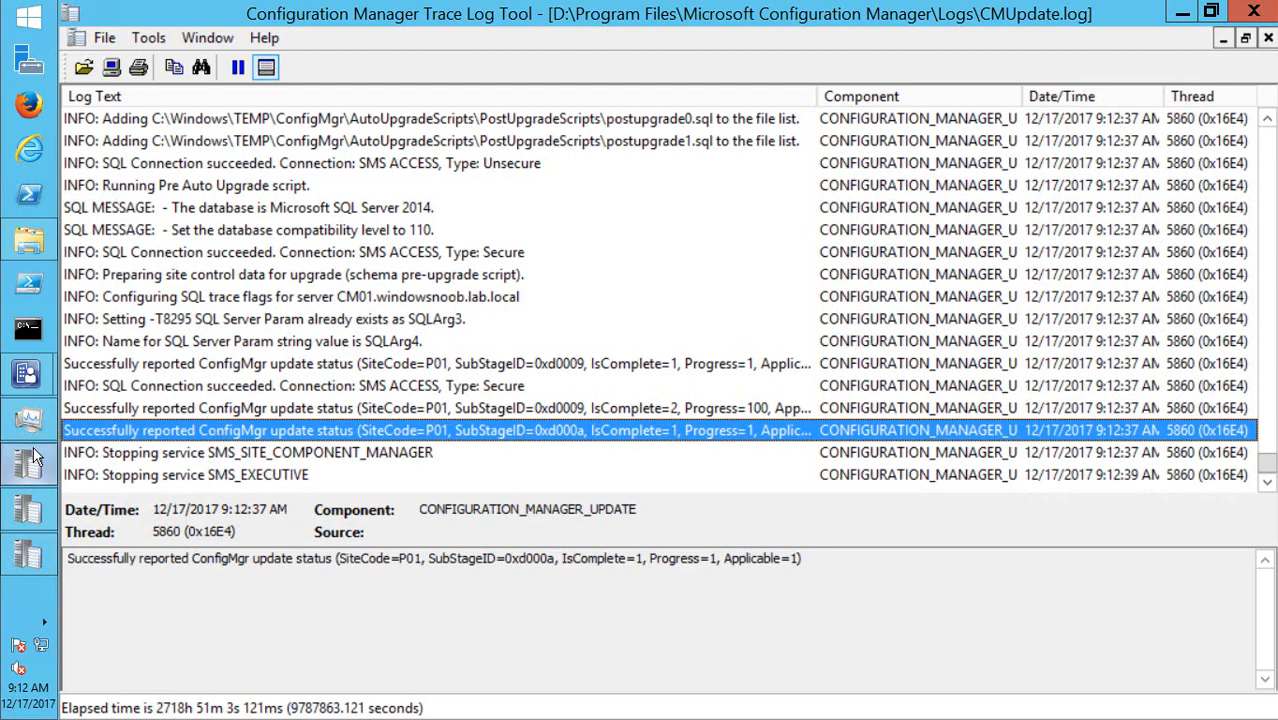
- Switch to ConfigMgrPrereq.log and examine the latest prerequisite check entries
{"action": "left_click", "coordinate": [29, 511]}
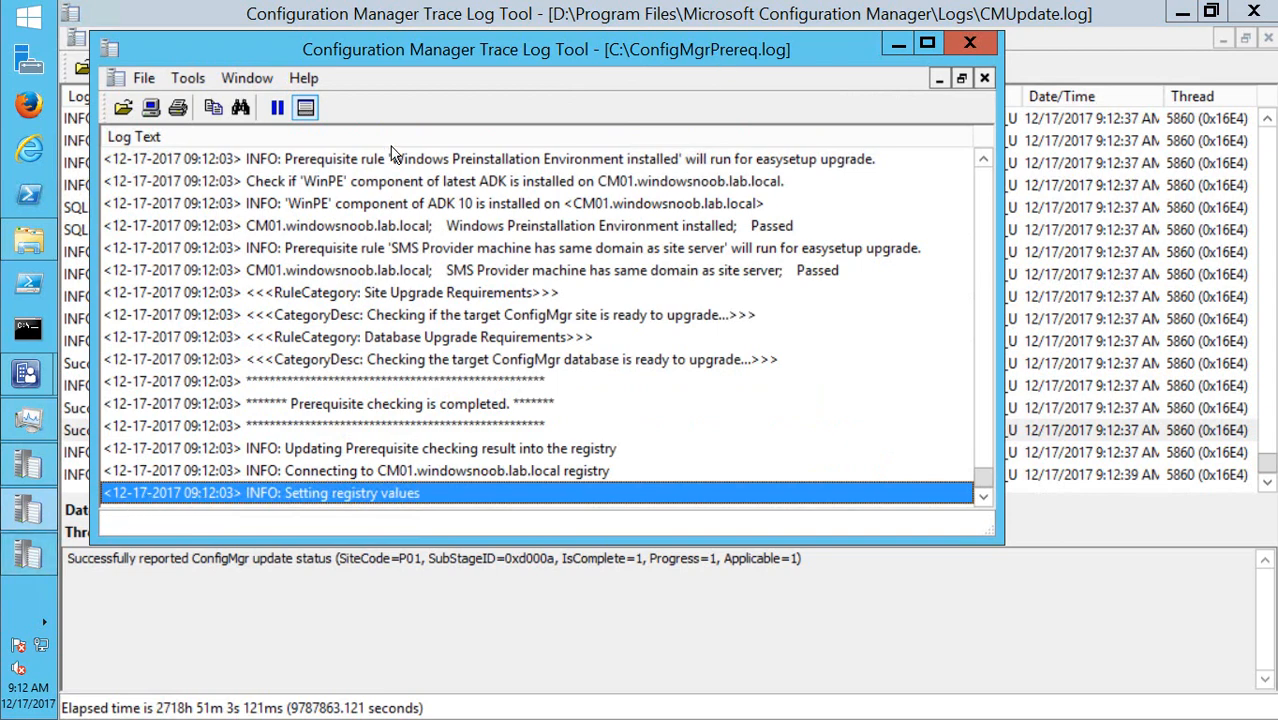
{"action": "left_click", "coordinate": [468, 316]}
{"action": "scroll", "coordinate": [497, 358], "scroll_direction": "up", "scroll_amount": 20}
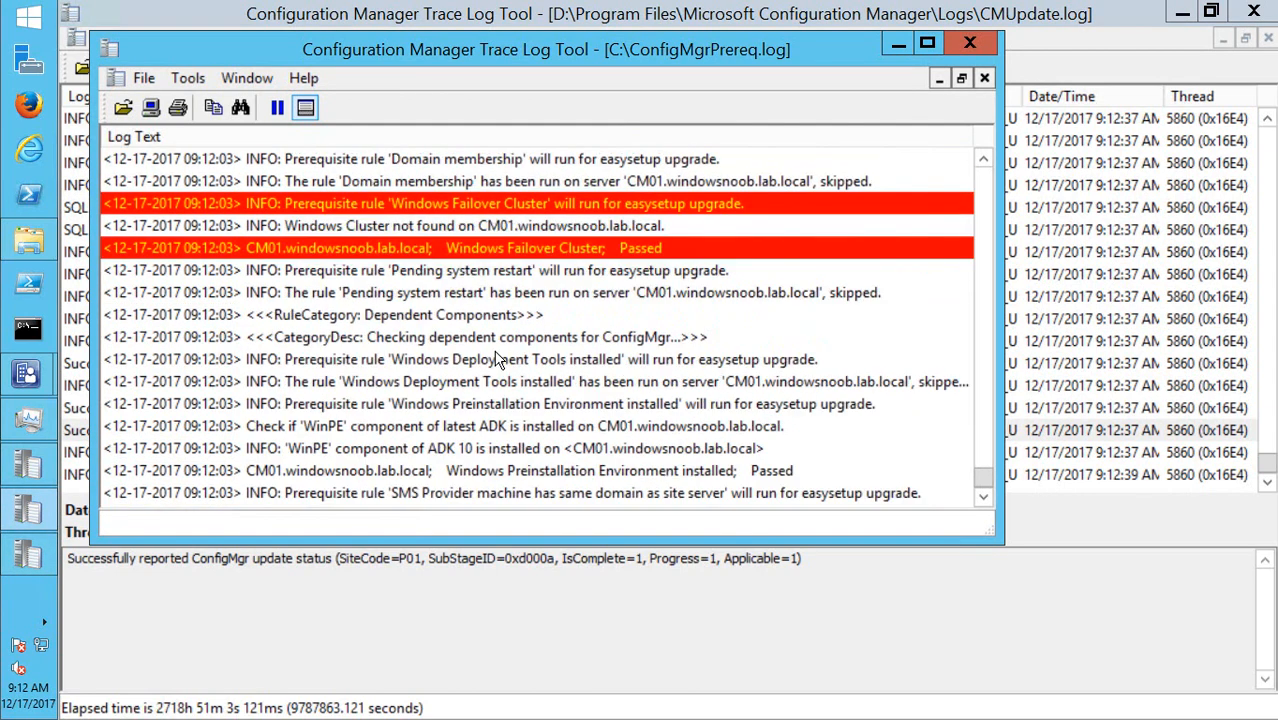
{"action": "scroll", "coordinate": [508, 354], "scroll_direction": "down", "scroll_amount": 20}
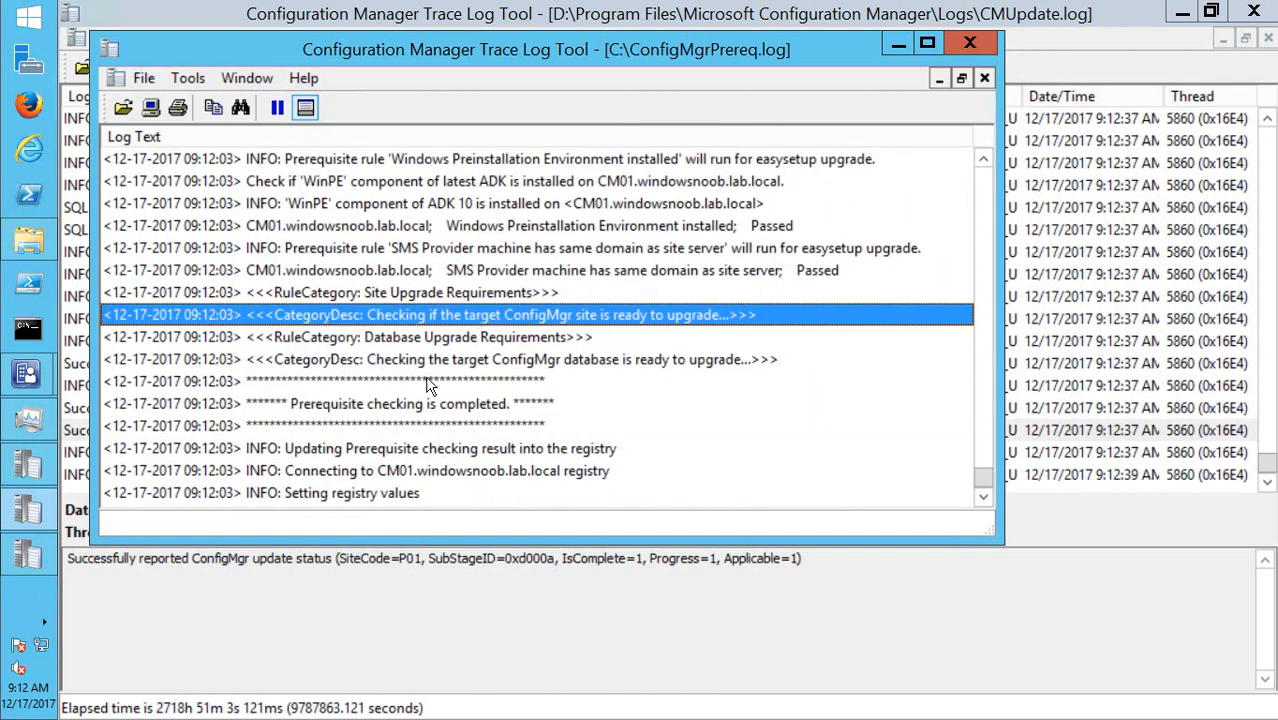
- Bring up ConfigMgrSetup.log, examine the highlighted CWmi::Connect() entry and the lines around it, and move the log window slightly
{"action": "left_click", "coordinate": [26, 556]}
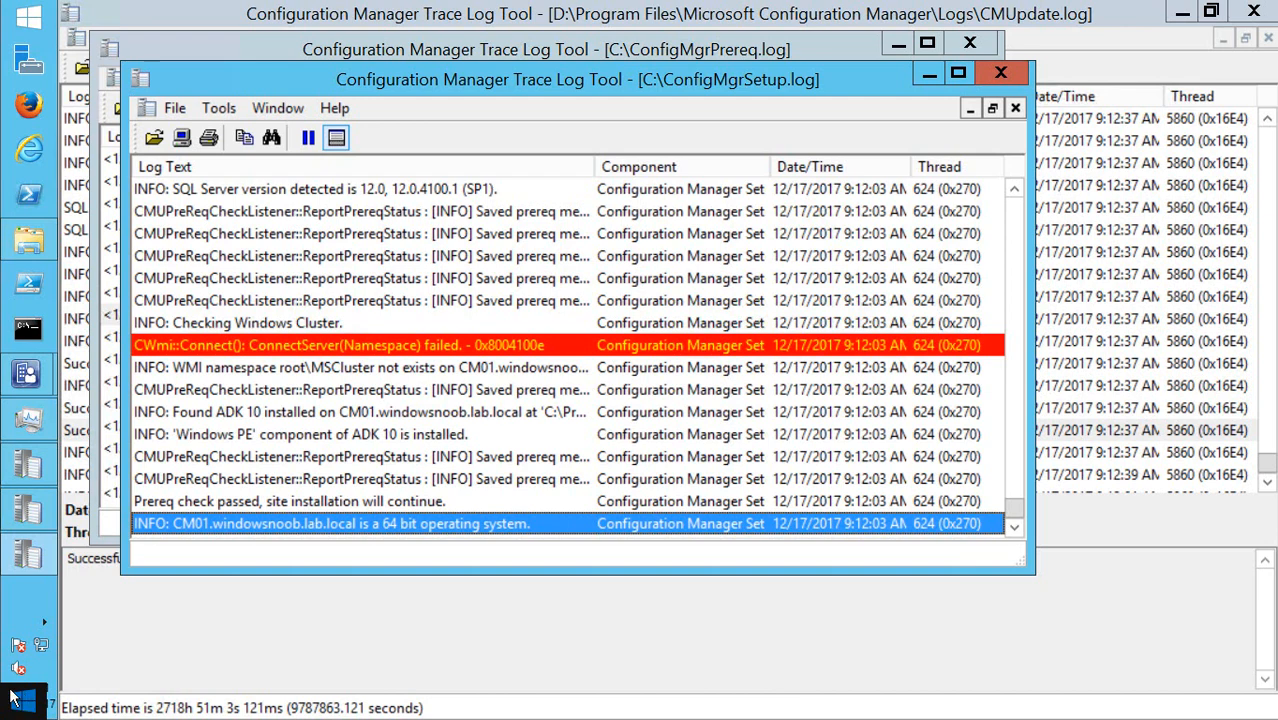
{"action": "left_click", "coordinate": [185, 347]}
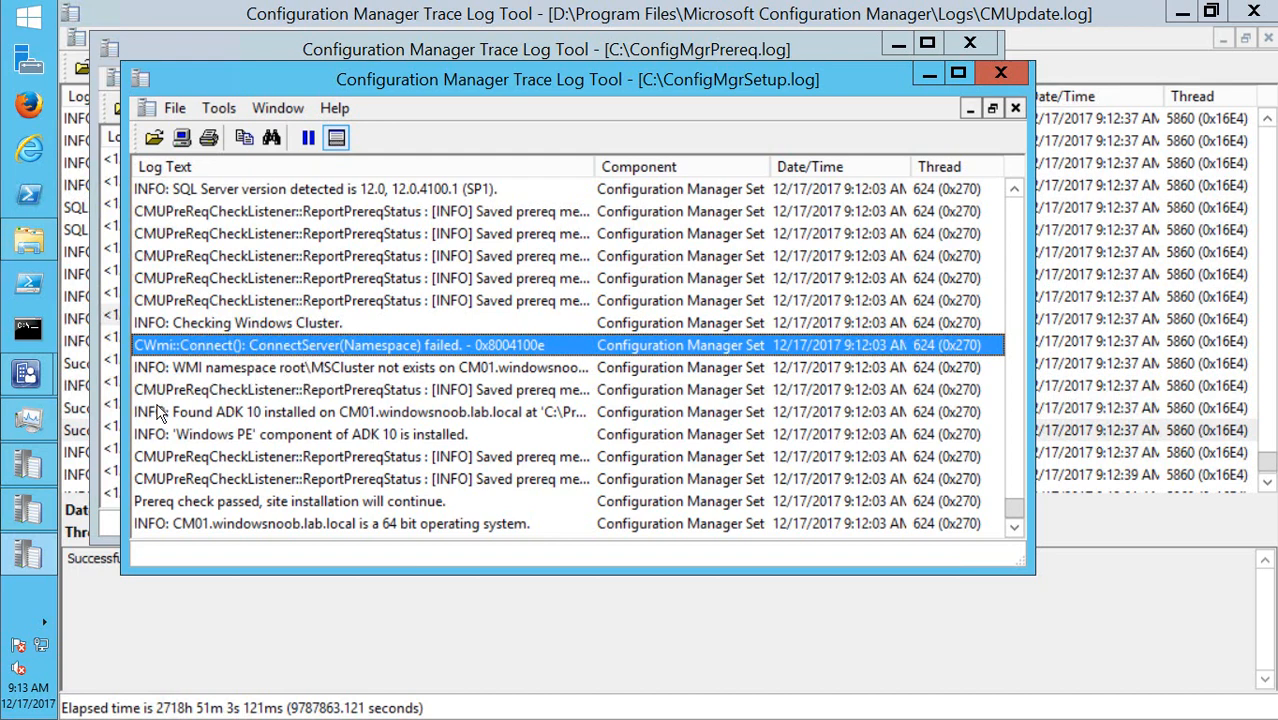
{"action": "left_click", "coordinate": [180, 456]}
{"action": "left_click", "coordinate": [389, 367]}
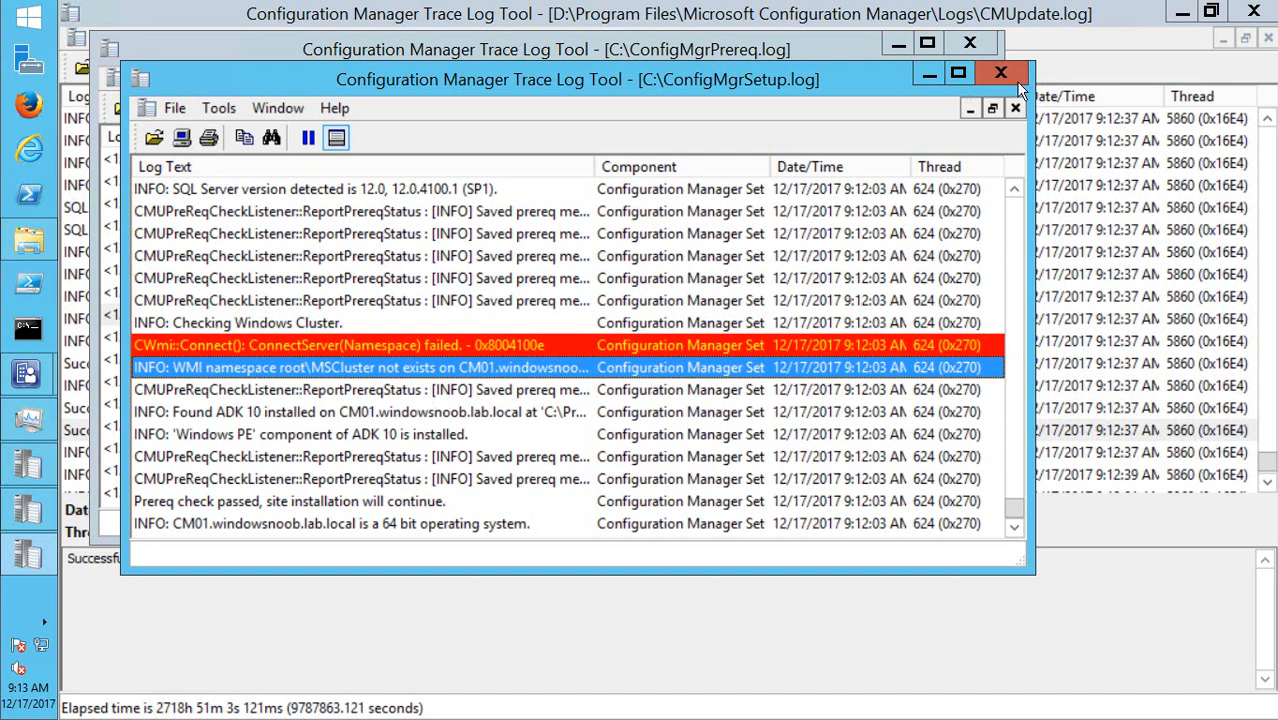
{"action": "left_click_drag", "start_coordinate": [912, 86], "coordinate": [956, 94]}
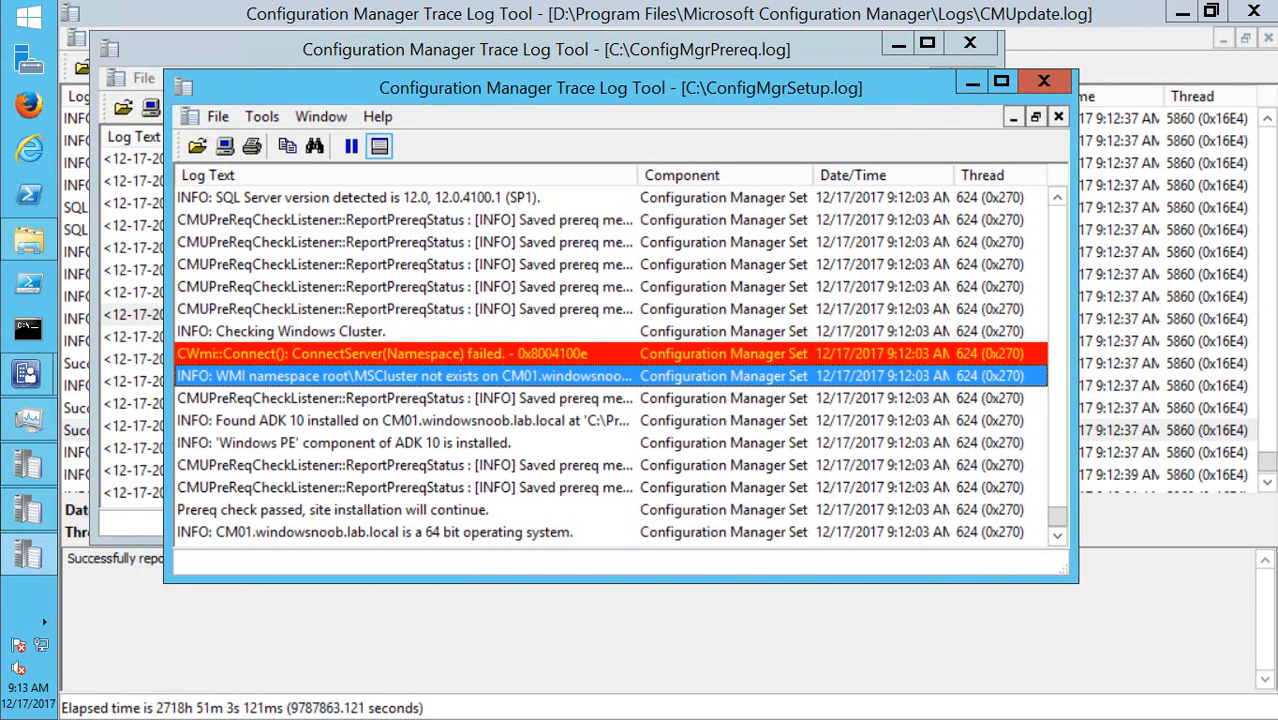
- Switch to the Update Pack Installation Status window, refresh it, and examine the Installation tasks, including Extract Update package and Upgrade ConfigMgr database
{"action": "left_click", "coordinate": [27, 375]}
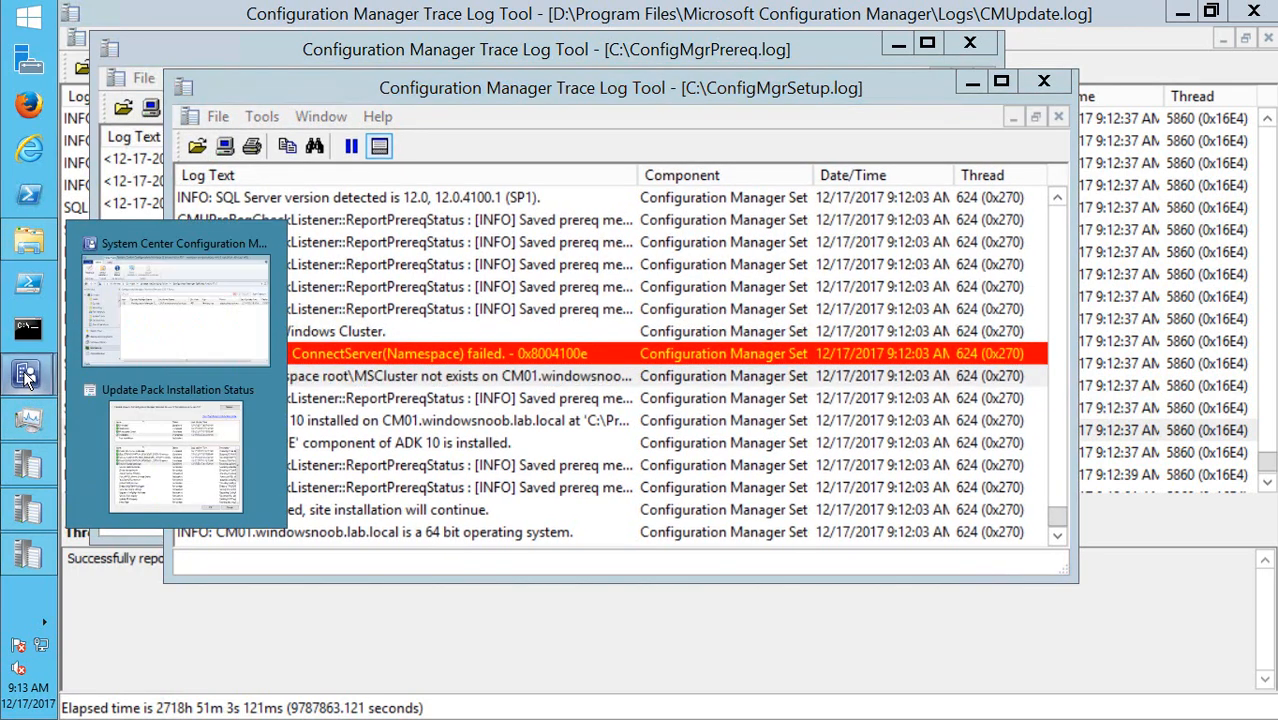
{"action": "left_click", "coordinate": [30, 428]}
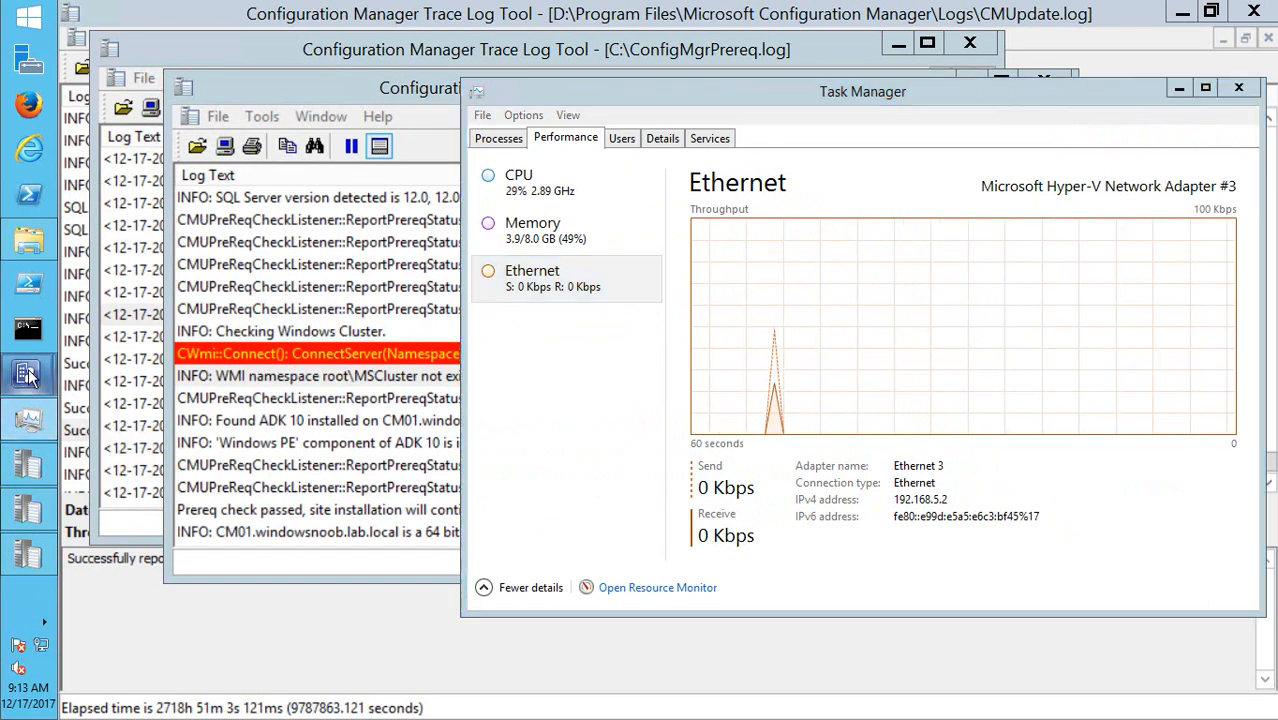
{"action": "mouse_move", "coordinate": [27, 375]}
{"action": "left_click", "coordinate": [172, 452]}
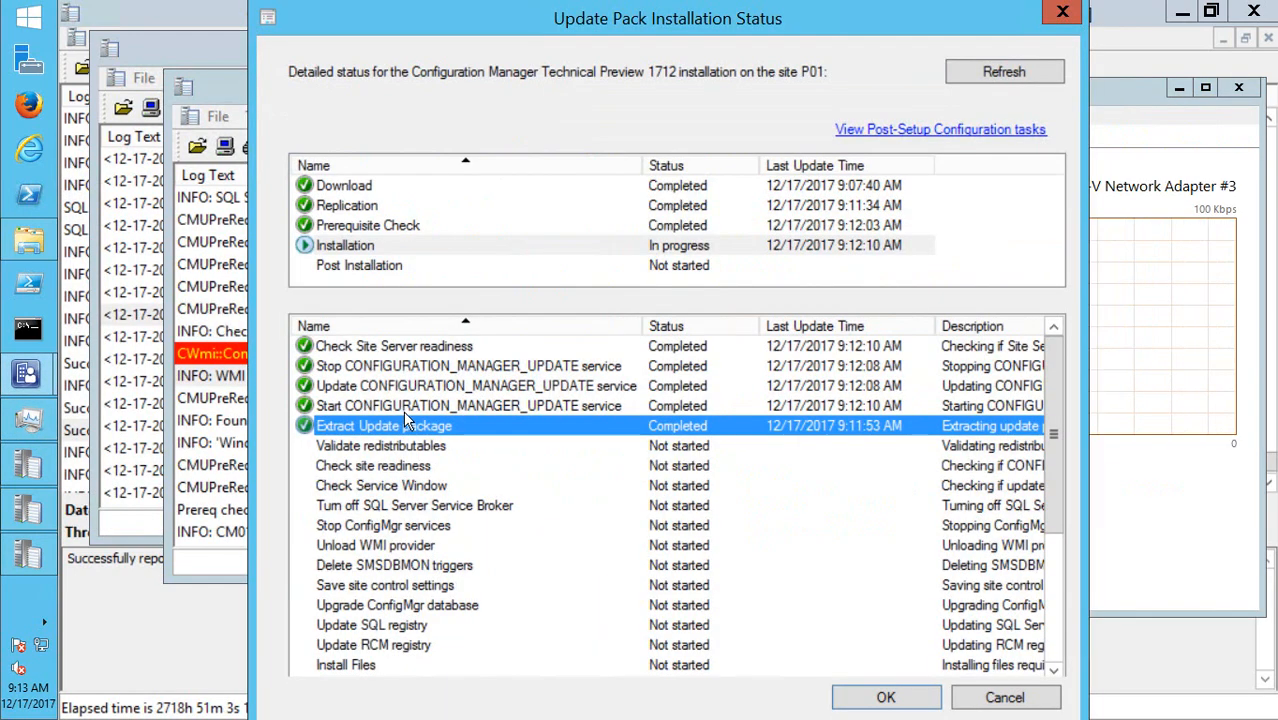
{"action": "left_click", "coordinate": [1003, 72]}
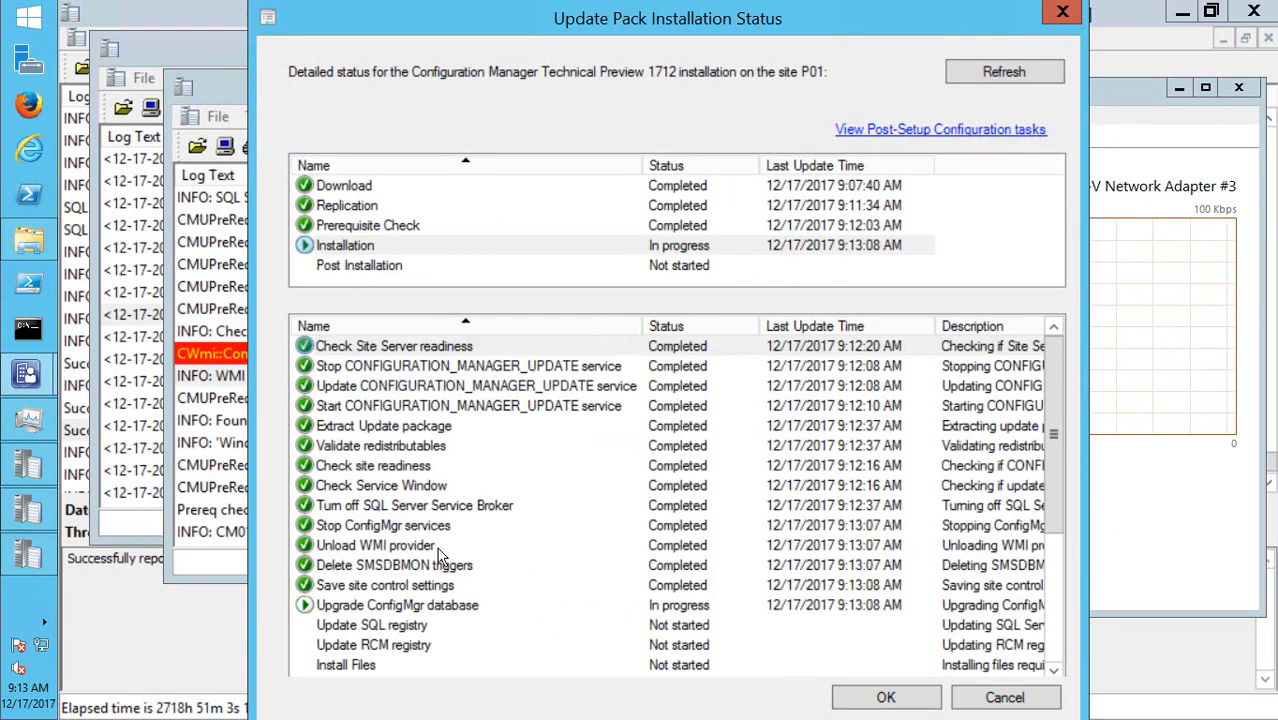
{"action": "left_click", "coordinate": [418, 430]}
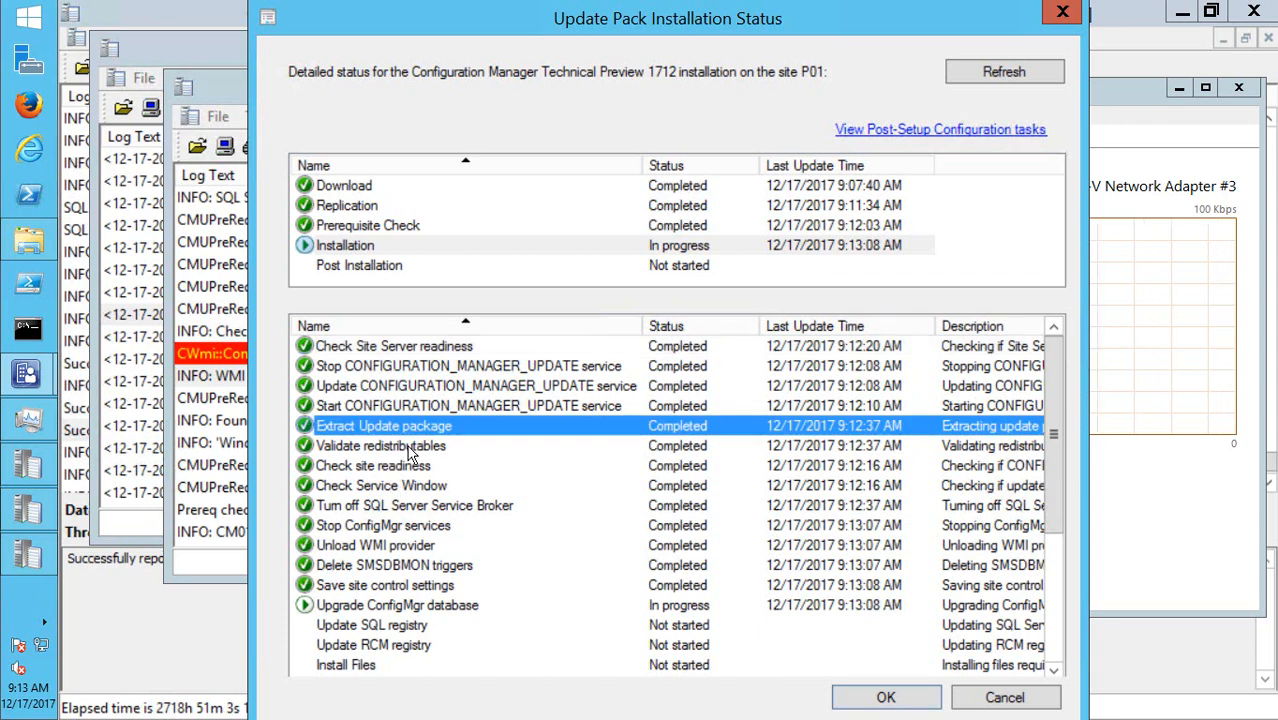
{"action": "left_click", "coordinate": [448, 608]}
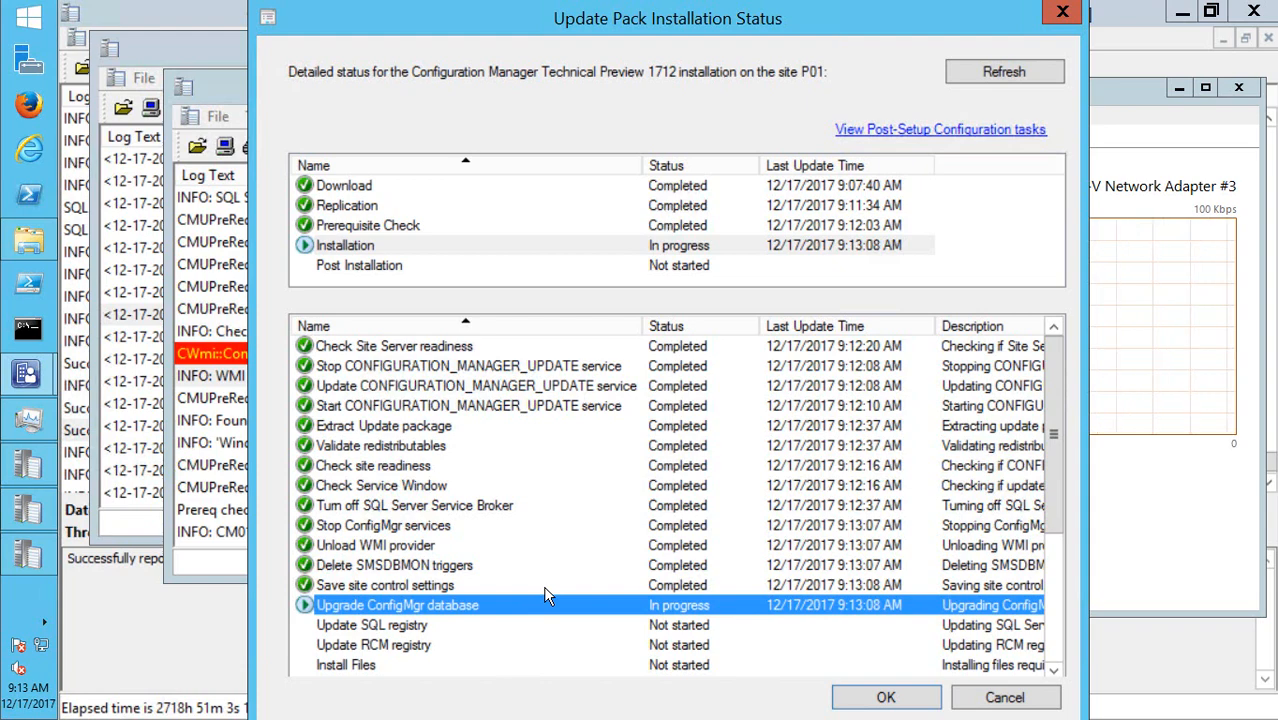
{"action": "scroll", "coordinate": [545, 598], "scroll_direction": "down", "scroll_amount": 4}
- Switch to the Configuration Manager console, check Technical Preview 1712's state under Administration's Updates and Servicing, and refresh the list
{"action": "mouse_move", "coordinate": [44, 372]}
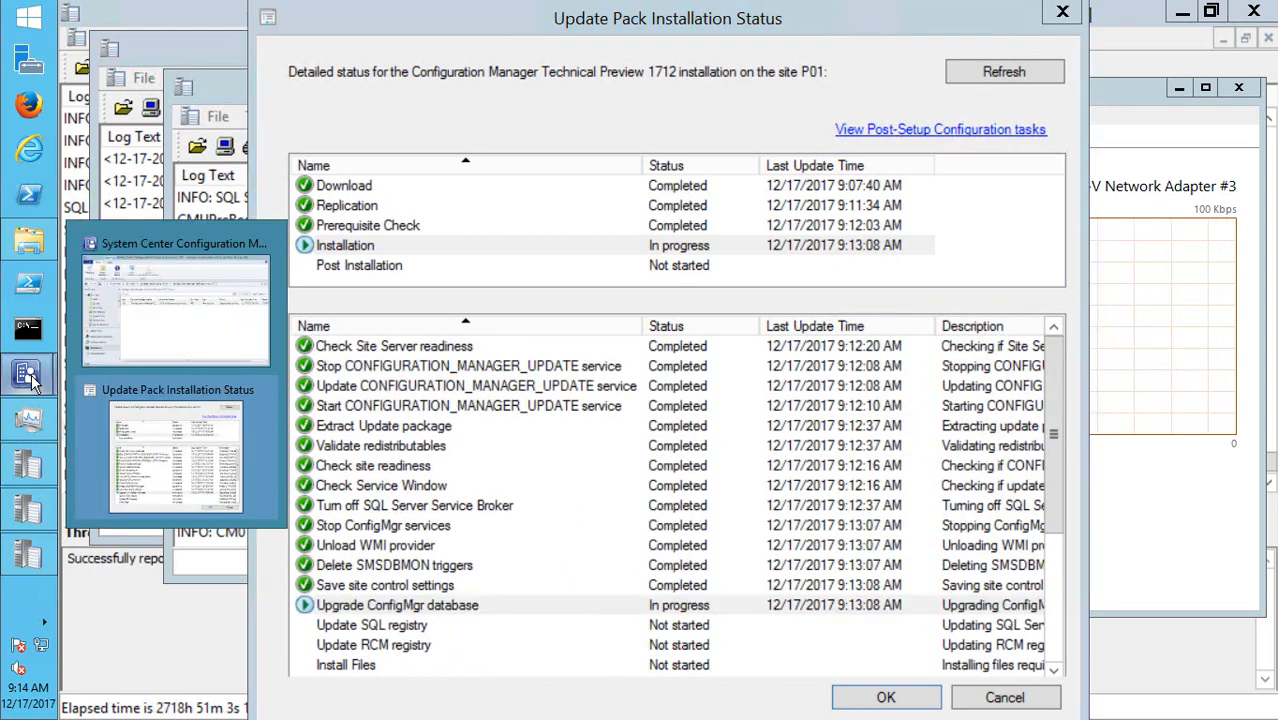
{"action": "left_click", "coordinate": [218, 311]}
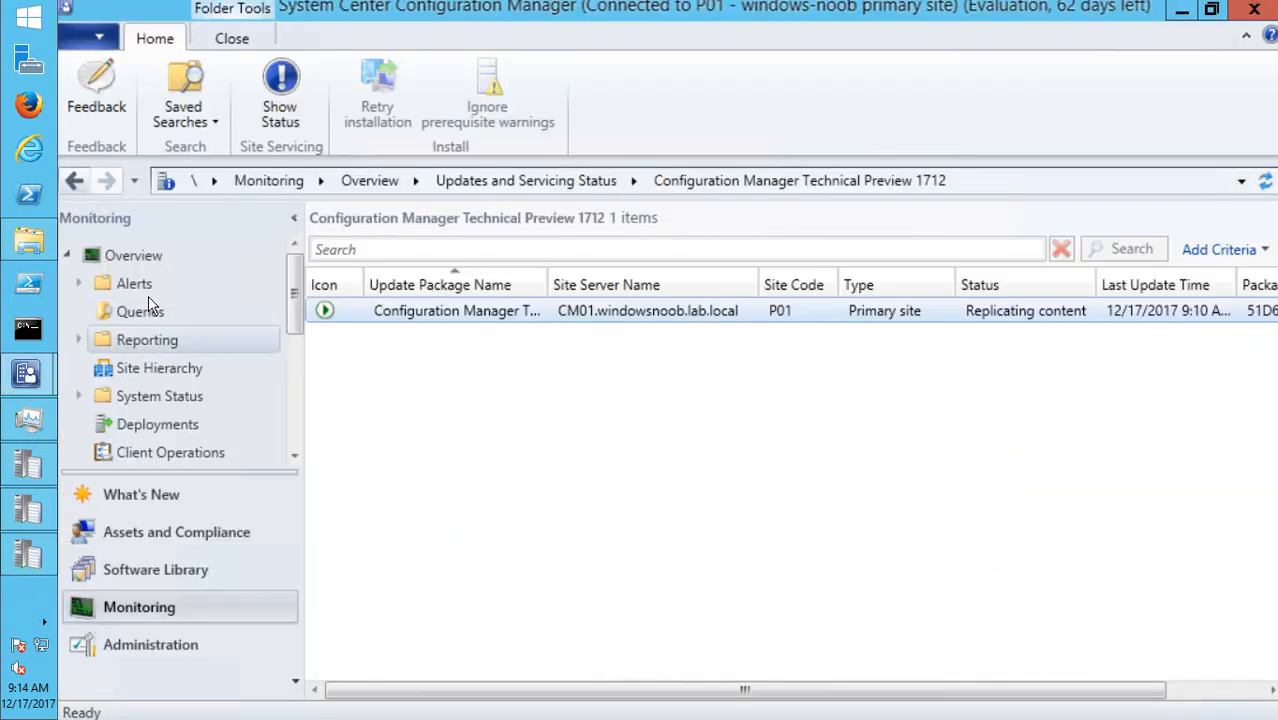
{"action": "left_click", "coordinate": [212, 652]}
{"action": "left_click", "coordinate": [812, 336]}
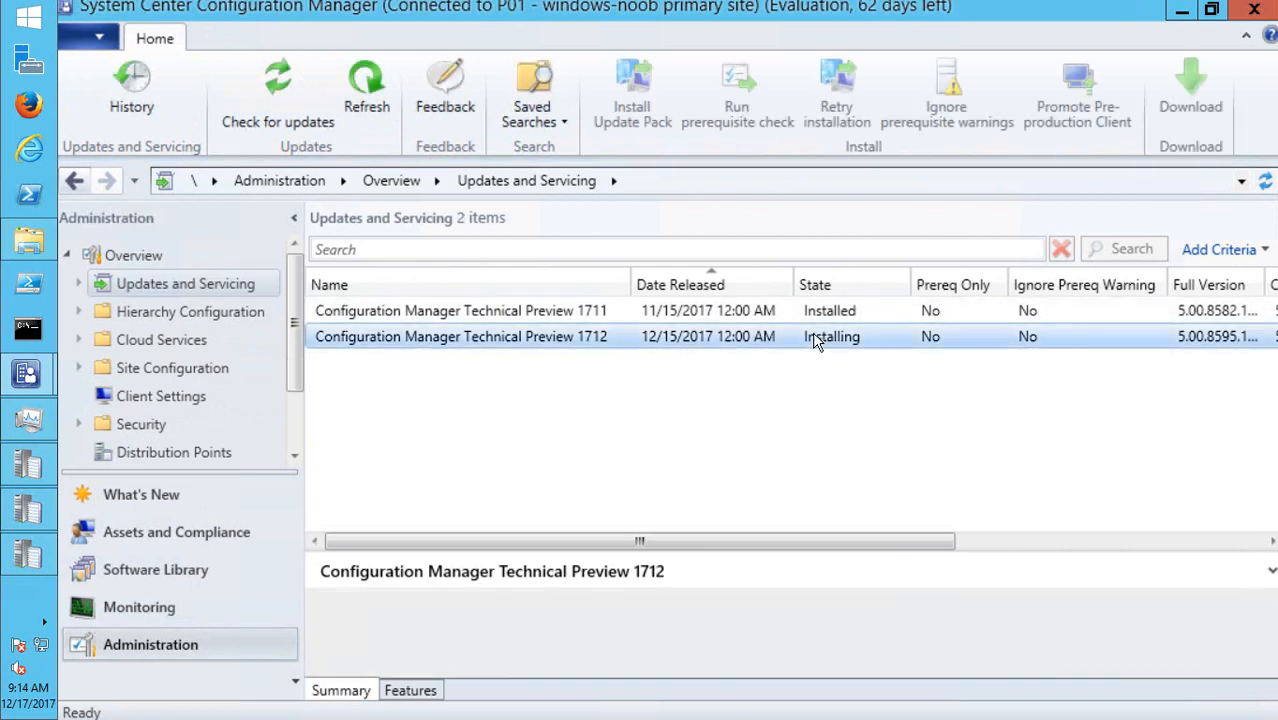
{"action": "left_click", "coordinate": [370, 90]}
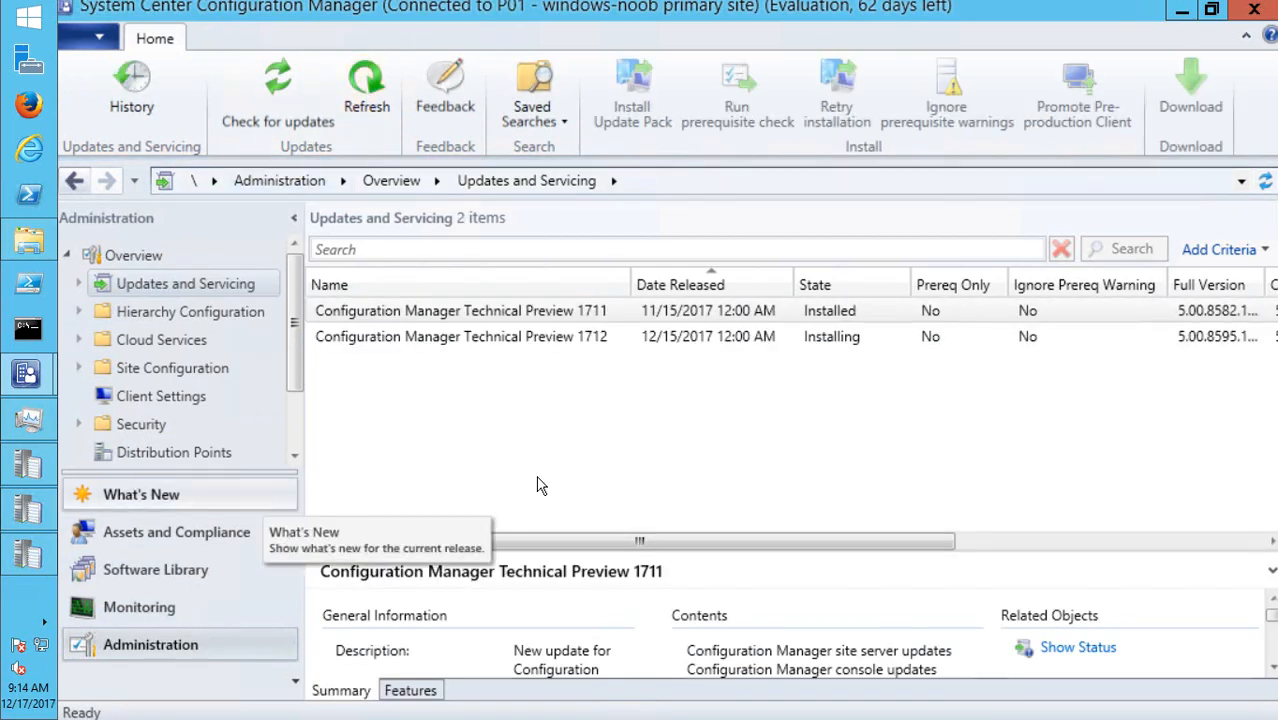
- Narrow the Ignore Prereq Warning column in the updates list and look through the remaining columns
{"action": "left_click_drag", "start_coordinate": [1129, 287], "coordinate": [1062, 287]}
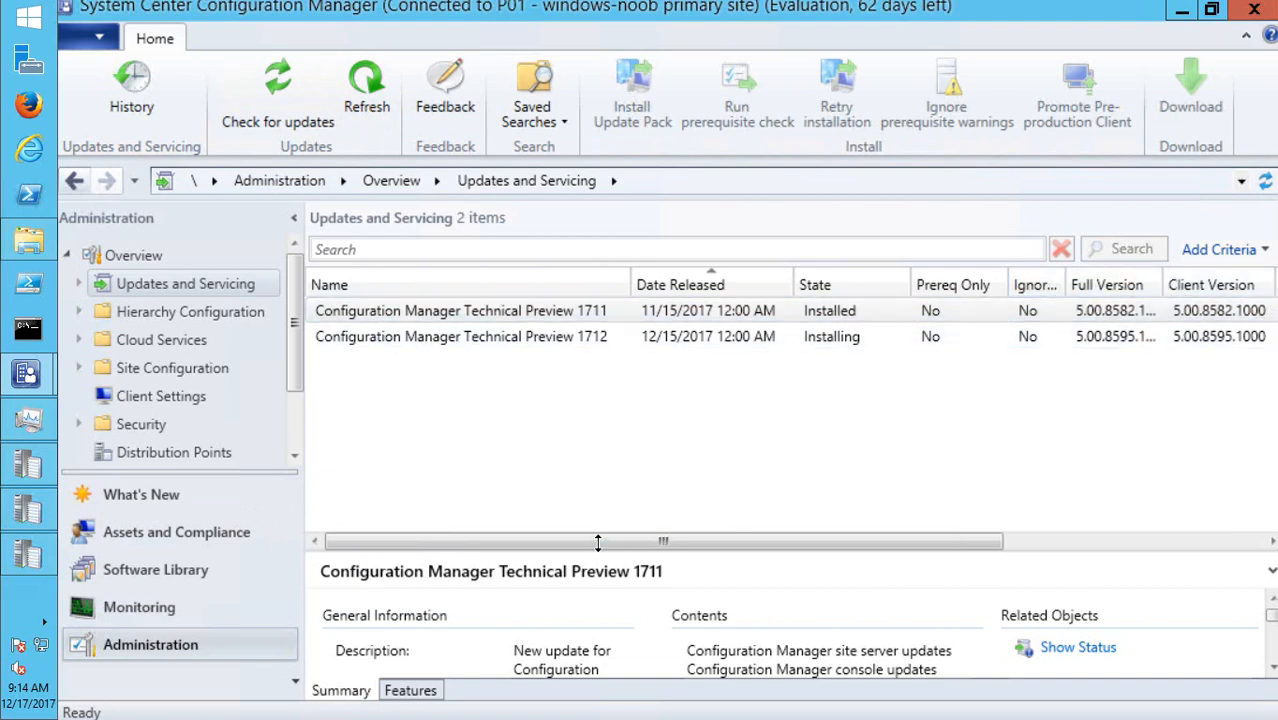
{"action": "left_click_drag", "start_coordinate": [391, 541], "coordinate": [731, 530]}
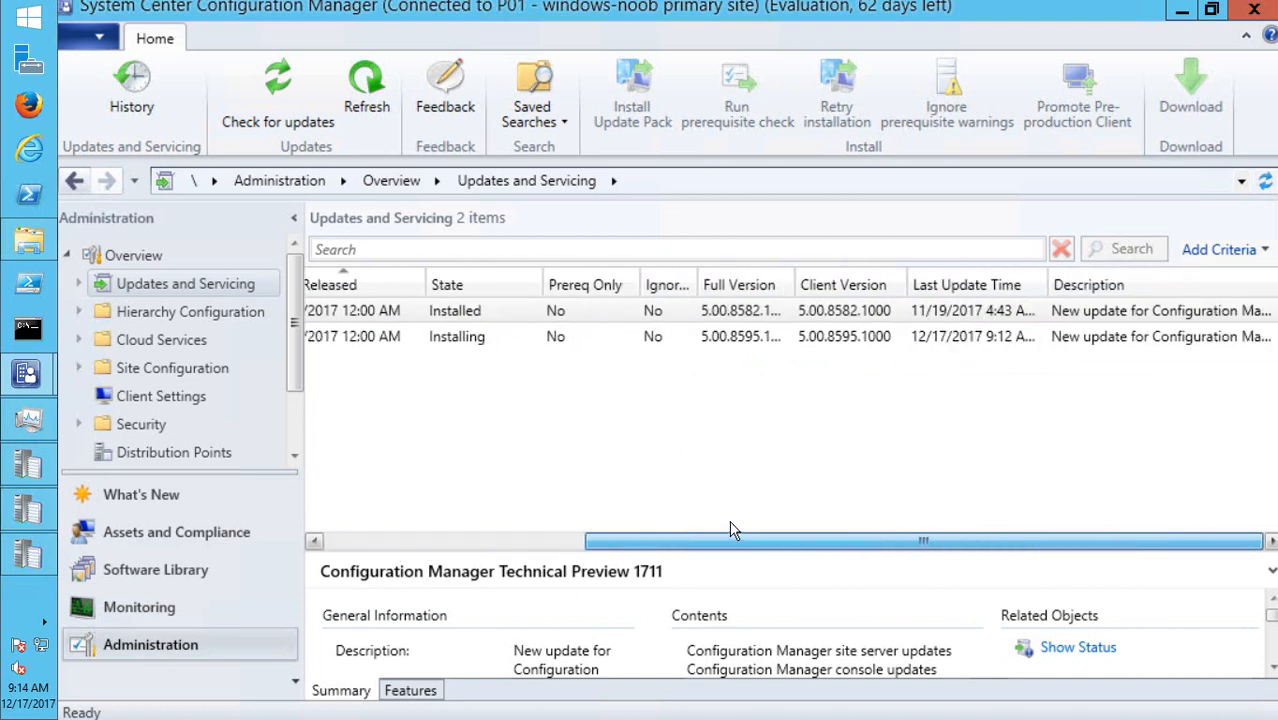
{"action": "left_click", "coordinate": [428, 541]}
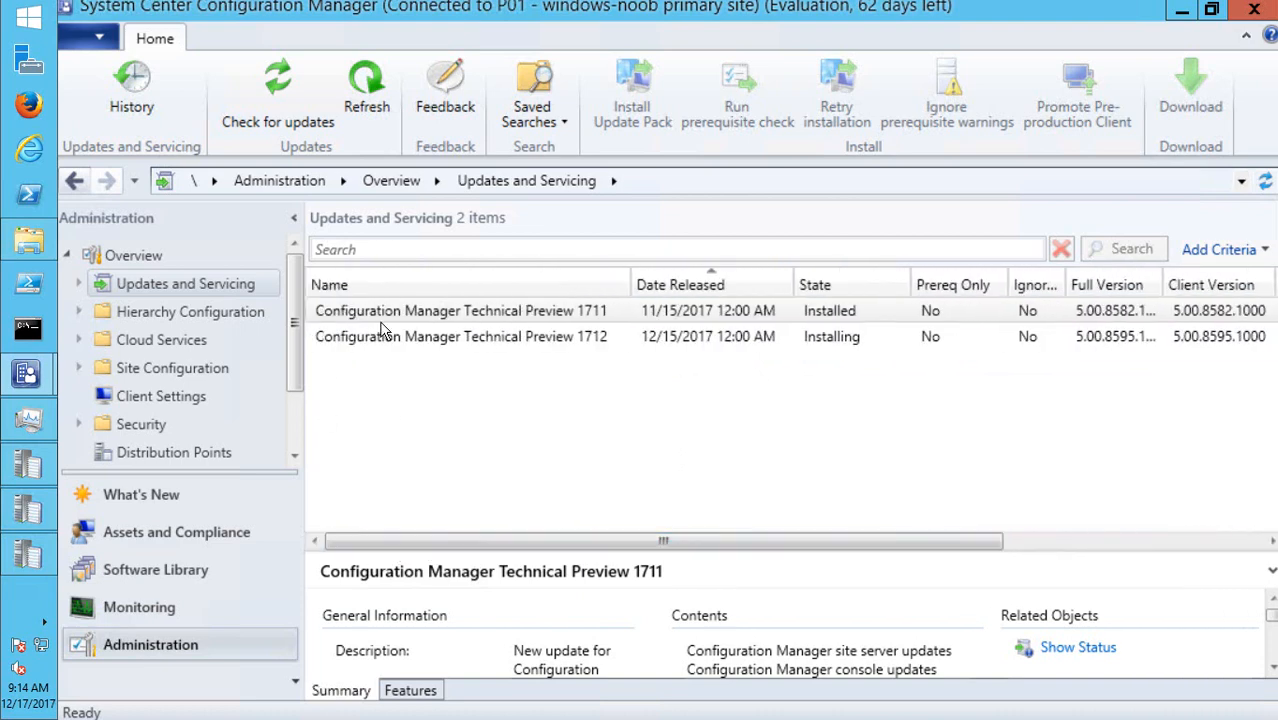
- Add the Package Guid column to the updates list and bring it into view
{"action": "right_click", "coordinate": [579, 285]}
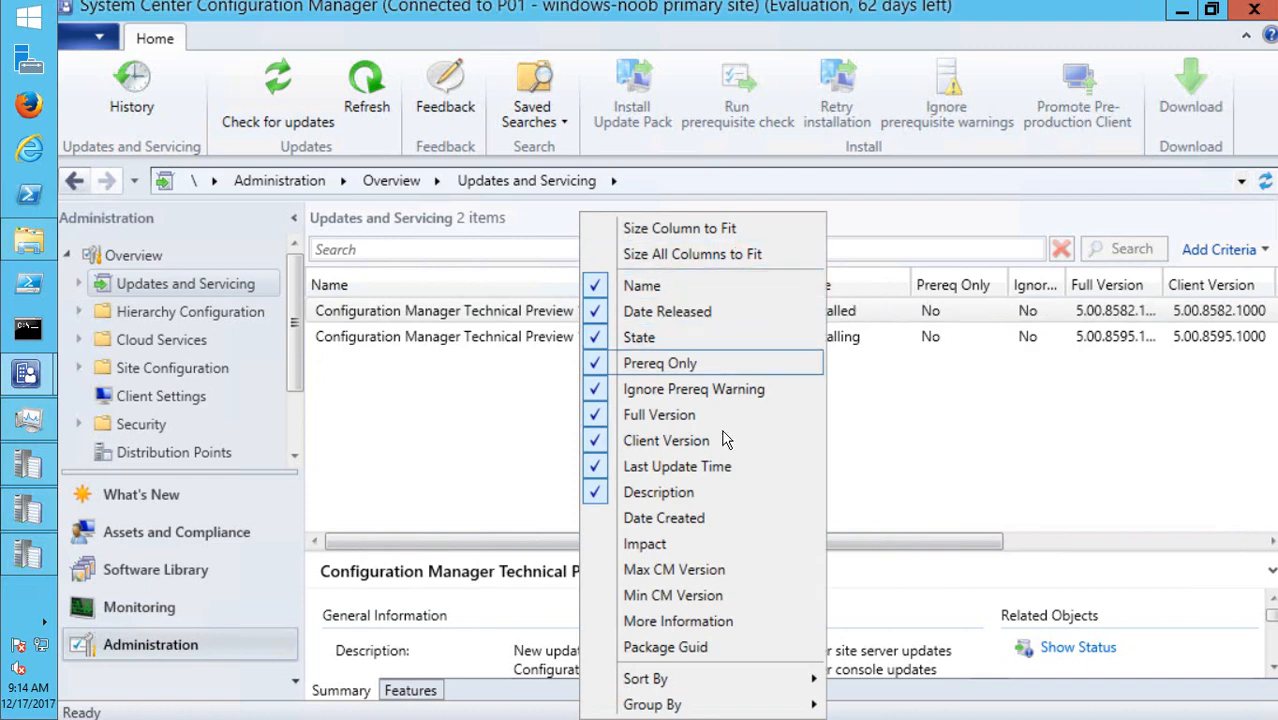
{"action": "left_click", "coordinate": [700, 648]}
{"action": "left_click_drag", "start_coordinate": [608, 540], "coordinate": [1150, 325]}
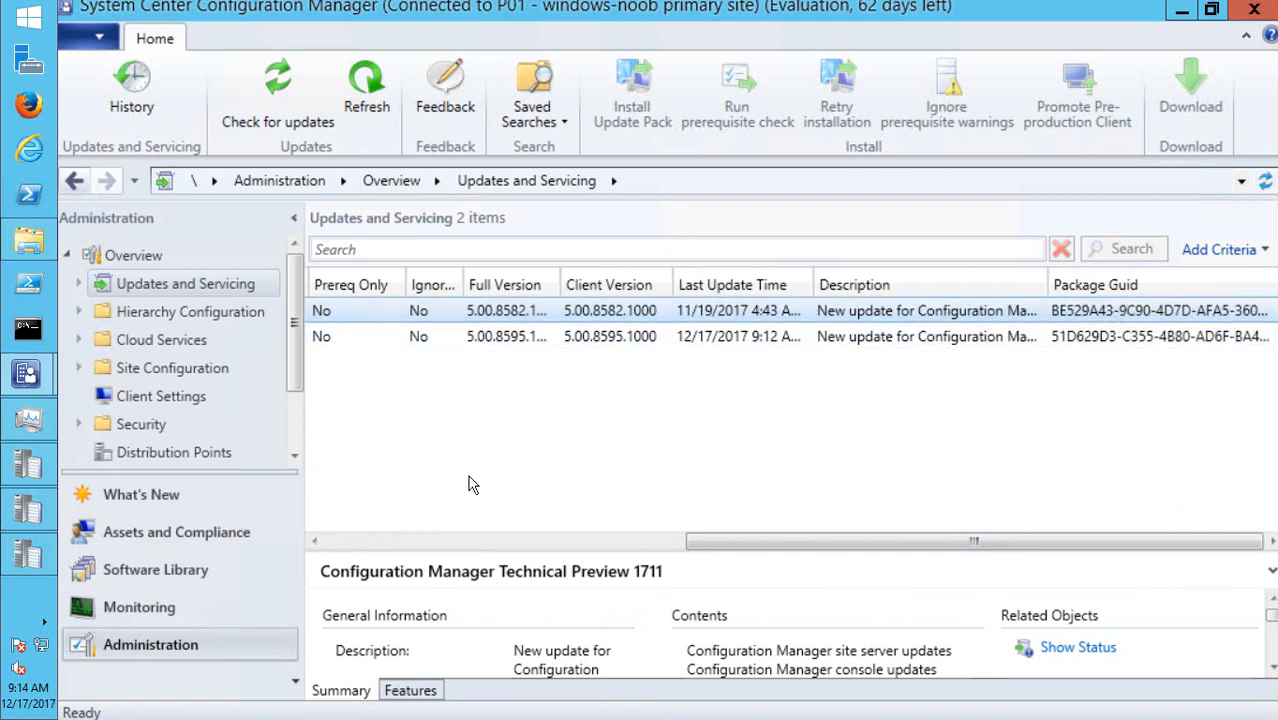
- Check the package folder in D:\Program Files\Microsoft Configuration Manager\EasySetupPayload against the Package Guid, then minimize File Explorer
{"action": "left_click", "coordinate": [30, 242]}
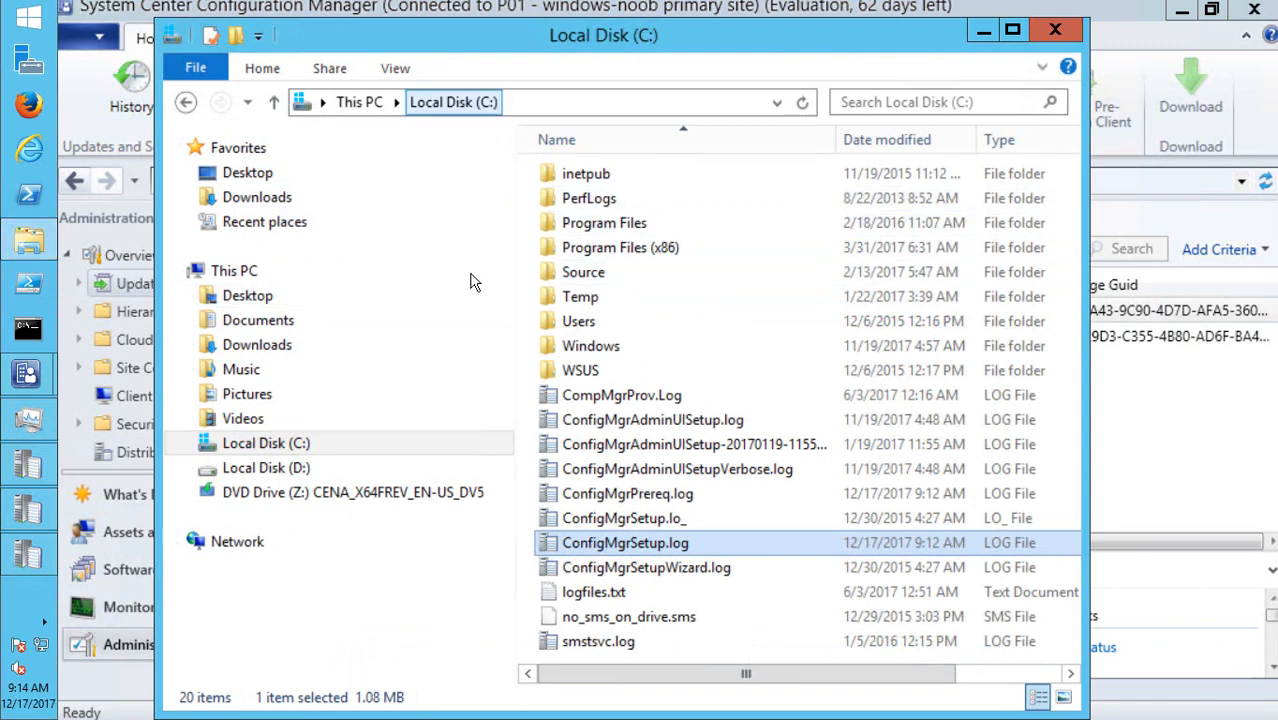
{"action": "left_click", "coordinate": [295, 467]}
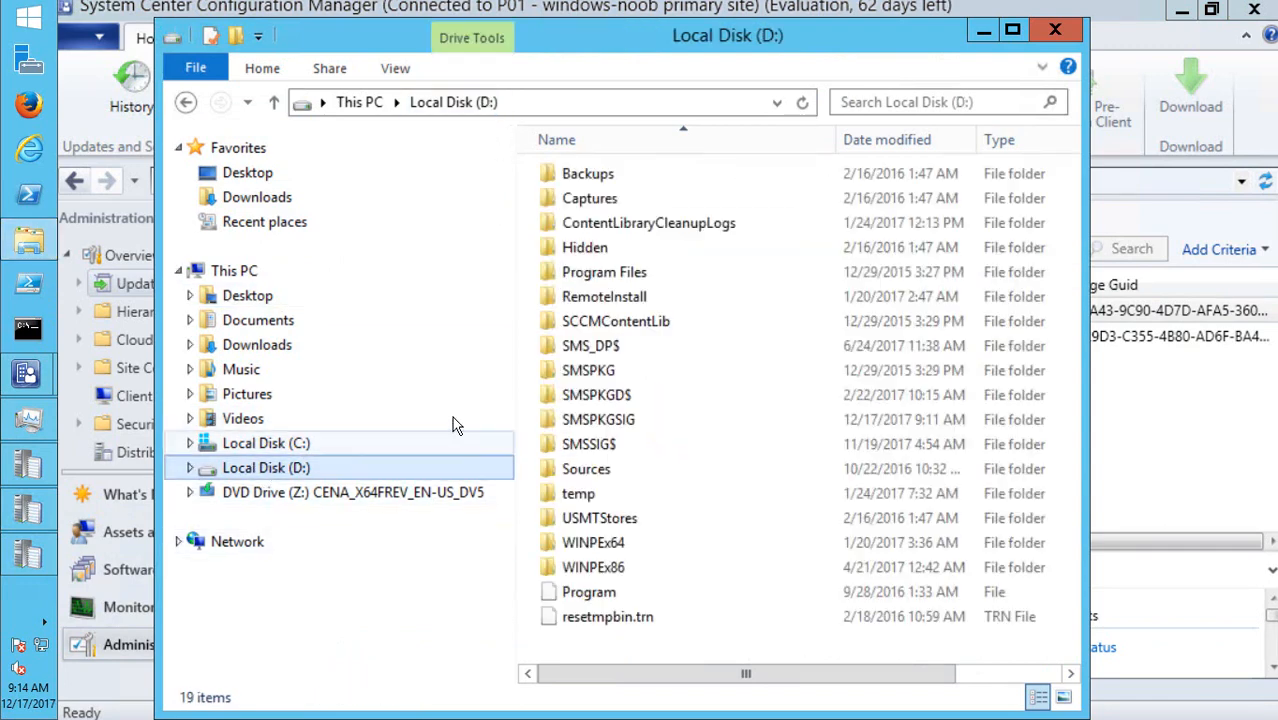
{"action": "double_click", "coordinate": [610, 272]}
{"action": "double_click", "coordinate": [630, 176]}
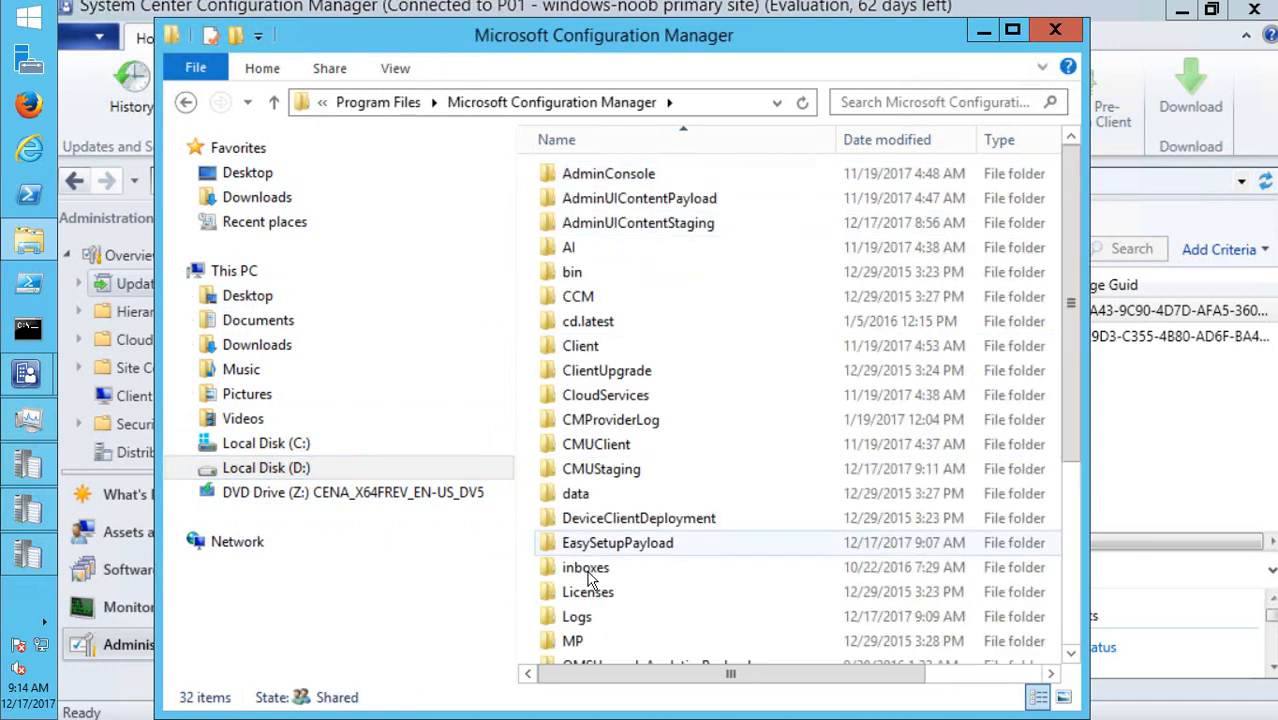
{"action": "double_click", "coordinate": [650, 540]}
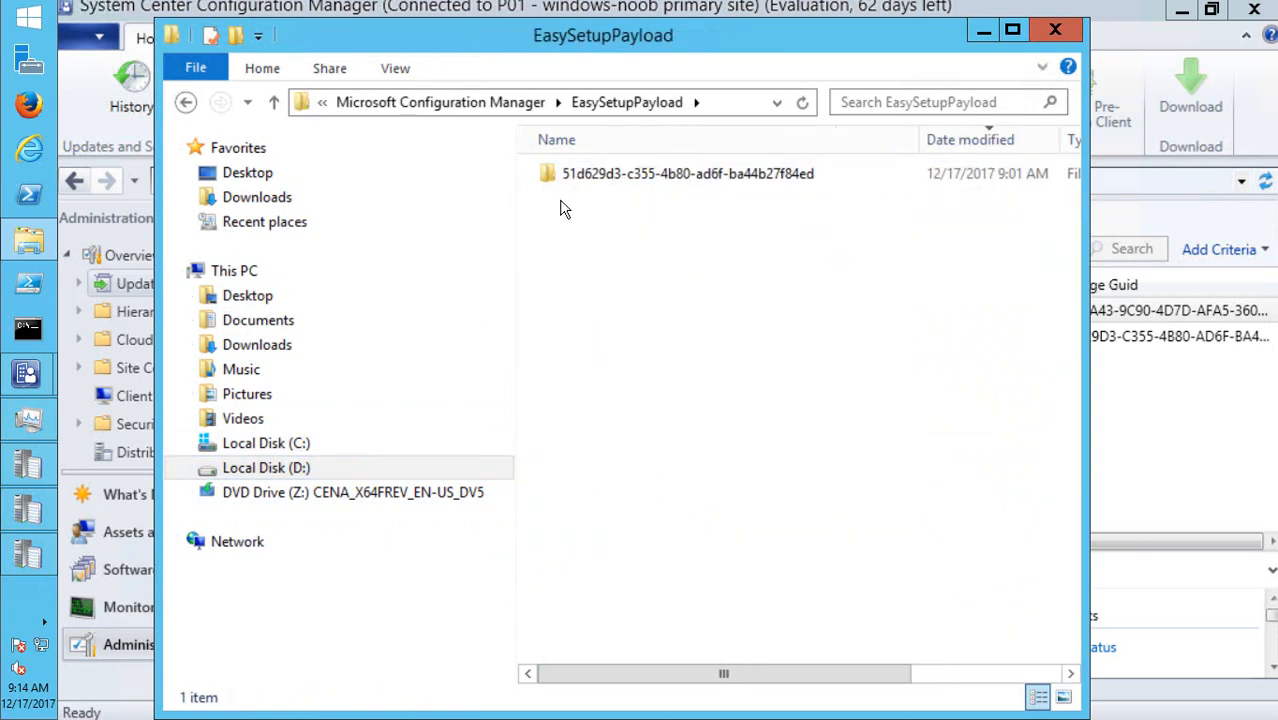
{"action": "left_click", "coordinate": [561, 183]}
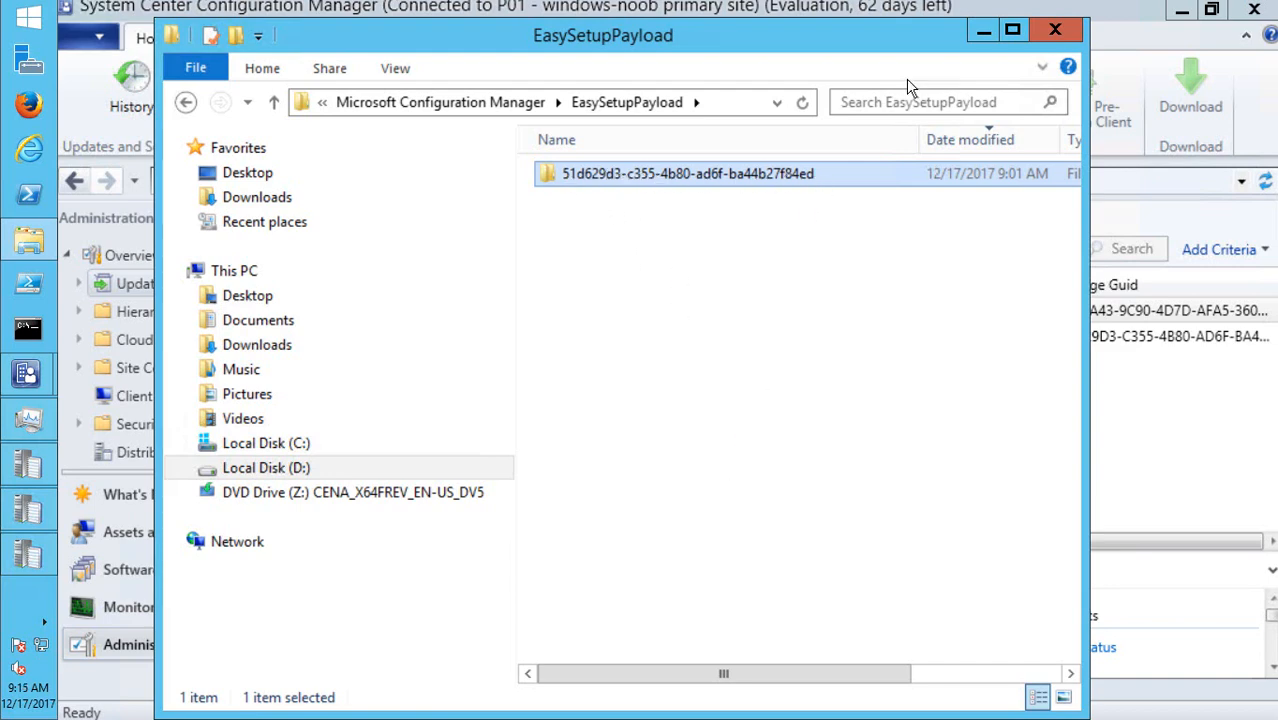
{"action": "left_click", "coordinate": [986, 29]}
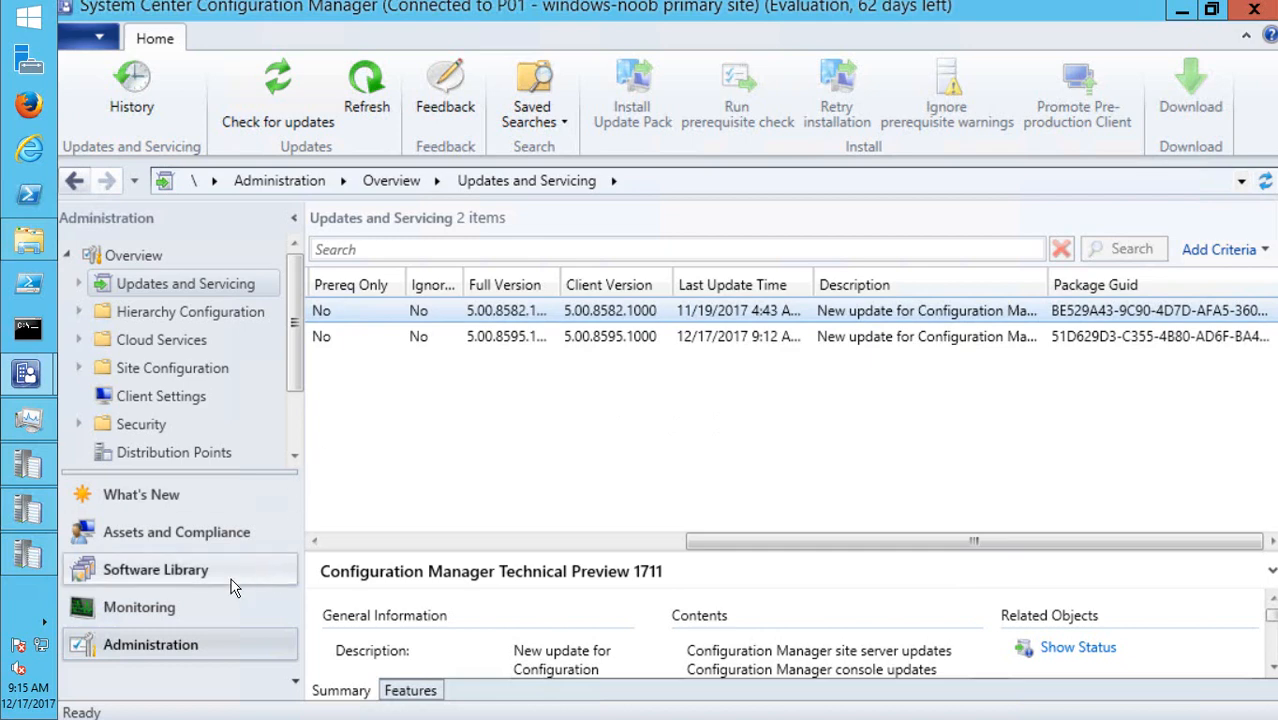
- Switch to CMUpdate.log and examine the newest entries about SQL Server scripts and truncated nvarchar definitions
{"action": "left_click", "coordinate": [28, 464]}
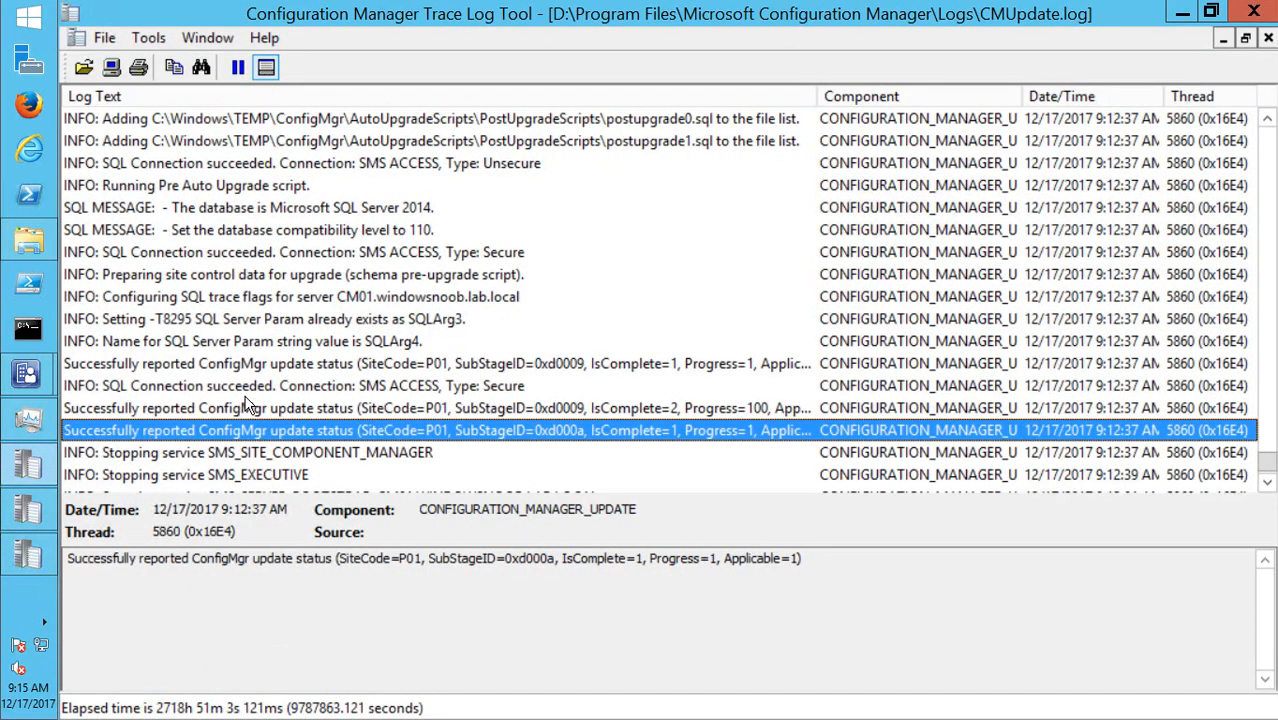
{"action": "left_click", "coordinate": [268, 343]}
{"action": "scroll", "coordinate": [543, 247], "scroll_direction": "down", "scroll_amount": 20}
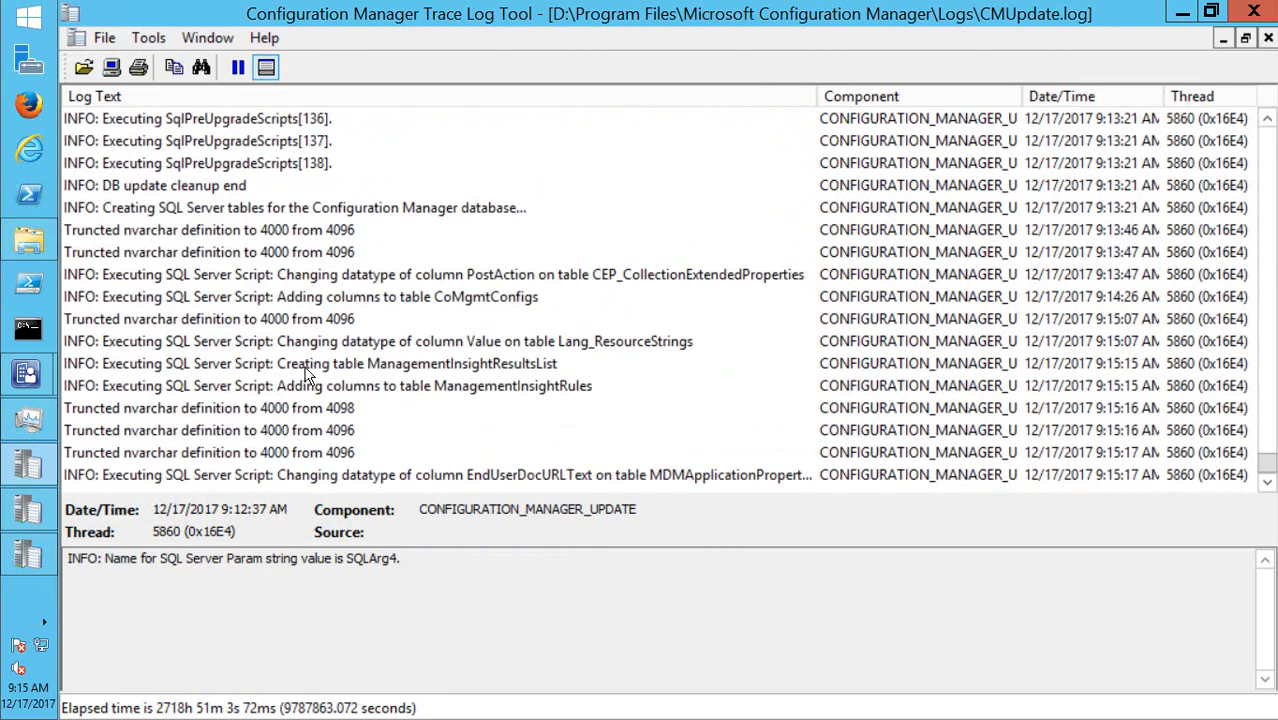
{"action": "left_click", "coordinate": [236, 412]}
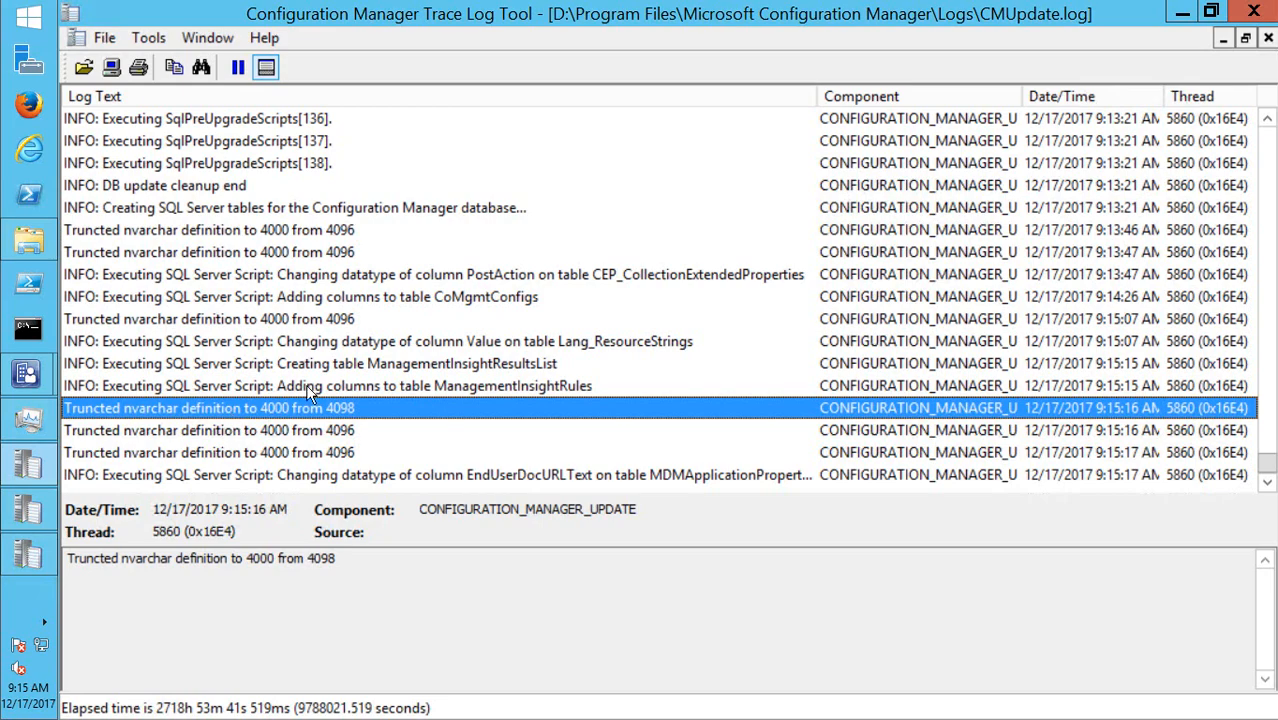
{"action": "mouse_move", "coordinate": [1266, 463]}
{"action": "left_mouse_down"}
{"action": "mouse_move", "coordinate": [1270, 220]}
{"action": "mouse_move", "coordinate": [1268, 464]}
{"action": "left_mouse_up"}
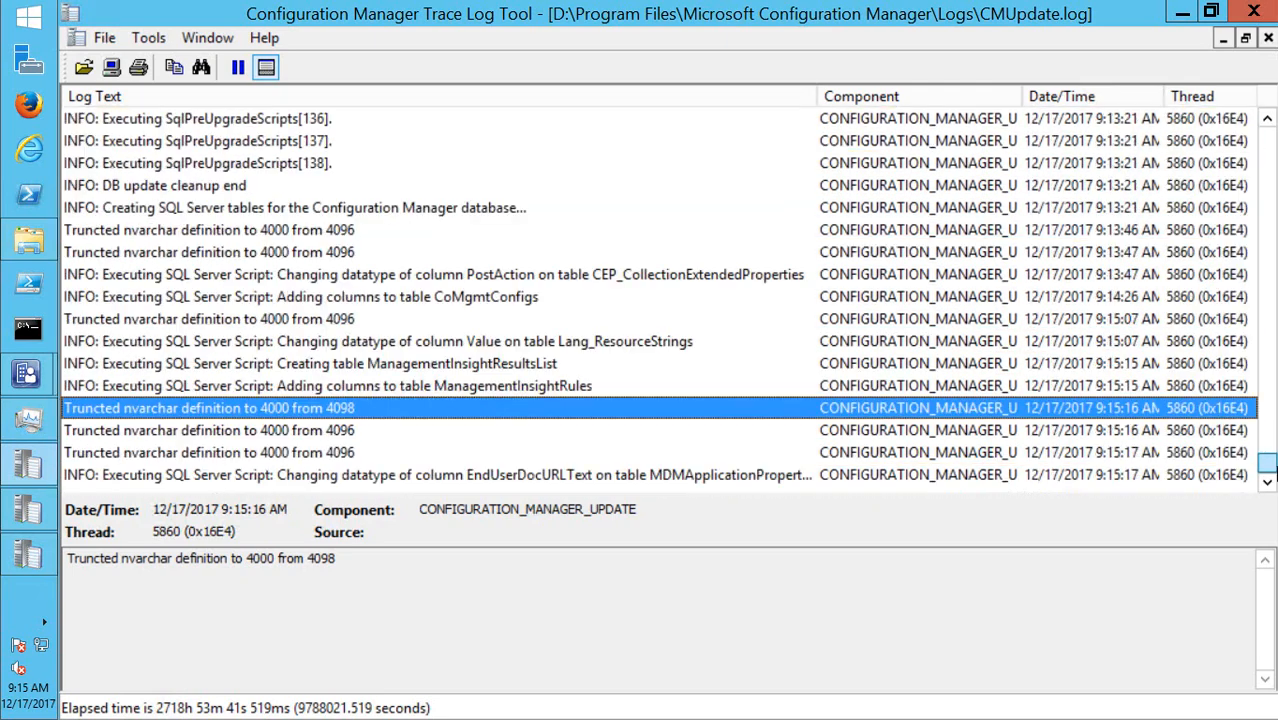
- Look back through CMUpdate.log to the 12/16/2017 entries and find where the 12/17/2017 entries begin
{"action": "scroll", "coordinate": [741, 267], "scroll_direction": "up", "scroll_amount": 5}
{"action": "scroll", "coordinate": [741, 267], "scroll_direction": "up", "scroll_amount": 20}
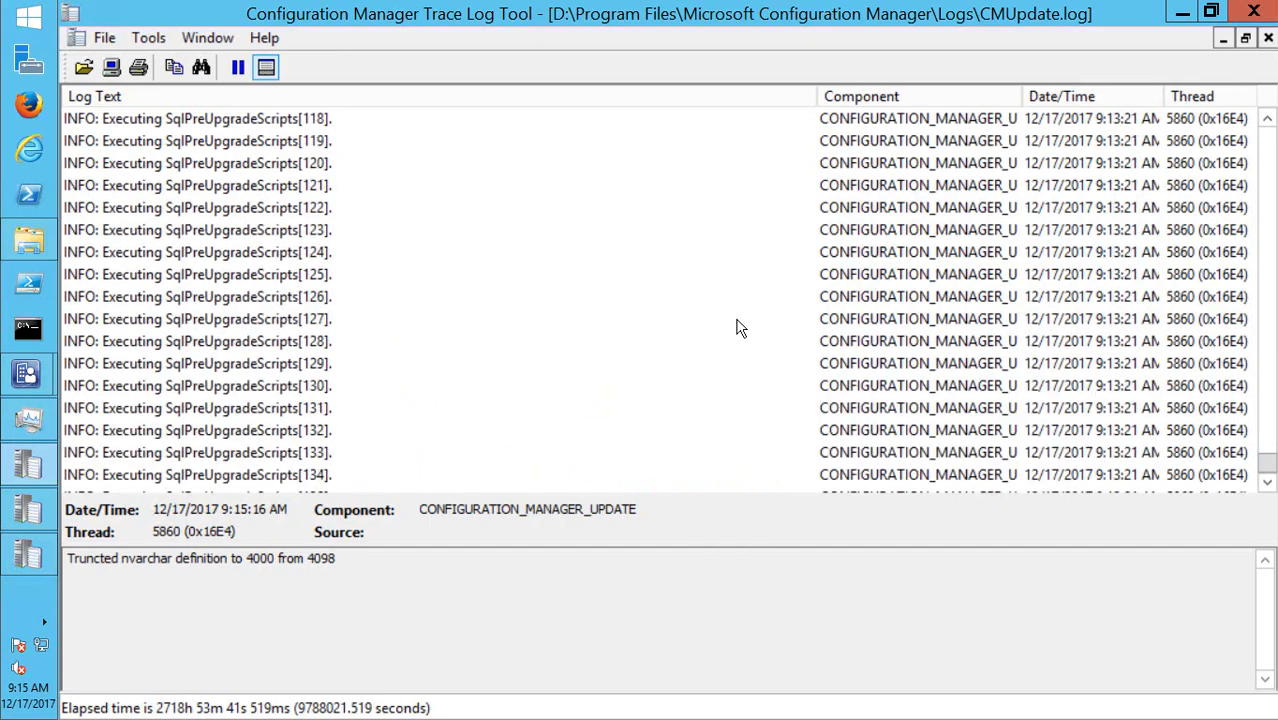
{"action": "scroll", "coordinate": [756, 344], "scroll_direction": "up", "scroll_amount": 20}
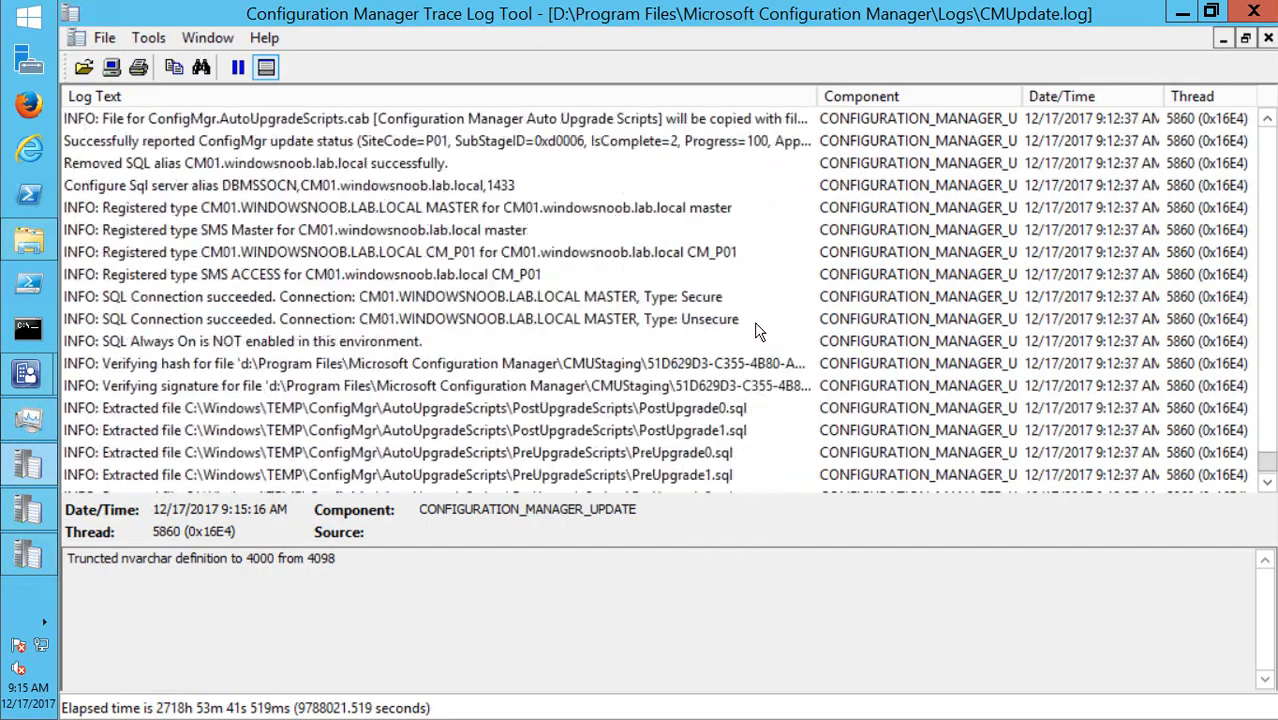
{"action": "scroll", "coordinate": [770, 310], "scroll_direction": "up", "scroll_amount": 20}
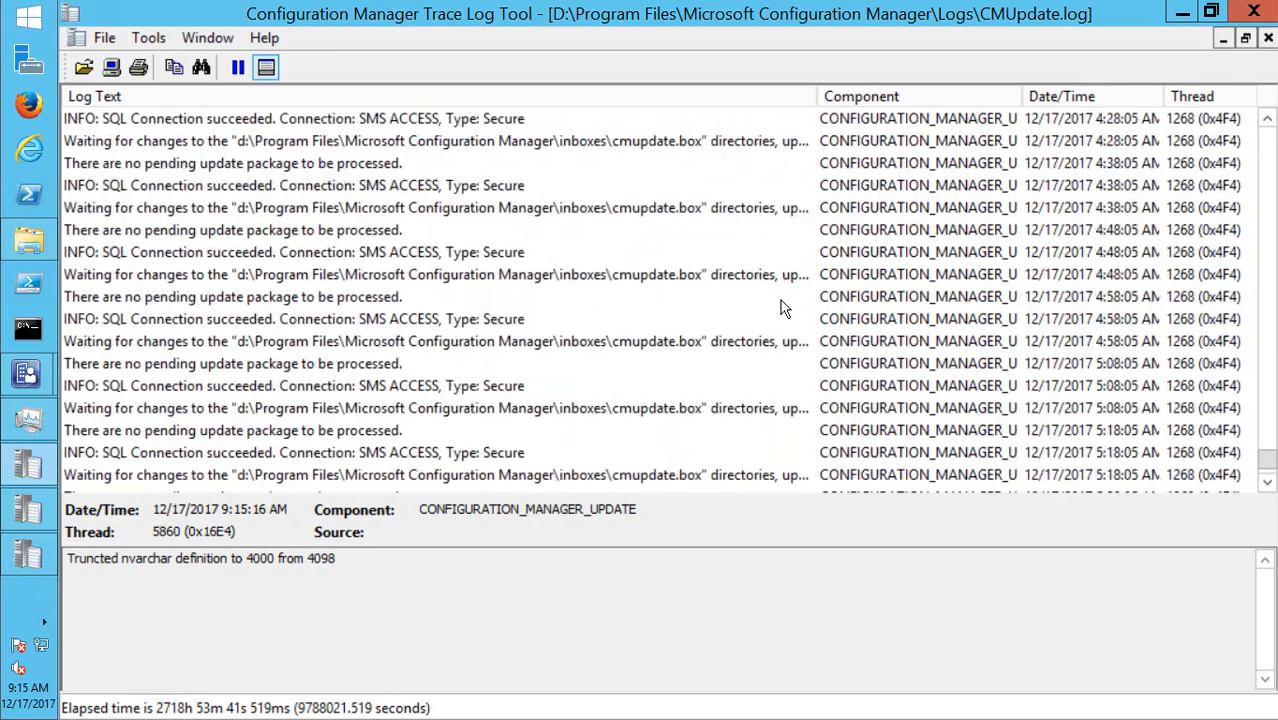
{"action": "scroll", "coordinate": [733, 328], "scroll_direction": "up", "scroll_amount": 20}
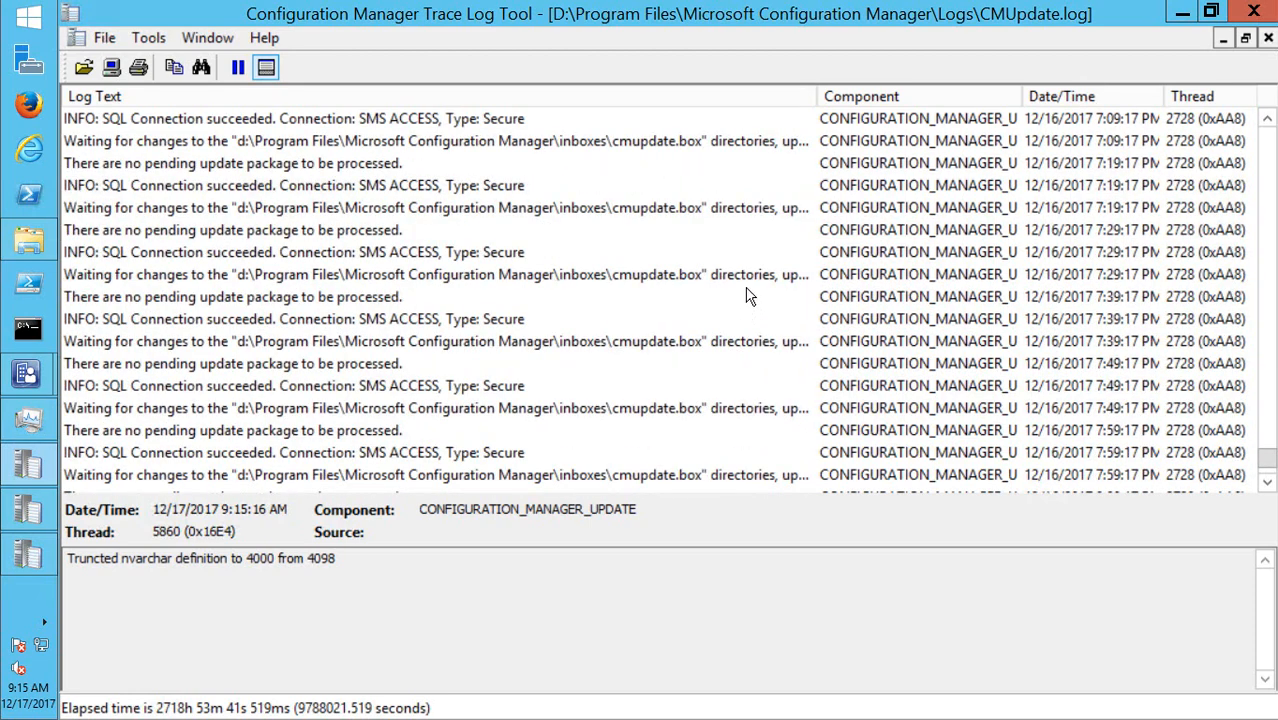
{"action": "left_click", "coordinate": [920, 304]}
{"action": "scroll", "coordinate": [975, 300], "scroll_direction": "down", "scroll_amount": 10}
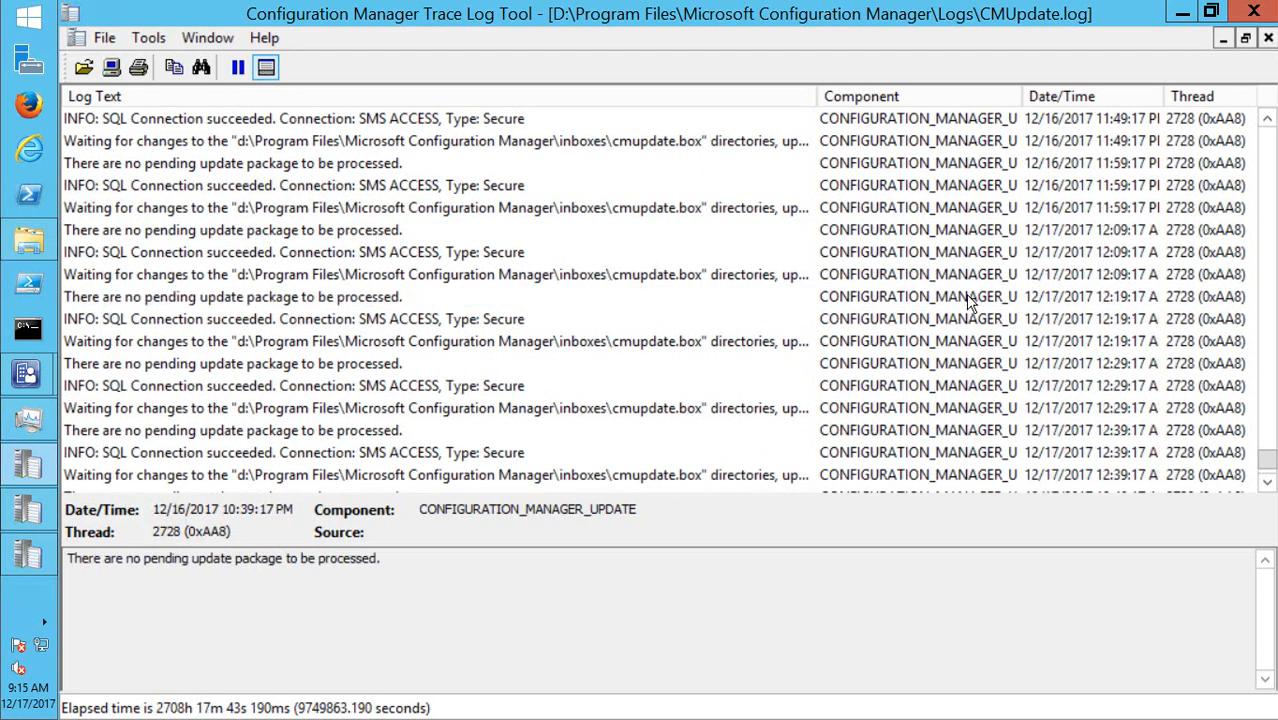
{"action": "left_click", "coordinate": [1016, 232]}
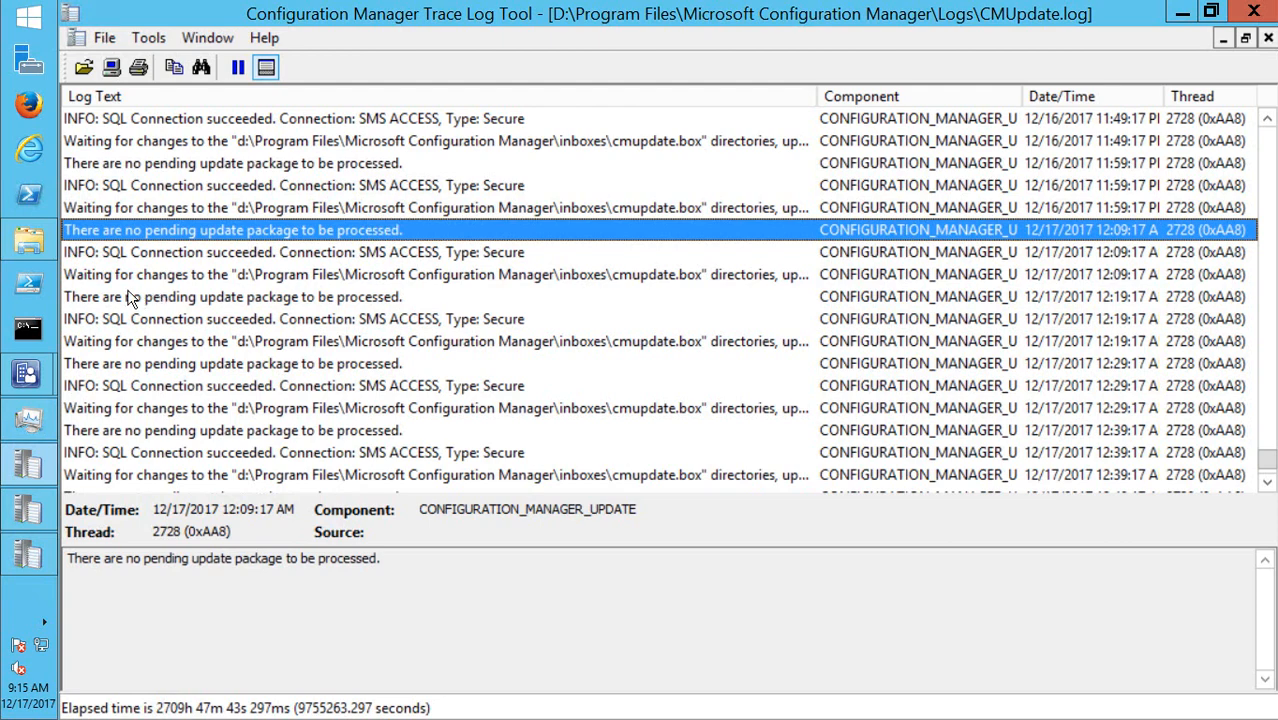
- Examine the CONFIGURATION_MANAGER_UPDATE service start entry at 1:37:59 AM on 12/17/2017 and the post installation monitoring entries after it
{"action": "scroll", "coordinate": [1023, 382], "scroll_direction": "down", "scroll_amount": 15}
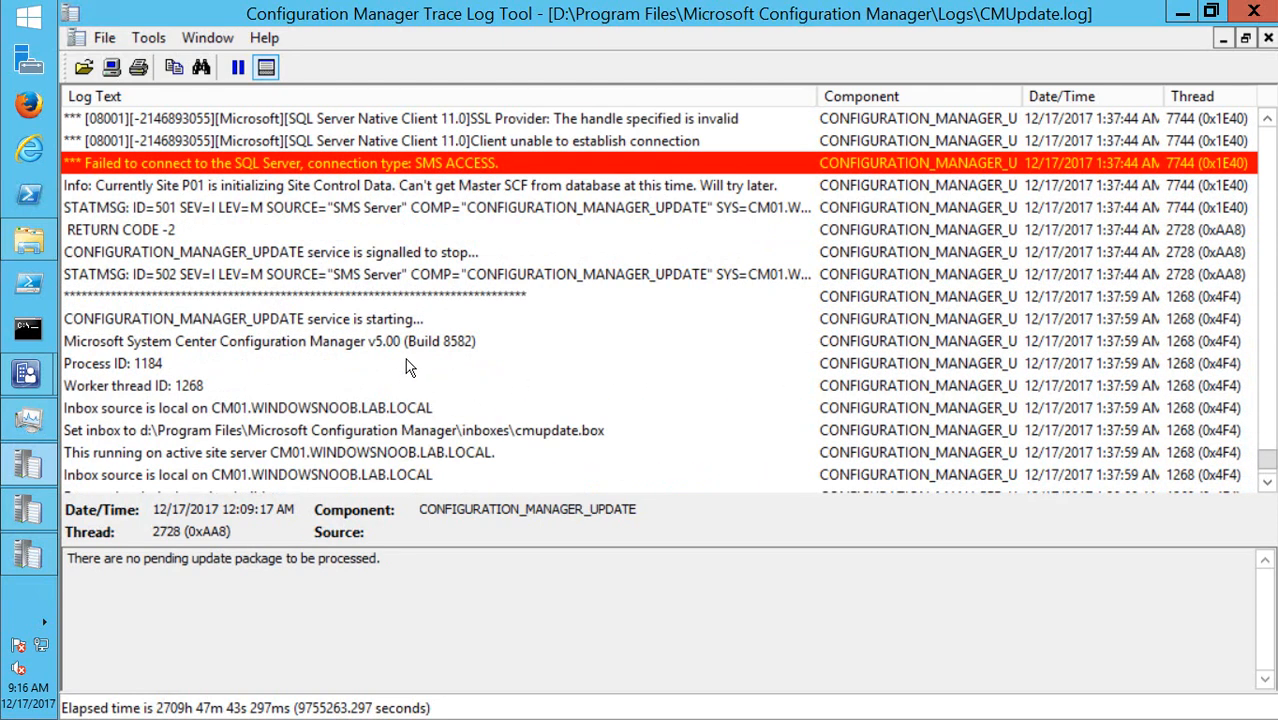
{"action": "left_click", "coordinate": [414, 325]}
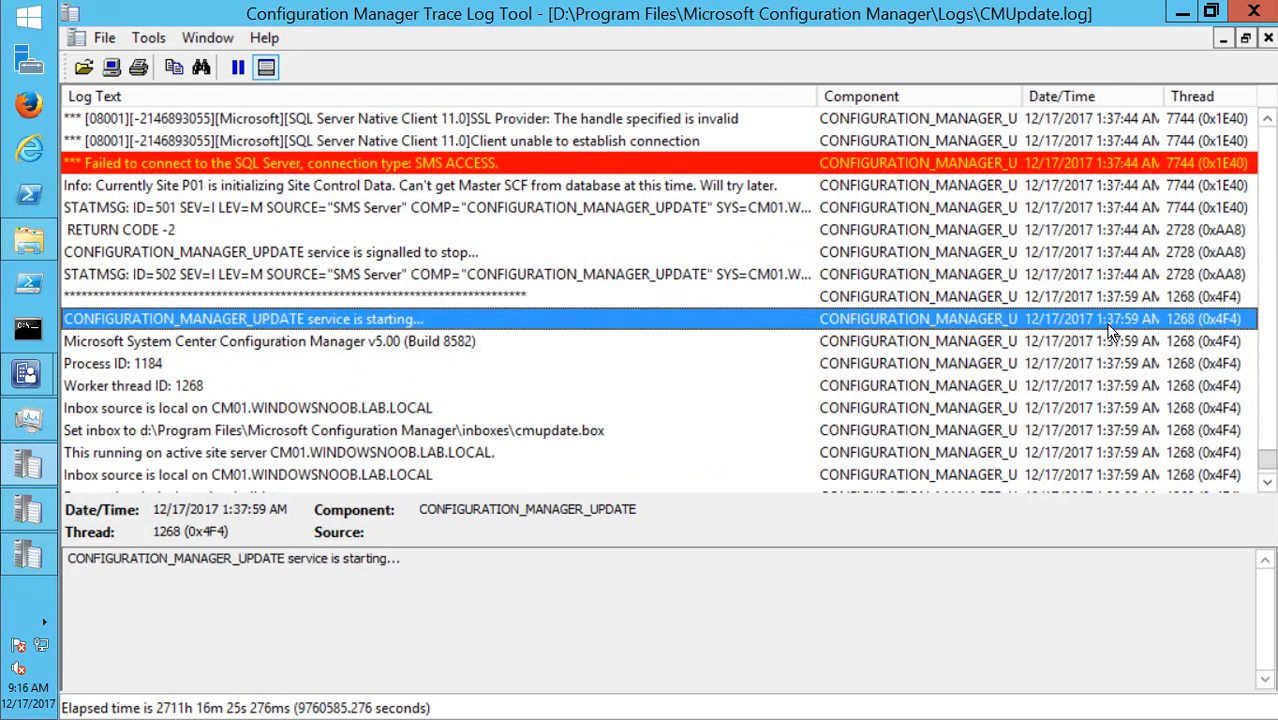
{"action": "mouse_move", "coordinate": [28, 703]}
{"action": "scroll", "coordinate": [496, 357], "scroll_direction": "down", "scroll_amount": 4}
{"action": "scroll", "coordinate": [490, 350], "scroll_direction": "down", "scroll_amount": 20}
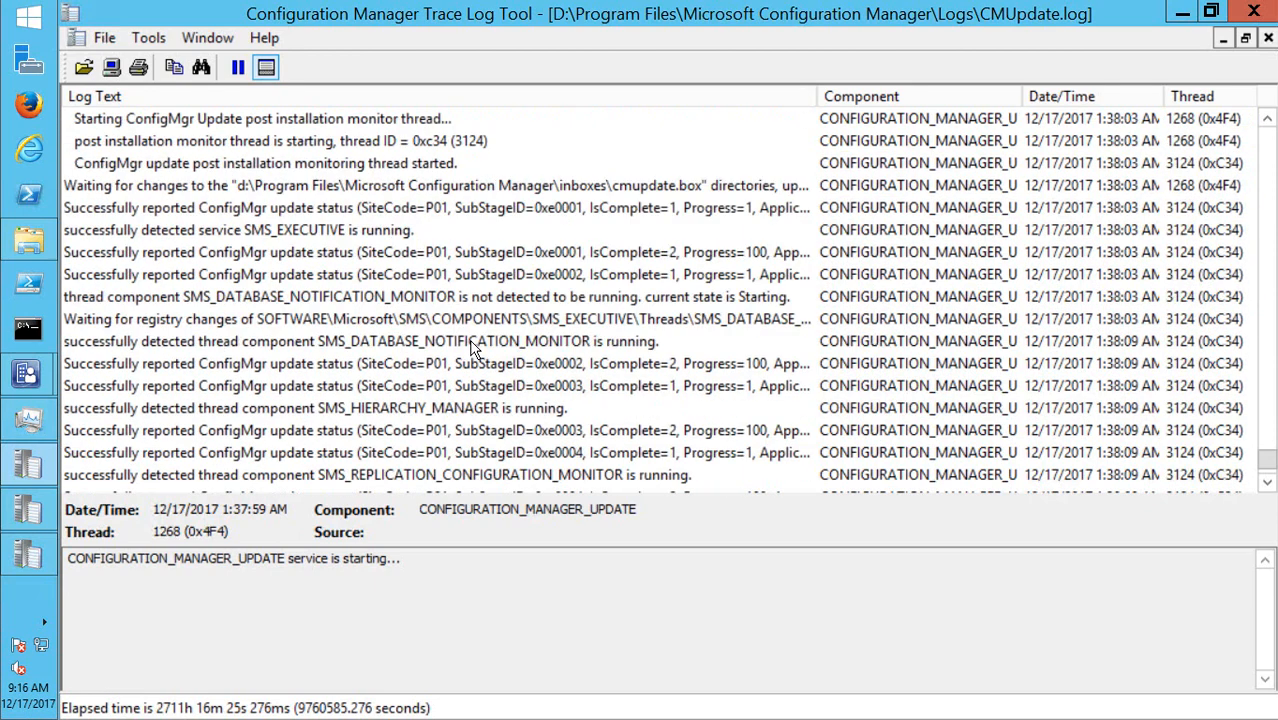
- Examine the CMUpdate.log entries between the 1:37:59 AM update service start and the 9:12:03 AM prerequisite check
{"action": "scroll", "coordinate": [468, 340], "scroll_direction": "down", "scroll_amount": 20}
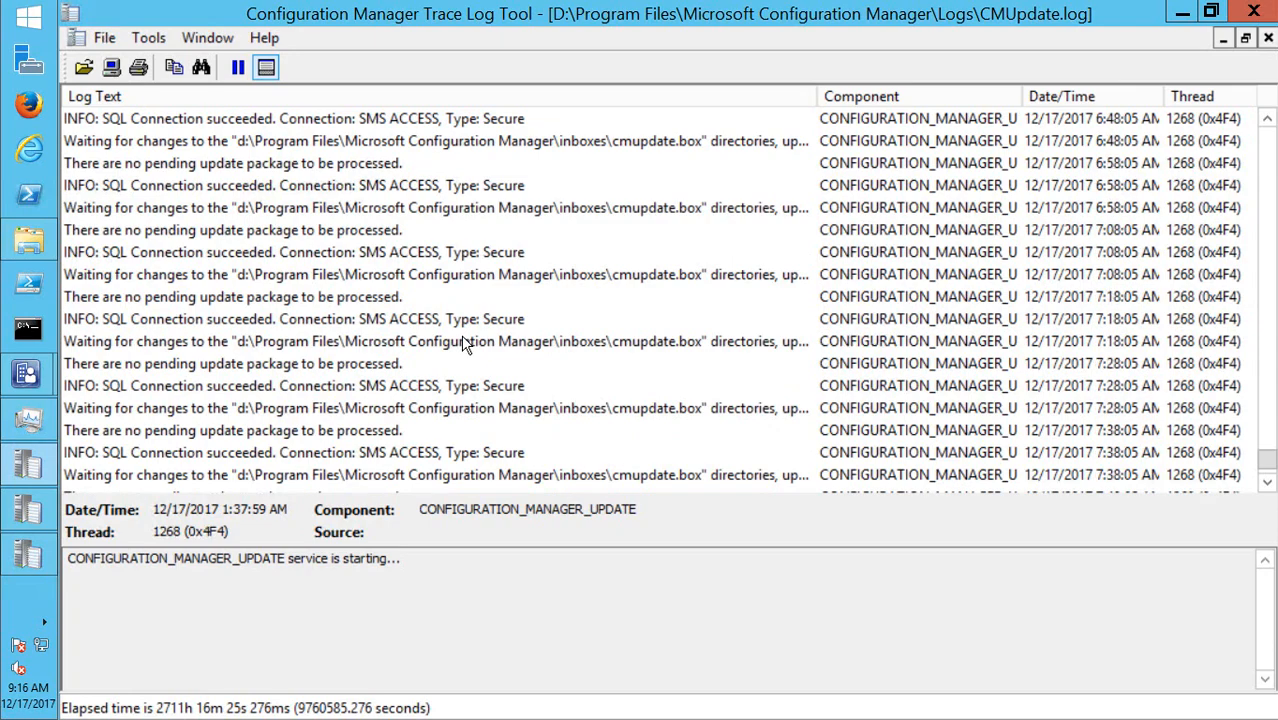
{"action": "scroll", "coordinate": [476, 365], "scroll_direction": "up", "scroll_amount": 9}
{"action": "scroll", "coordinate": [476, 360], "scroll_direction": "down", "scroll_amount": 4}
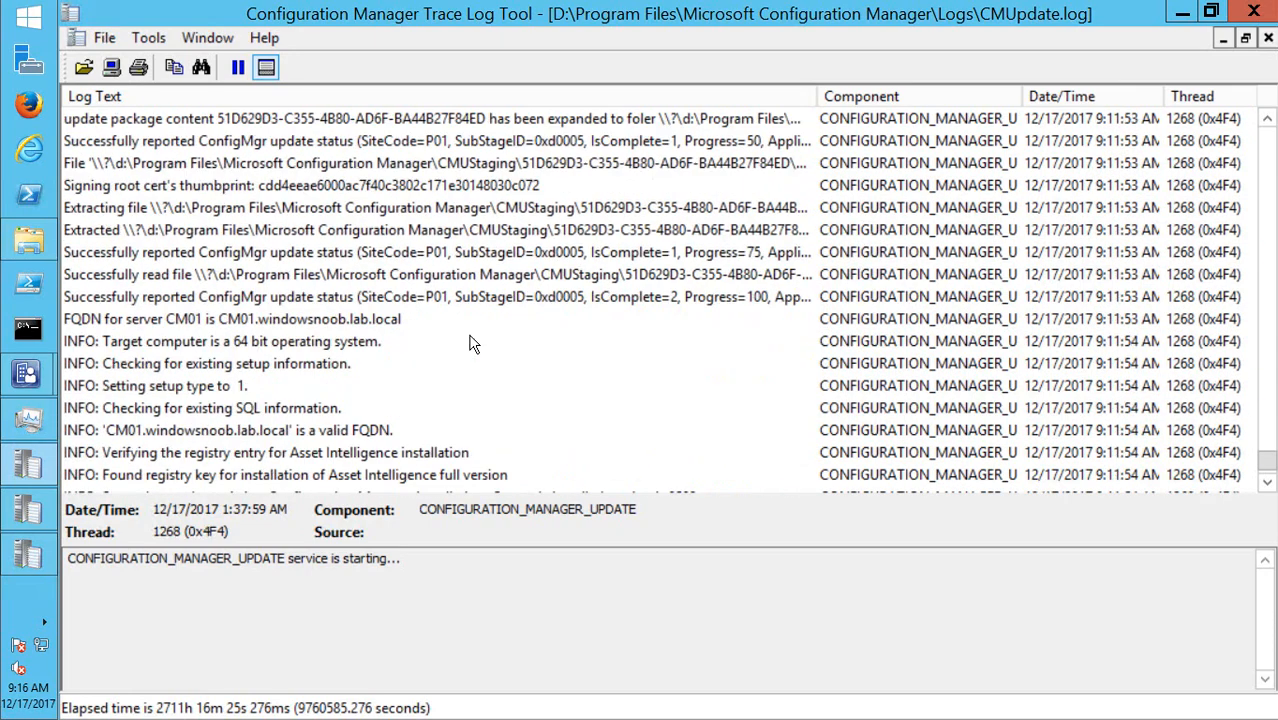
{"action": "scroll", "coordinate": [472, 331], "scroll_direction": "down", "scroll_amount": 2}
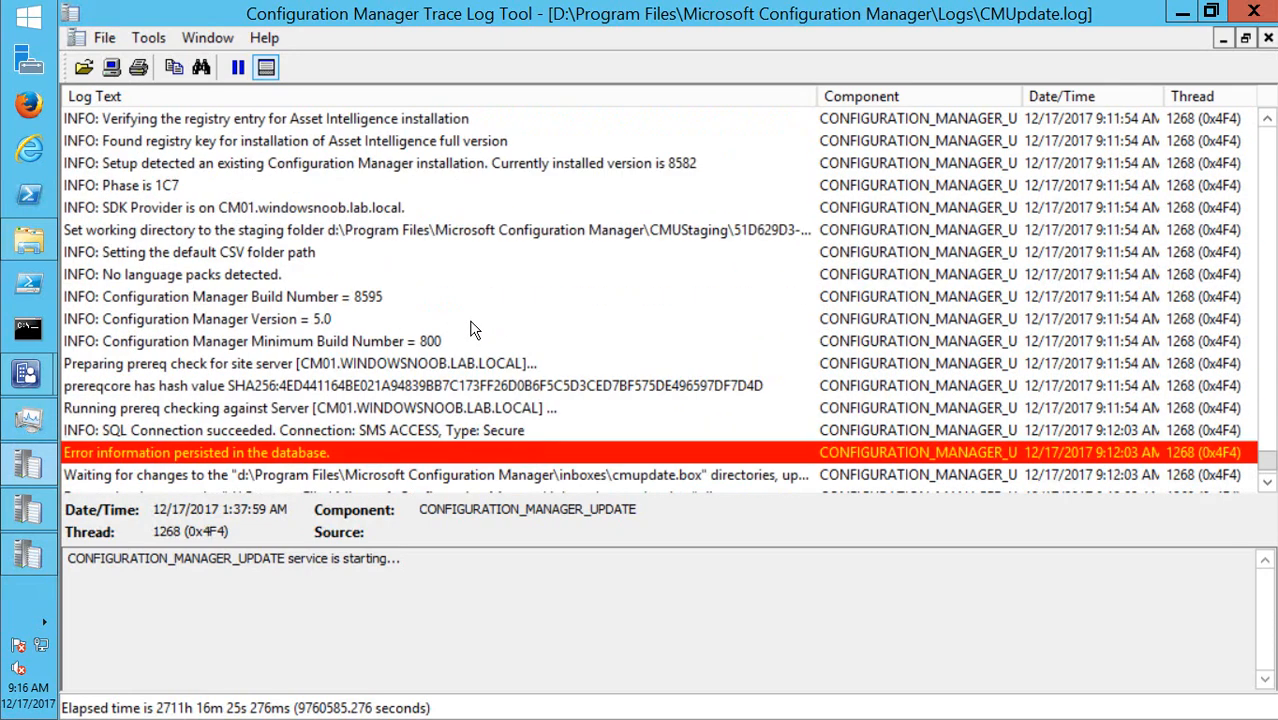
{"action": "scroll", "coordinate": [474, 330], "scroll_direction": "up", "scroll_amount": 8}
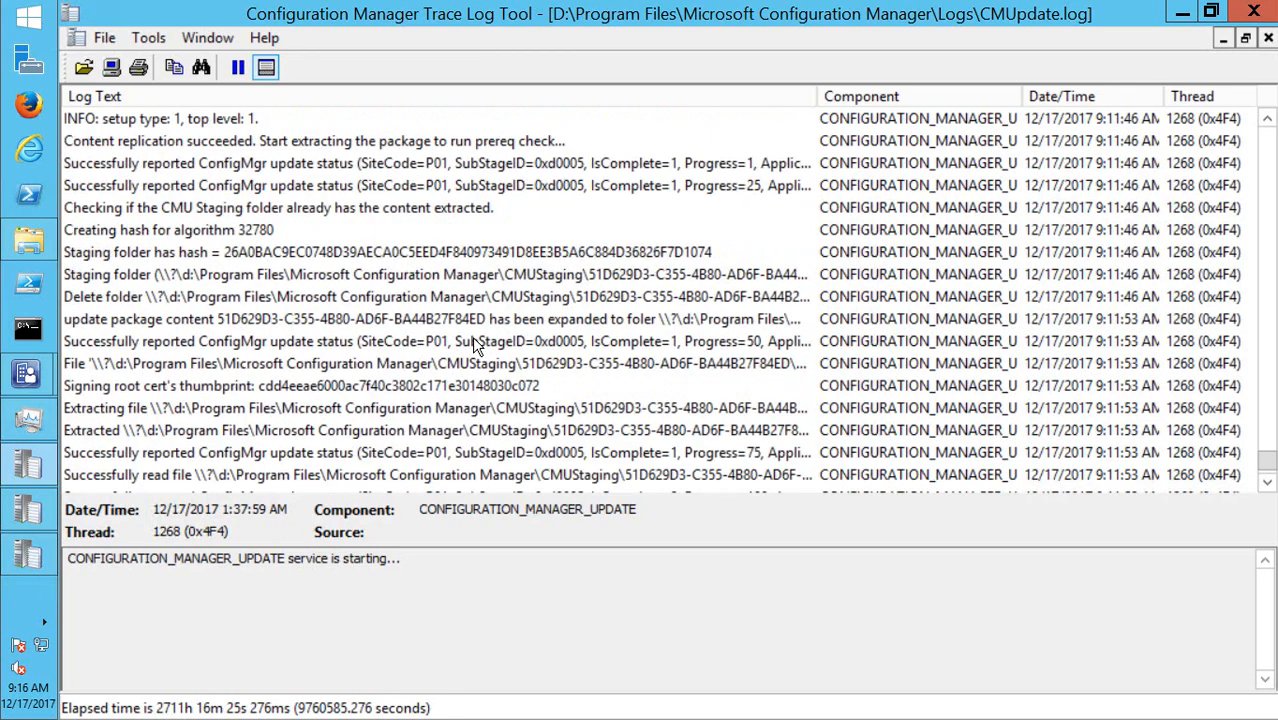
{"action": "scroll", "coordinate": [474, 337], "scroll_direction": "up", "scroll_amount": 20}
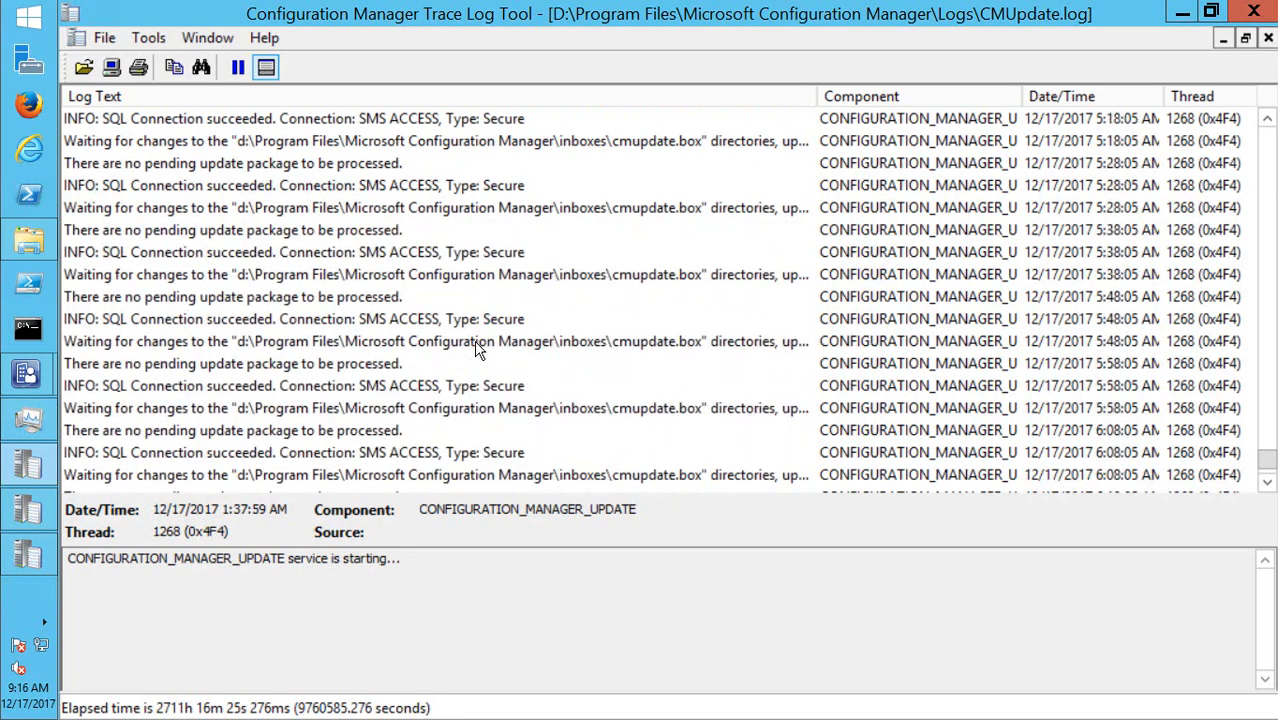
{"action": "scroll", "coordinate": [478, 347], "scroll_direction": "up", "scroll_amount": 20}
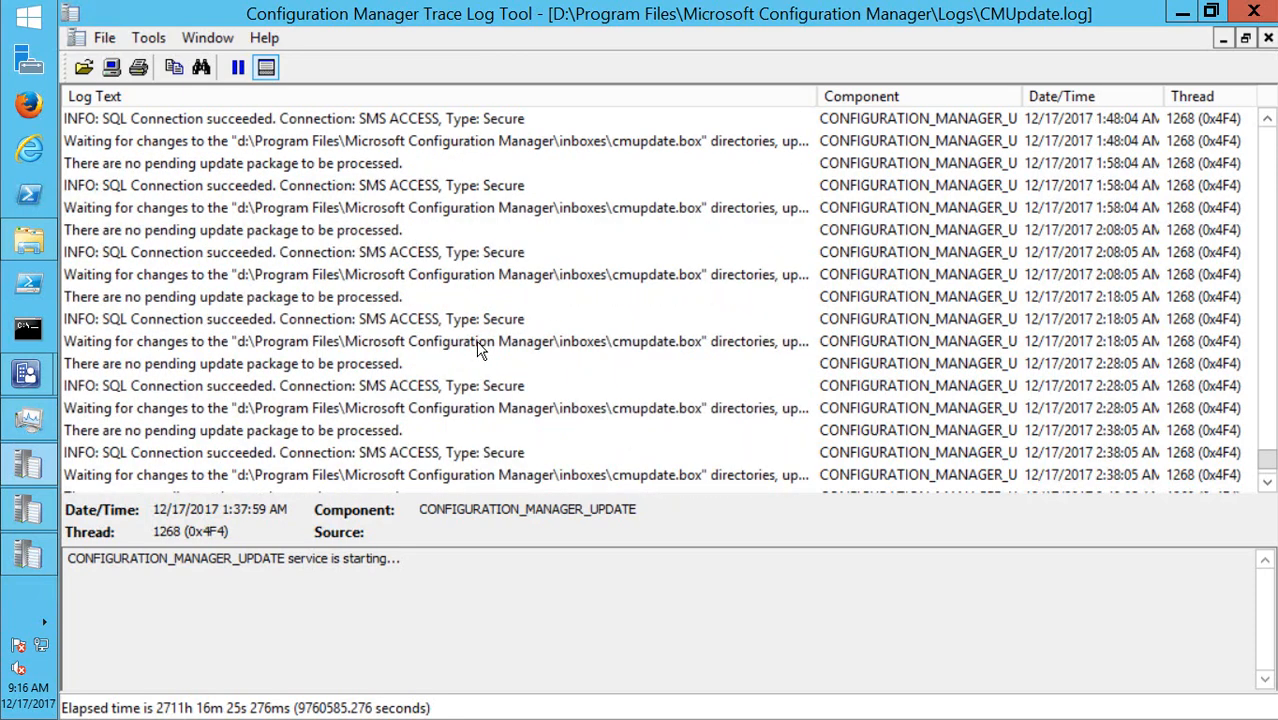
{"action": "scroll", "coordinate": [478, 347], "scroll_direction": "up", "scroll_amount": 10}
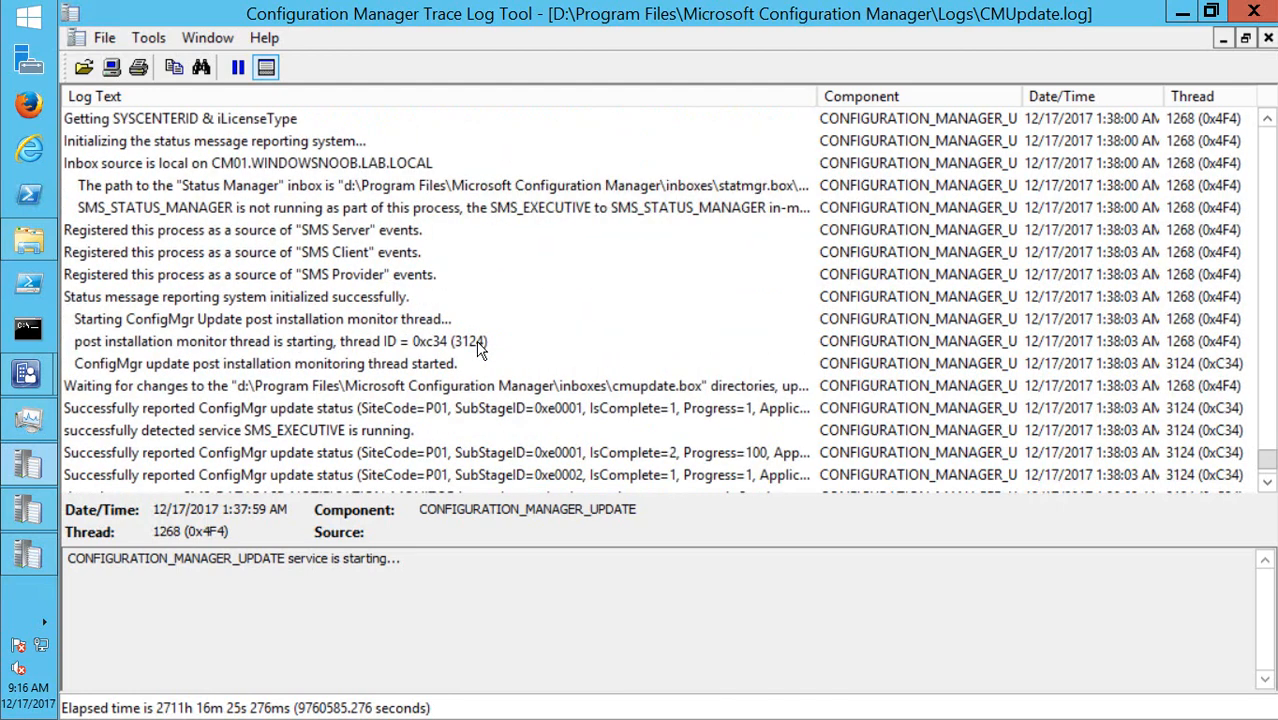
{"action": "scroll", "coordinate": [478, 347], "scroll_direction": "up", "scroll_amount": 2}
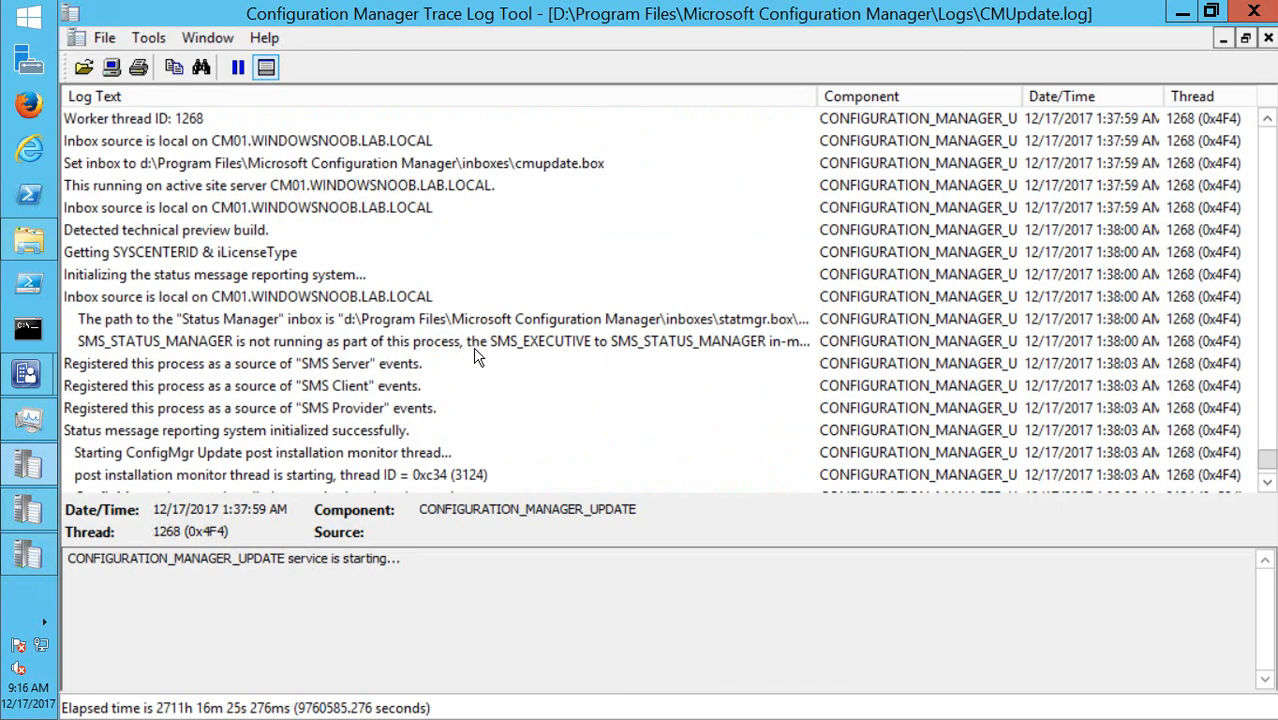
{"action": "scroll", "coordinate": [478, 357], "scroll_direction": "up", "scroll_amount": 2}
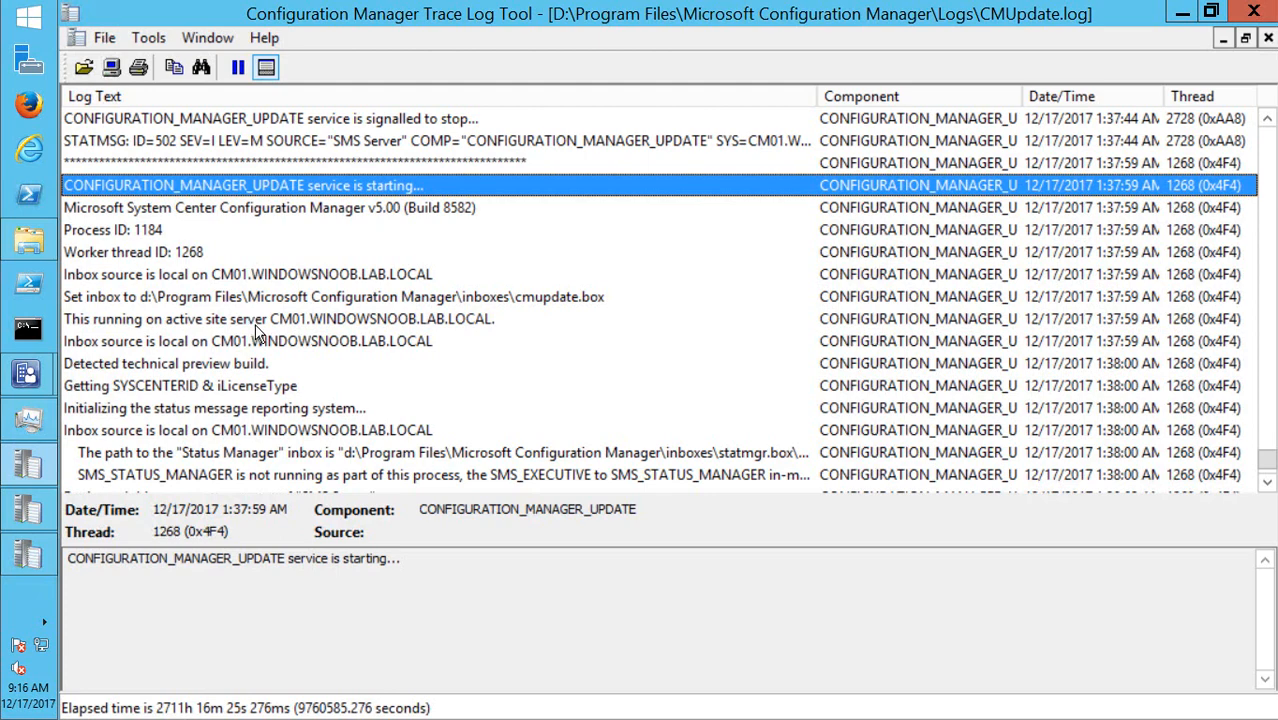
- Locate the 9:12:13 AM restart of the CONFIGURATION_MANAGER_UPDATE service in CMUpdate.log and inspect its Build 8595 and service-starting entries
{"action": "scroll", "coordinate": [300, 335], "scroll_direction": "down", "scroll_amount": 20}
{"action": "scroll", "coordinate": [335, 343], "scroll_direction": "down", "scroll_amount": 20}
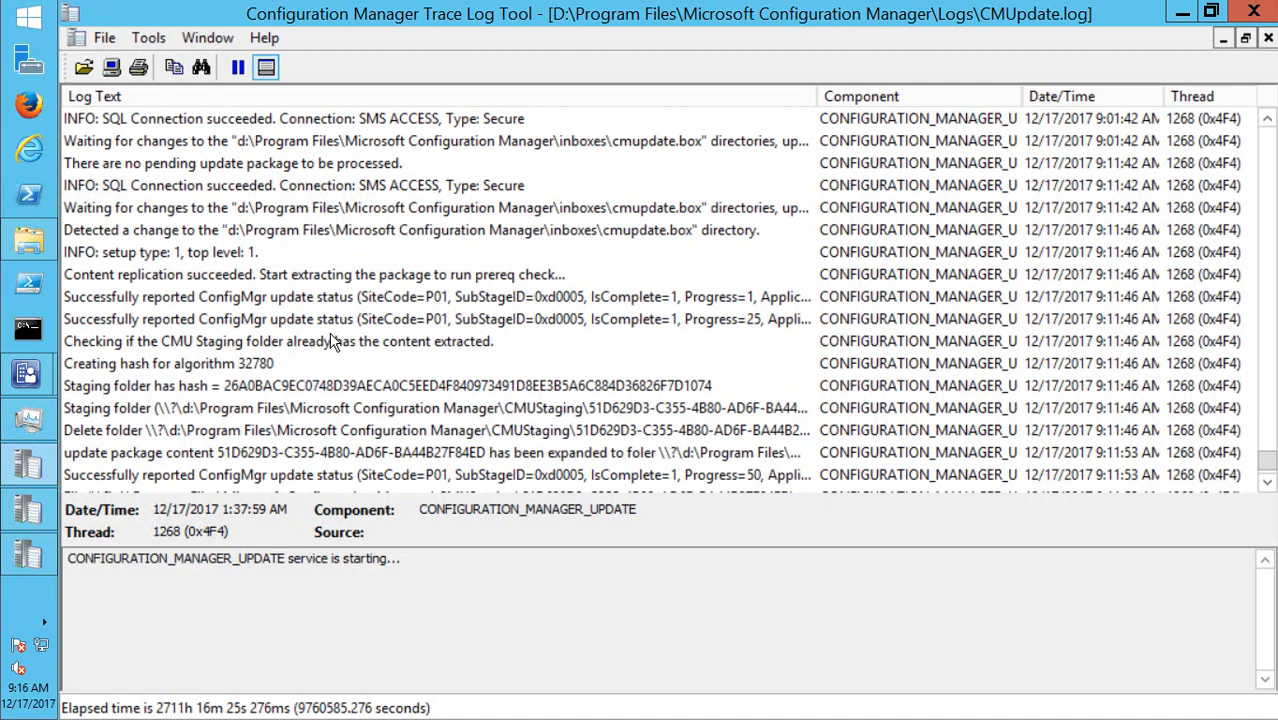
{"action": "scroll", "coordinate": [335, 343], "scroll_direction": "down", "scroll_amount": 7}
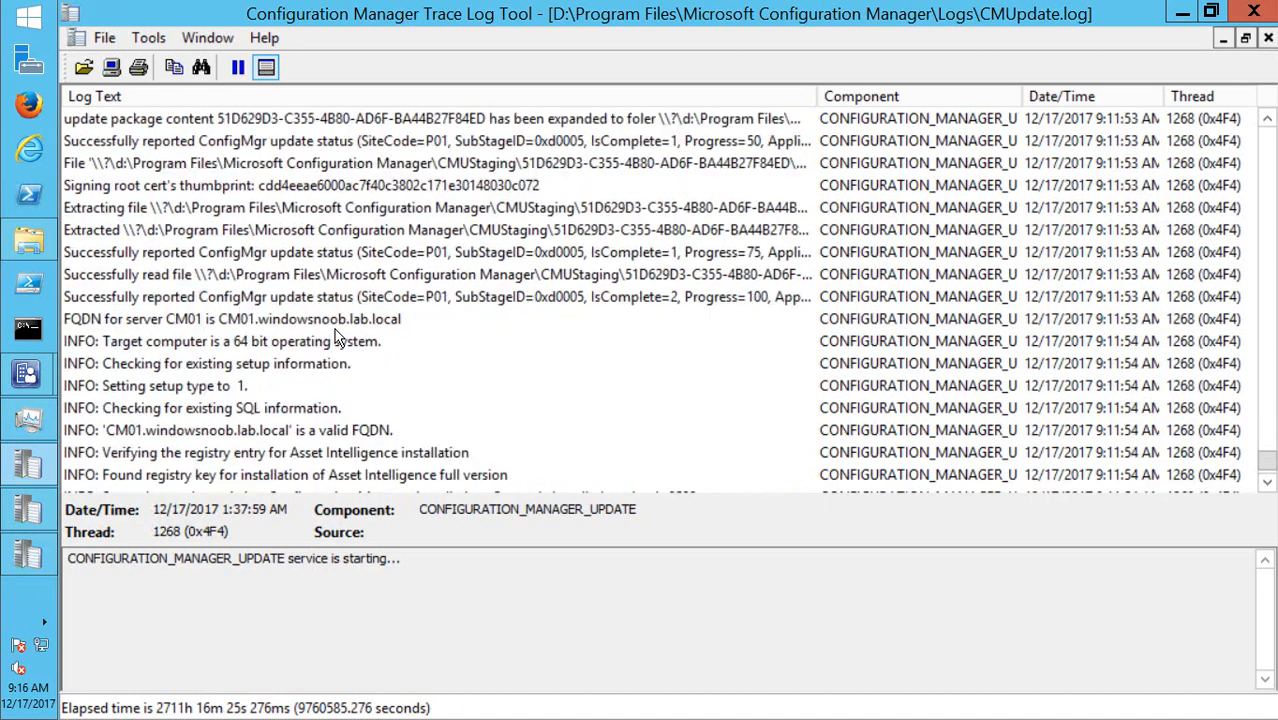
{"action": "scroll", "coordinate": [335, 338], "scroll_direction": "down", "scroll_amount": 3}
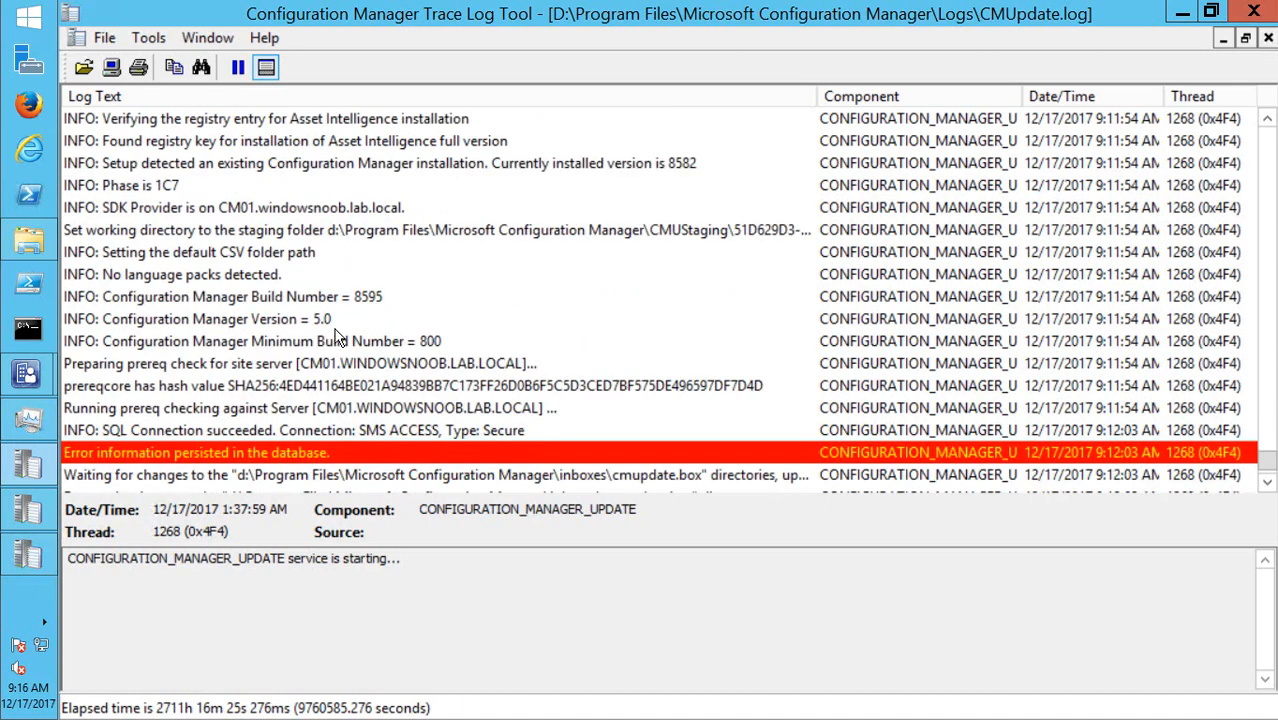
{"action": "scroll", "coordinate": [338, 338], "scroll_direction": "down", "scroll_amount": 3}
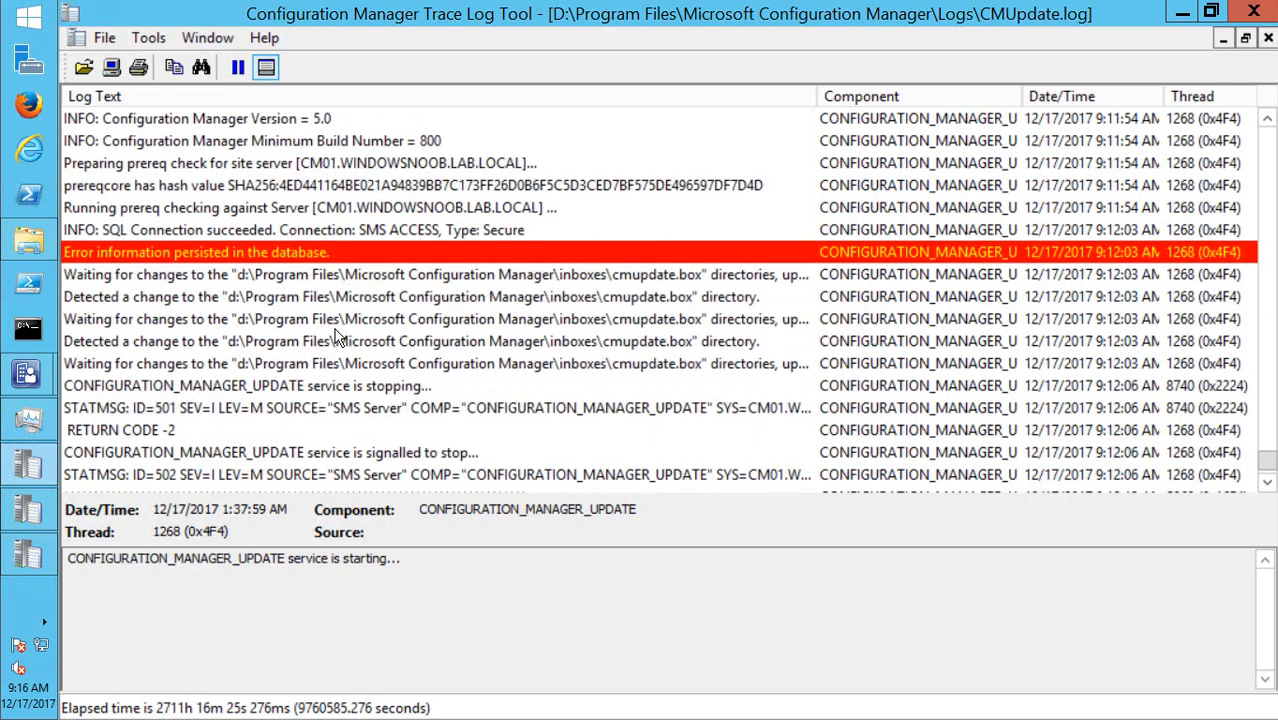
{"action": "scroll", "coordinate": [338, 338], "scroll_direction": "down", "scroll_amount": 3}
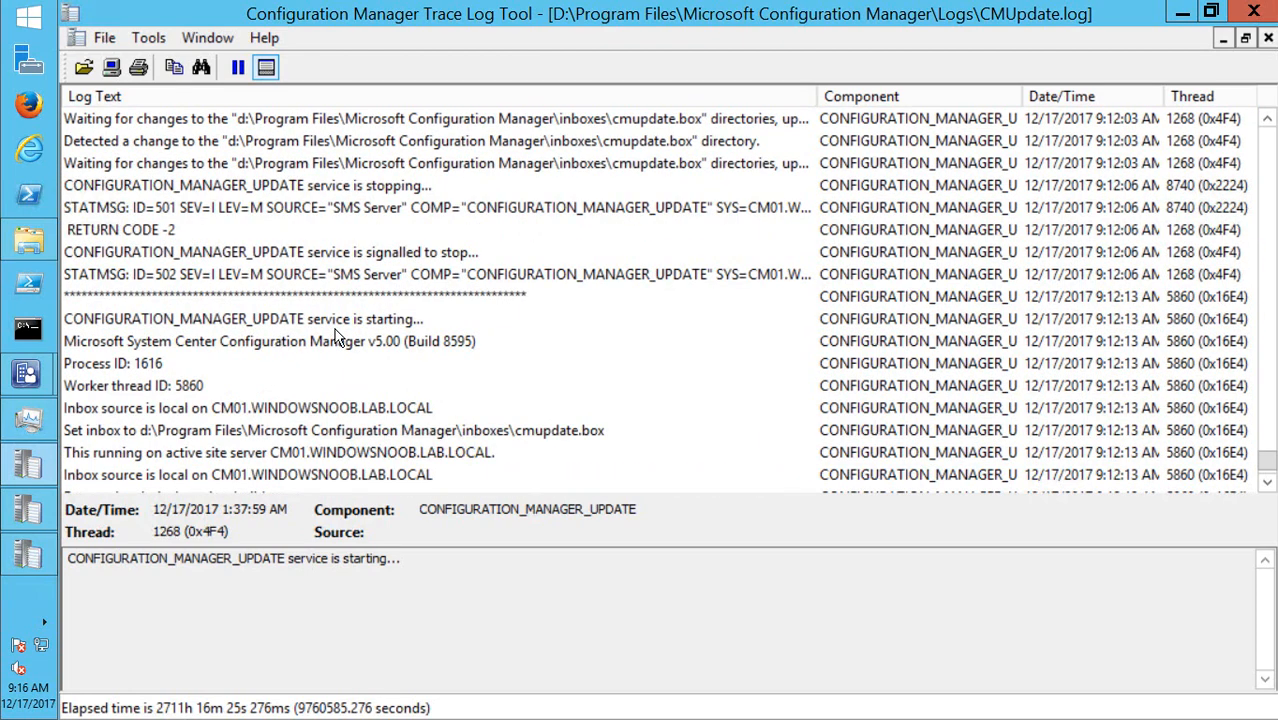
{"action": "left_click", "coordinate": [217, 339]}
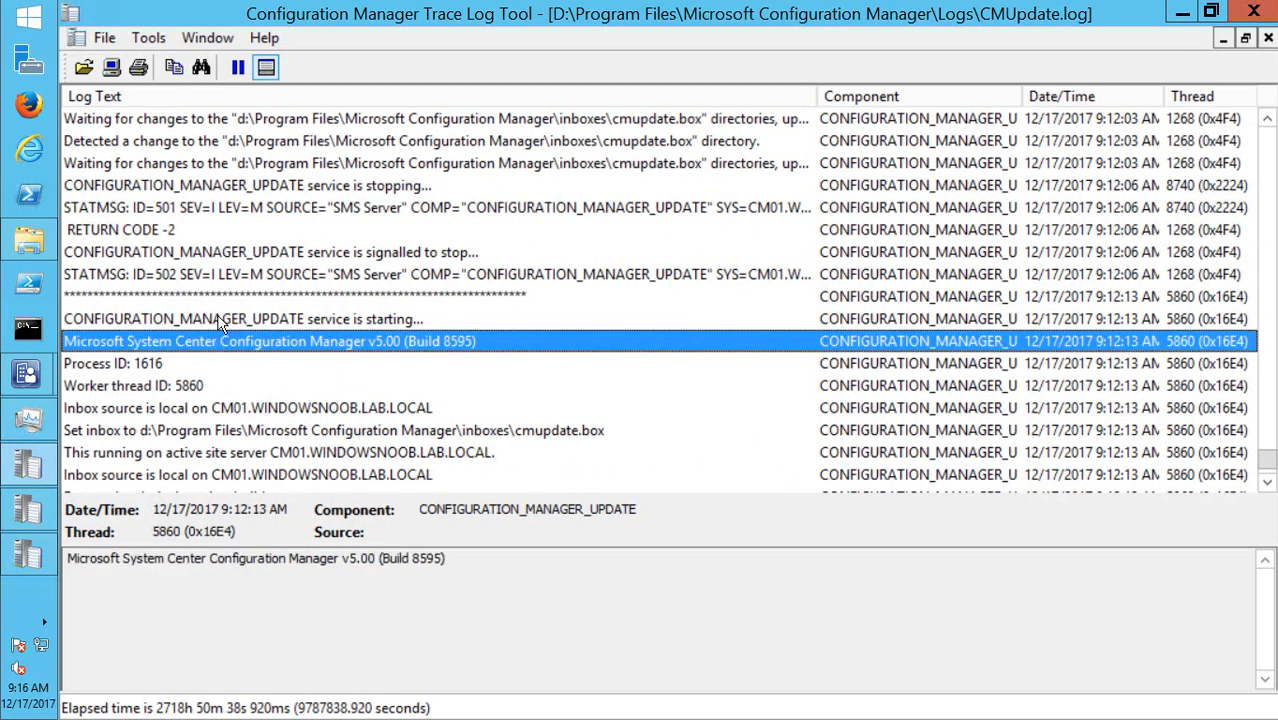
{"action": "left_click", "coordinate": [217, 319]}
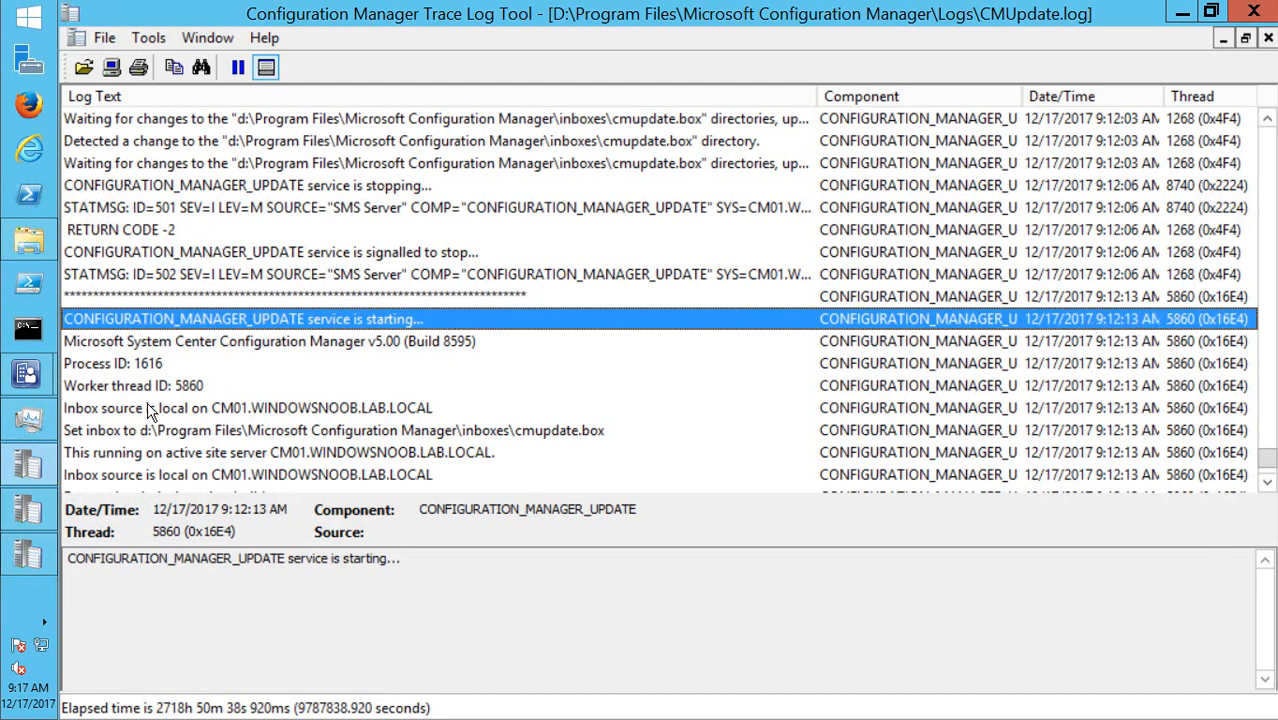
- Go to the newest entries in CMUpdate.log and select the line starting the data import to table LU_SoftwareList
{"action": "scroll", "coordinate": [147, 400], "scroll_direction": "down", "scroll_amount": 6}
{"action": "scroll", "coordinate": [147, 400], "scroll_direction": "down", "scroll_amount": 20}
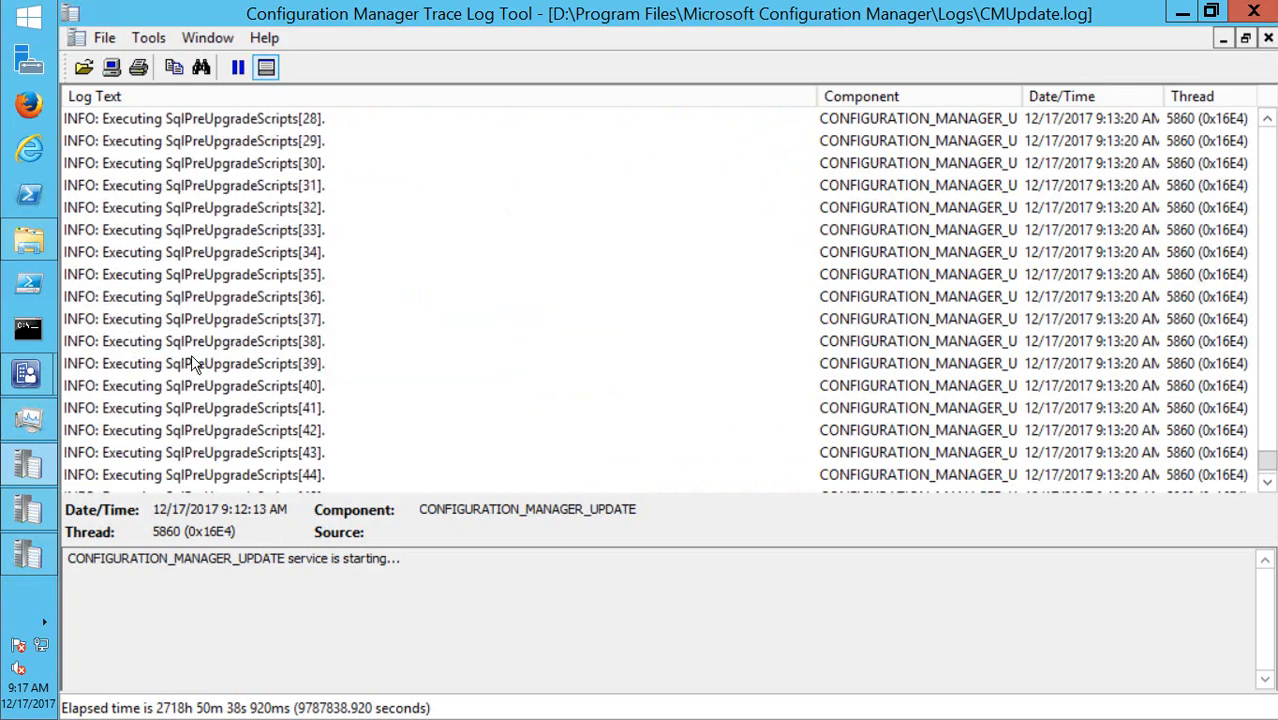
{"action": "scroll", "coordinate": [200, 360], "scroll_direction": "down", "scroll_amount": 20}
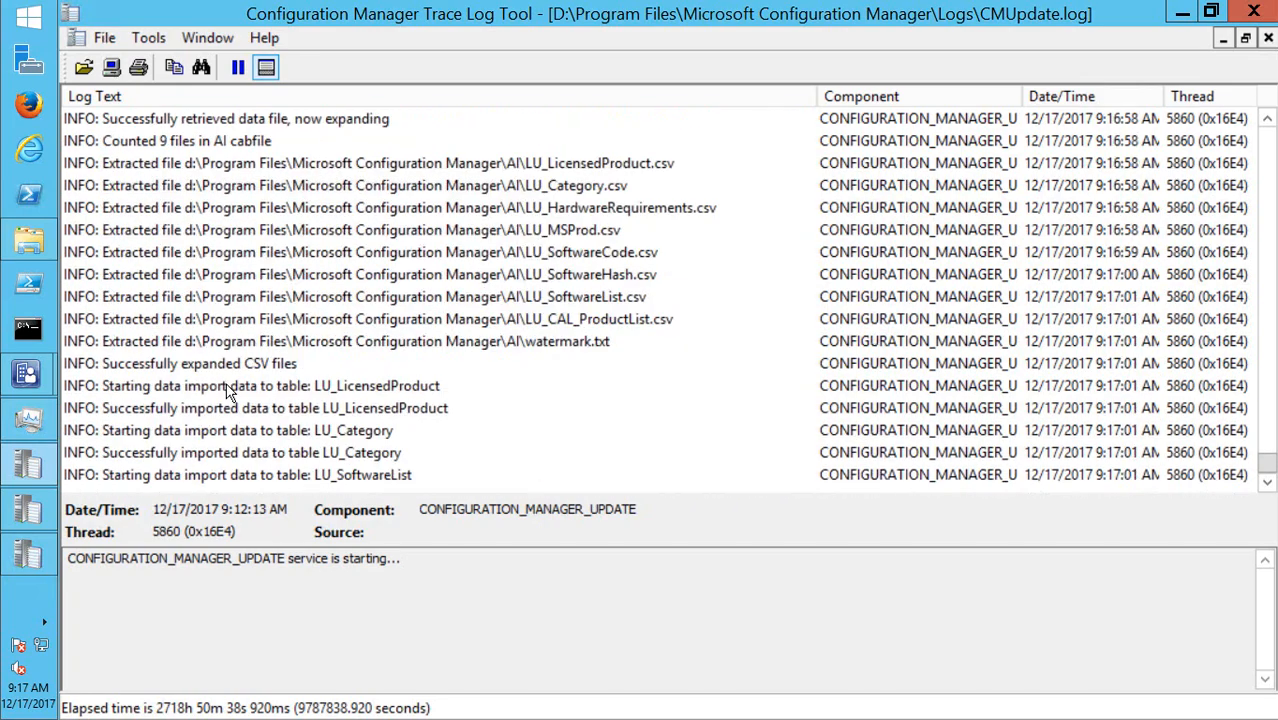
{"action": "left_click", "coordinate": [164, 476]}
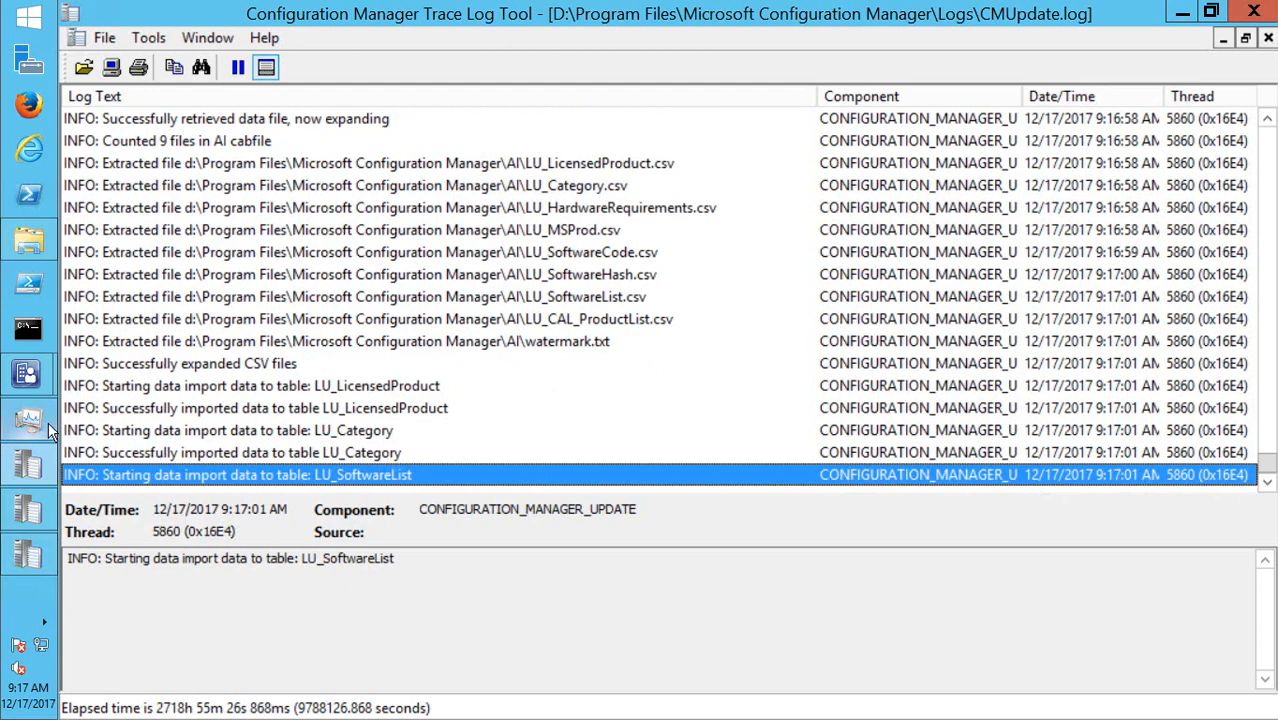
- Switch to the Update Pack Installation Status window, refresh the installation status and shift the window aside to expose the log
{"action": "left_click", "coordinate": [48, 379]}
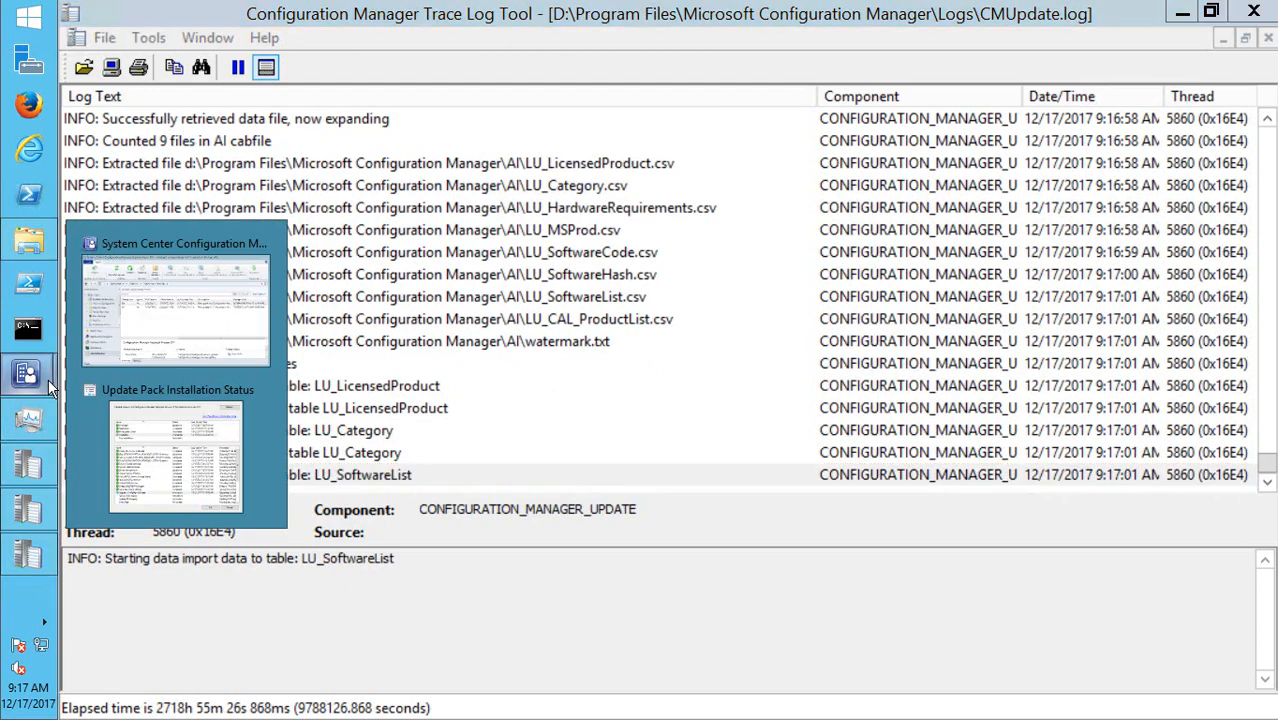
{"action": "left_click", "coordinate": [124, 450]}
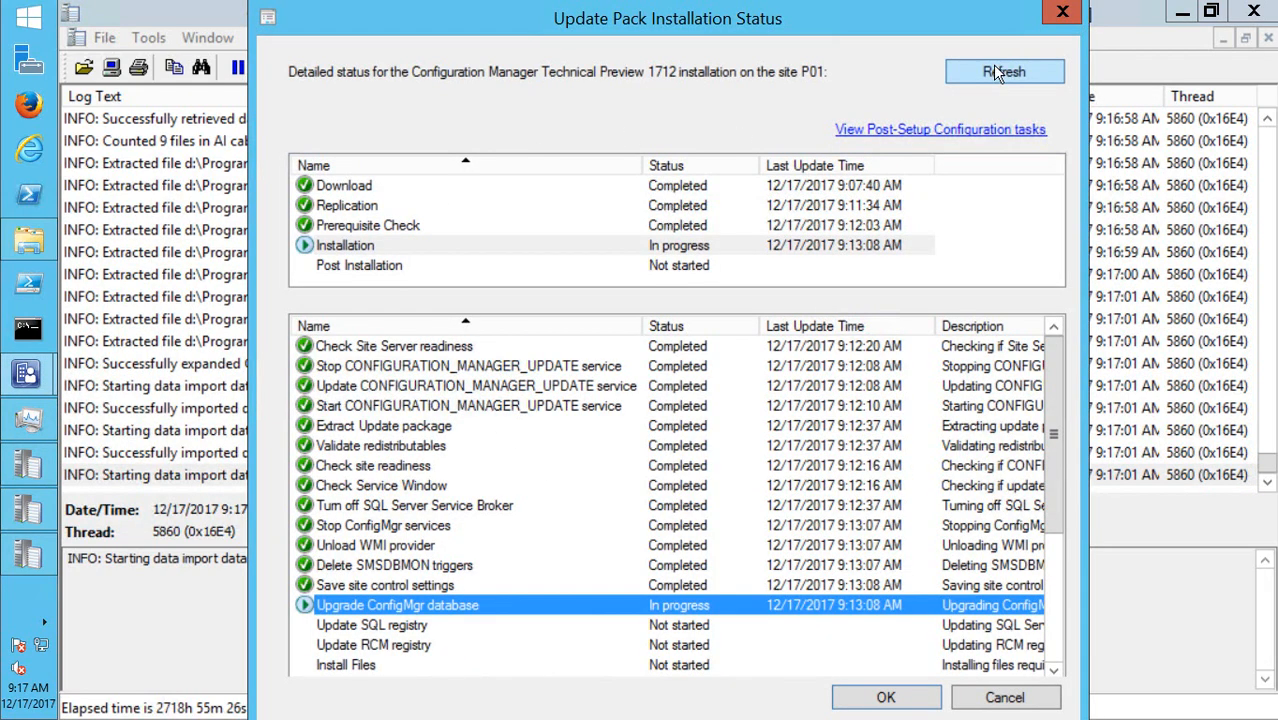
{"action": "left_click", "coordinate": [1015, 85]}
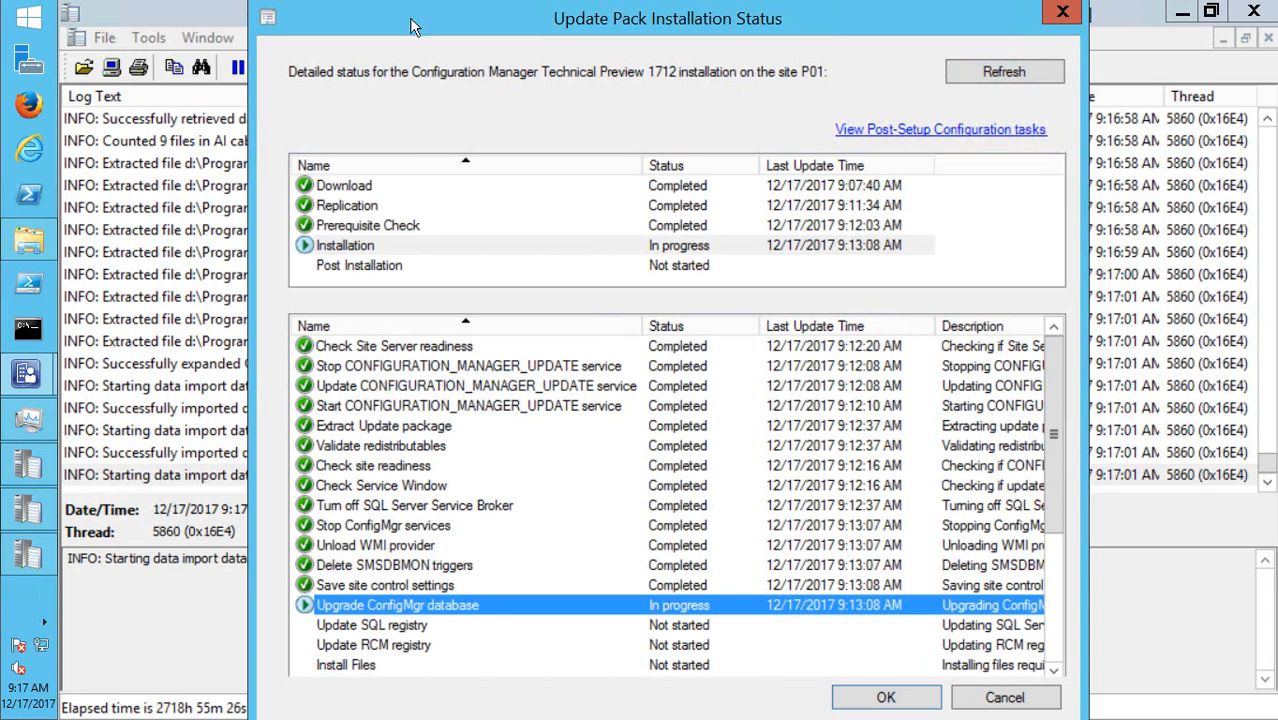
{"action": "left_click_drag", "start_coordinate": [447, 24], "coordinate": [509, 22]}
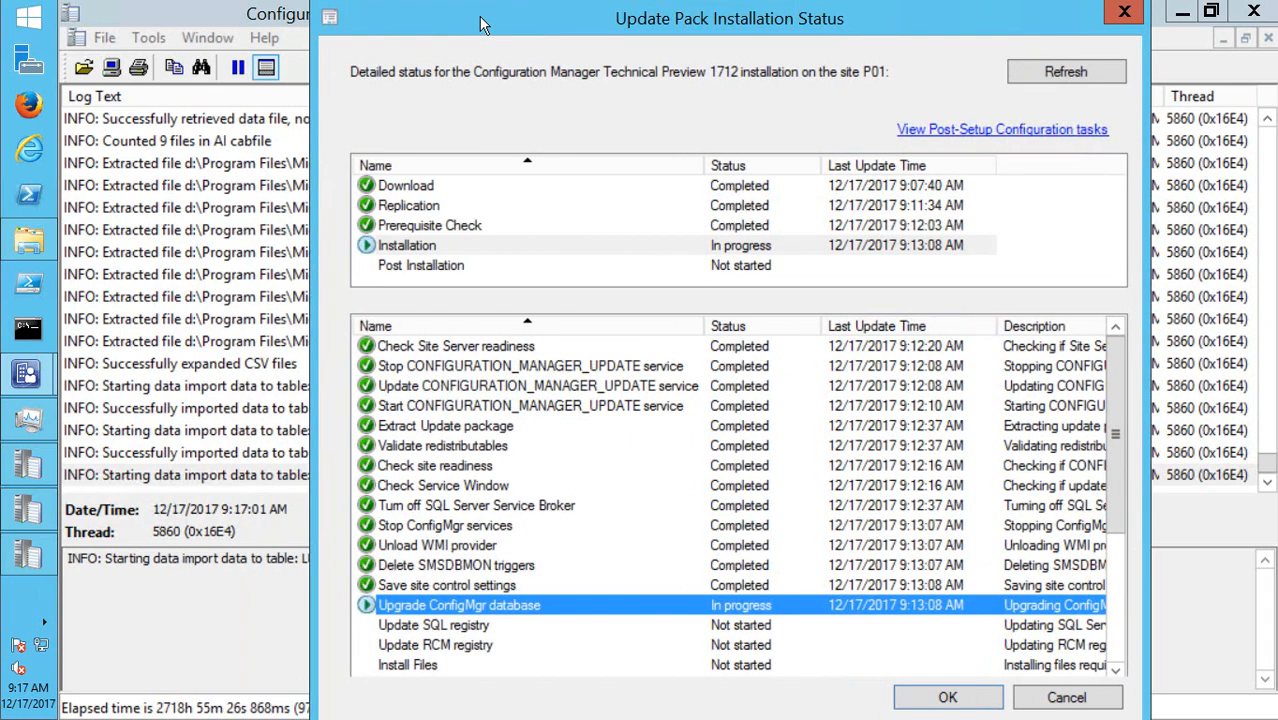
- Check the latest entries in ConfigMgrSetup.log and ConfigMgrPrereq.log, and close both log windows
{"action": "left_click", "coordinate": [157, 461]}
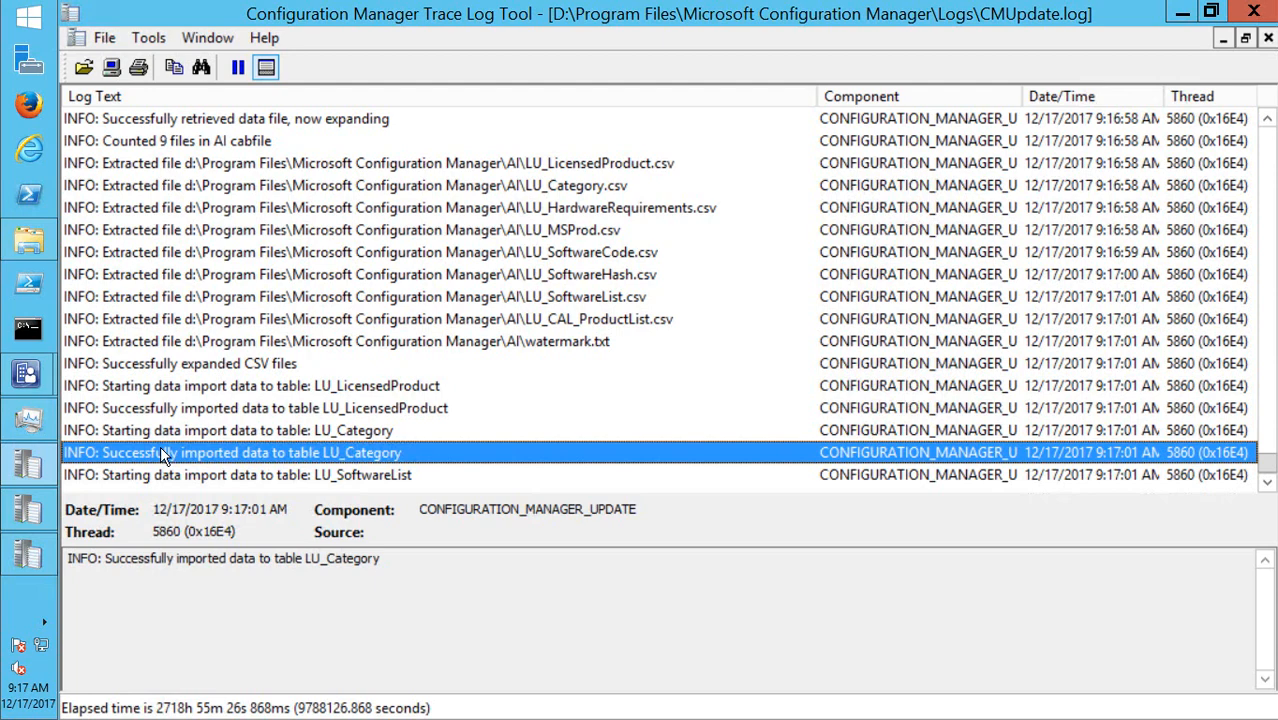
{"action": "left_click", "coordinate": [28, 555]}
{"action": "left_click", "coordinate": [306, 468]}
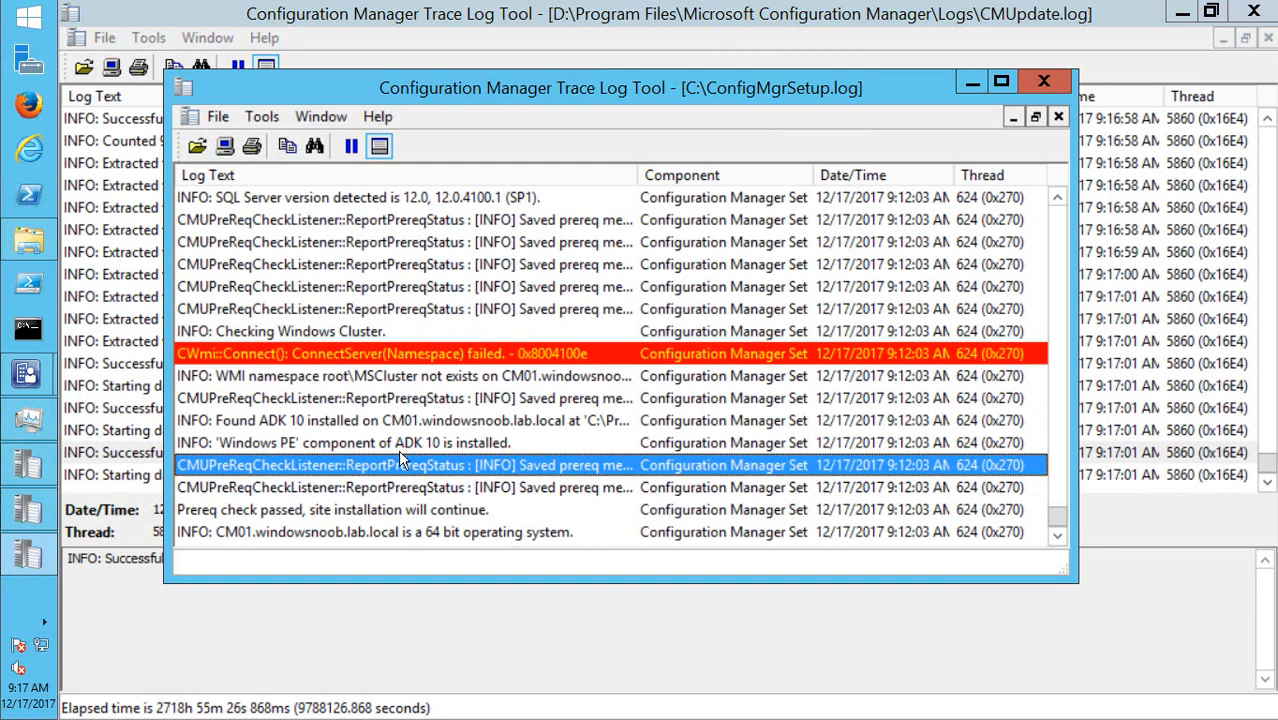
{"action": "left_click", "coordinate": [410, 532]}
{"action": "left_click", "coordinate": [30, 512]}
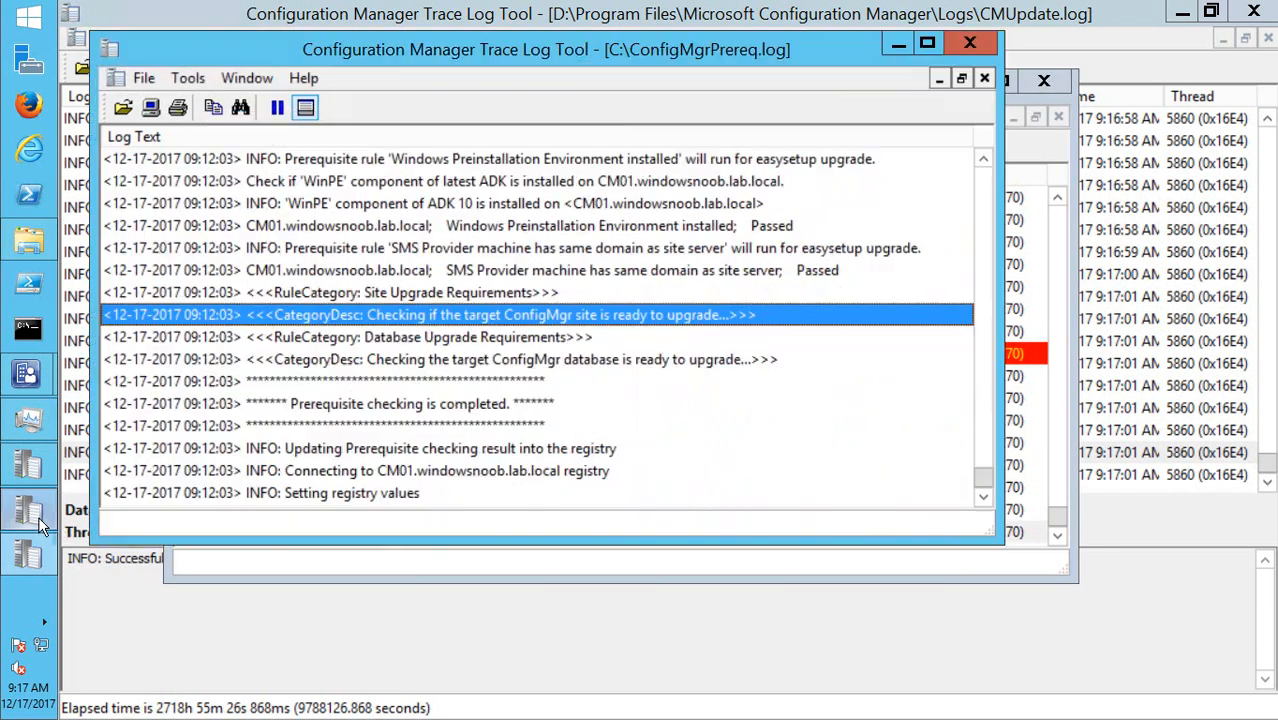
{"action": "left_click", "coordinate": [274, 466]}
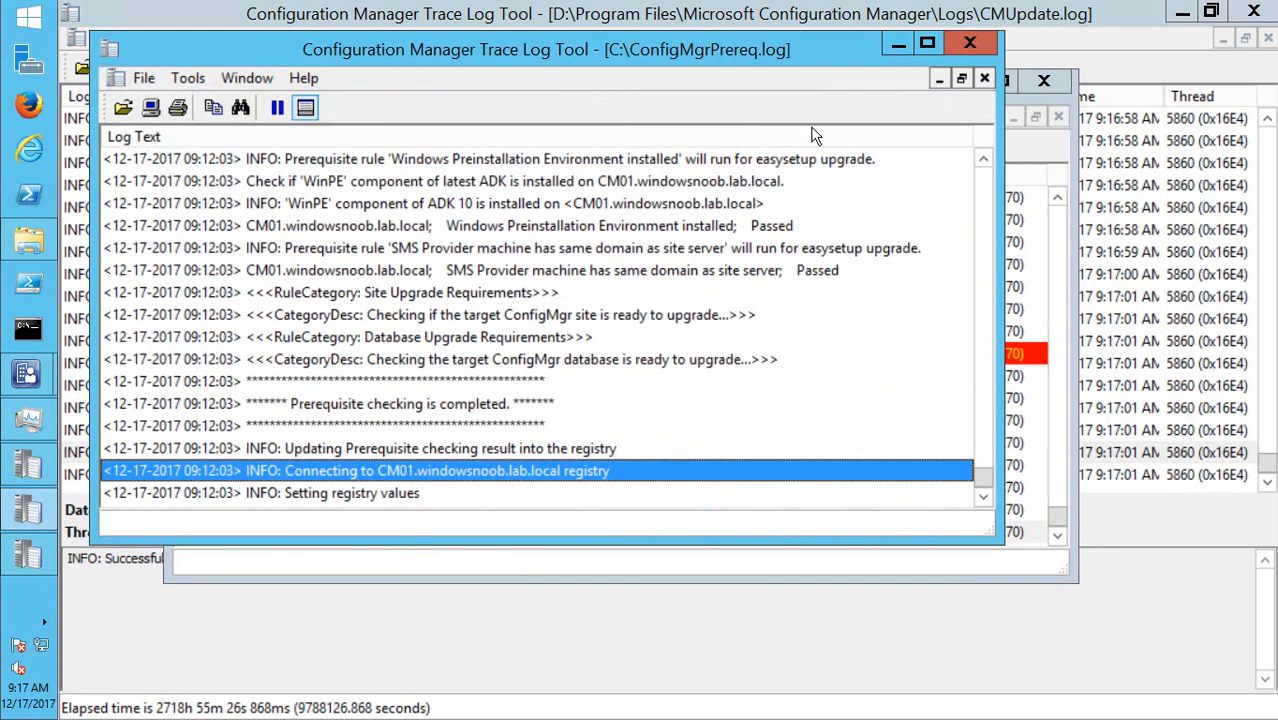
{"action": "left_click", "coordinate": [969, 43]}
{"action": "left_click", "coordinate": [1044, 80]}
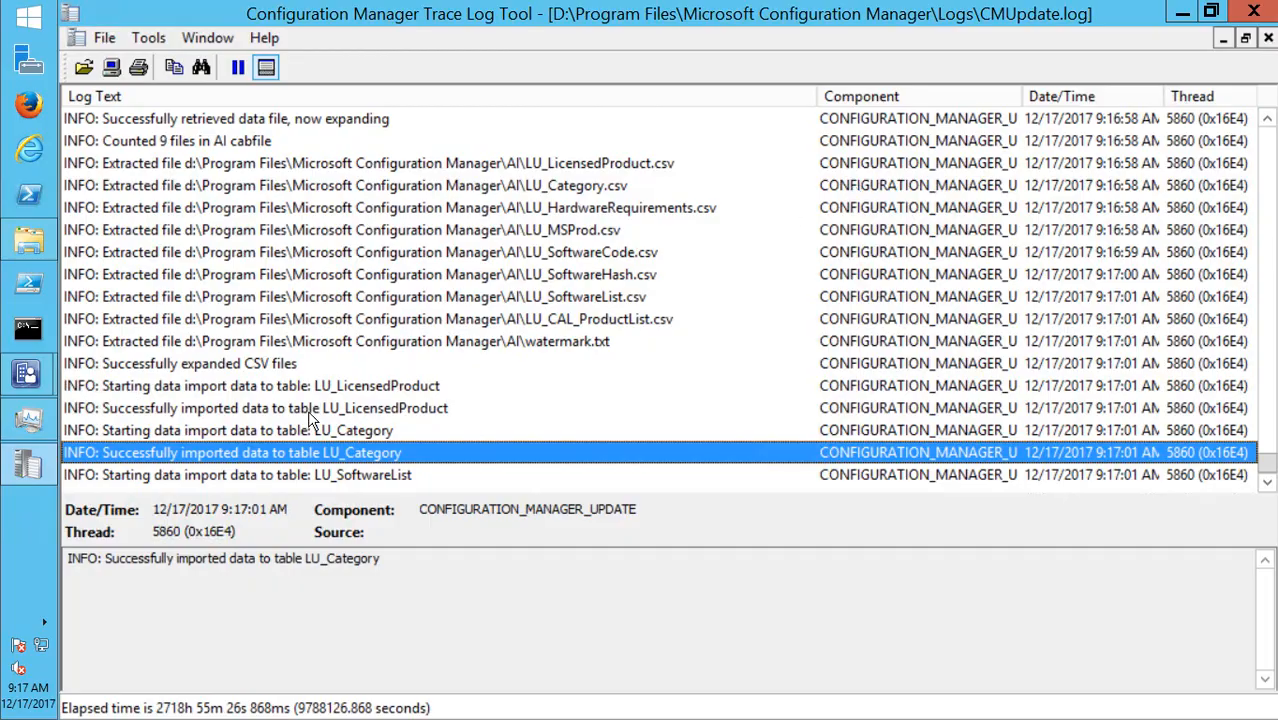
- Return to the Update Pack Installation Status window, refresh it and select the Upgrade ConfigMgr database task
{"action": "left_click", "coordinate": [32, 476]}
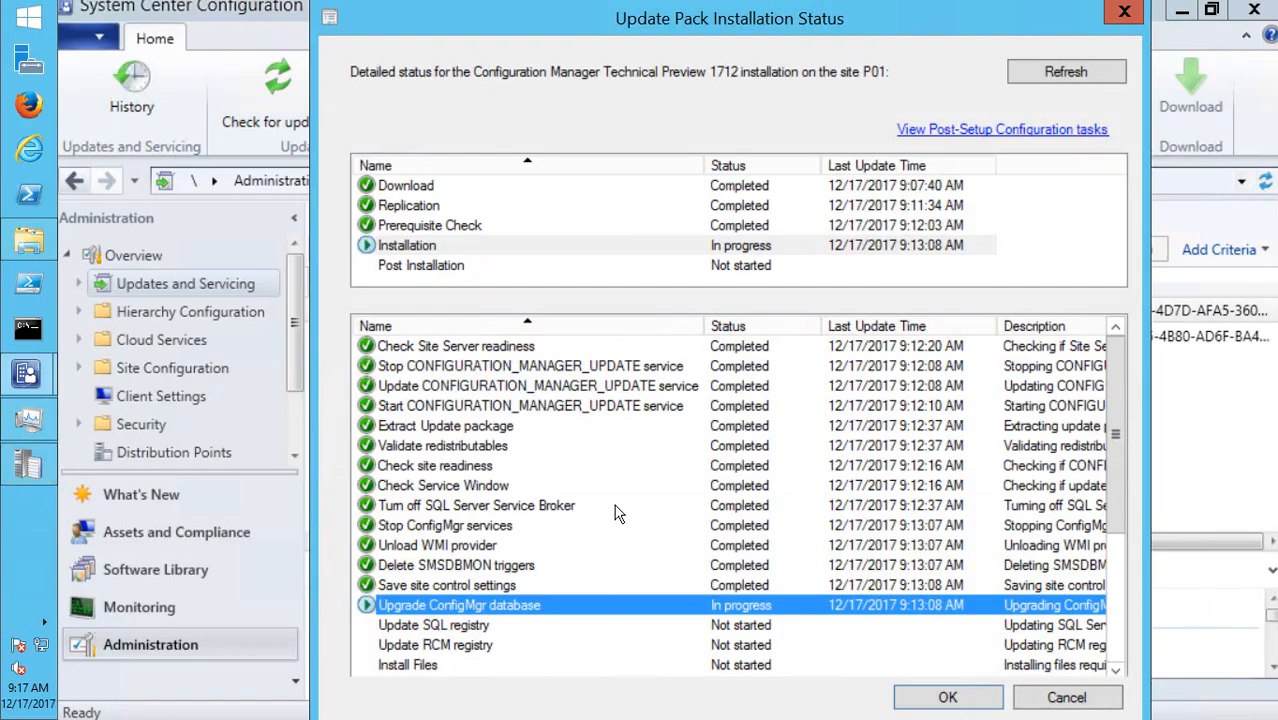
{"action": "left_click", "coordinate": [1034, 70]}
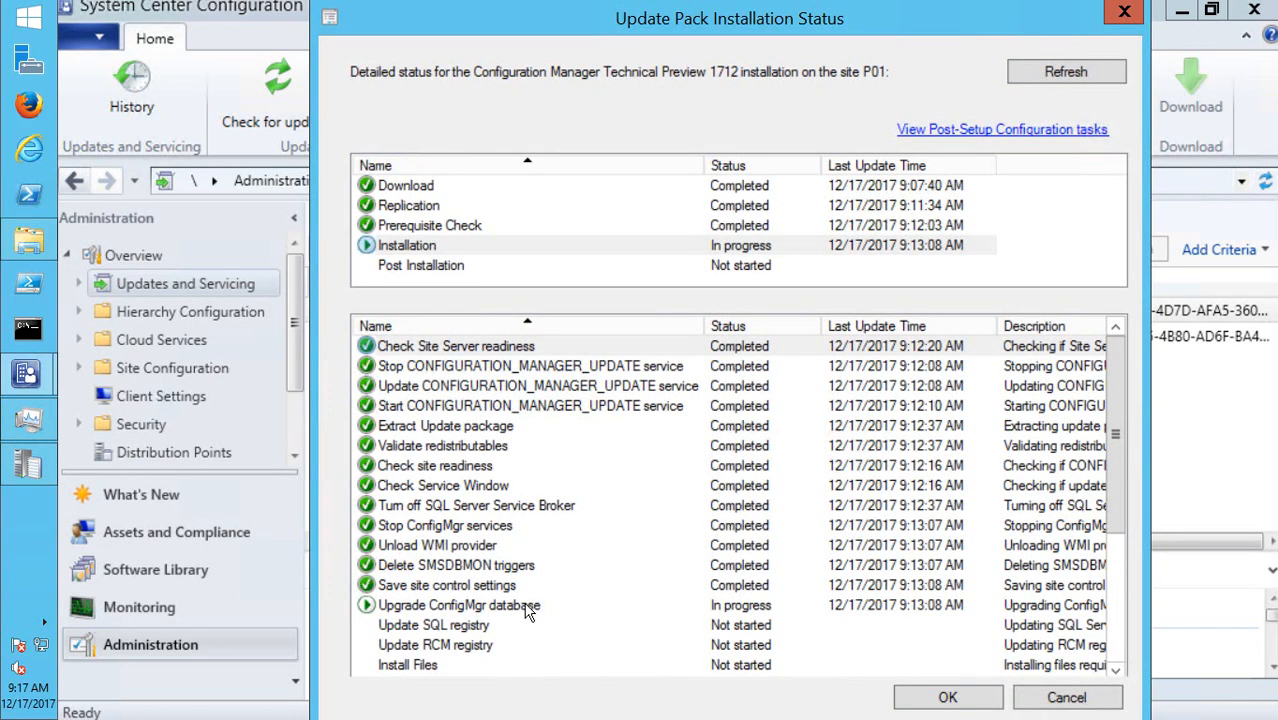
{"action": "left_click", "coordinate": [528, 607]}
- Switch back to CMUpdate.log and review the Asset Intelligence import entries for LU_LicensedProduct and LU_SoftwareList
{"action": "left_click", "coordinate": [28, 470]}
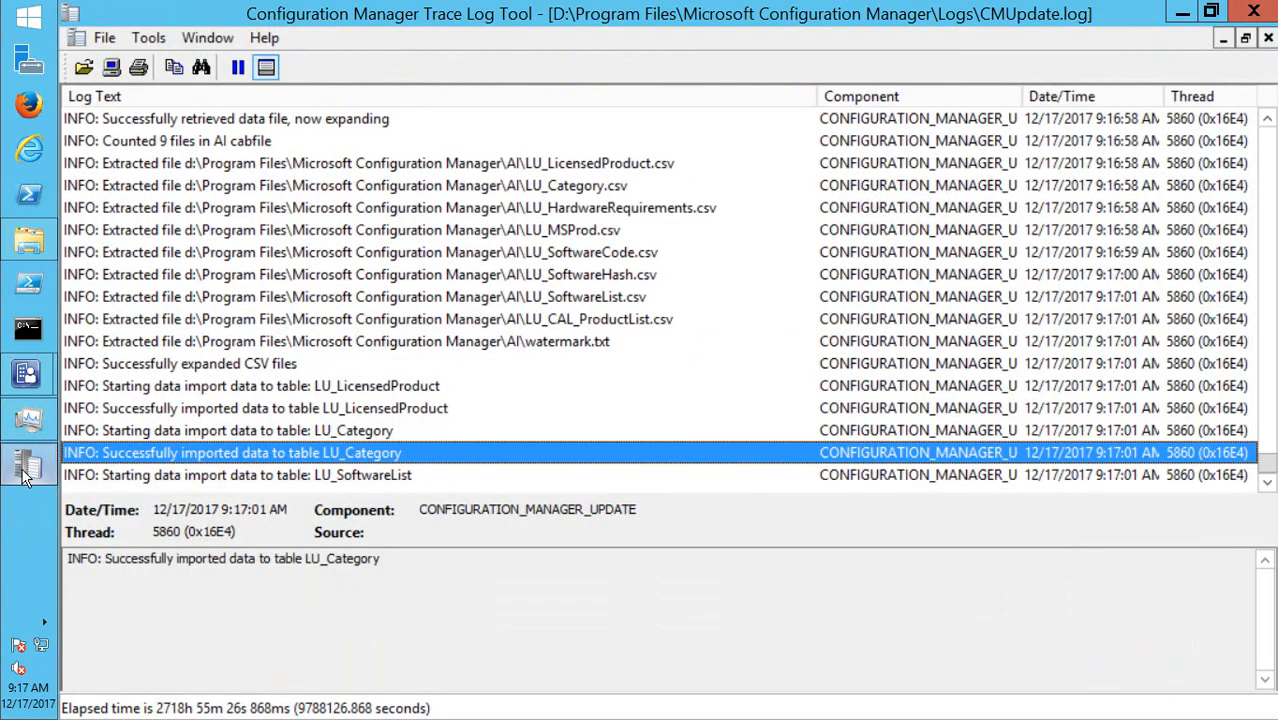
{"action": "scroll", "coordinate": [510, 415], "scroll_direction": "up", "scroll_amount": 2}
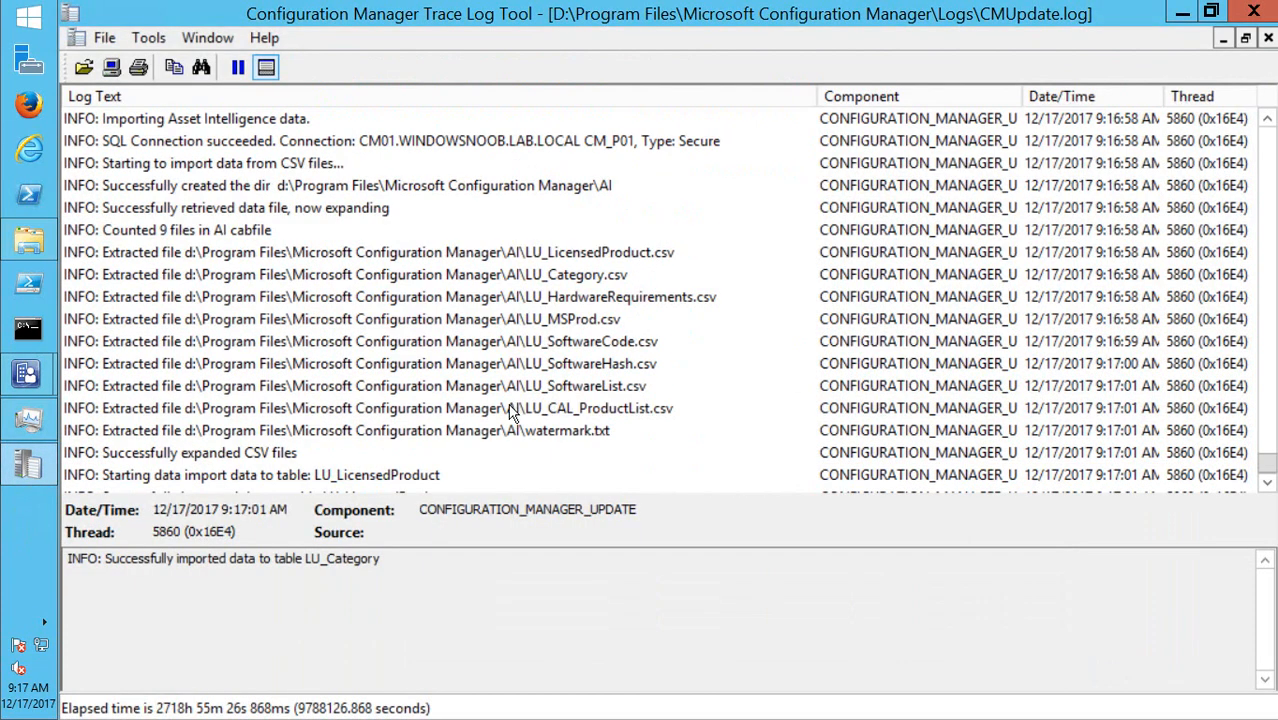
{"action": "scroll", "coordinate": [510, 415], "scroll_direction": "down", "scroll_amount": 2}
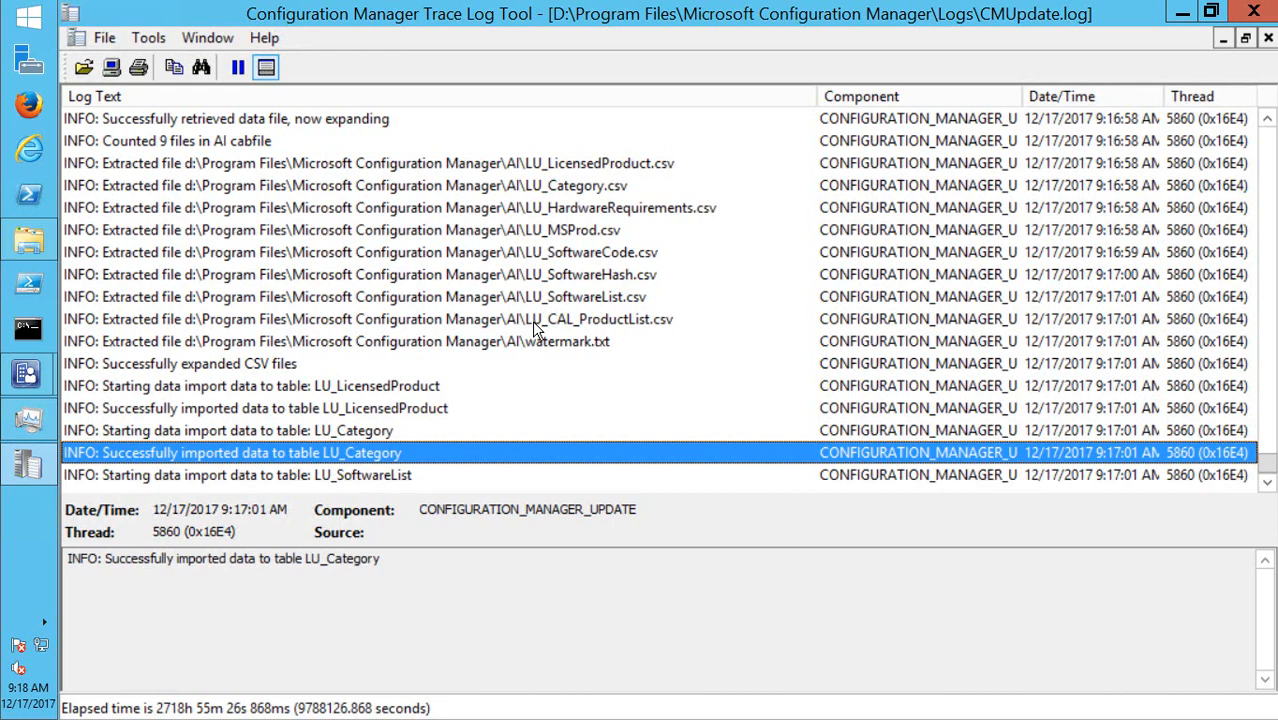
{"action": "left_click", "coordinate": [279, 409]}
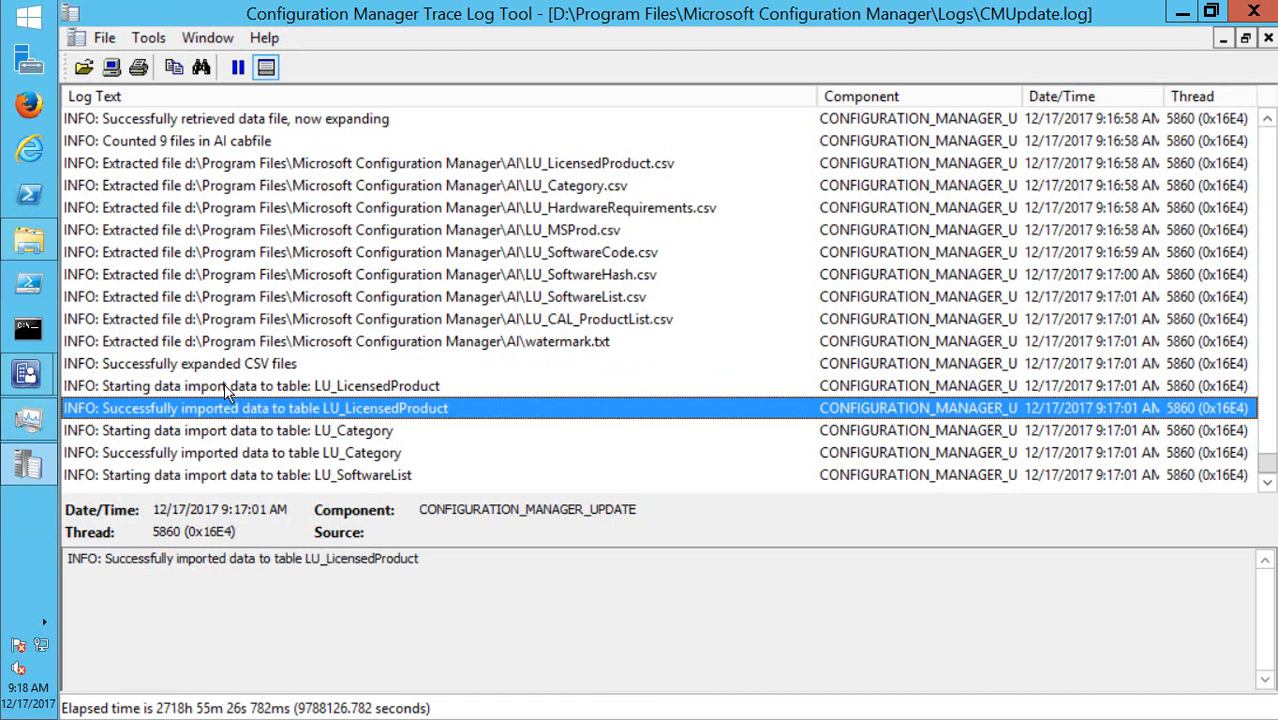
{"action": "left_click", "coordinate": [146, 479]}
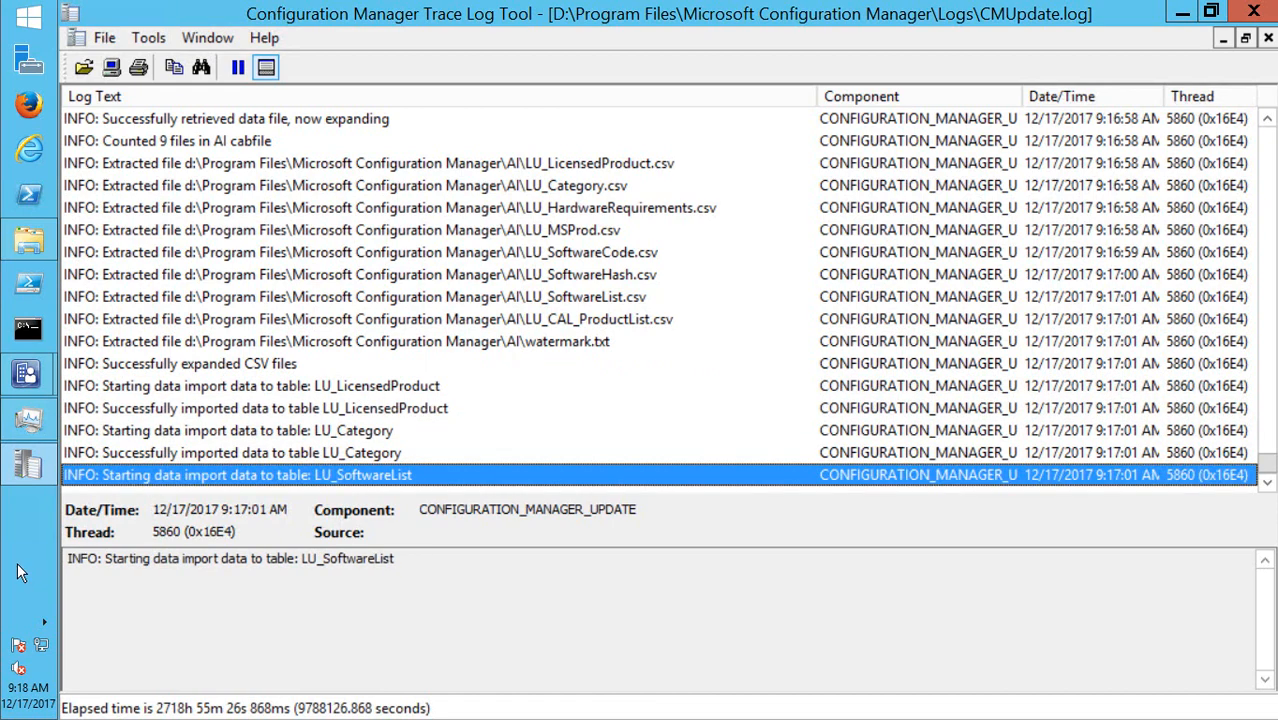
- Check the server's CPU usage in Task Manager, and return to the LU_Category import entry in CMUpdate.log
{"action": "left_click", "coordinate": [28, 424]}
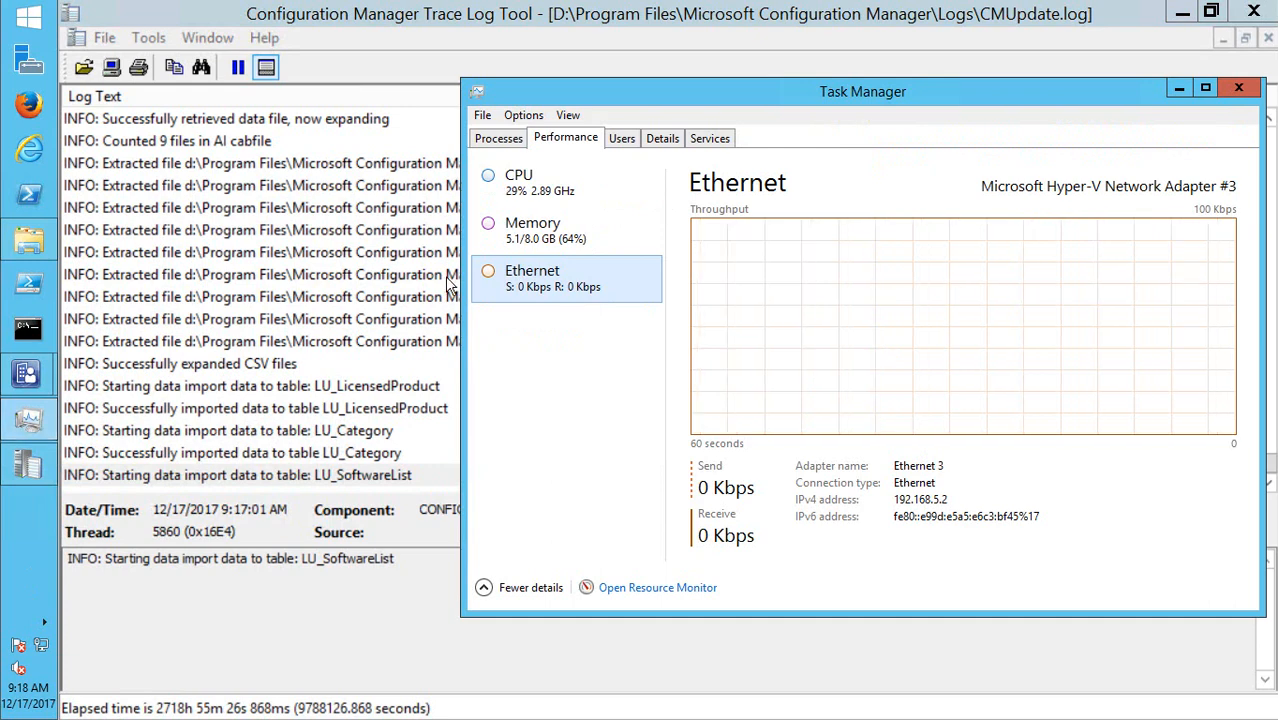
{"action": "left_click", "coordinate": [519, 194]}
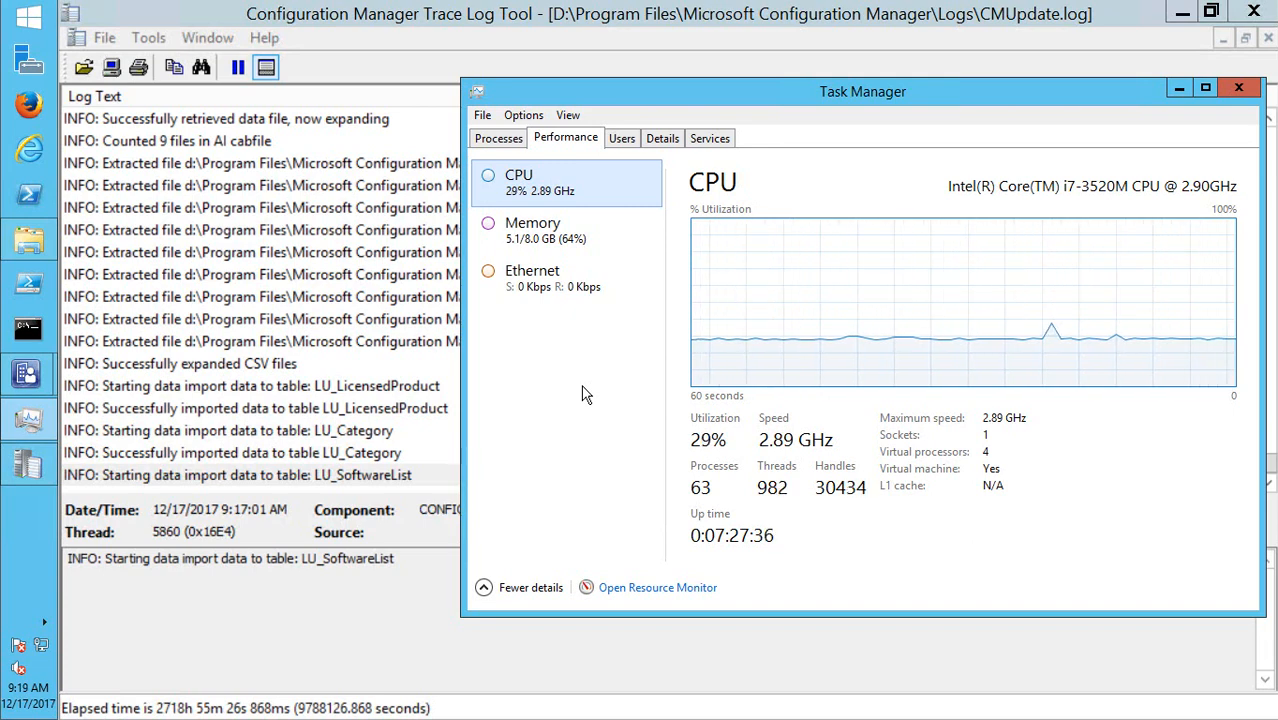
{"action": "left_click", "coordinate": [300, 452]}
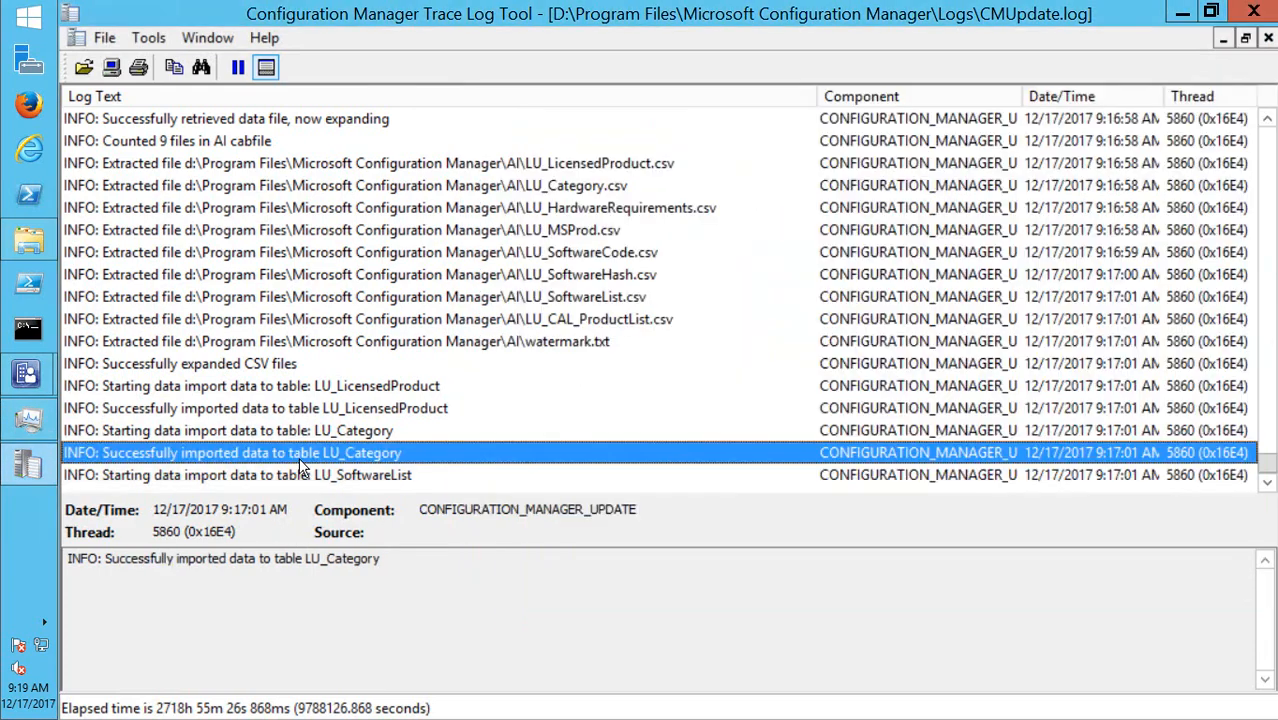
- Bring up the Update Pack Installation Status window and refresh the installation status
{"action": "left_click", "coordinate": [20, 386]}
{"action": "left_click", "coordinate": [172, 445]}
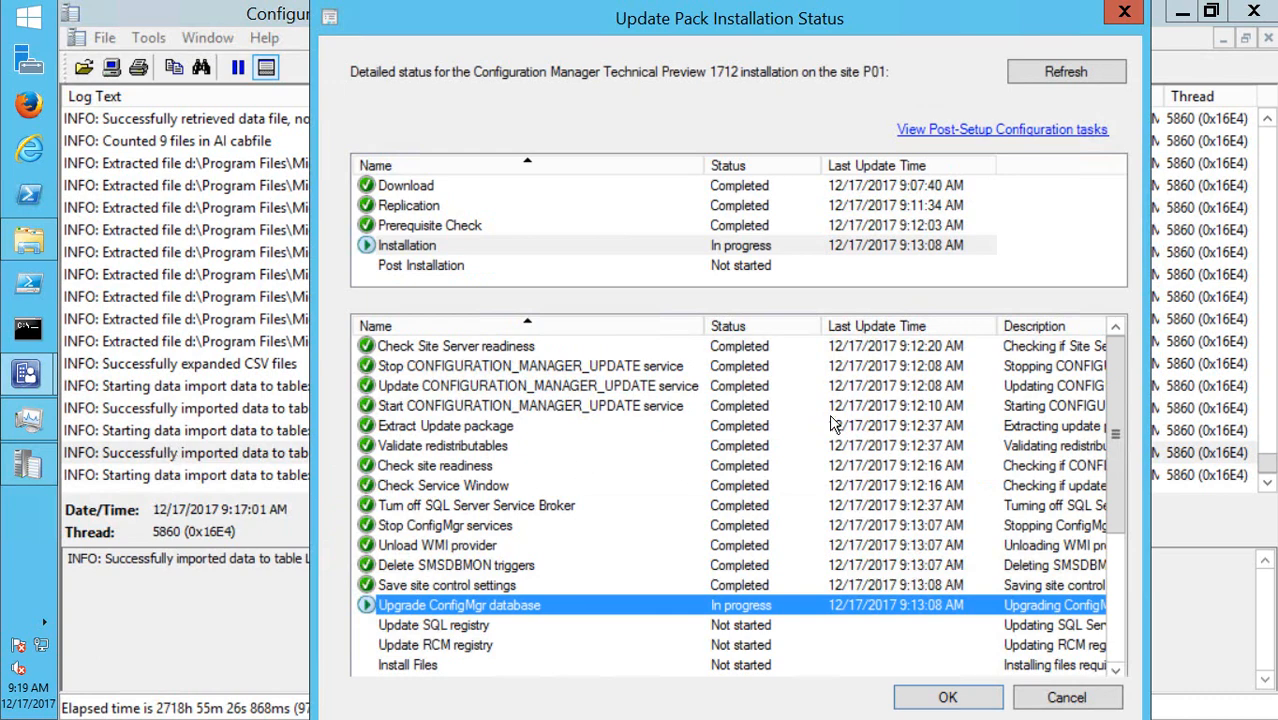
{"action": "left_click", "coordinate": [1066, 71]}
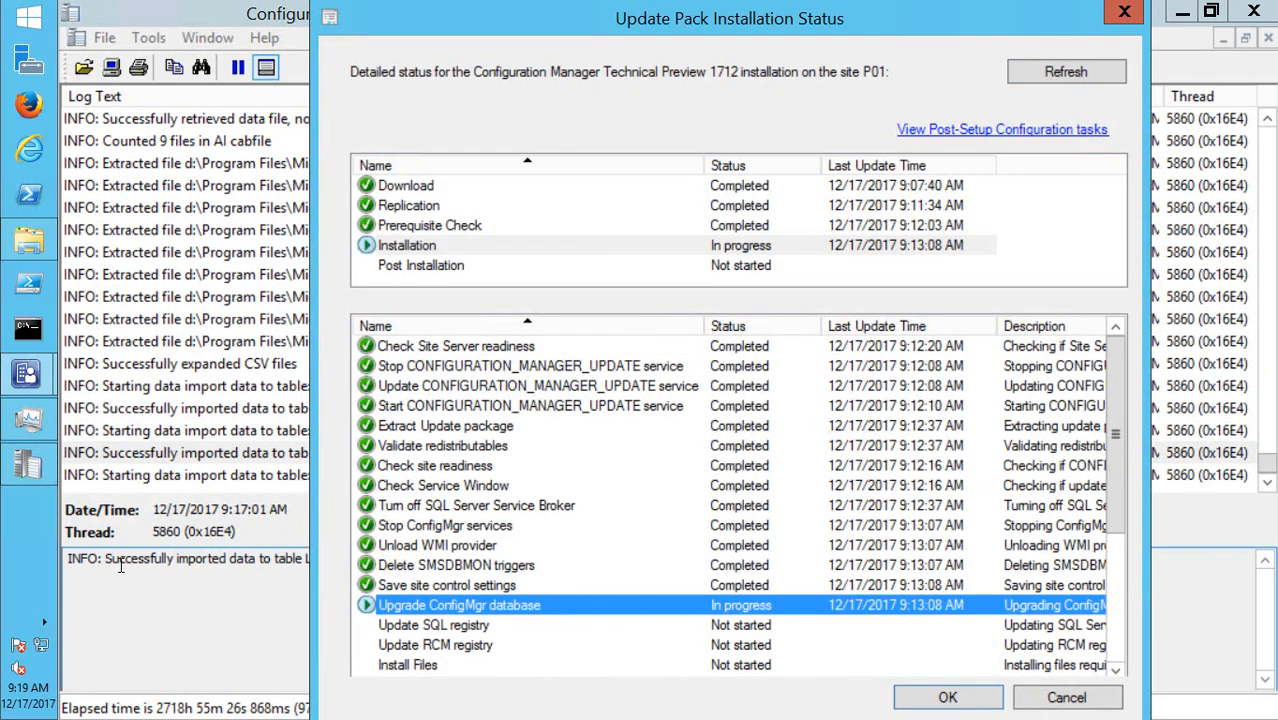
- Switch to CMUpdate.log and review the LU_SoftwareList and LU_Category import entries
{"action": "left_click", "coordinate": [149, 456]}
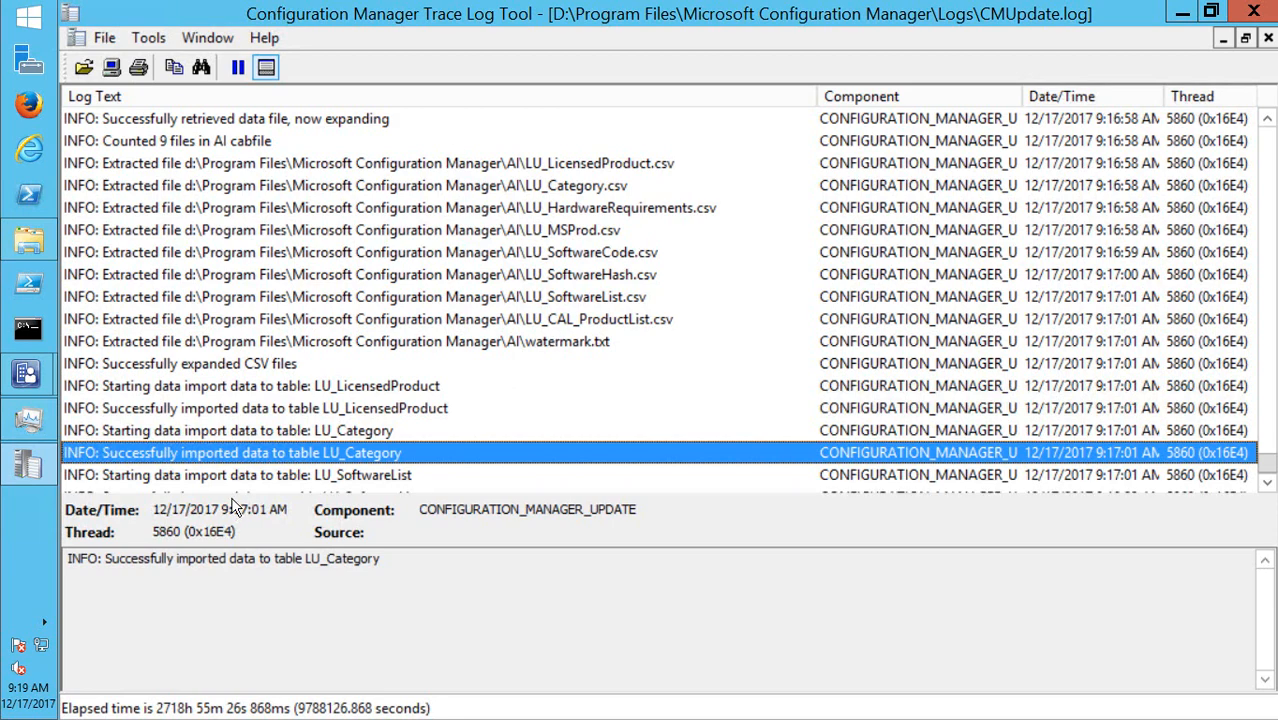
{"action": "left_click", "coordinate": [251, 453]}
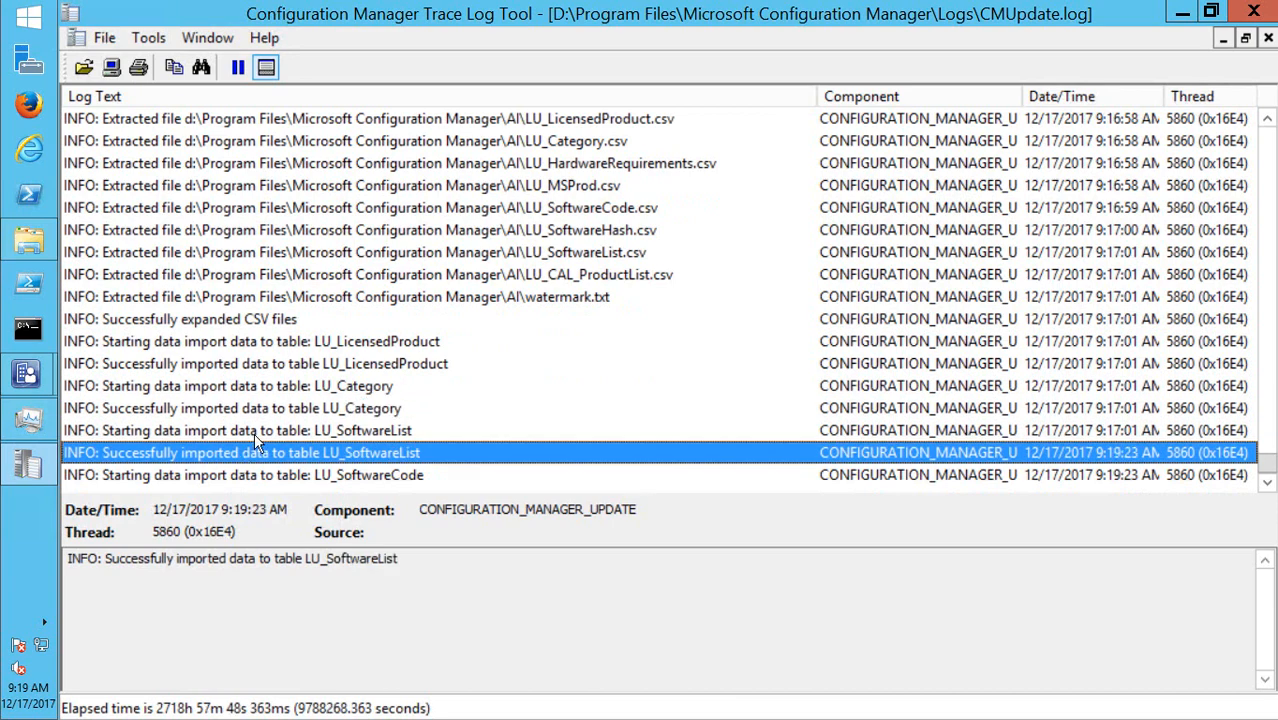
{"action": "left_click", "coordinate": [257, 410]}
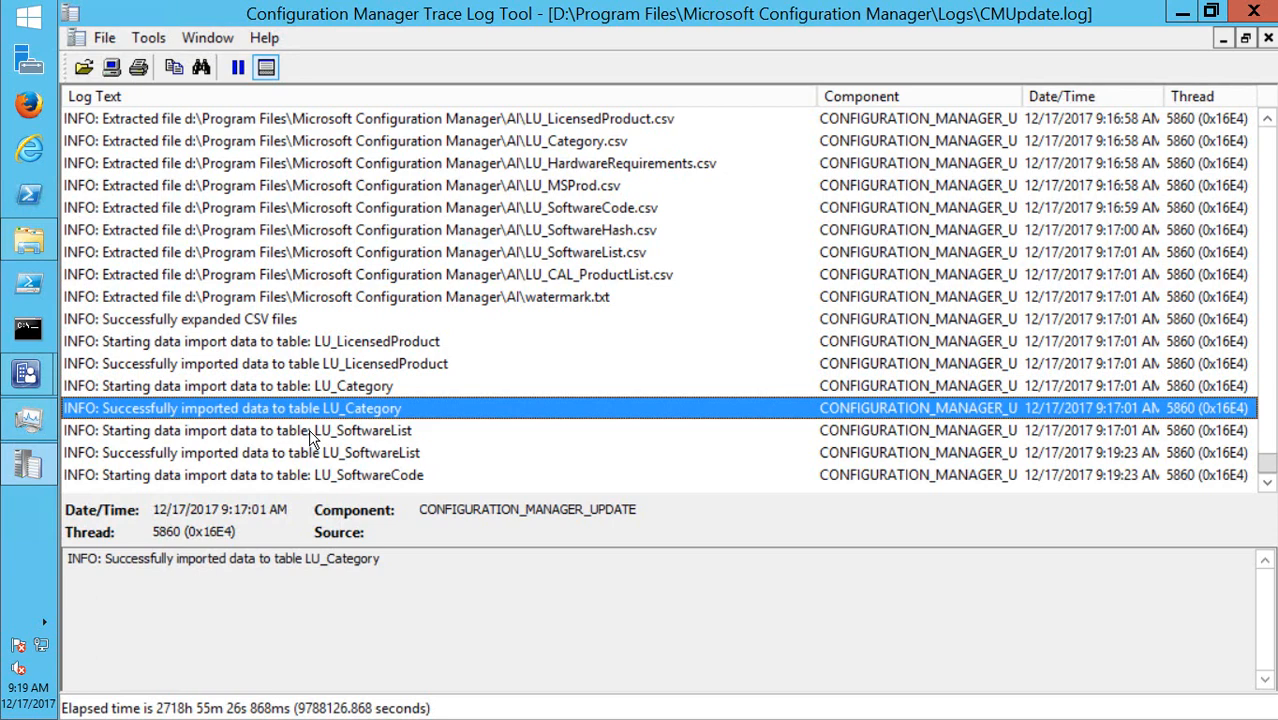
- Examine the details of the earlier CHECKIDENT SQL script entries in CMUpdate.log, and return to the latest LU_SoftwareHash import entry
{"action": "scroll", "coordinate": [222, 393], "scroll_direction": "up", "scroll_amount": 10}
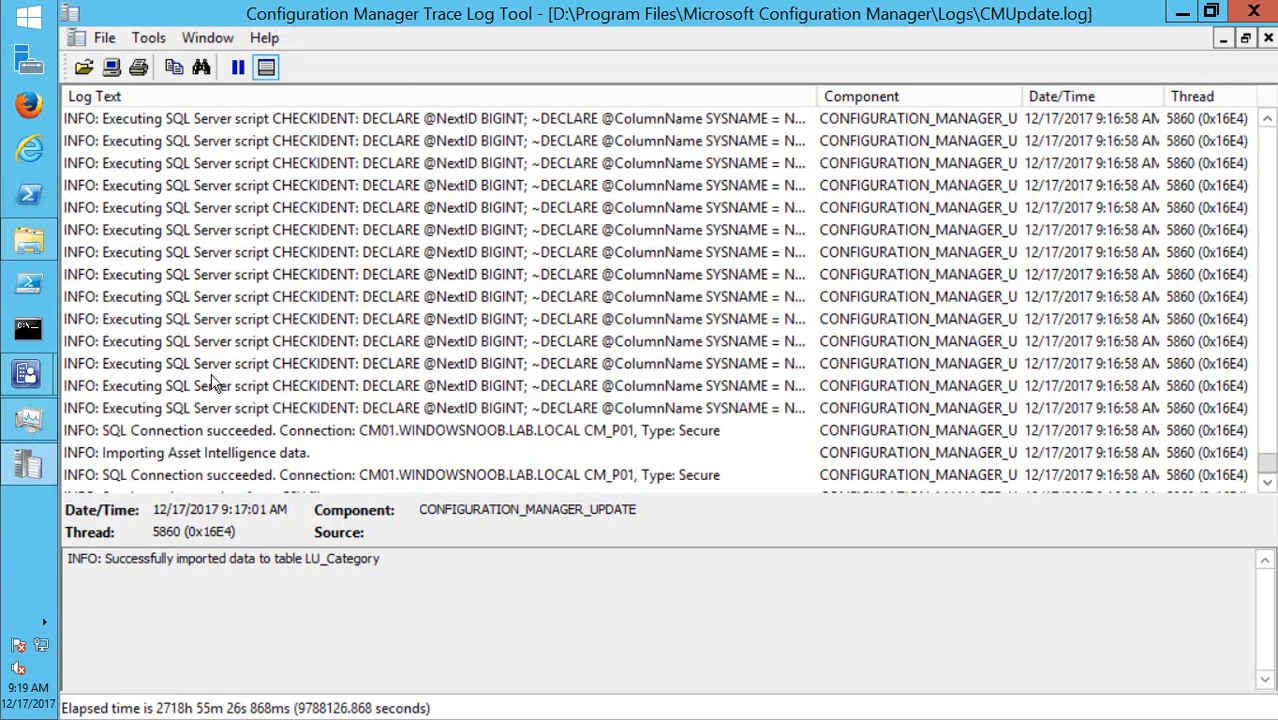
{"action": "left_click", "coordinate": [143, 395]}
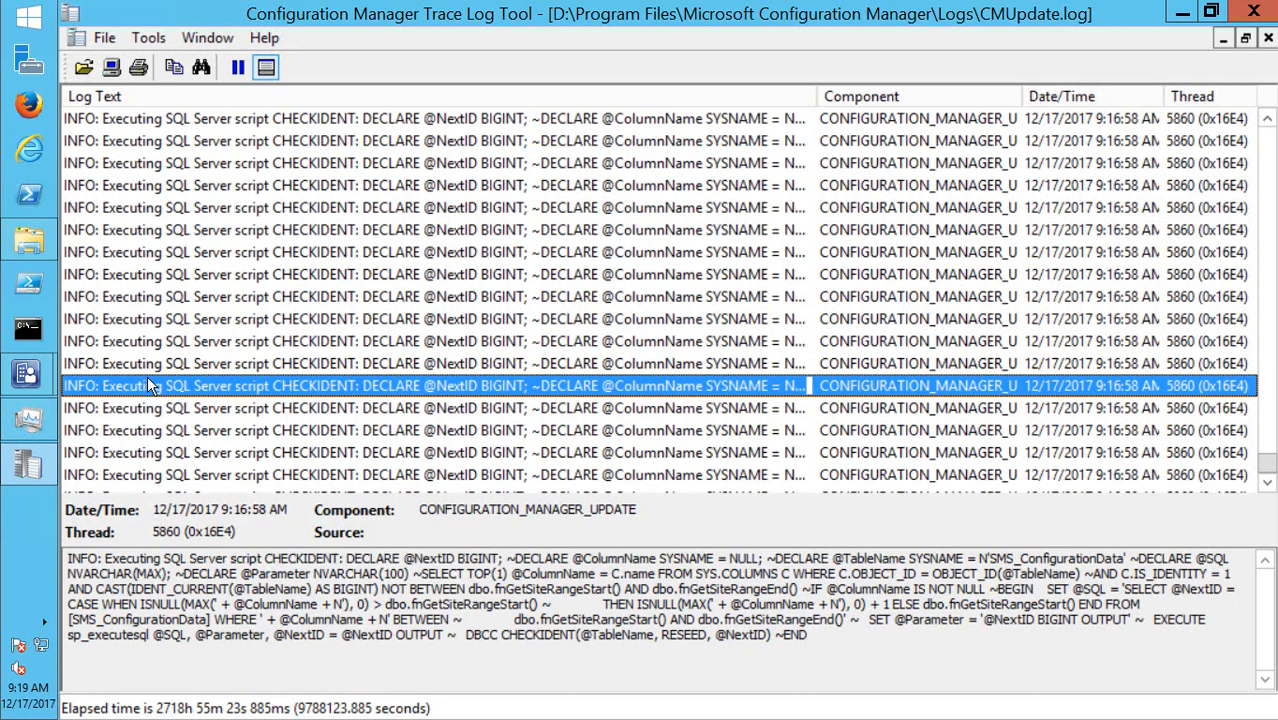
{"action": "left_click", "coordinate": [151, 366]}
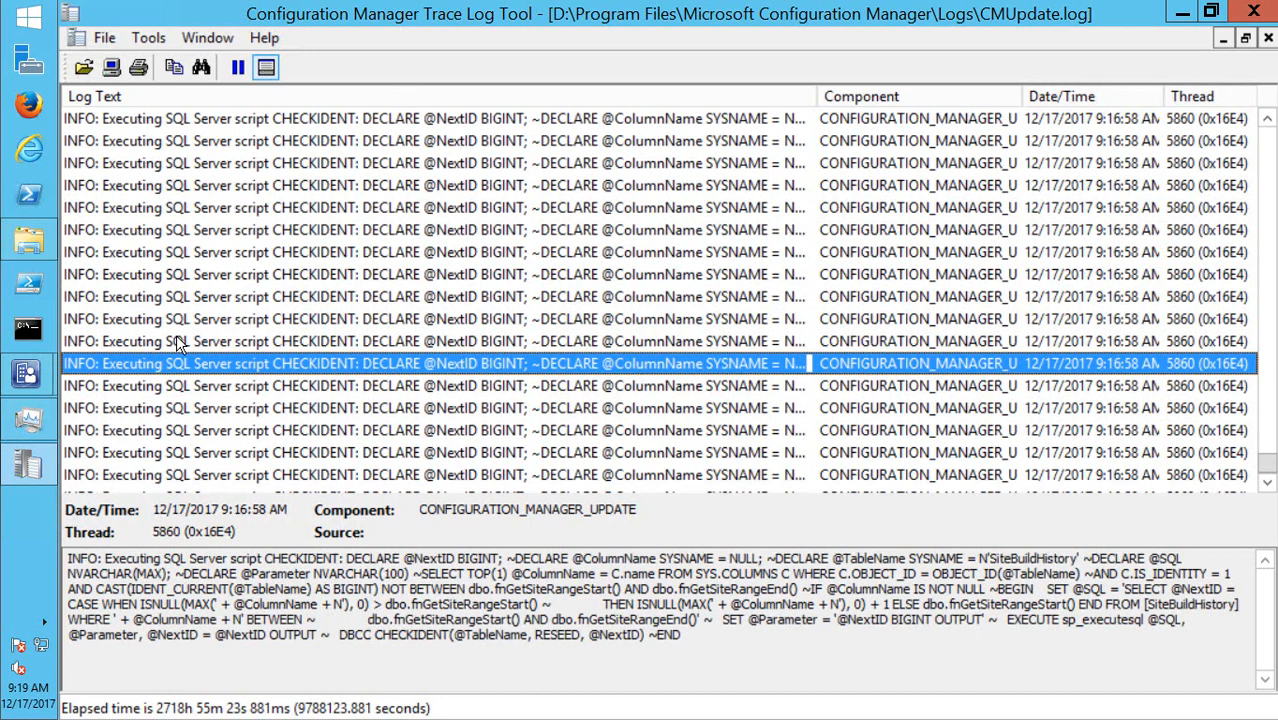
{"action": "left_click", "coordinate": [176, 340]}
{"action": "left_click", "coordinate": [198, 300]}
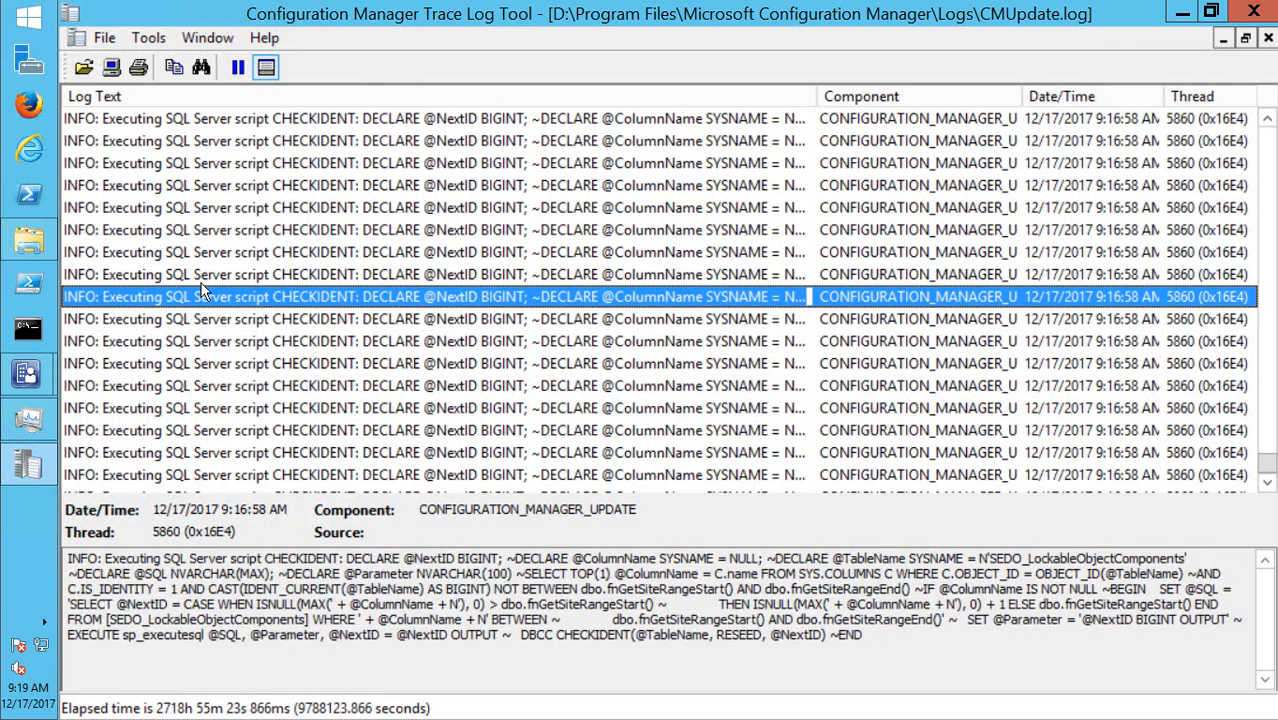
{"action": "left_click", "coordinate": [204, 279]}
{"action": "left_click", "coordinate": [210, 257]}
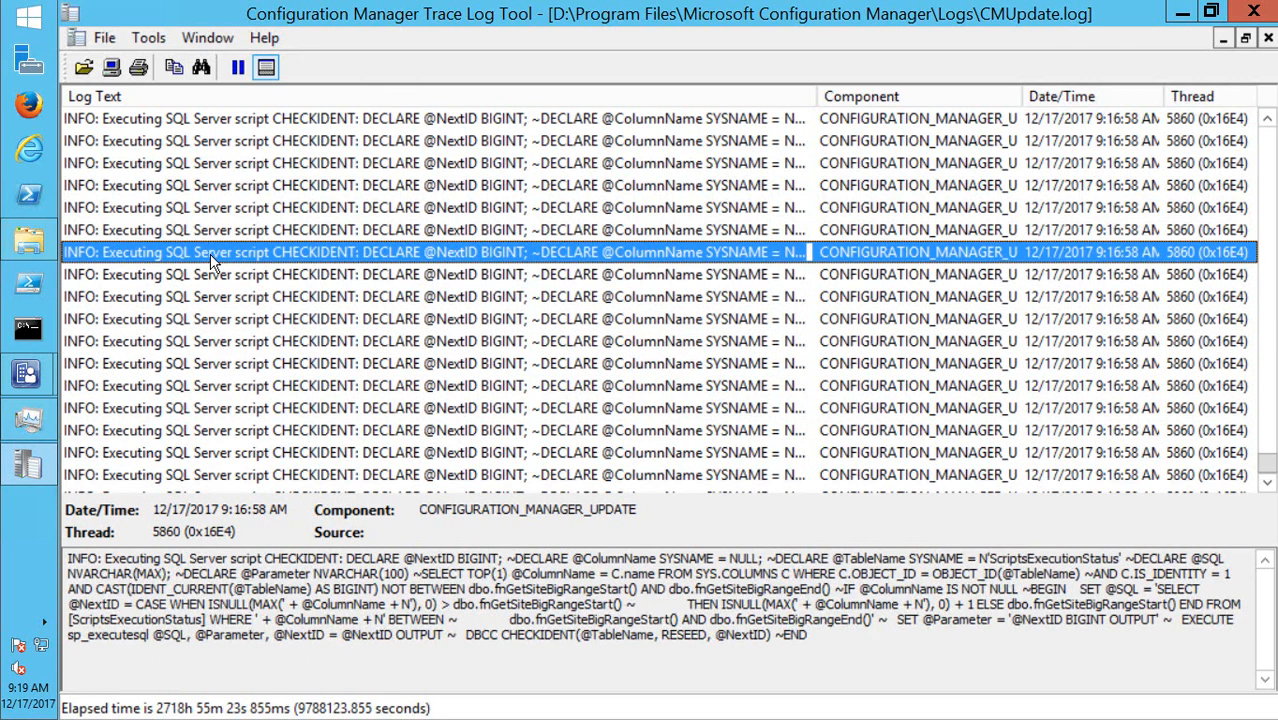
{"action": "left_click", "coordinate": [214, 232]}
{"action": "left_click", "coordinate": [230, 209]}
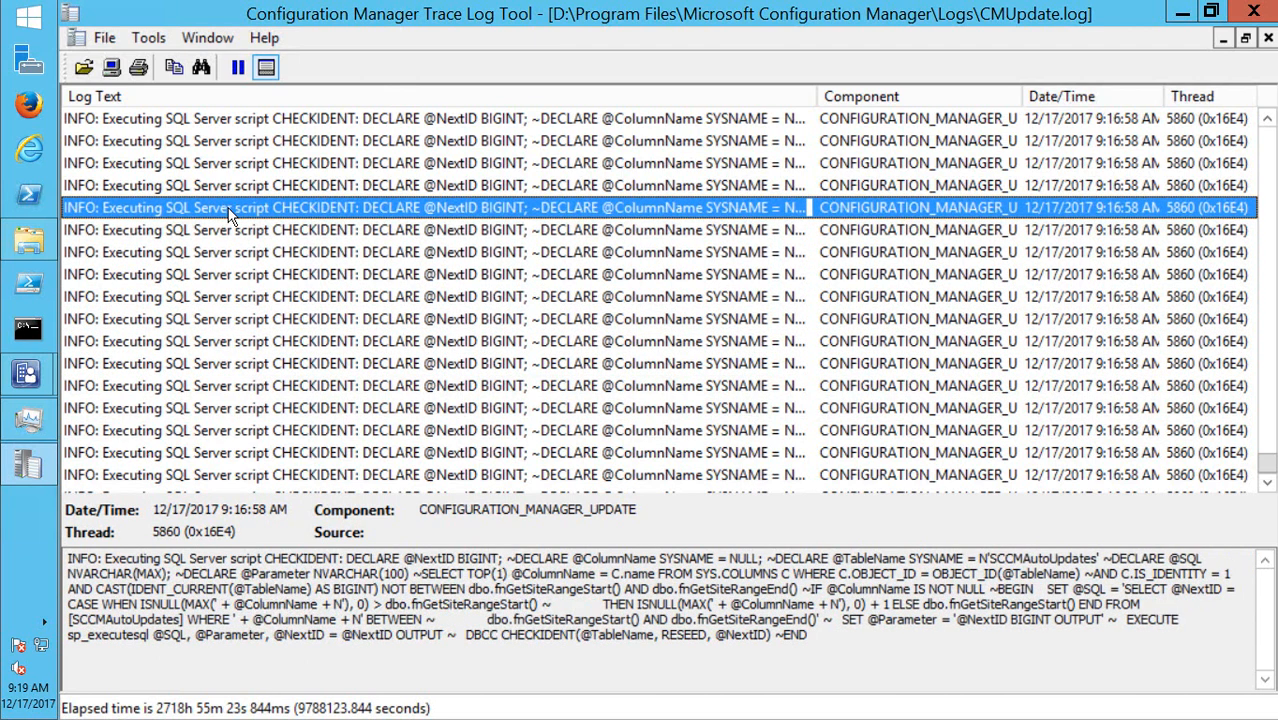
{"action": "left_click", "coordinate": [281, 186]}
{"action": "left_click", "coordinate": [257, 210]}
{"action": "left_click", "coordinate": [259, 232]}
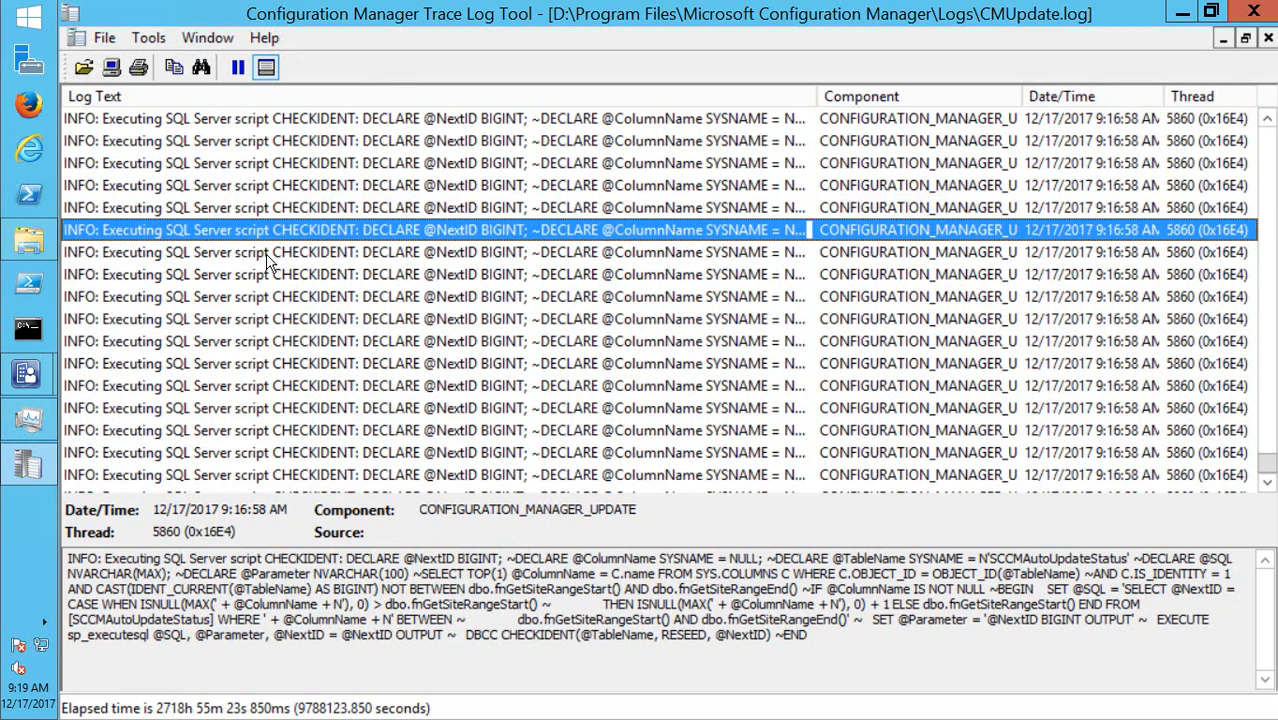
{"action": "left_click", "coordinate": [267, 255]}
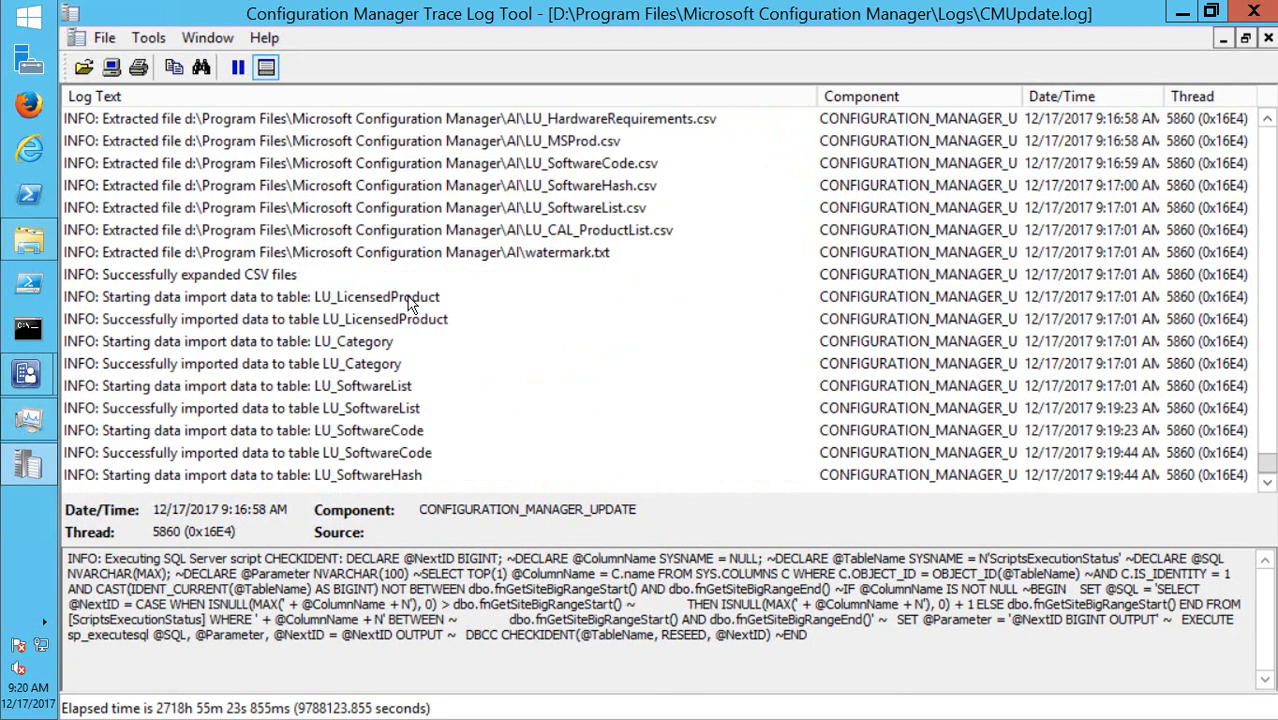
{"action": "left_click", "coordinate": [235, 476]}
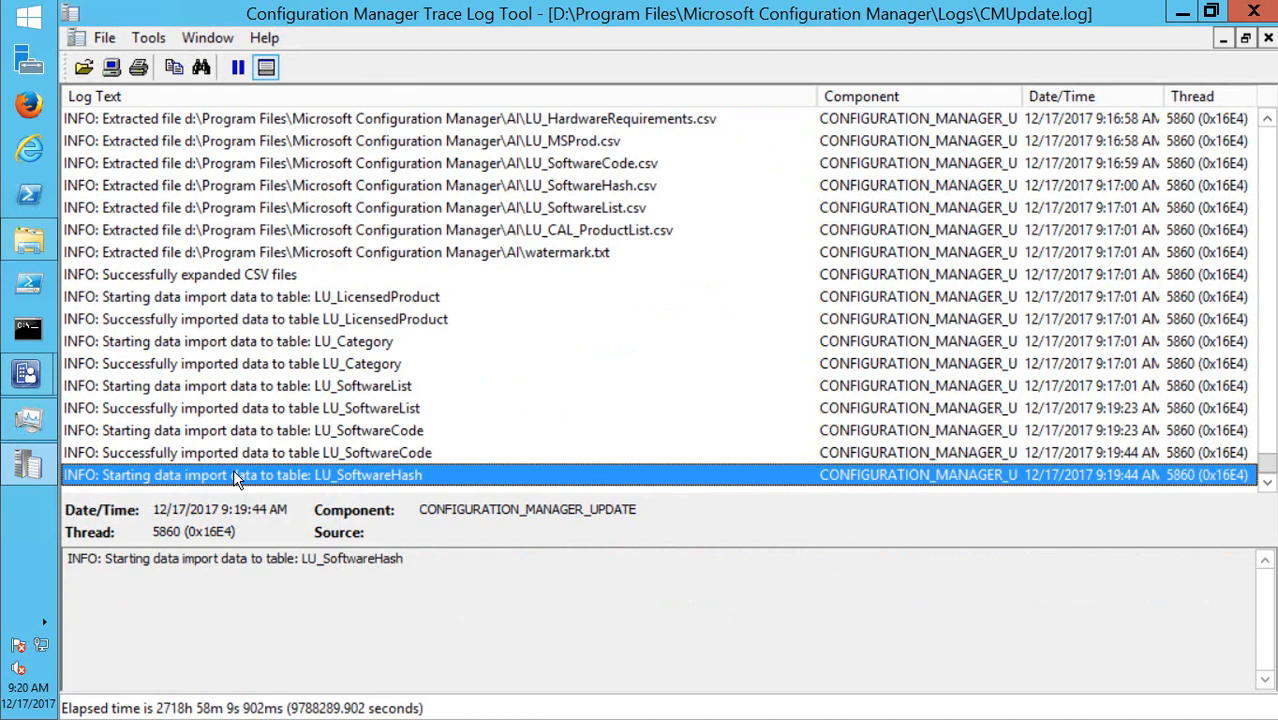
- Refresh the Update Pack Installation Status window, select the Upgrade ConfigMgr database task and shift the window slightly aside
{"action": "left_click", "coordinate": [30, 376]}
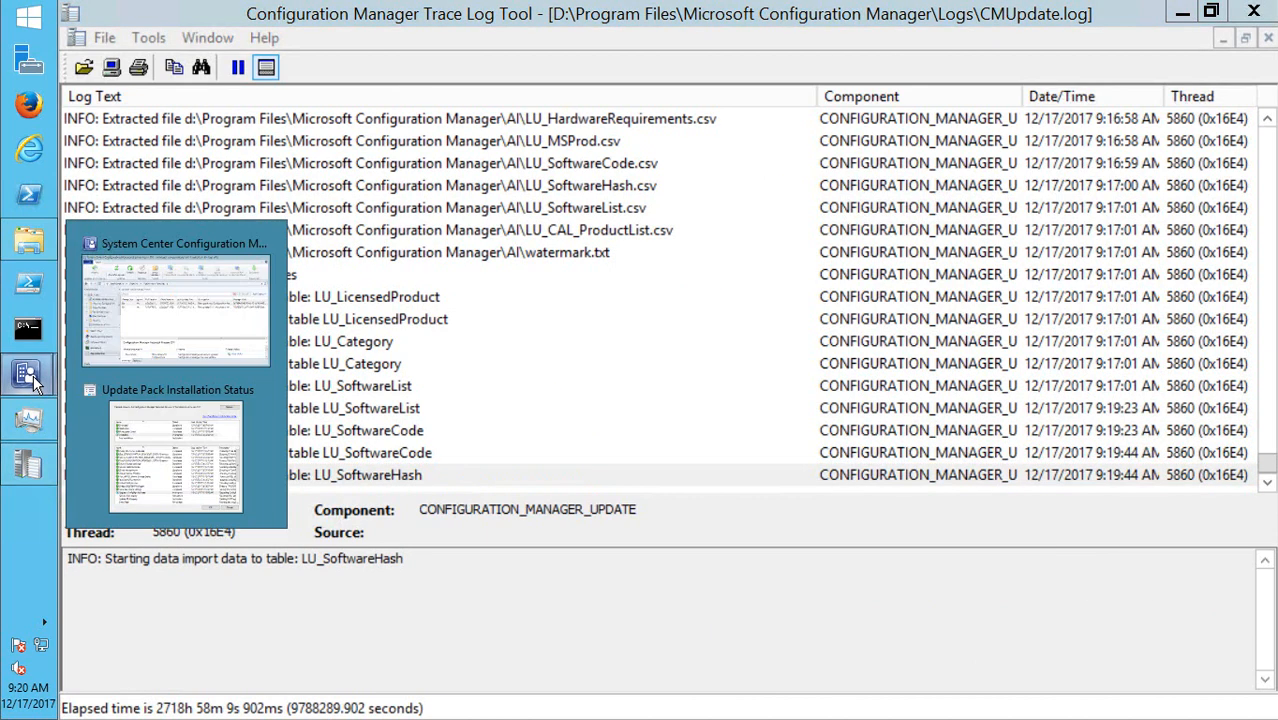
{"action": "left_click", "coordinate": [157, 473]}
{"action": "left_click", "coordinate": [1062, 74]}
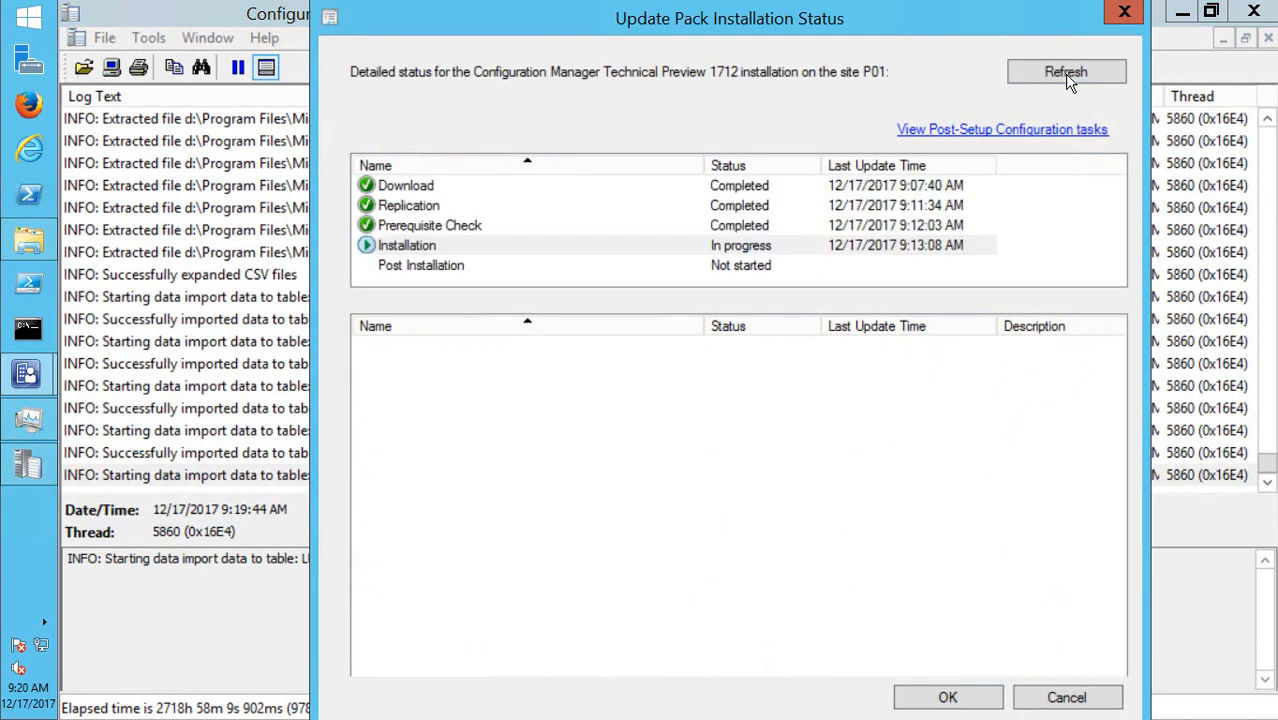
{"action": "left_click", "coordinate": [535, 605]}
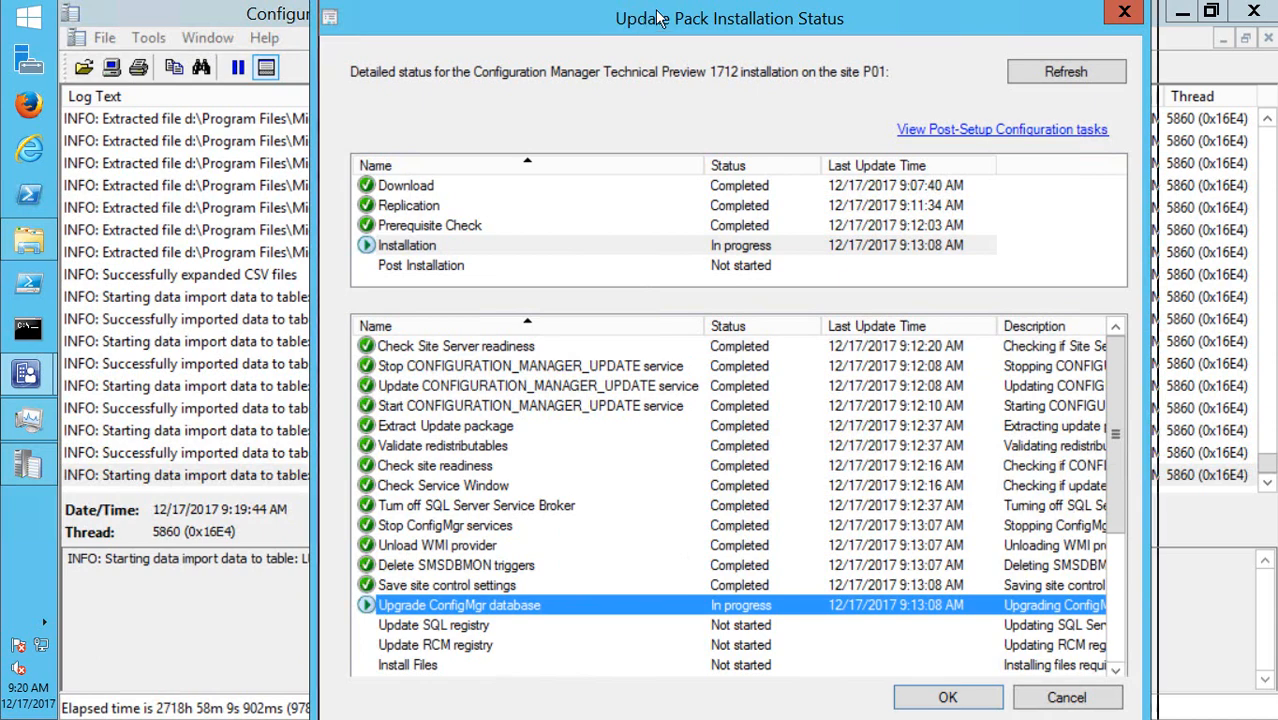
{"action": "mouse_move", "coordinate": [657, 12]}
{"action": "left_mouse_down"}
{"action": "mouse_move", "coordinate": [671, 12]}
{"action": "mouse_move", "coordinate": [657, 9]}
{"action": "mouse_move", "coordinate": [667, 14]}
{"action": "mouse_move", "coordinate": [656, 29]}
{"action": "left_mouse_up"}
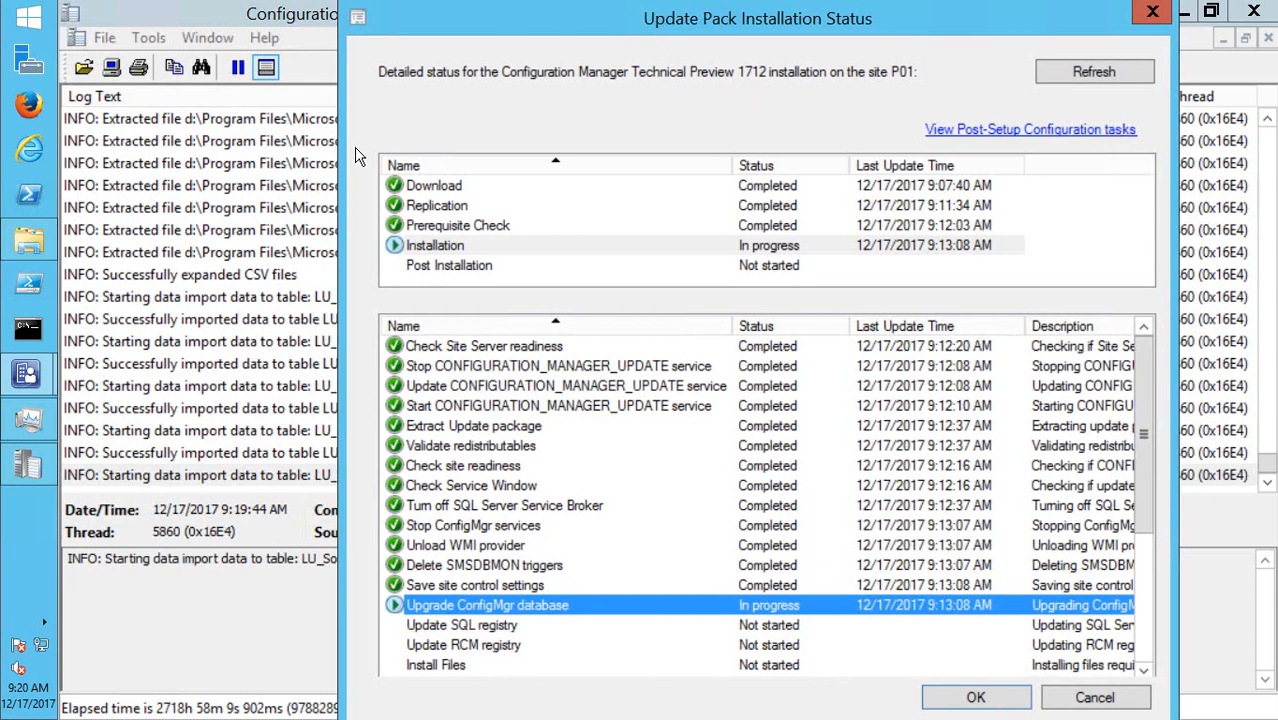
- Narrow the Log Text column in CMUpdate.log to widen Component, and review the latest import and watermark entries
{"action": "left_click", "coordinate": [224, 455]}
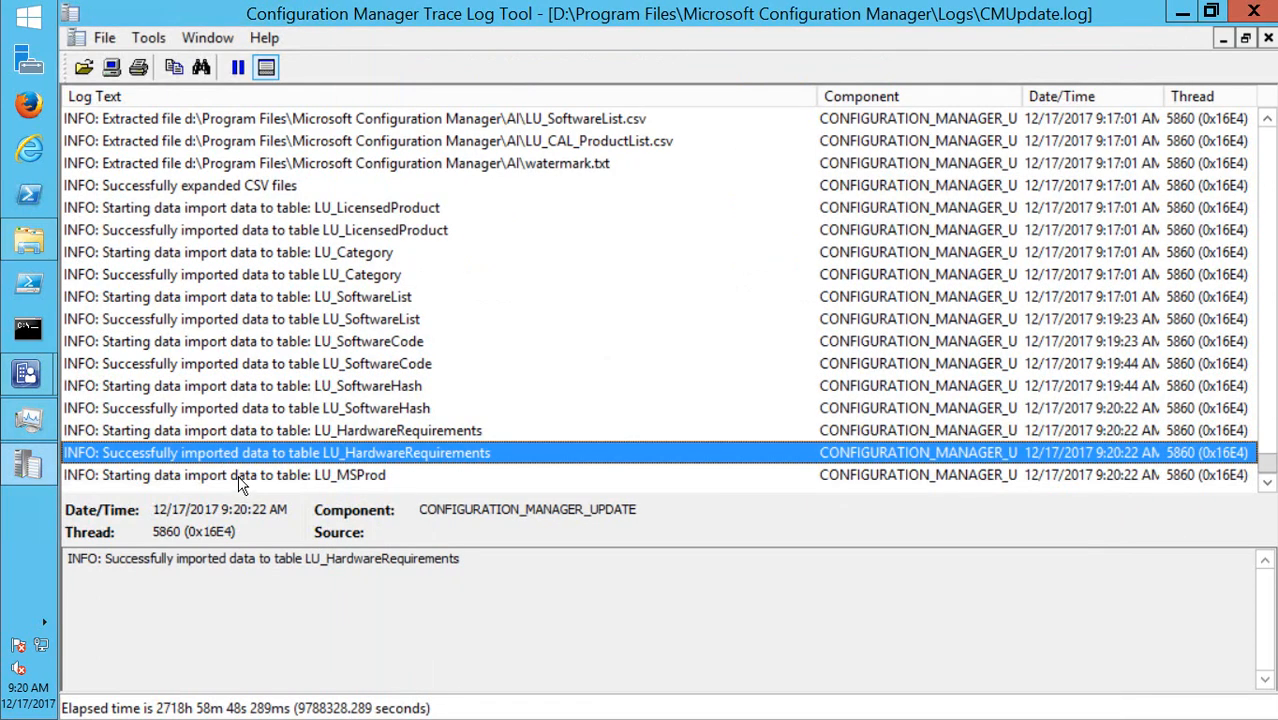
{"action": "left_click", "coordinate": [236, 477]}
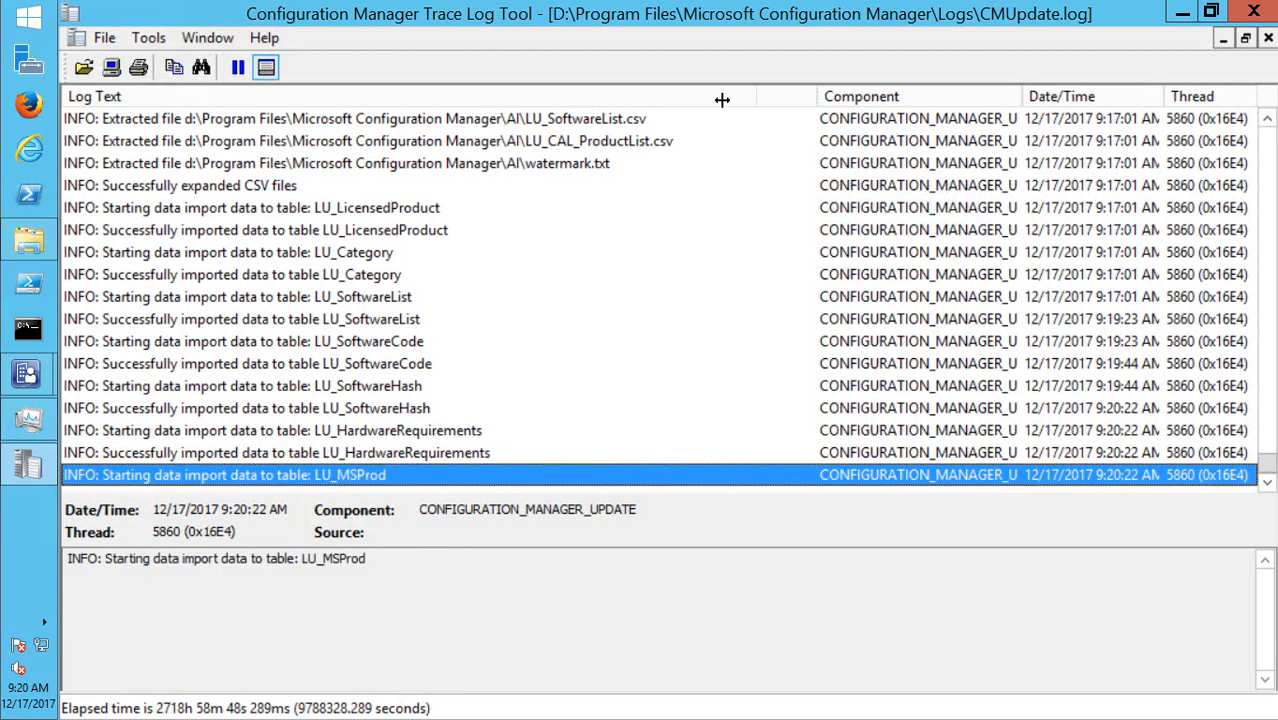
{"action": "left_click_drag", "start_coordinate": [817, 96], "coordinate": [696, 98]}
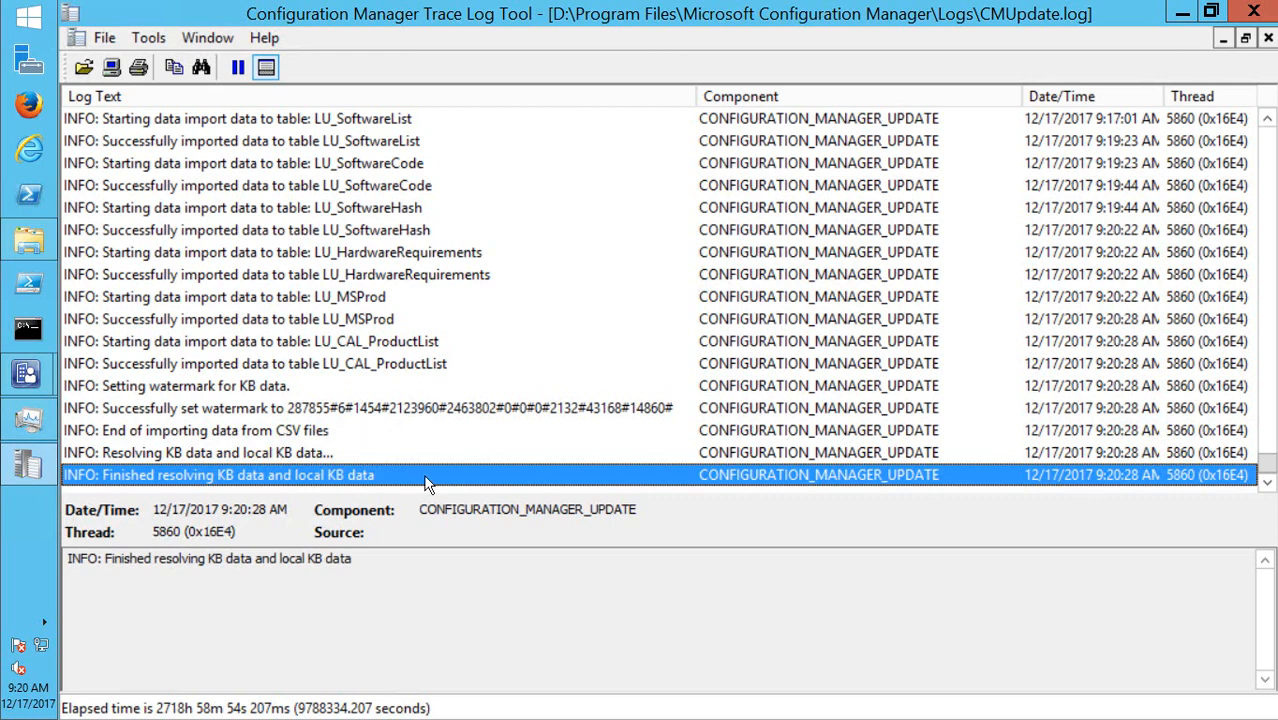
{"action": "left_click", "coordinate": [297, 410]}
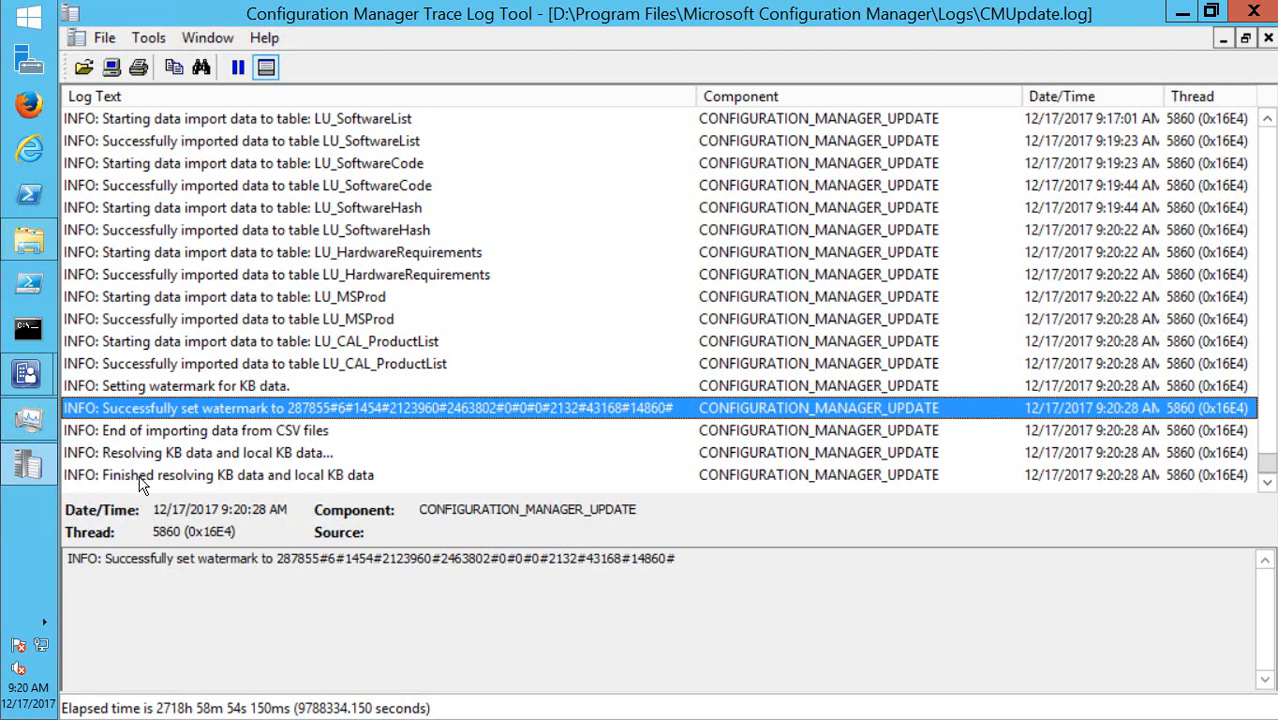
- Refresh the Update Pack Installation Status window, select the Upgrade ConfigMgr database task and examine the tasks that follow it
{"action": "mouse_move", "coordinate": [28, 433]}
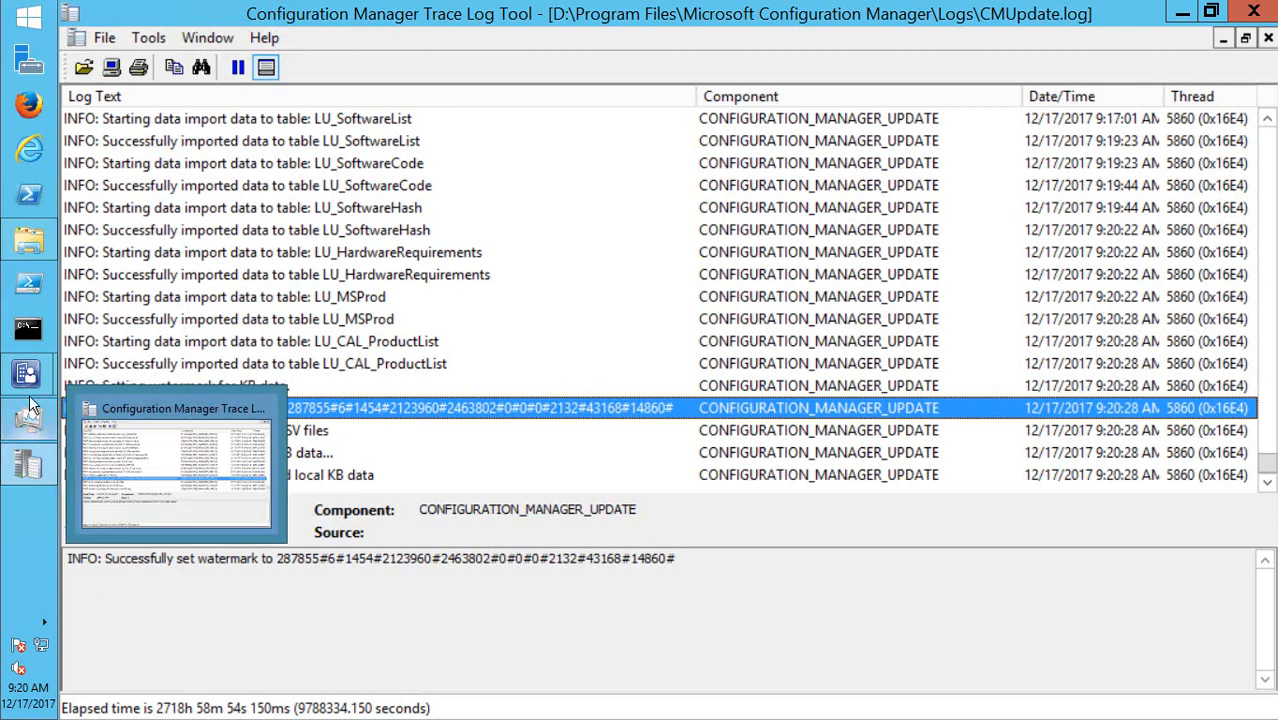
{"action": "mouse_move", "coordinate": [27, 372]}
{"action": "left_click", "coordinate": [227, 468]}
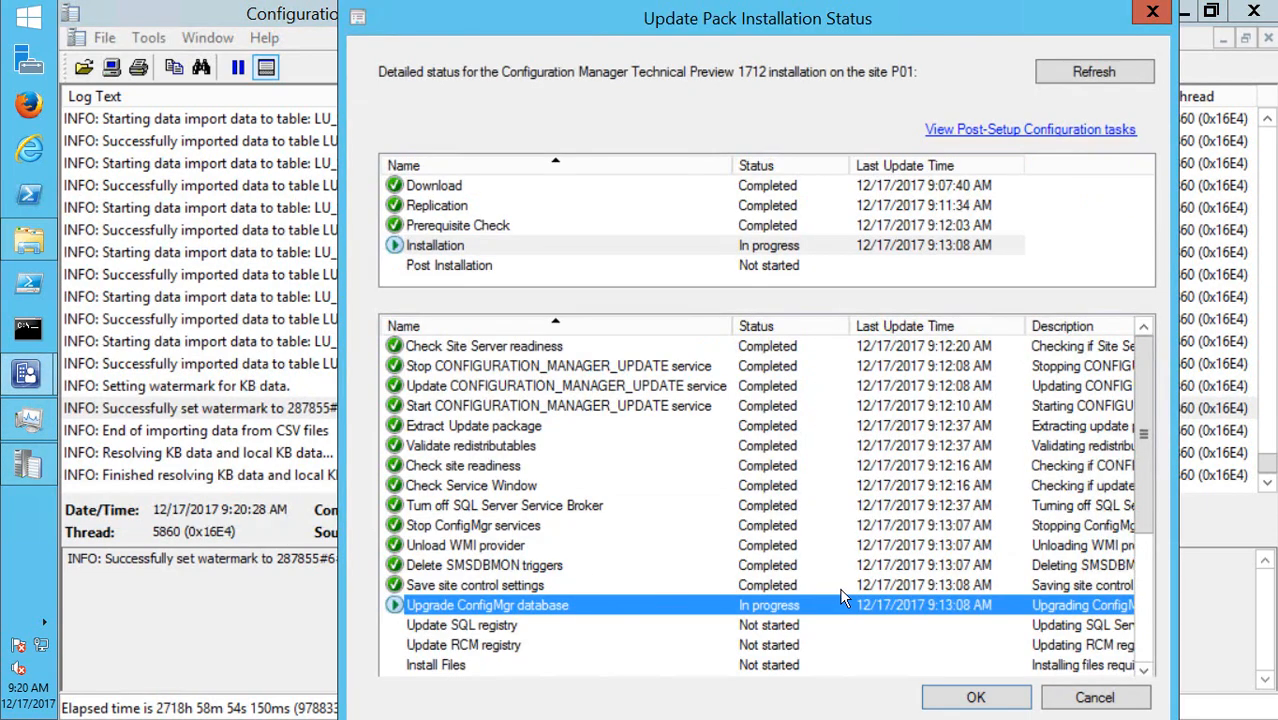
{"action": "left_click", "coordinate": [1094, 76]}
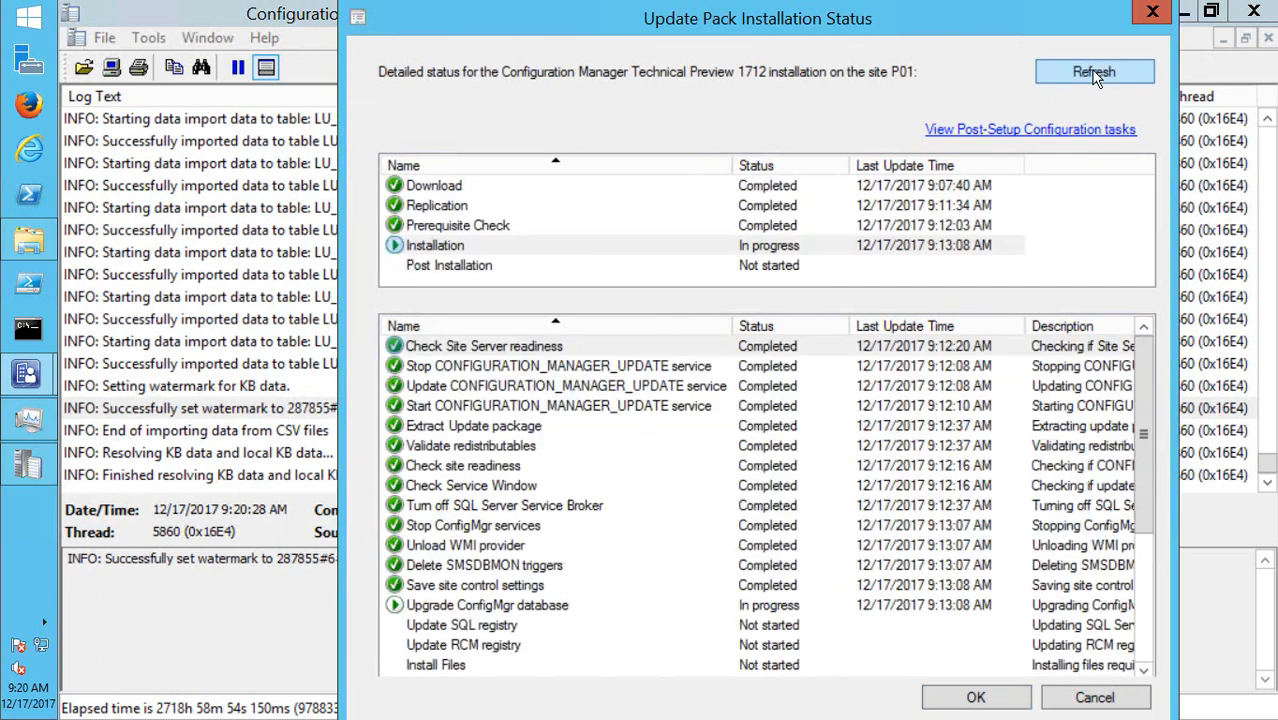
{"action": "left_click", "coordinate": [735, 608]}
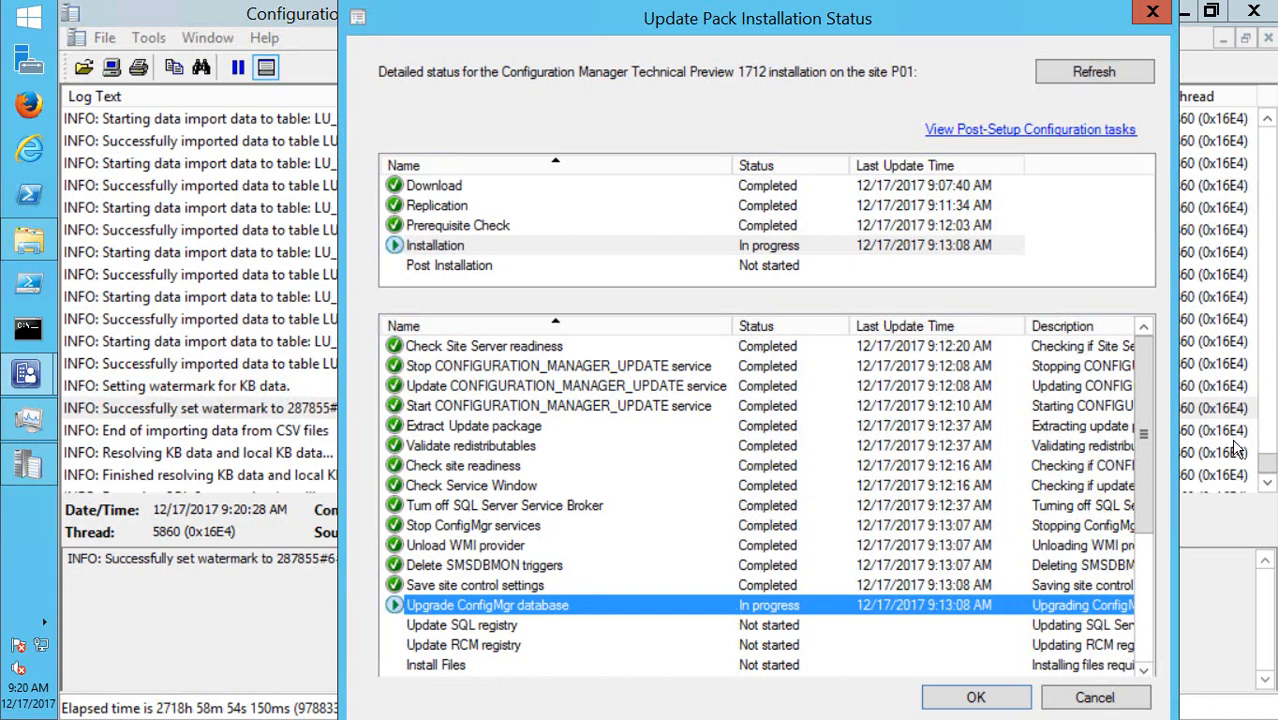
{"action": "left_click_drag", "start_coordinate": [1140, 445], "coordinate": [1144, 522]}
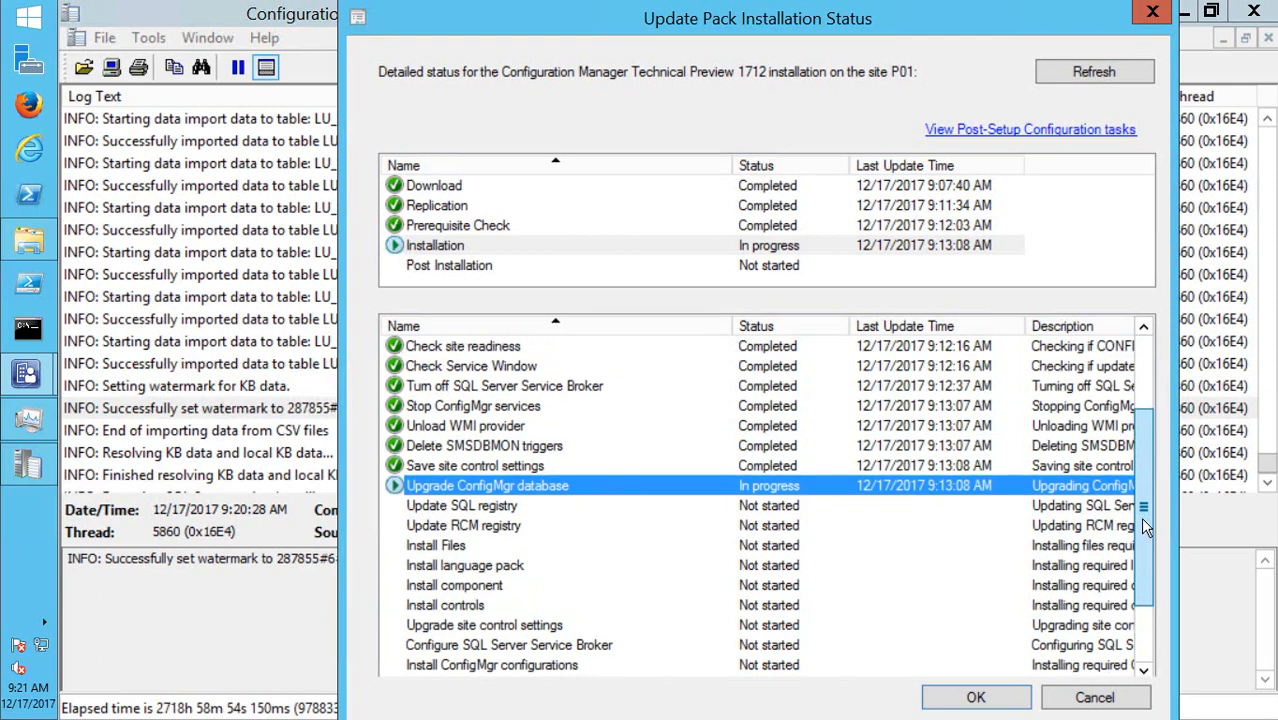
- Check the end of the CSV import and the latest SQL Server script entry in CMUpdate.log
{"action": "left_click", "coordinate": [207, 432]}
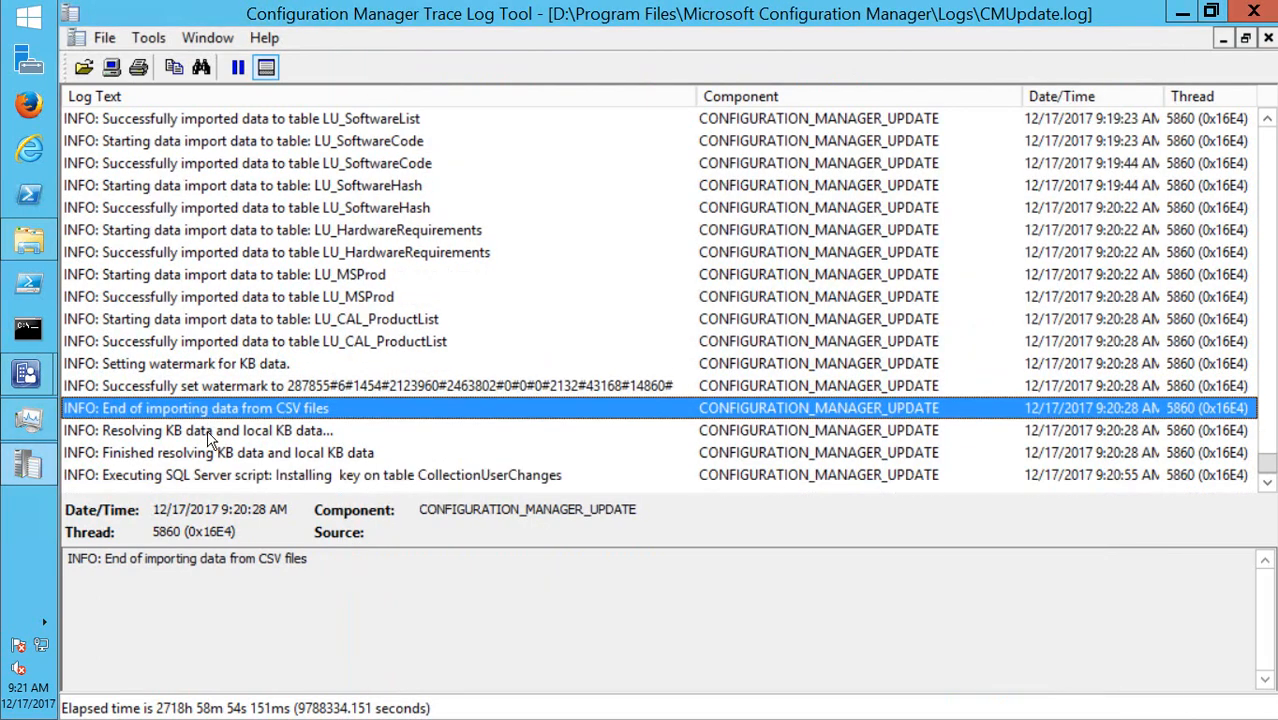
{"action": "left_click", "coordinate": [142, 474]}
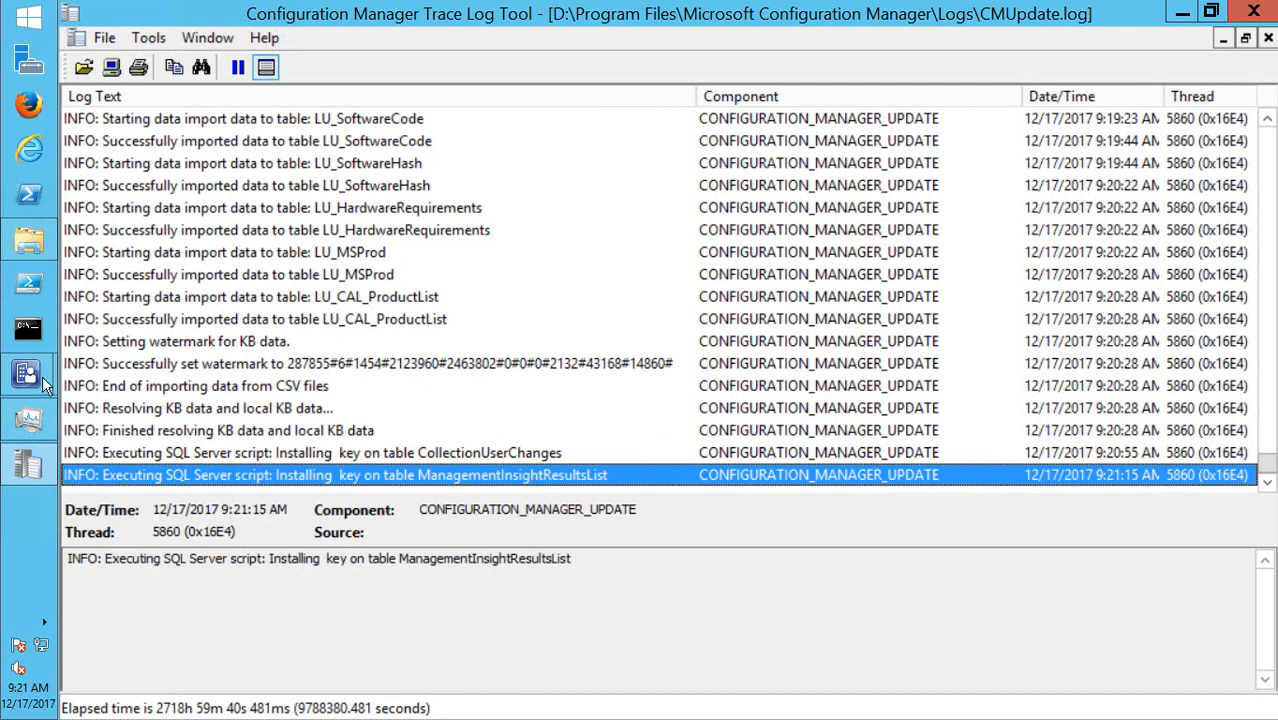
- Go back to the Update Pack Installation Status window, refresh it and recheck the Upgrade ConfigMgr database task and the remaining tasks
{"action": "mouse_move", "coordinate": [42, 378]}
{"action": "left_click", "coordinate": [175, 455]}
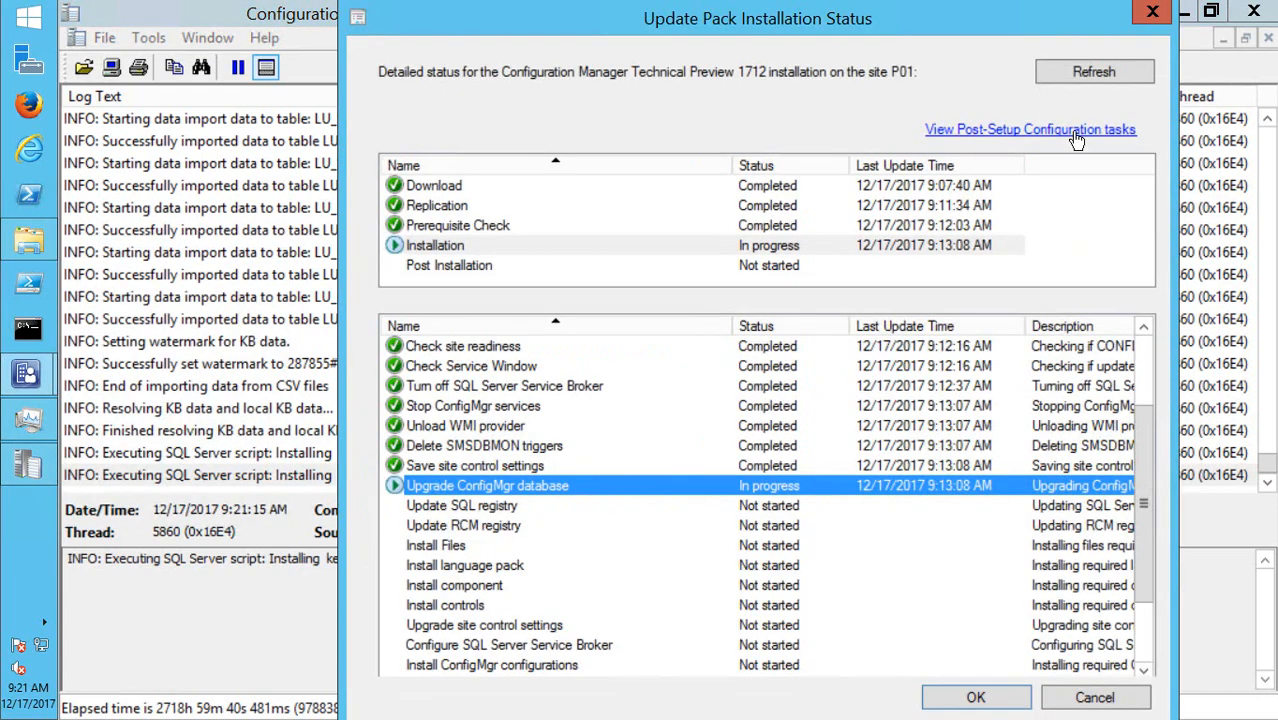
{"action": "left_click", "coordinate": [1124, 66]}
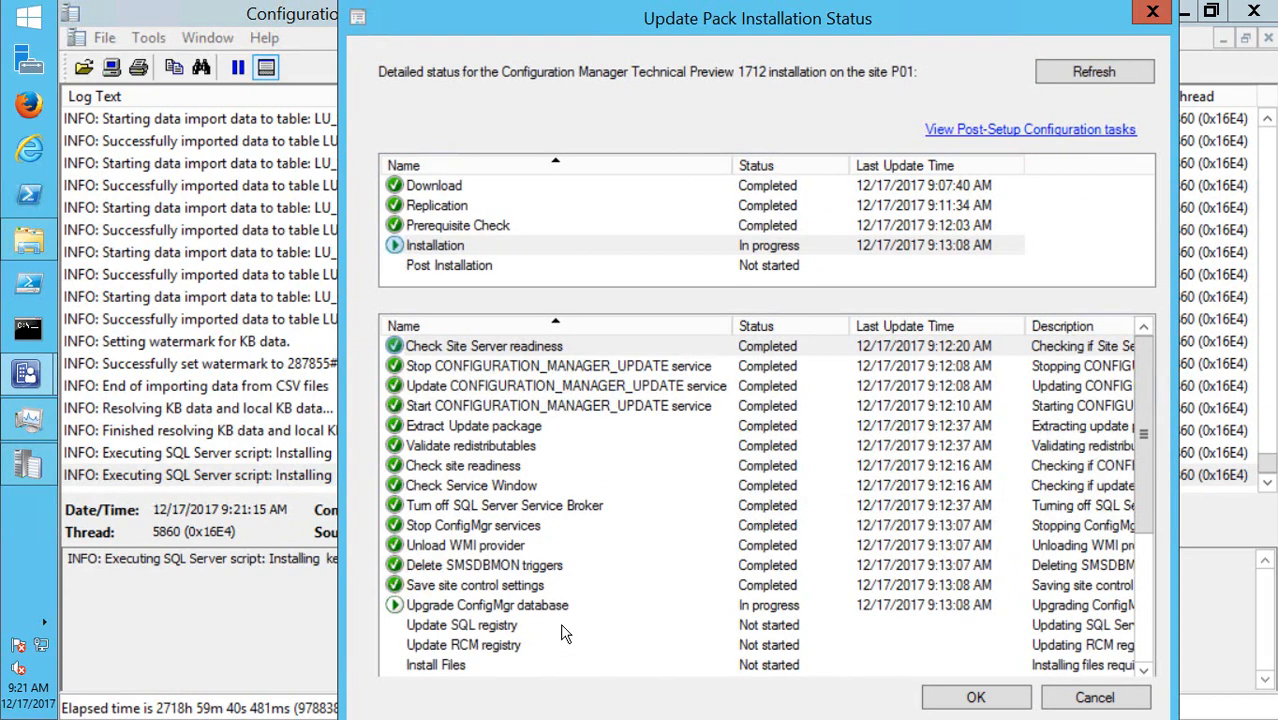
{"action": "left_click", "coordinate": [669, 603]}
{"action": "scroll", "coordinate": [660, 510], "scroll_direction": "down", "scroll_amount": 2}
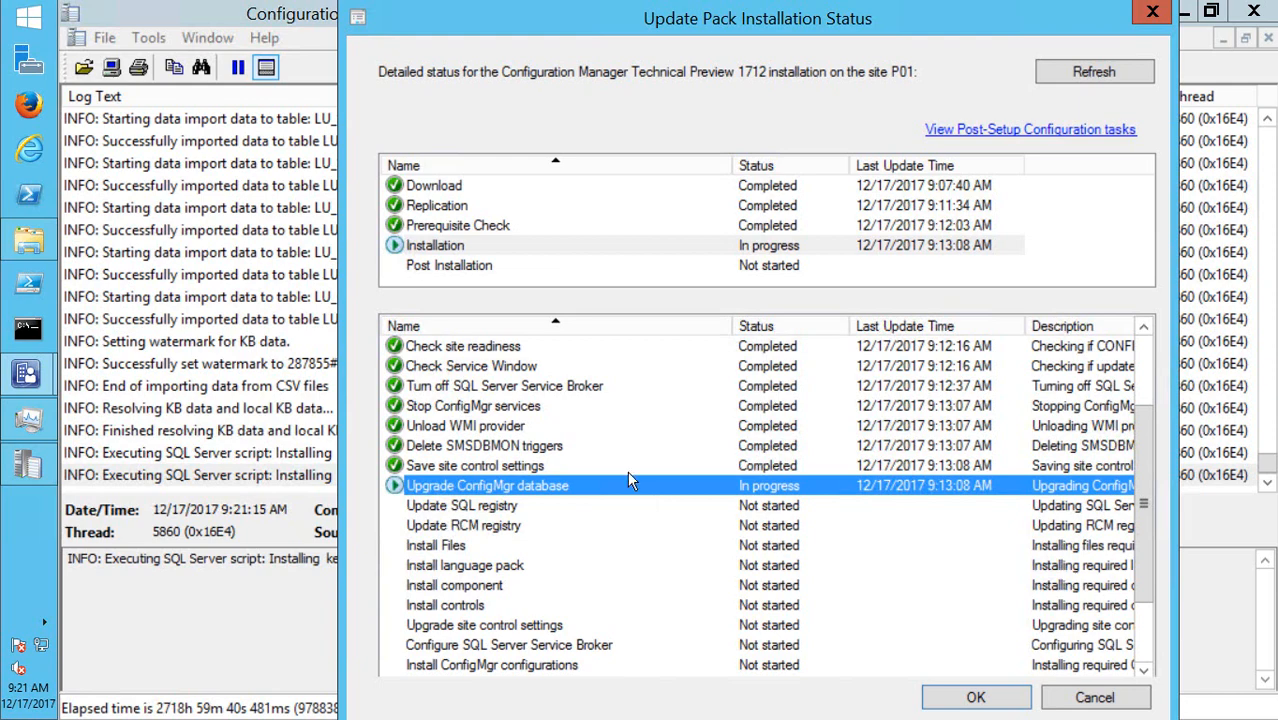
- Inspect the CollectionUserChanges script entry in CMUpdate.log, and briefly bring up Task Manager to check CPU performance
{"action": "left_click", "coordinate": [255, 452]}
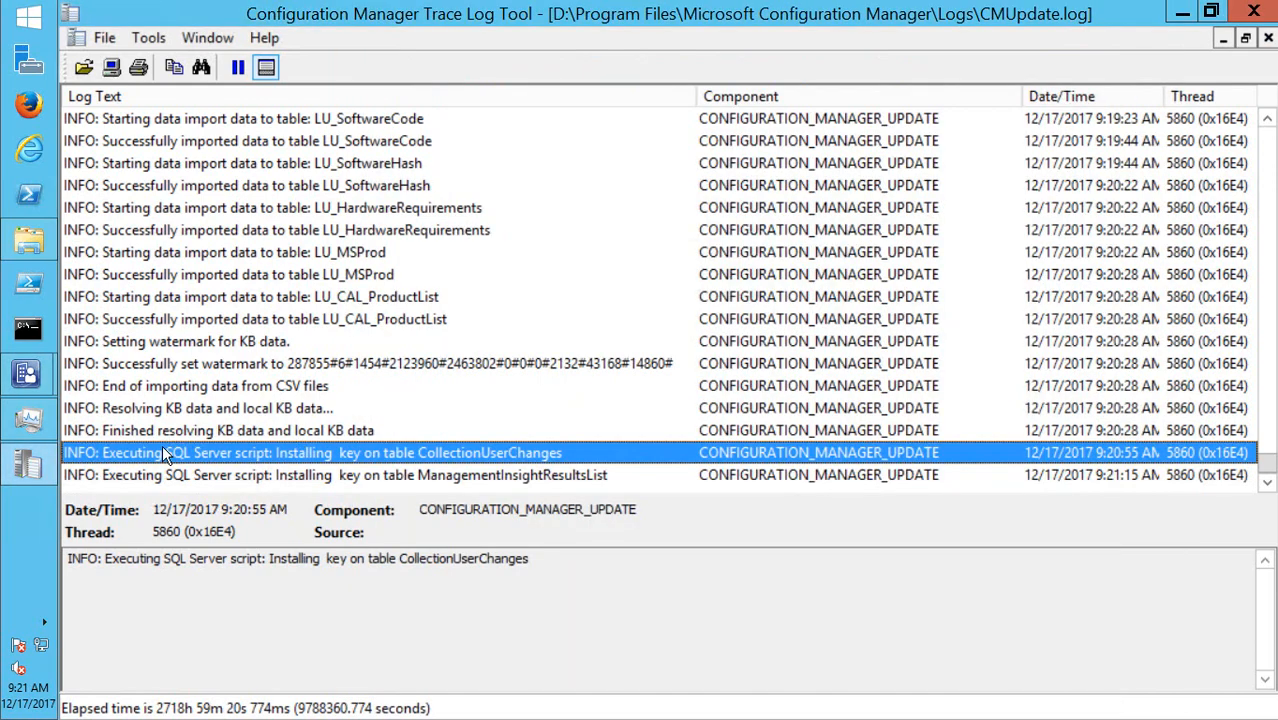
{"action": "left_click", "coordinate": [28, 422]}
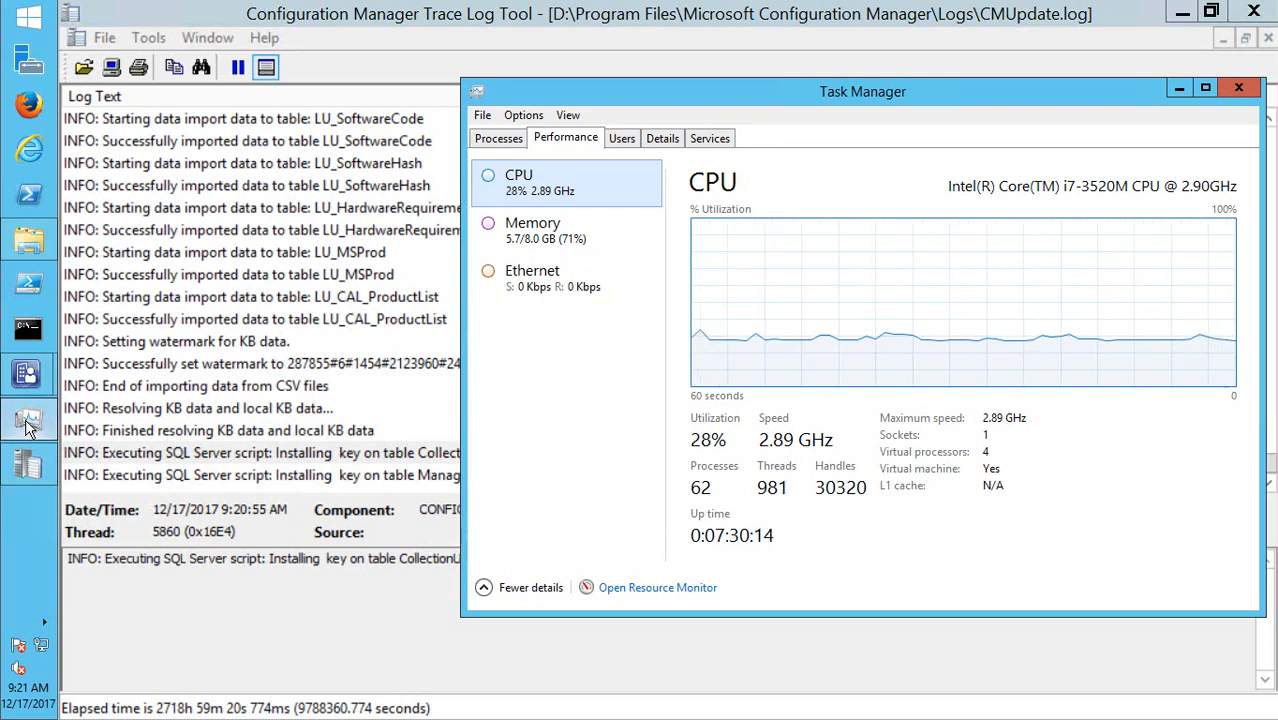
{"action": "left_click", "coordinate": [27, 423]}
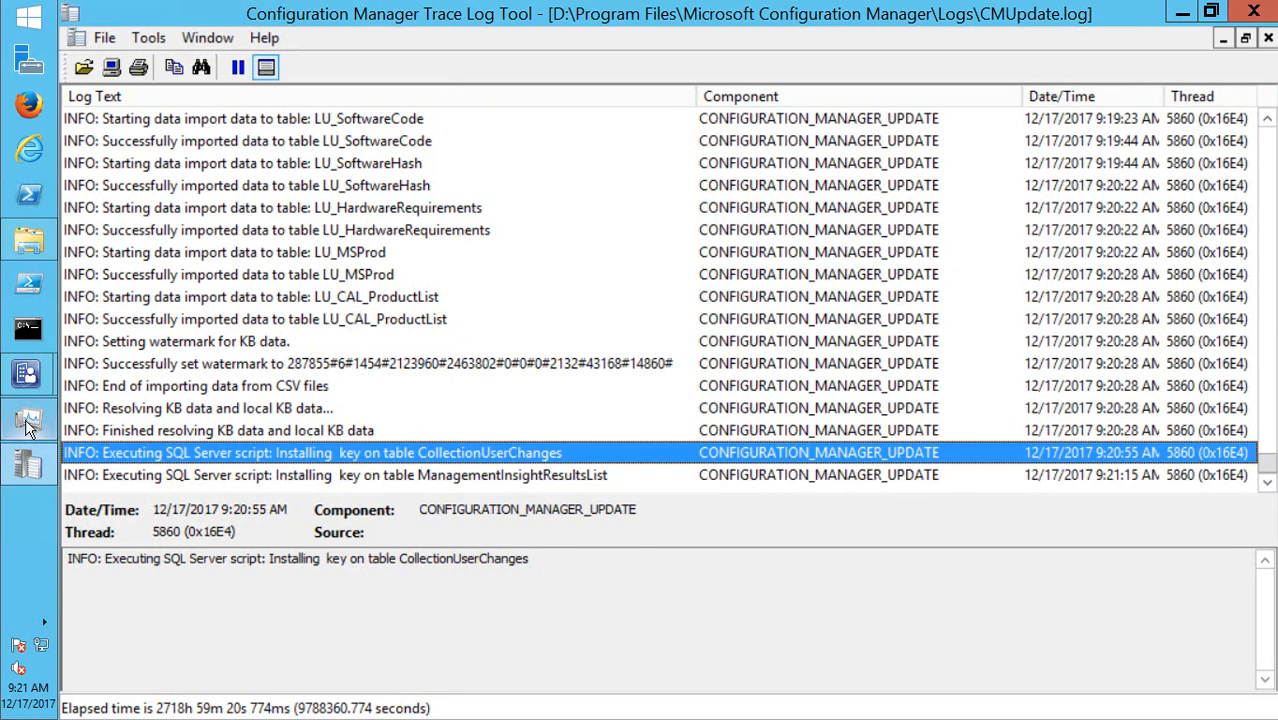
- Switch to the Update Pack Installation Status window, refresh it and select the Upgrade ConfigMgr database task to check its status
{"action": "mouse_move", "coordinate": [27, 375]}
{"action": "left_click", "coordinate": [180, 440]}
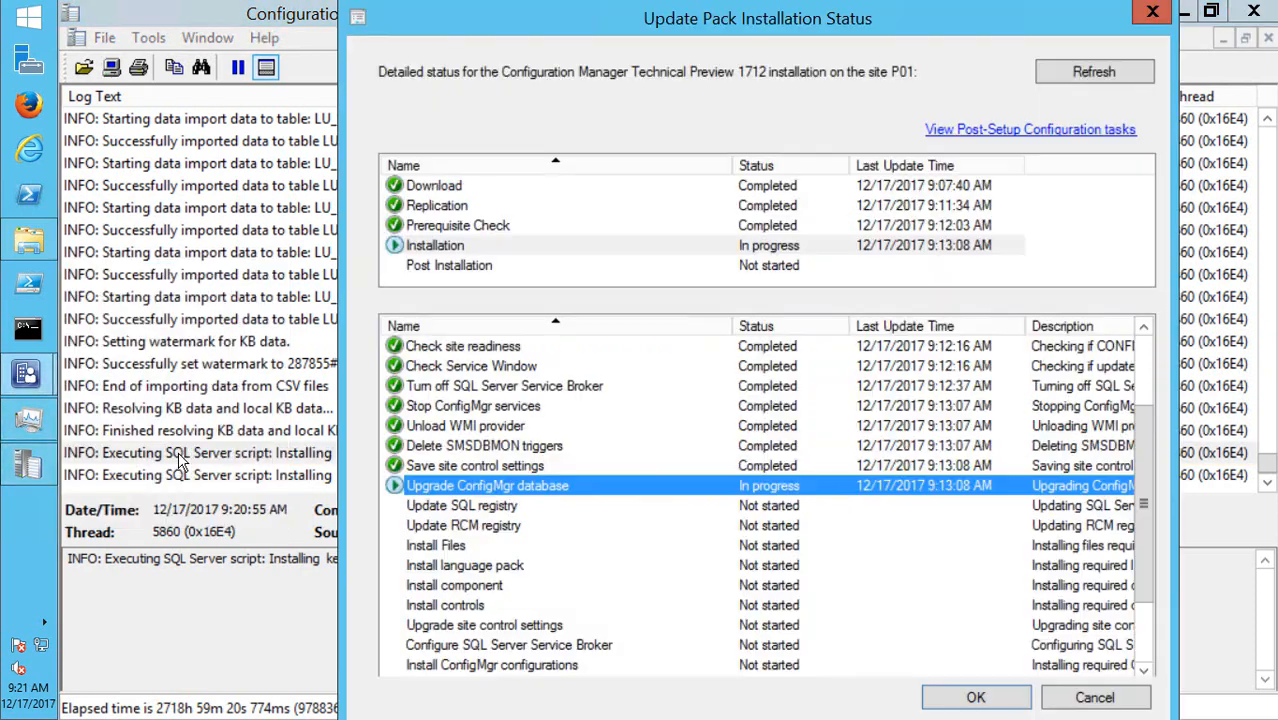
{"action": "left_click", "coordinate": [1110, 72]}
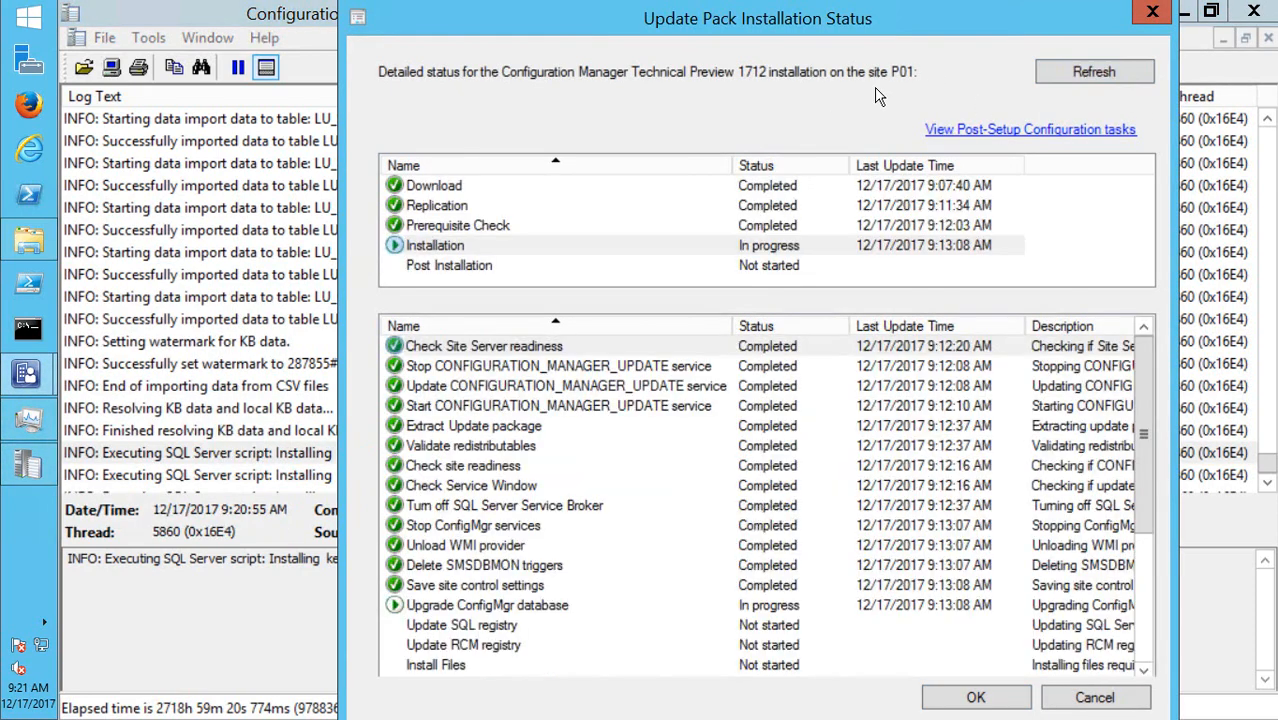
{"action": "left_click", "coordinate": [699, 604]}
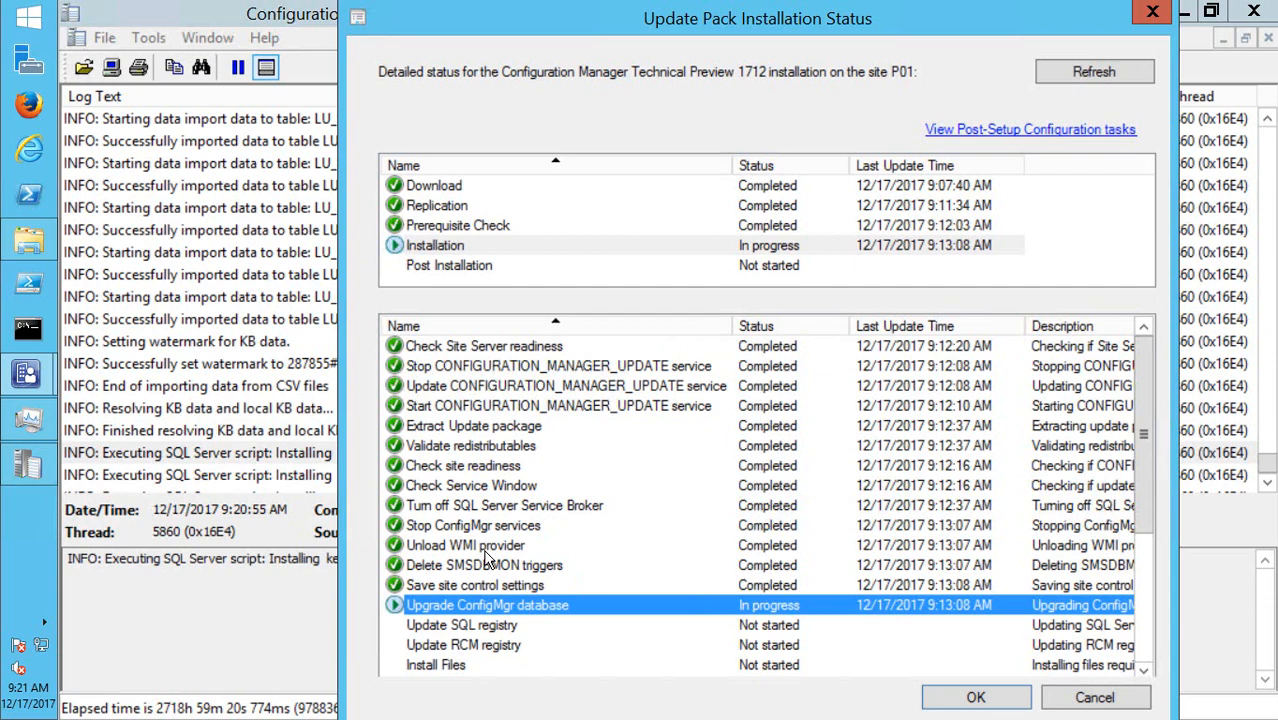
- Check the entry about refreshing SQL Modules in CMUpdate.log, and recheck the database upgrade task in the refreshed Update Pack Installation Status window
{"action": "left_click", "coordinate": [232, 433]}
{"action": "left_click", "coordinate": [182, 475]}
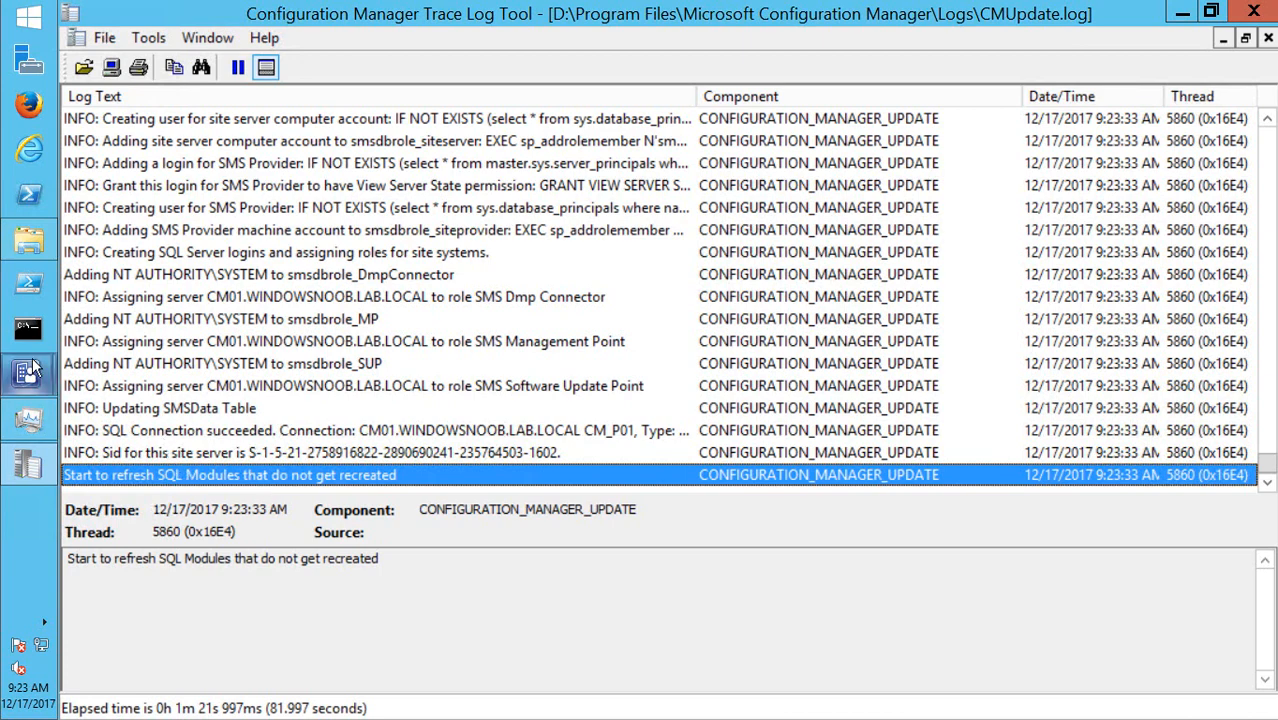
{"action": "mouse_move", "coordinate": [28, 373]}
{"action": "left_click", "coordinate": [170, 477]}
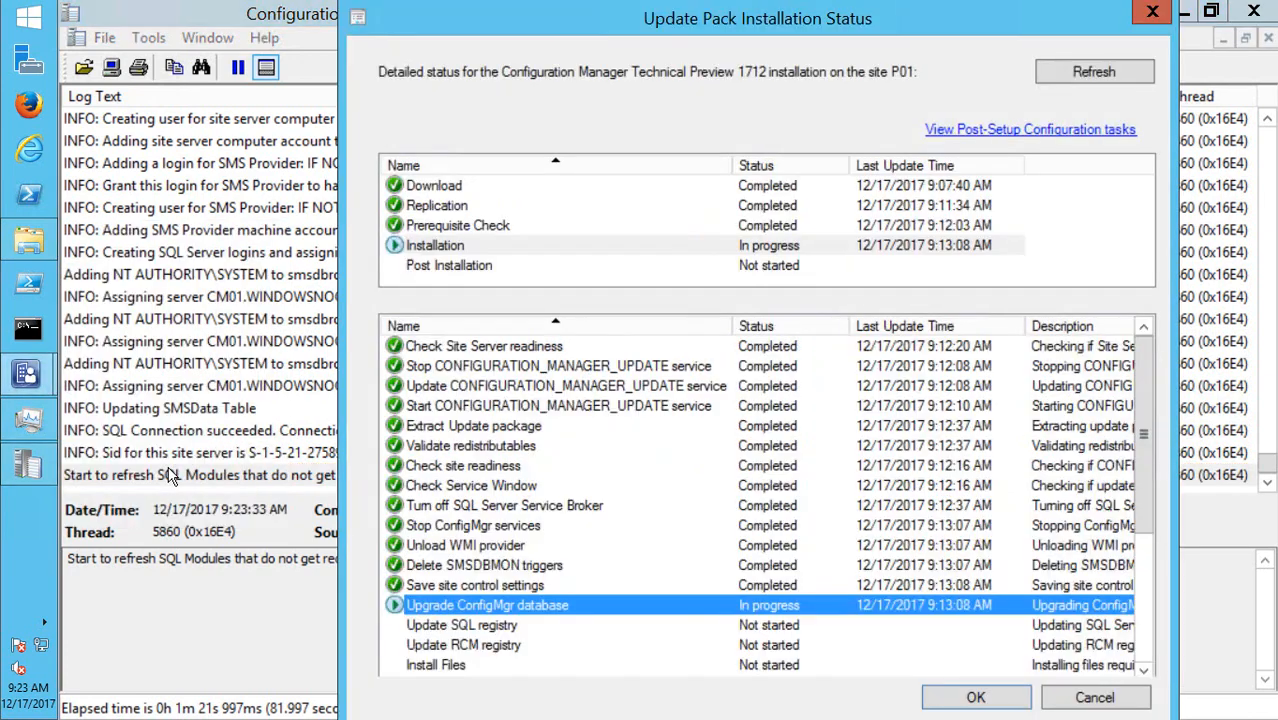
{"action": "left_click", "coordinate": [1117, 78]}
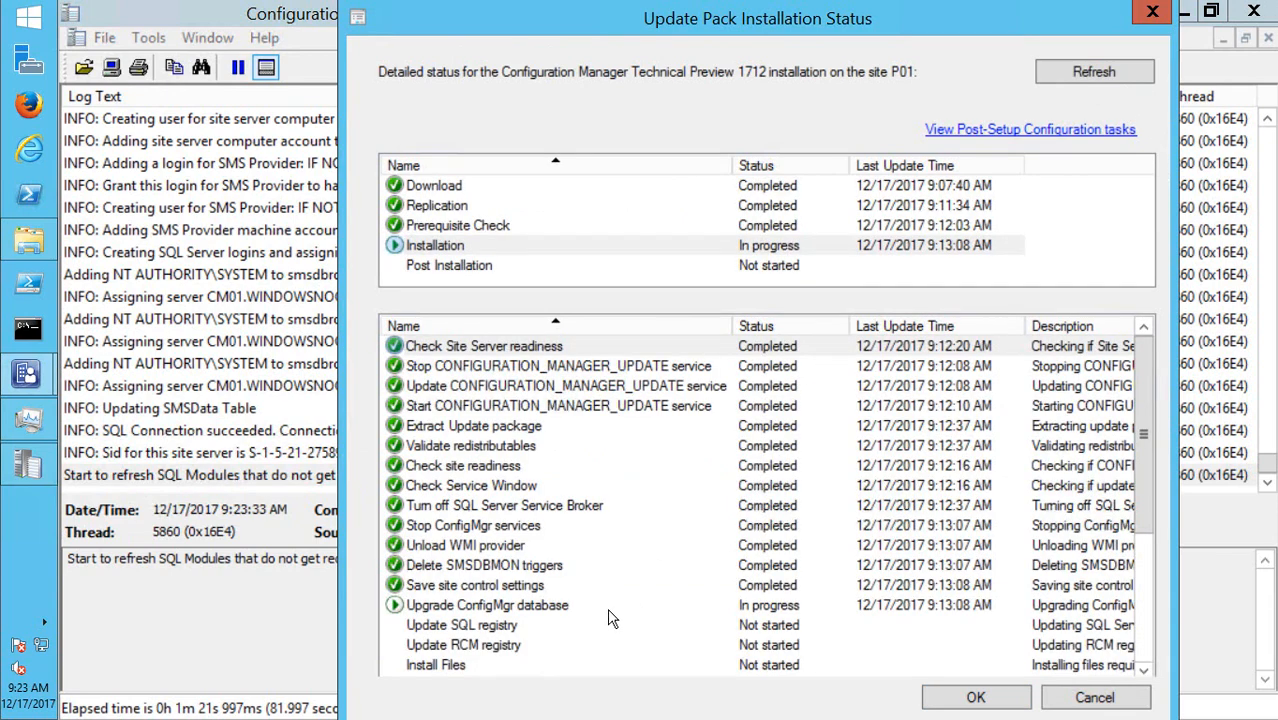
{"action": "left_click", "coordinate": [607, 607]}
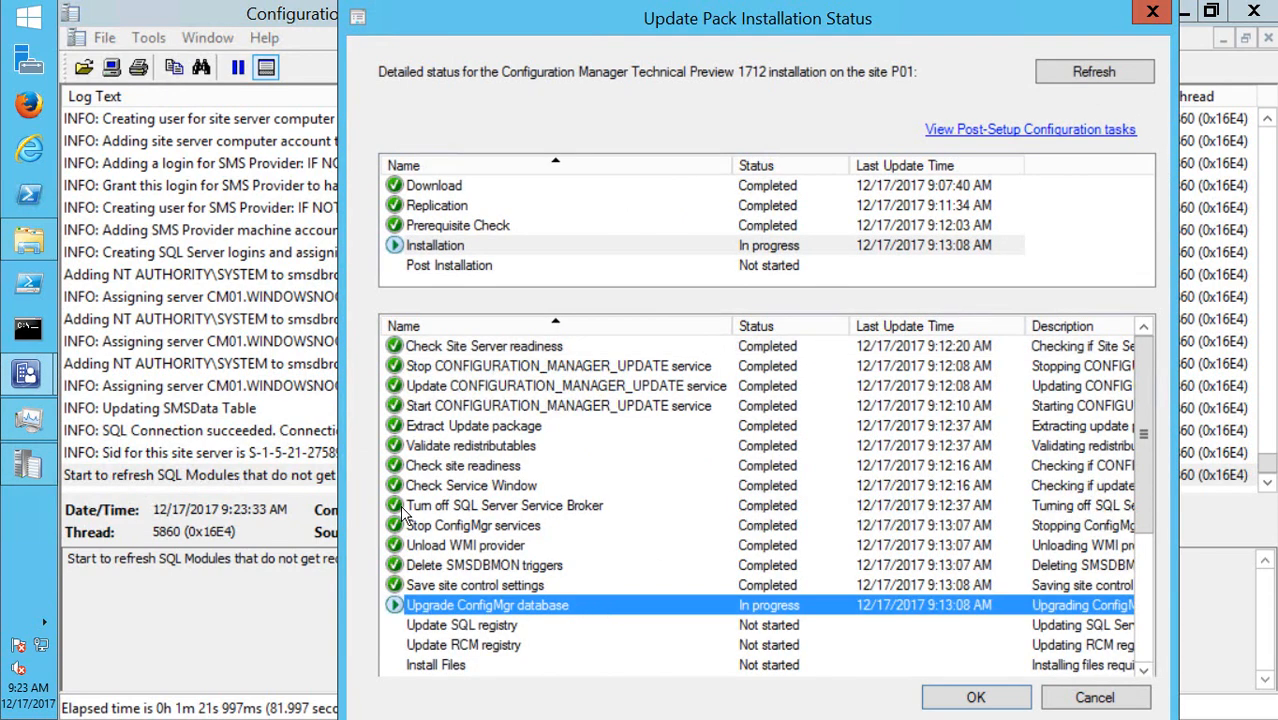
- Return to CMUpdate.log, widen the Log Text column and inspect the entry that imports the What's New manifest
{"action": "left_click", "coordinate": [240, 457]}
{"action": "left_click", "coordinate": [260, 470]}
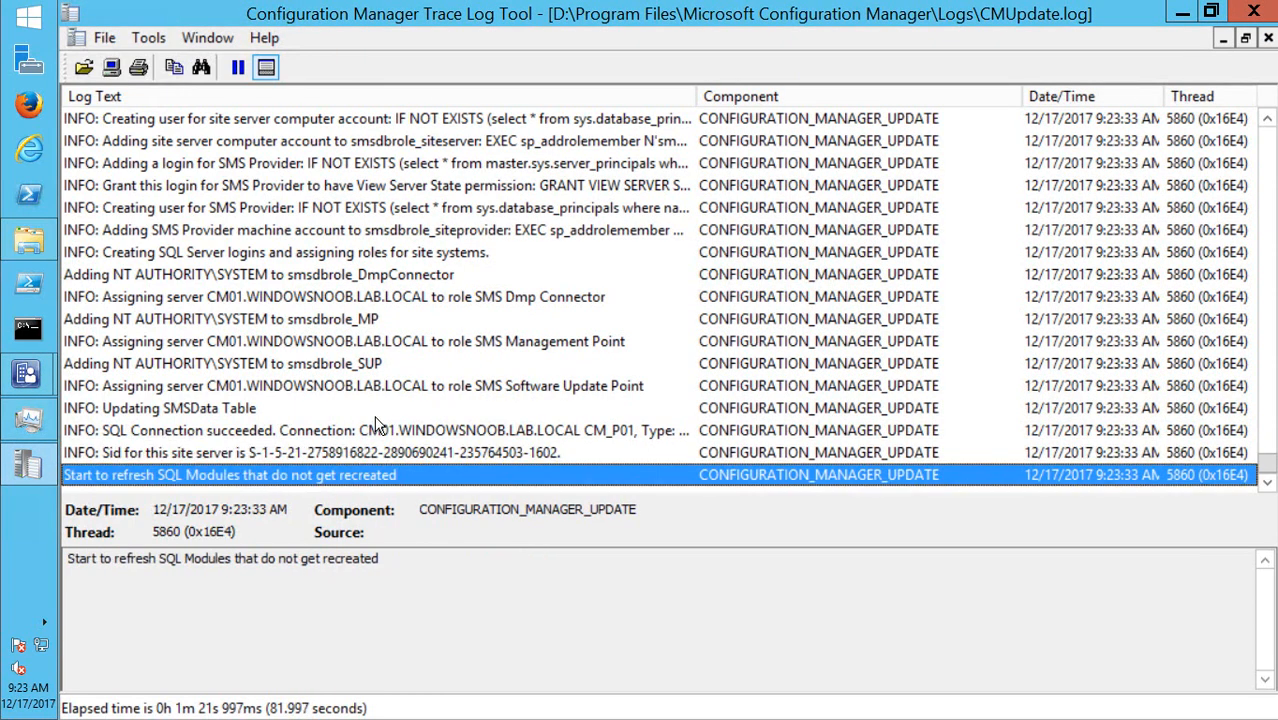
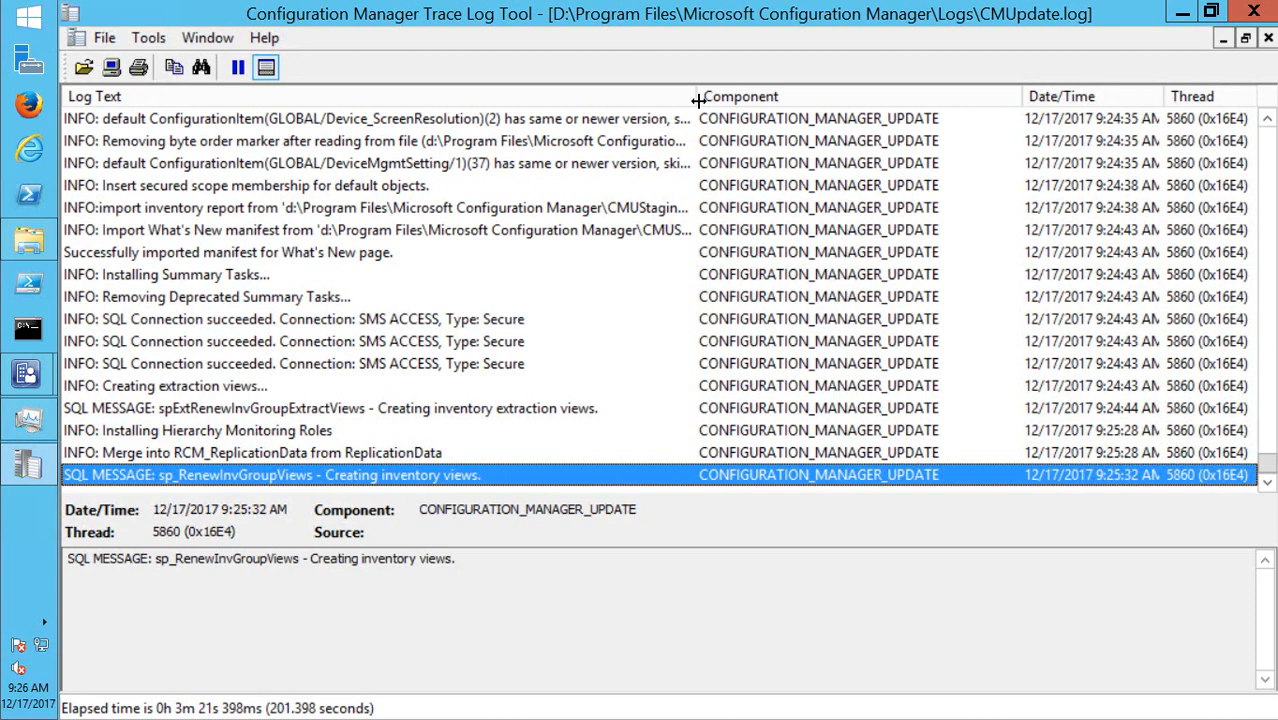
{"action": "left_click_drag", "start_coordinate": [698, 100], "coordinate": [755, 97]}
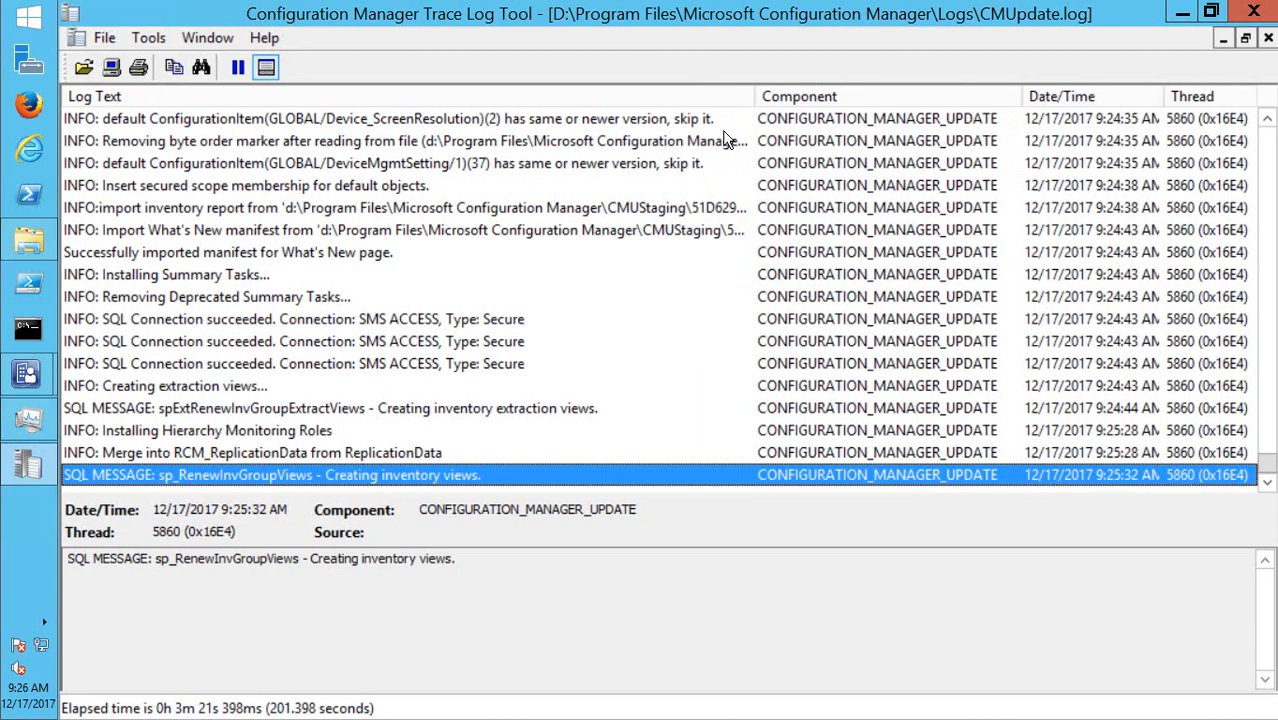
{"action": "left_click", "coordinate": [508, 231]}
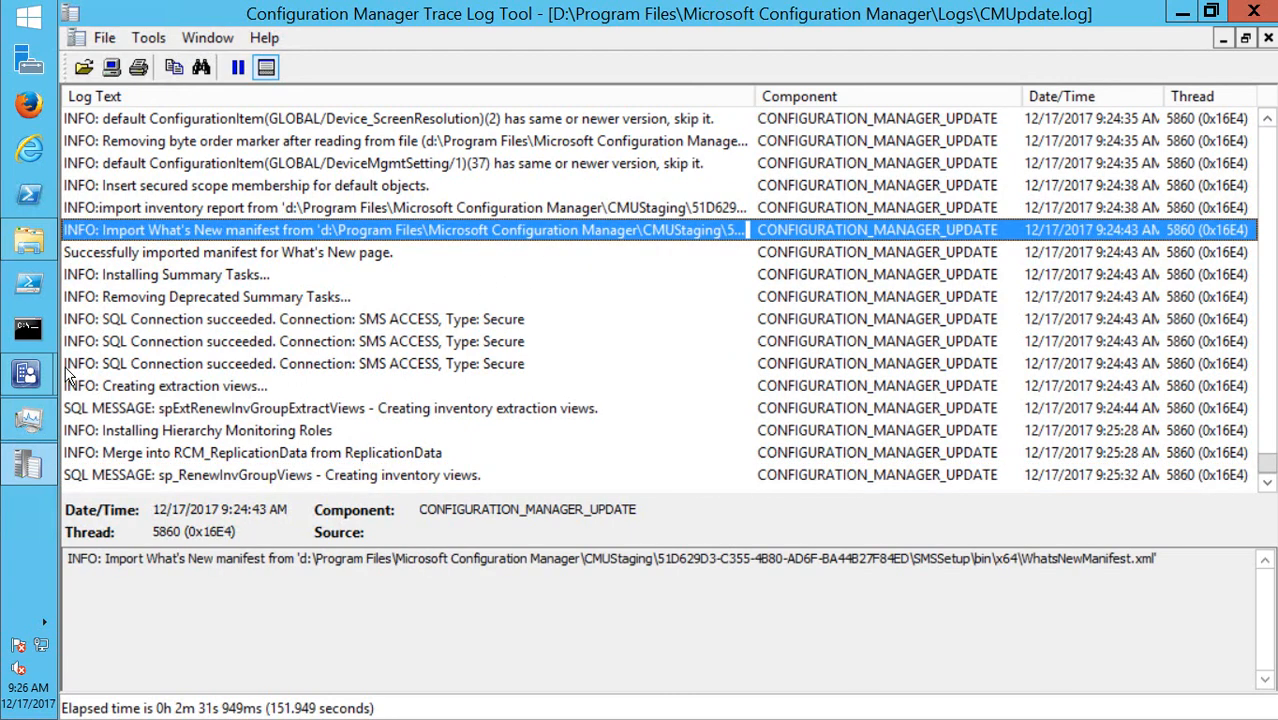
- Refresh the Update Pack Installation Status window, select the Update RCM registry task and review the tasks around it
{"action": "mouse_move", "coordinate": [27, 373]}
{"action": "left_click", "coordinate": [200, 460]}
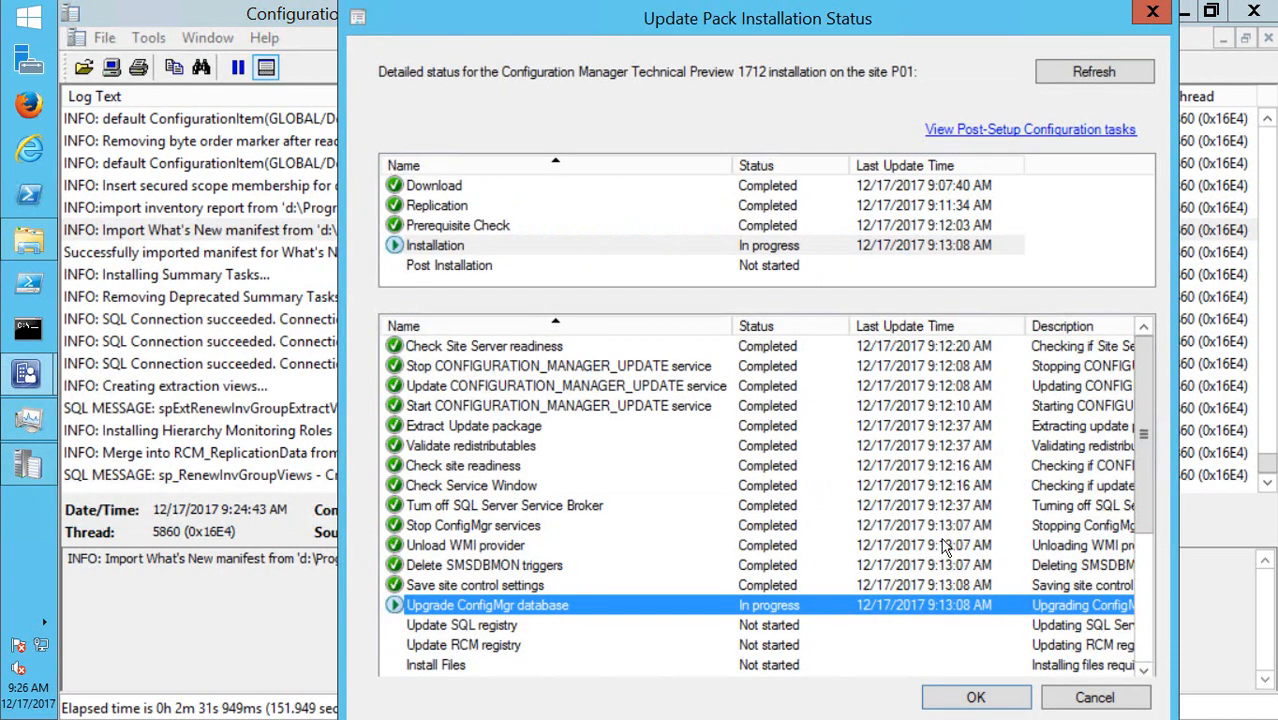
{"action": "left_click", "coordinate": [1096, 72]}
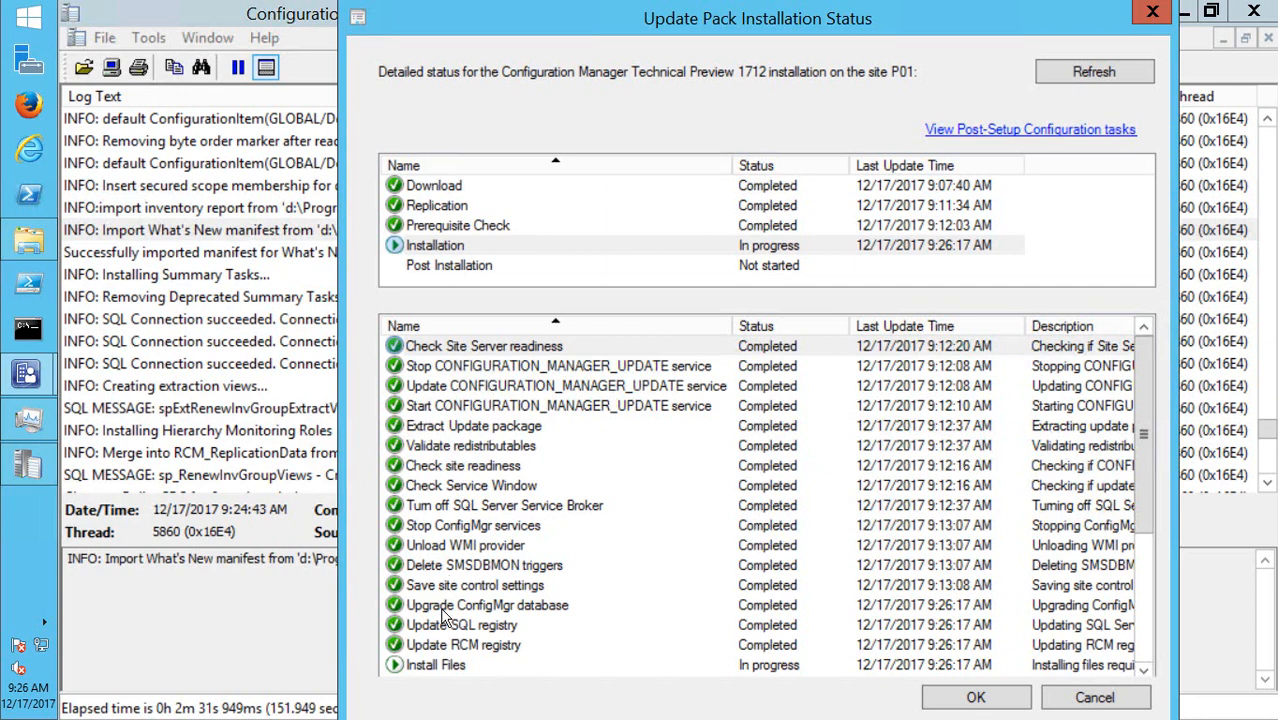
{"action": "left_click", "coordinate": [445, 645]}
{"action": "scroll", "coordinate": [445, 645], "scroll_direction": "down", "scroll_amount": 3}
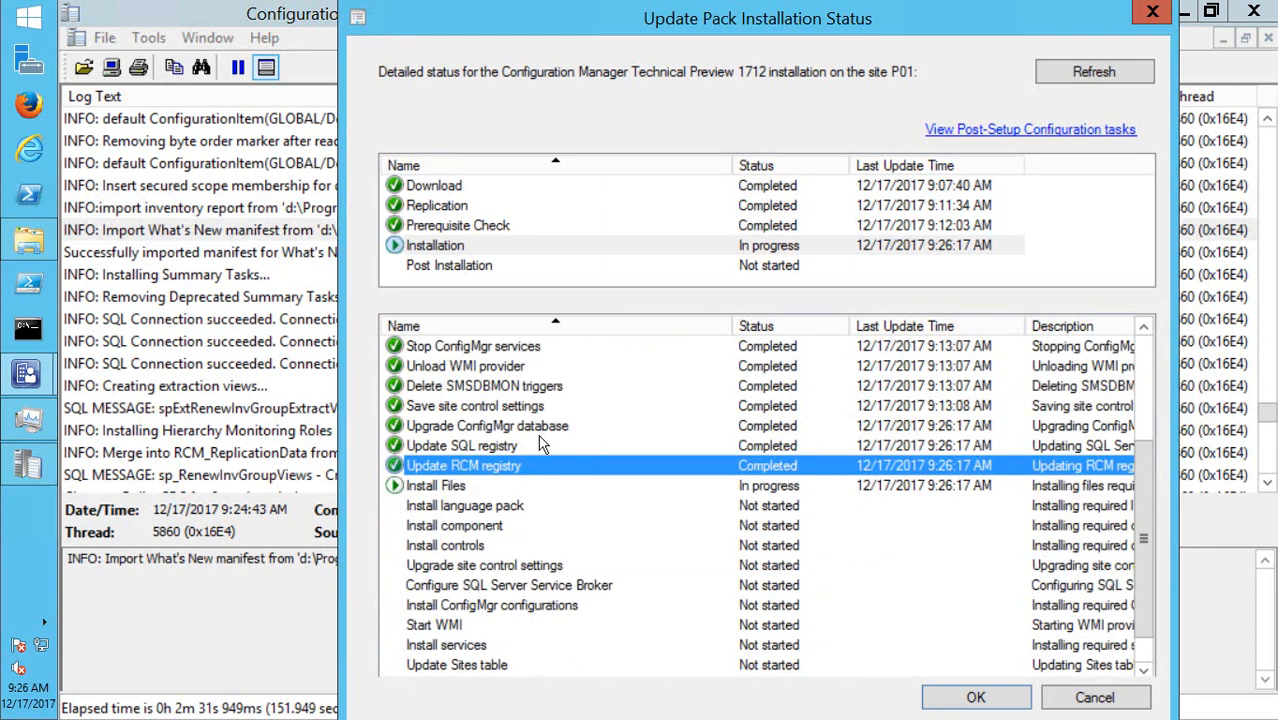
{"action": "scroll", "coordinate": [540, 445], "scroll_direction": "up", "scroll_amount": 3}
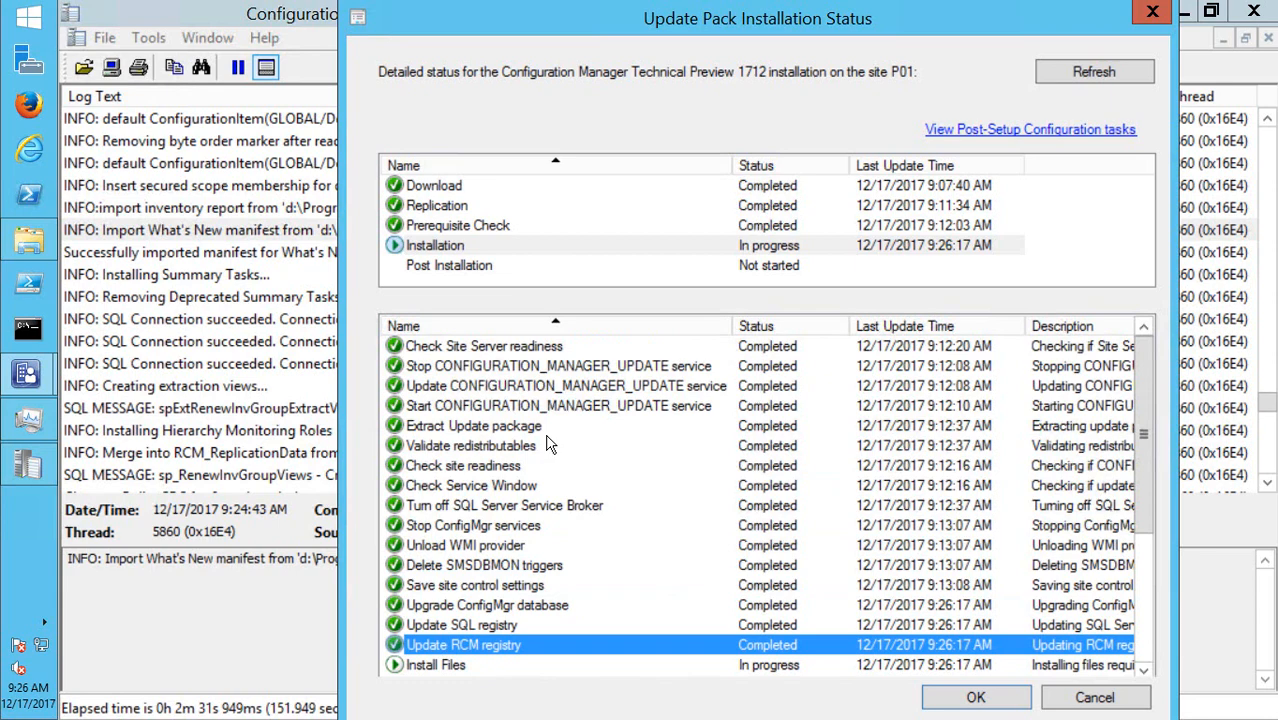
- Recheck the Upgrade ConfigMgr database task, select the Install Files task and examine the tasks that follow it
{"action": "left_click", "coordinate": [525, 606]}
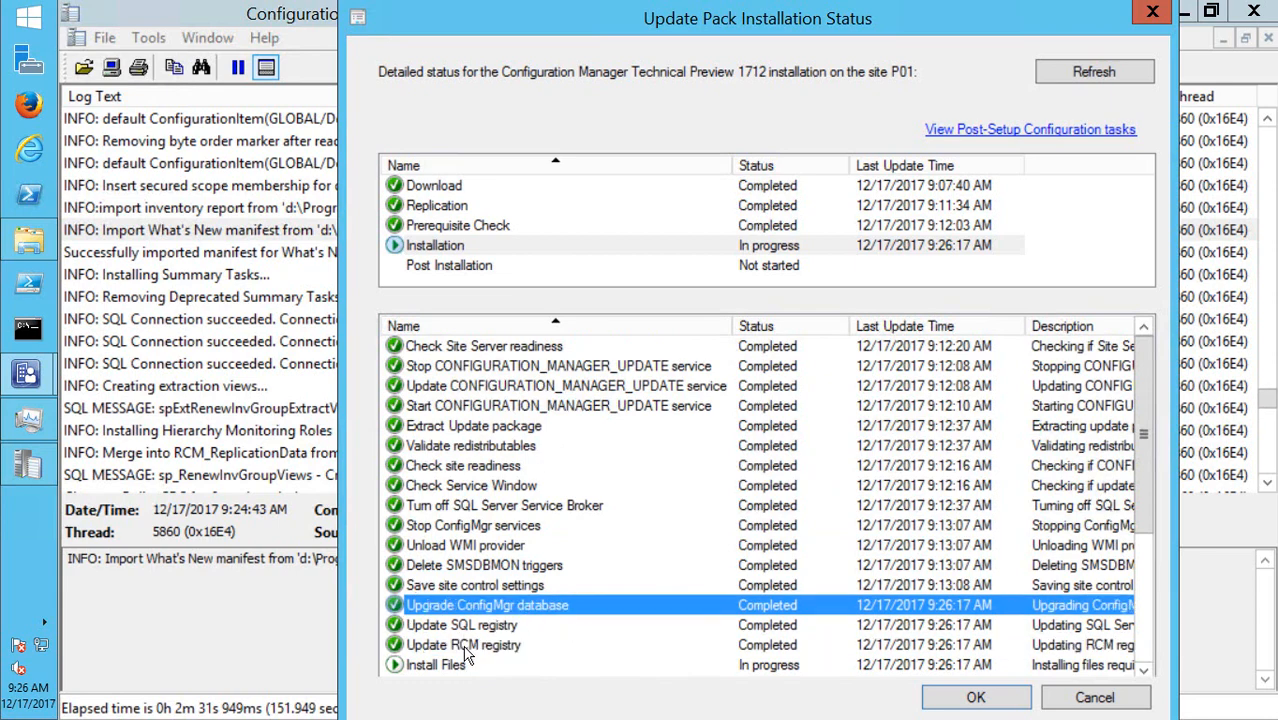
{"action": "scroll", "coordinate": [460, 650], "scroll_direction": "down", "scroll_amount": 2}
{"action": "left_click", "coordinate": [447, 548]}
{"action": "scroll", "coordinate": [622, 612], "scroll_direction": "up", "scroll_amount": 1}
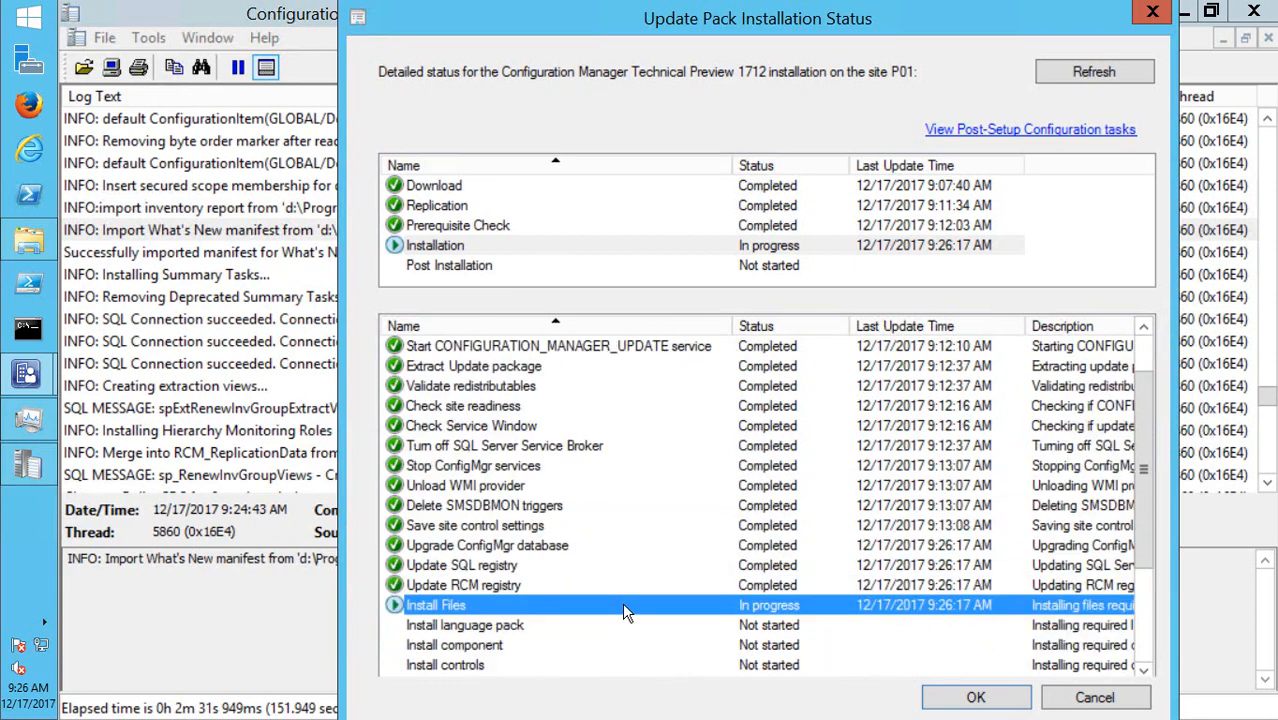
{"action": "scroll", "coordinate": [476, 647], "scroll_direction": "up", "scroll_amount": 1}
{"action": "scroll", "coordinate": [476, 647], "scroll_direction": "down", "scroll_amount": 2}
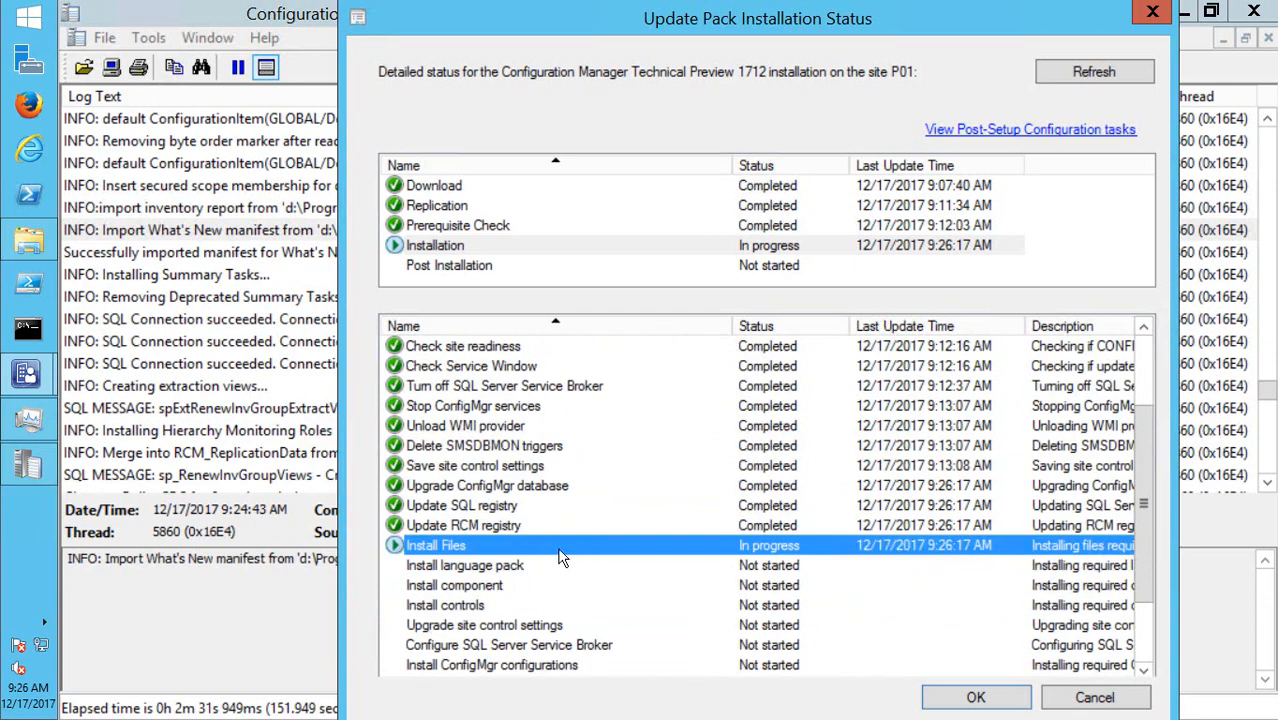
{"action": "scroll", "coordinate": [612, 585], "scroll_direction": "down", "scroll_amount": 2}
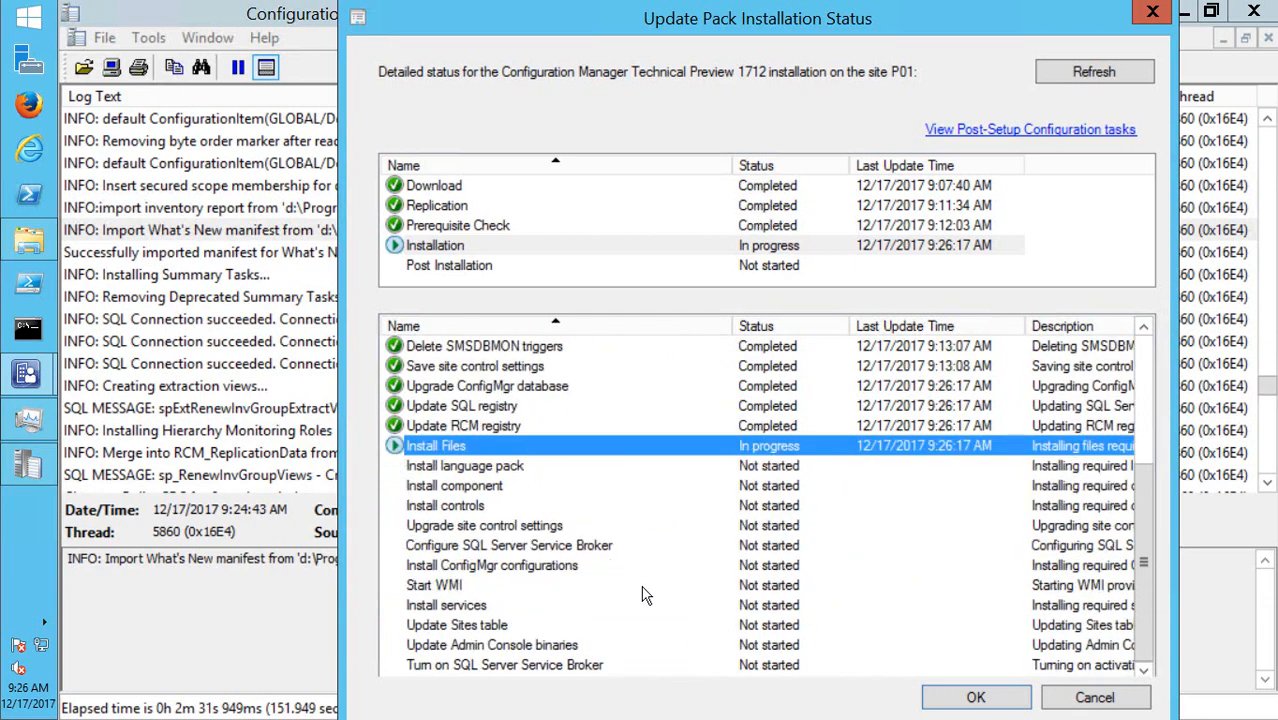
{"action": "scroll", "coordinate": [627, 590], "scroll_direction": "up", "scroll_amount": 1}
- Return to CMUpdate.log and examine the highlighted GetFileVersionInfoSizeW entries and the file validation entries around them
{"action": "left_click", "coordinate": [172, 409]}
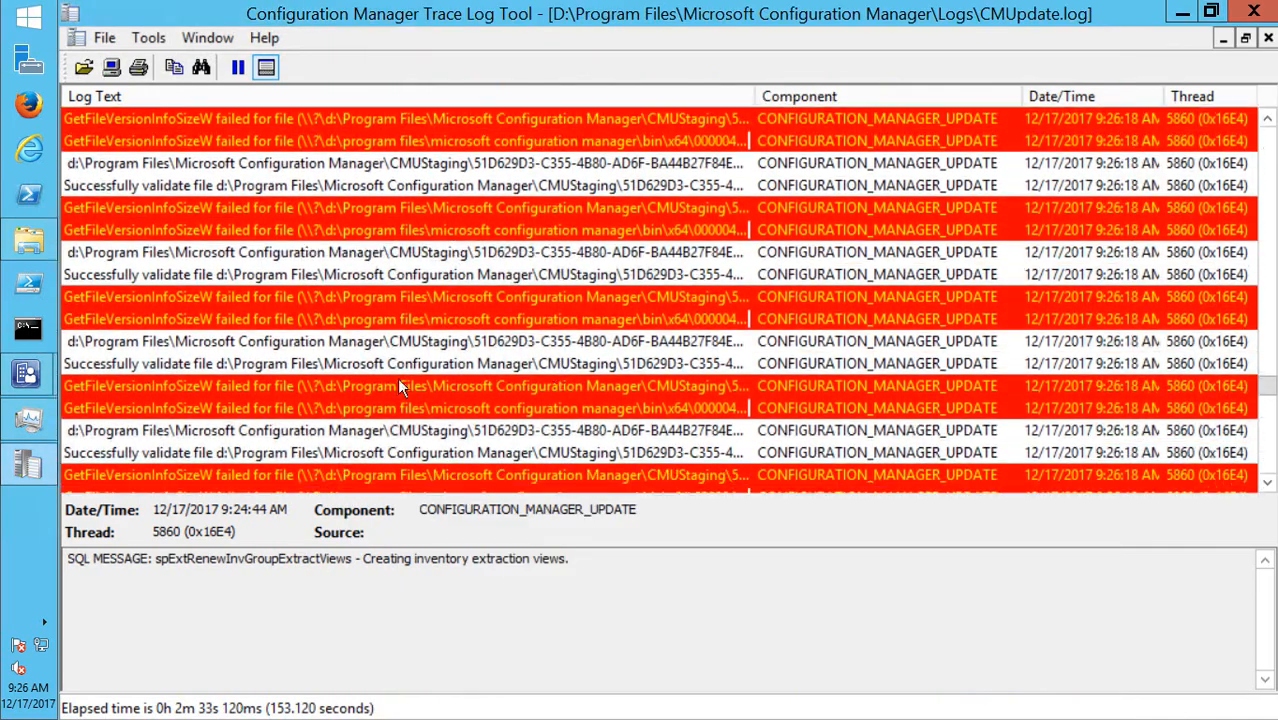
{"action": "left_click", "coordinate": [234, 296]}
{"action": "left_click", "coordinate": [258, 341]}
{"action": "left_click", "coordinate": [266, 406]}
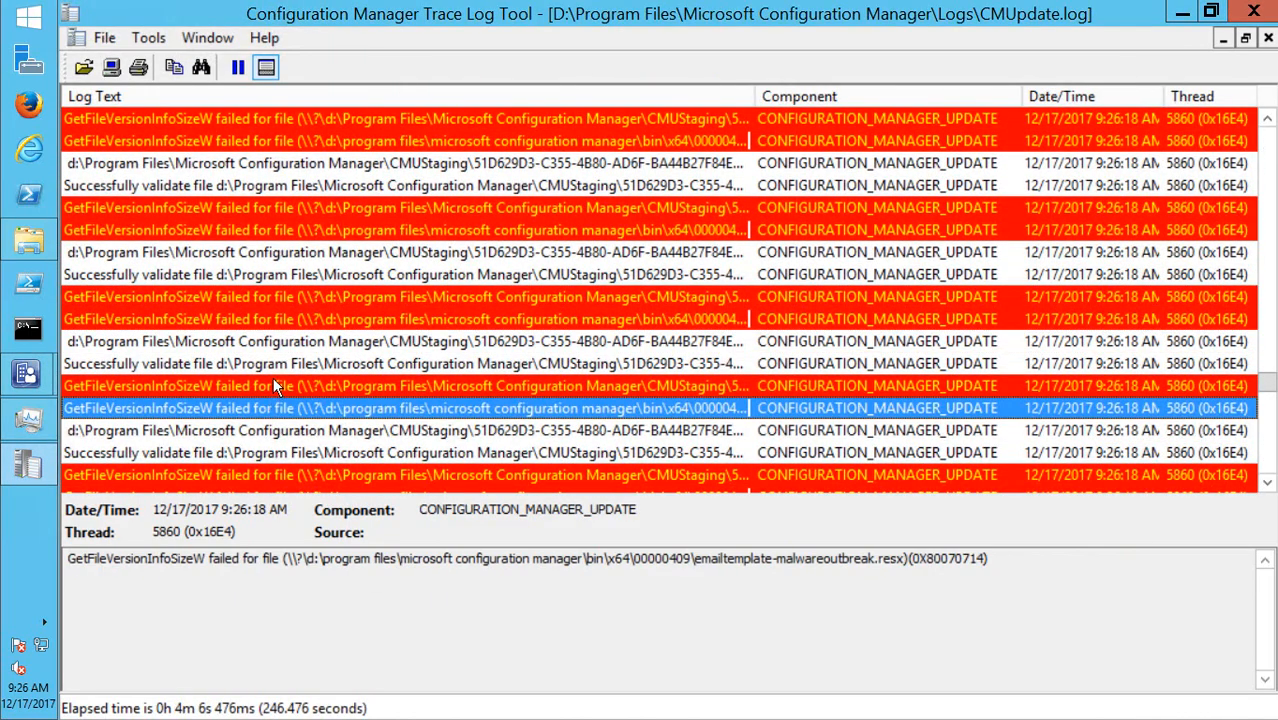
{"action": "left_click", "coordinate": [275, 384]}
{"action": "left_click", "coordinate": [326, 475]}
{"action": "scroll", "coordinate": [352, 458], "scroll_direction": "down", "scroll_amount": 2}
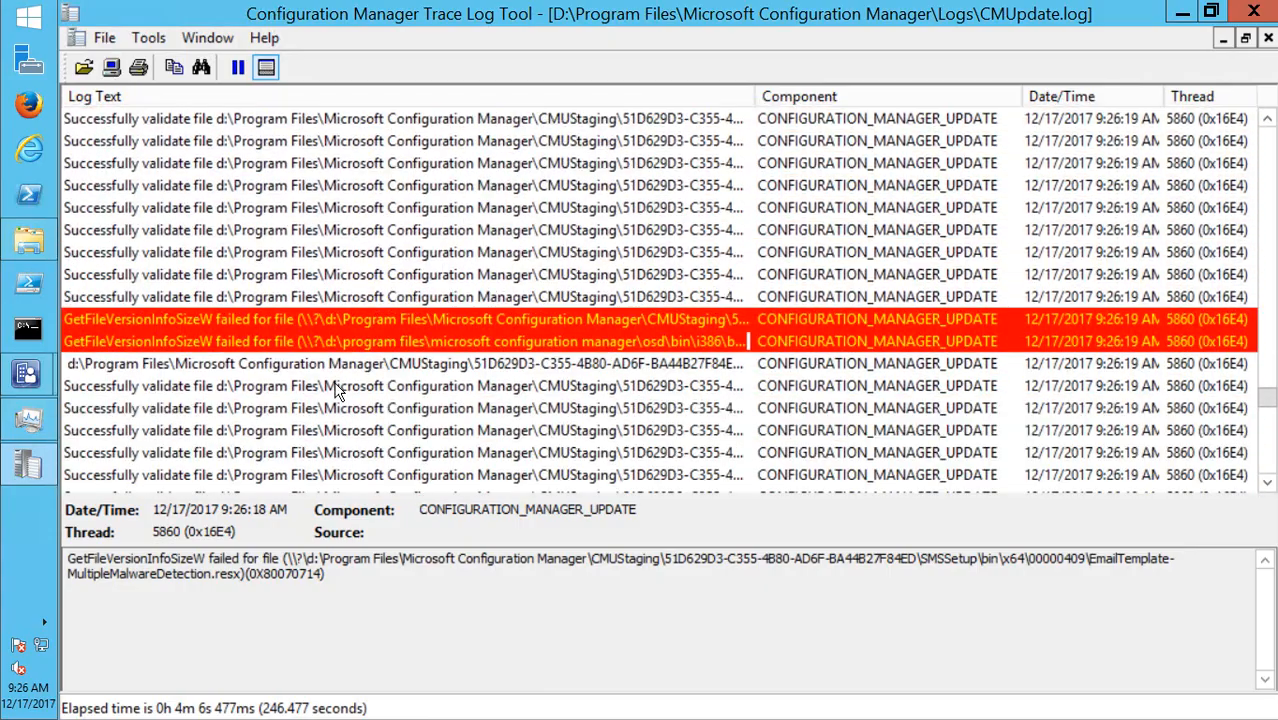
{"action": "scroll", "coordinate": [183, 214], "scroll_direction": "up", "scroll_amount": 3}
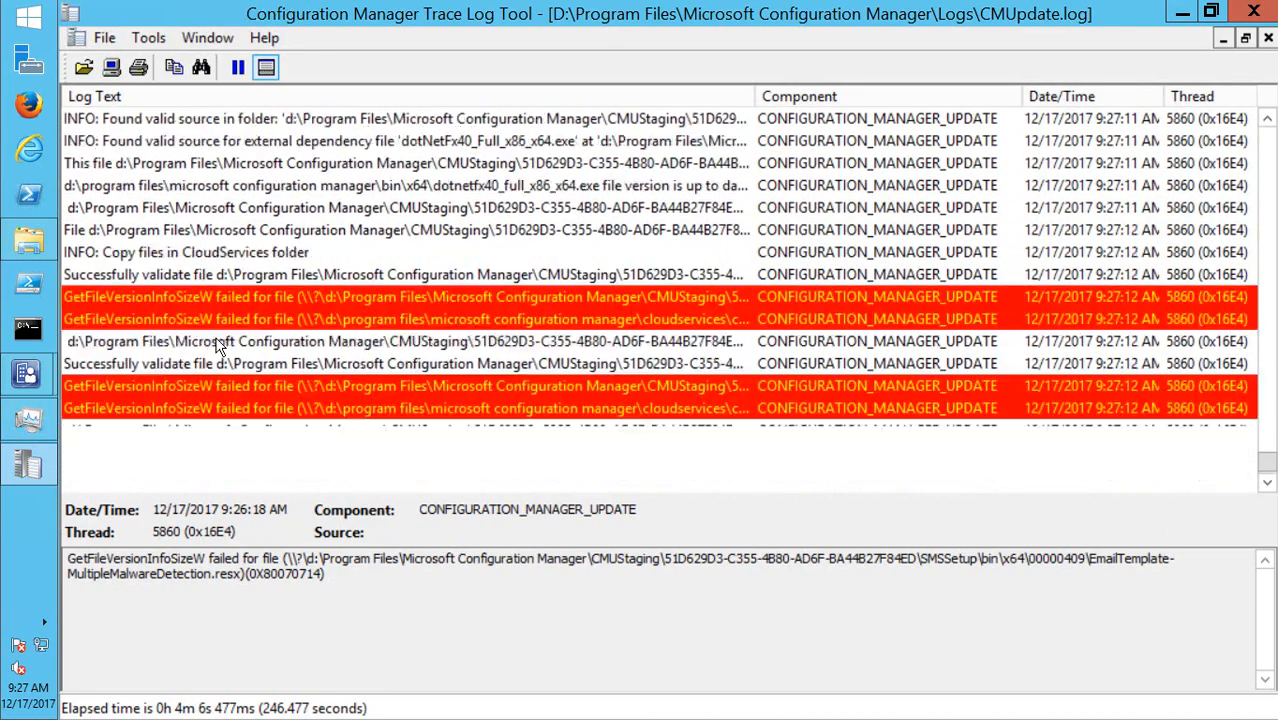
- Refresh the Update Pack Installation Status window again and check the Install Files task and the remaining tasks
{"action": "mouse_move", "coordinate": [28, 373]}
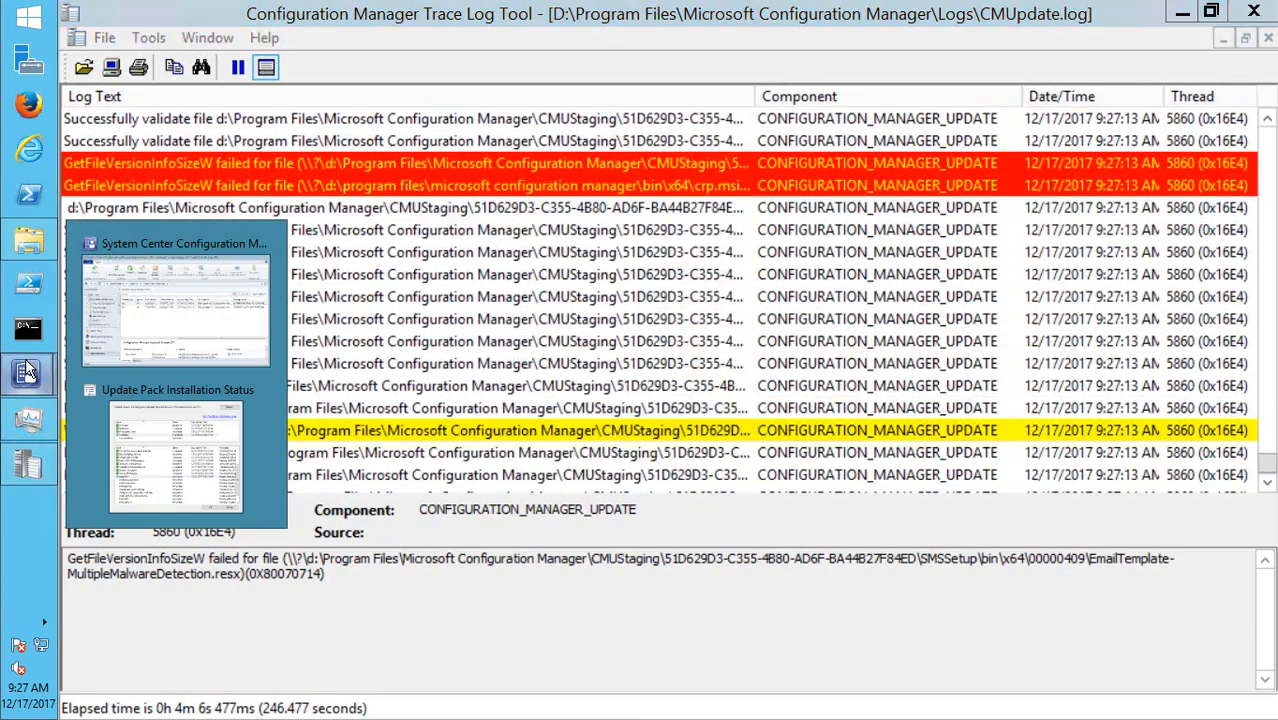
{"action": "left_click", "coordinate": [178, 455]}
{"action": "left_click", "coordinate": [1100, 74]}
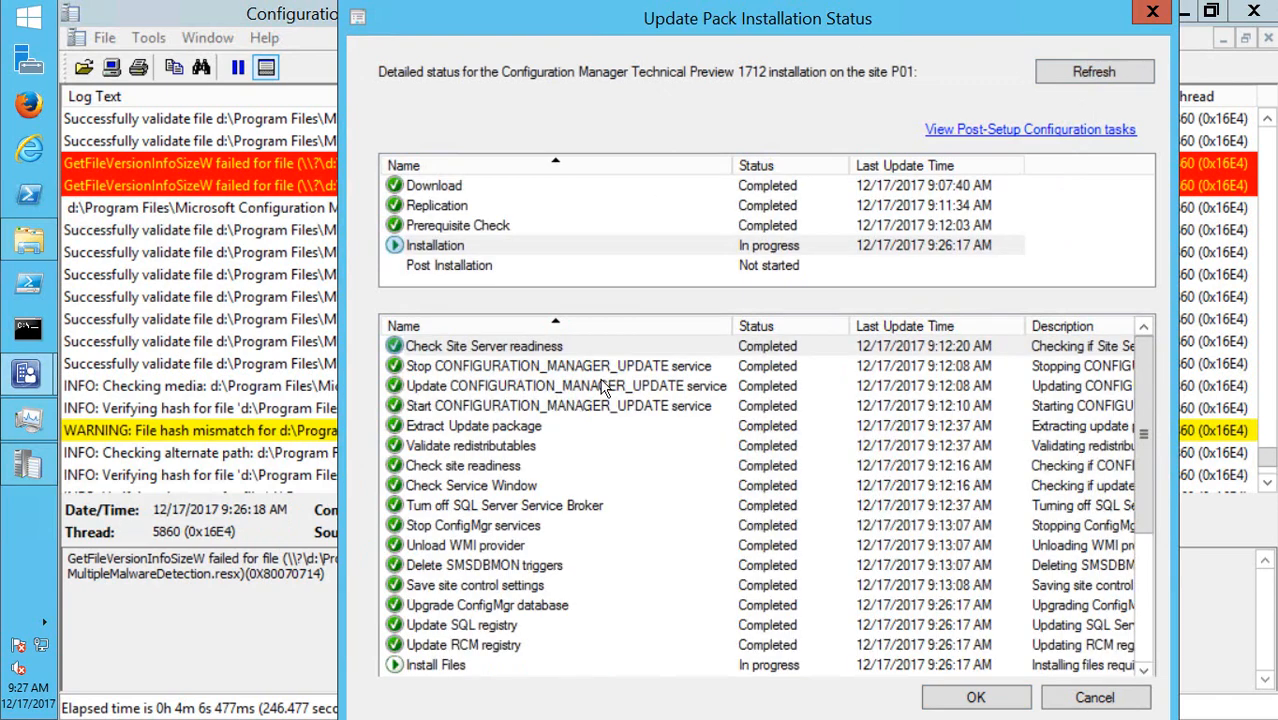
{"action": "left_click", "coordinate": [562, 547]}
{"action": "scroll", "coordinate": [560, 545], "scroll_direction": "down", "scroll_amount": 3}
{"action": "left_click", "coordinate": [470, 466]}
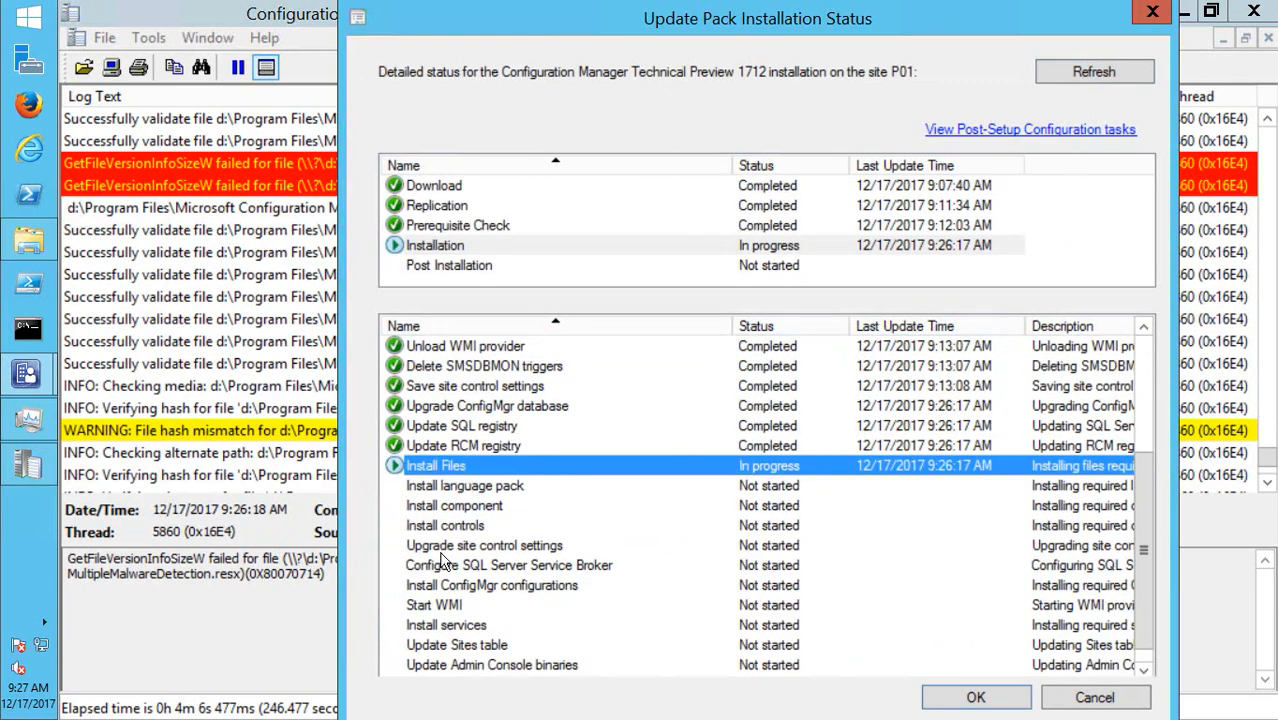
- Inspect the file hash mismatch warning in CMUpdate.log and the GetFileVersionInfoSizeW message for SharedManagementObjects.msi
{"action": "left_click", "coordinate": [157, 432]}
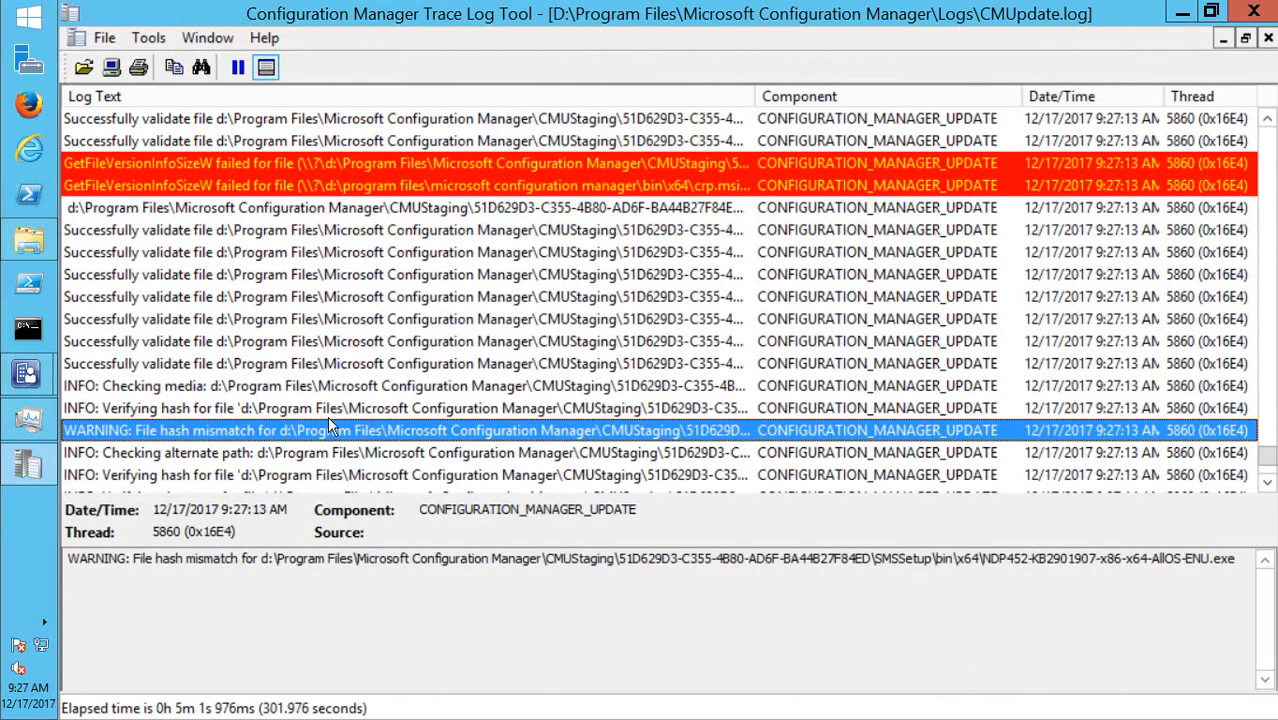
{"action": "scroll", "coordinate": [237, 455], "scroll_direction": "down", "scroll_amount": 4}
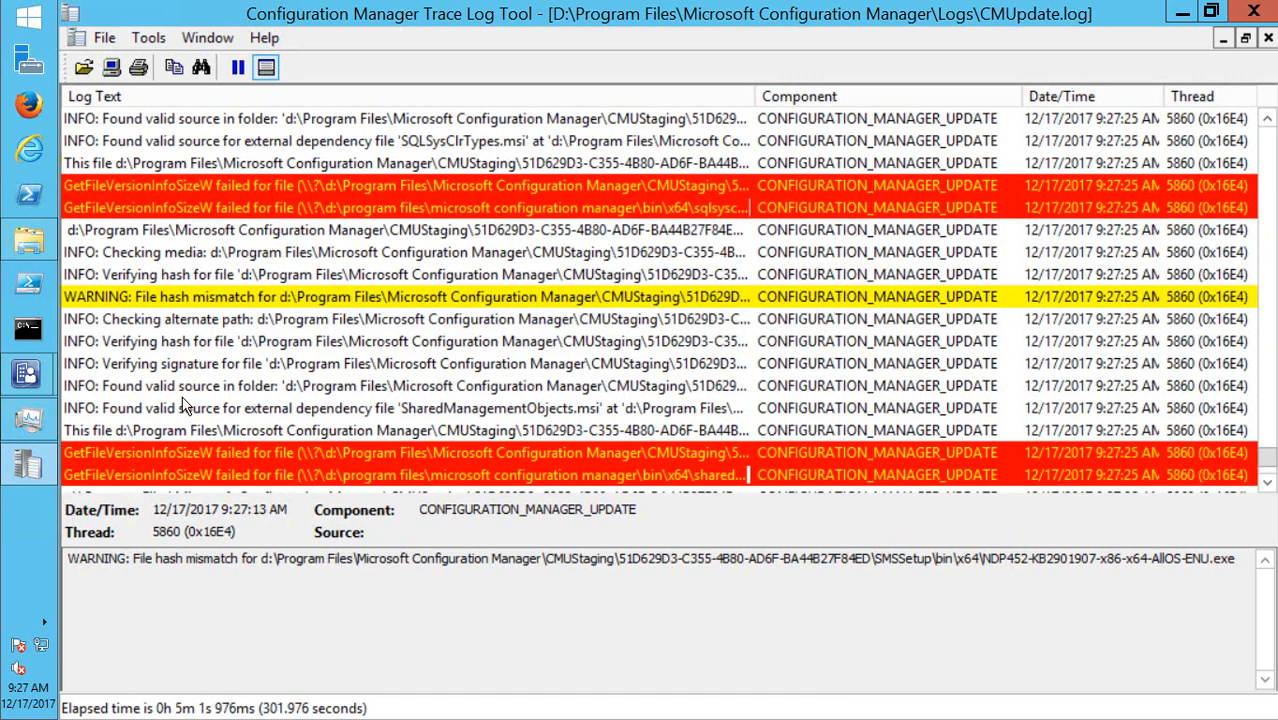
{"action": "left_click", "coordinate": [235, 447]}
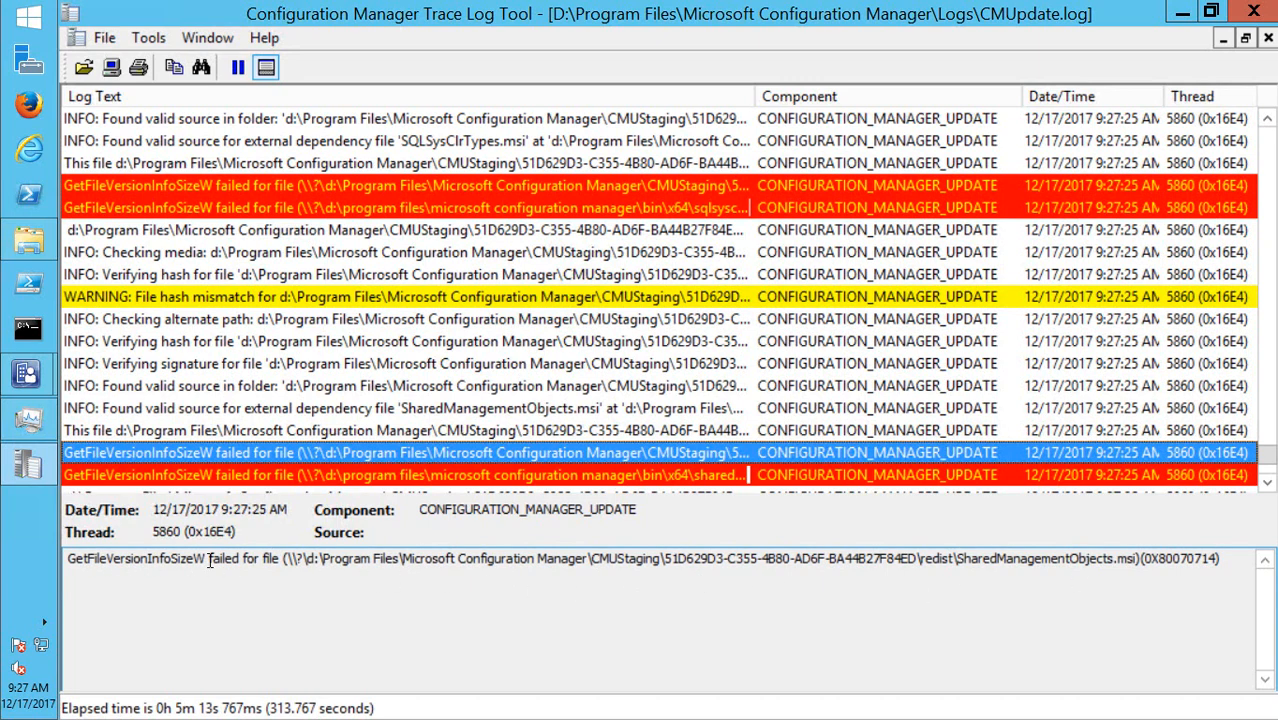
{"action": "left_click_drag", "start_coordinate": [211, 560], "coordinate": [289, 560]}
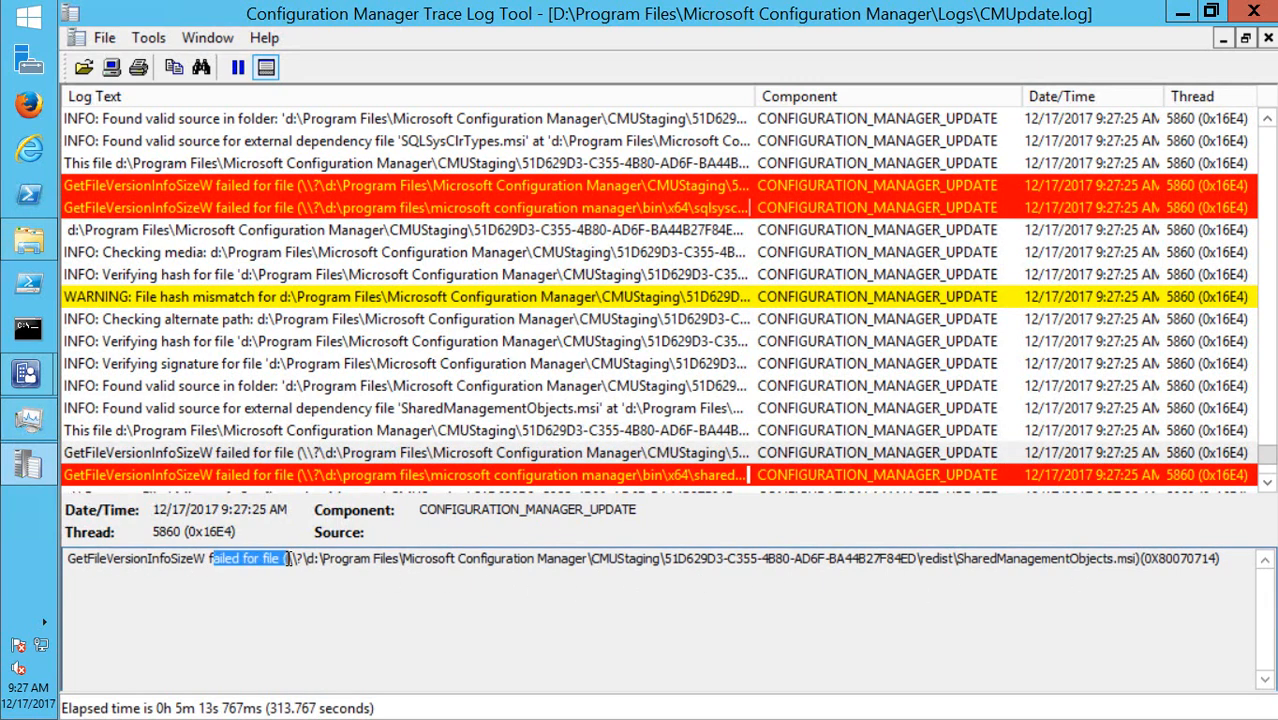
- Check the entry about copying SharedManagementObjects.msi from redist, and follow CMUpdate.log down to its newest entries
{"action": "left_click", "coordinate": [372, 434]}
{"action": "scroll", "coordinate": [330, 400], "scroll_direction": "down", "scroll_amount": 5}
{"action": "scroll", "coordinate": [320, 390], "scroll_direction": "down", "scroll_amount": 15}
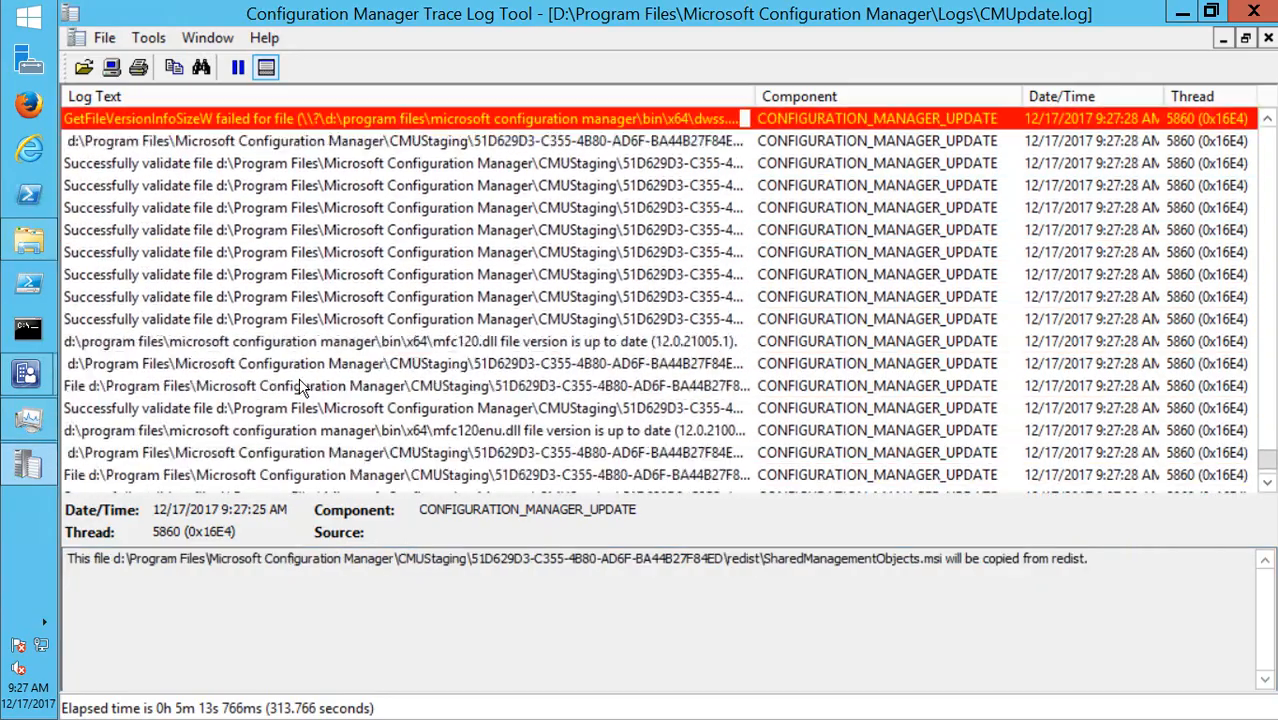
{"action": "scroll", "coordinate": [335, 403], "scroll_direction": "down", "scroll_amount": 2}
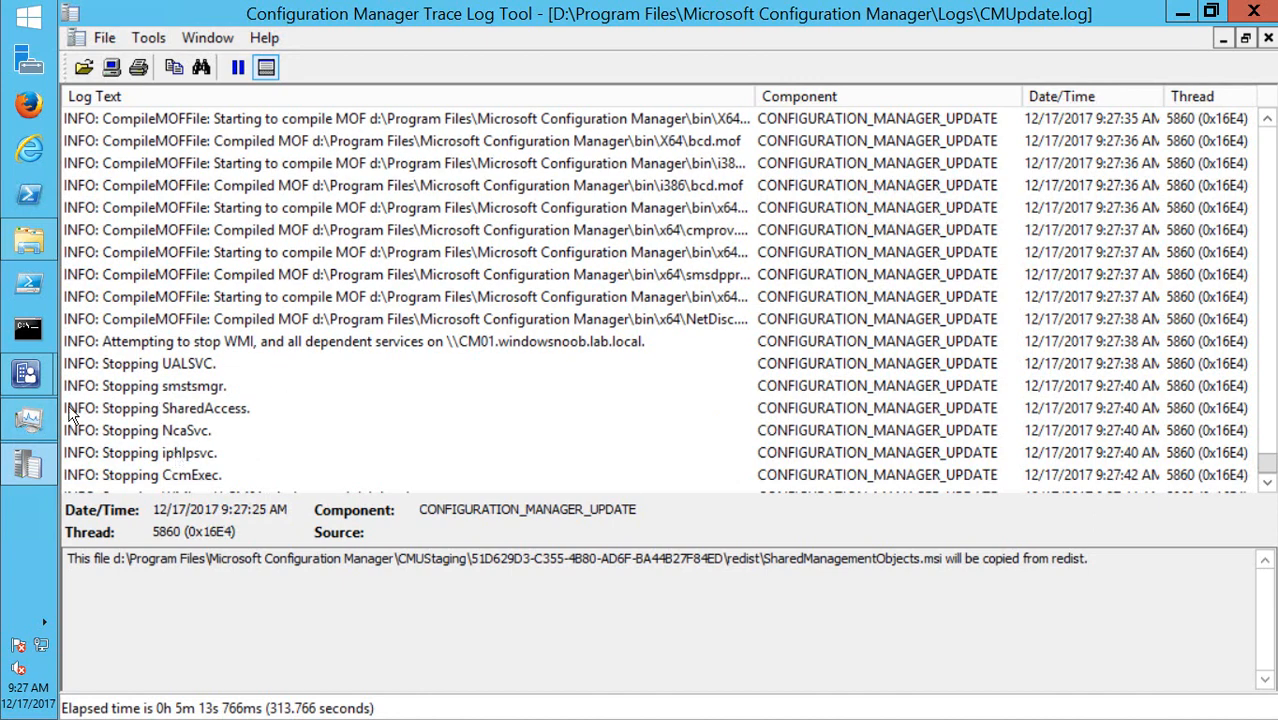
- Refresh the Update Pack Installation Status window and check the Install Files and Upgrade site control settings tasks
{"action": "left_click", "coordinate": [31, 468]}
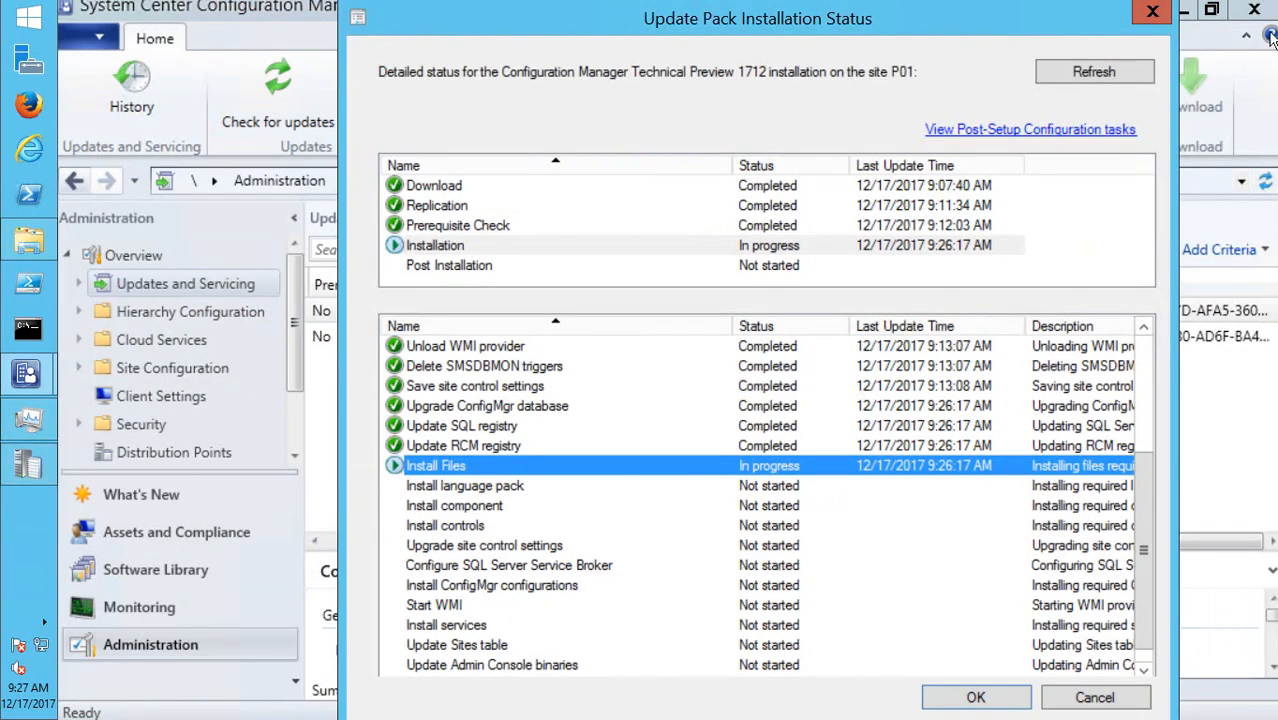
{"action": "left_click", "coordinate": [1126, 77]}
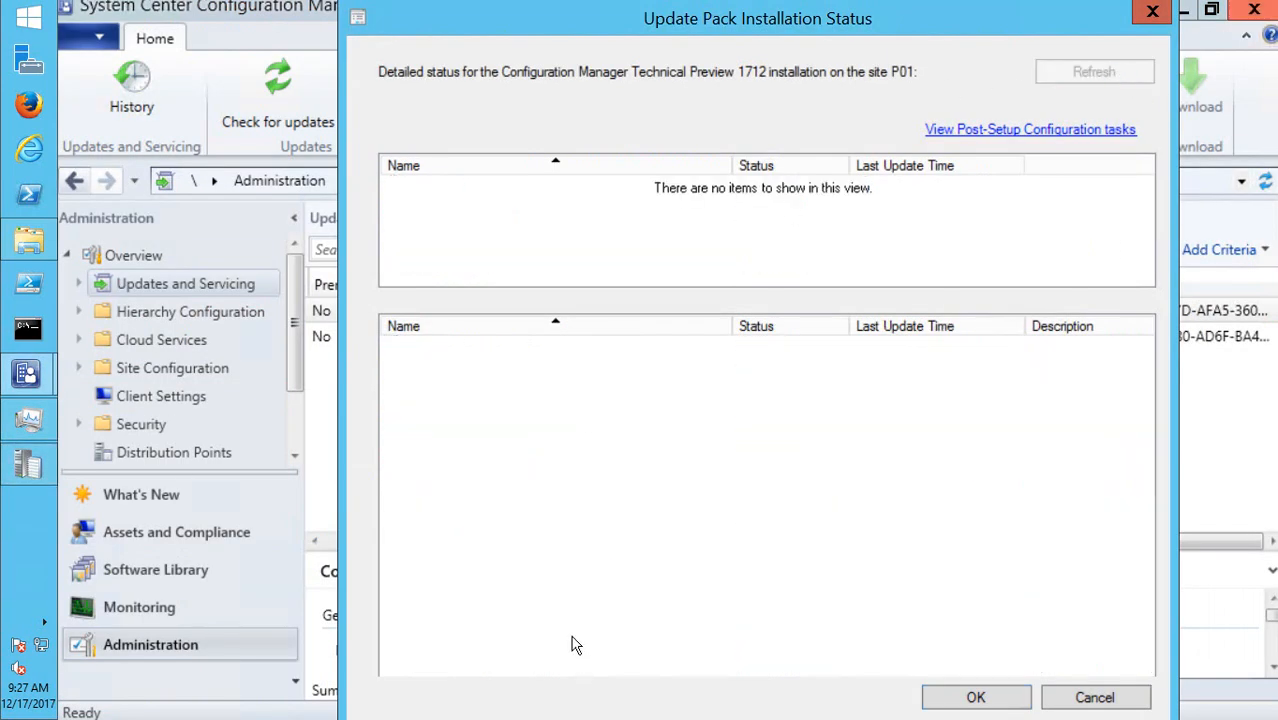
{"action": "left_click", "coordinate": [479, 605]}
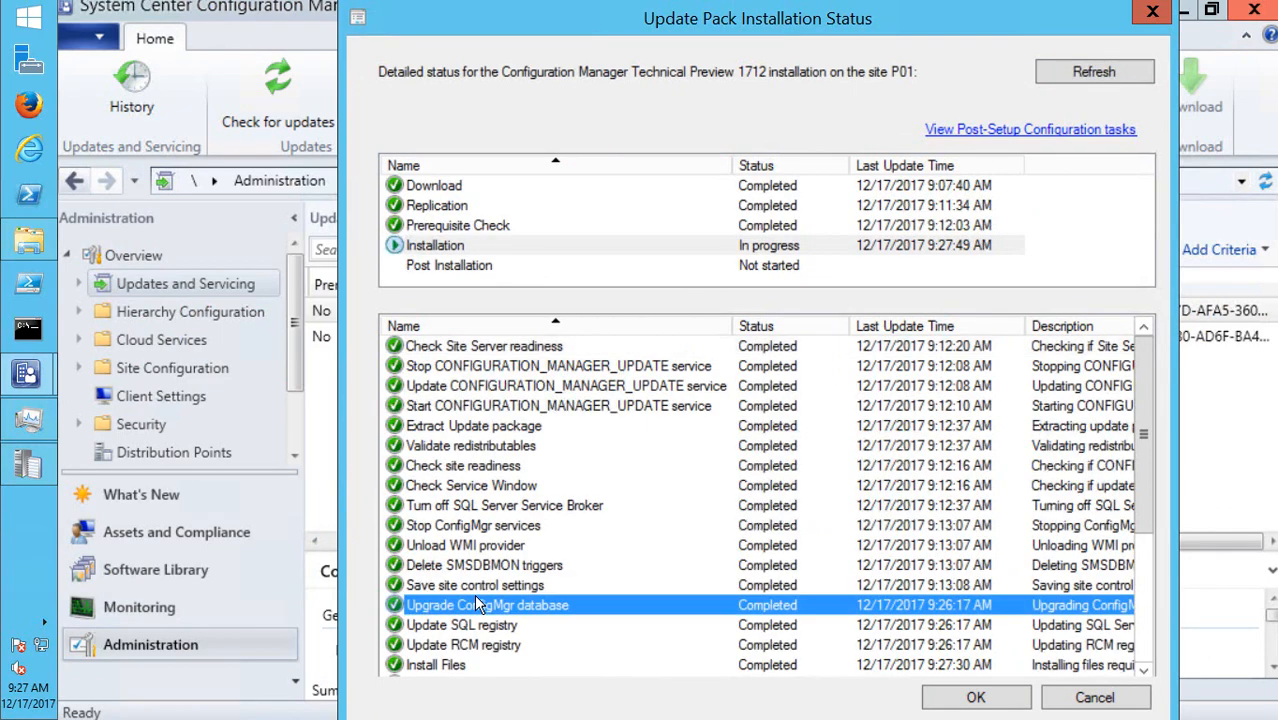
{"action": "scroll", "coordinate": [540, 598], "scroll_direction": "down", "scroll_amount": 4}
{"action": "left_click", "coordinate": [493, 526]}
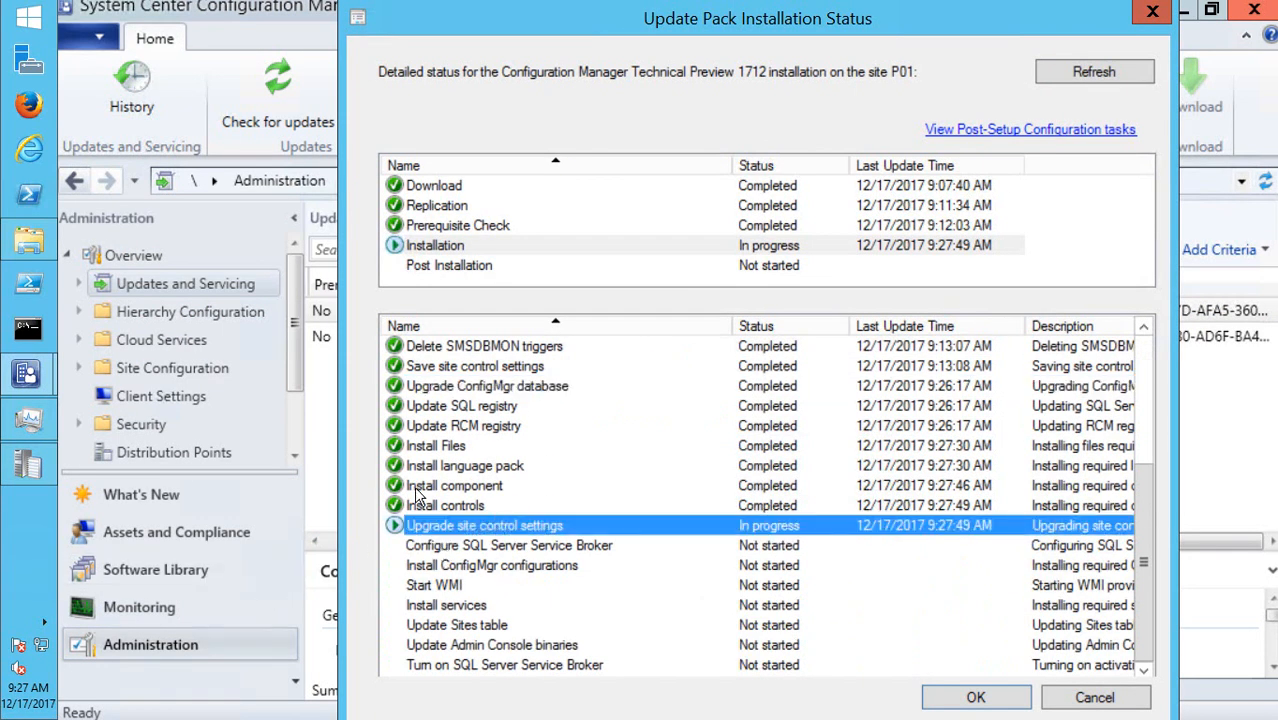
{"action": "left_click", "coordinate": [428, 450]}
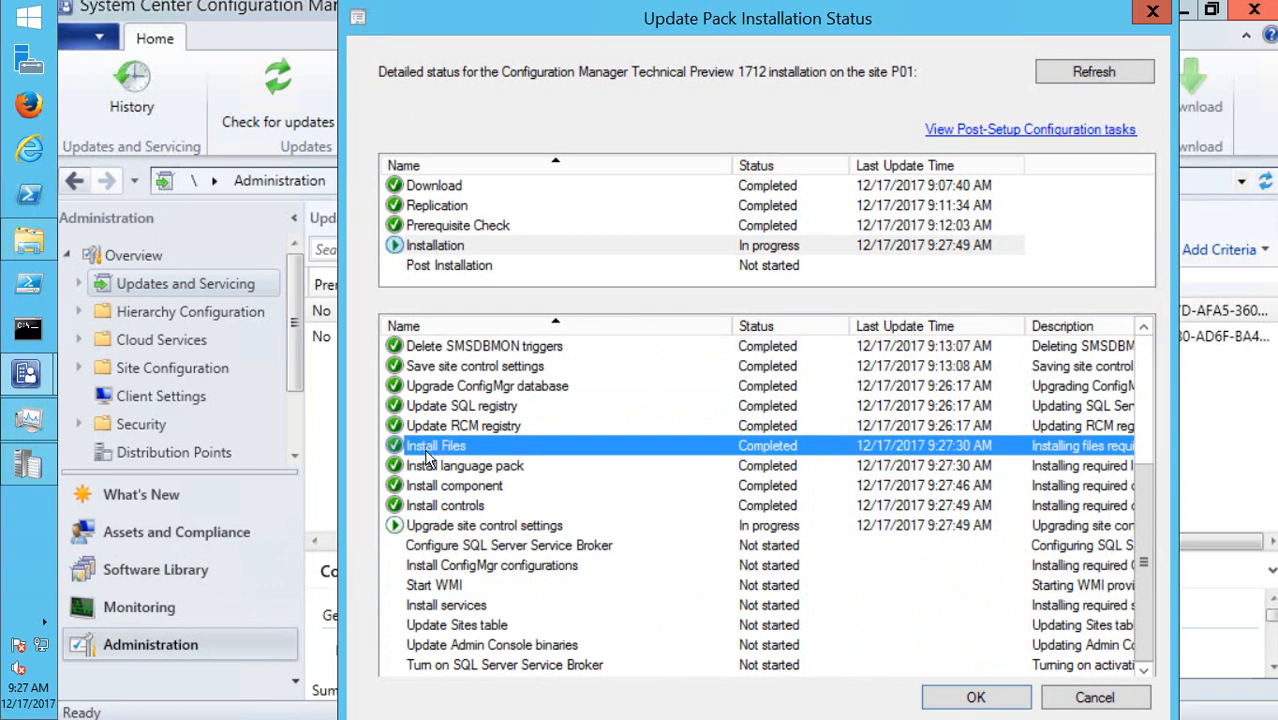
{"action": "left_click", "coordinate": [552, 530]}
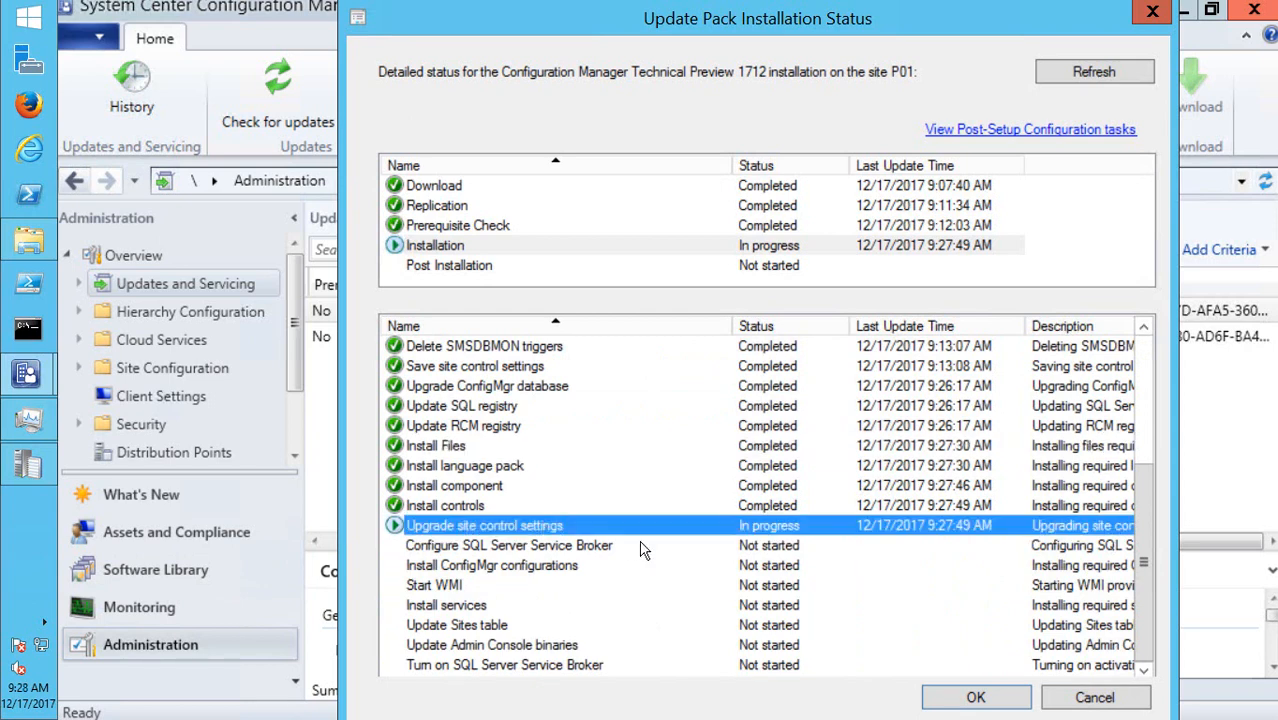
- Refresh the installation status once more and check the Configure SQL Server Service Broker task
{"action": "left_click", "coordinate": [1094, 72]}
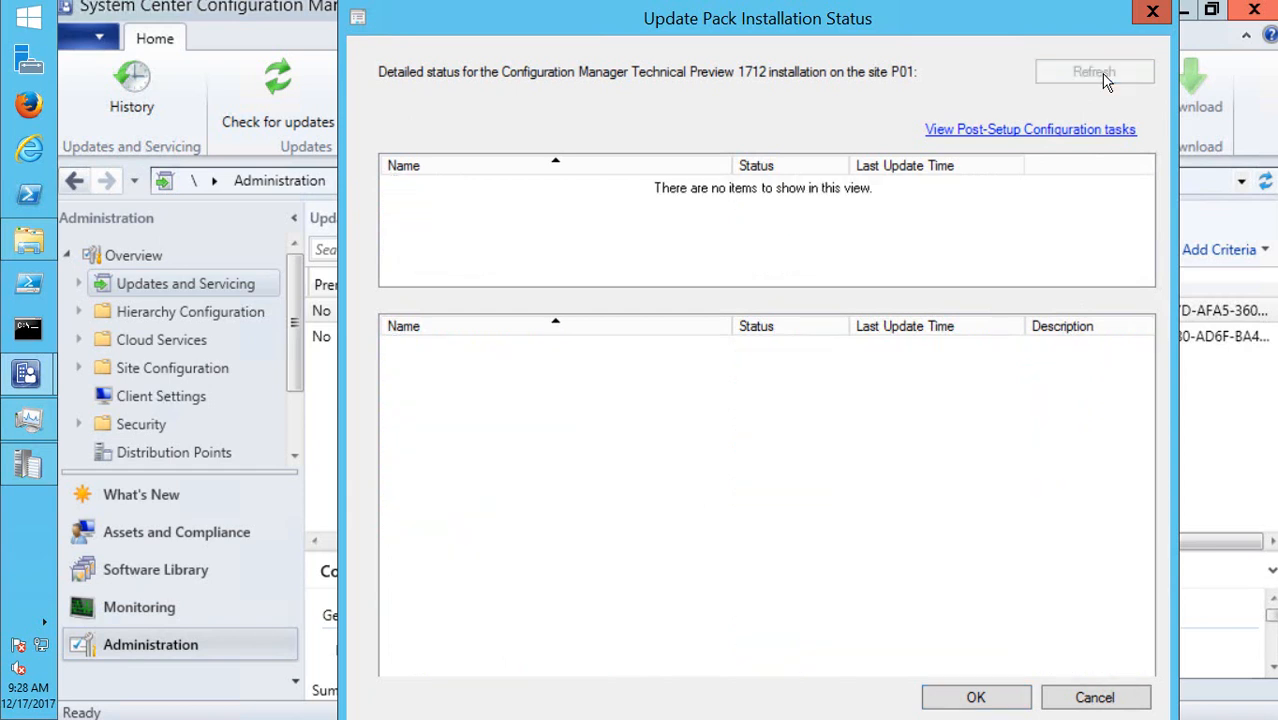
{"action": "left_click", "coordinate": [764, 625]}
{"action": "scroll", "coordinate": [600, 625], "scroll_direction": "down", "scroll_amount": 4}
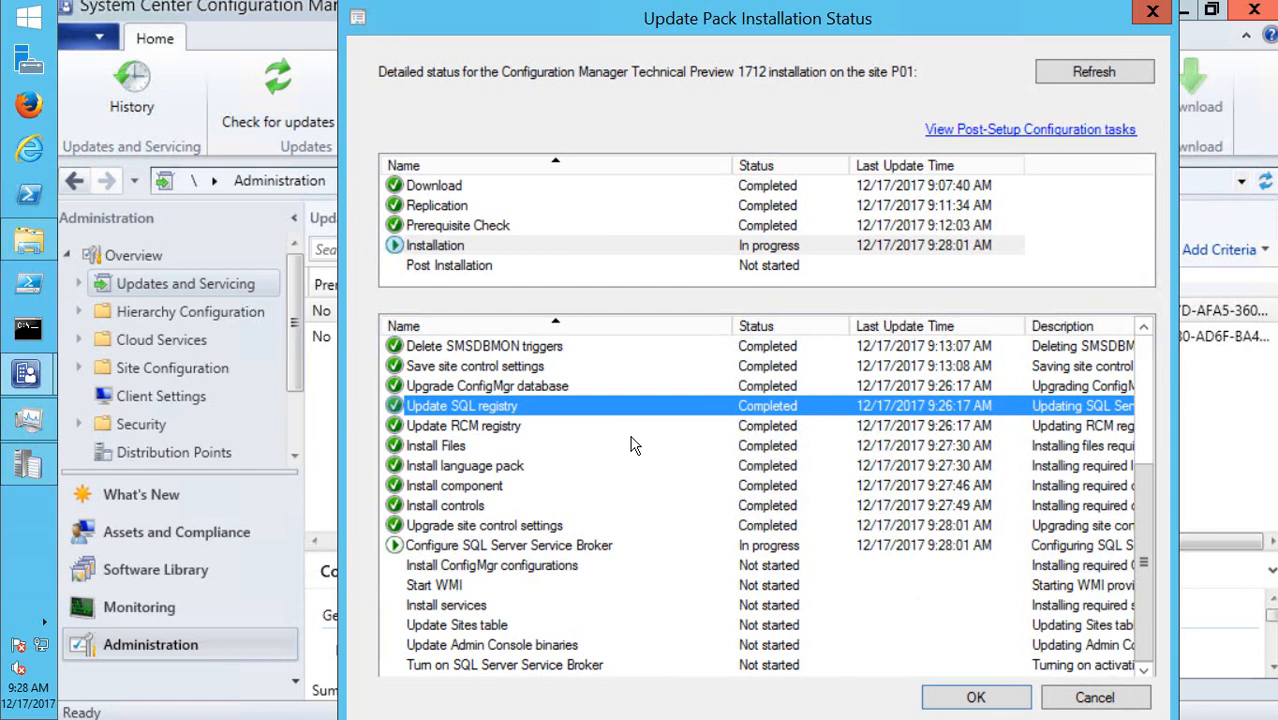
{"action": "left_click", "coordinate": [594, 545]}
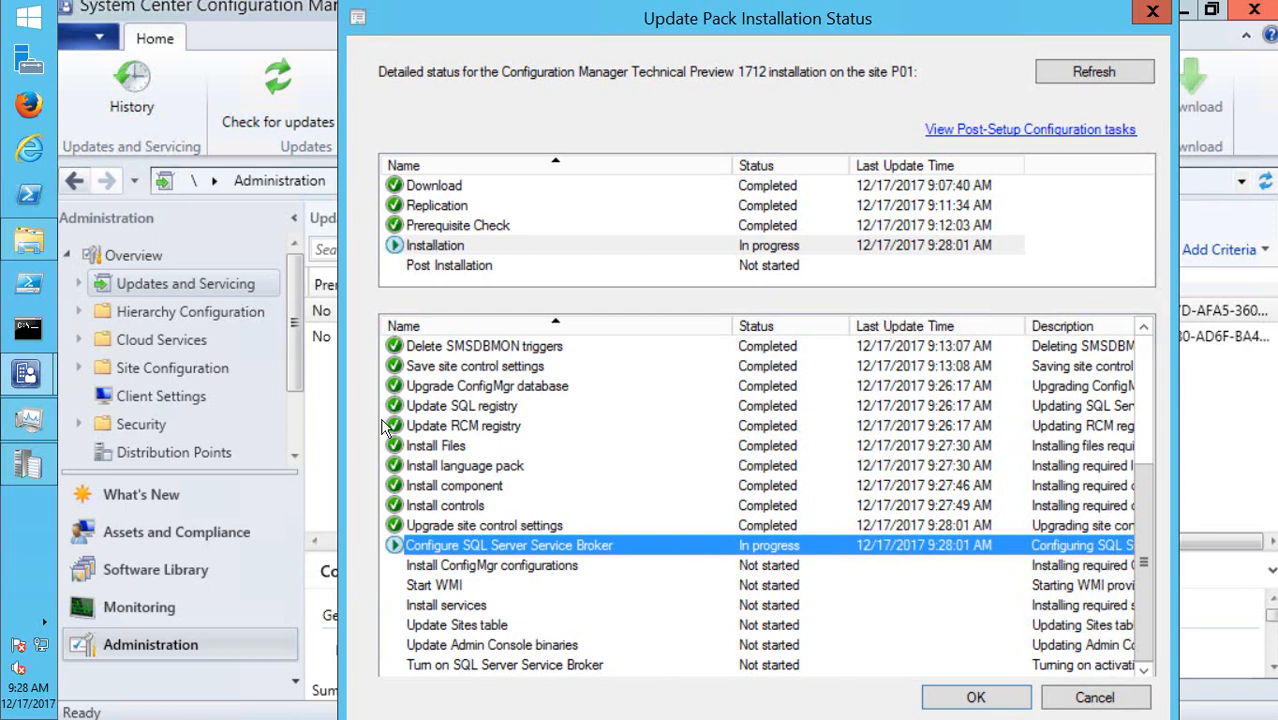
- Switch to Firefox, decline making it the default browser, and go to ccmexec.com
{"action": "left_click", "coordinate": [29, 107]}
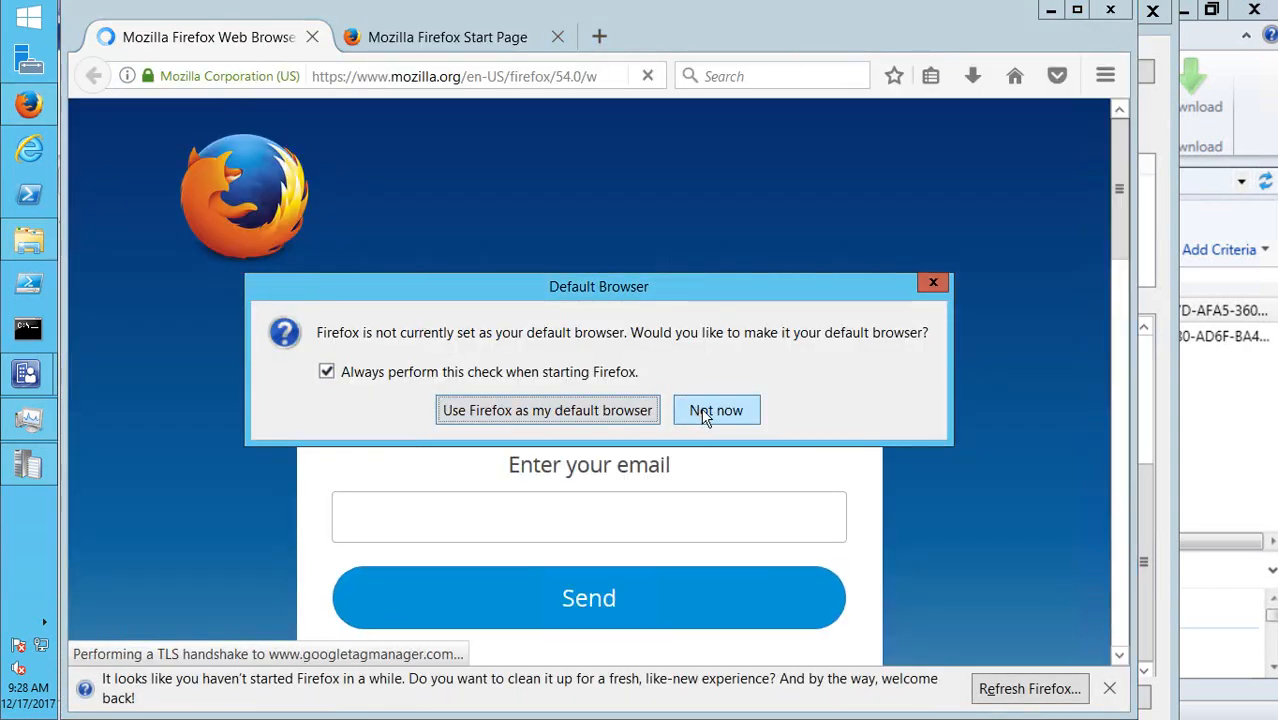
{"action": "left_click", "coordinate": [705, 412]}
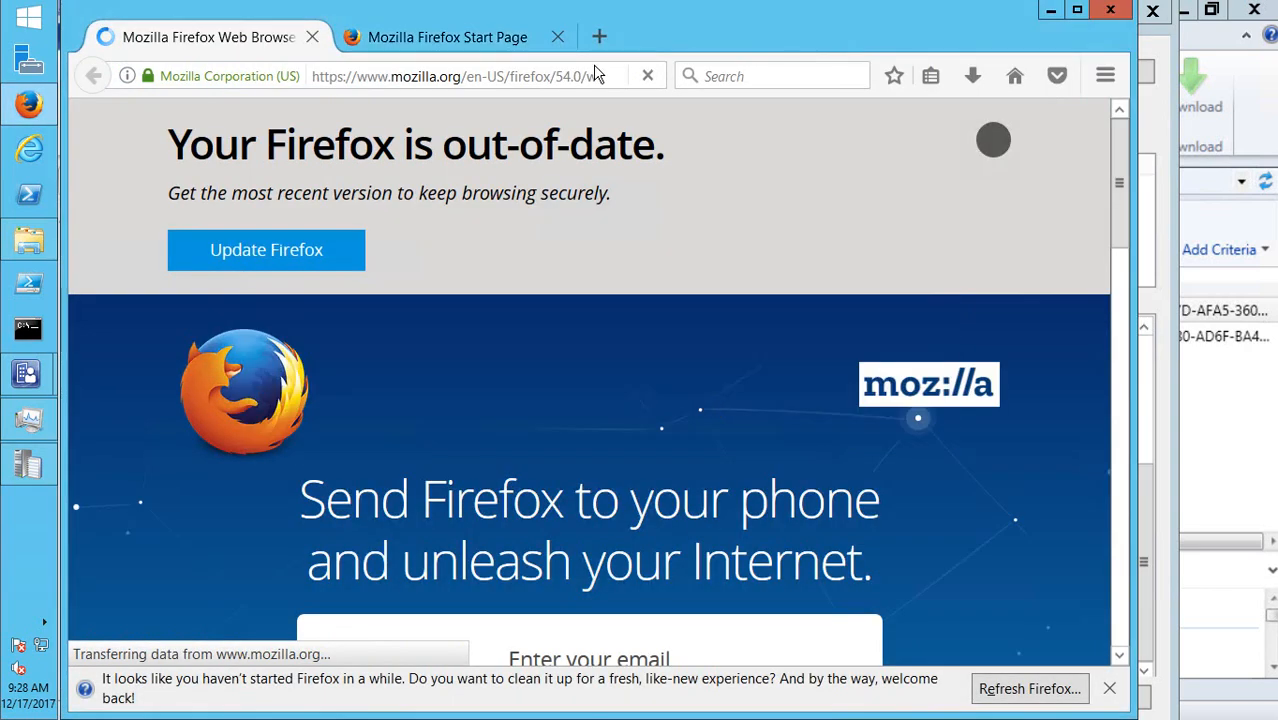
{"action": "left_click", "coordinate": [445, 78]}
{"action": "type", "text": "c"}
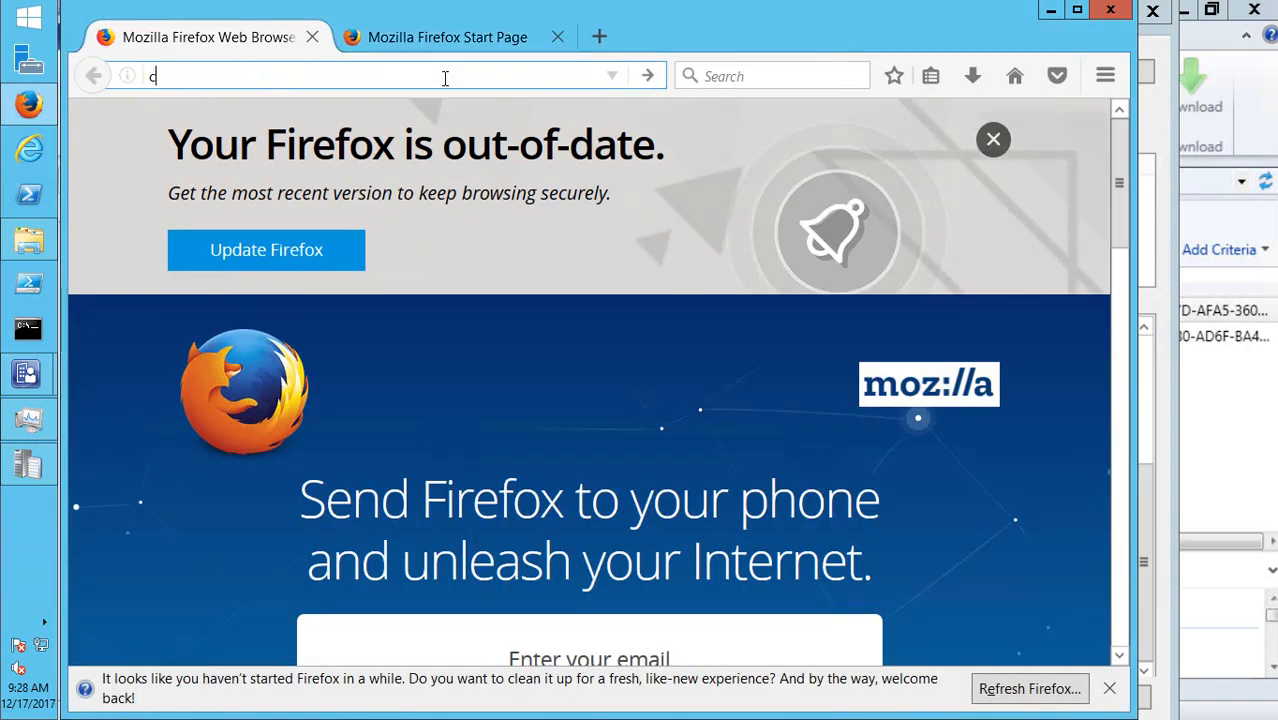
{"action": "type", "text": "cmexecx"}
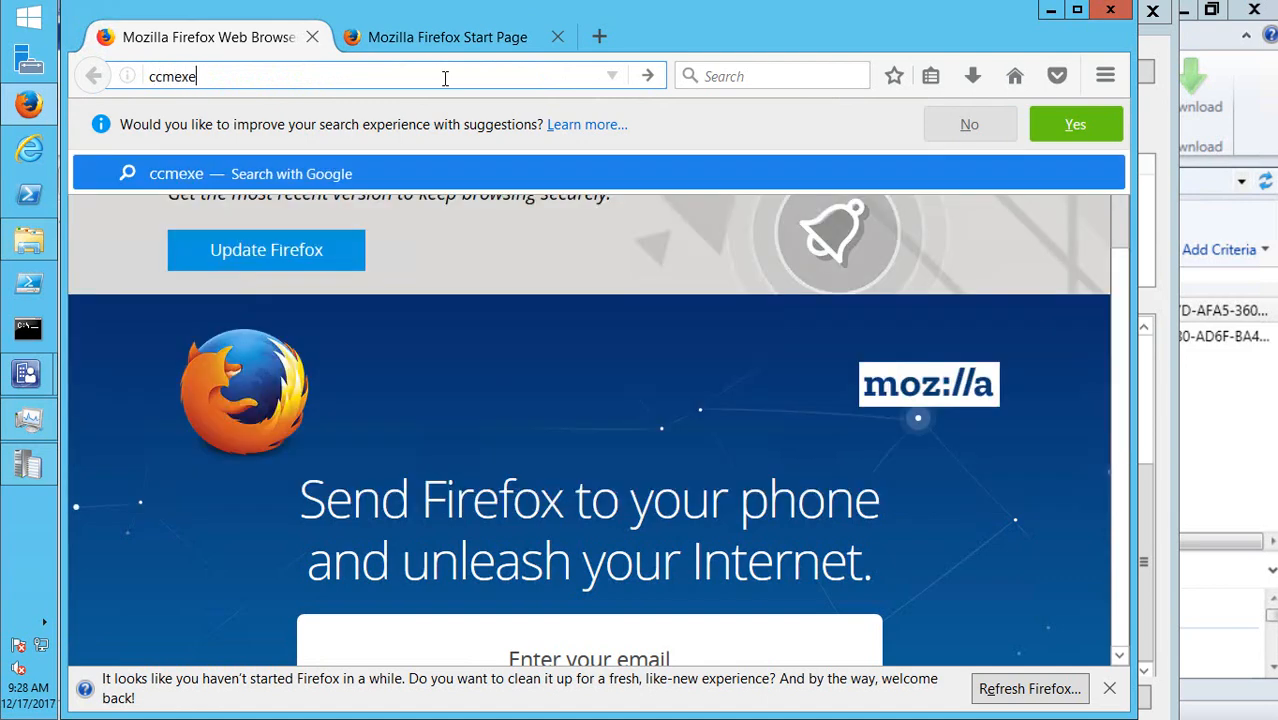
{"action": "key", "text": "BackSpace"}
{"action": "key", "text": "BackSpace"}
{"action": "type", "text": "x.com"}
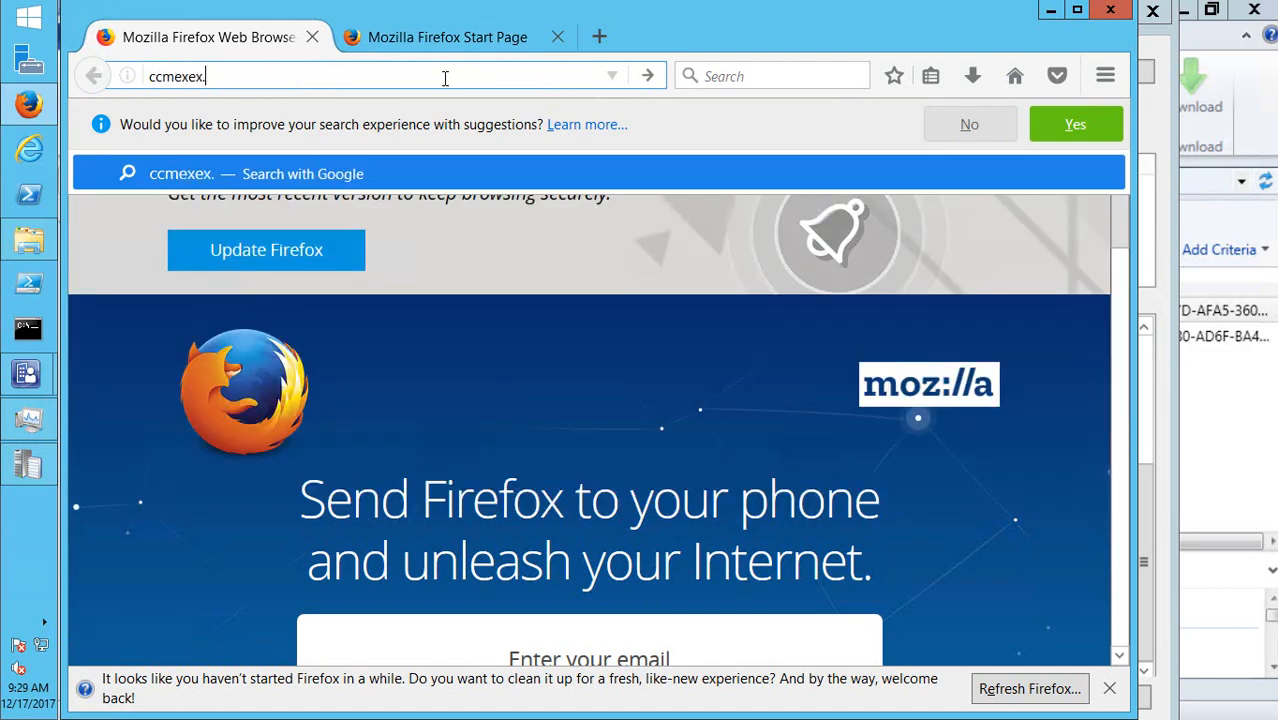
{"action": "key", "text": "BackSpace"}
{"action": "key", "text": "BackSpace"}
{"action": "key", "text": "BackSpace"}
{"action": "key", "text": "BackSpace"}
{"action": "key", "text": "BackSpace"}
{"action": "key", "text": "BackSpace"}
{"action": "key", "text": "BackSpace"}
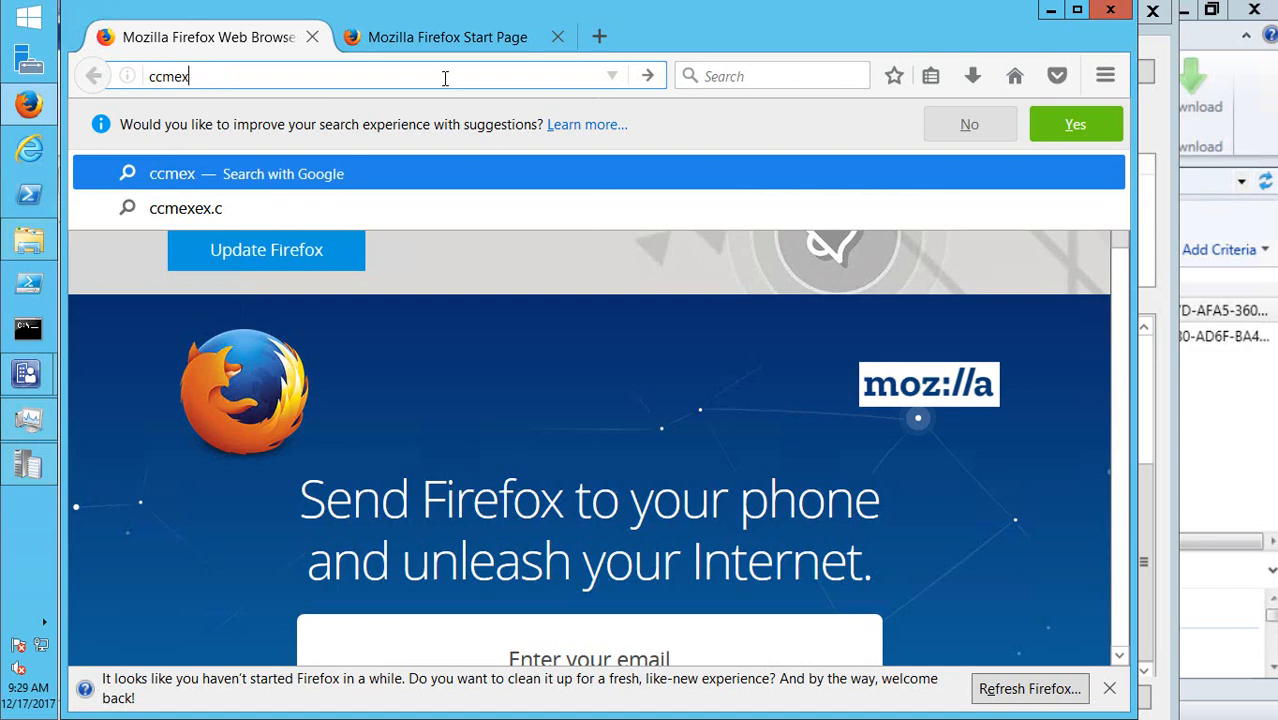
{"action": "type", "text": "xec.com"}
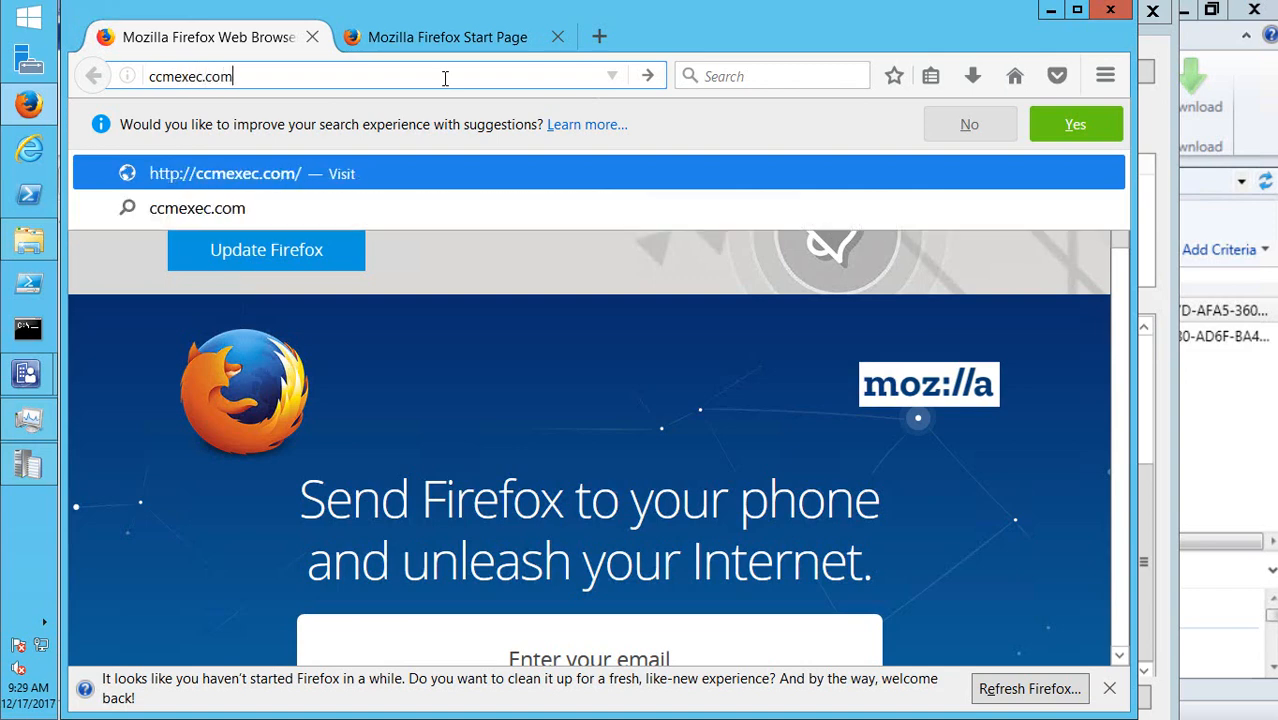
{"action": "key", "text": "Return"}
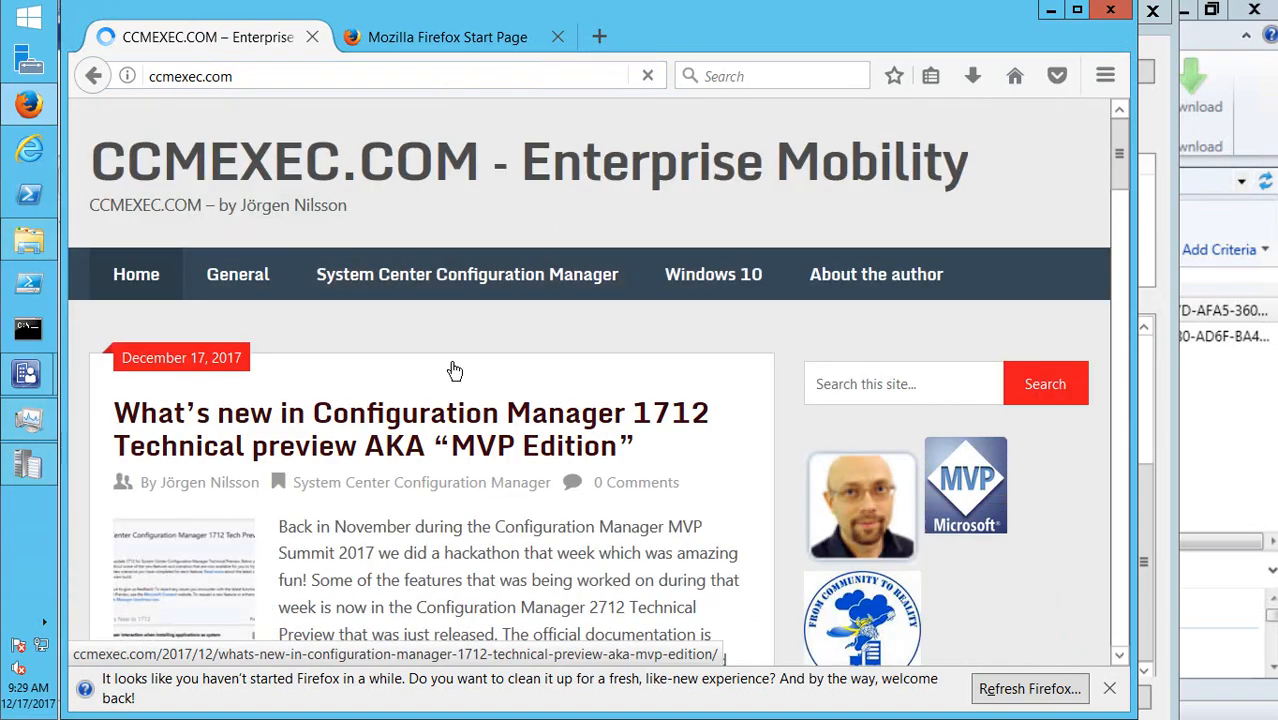
- Open the blog post on what's new in Configuration Manager 1712 Technical preview and highlight the new features named in its introduction
{"action": "scroll", "coordinate": [451, 368], "scroll_direction": "down", "scroll_amount": 3}
{"action": "left_click", "coordinate": [342, 157]}
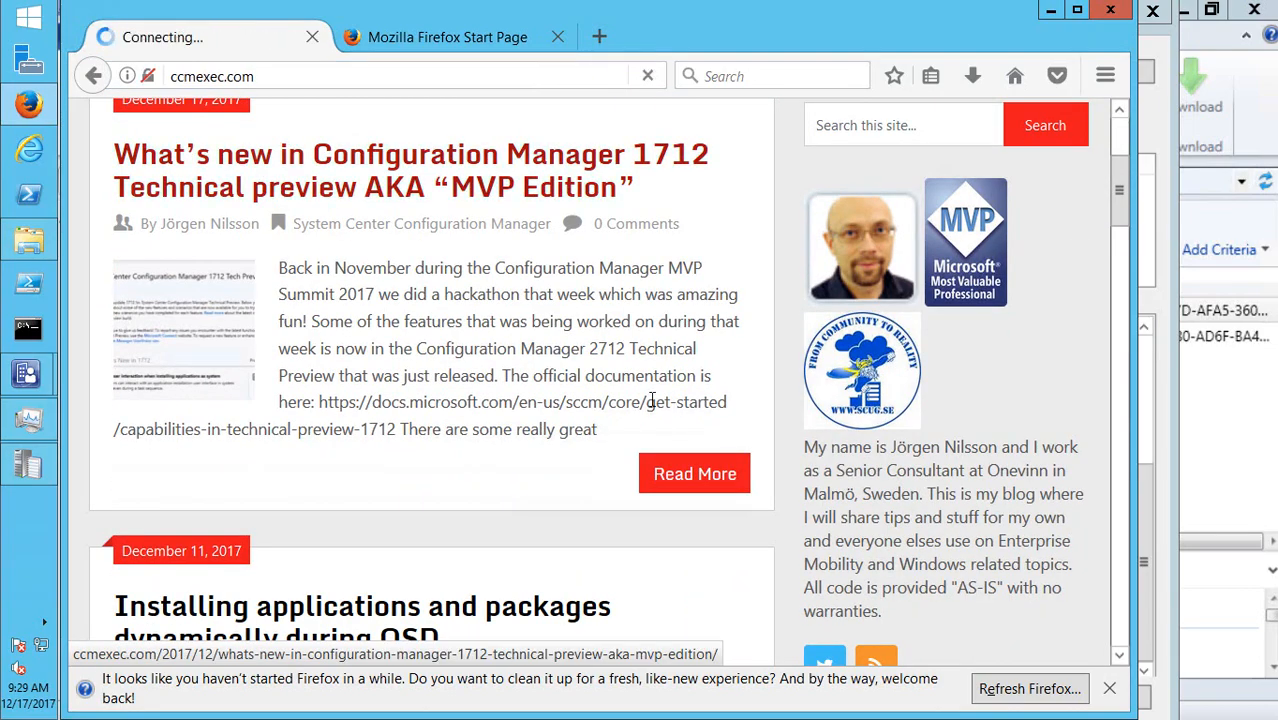
{"action": "scroll", "coordinate": [334, 447], "scroll_direction": "down", "scroll_amount": 6}
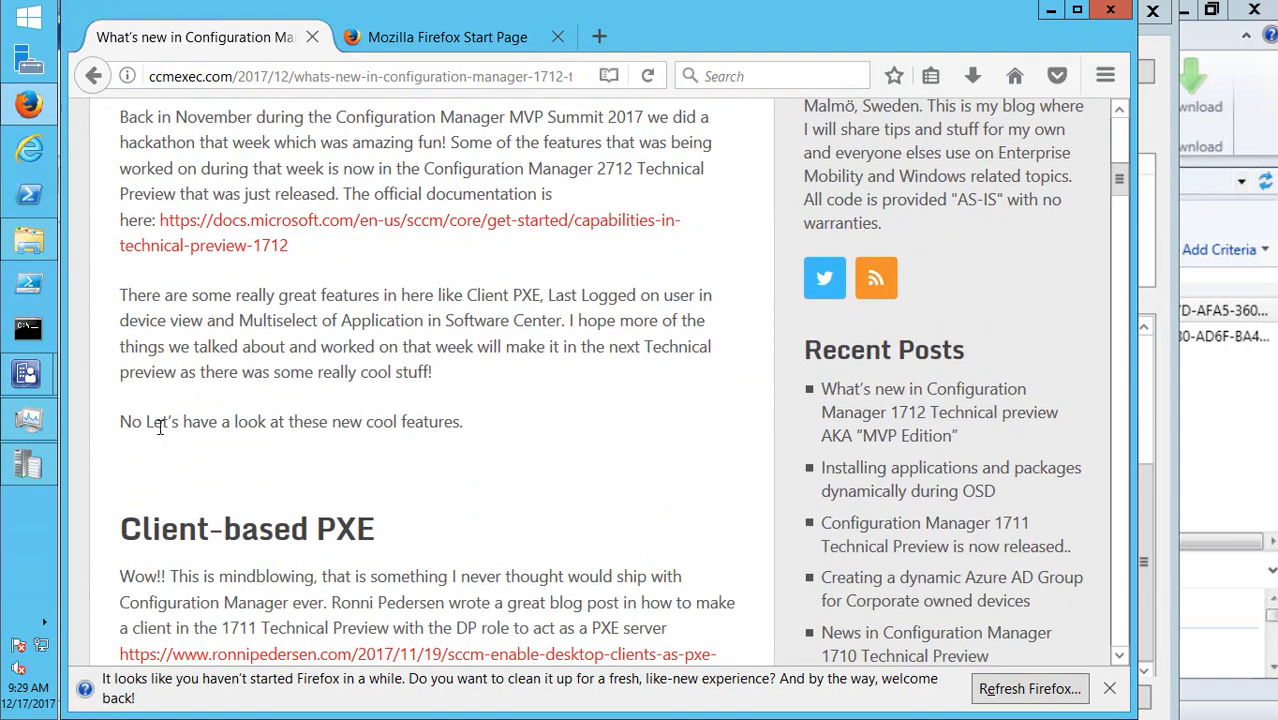
{"action": "scroll", "coordinate": [158, 425], "scroll_direction": "down", "scroll_amount": 3}
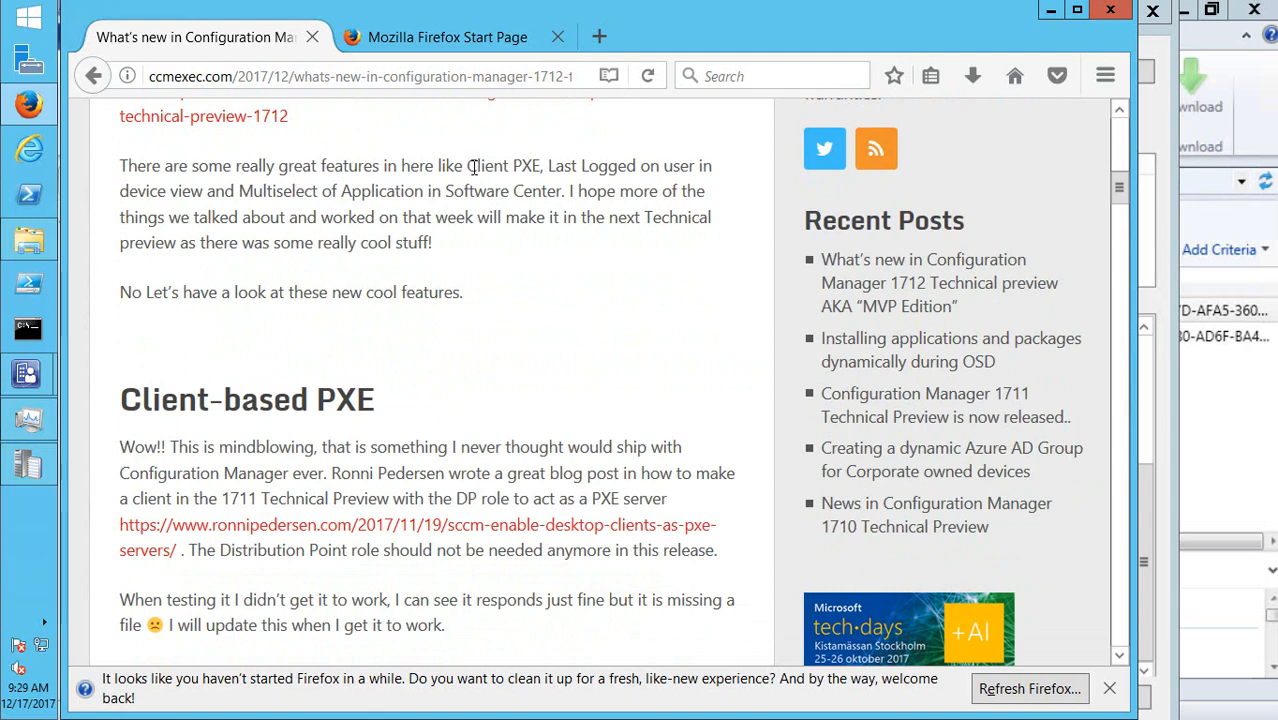
{"action": "left_click_drag", "start_coordinate": [466, 166], "coordinate": [693, 166]}
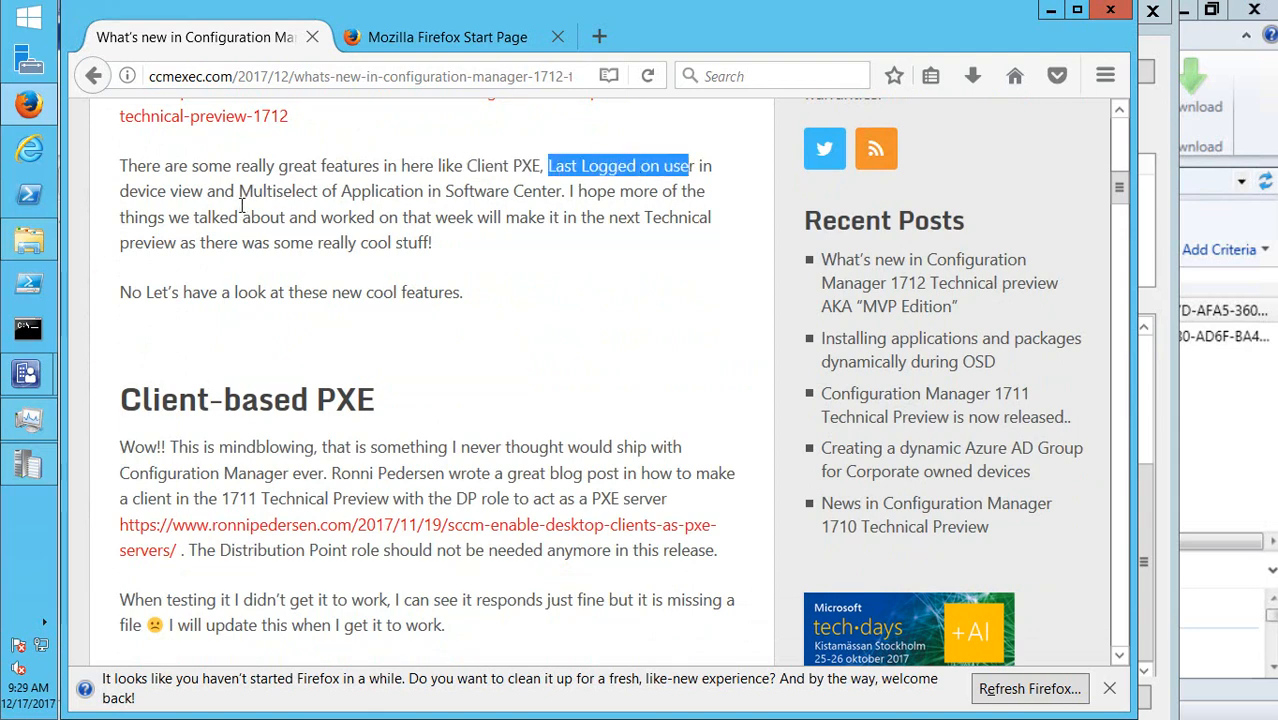
{"action": "left_click_drag", "start_coordinate": [240, 191], "coordinate": [557, 191]}
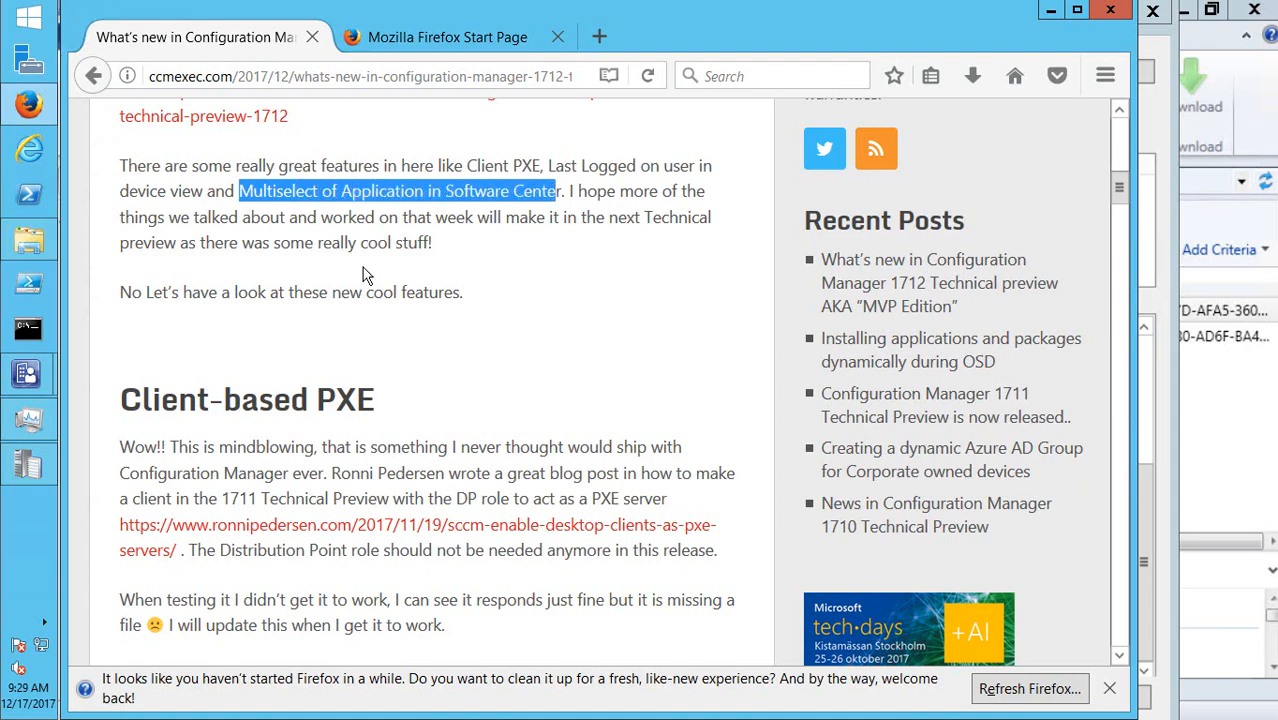
- Read the Client-based PXE section, examining the Custom Device Settings screenshot and the SMSPXE.log example
{"action": "scroll", "coordinate": [260, 345], "scroll_direction": "down", "scroll_amount": 7}
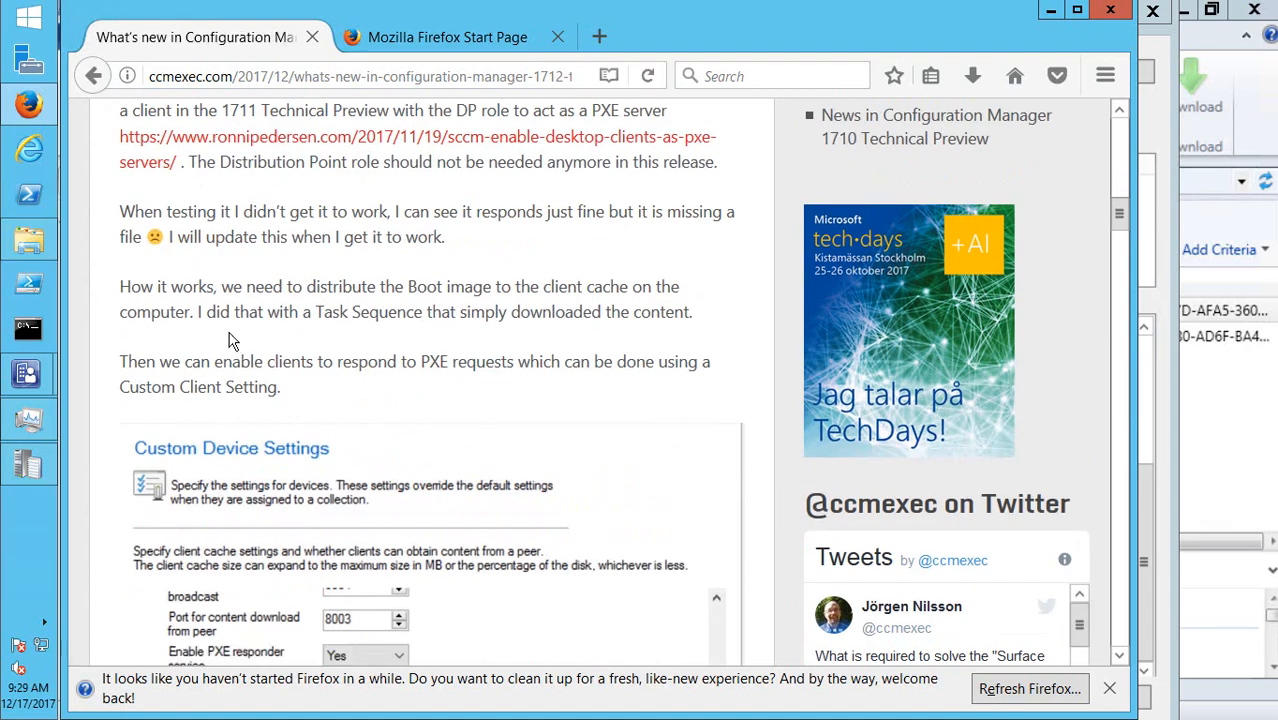
{"action": "scroll", "coordinate": [230, 340], "scroll_direction": "up", "scroll_amount": 2}
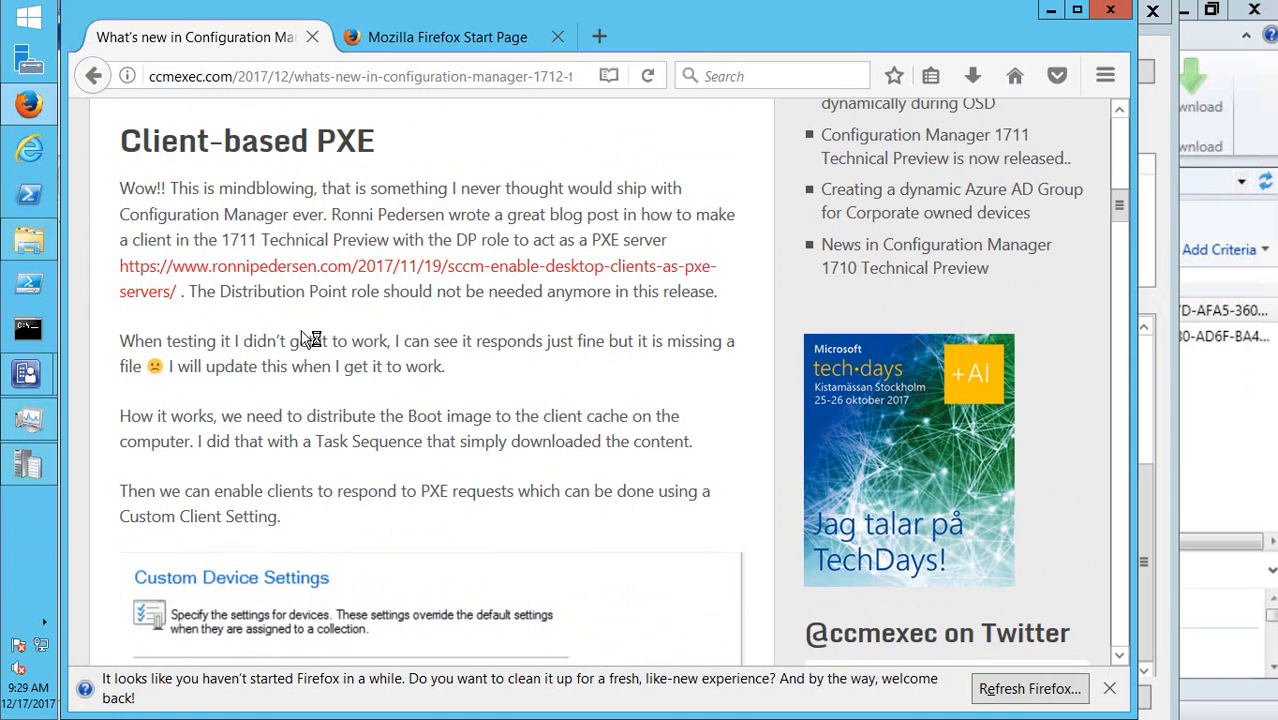
{"action": "scroll", "coordinate": [257, 335], "scroll_direction": "down", "scroll_amount": 9}
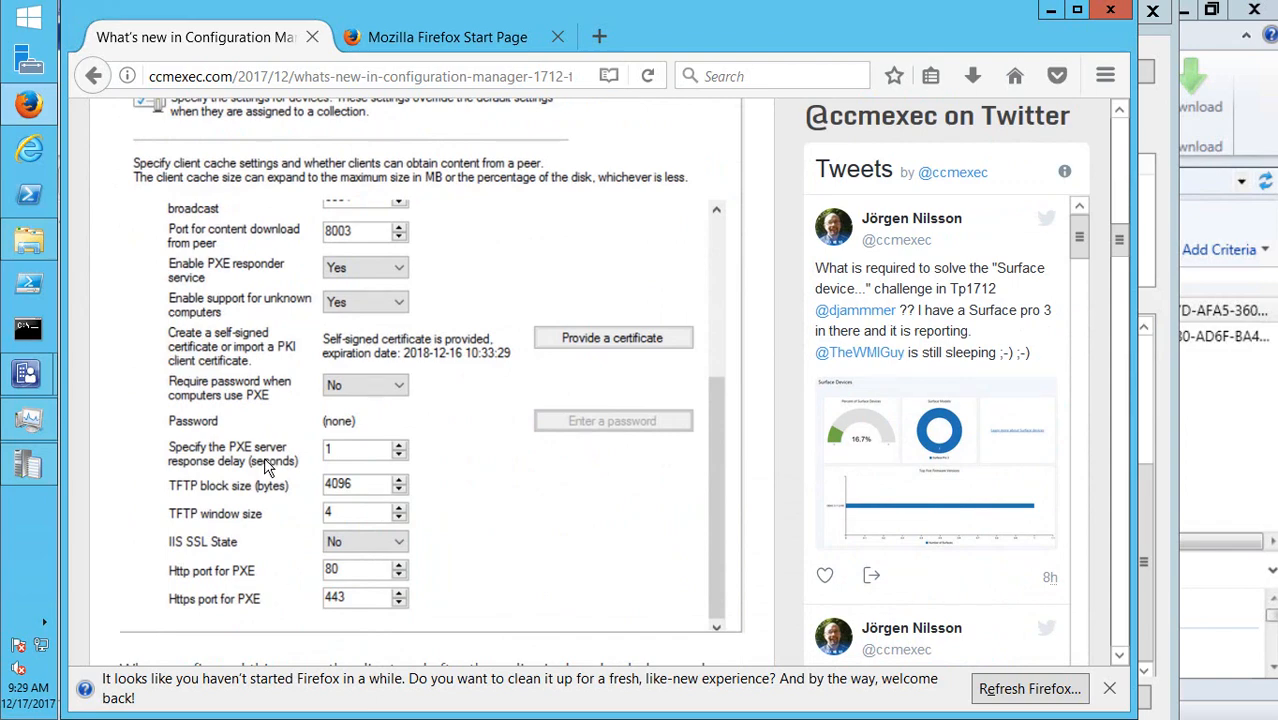
{"action": "scroll", "coordinate": [264, 457], "scroll_direction": "up", "scroll_amount": 2}
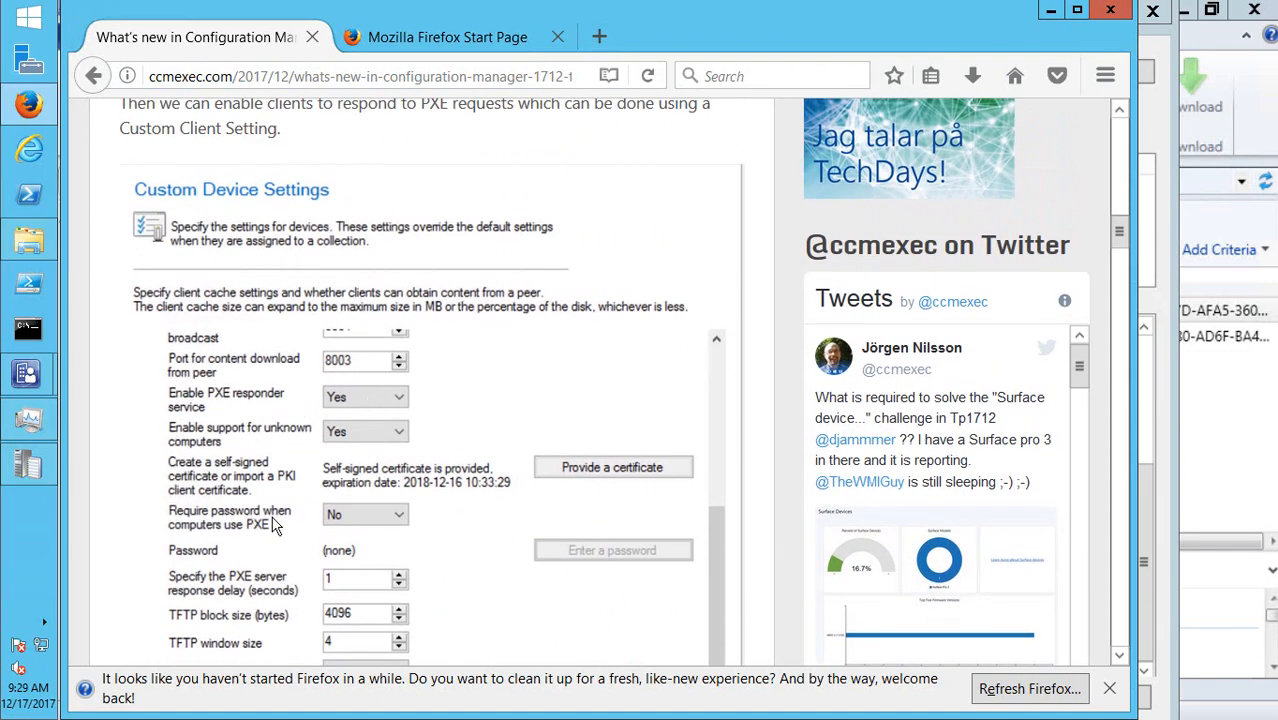
{"action": "scroll", "coordinate": [228, 490], "scroll_direction": "down", "scroll_amount": 5}
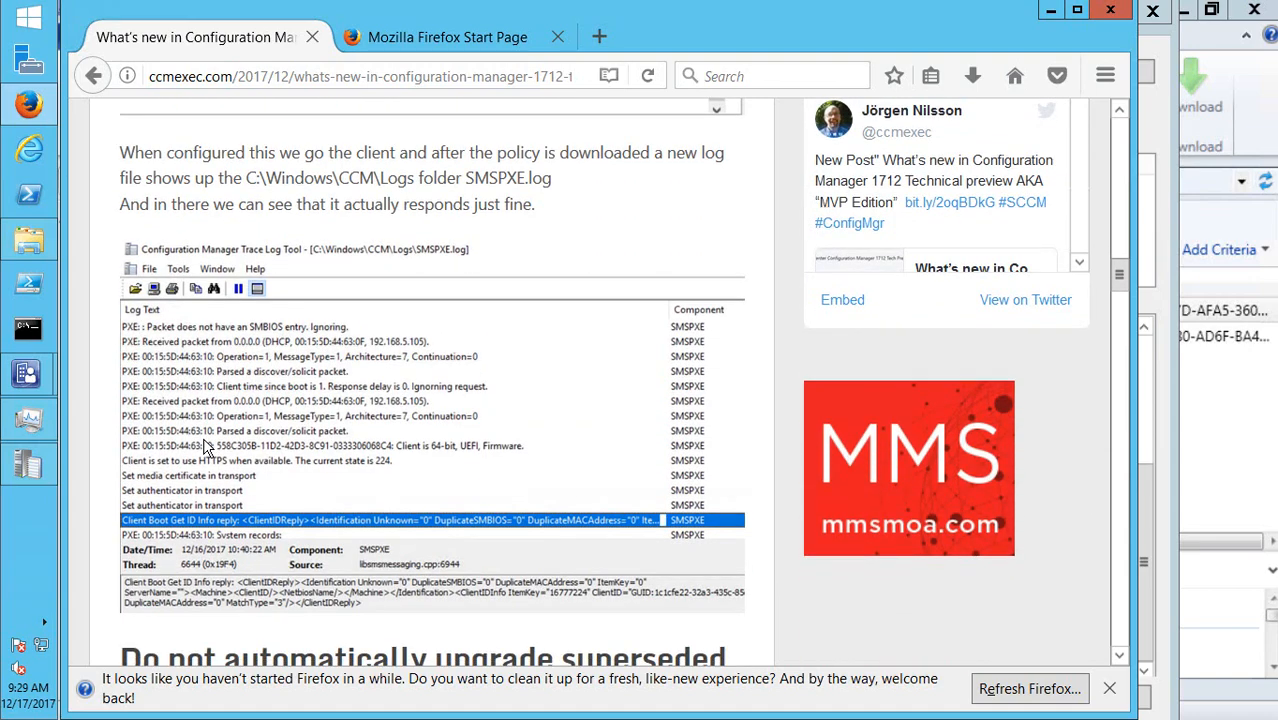
- Read the section on not automatically upgrading superseded applications and highlight the "Supersedence is fixed!!!!" remark
{"action": "scroll", "coordinate": [207, 445], "scroll_direction": "down", "scroll_amount": 3}
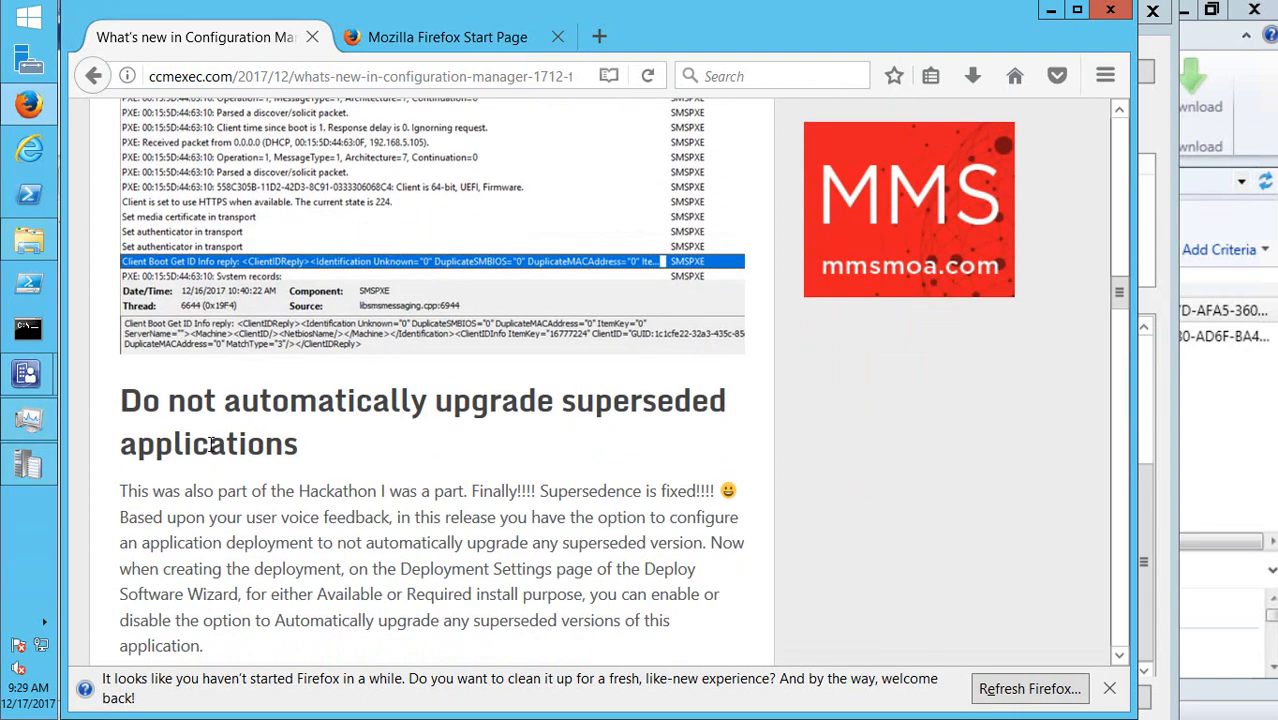
{"action": "scroll", "coordinate": [211, 444], "scroll_direction": "down", "scroll_amount": 2}
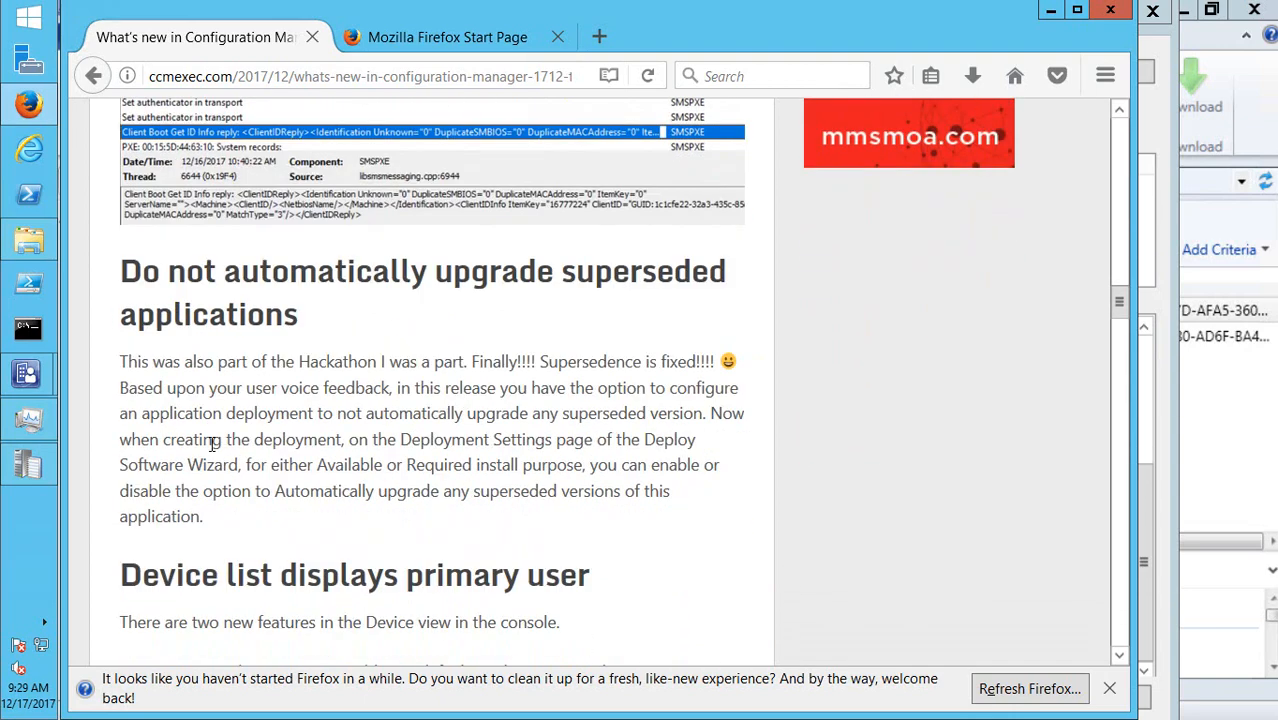
{"action": "scroll", "coordinate": [211, 444], "scroll_direction": "down", "scroll_amount": 2}
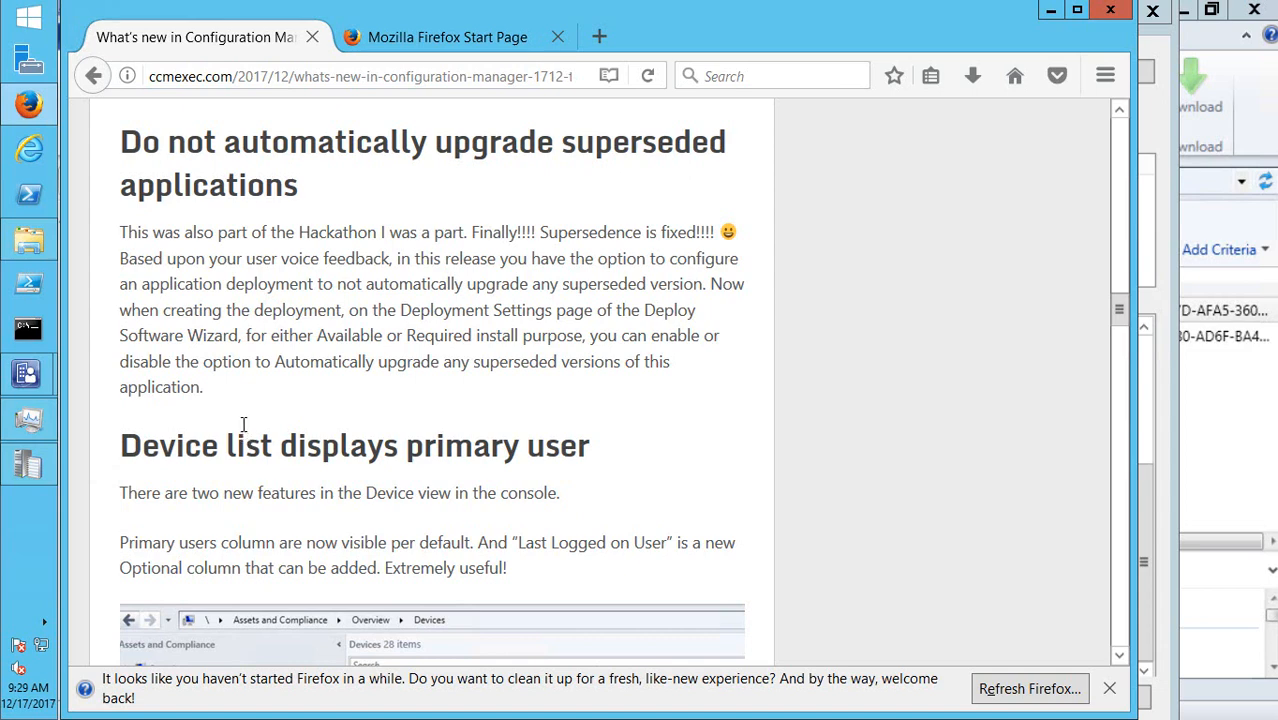
{"action": "left_click_drag", "start_coordinate": [537, 236], "coordinate": [727, 234]}
- Examine the "Device list displays primary user" section, highlighting the Last Logged on User text and comparing both device list screenshots
{"action": "scroll", "coordinate": [297, 425], "scroll_direction": "down", "scroll_amount": 3}
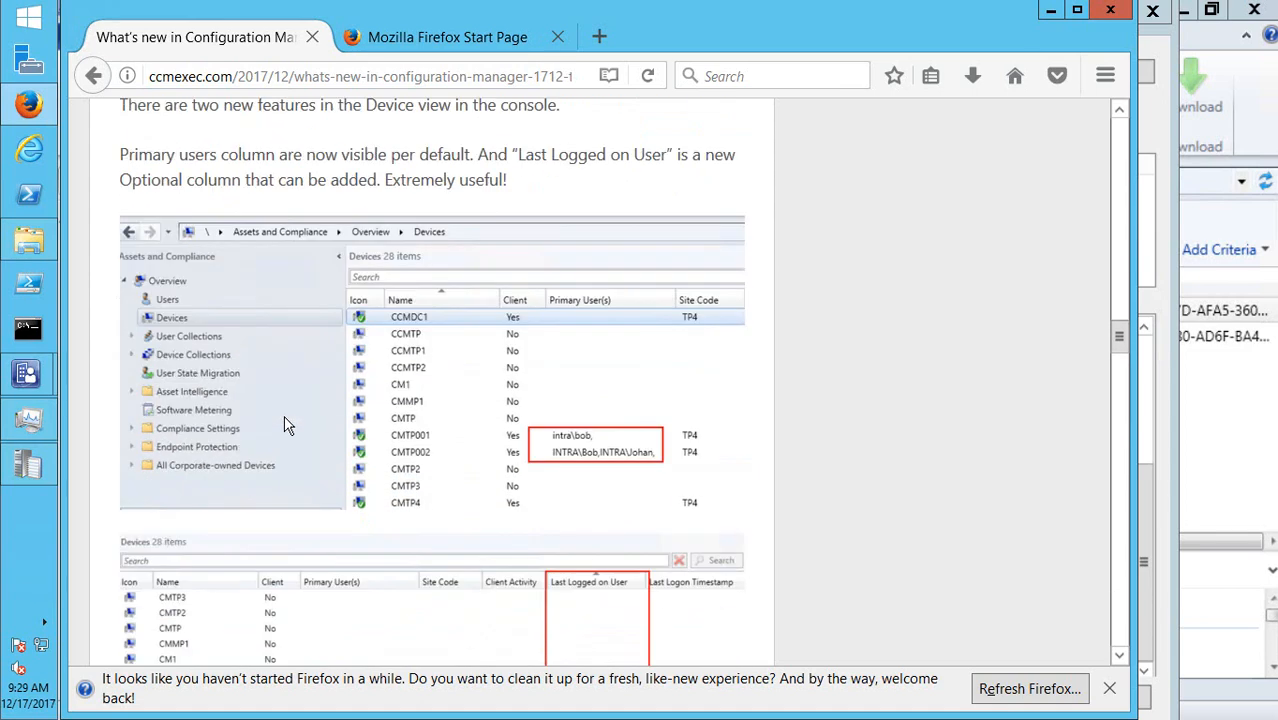
{"action": "scroll", "coordinate": [253, 390], "scroll_direction": "up", "scroll_amount": 1}
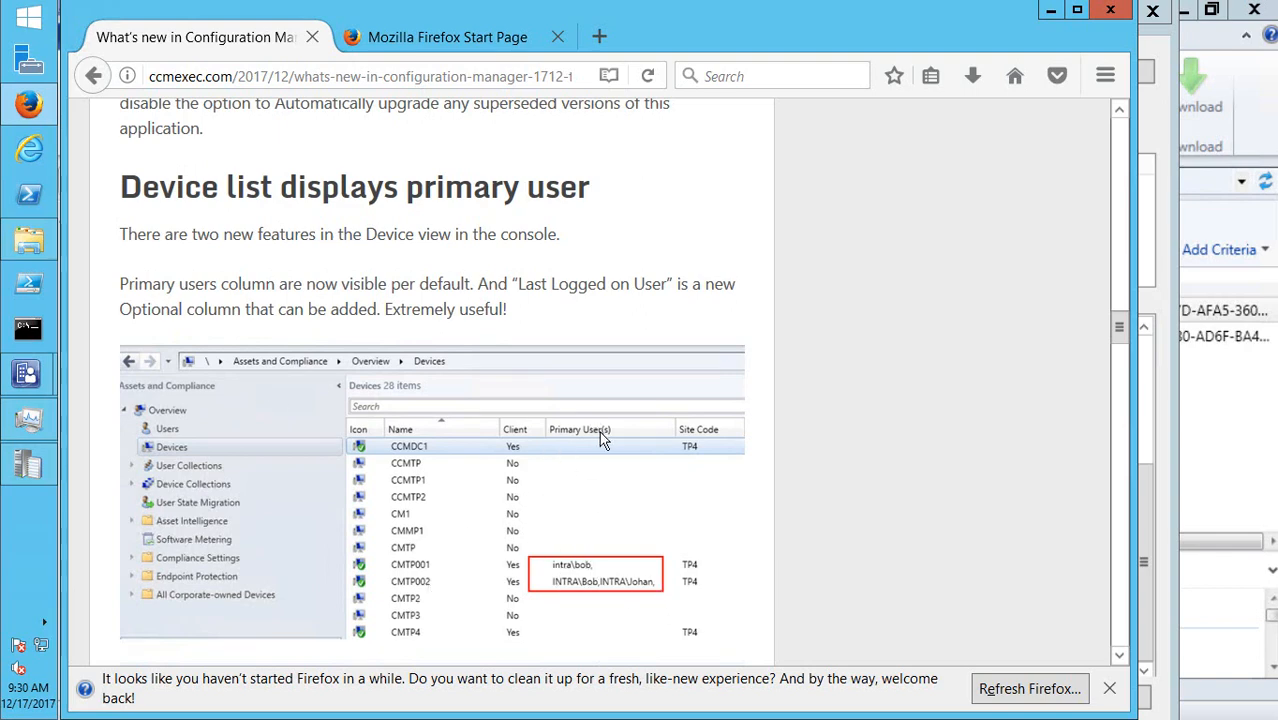
{"action": "scroll", "coordinate": [233, 346], "scroll_direction": "down", "scroll_amount": 3}
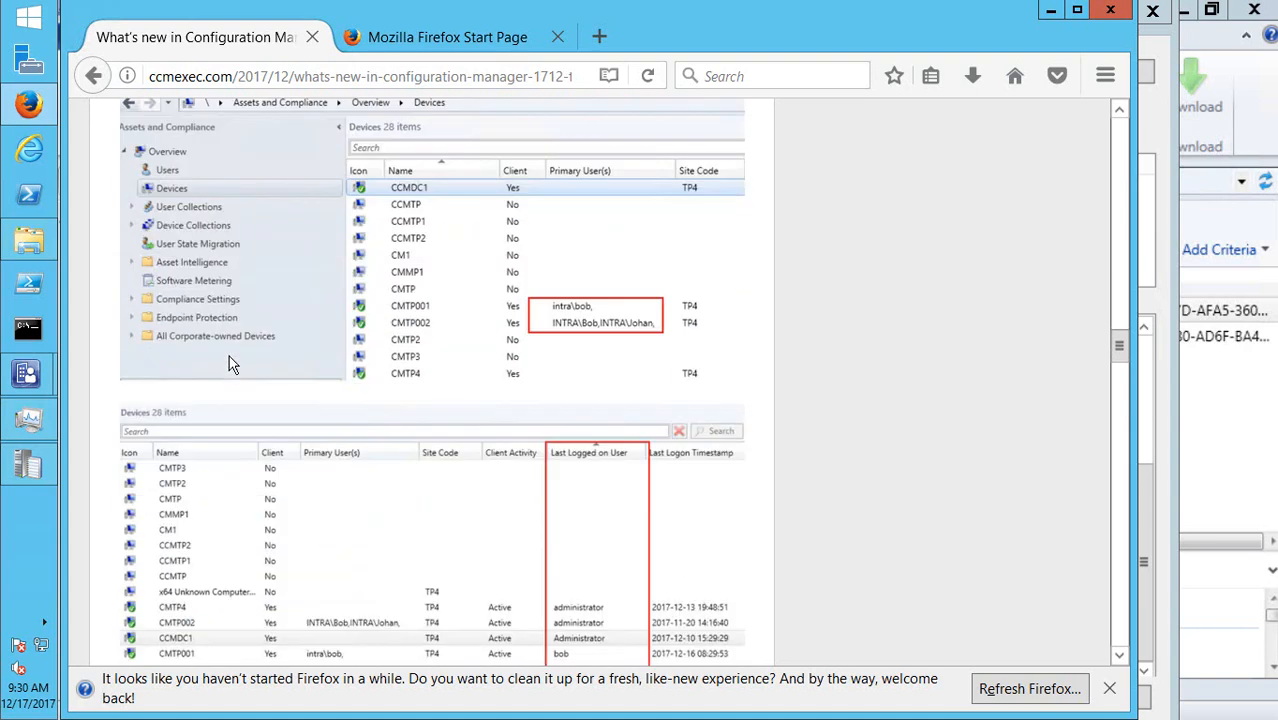
{"action": "scroll", "coordinate": [229, 362], "scroll_direction": "up", "scroll_amount": 4}
{"action": "scroll", "coordinate": [229, 380], "scroll_direction": "up", "scroll_amount": 1}
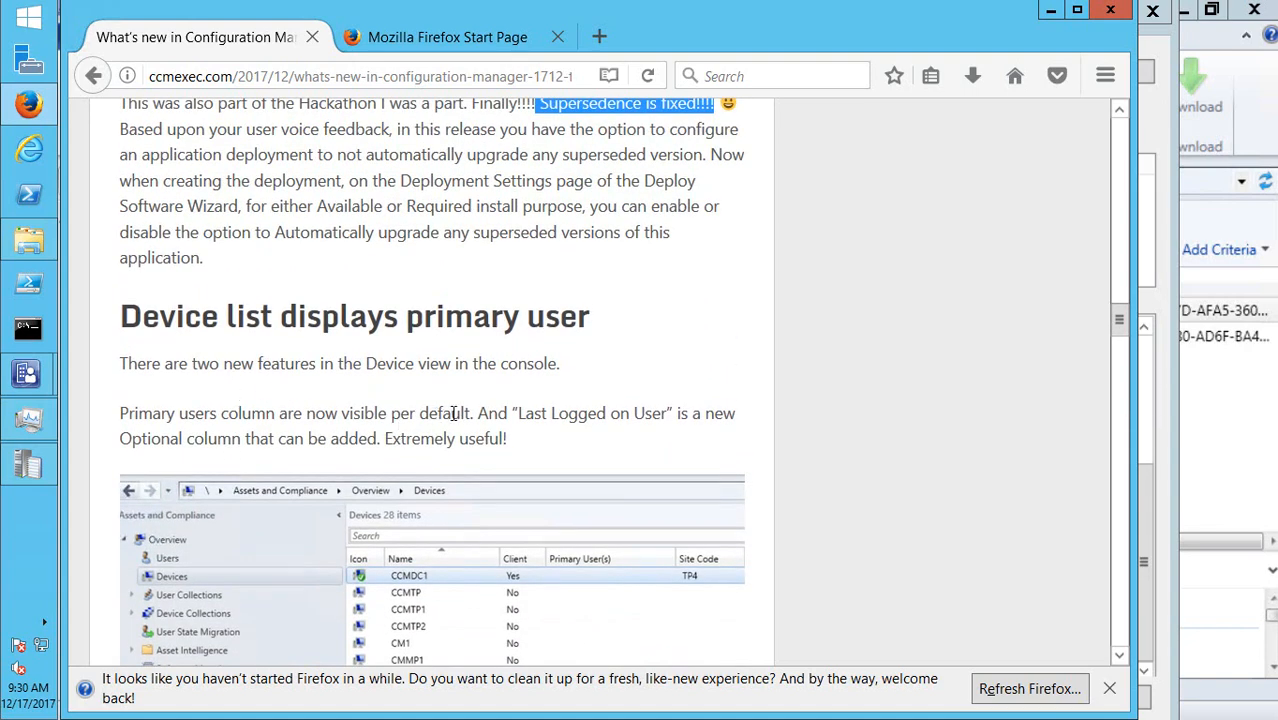
{"action": "left_click_drag", "start_coordinate": [450, 413], "coordinate": [328, 440]}
{"action": "scroll", "coordinate": [273, 484], "scroll_direction": "down", "scroll_amount": 6}
{"action": "scroll", "coordinate": [273, 484], "scroll_direction": "down", "scroll_amount": 1}
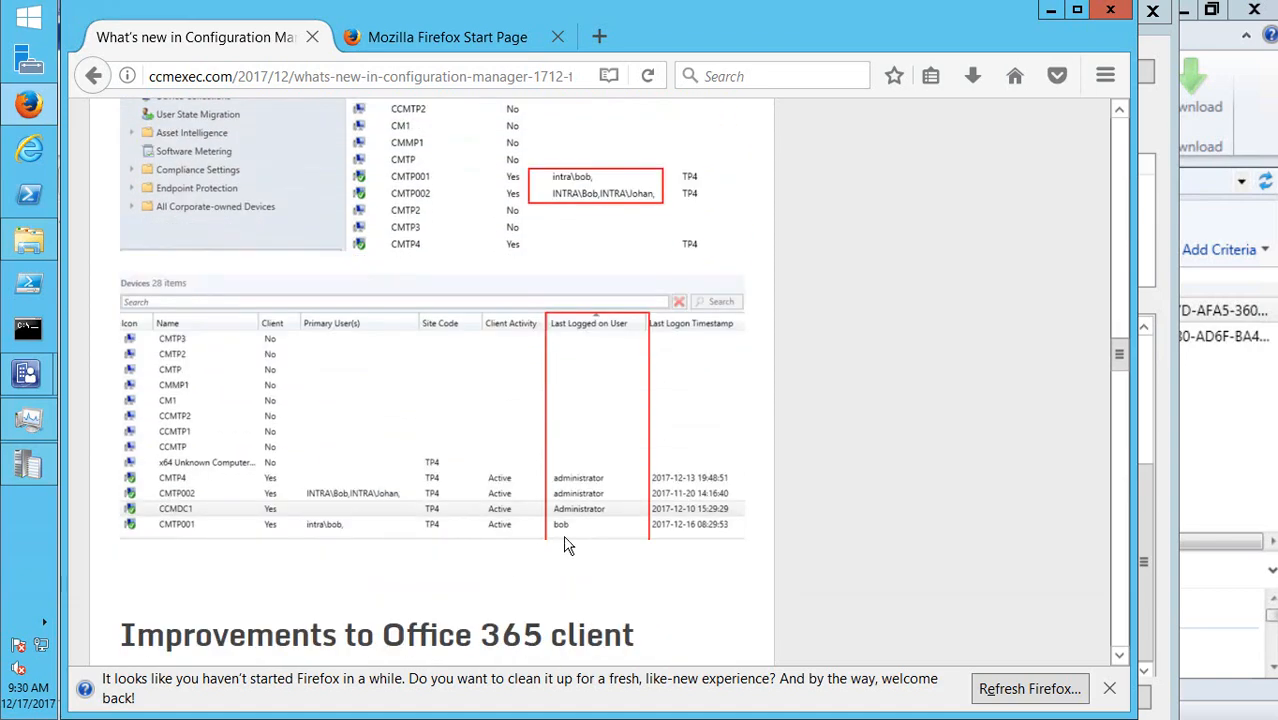
- Read the Office 365 client management dashboard and multiple application installation sections, examining the Software Center screenshot
{"action": "scroll", "coordinate": [192, 500], "scroll_direction": "down", "scroll_amount": 5}
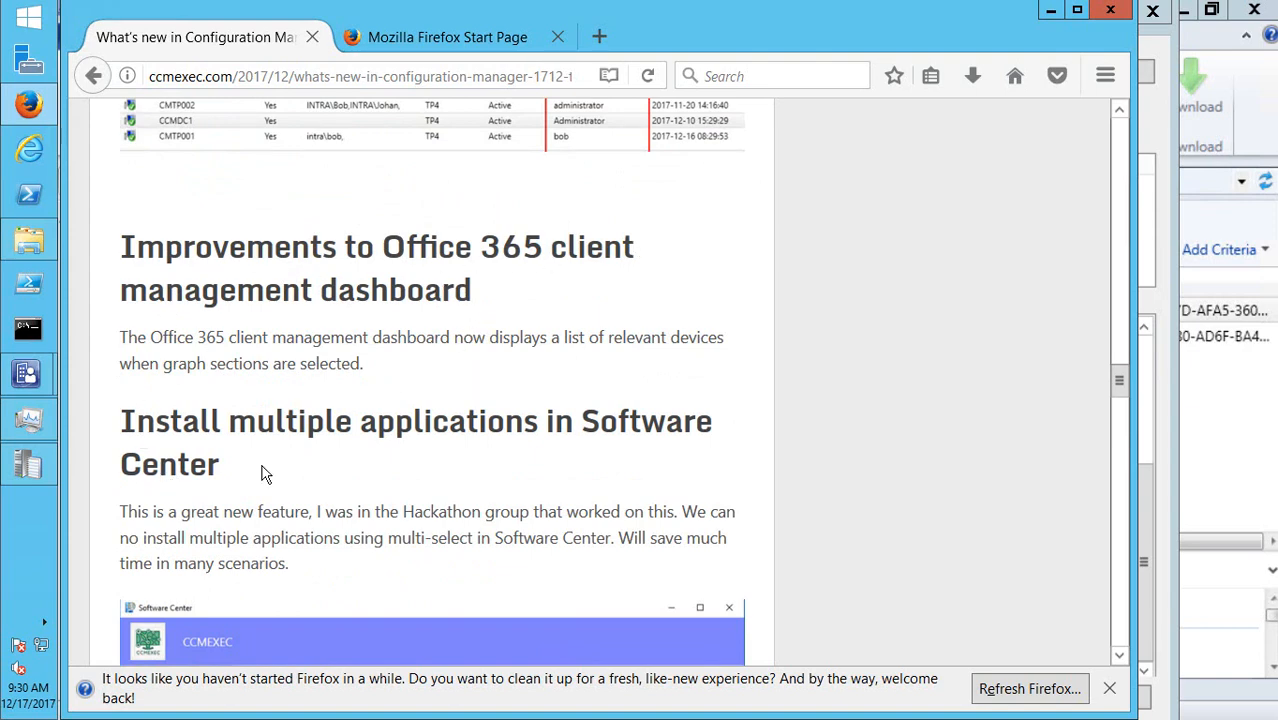
{"action": "scroll", "coordinate": [170, 500], "scroll_direction": "down", "scroll_amount": 3}
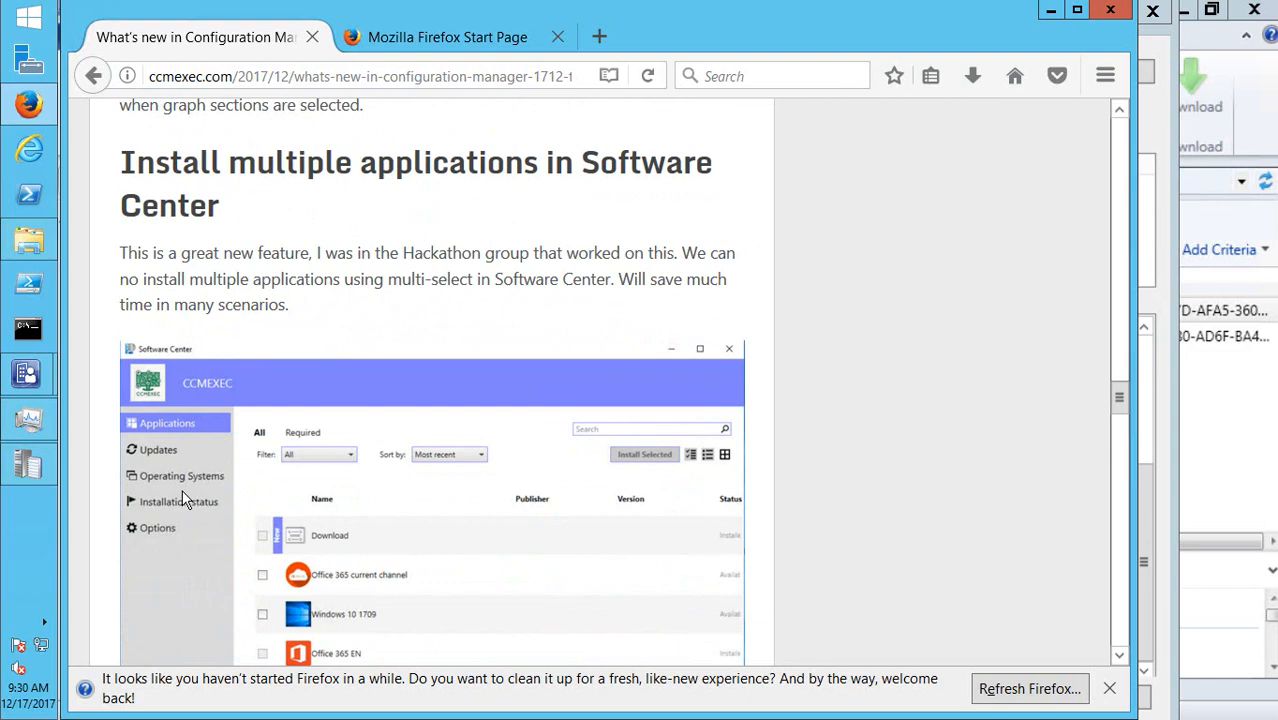
{"action": "scroll", "coordinate": [179, 489], "scroll_direction": "down", "scroll_amount": 2}
{"action": "scroll", "coordinate": [161, 495], "scroll_direction": "up", "scroll_amount": 1}
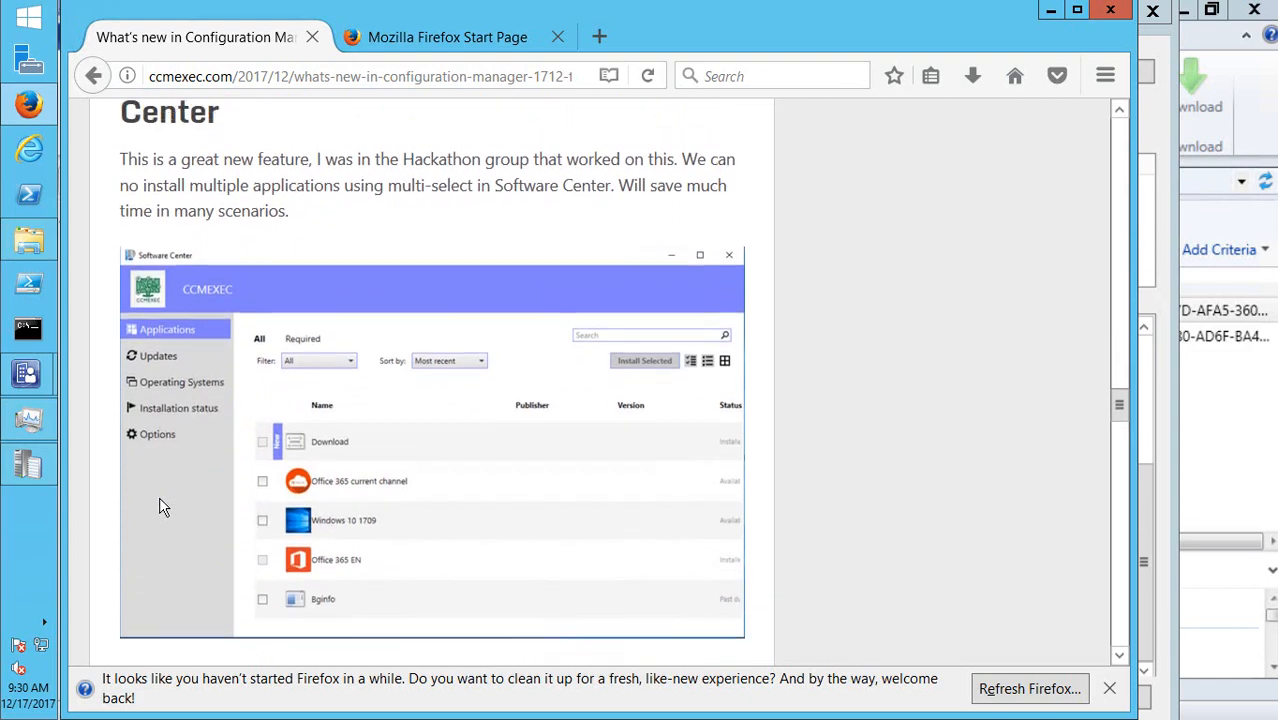
{"action": "scroll", "coordinate": [159, 498], "scroll_direction": "up", "scroll_amount": 1}
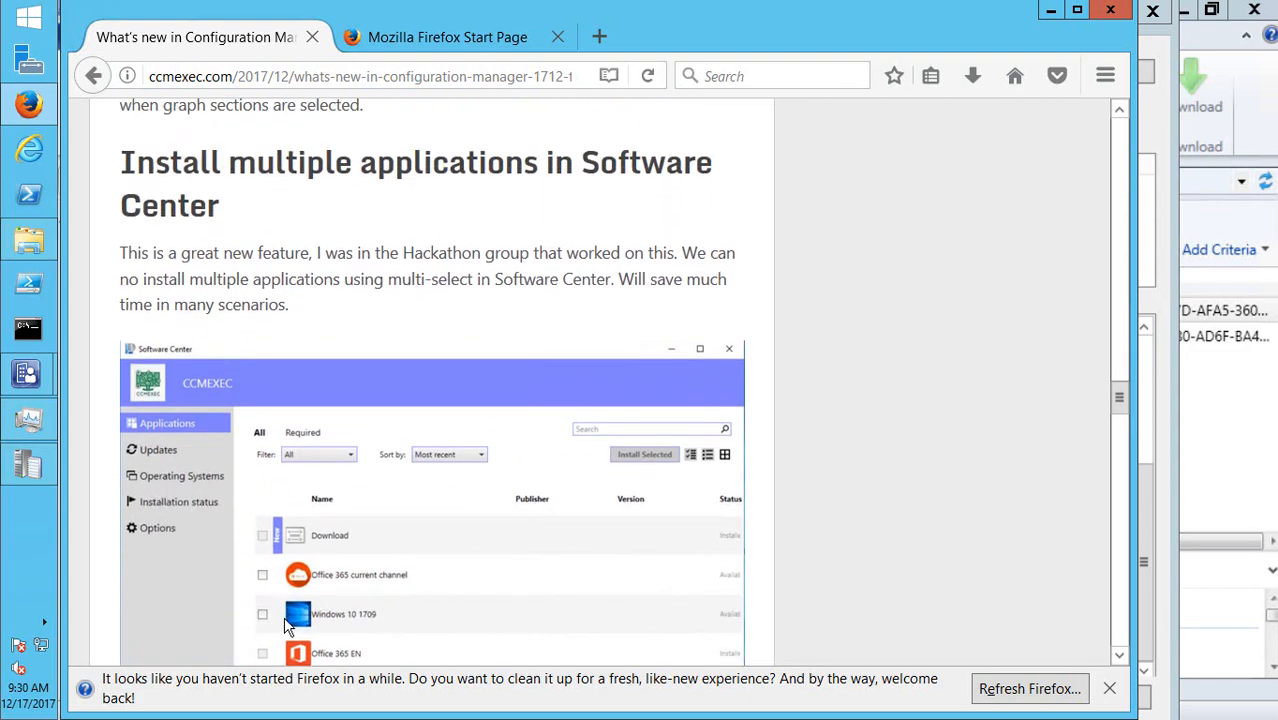
- Read the sections on renamed collections in membership rules and user interaction during system installs, examining the 7-Zip User Experience settings screenshot
{"action": "scroll", "coordinate": [164, 409], "scroll_direction": "down", "scroll_amount": 7}
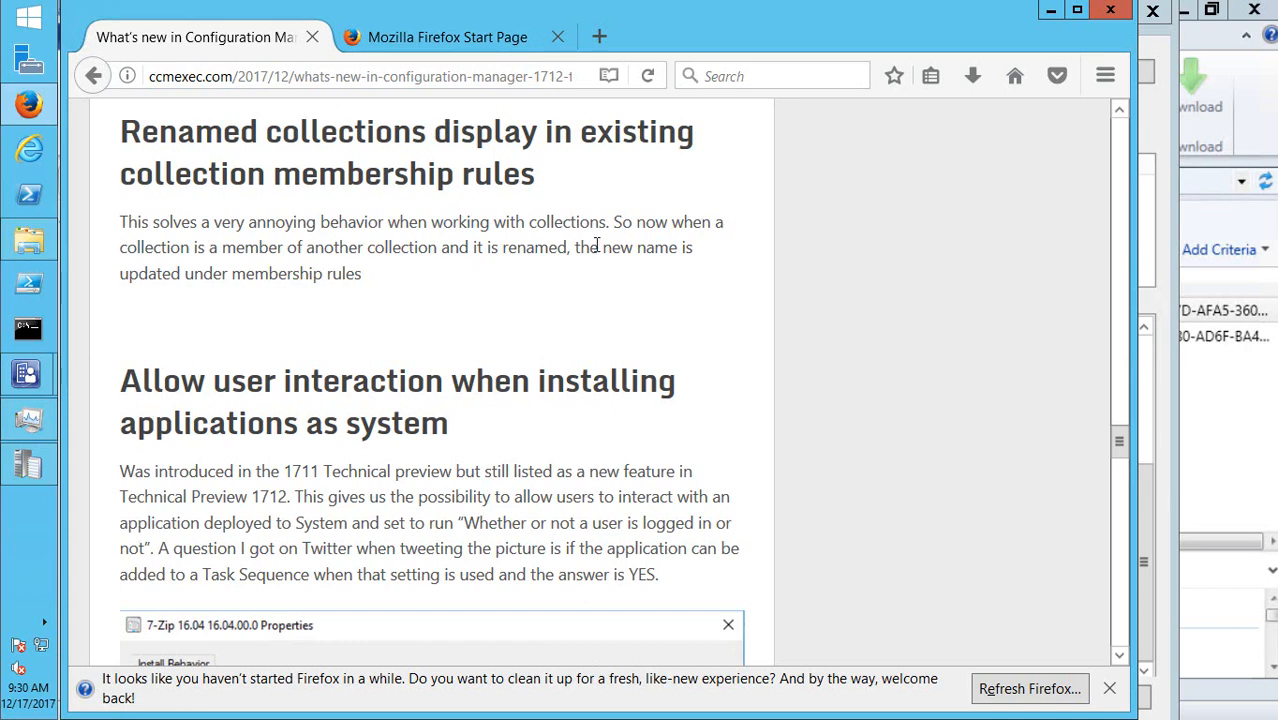
{"action": "scroll", "coordinate": [300, 408], "scroll_direction": "down", "scroll_amount": 3}
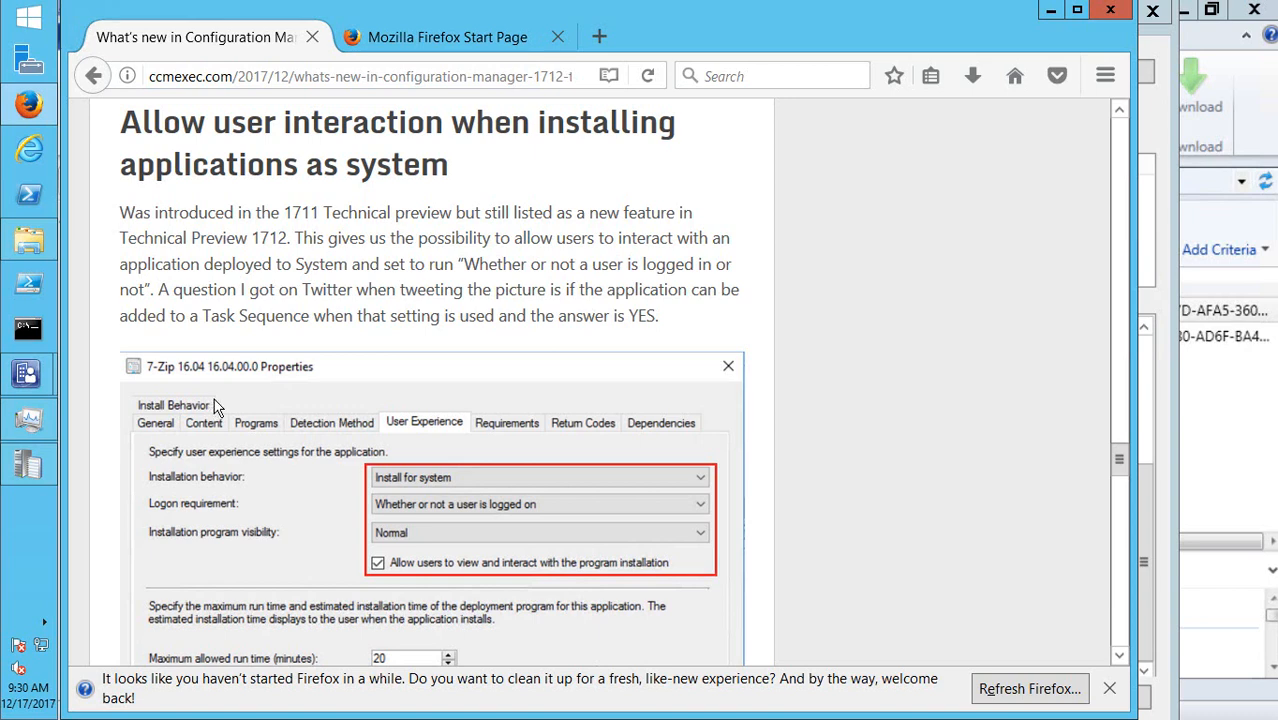
{"action": "scroll", "coordinate": [250, 410], "scroll_direction": "down", "scroll_amount": 4}
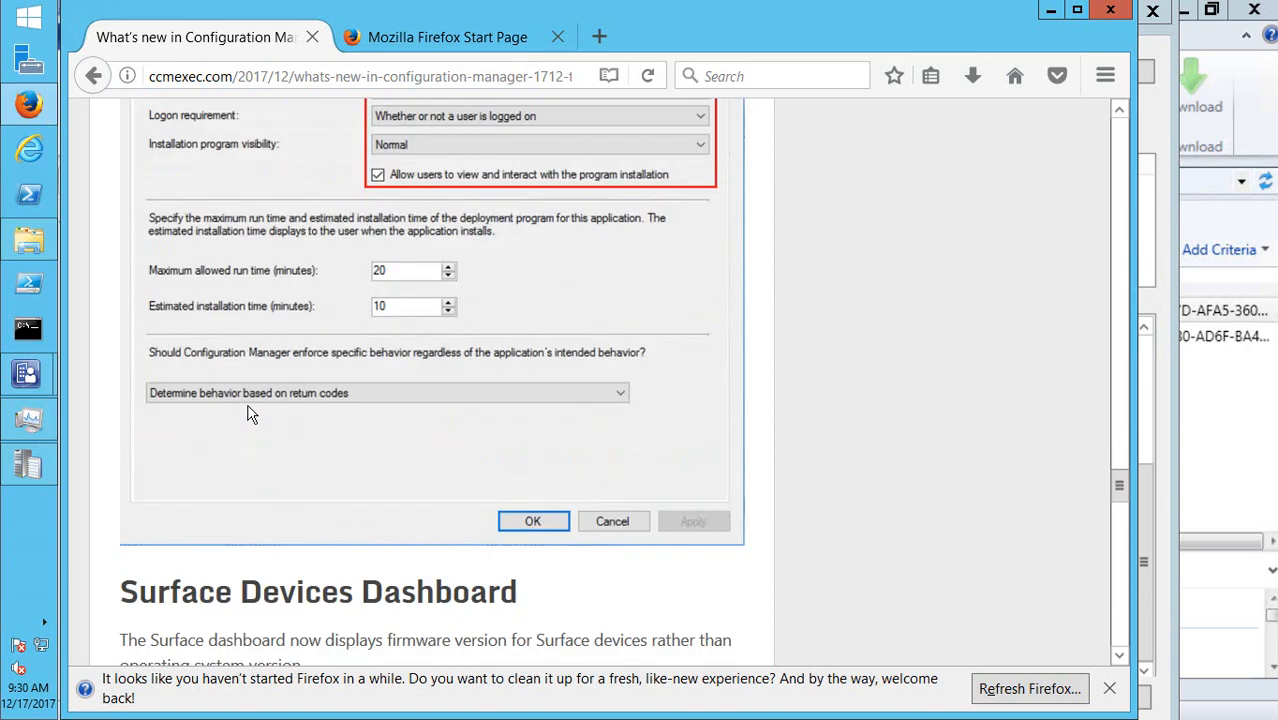
{"action": "scroll", "coordinate": [249, 415], "scroll_direction": "down", "scroll_amount": 5}
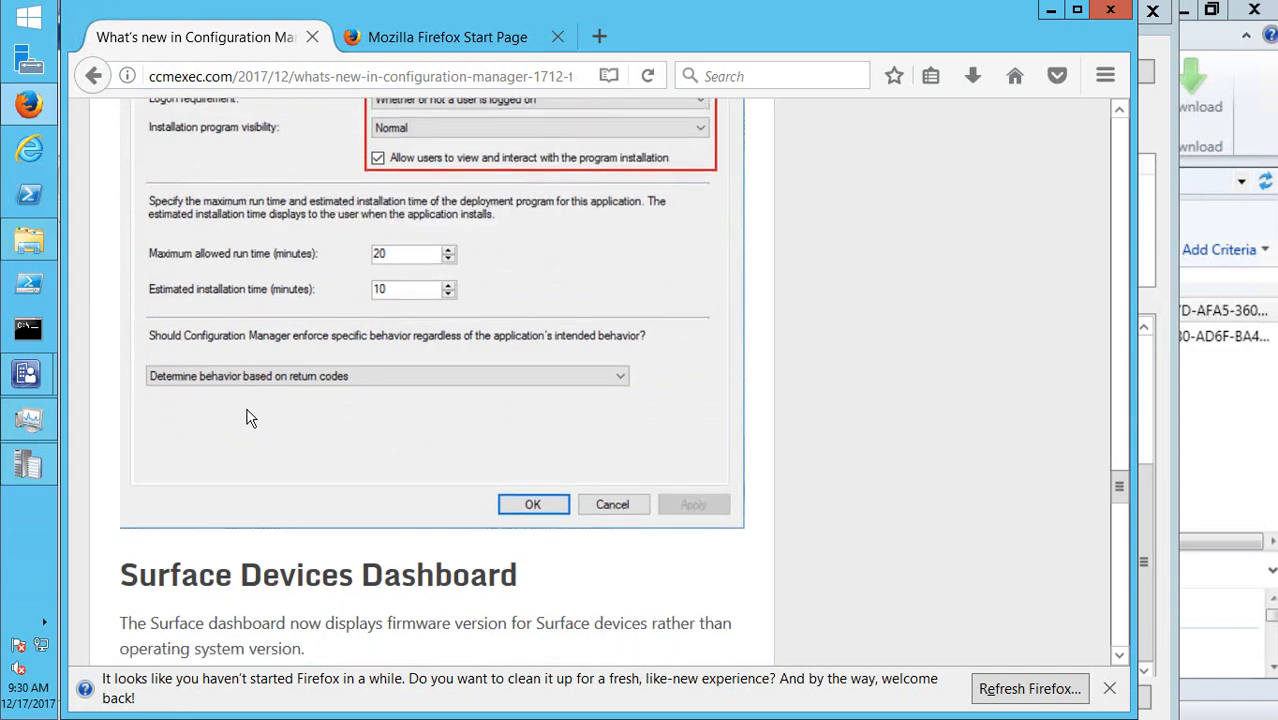
- Read the Surface Devices Dashboard section and its firmware version chart through to the end of the post
{"action": "scroll", "coordinate": [318, 405], "scroll_direction": "up", "scroll_amount": 2}
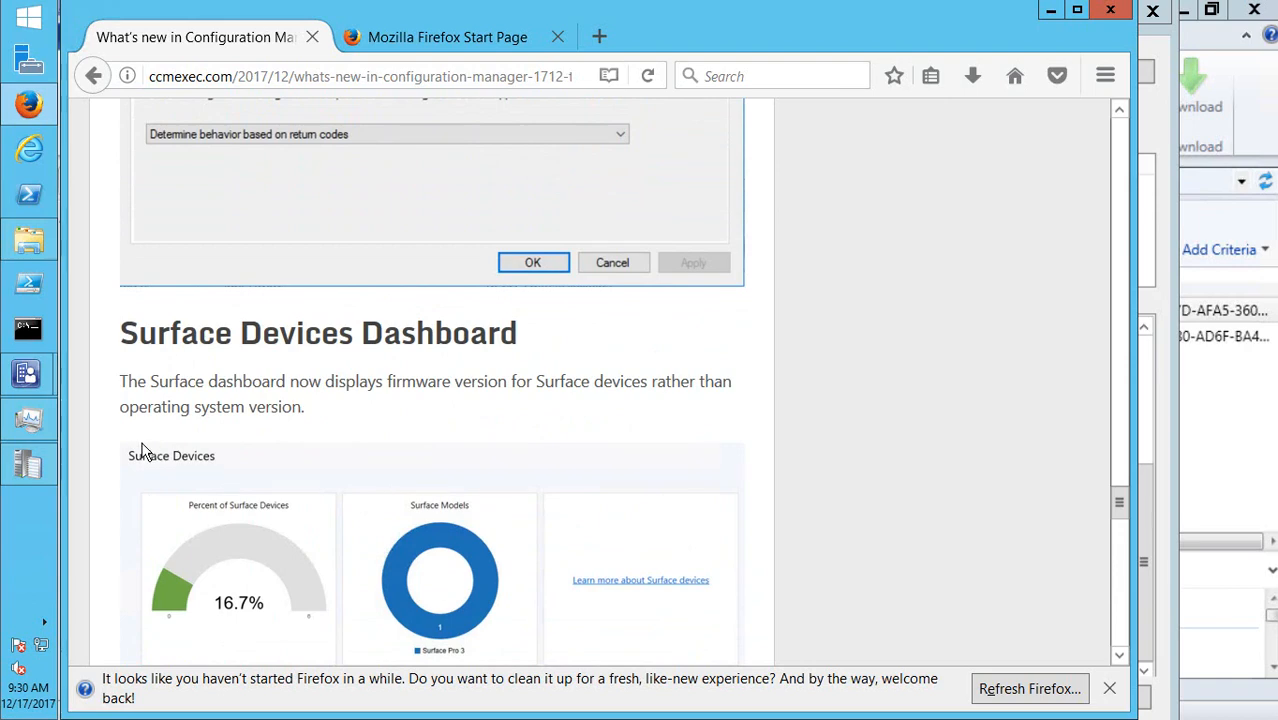
{"action": "scroll", "coordinate": [148, 450], "scroll_direction": "down", "scroll_amount": 4}
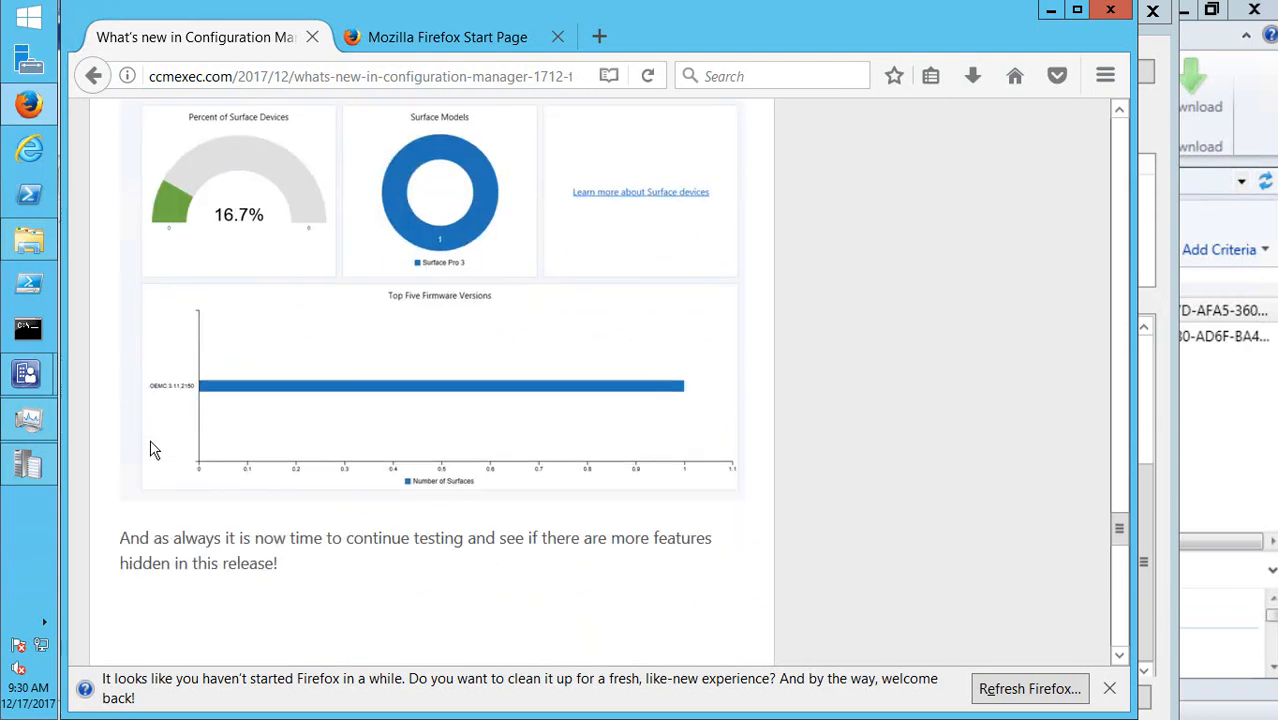
{"action": "scroll", "coordinate": [160, 441], "scroll_direction": "down", "scroll_amount": 2}
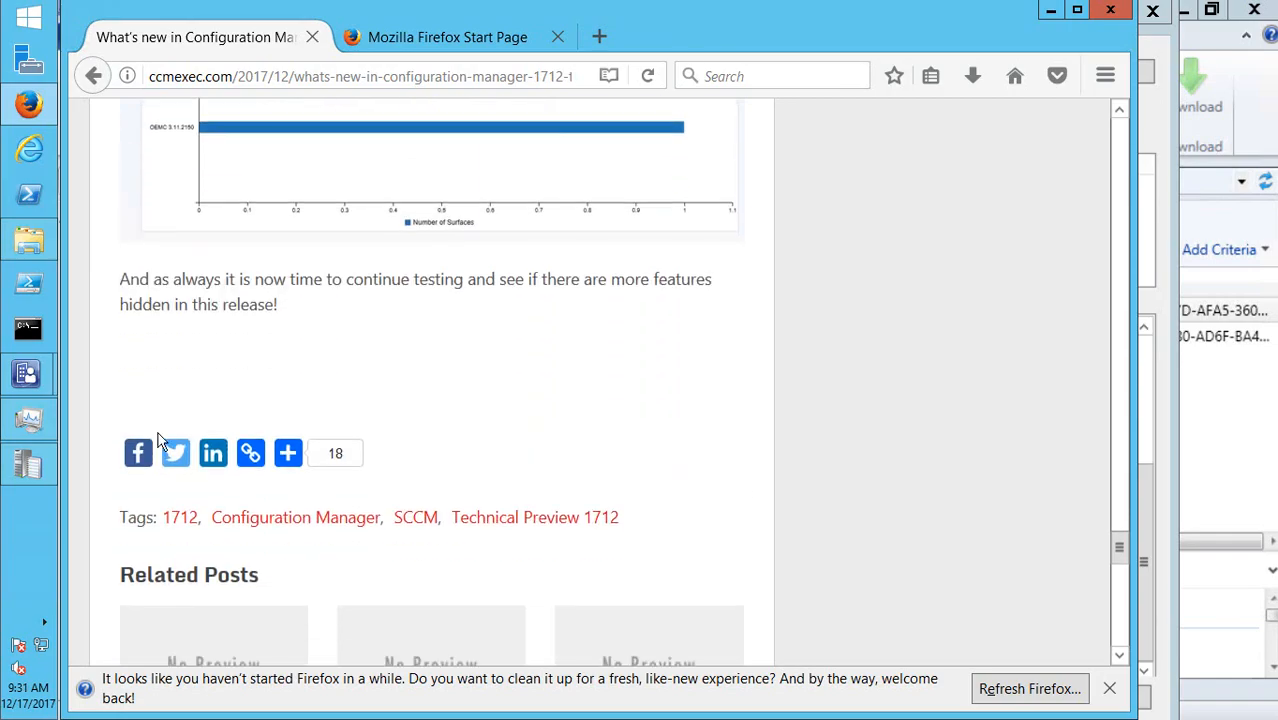
- Return to the beginning of the blog post and close the browser window along with both open tabs
{"action": "scroll", "coordinate": [279, 365], "scroll_direction": "up", "scroll_amount": 15}
{"action": "scroll", "coordinate": [293, 366], "scroll_direction": "up", "scroll_amount": 15}
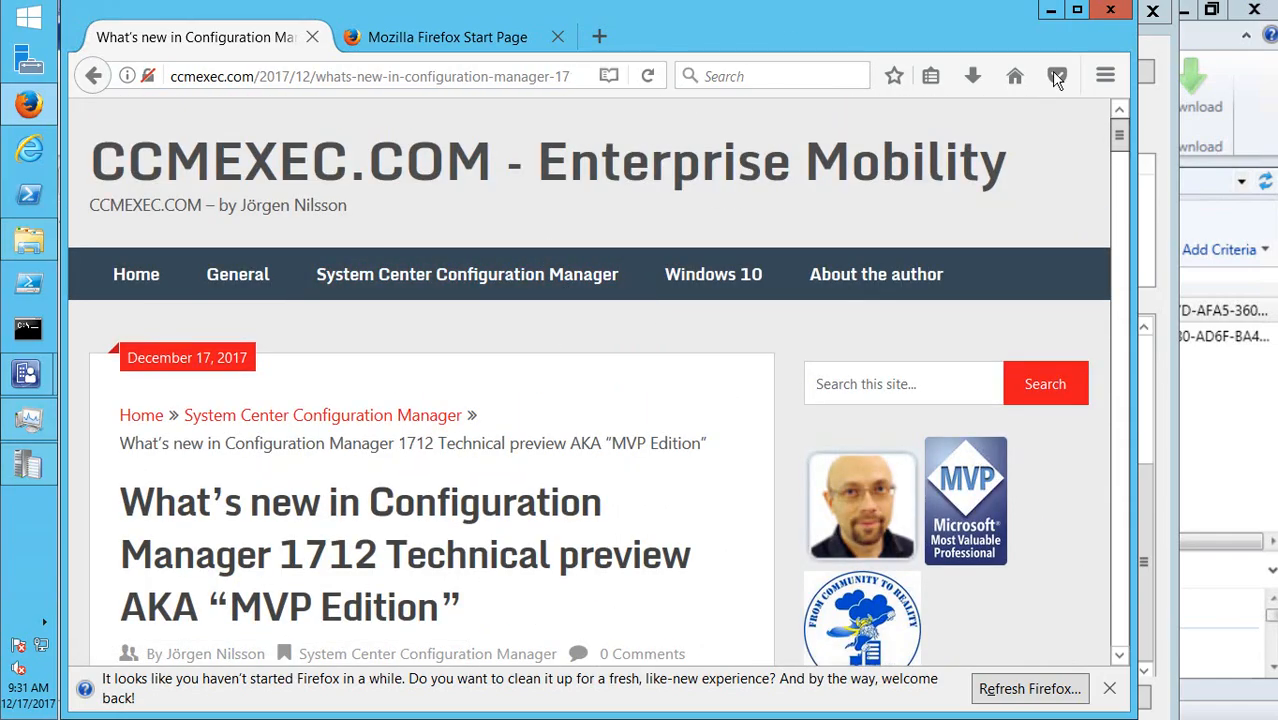
{"action": "left_click", "coordinate": [1110, 12]}
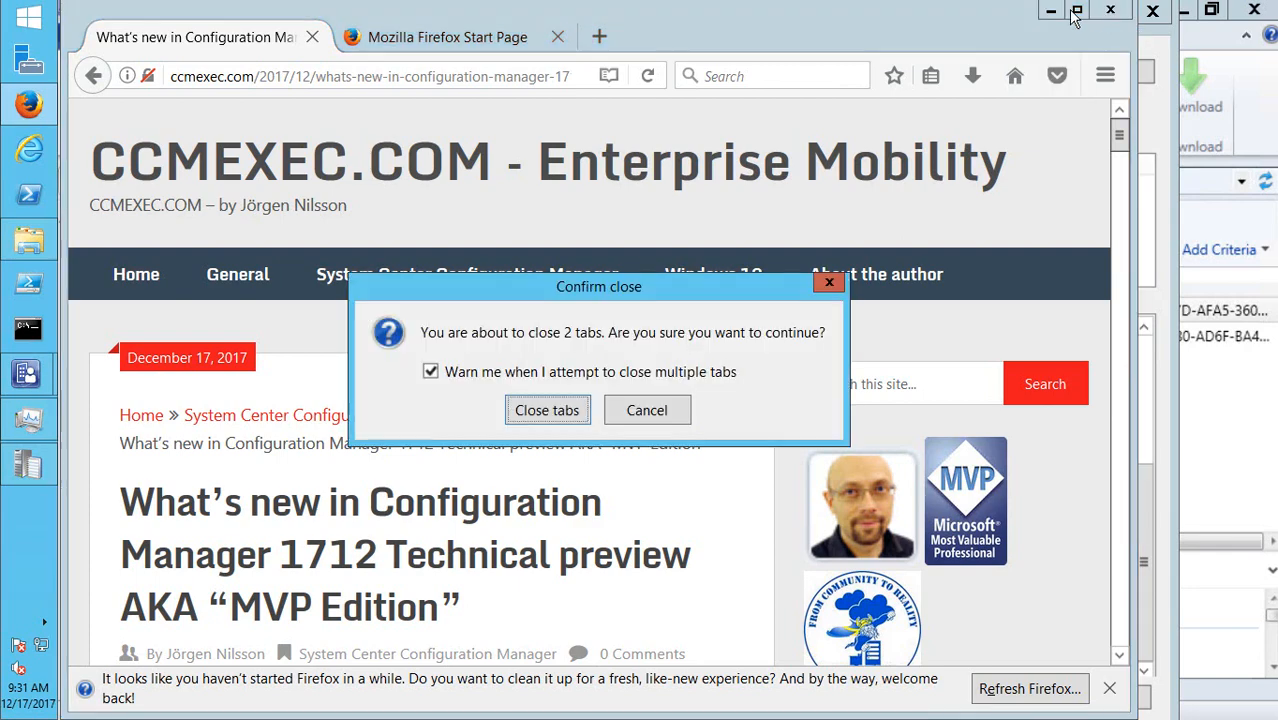
{"action": "left_click", "coordinate": [548, 404]}
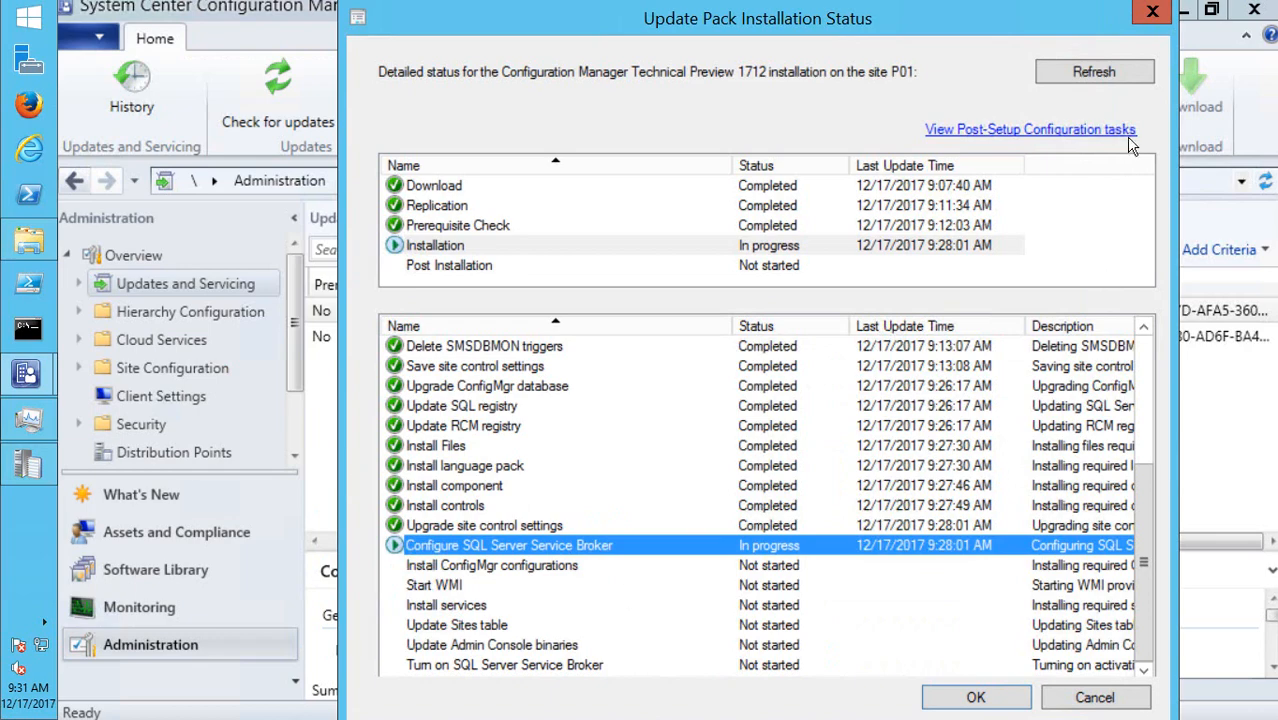
- Refresh the Update Pack Installation Status for site P01 and check progress around the Start WMI task
{"action": "left_click", "coordinate": [1094, 72]}
{"action": "left_click", "coordinate": [536, 640]}
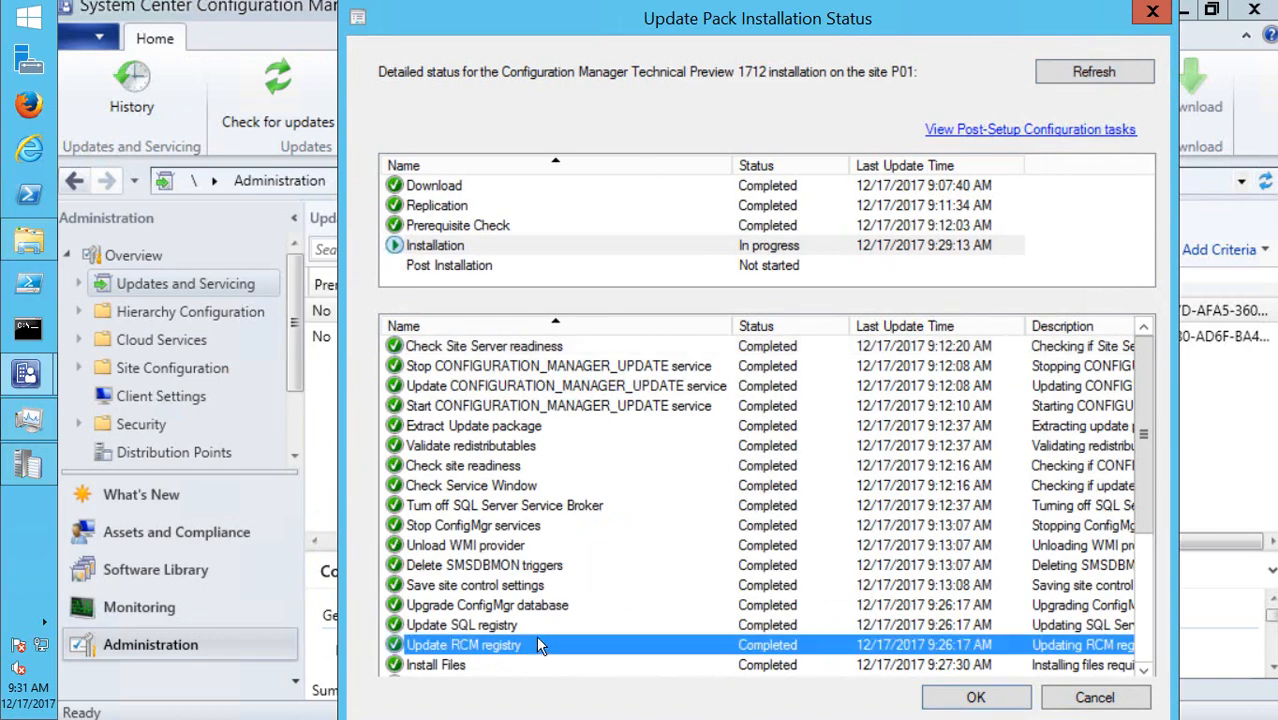
{"action": "scroll", "coordinate": [548, 606], "scroll_direction": "down", "scroll_amount": 4}
{"action": "left_click", "coordinate": [478, 588]}
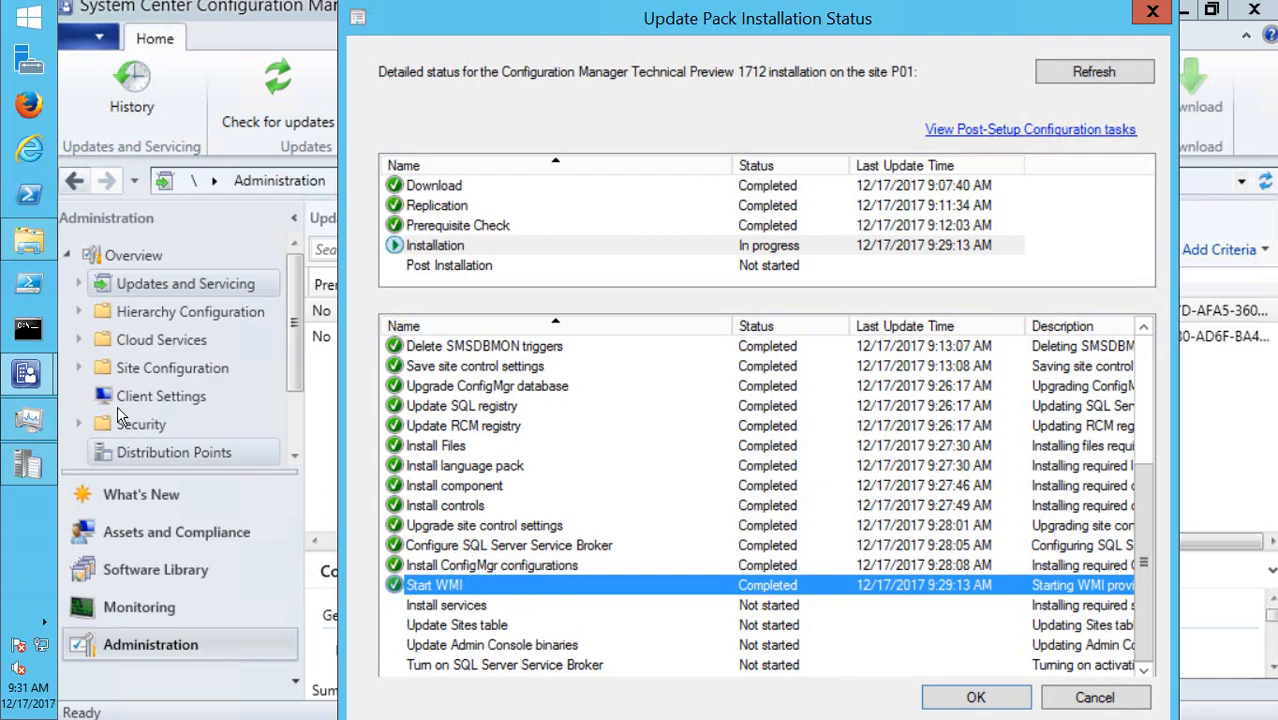
- Switch to CMUpdate.log in the Configuration Manager Trace Log Tool and examine the newest entries about updating the default boot image
{"action": "left_click", "coordinate": [28, 465]}
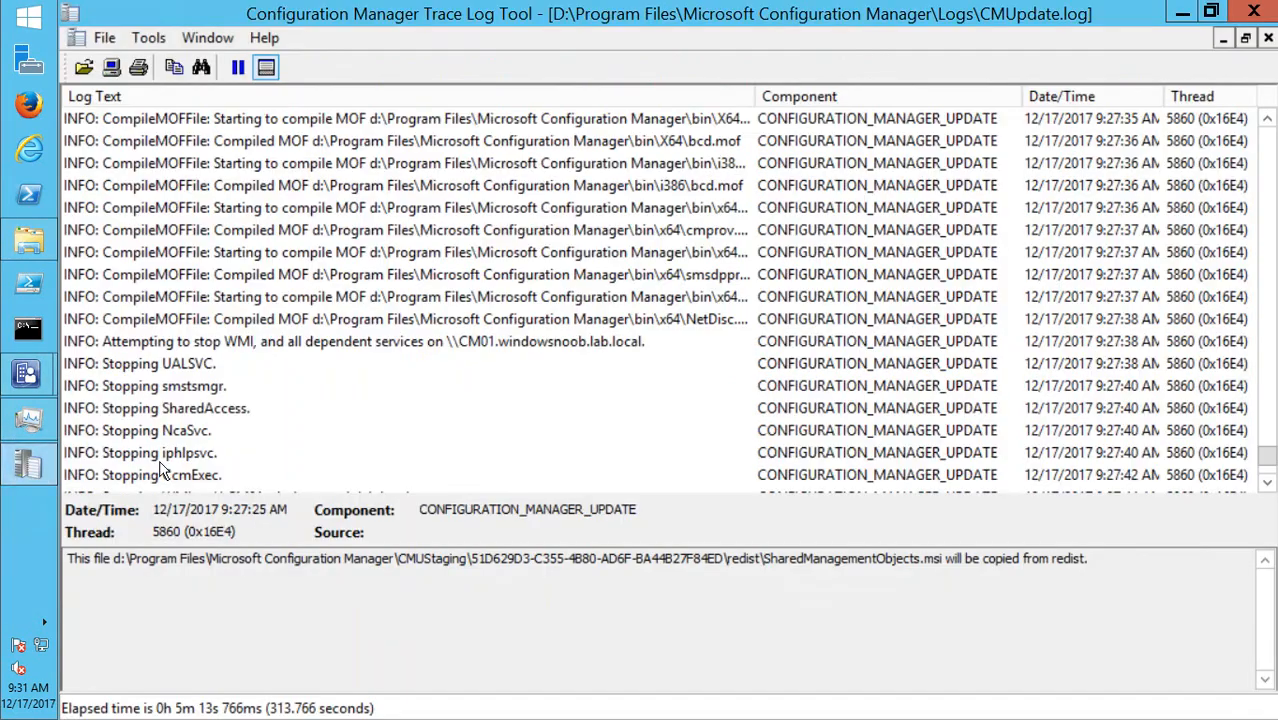
{"action": "left_click", "coordinate": [235, 452]}
{"action": "scroll", "coordinate": [235, 450], "scroll_direction": "down", "scroll_amount": 3}
{"action": "scroll", "coordinate": [236, 442], "scroll_direction": "down", "scroll_amount": 20}
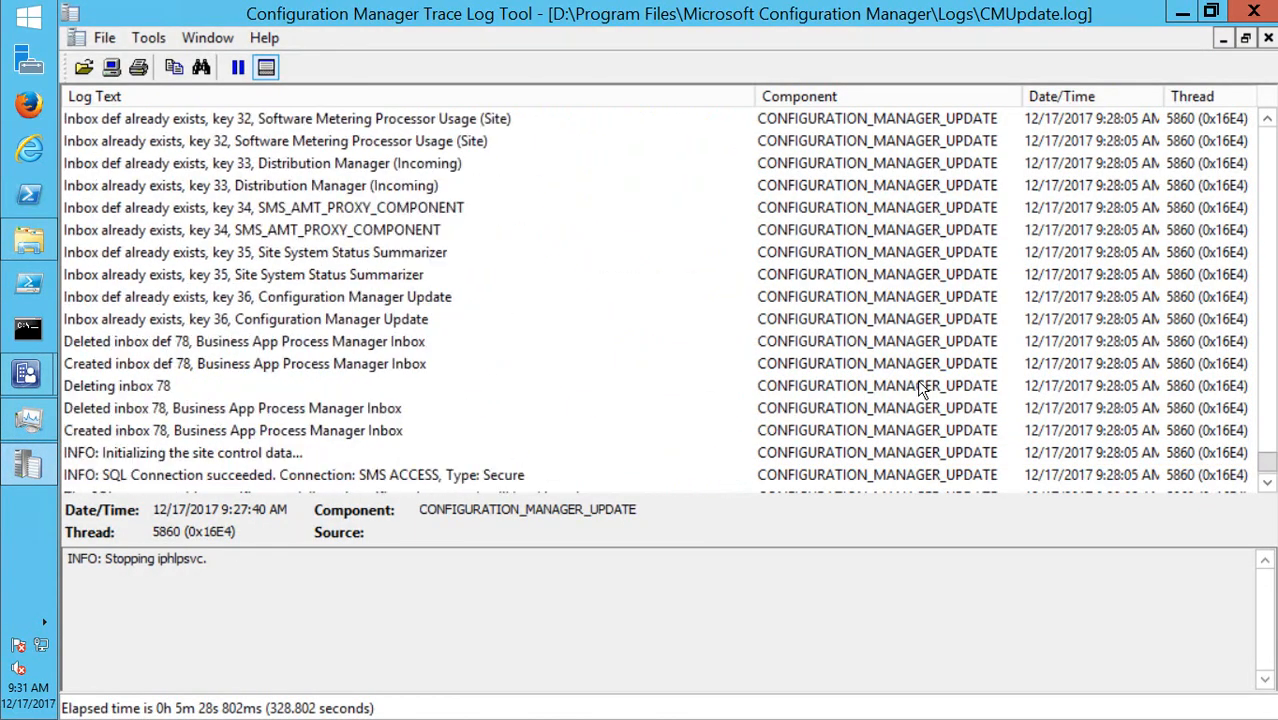
{"action": "left_click_drag", "start_coordinate": [1270, 455], "coordinate": [1270, 475]}
{"action": "left_click", "coordinate": [220, 455]}
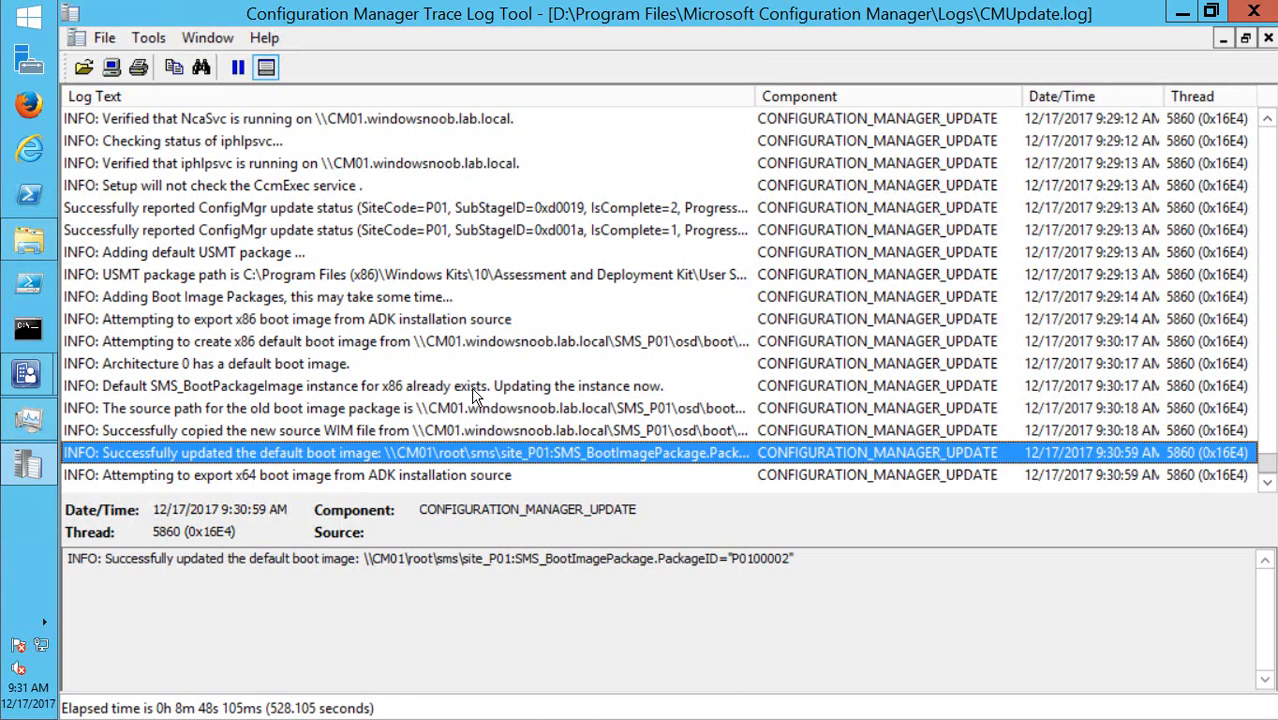
{"action": "left_click", "coordinate": [443, 386]}
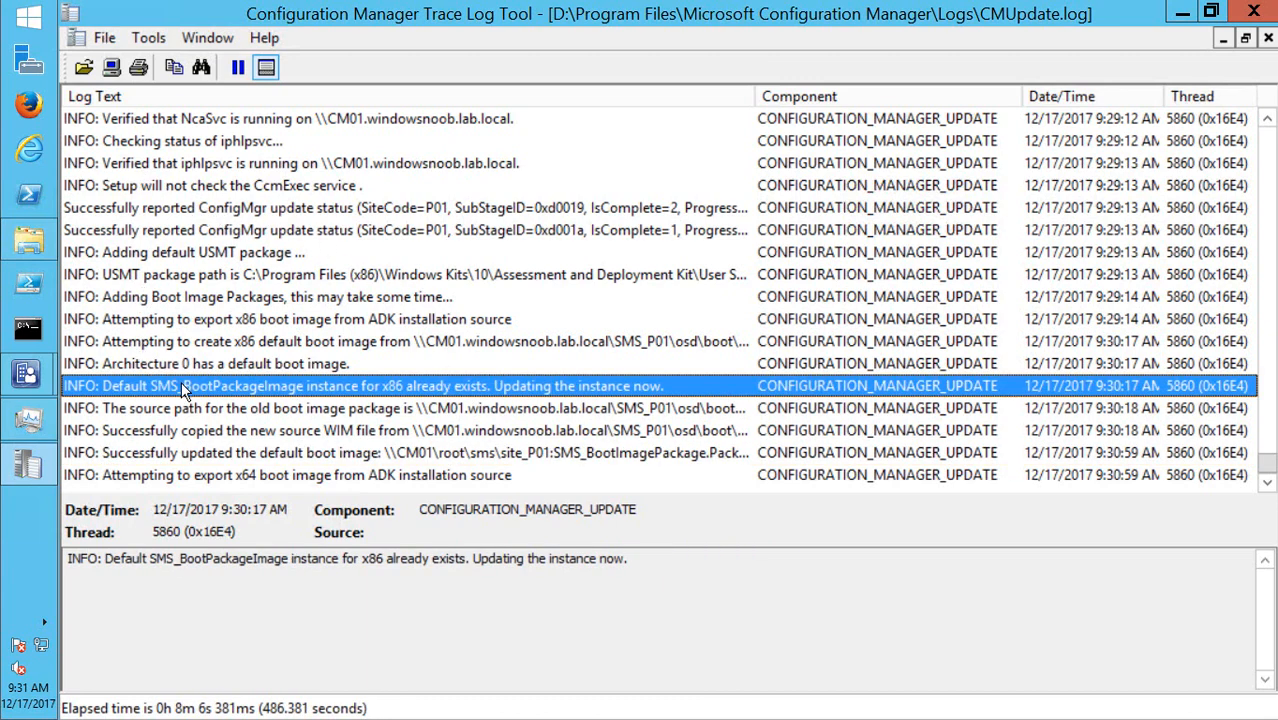
- Switch back to the Update Pack Installation Status window, refresh it, and check the Install services task
{"action": "left_click", "coordinate": [35, 379]}
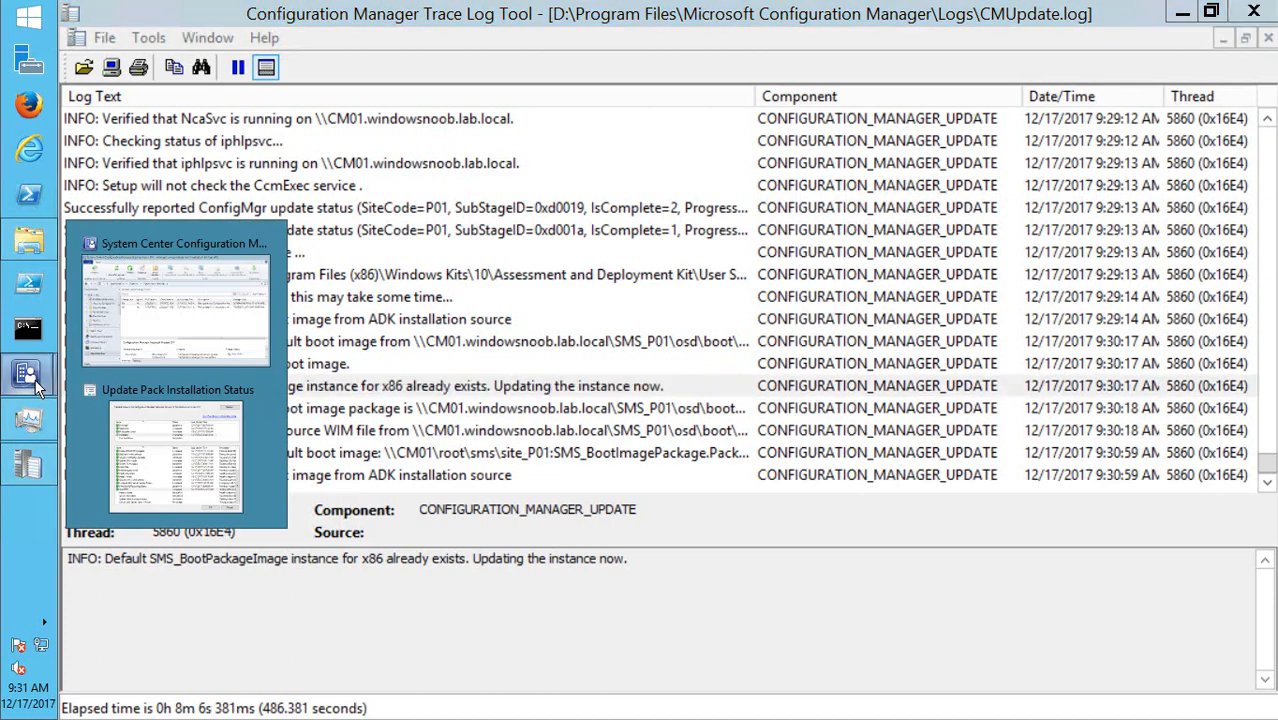
{"action": "left_click", "coordinate": [142, 476]}
{"action": "left_click", "coordinate": [1092, 73]}
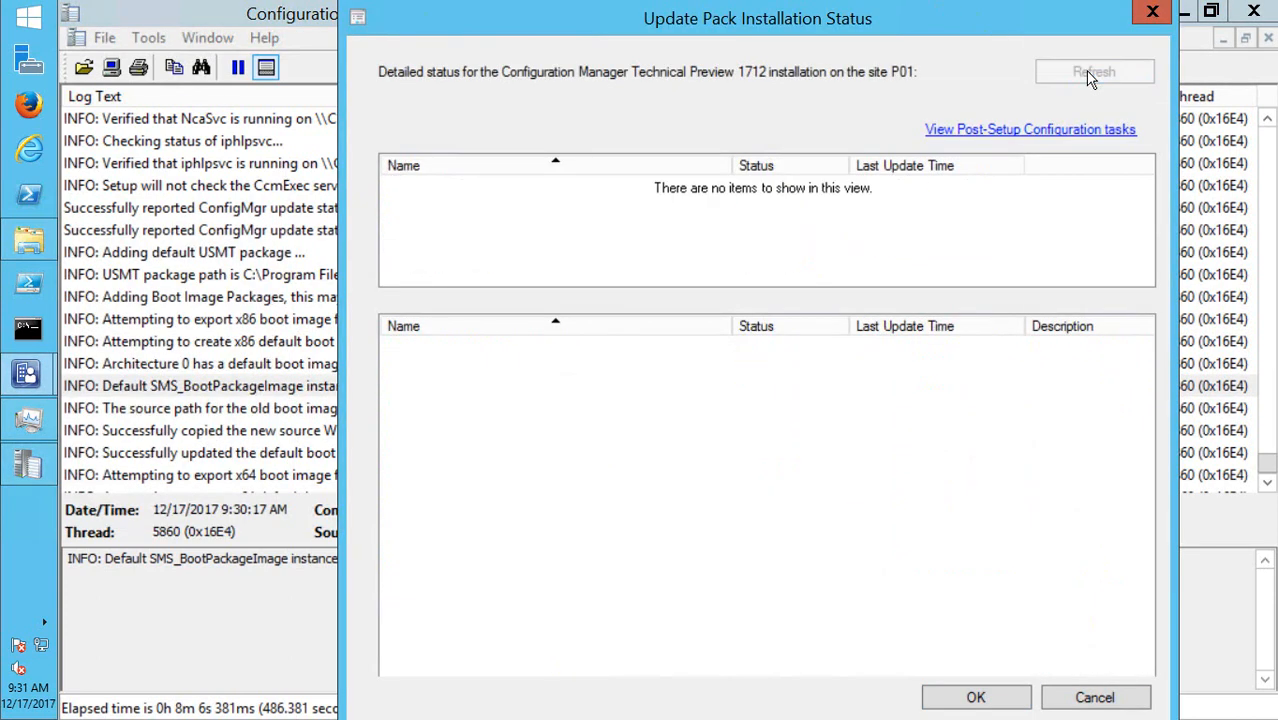
{"action": "scroll", "coordinate": [497, 550], "scroll_direction": "down", "scroll_amount": 4}
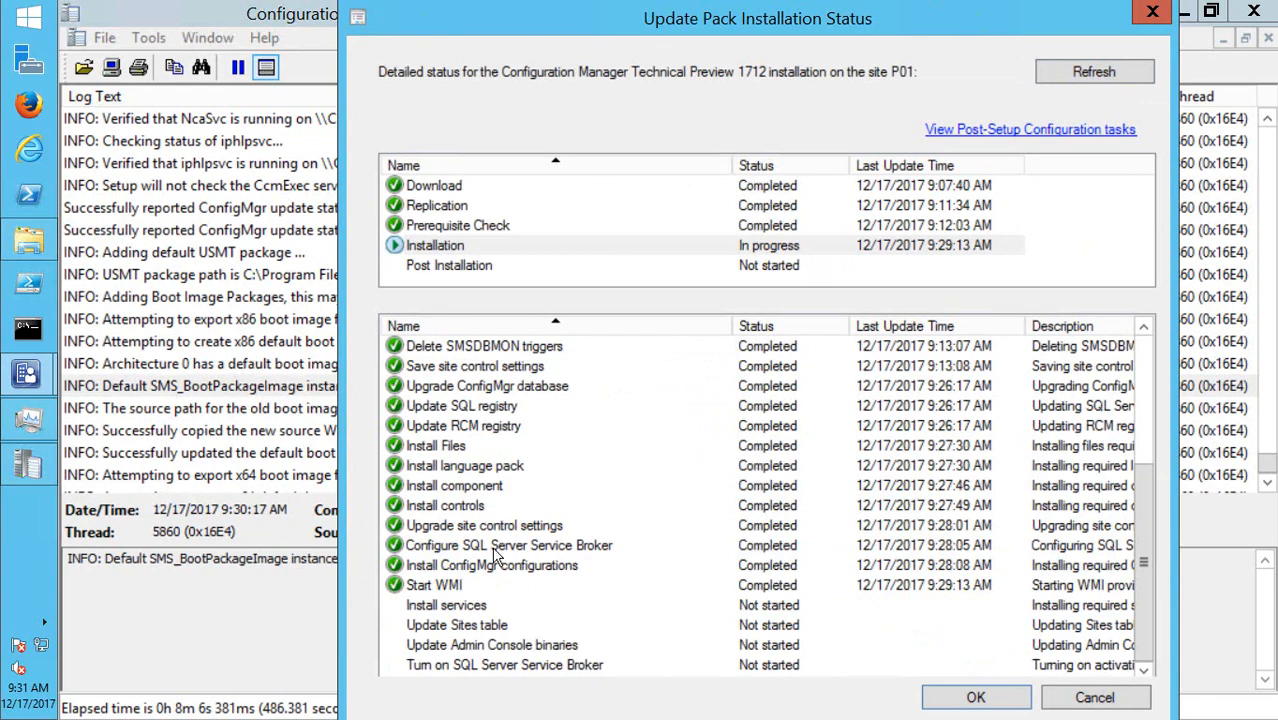
{"action": "left_click", "coordinate": [447, 606]}
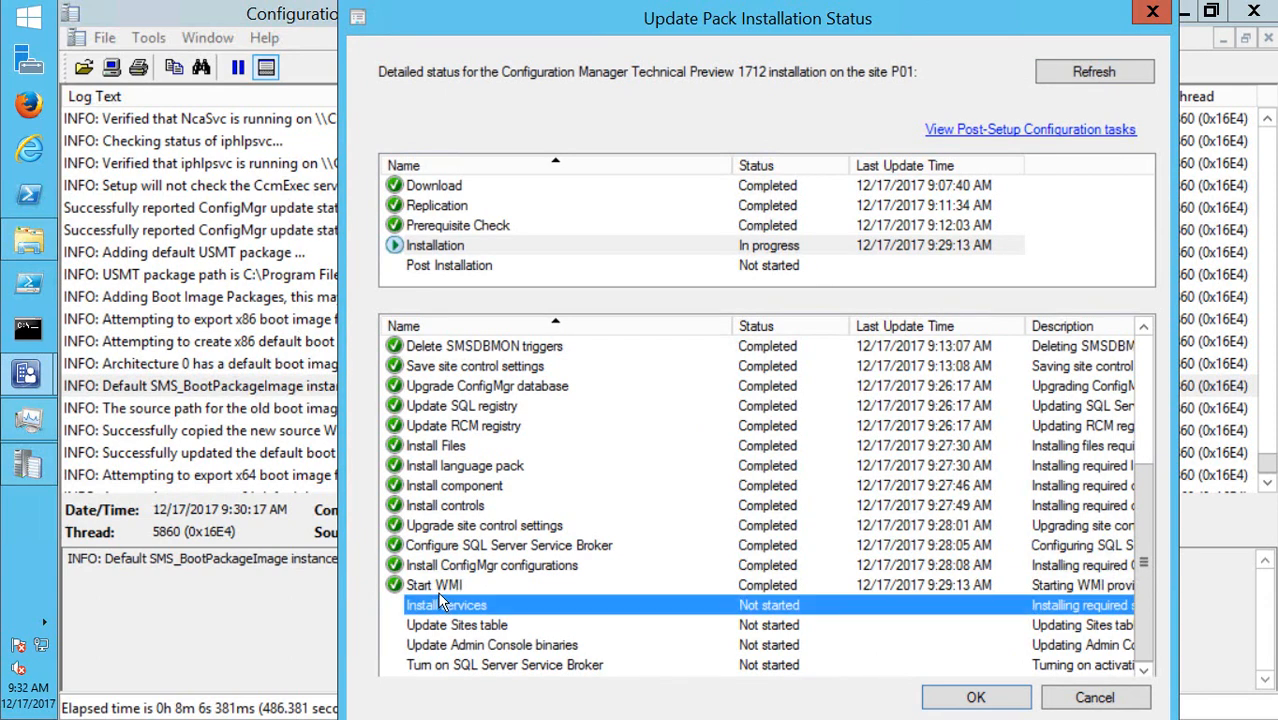
- View the Post Installation phase's task list, then return to the Installation phase and check its remaining tasks
{"action": "left_click", "coordinate": [510, 262]}
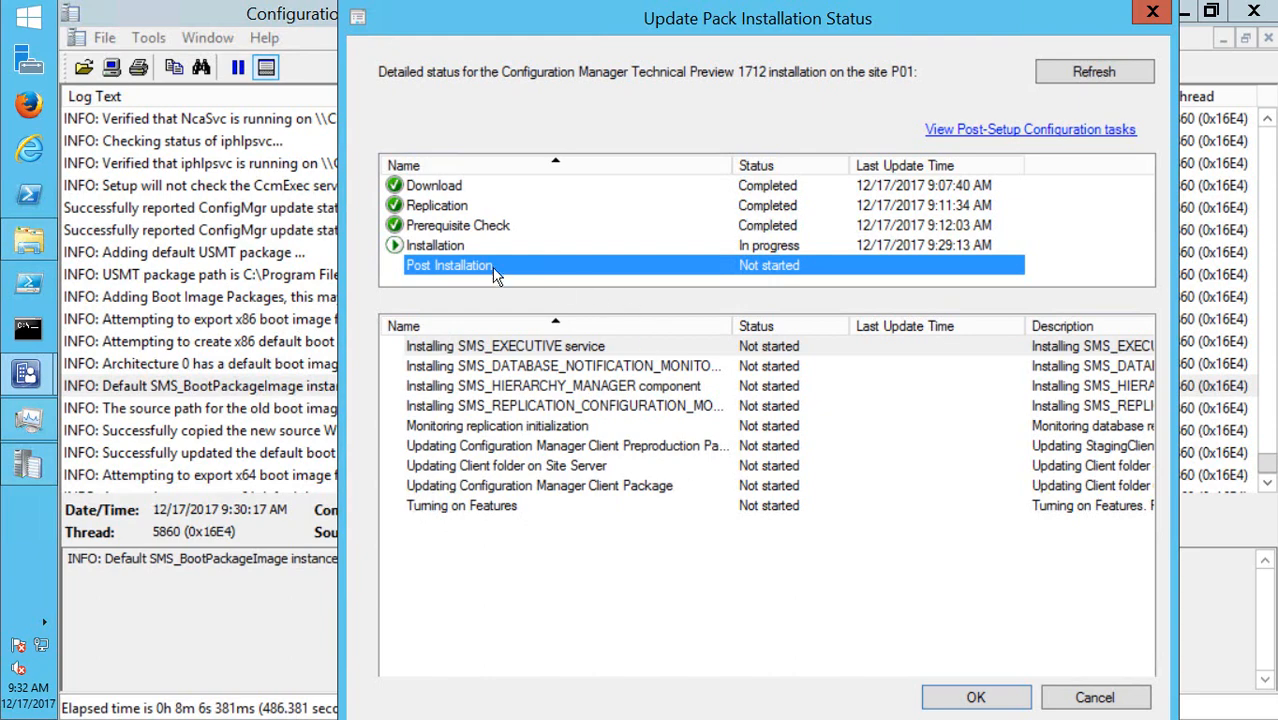
{"action": "left_click", "coordinate": [456, 244]}
{"action": "left_click", "coordinate": [445, 625]}
{"action": "scroll", "coordinate": [488, 589], "scroll_direction": "down", "scroll_amount": 3}
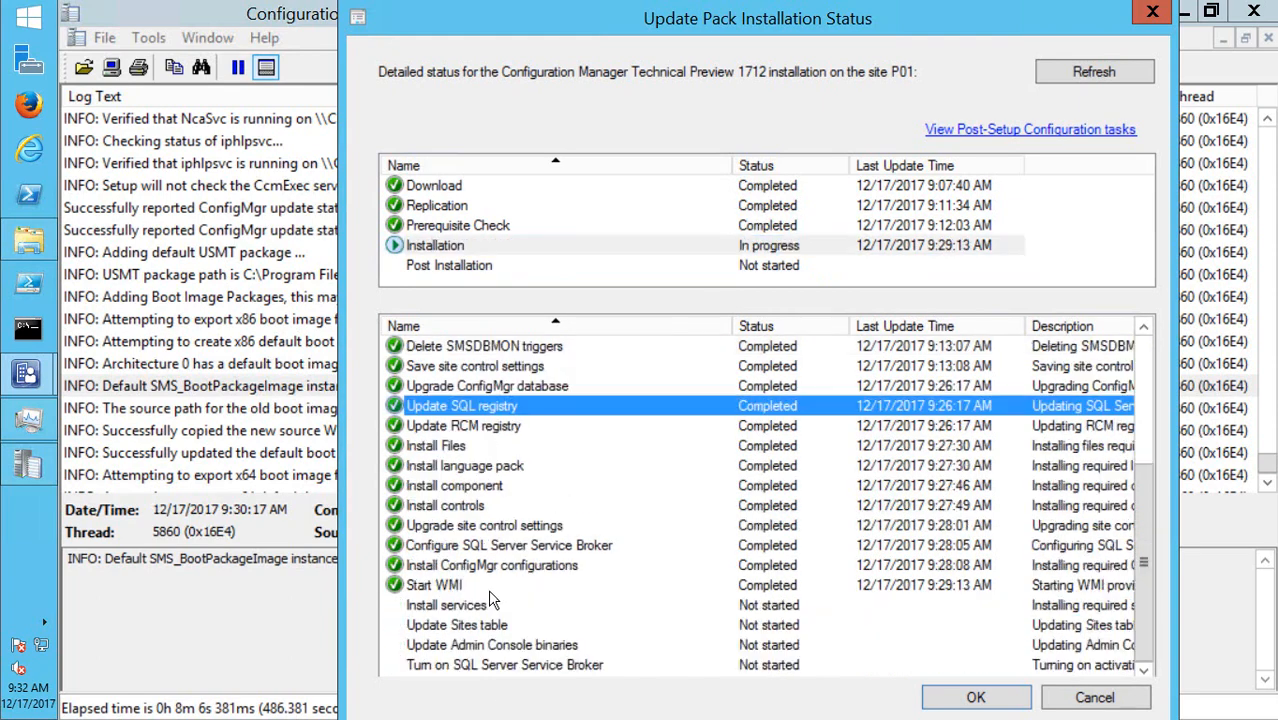
{"action": "left_click", "coordinate": [480, 588]}
- Refresh the installation status again and recheck the Start WMI task and those following it
{"action": "left_click", "coordinate": [1094, 71]}
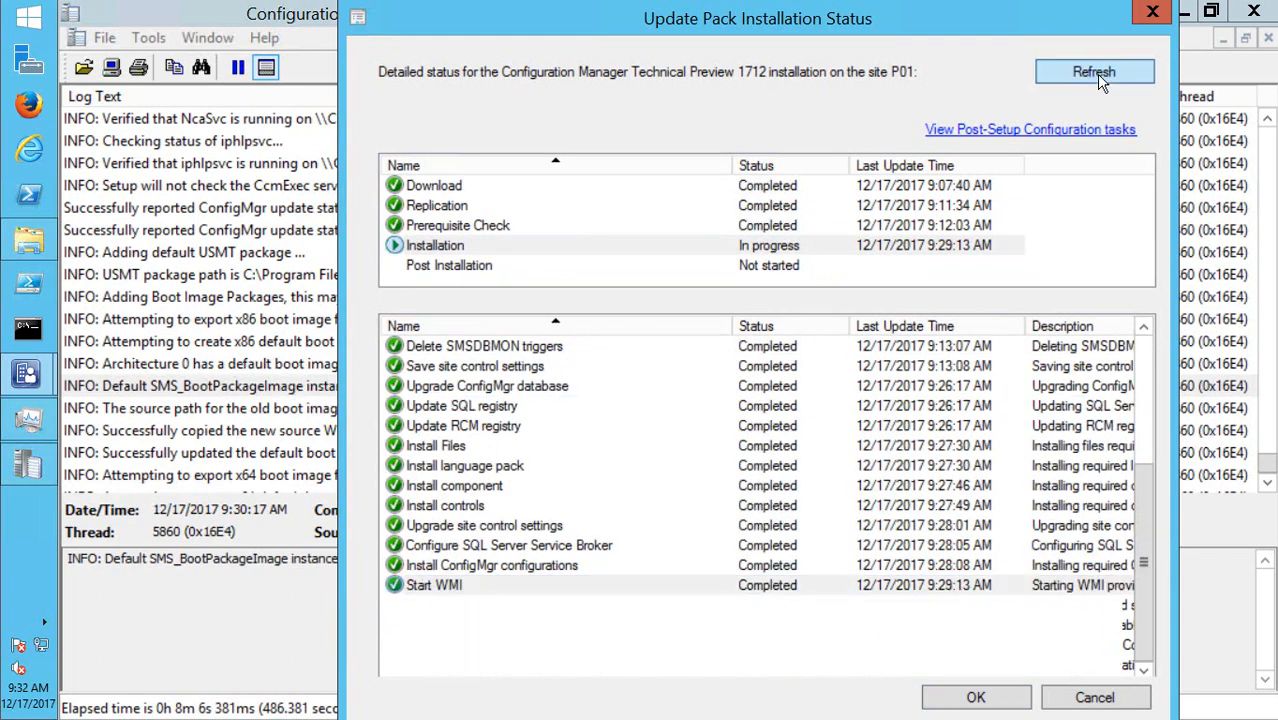
{"action": "scroll", "coordinate": [655, 583], "scroll_direction": "up", "scroll_amount": 4}
{"action": "left_click", "coordinate": [484, 606]}
{"action": "scroll", "coordinate": [510, 625], "scroll_direction": "down", "scroll_amount": 4}
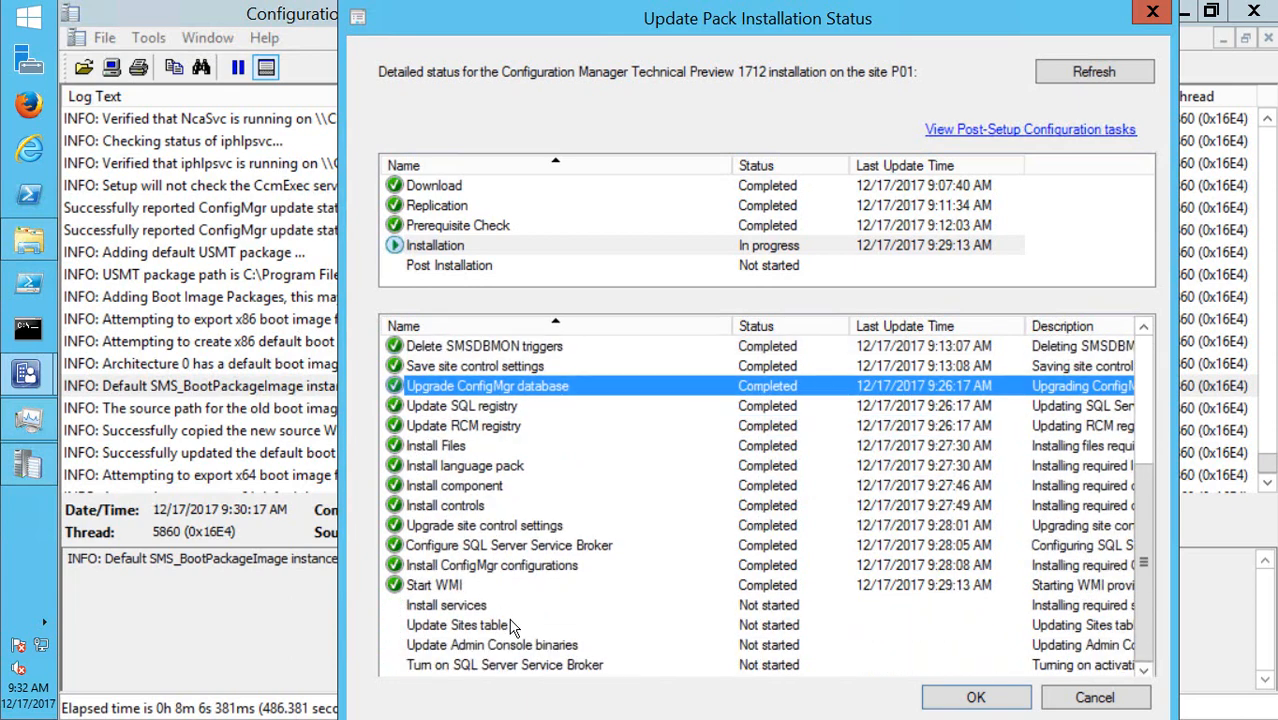
{"action": "left_click", "coordinate": [449, 588]}
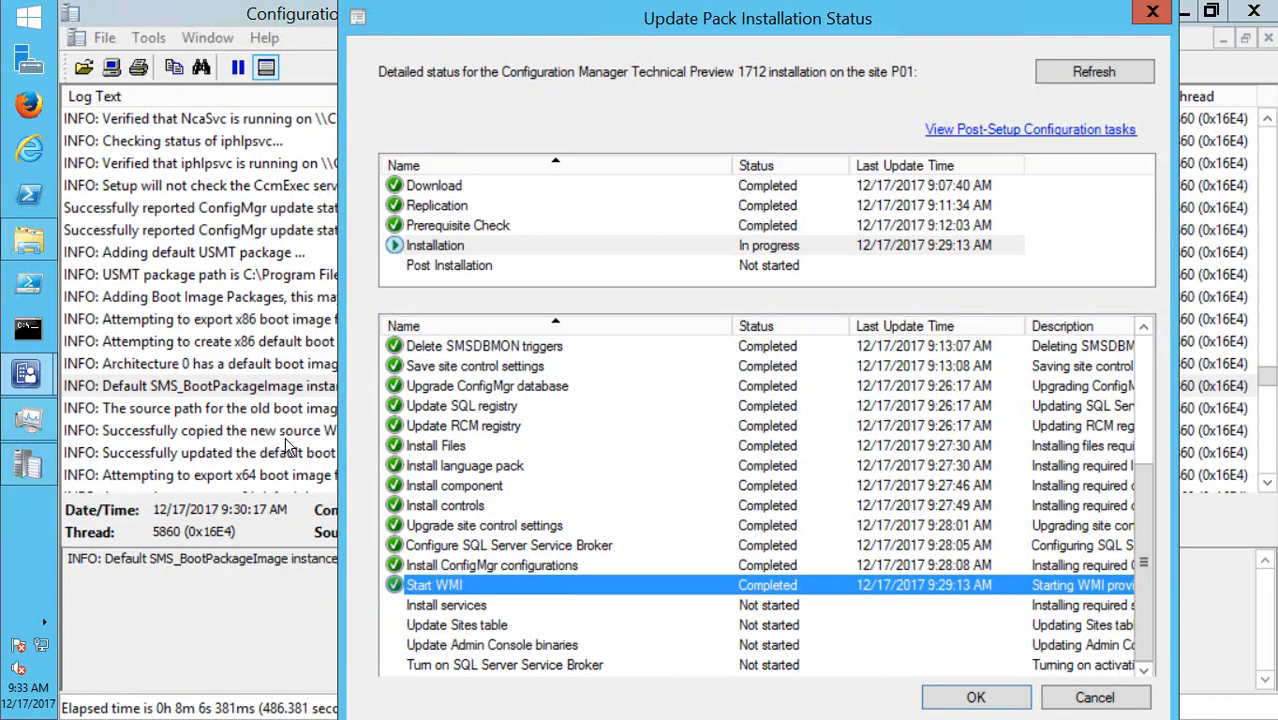
- Switch to CMUpdate.log and inspect the GetFileVersionInfoSizeW errors and the SMS_EXECUTIVE service entry
{"action": "left_click", "coordinate": [232, 428]}
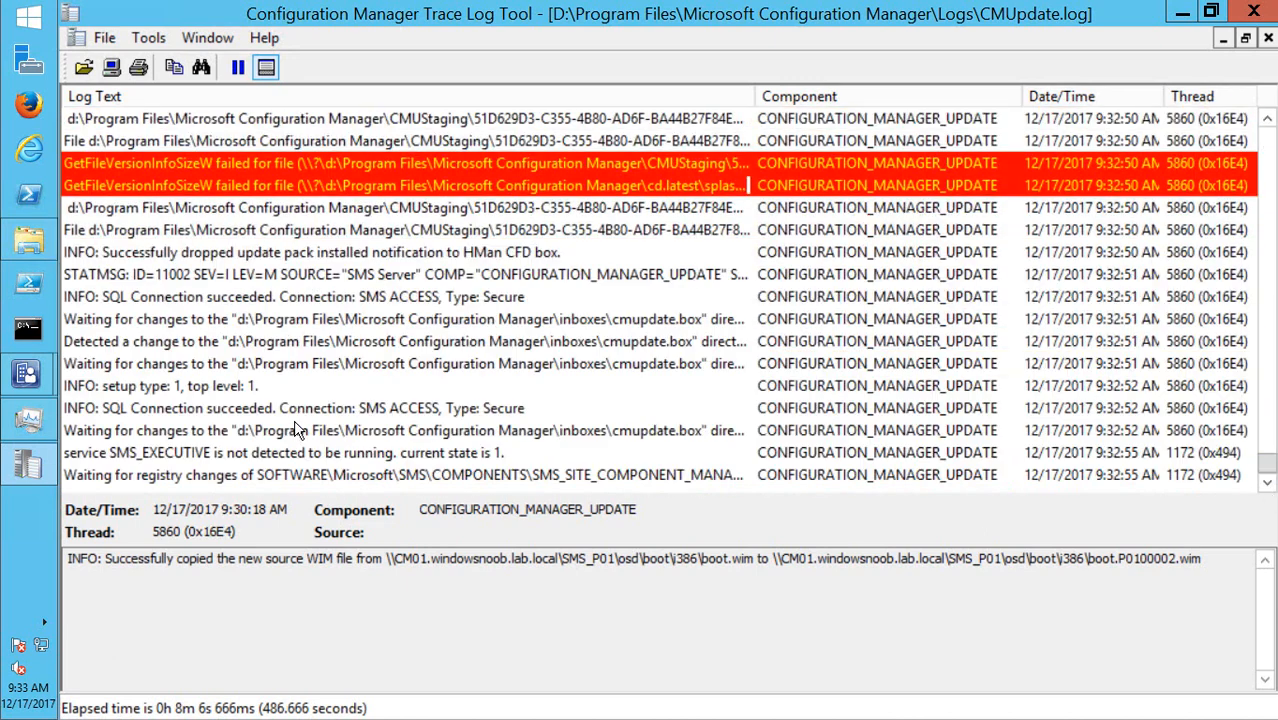
{"action": "left_click", "coordinate": [185, 410]}
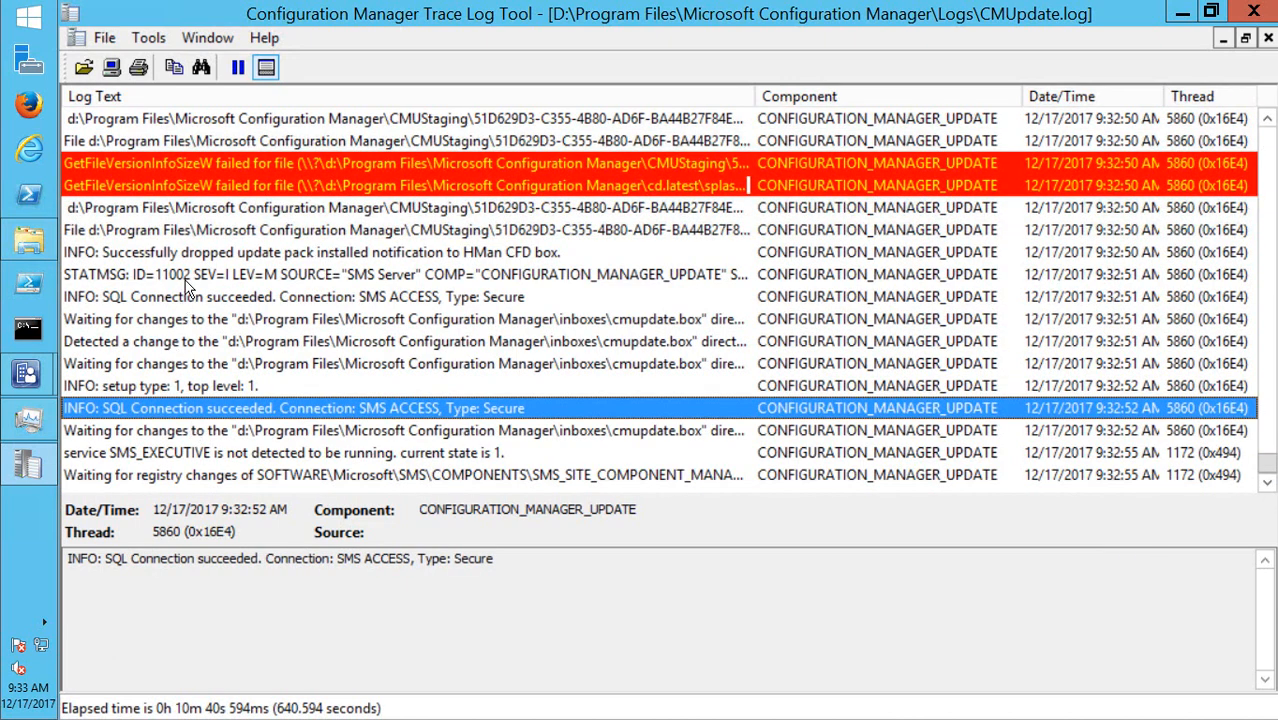
{"action": "left_click", "coordinate": [152, 170]}
{"action": "left_click", "coordinate": [156, 183]}
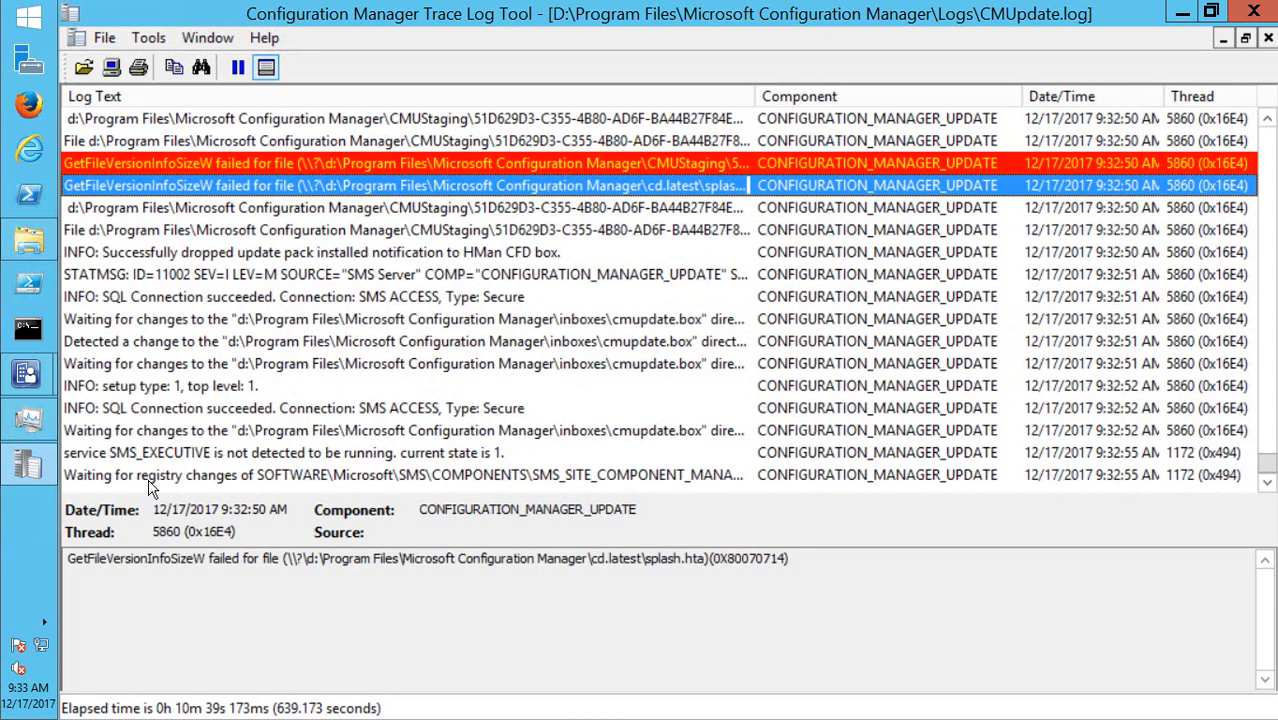
{"action": "left_click", "coordinate": [240, 453]}
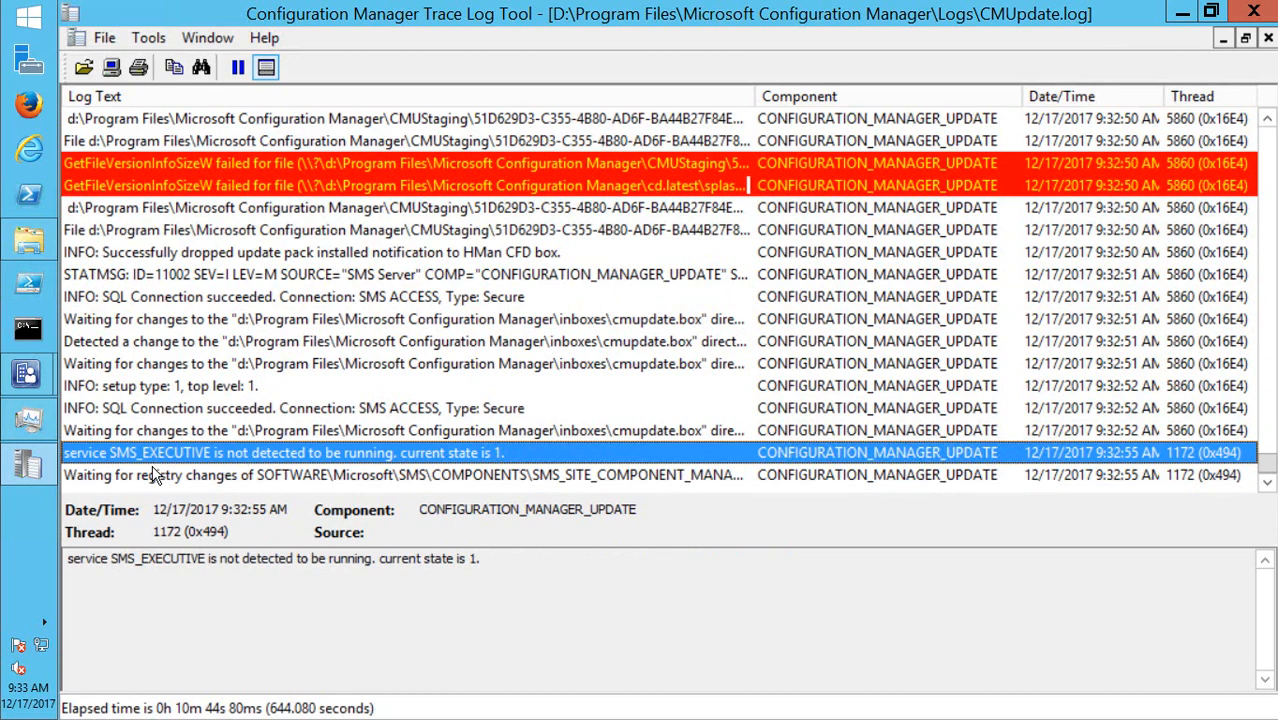
- Return to the Update Pack Installation Status window, refresh it, and check the final tasks of the Installation phase
{"action": "left_click", "coordinate": [30, 377]}
{"action": "left_click", "coordinate": [187, 458]}
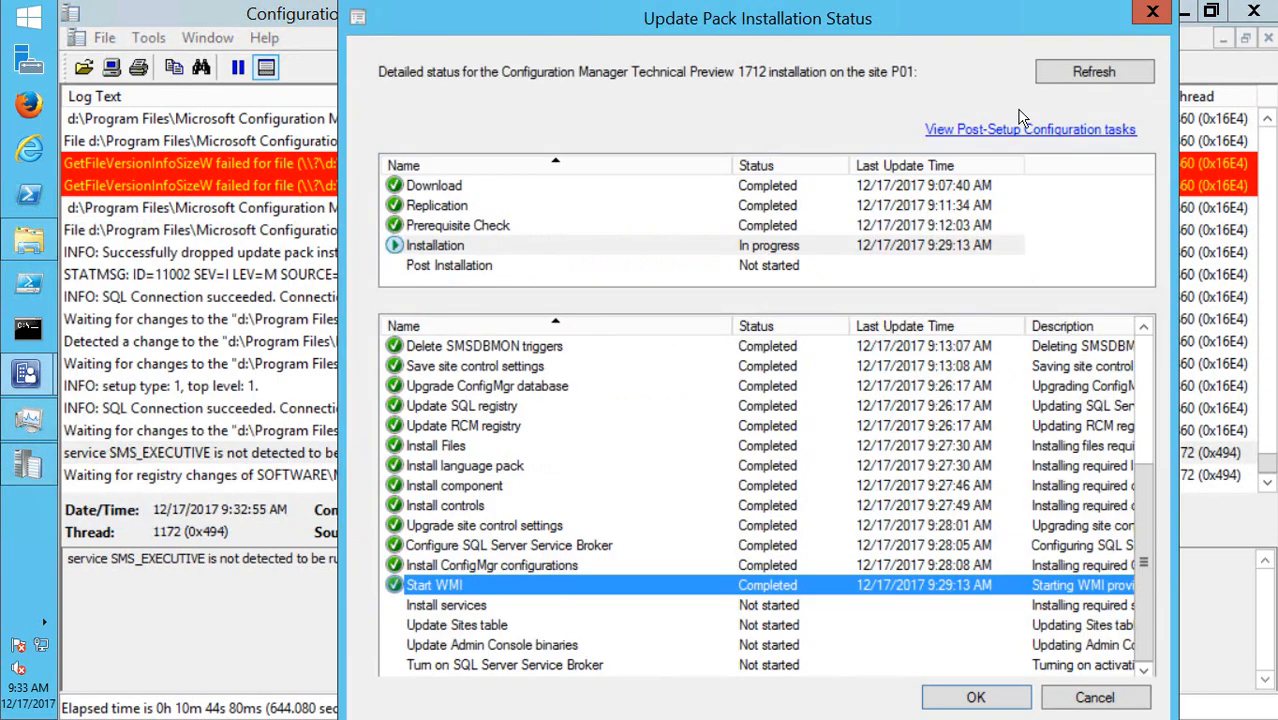
{"action": "left_click", "coordinate": [1066, 66]}
{"action": "scroll", "coordinate": [497, 527], "scroll_direction": "down", "scroll_amount": 3}
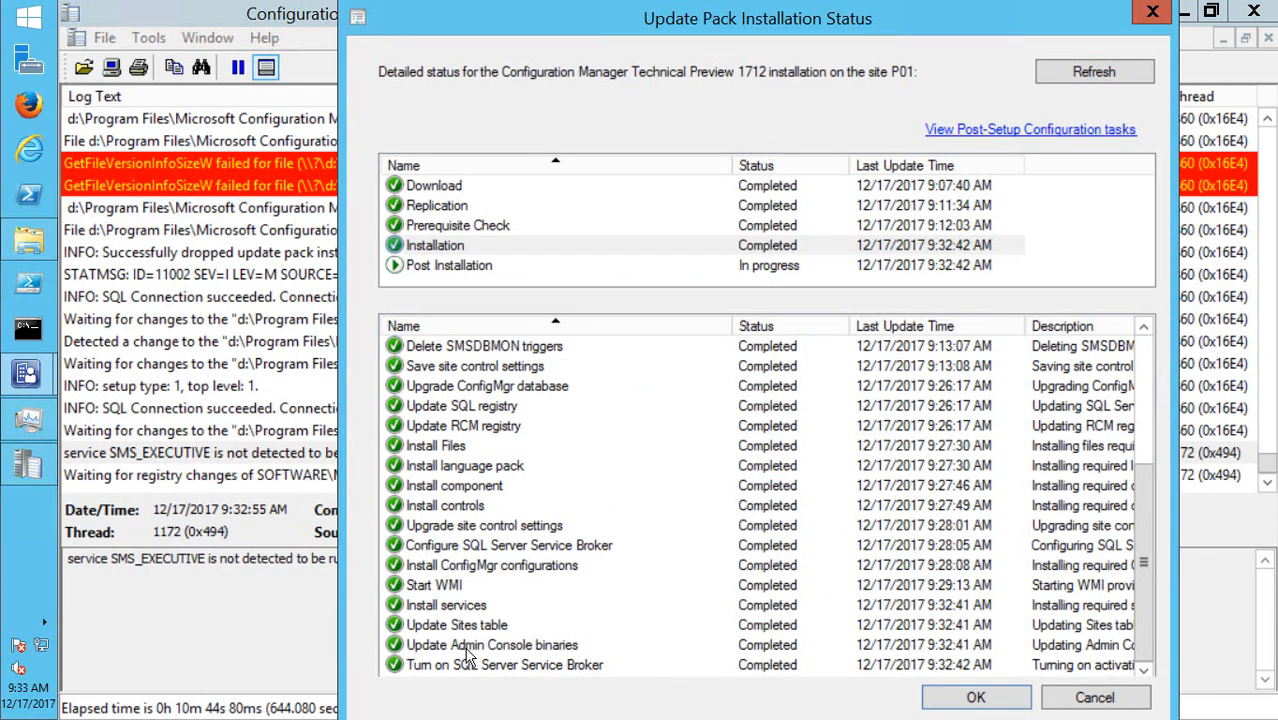
- Check the Turn on SQL Server Service Broker task, then refresh the Post Installation phase and review its Installing SMS_EXECUTIVE service task
{"action": "left_click", "coordinate": [548, 665]}
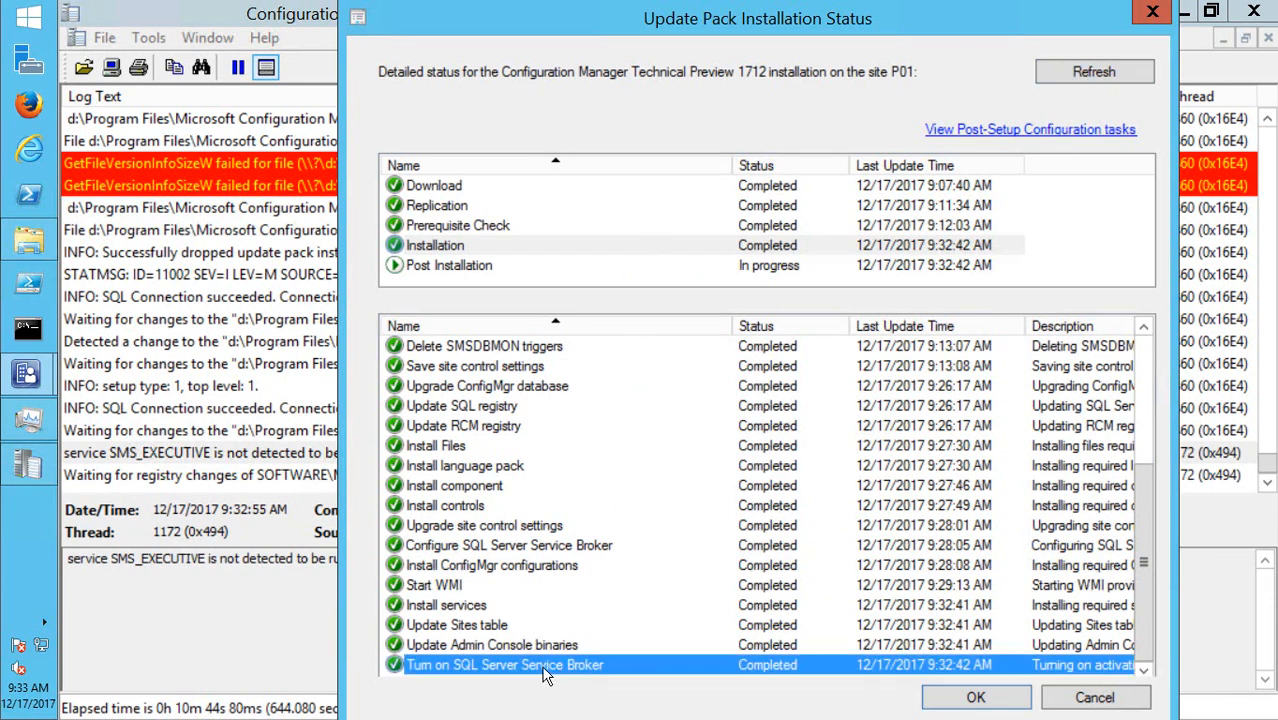
{"action": "left_click", "coordinate": [470, 266]}
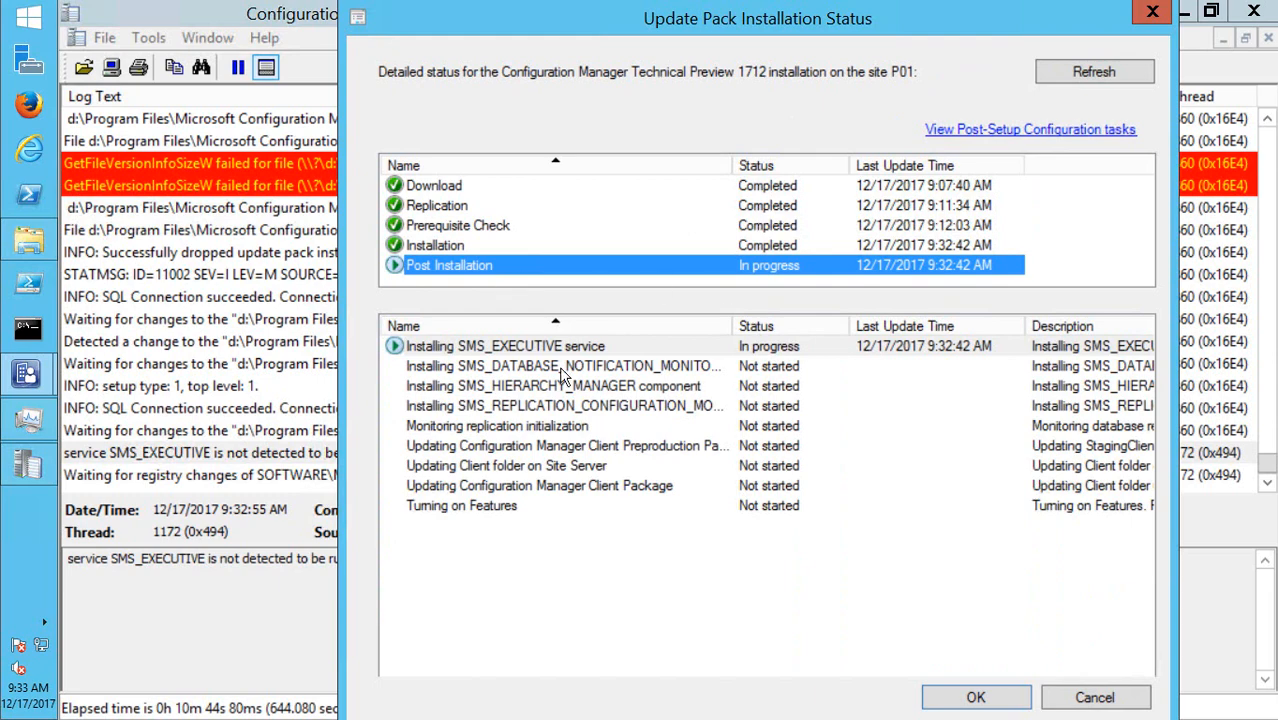
{"action": "left_click", "coordinate": [1071, 69]}
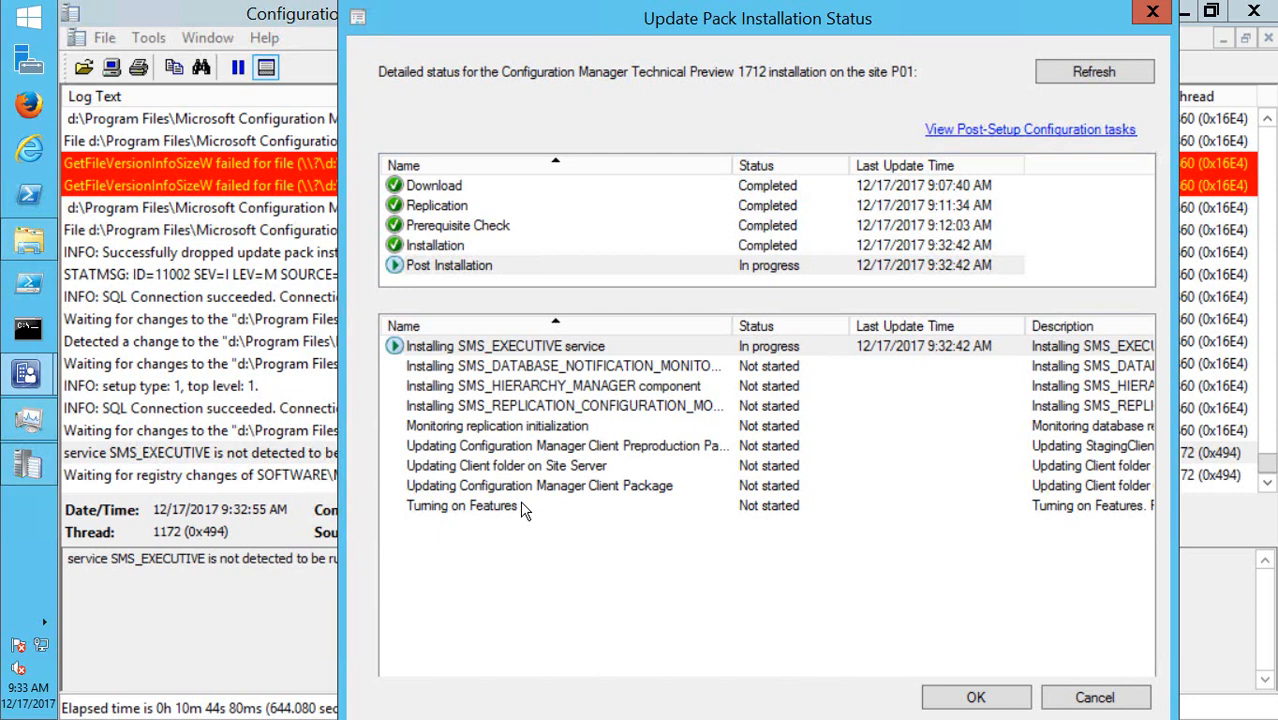
{"action": "left_click", "coordinate": [1113, 68]}
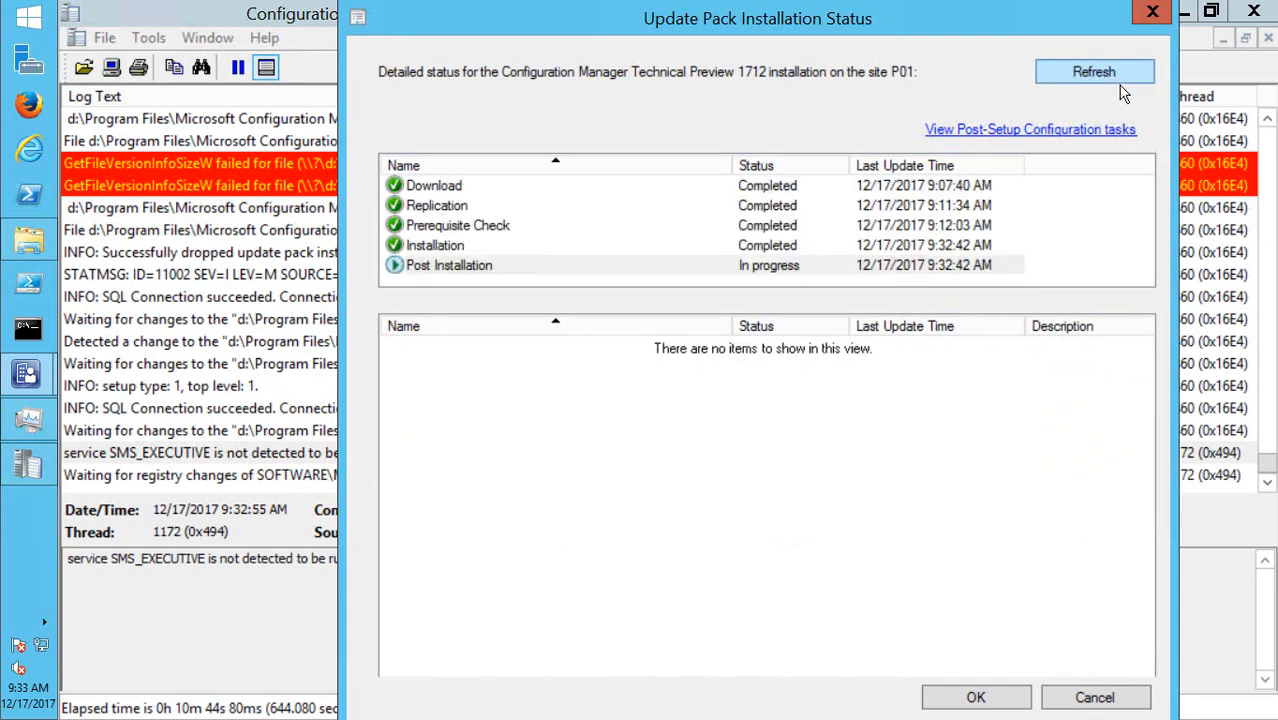
{"action": "left_click", "coordinate": [482, 350]}
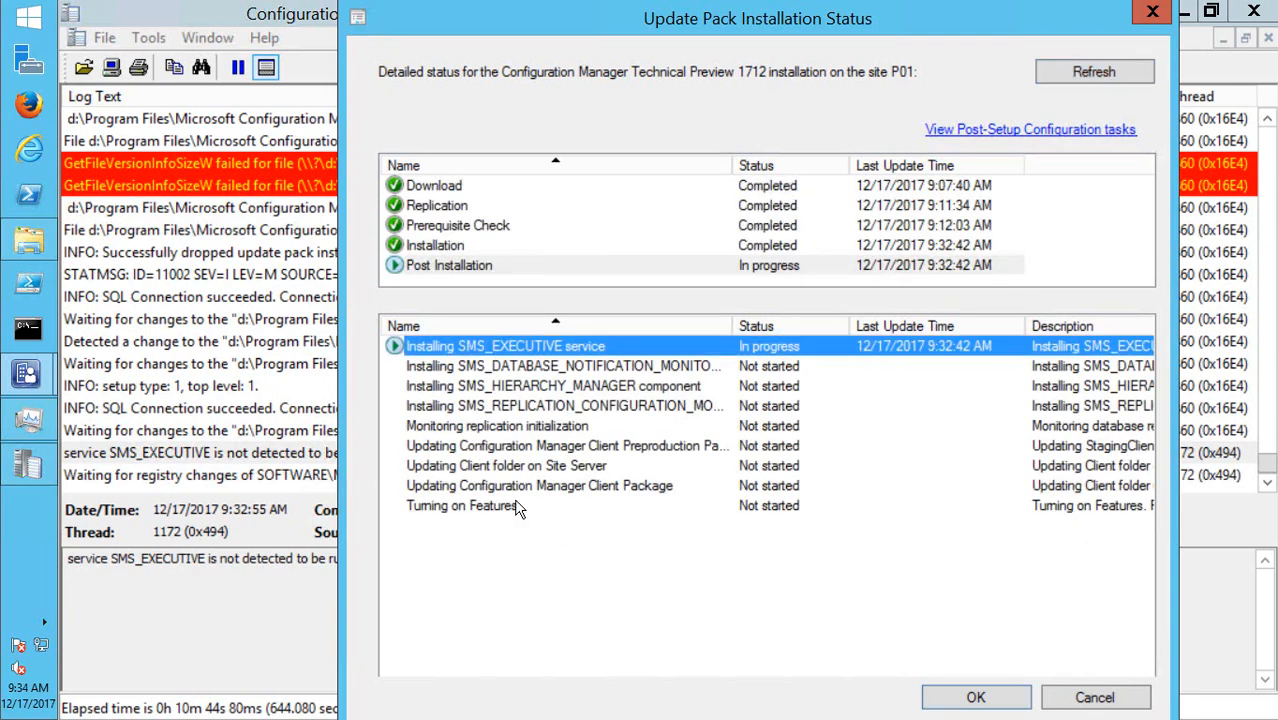
{"action": "left_click", "coordinate": [1099, 76]}
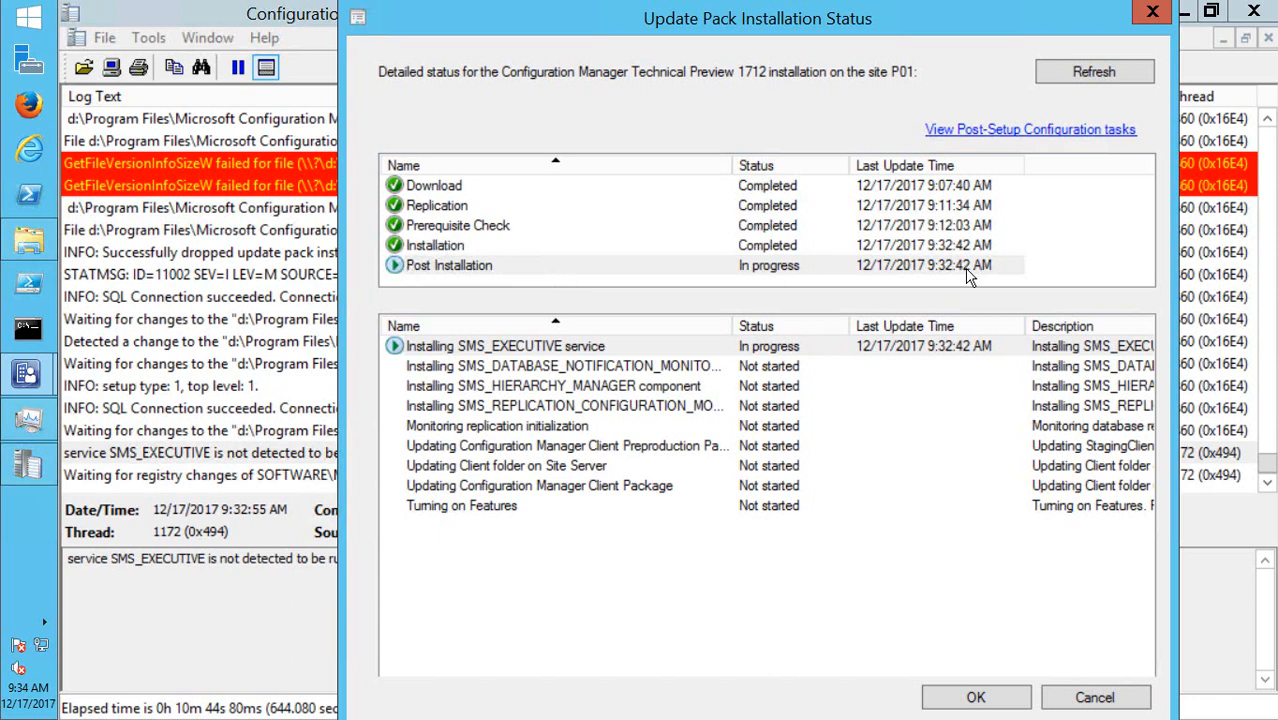
{"action": "left_click", "coordinate": [1096, 68]}
- Switch to the console's Updates and Servicing list, select Configuration Manager Technical Preview 1712, check its state and refresh the list
{"action": "mouse_move", "coordinate": [50, 380]}
{"action": "left_click", "coordinate": [210, 320]}
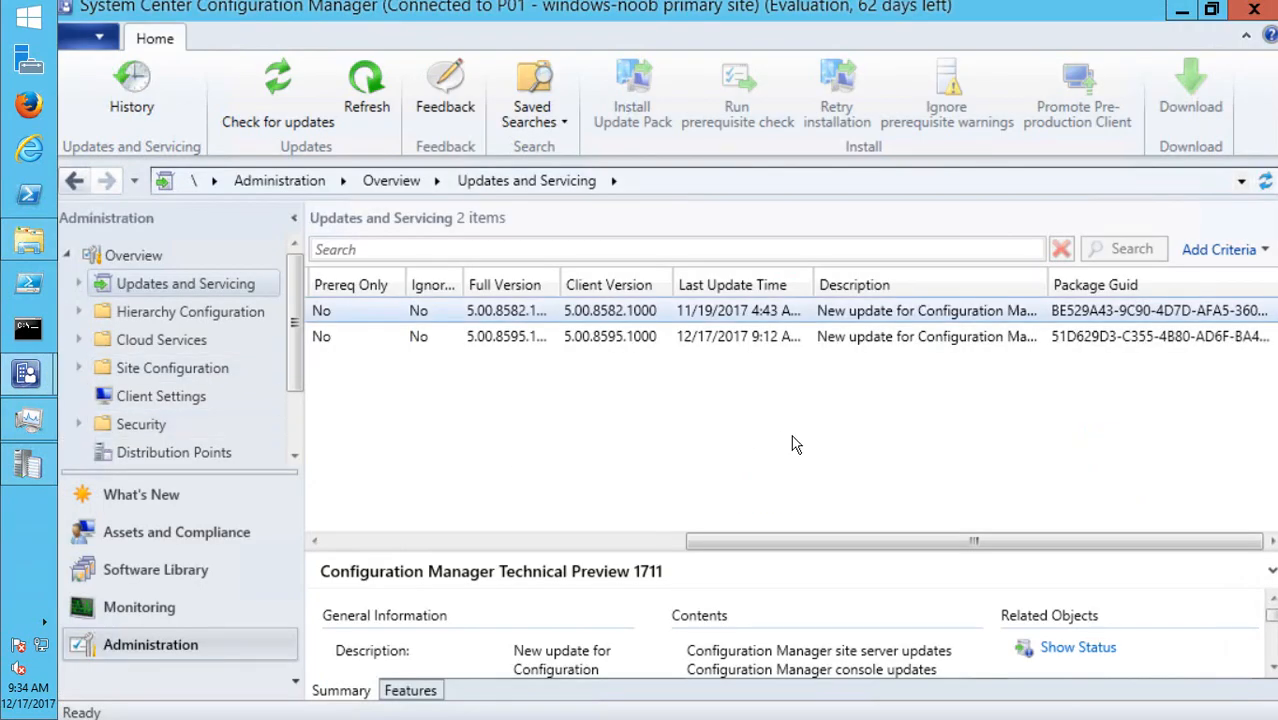
{"action": "left_click_drag", "start_coordinate": [780, 541], "coordinate": [419, 541]}
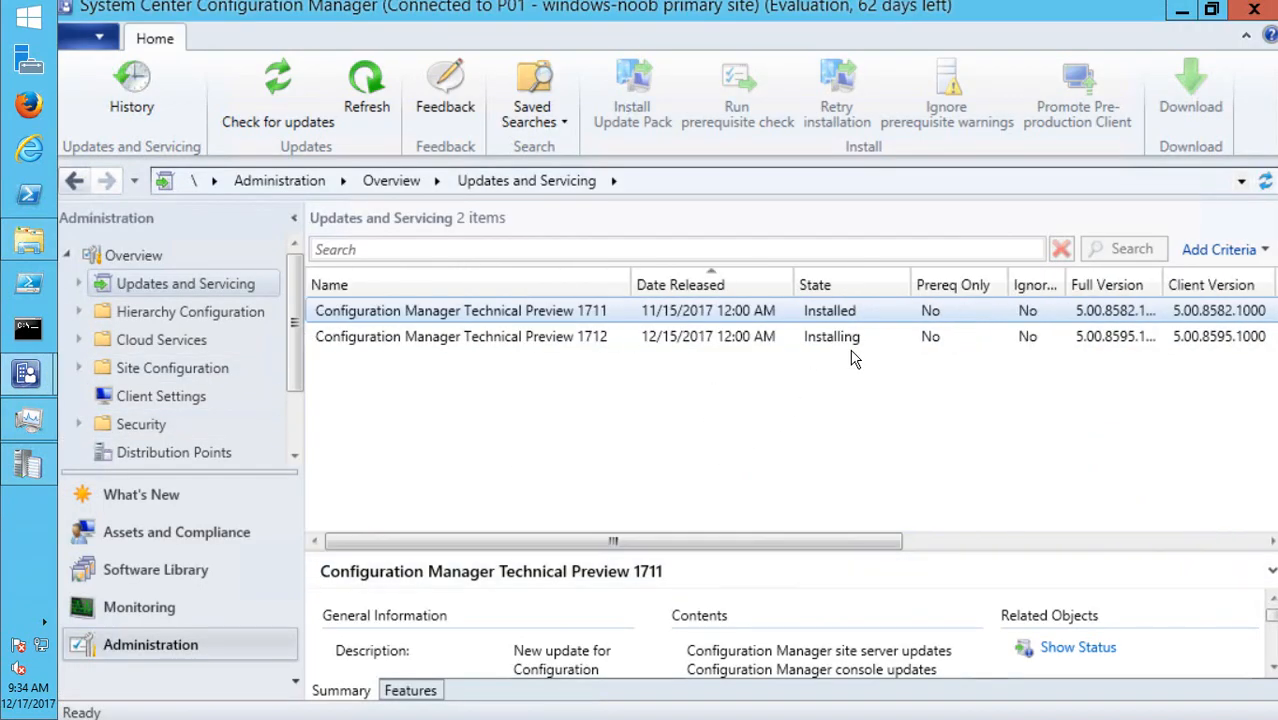
{"action": "left_click", "coordinate": [820, 341]}
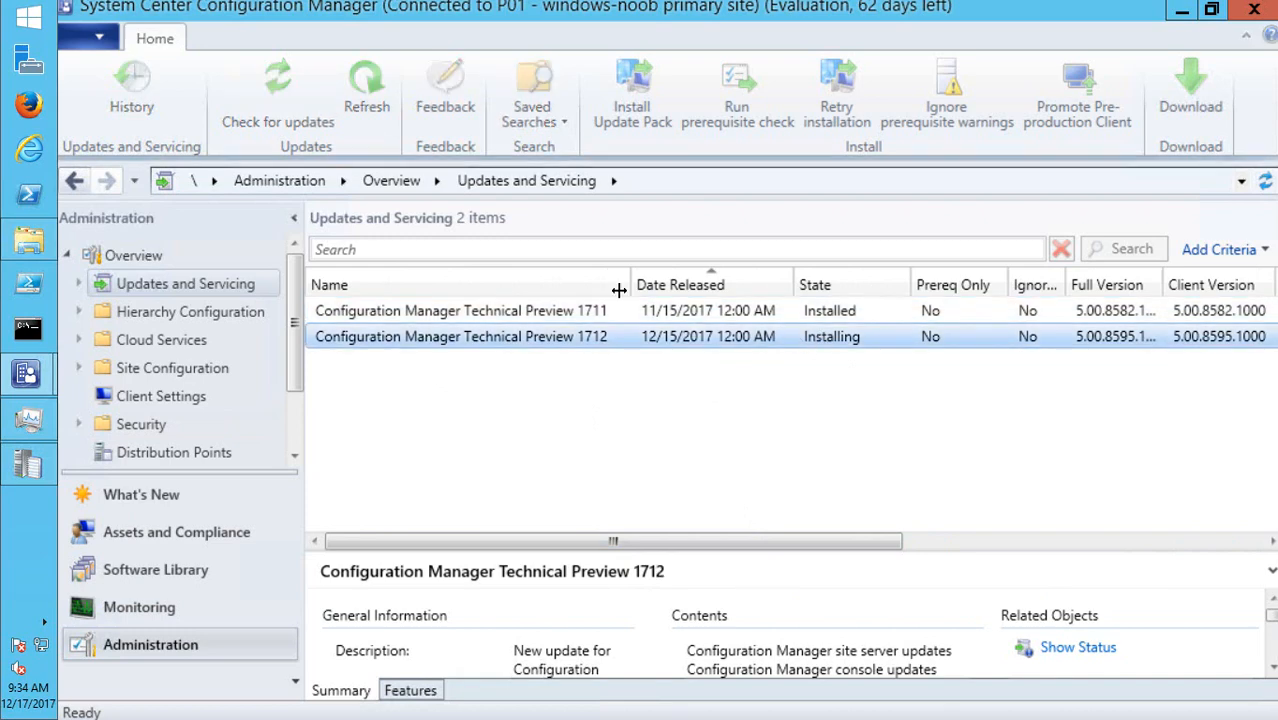
{"action": "left_click", "coordinate": [368, 96]}
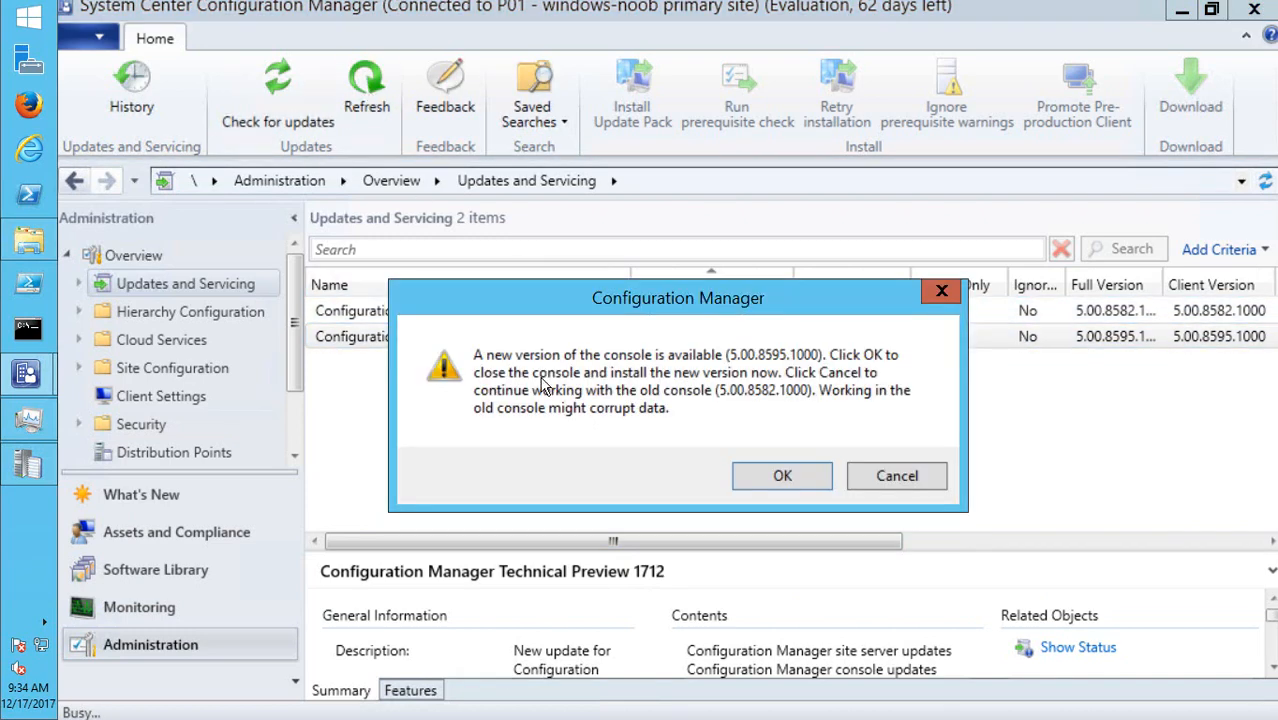
- Agree to close the console and install version 5.00.8595.1000, allowing the Configuration Manager installer to make changes to the computer
{"action": "left_click_drag", "start_coordinate": [702, 293], "coordinate": [551, 372]}
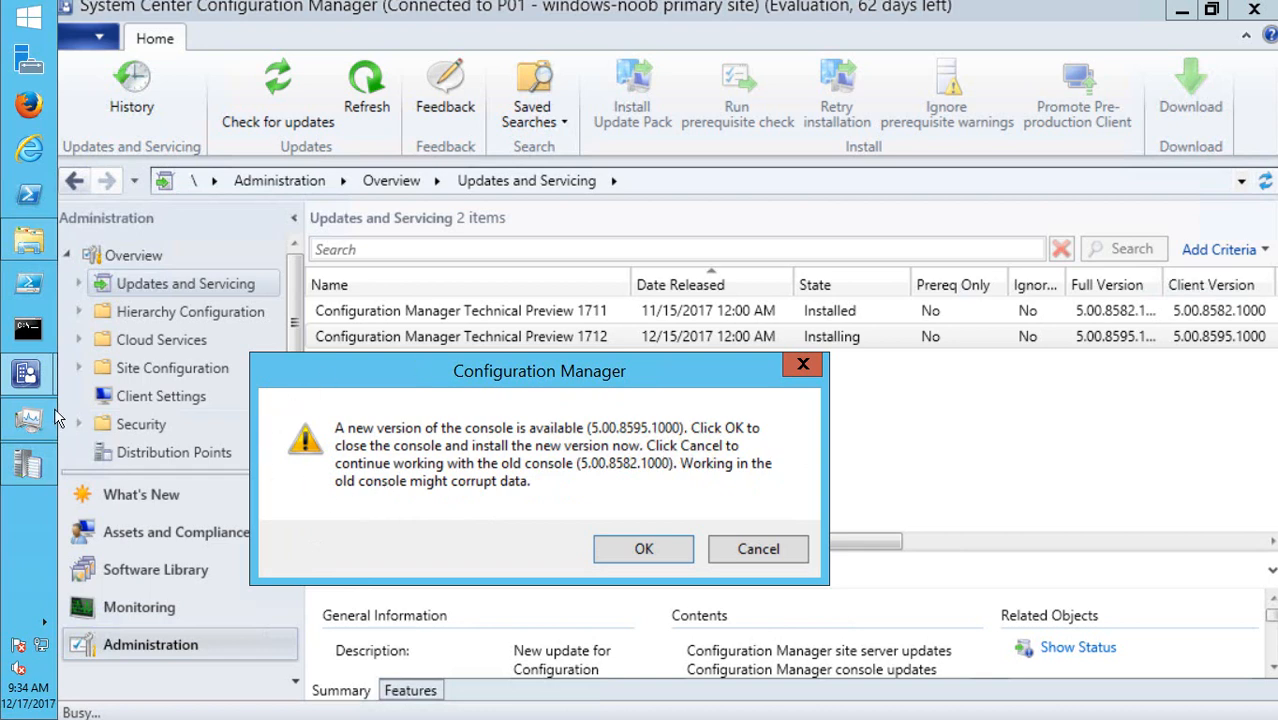
{"action": "mouse_move", "coordinate": [14, 385]}
{"action": "left_click", "coordinate": [152, 460]}
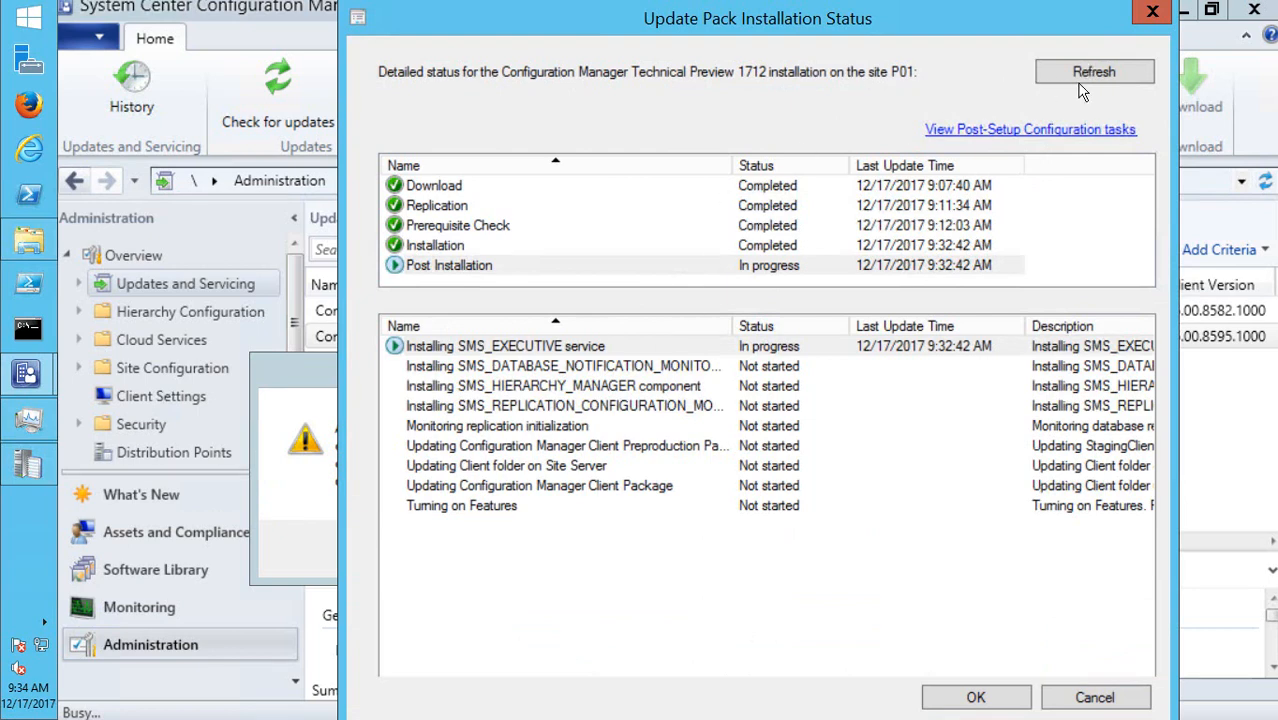
{"action": "left_click", "coordinate": [270, 395]}
{"action": "left_click", "coordinate": [643, 551]}
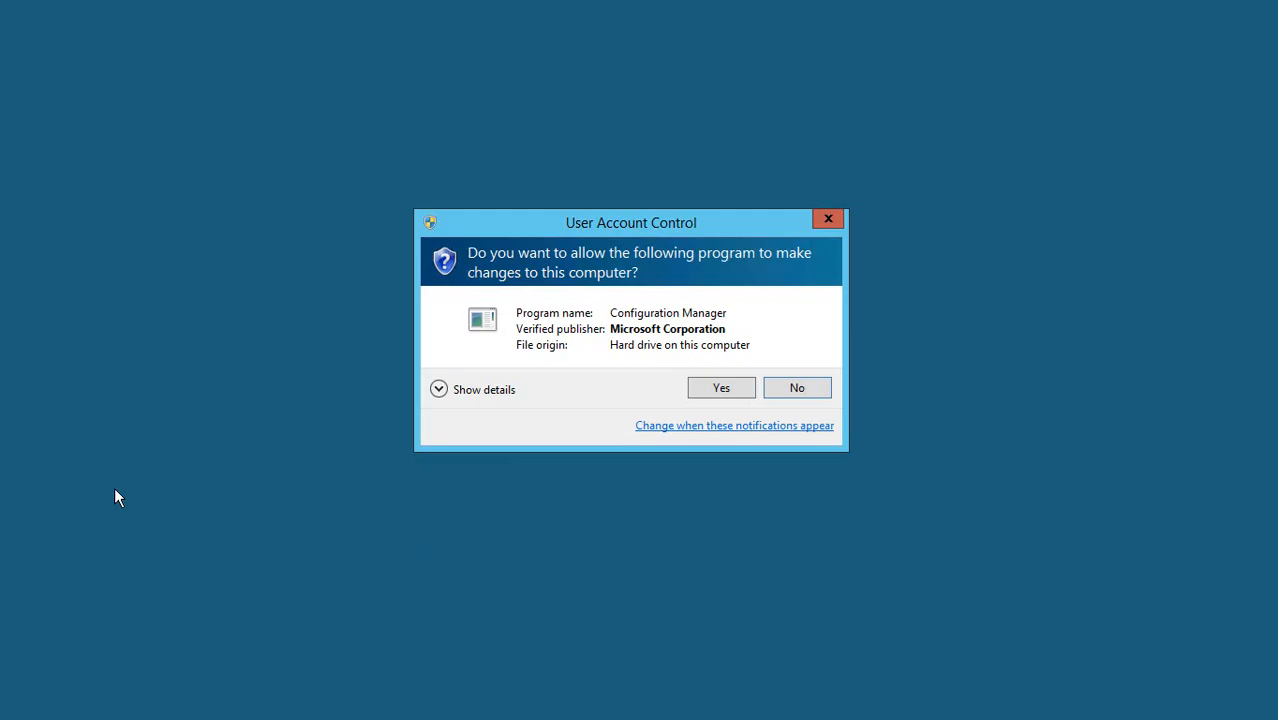
{"action": "left_click", "coordinate": [722, 388]}
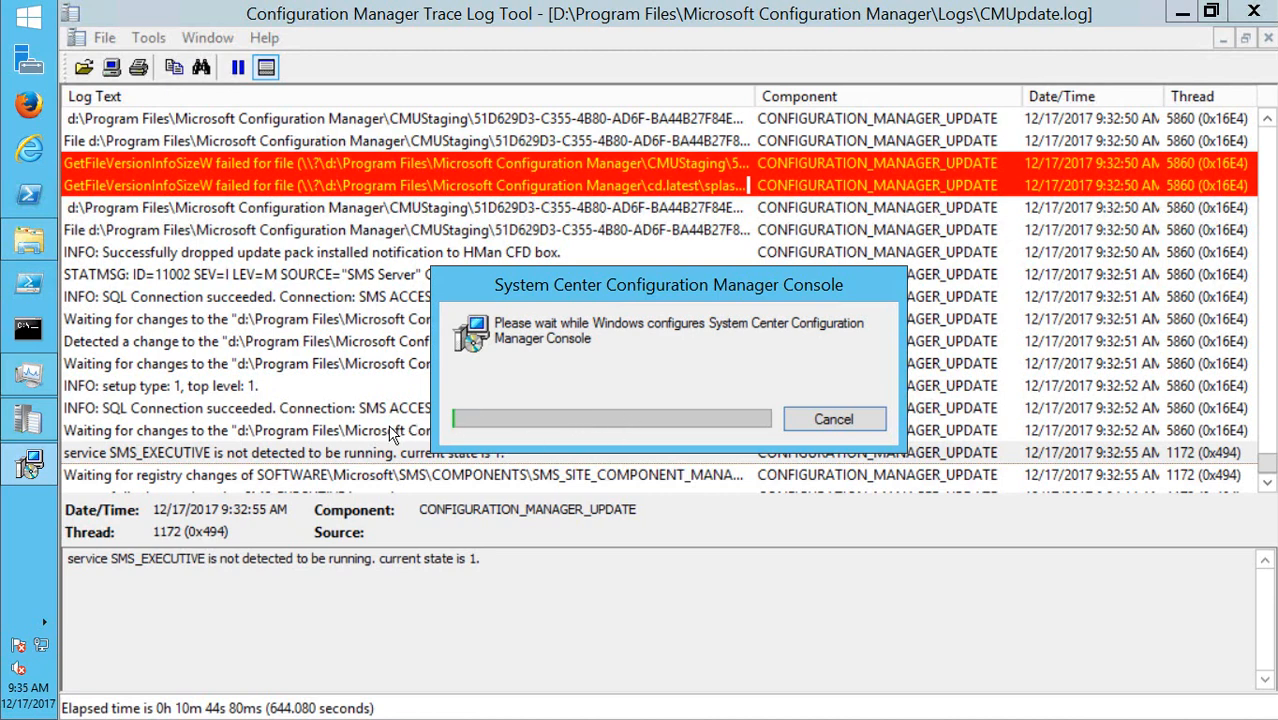
- Inspect the SMS_DATABASE_NOTIFICATION_MONITOR errors and the newest registry entry in CMUpdate.log
{"action": "left_click", "coordinate": [565, 430]}
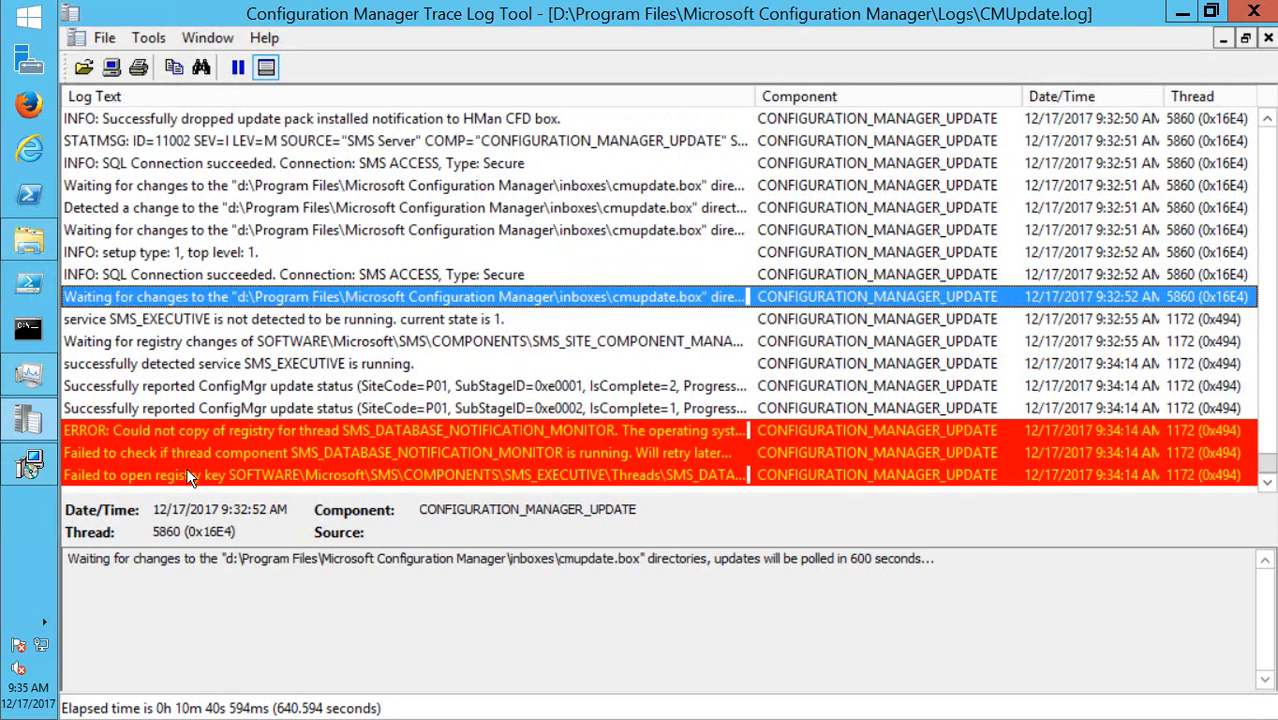
{"action": "left_click", "coordinate": [311, 433]}
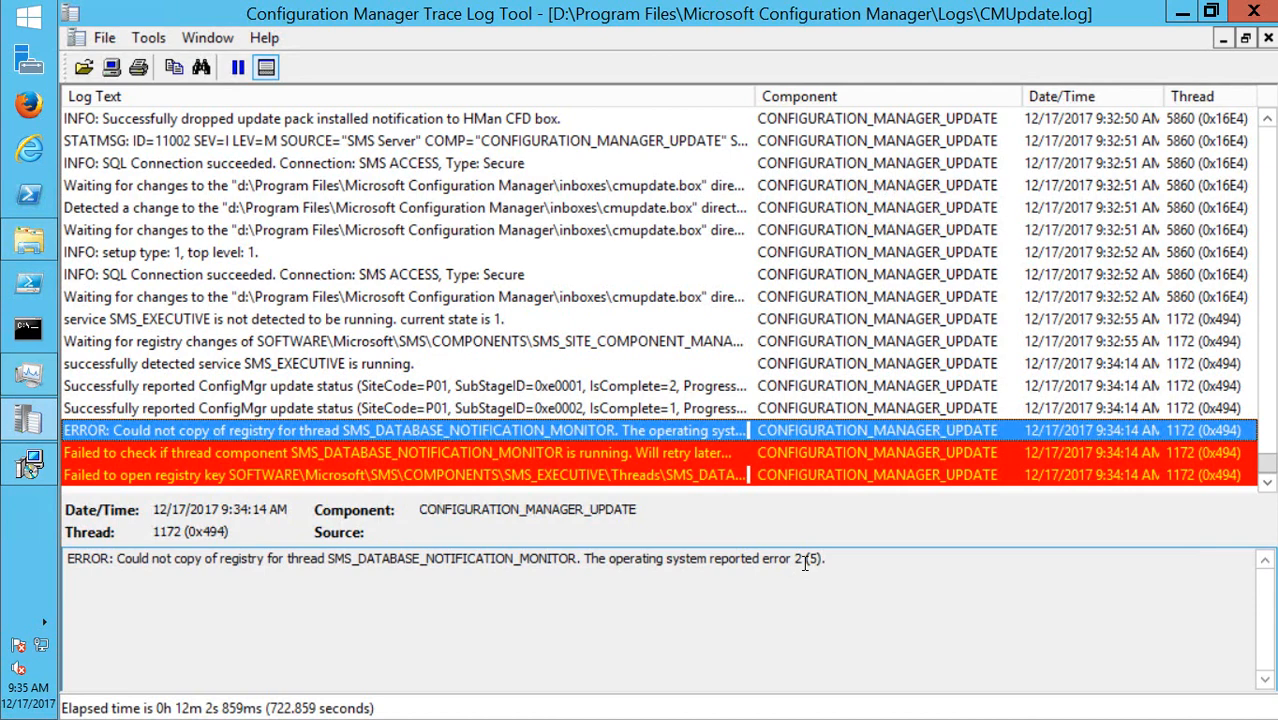
{"action": "left_click", "coordinate": [330, 452]}
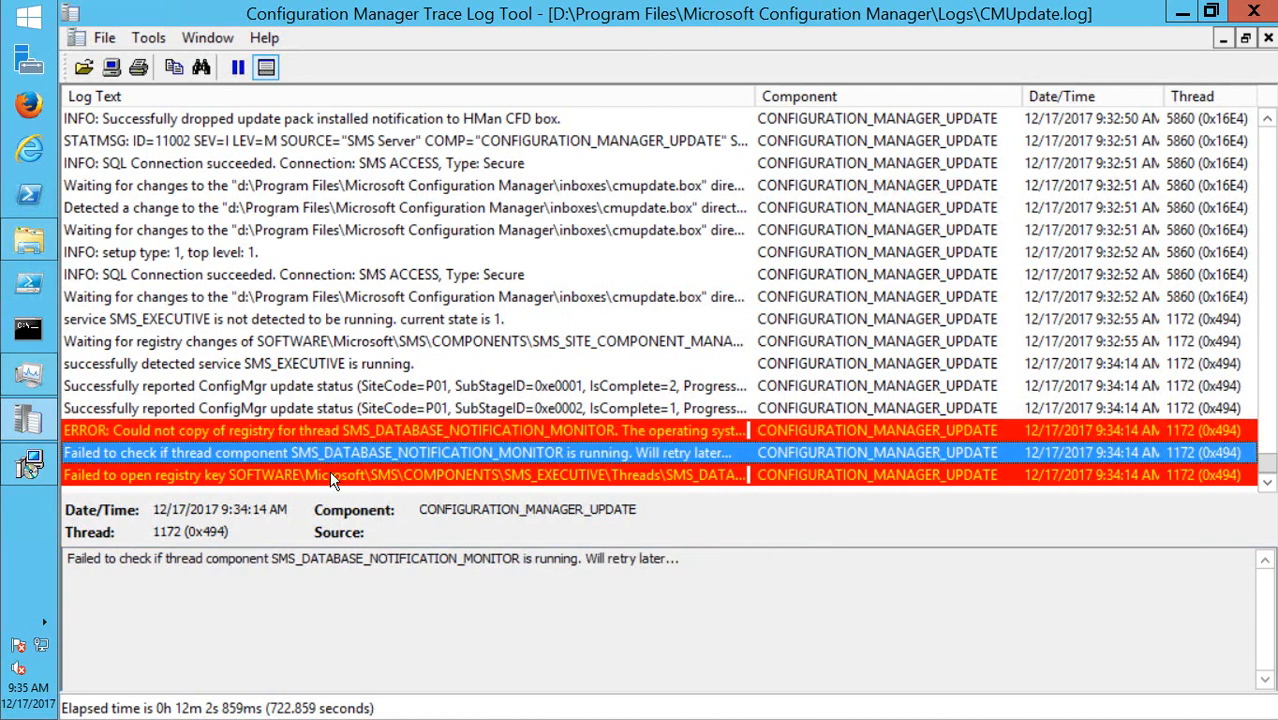
{"action": "left_click", "coordinate": [313, 472]}
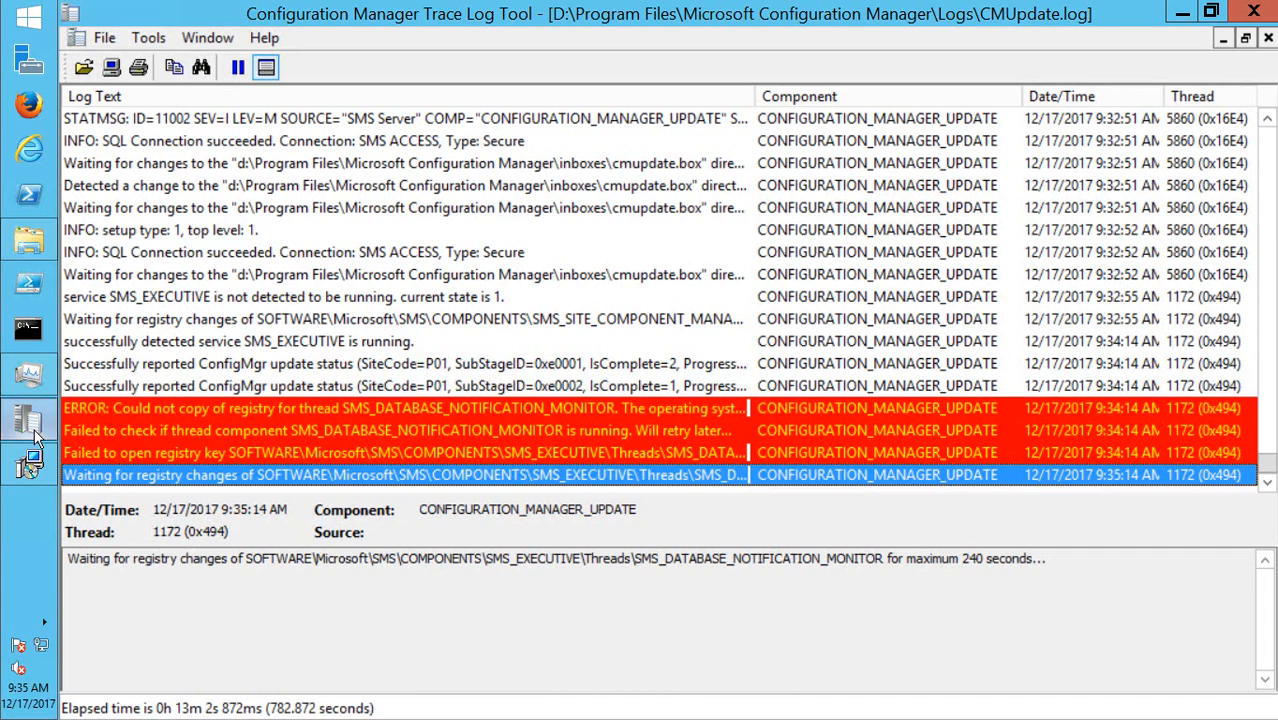
- Check the console installation's progress, then review the CMUpdate.log status entry and those preceding the SMS_DATABASE_NOTIFICATION_MONITOR errors
{"action": "left_click", "coordinate": [32, 463]}
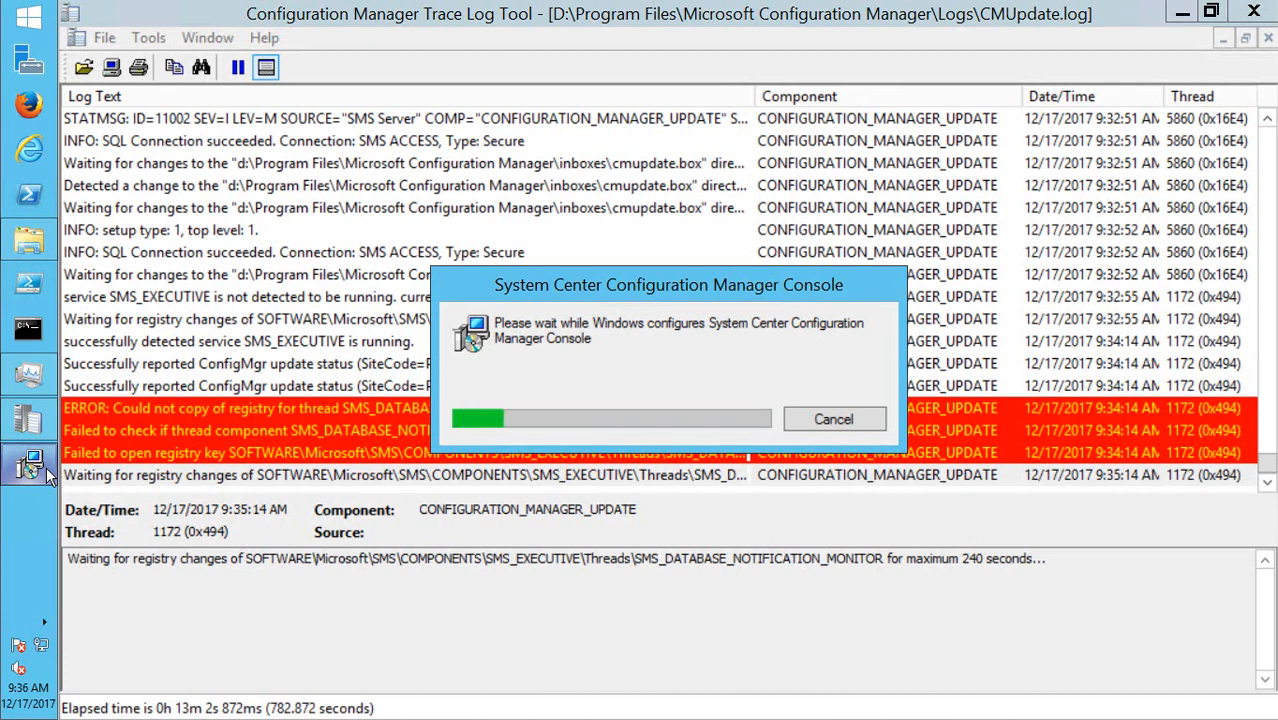
{"action": "left_click", "coordinate": [115, 387]}
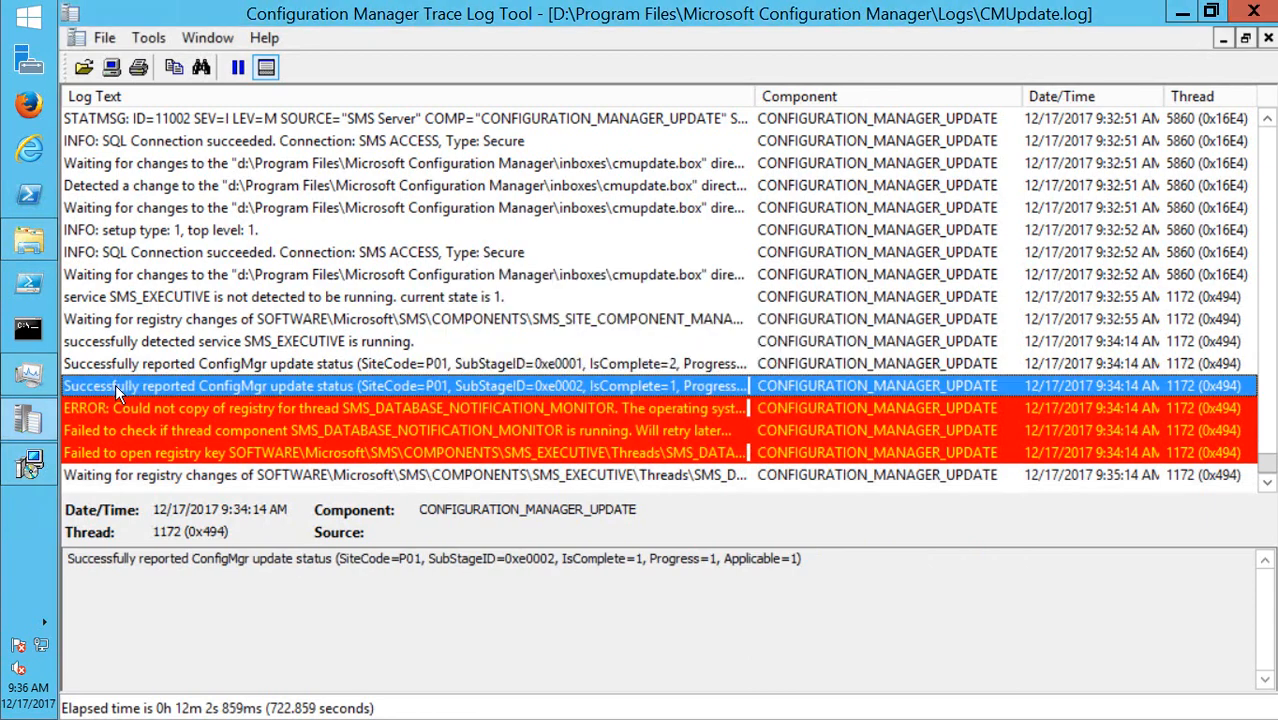
{"action": "scroll", "coordinate": [187, 396], "scroll_direction": "up", "scroll_amount": 2}
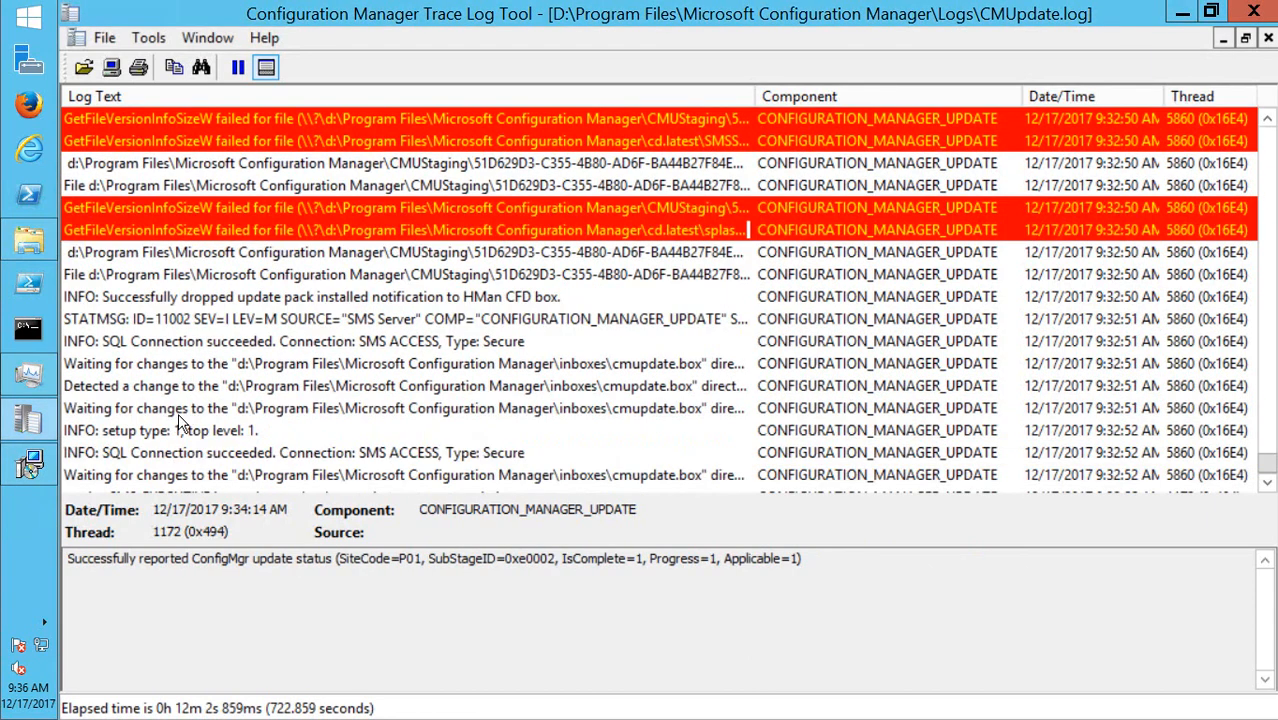
{"action": "scroll", "coordinate": [177, 425], "scroll_direction": "down", "scroll_amount": 2}
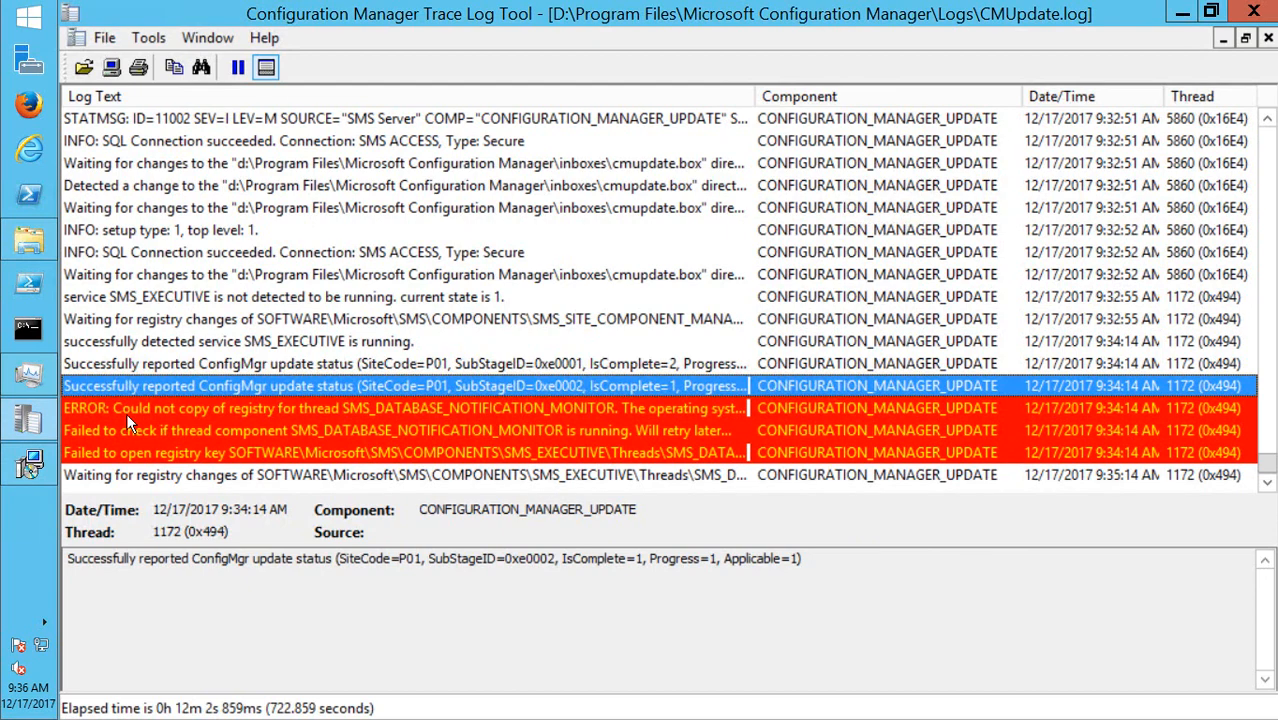
- Switch to the upgraded Configuration Manager console, narrow its navigation pane and read the What's New in 1712 overview
{"action": "left_click", "coordinate": [29, 467]}
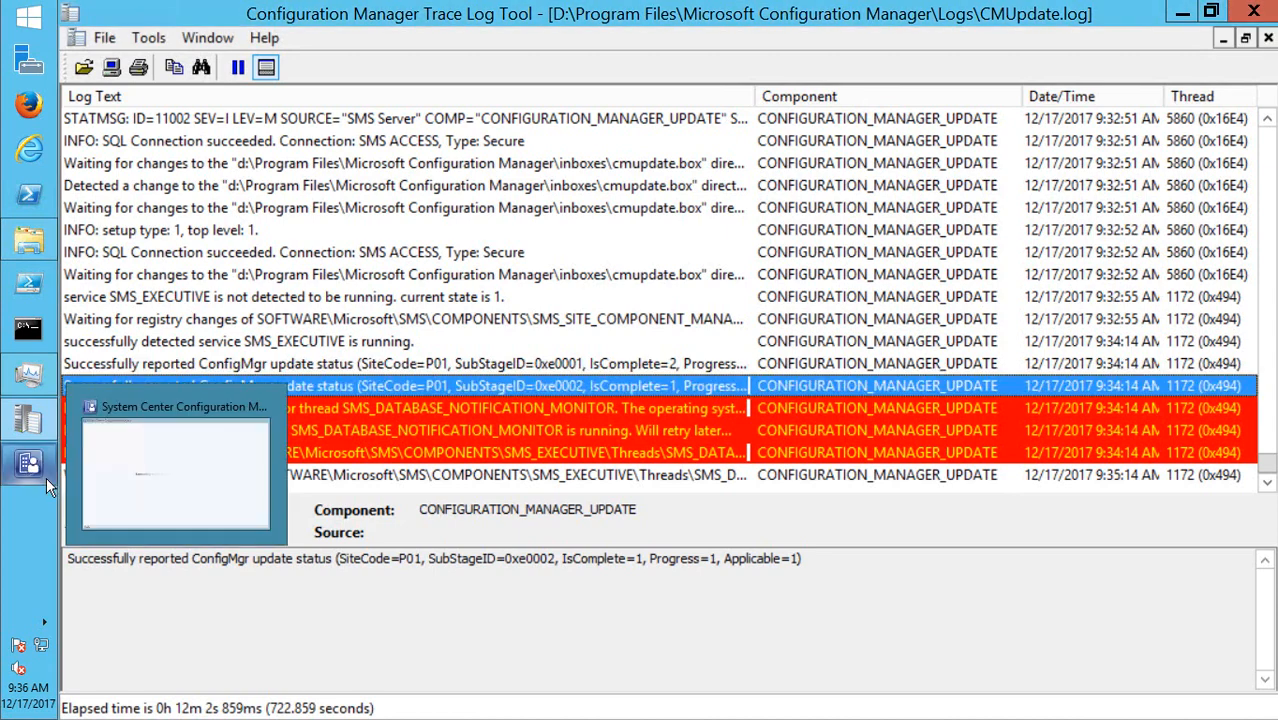
{"action": "left_click", "coordinate": [25, 468]}
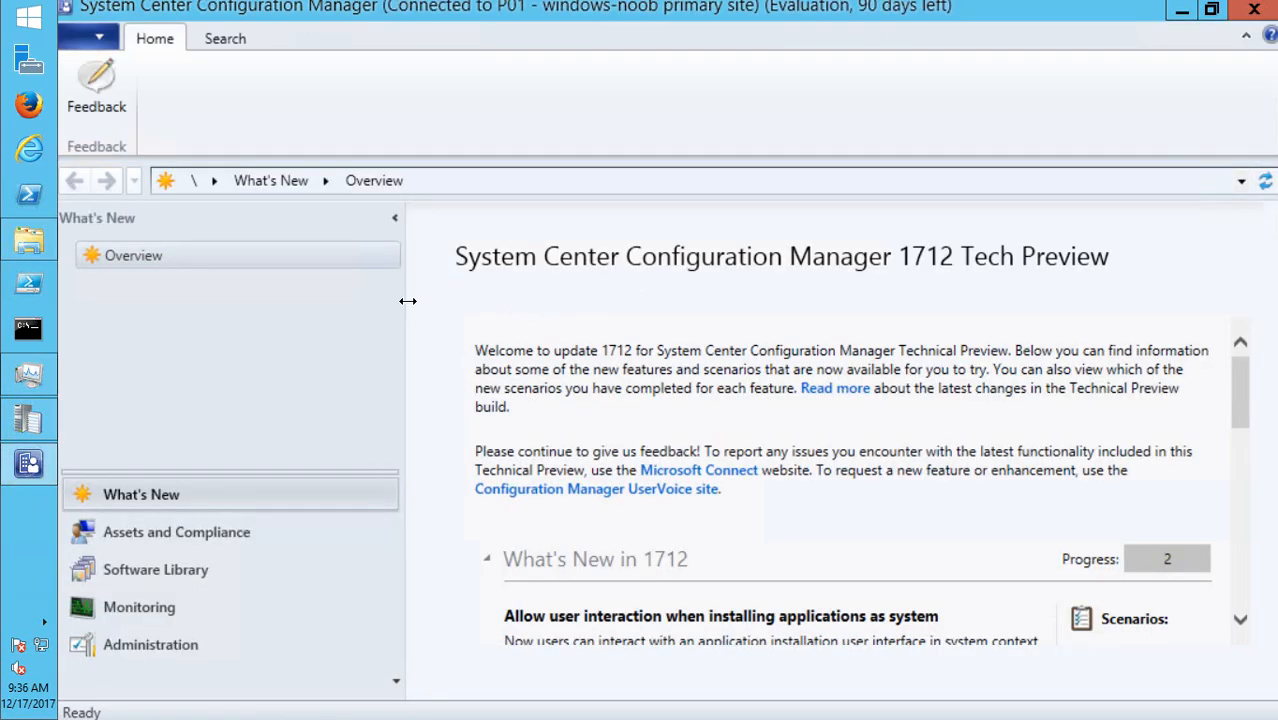
{"action": "left_click_drag", "start_coordinate": [402, 308], "coordinate": [330, 310]}
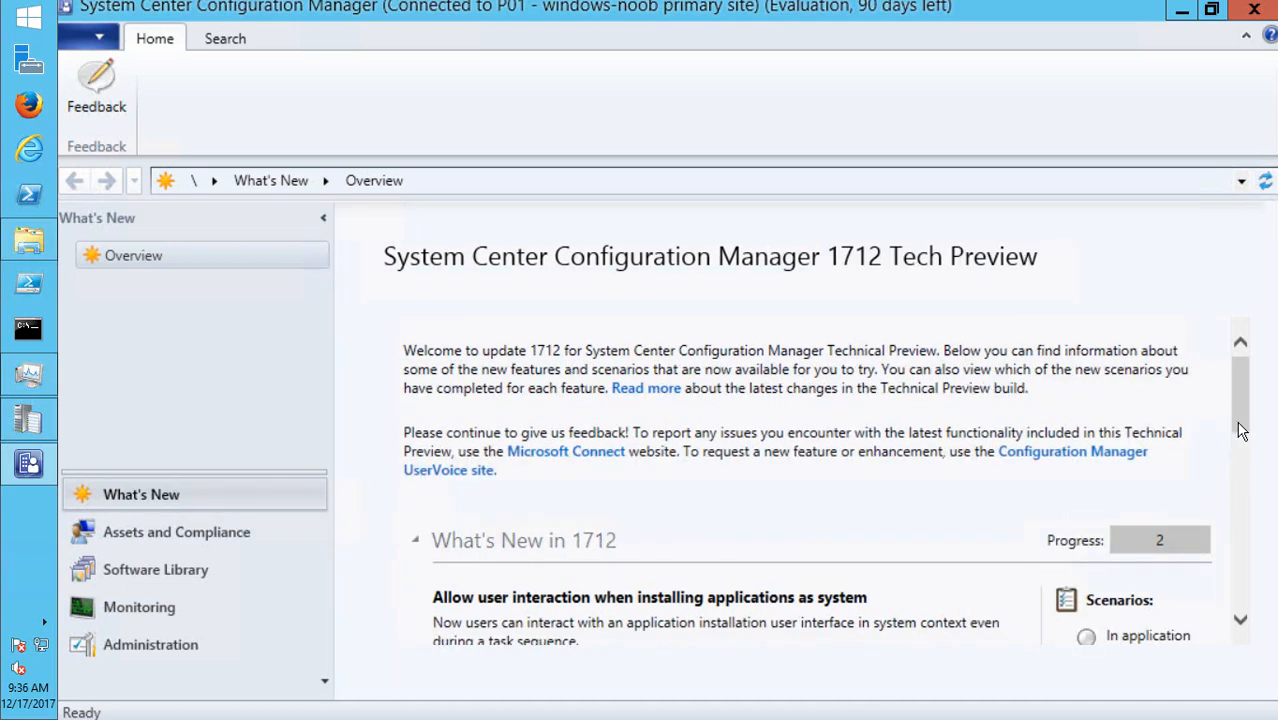
{"action": "left_click_drag", "start_coordinate": [1245, 425], "coordinate": [1245, 480]}
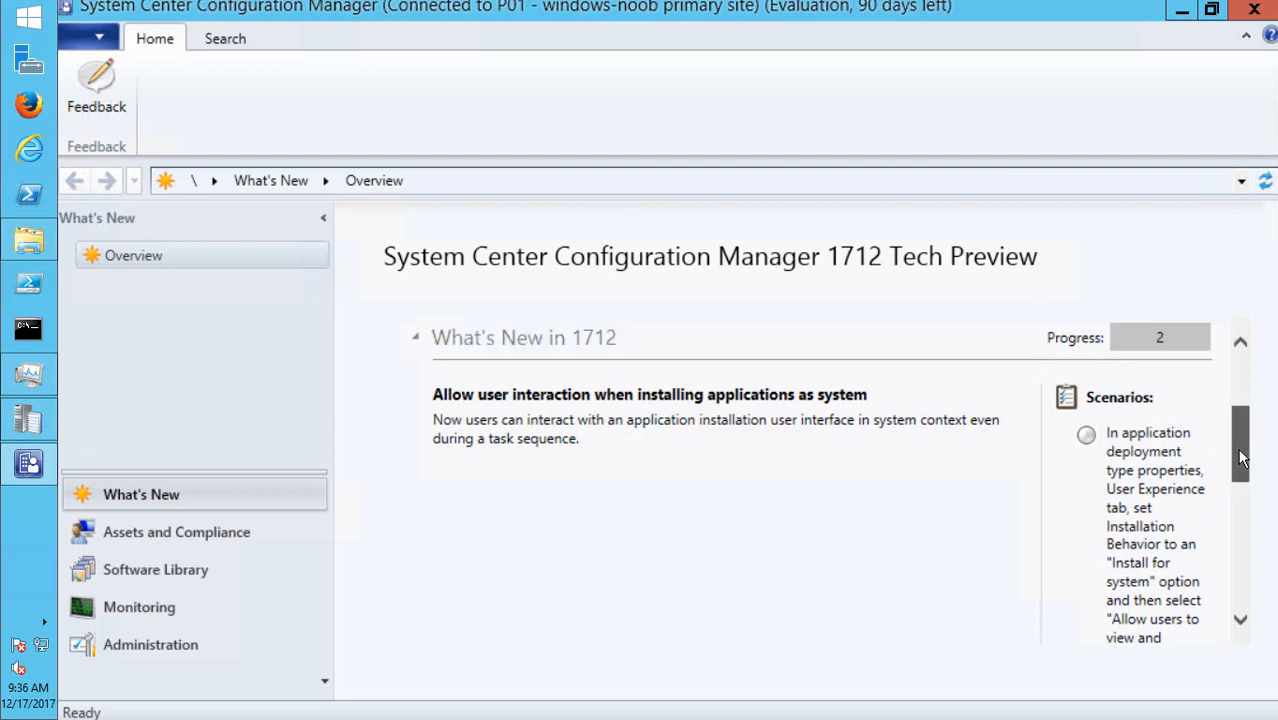
{"action": "left_click_drag", "start_coordinate": [1237, 448], "coordinate": [1257, 403]}
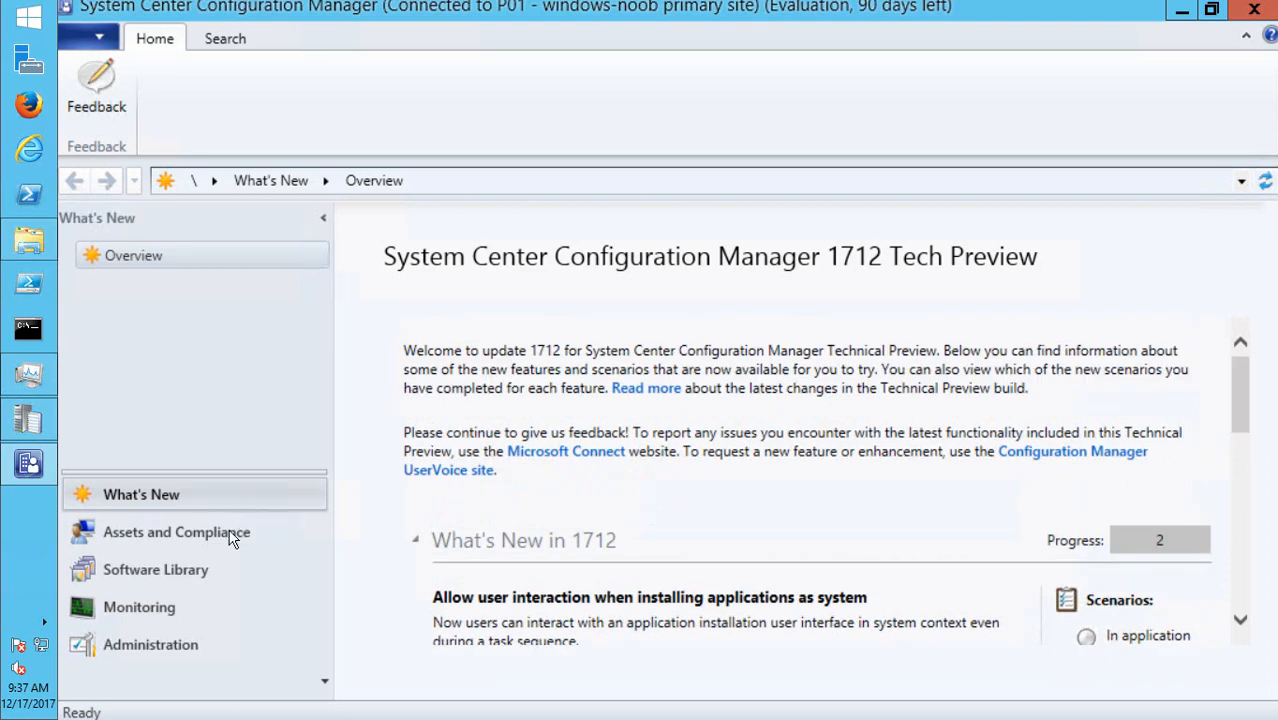
- Add the Last Logged on User column to the Devices list in Assets and Compliance, then return to the What's New overview
{"action": "left_click", "coordinate": [232, 538]}
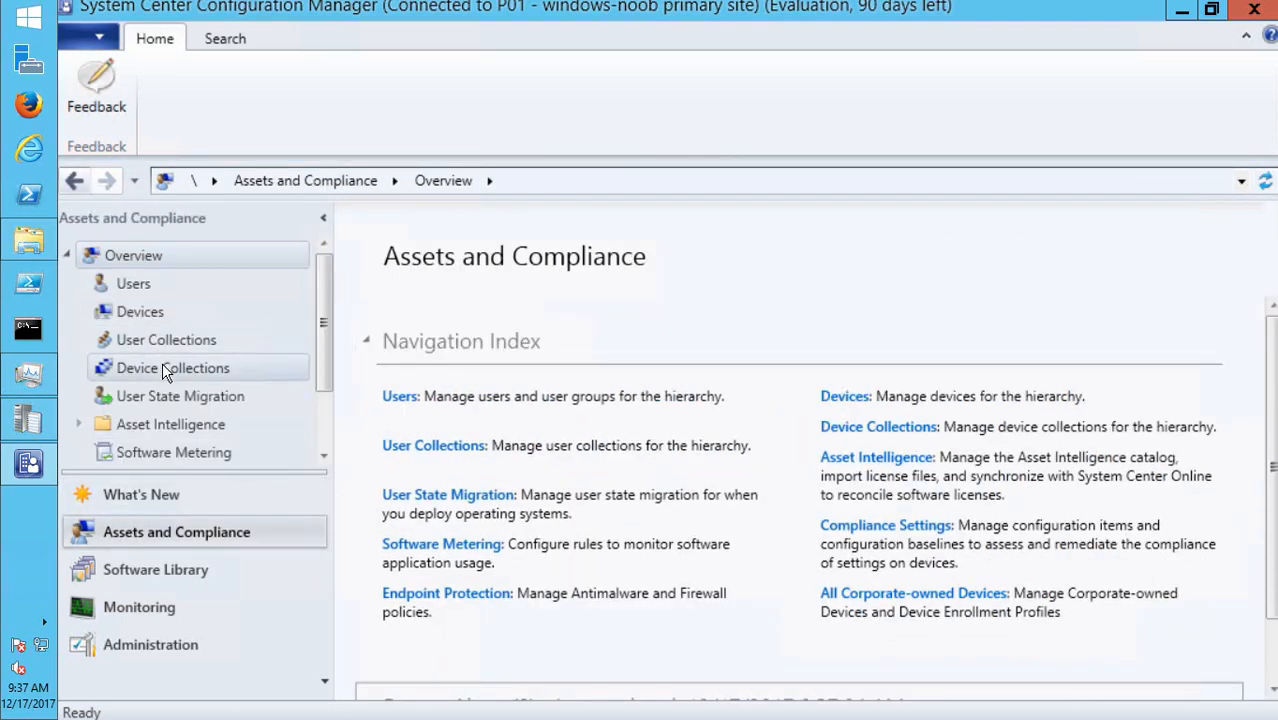
{"action": "left_click", "coordinate": [166, 370]}
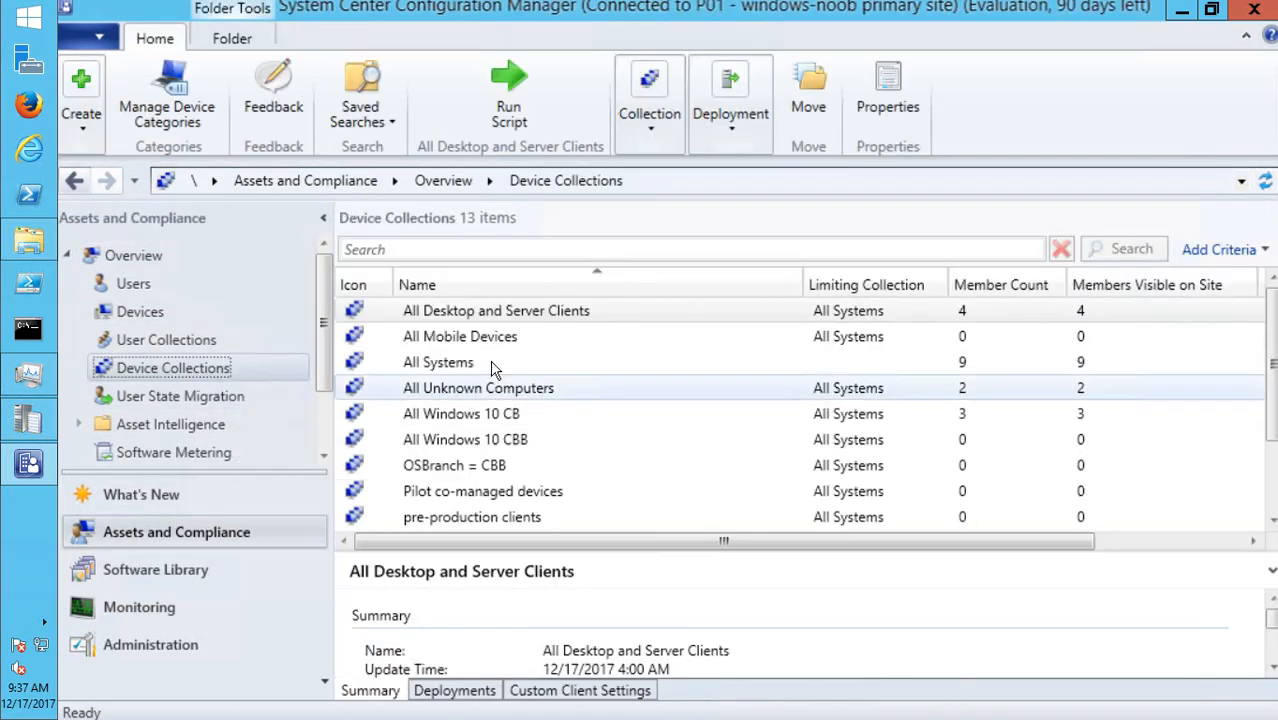
{"action": "left_click", "coordinate": [130, 309]}
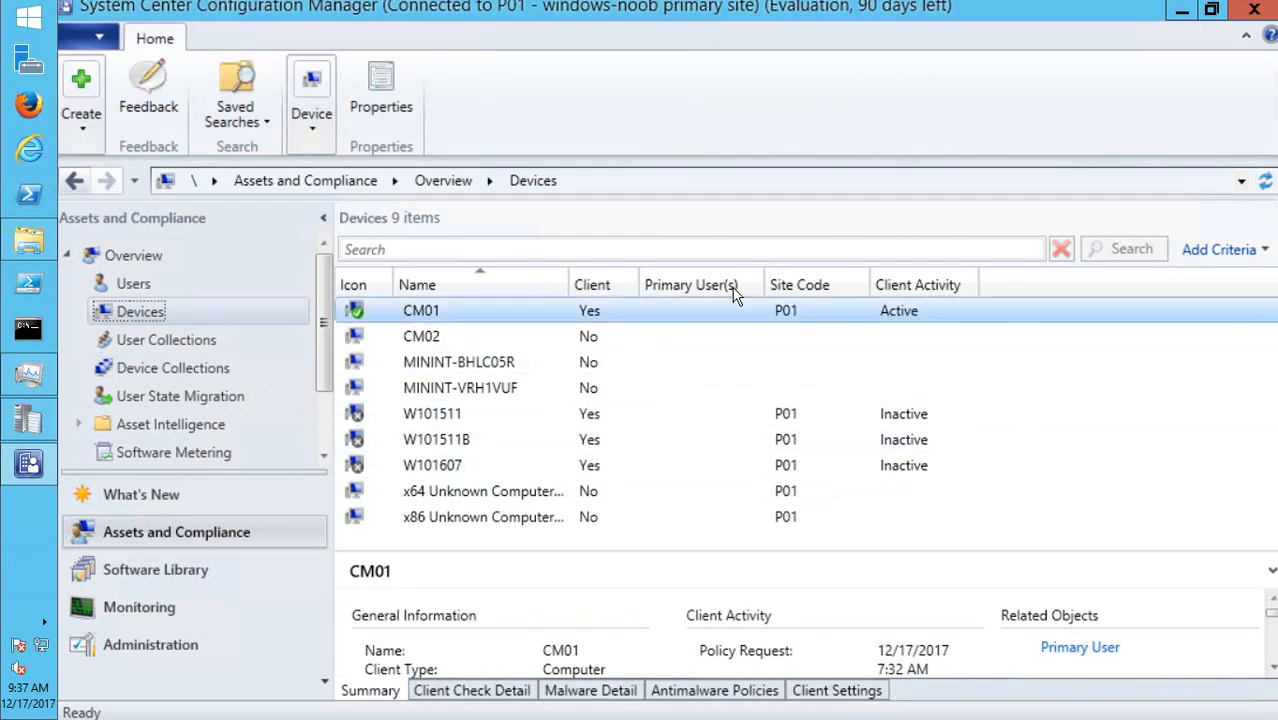
{"action": "right_click", "coordinate": [1030, 288]}
{"action": "scroll", "coordinate": [860, 500], "scroll_direction": "down", "scroll_amount": 3}
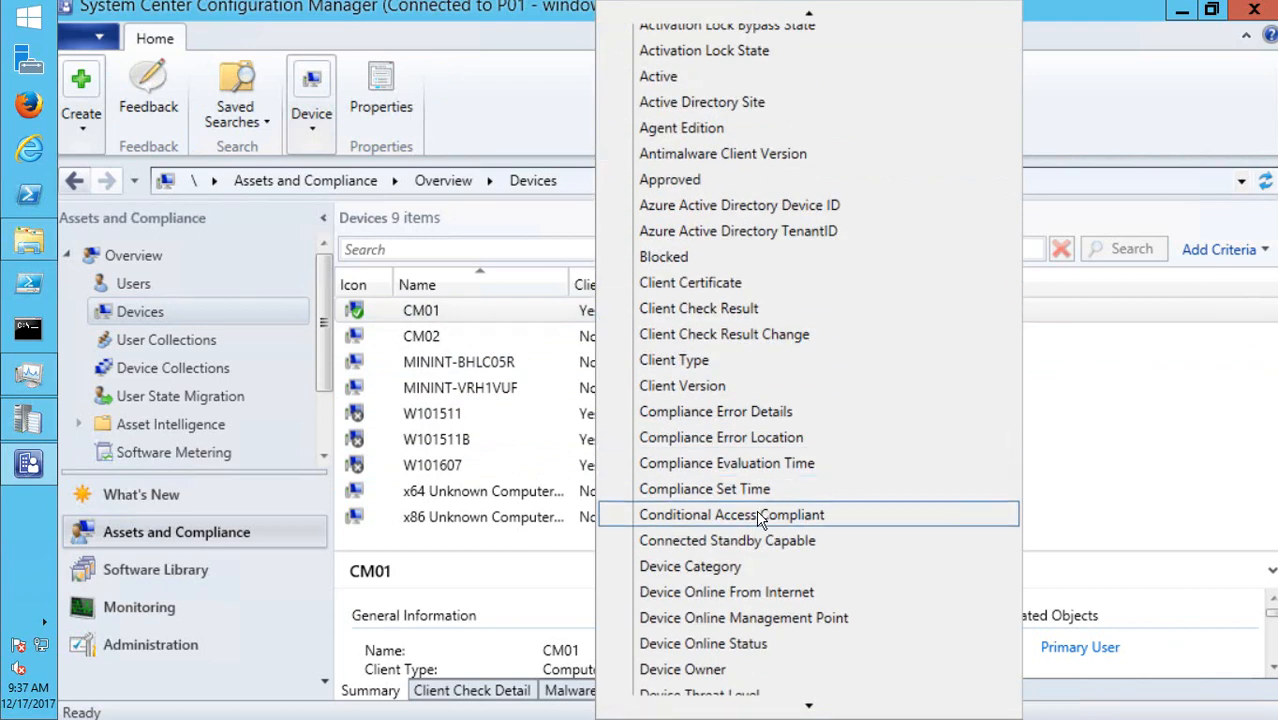
{"action": "scroll", "coordinate": [760, 518], "scroll_direction": "down", "scroll_amount": 11}
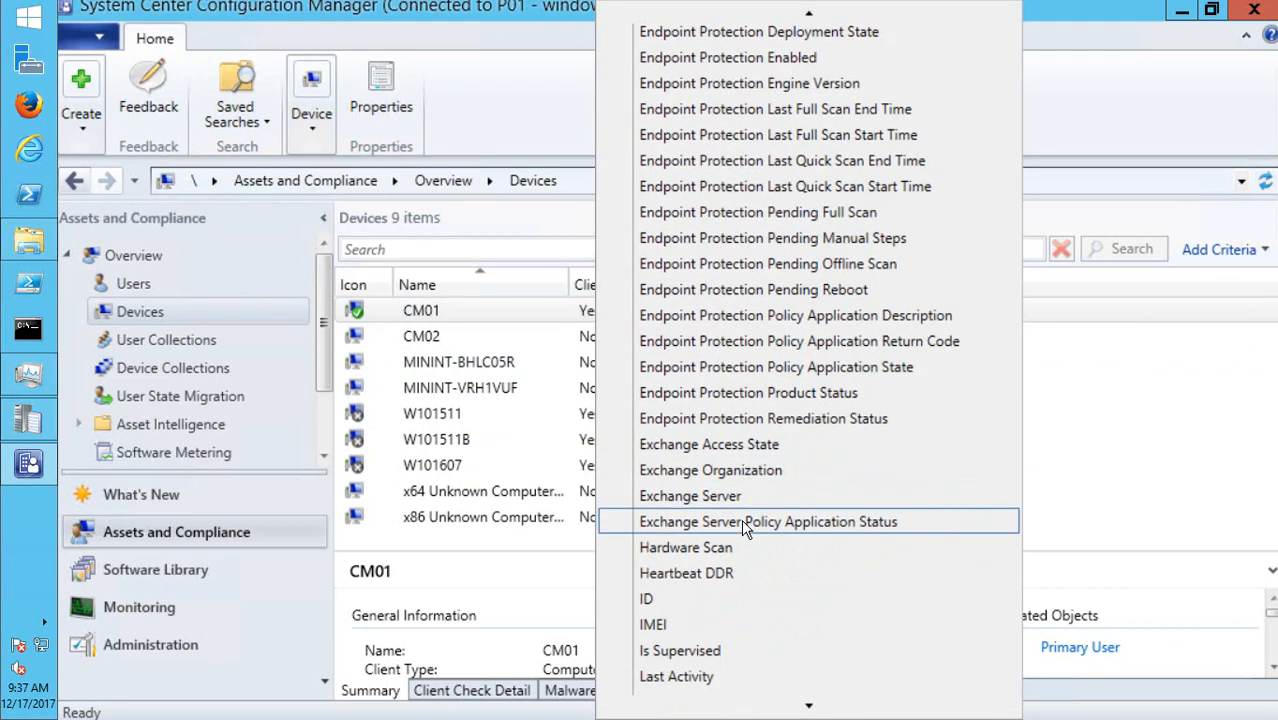
{"action": "scroll", "coordinate": [745, 528], "scroll_direction": "down", "scroll_amount": 3}
{"action": "left_click", "coordinate": [739, 548]}
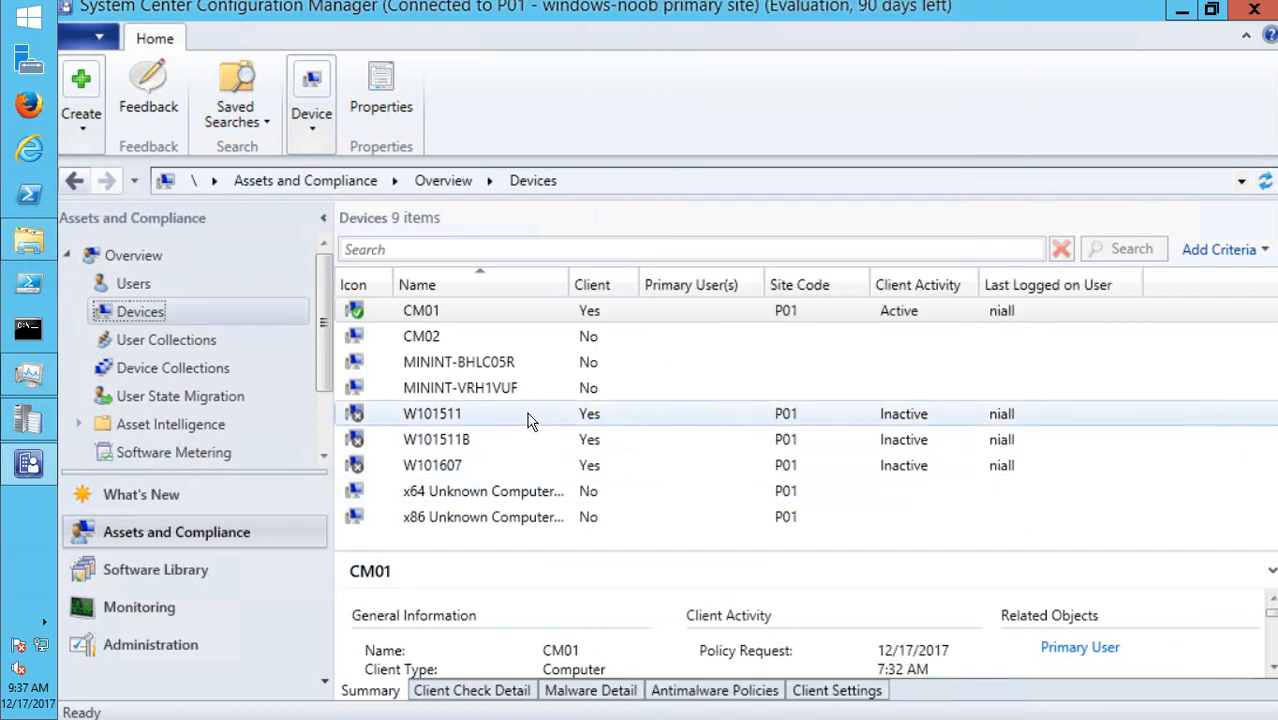
{"action": "left_click", "coordinate": [150, 496]}
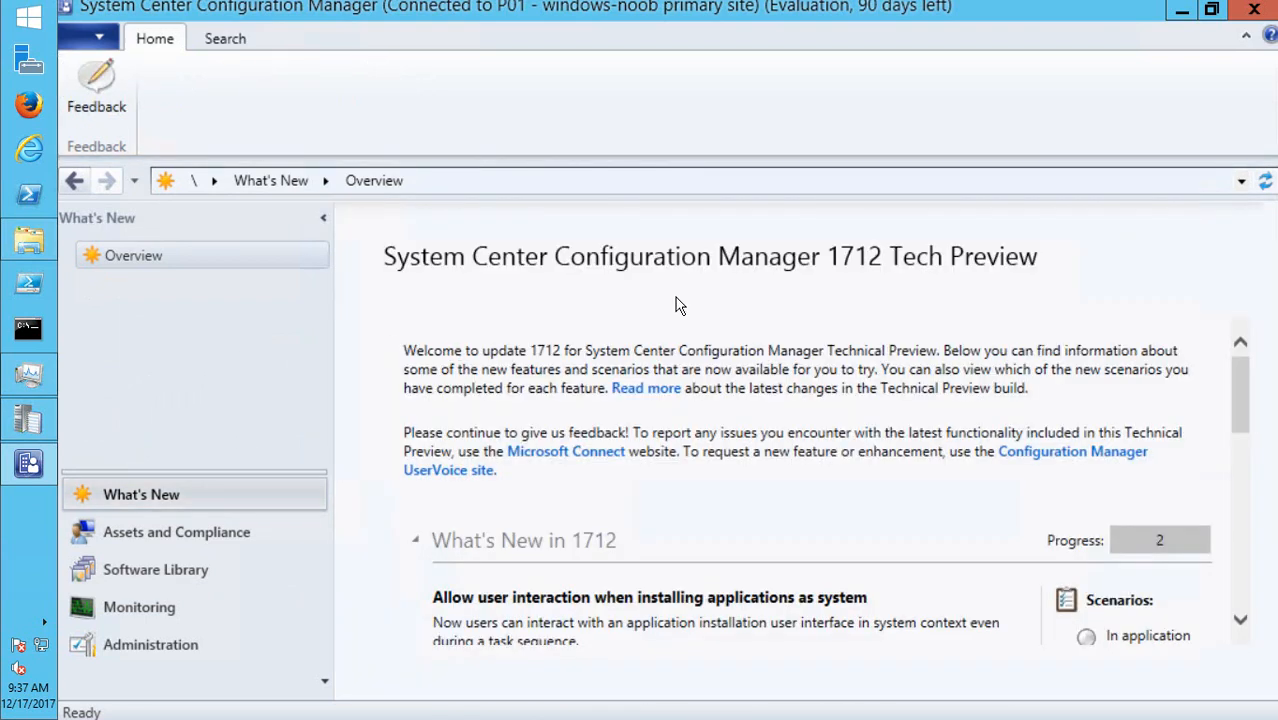